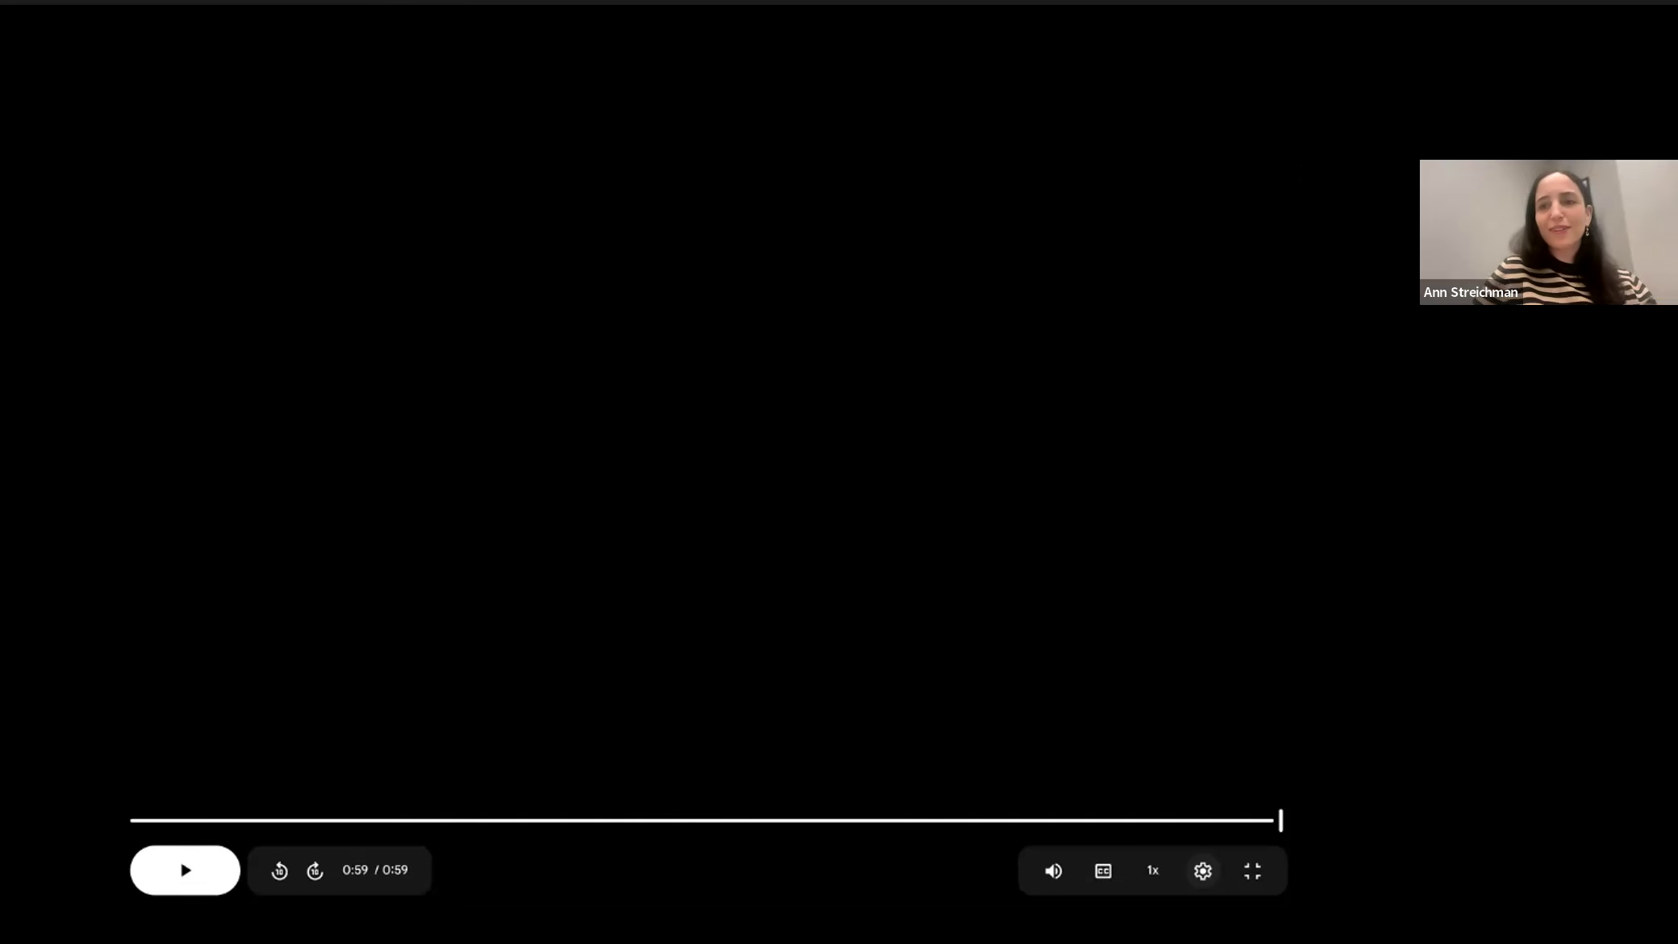
# Step: Leave the full-screen SoundLeaf video, switch to the Webinar project in LTX, and show its Elements collection
pyautogui.click(1253, 875)
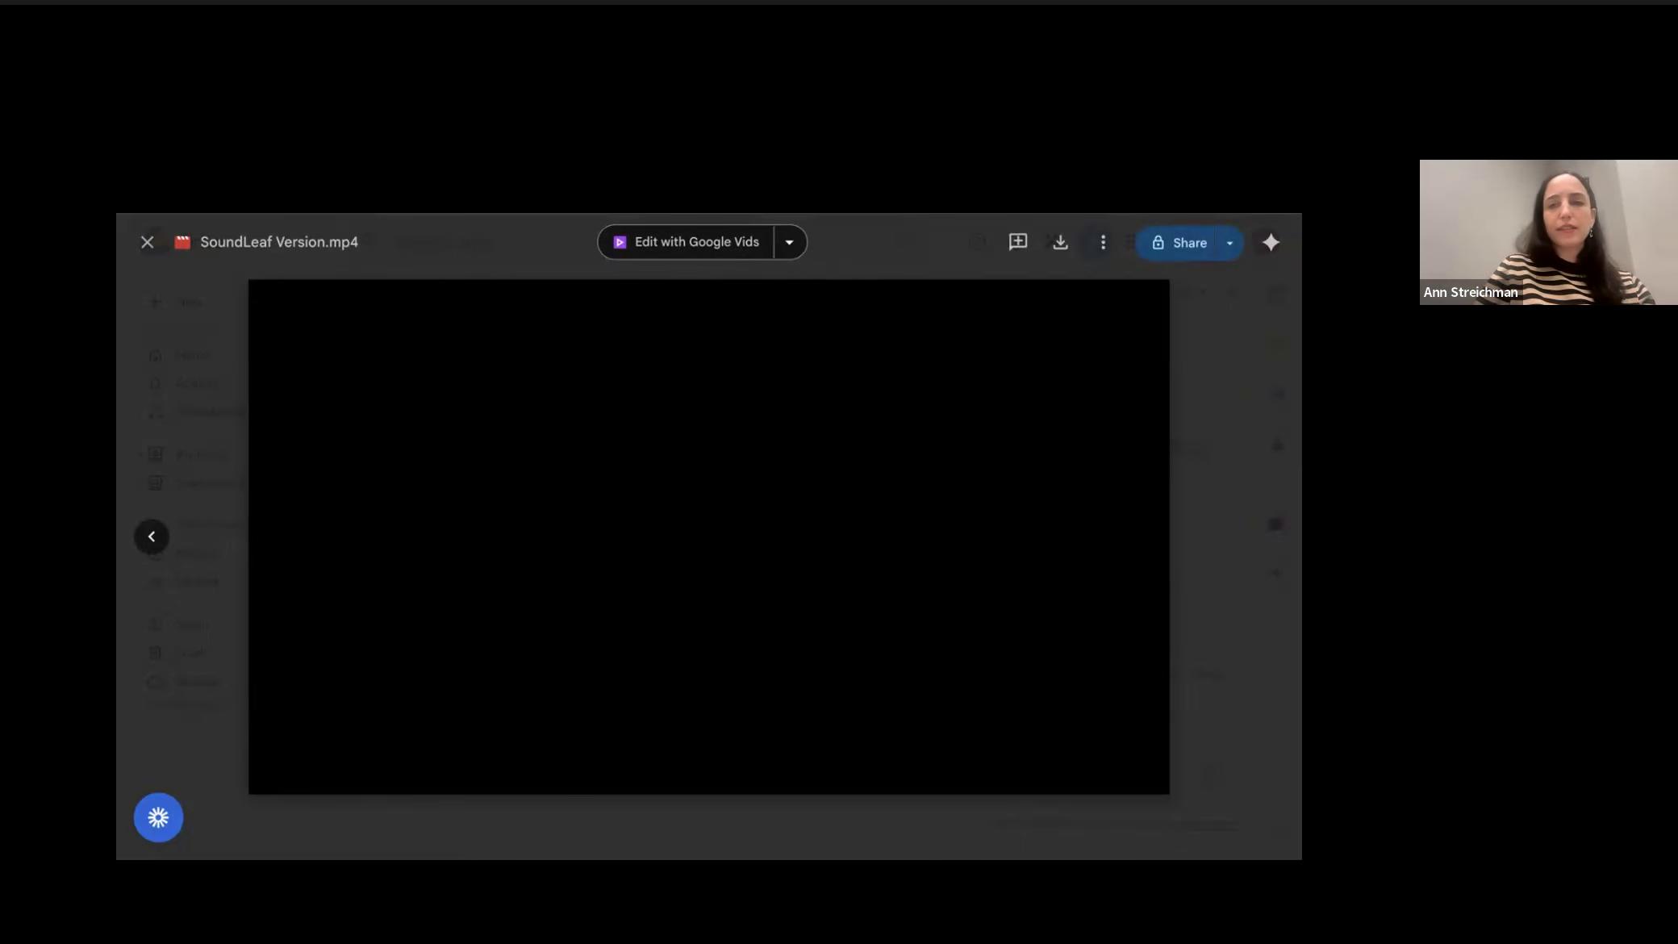
pyautogui.click(242, 133)
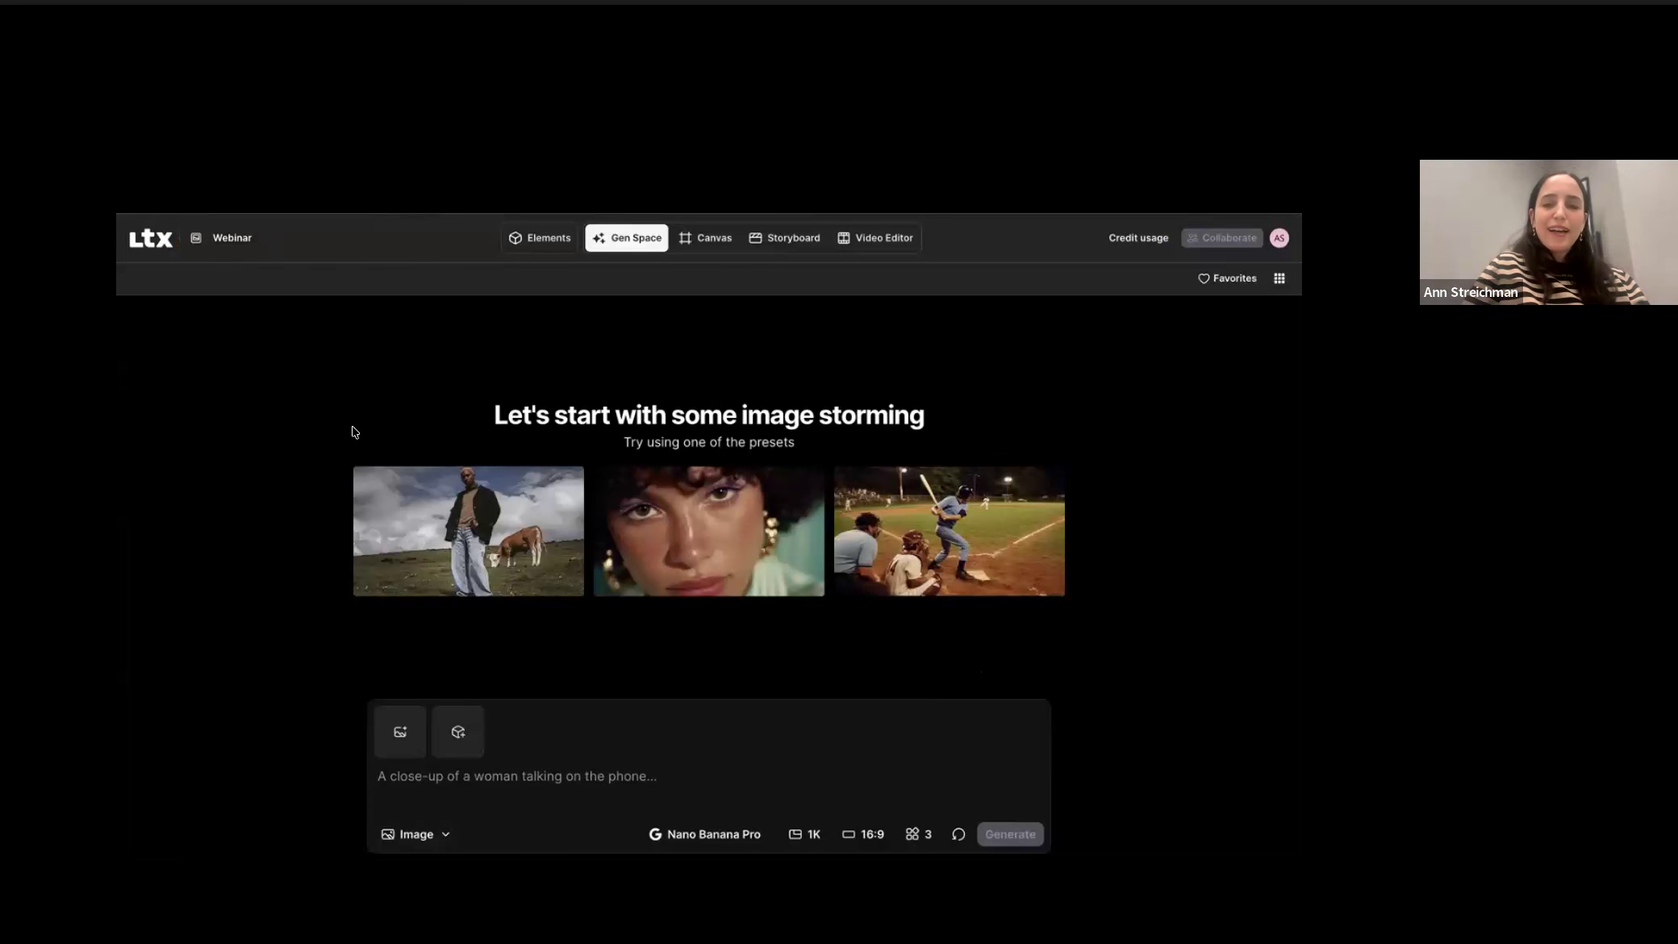
pyautogui.click(538, 244)
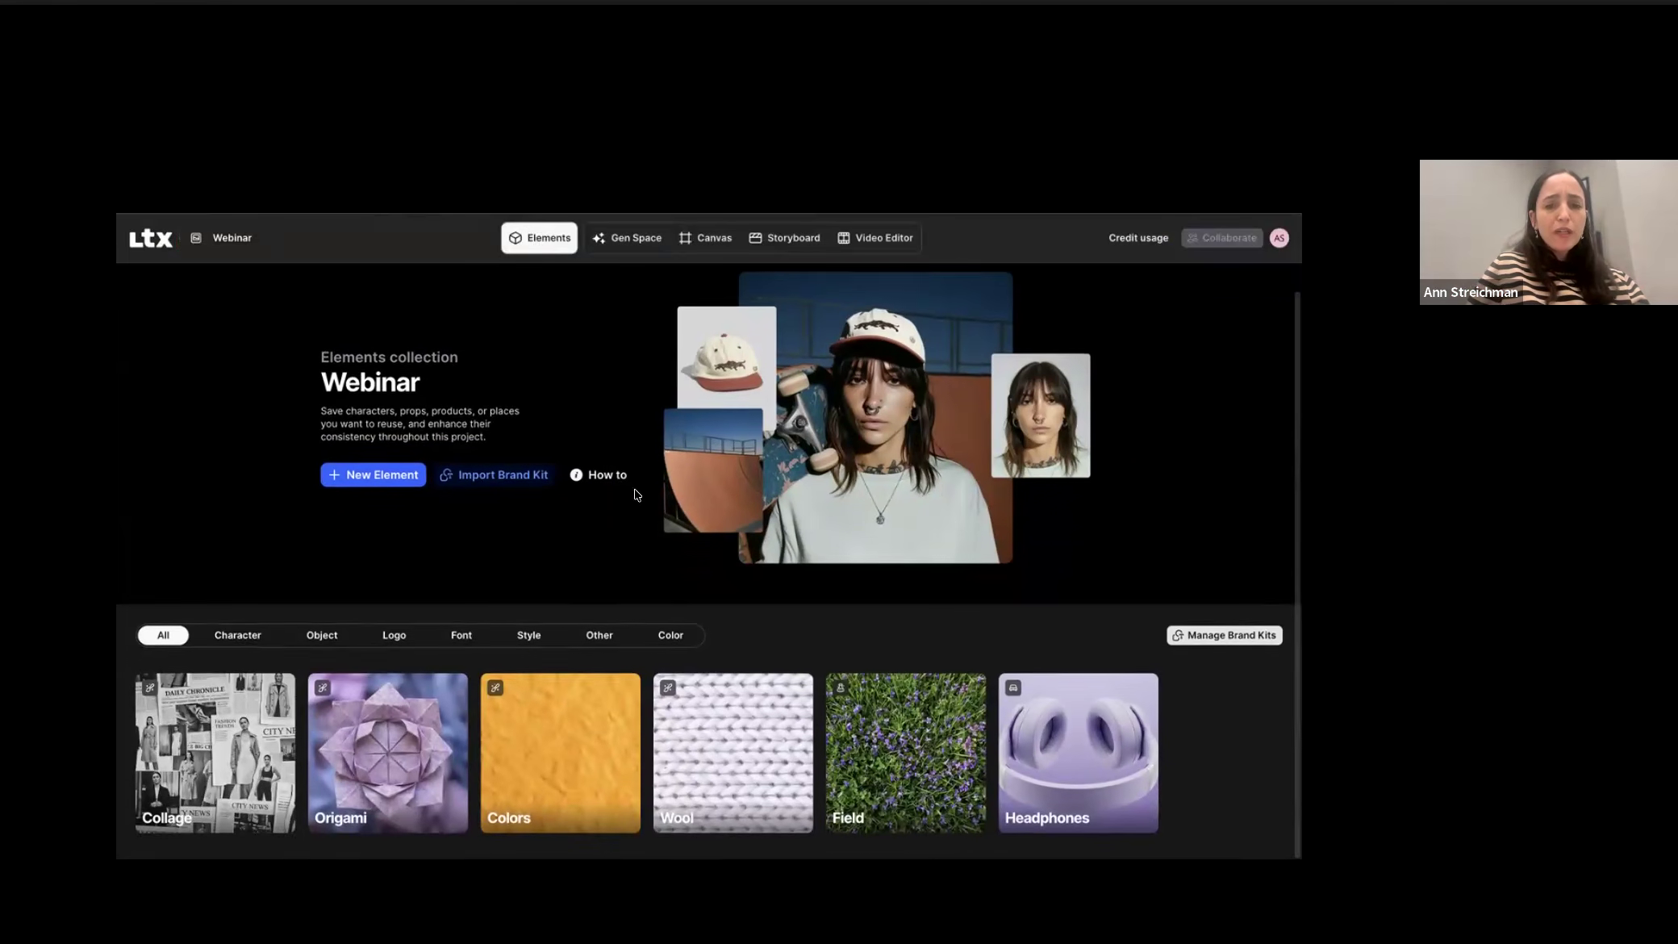
pyautogui.moveTo(685, 736)
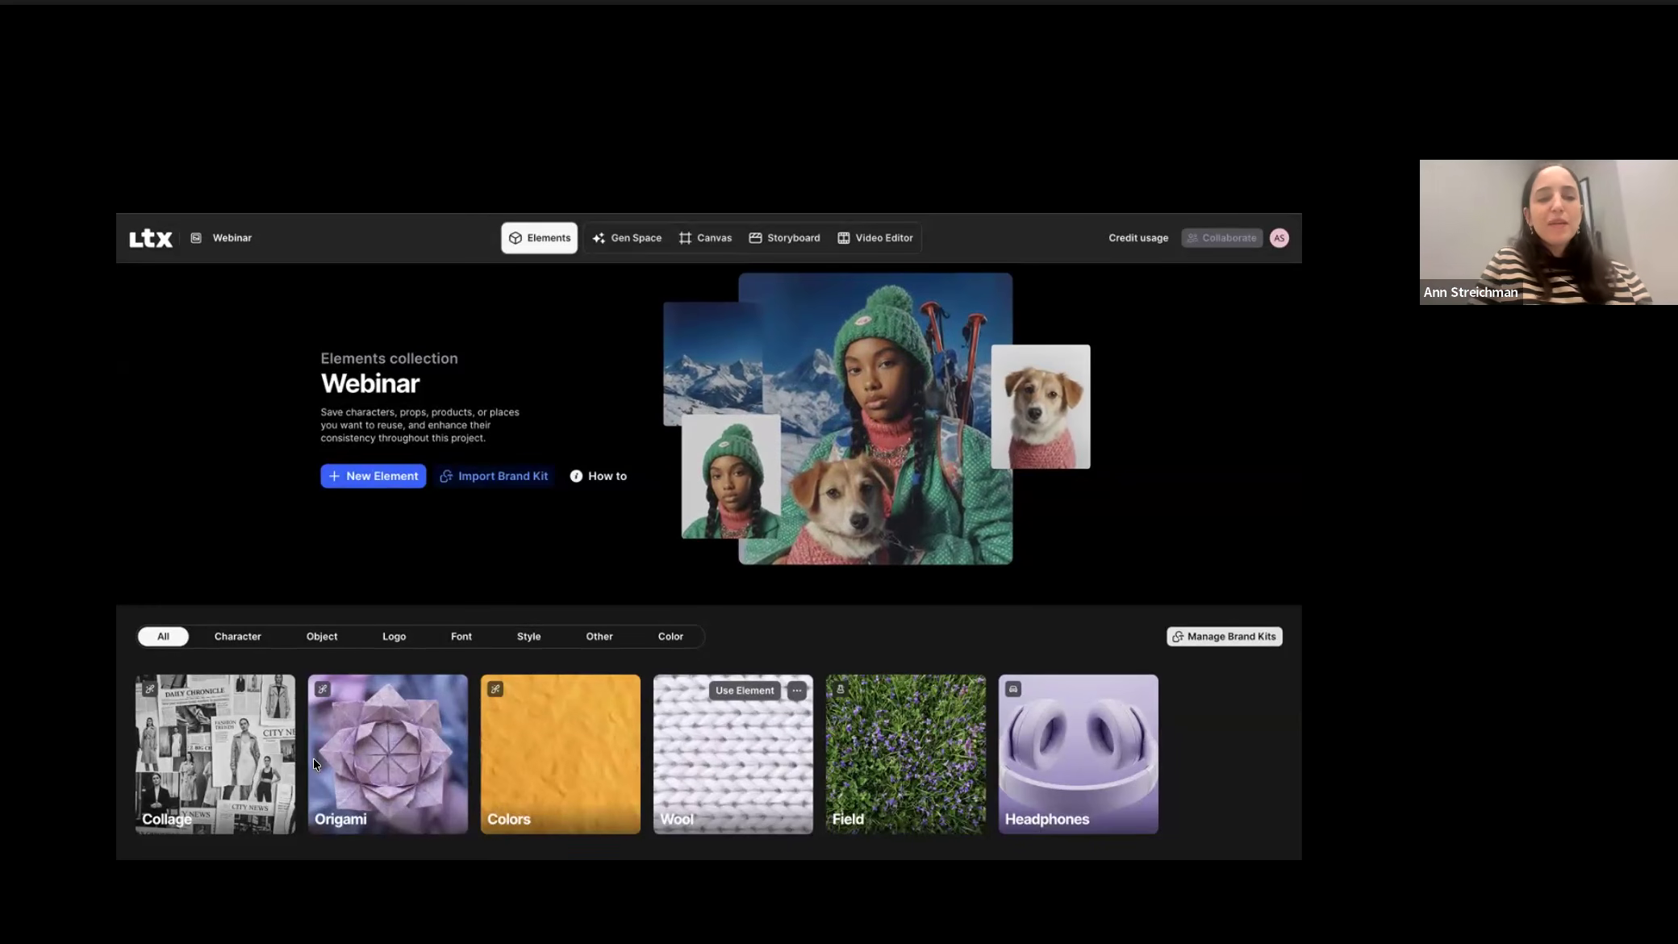
pyautogui.moveTo(197, 799)
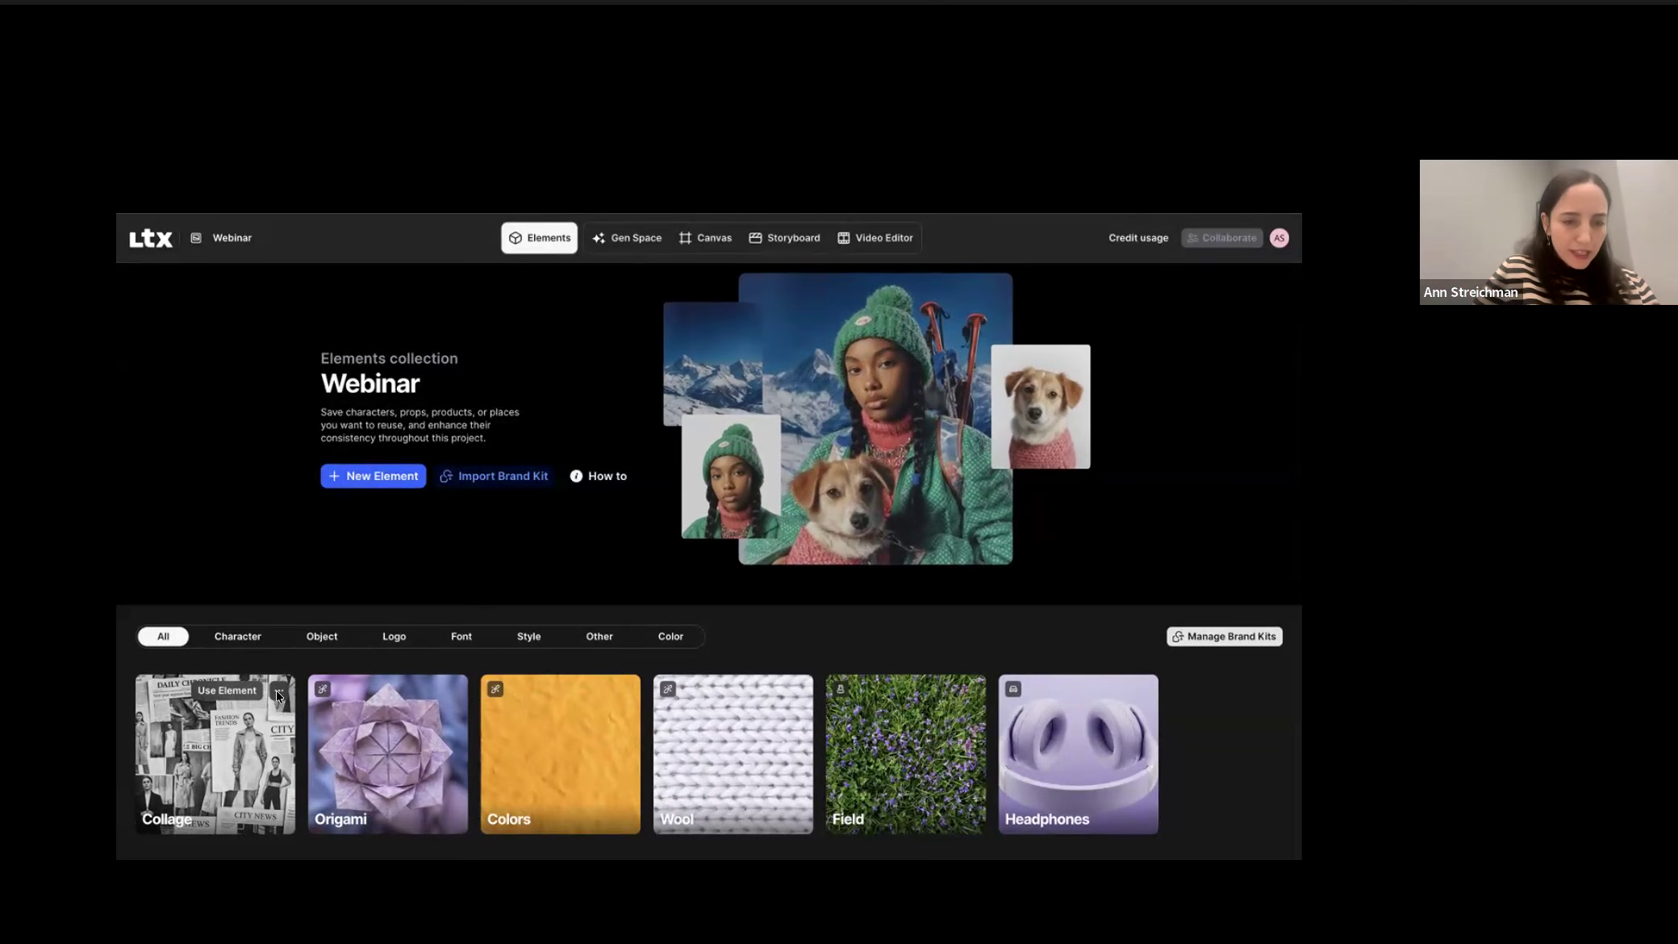
# Step: Review the source images of the Collage element and close it without saving
pyautogui.click(277, 696)
pyautogui.click(268, 715)
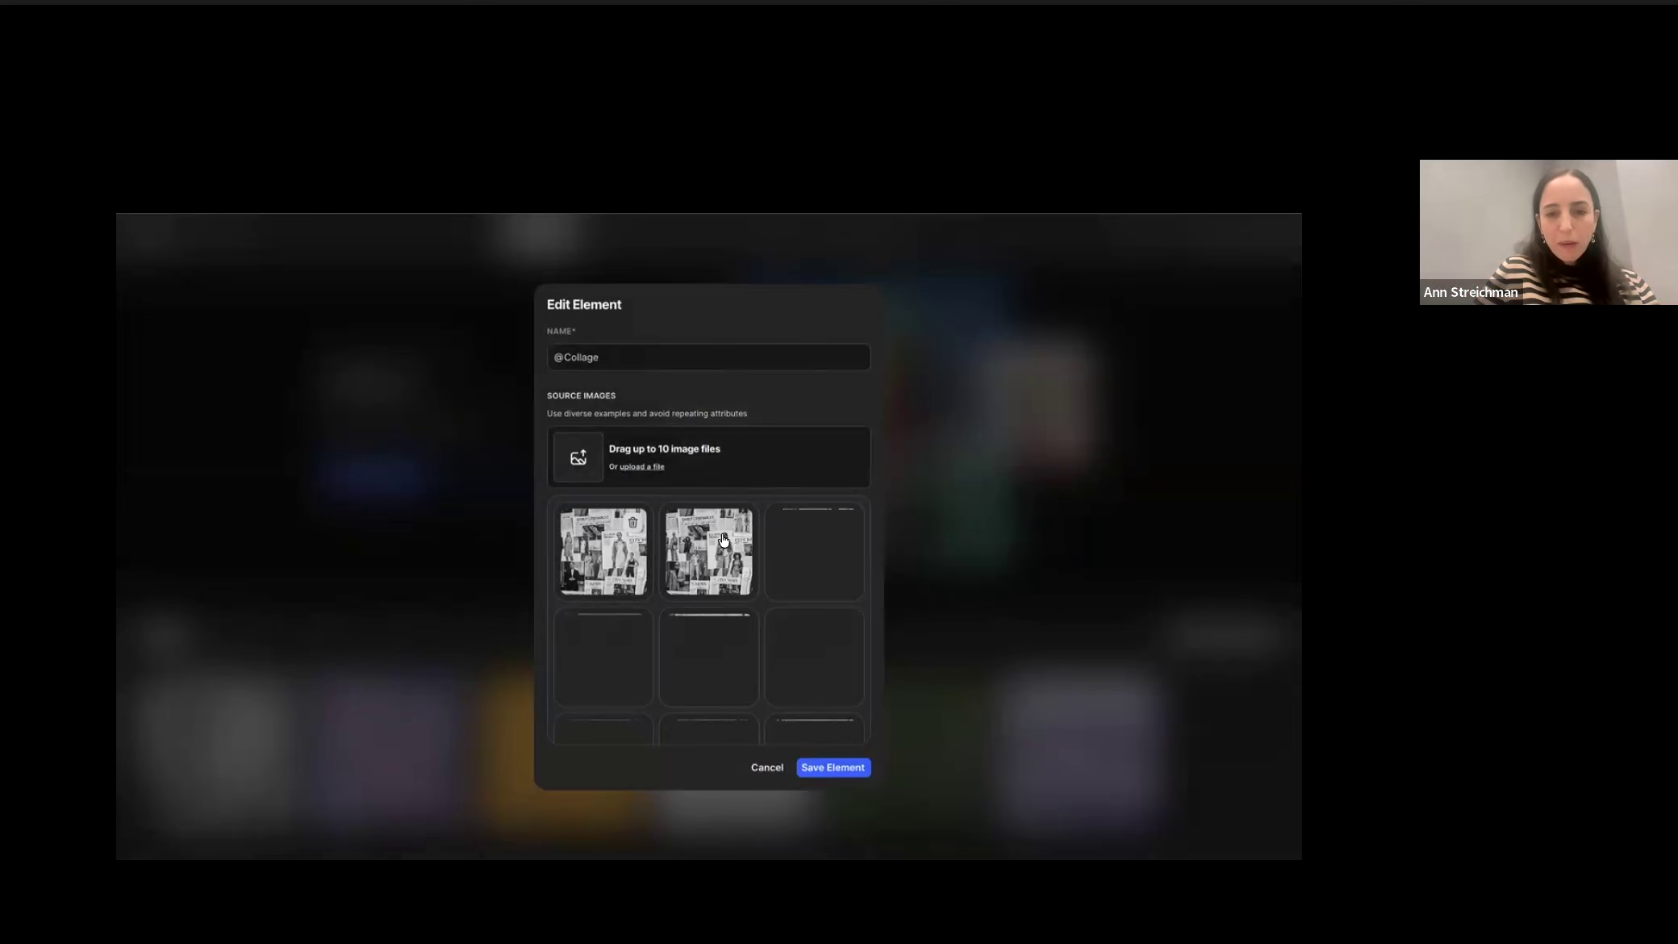
pyautogui.scroll(-2, 618, 569)
pyautogui.scroll(2, 618, 570)
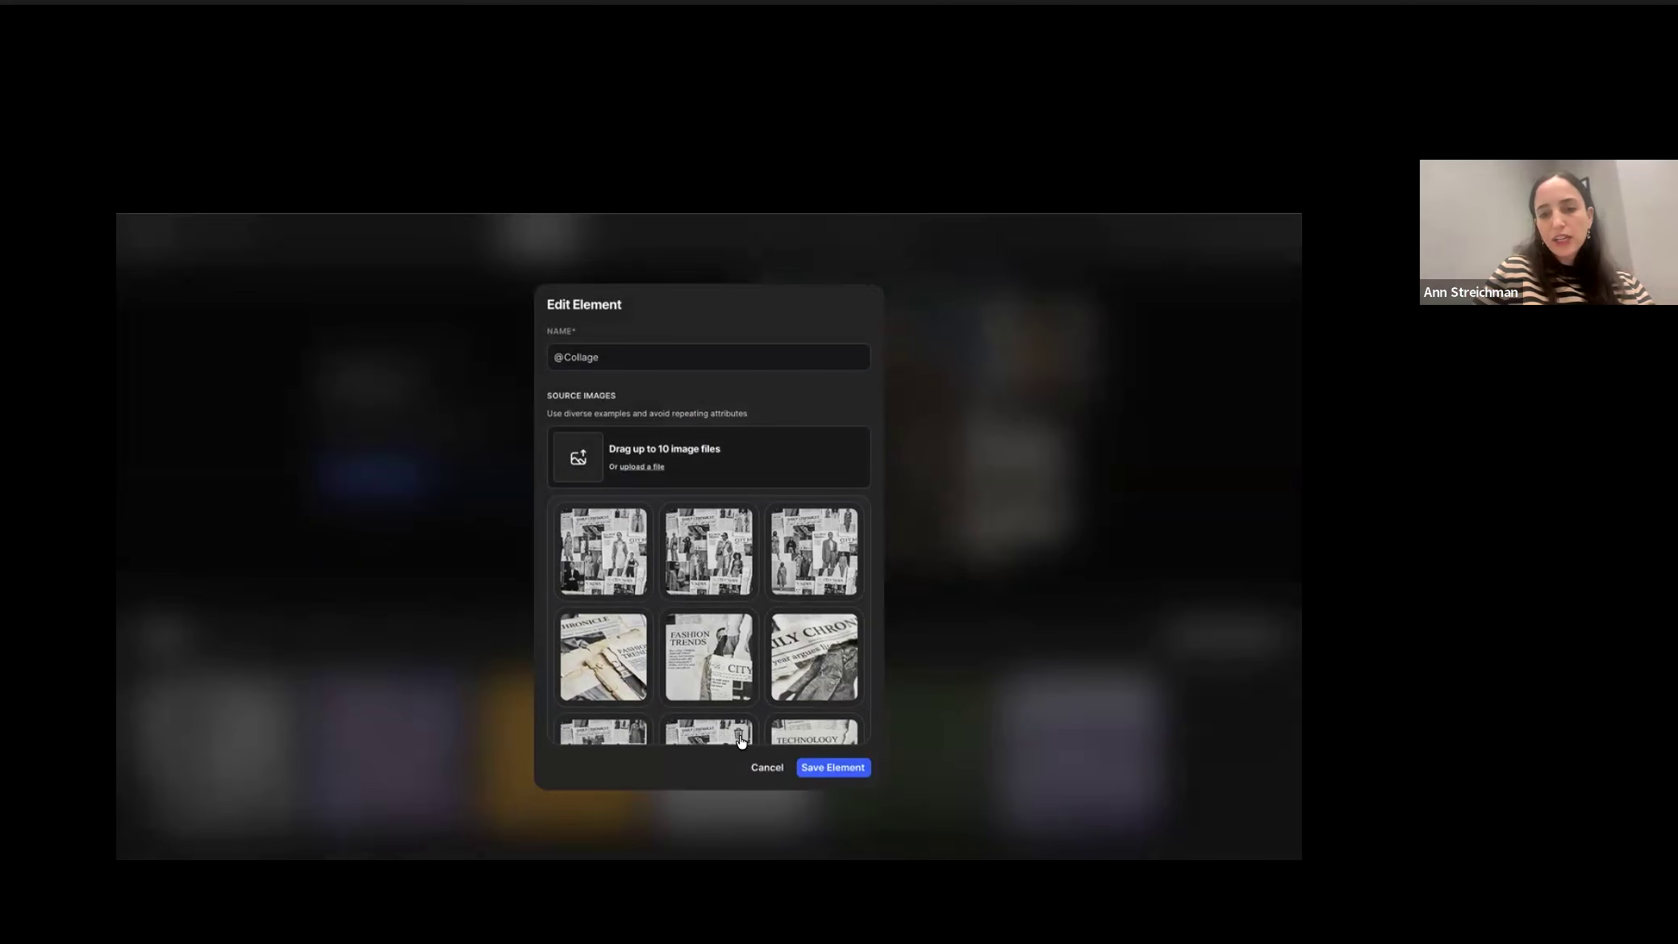
pyautogui.click(766, 767)
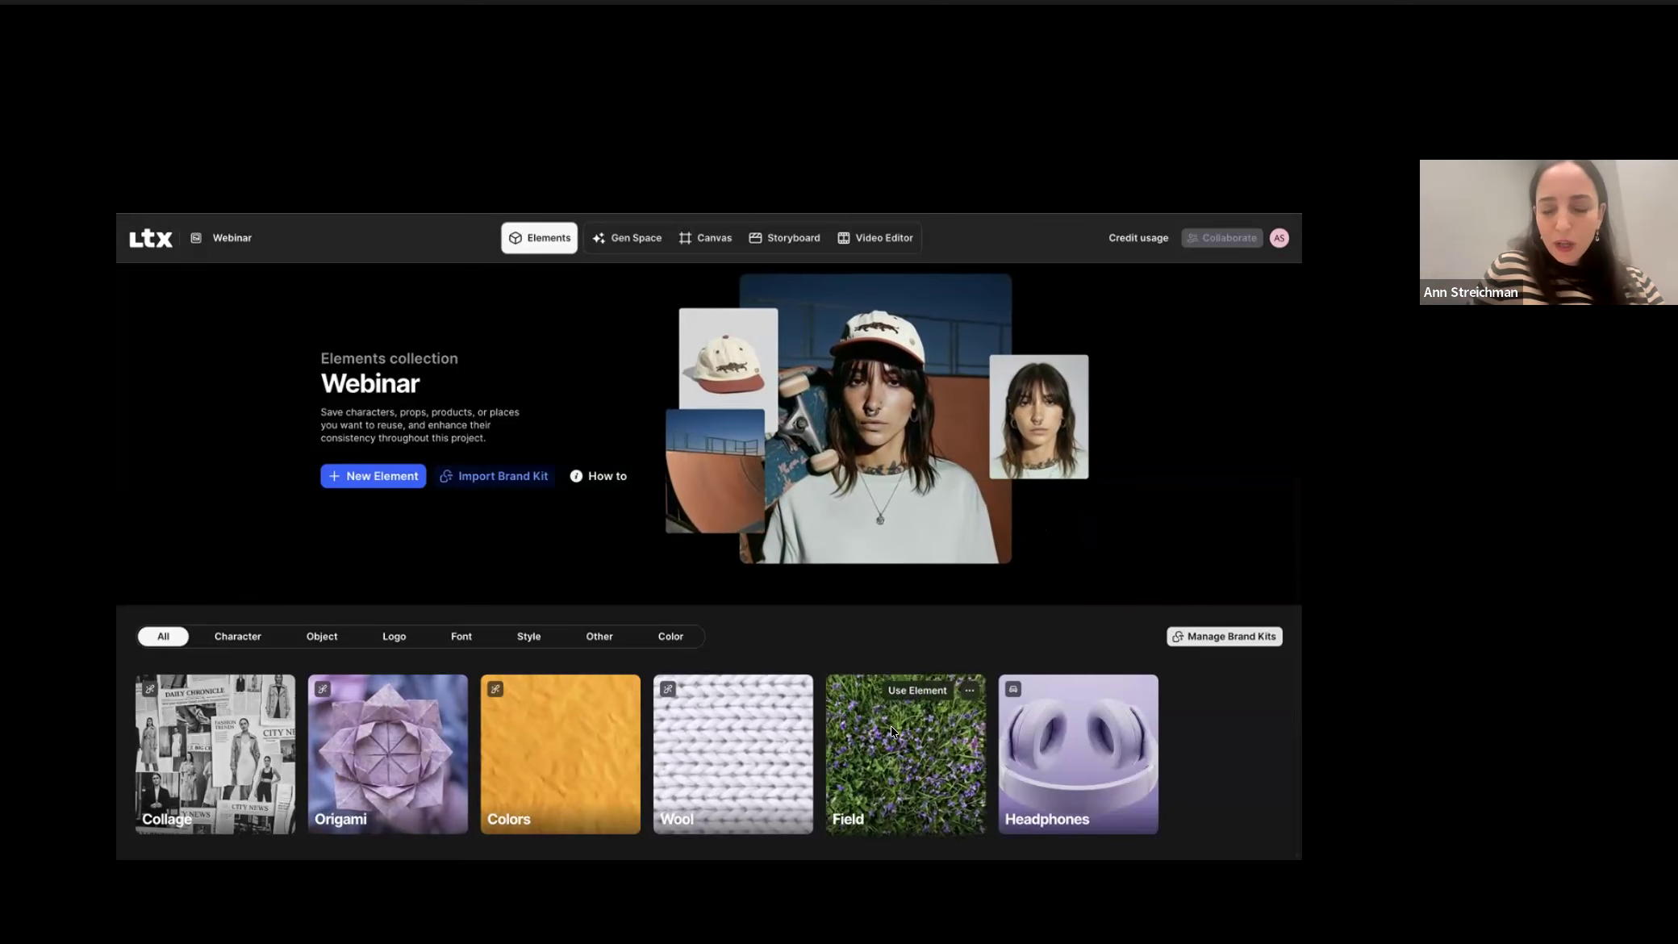
# Step: Review the Field element's source image and description, and leave it without saving
pyautogui.click(968, 692)
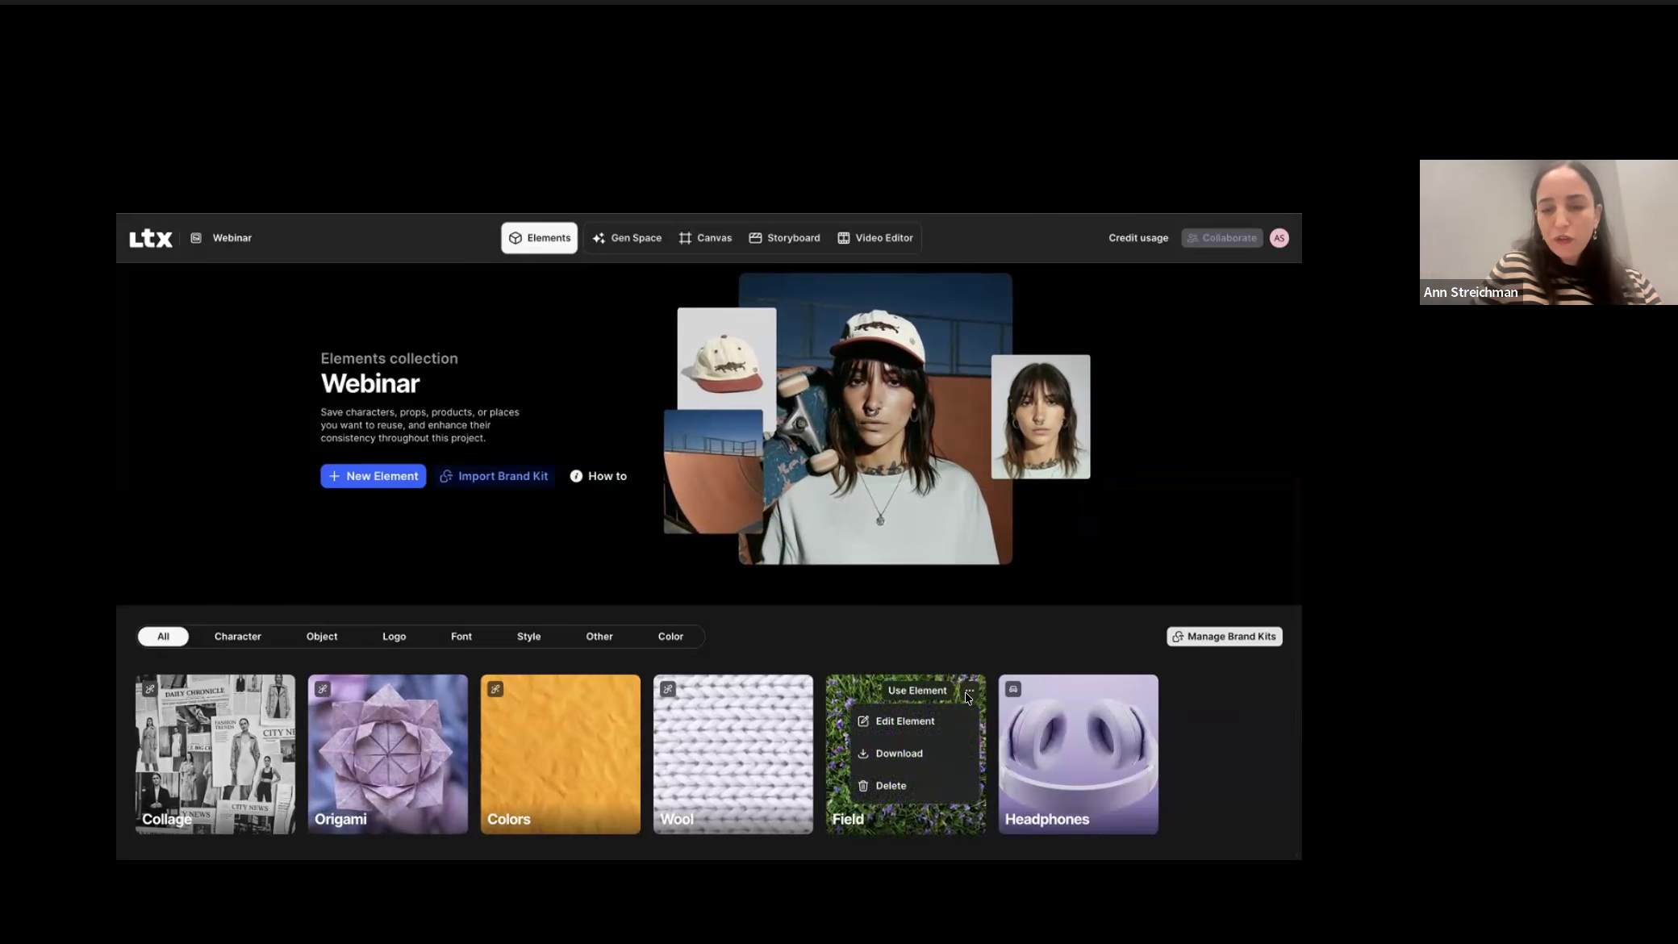
pyautogui.click(924, 727)
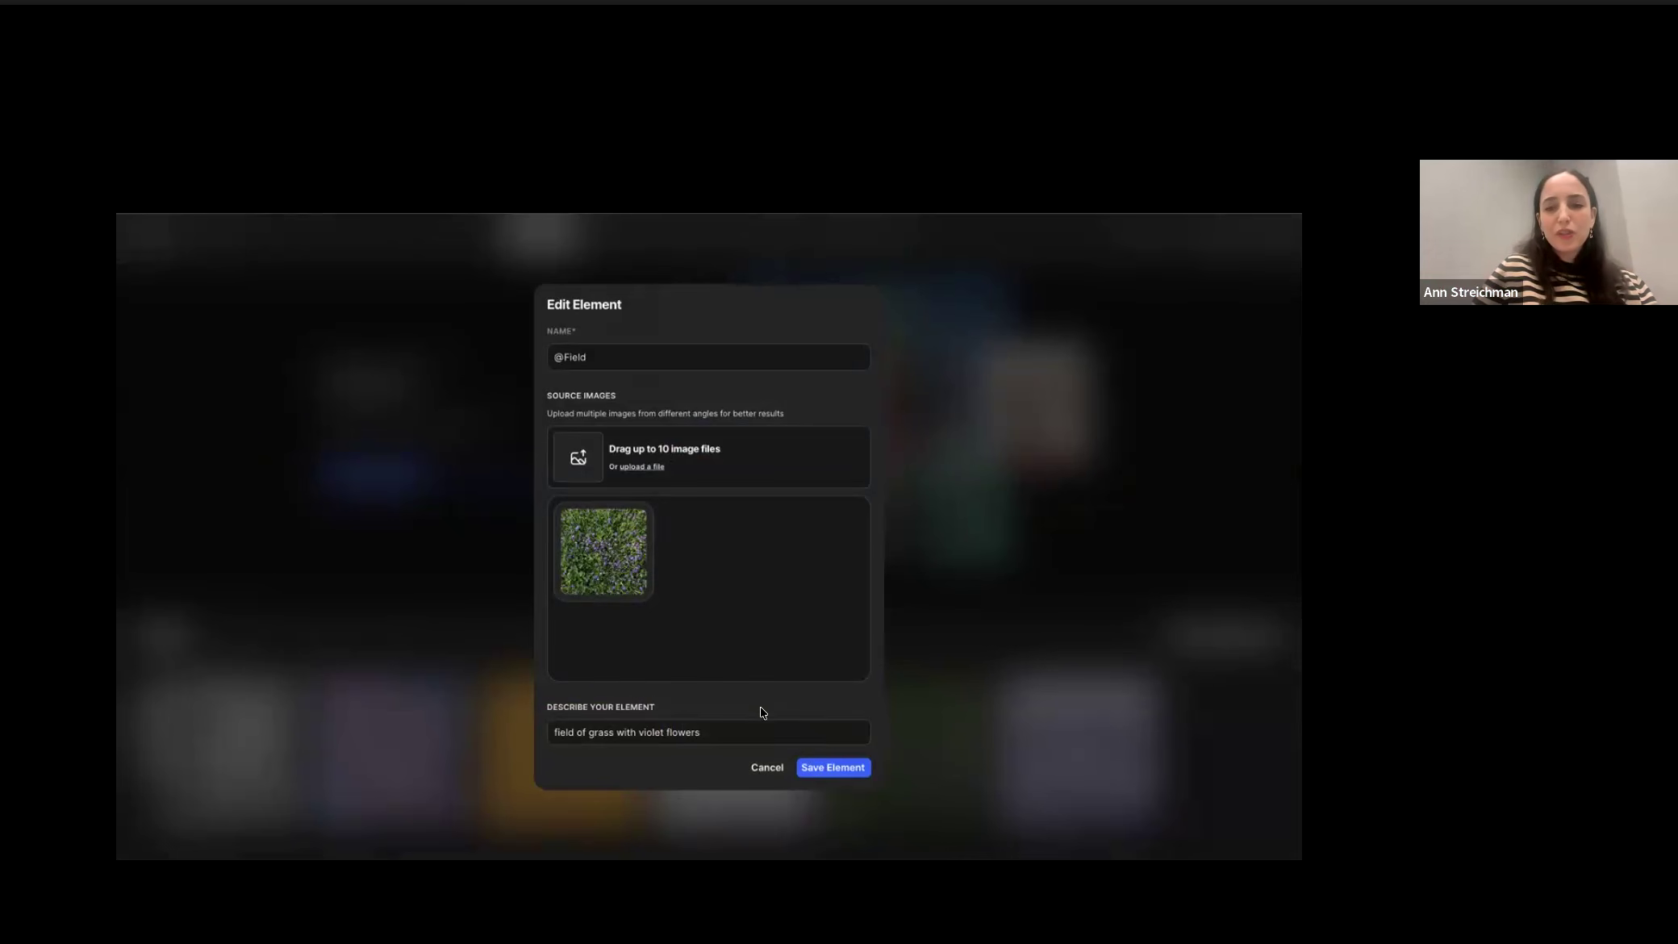
pyautogui.click(766, 767)
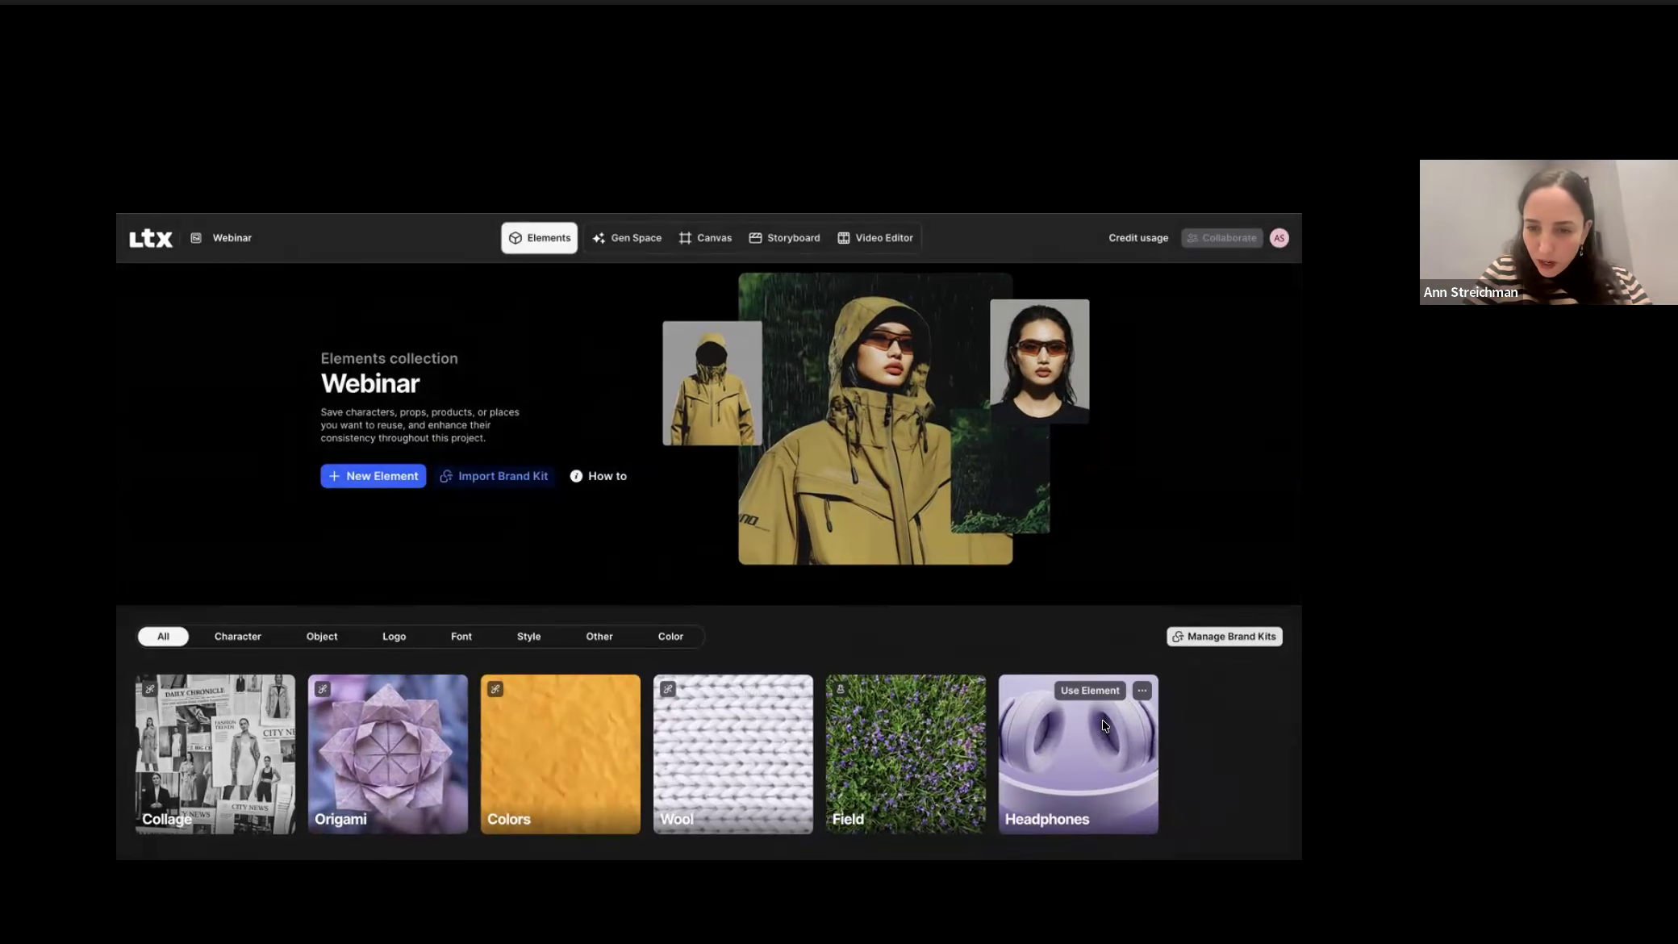
# Step: Review the Headphones element's source images from different angles and leave it without saving
pyautogui.click(1142, 691)
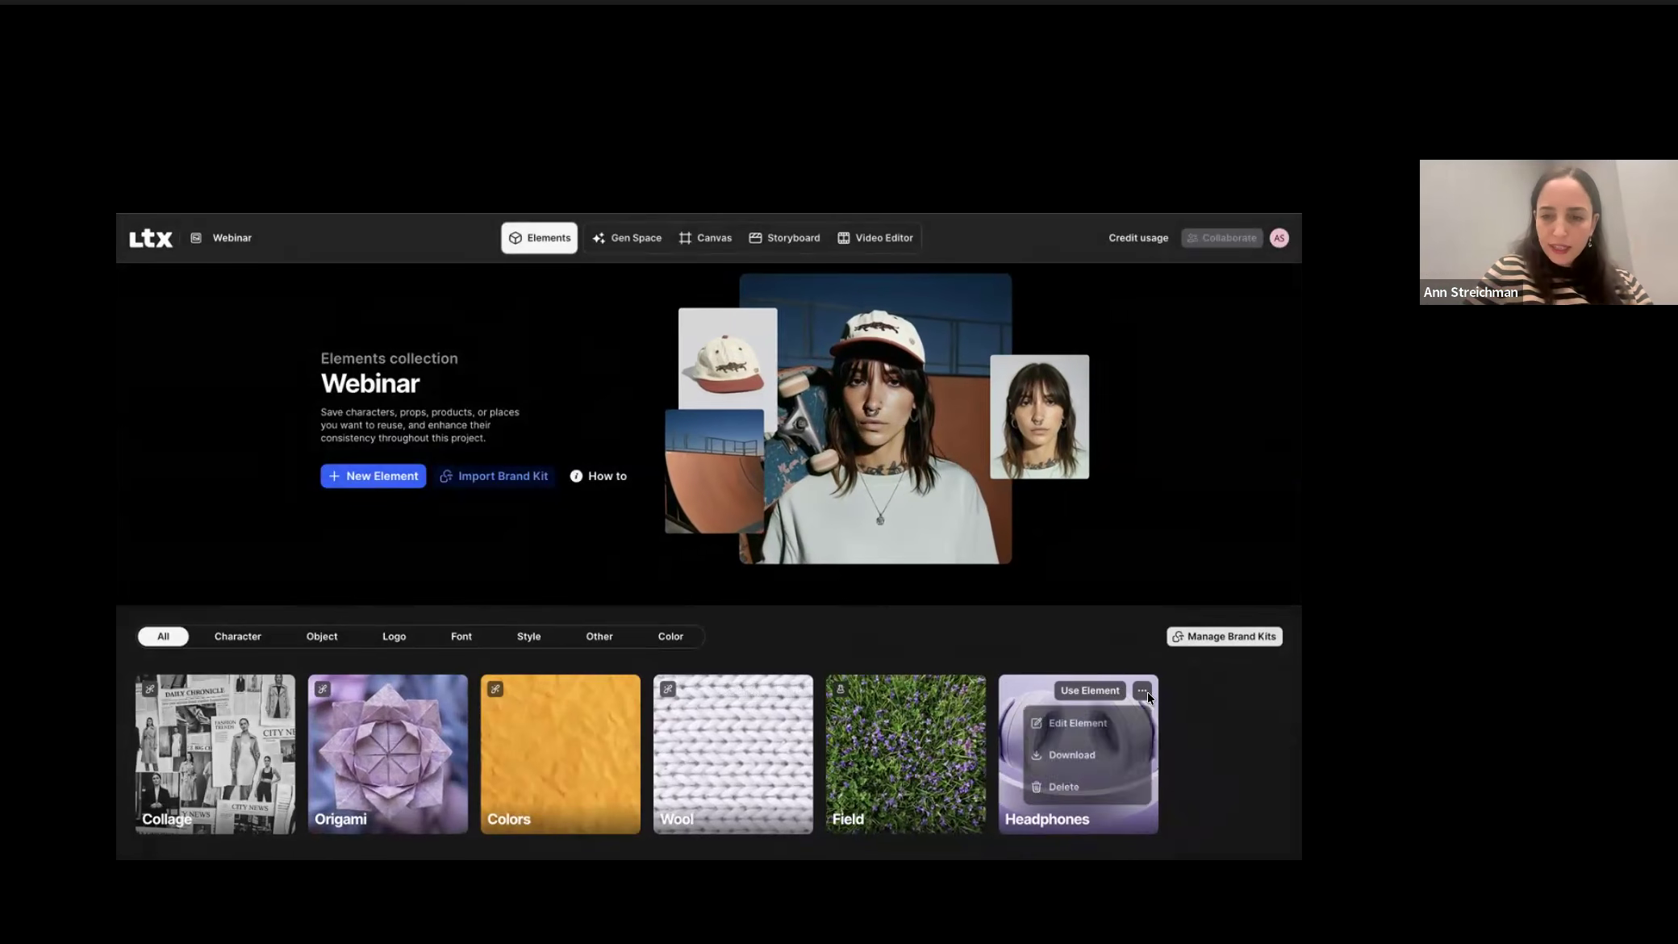
pyautogui.click(1121, 721)
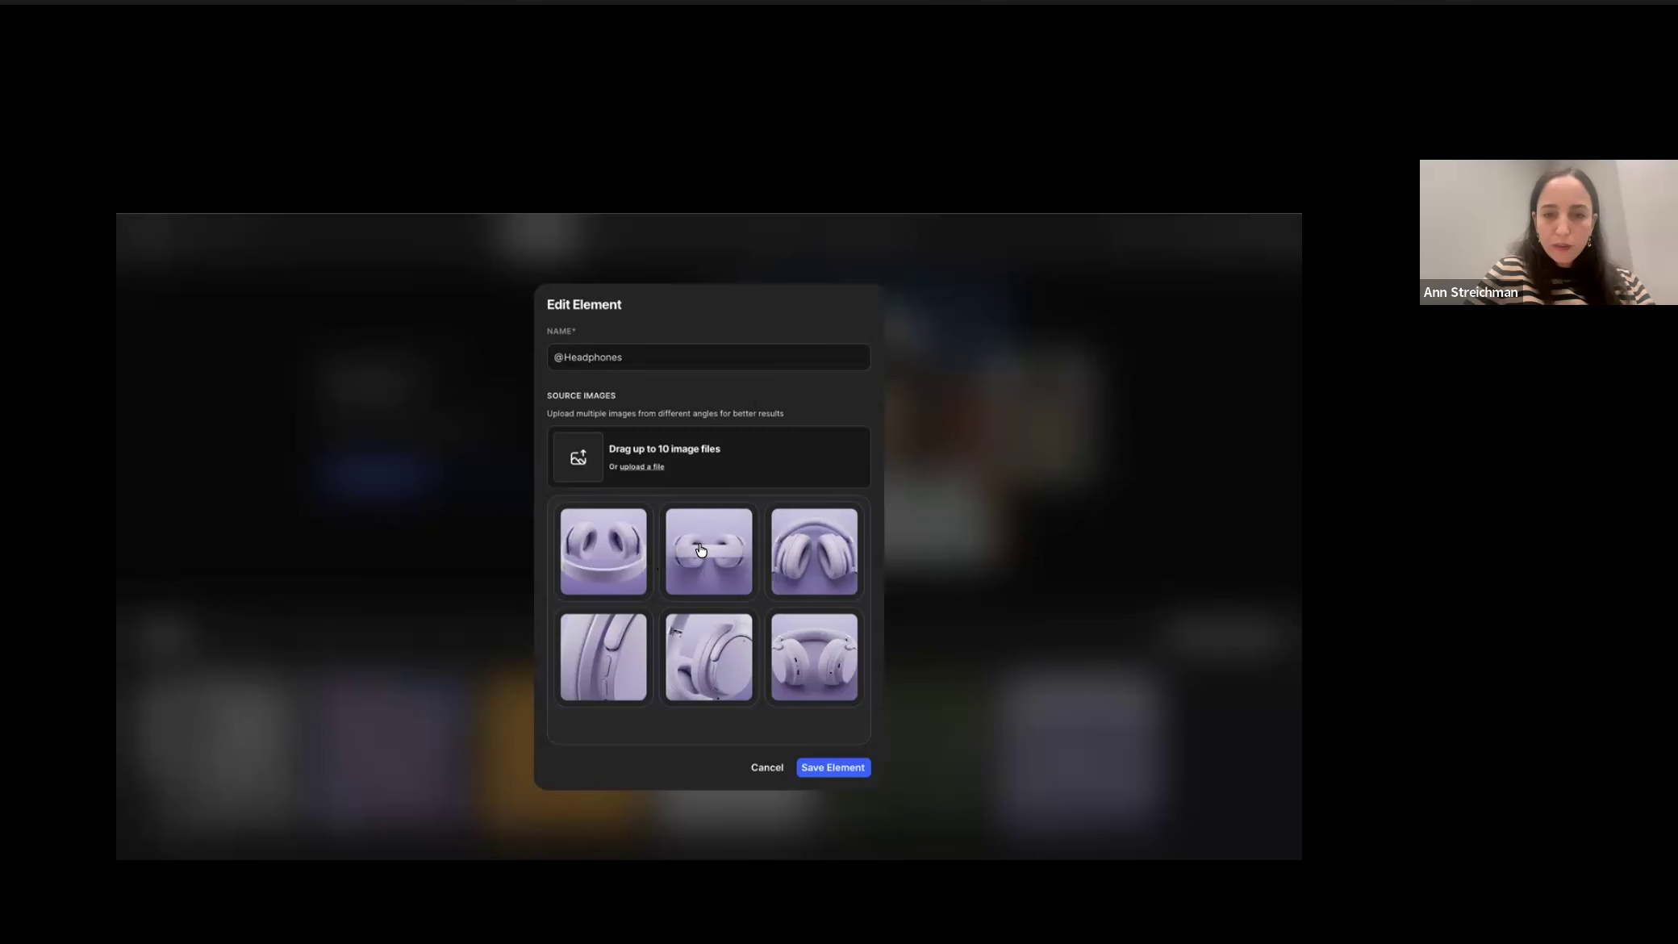
pyautogui.click(762, 769)
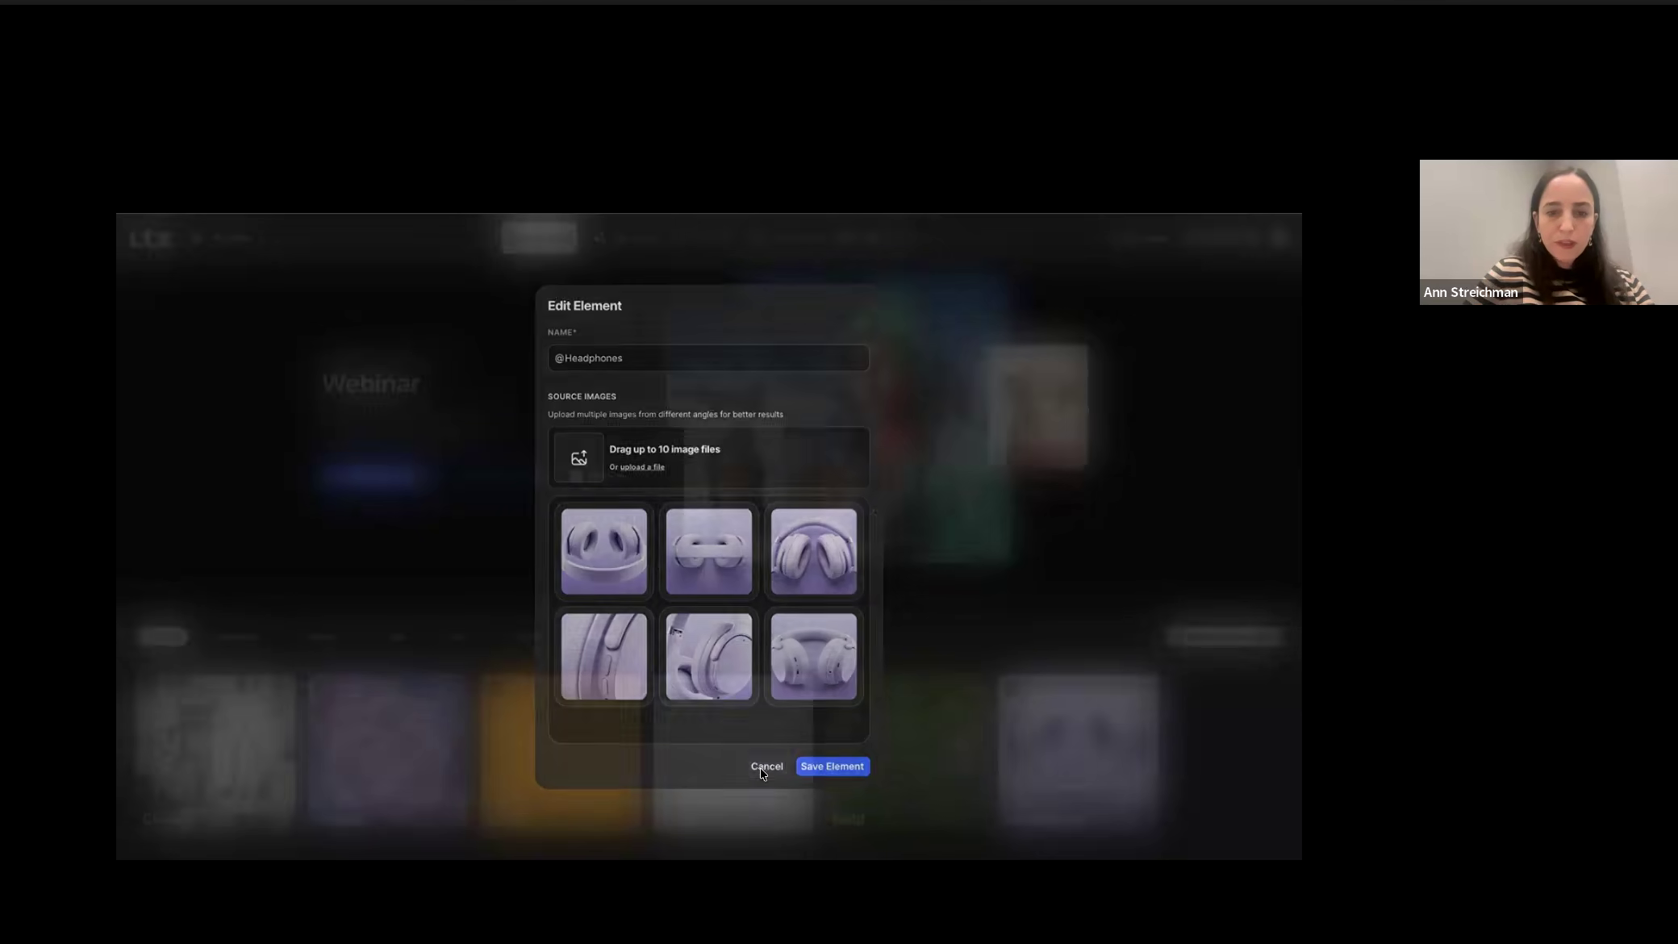
pyautogui.click(635, 242)
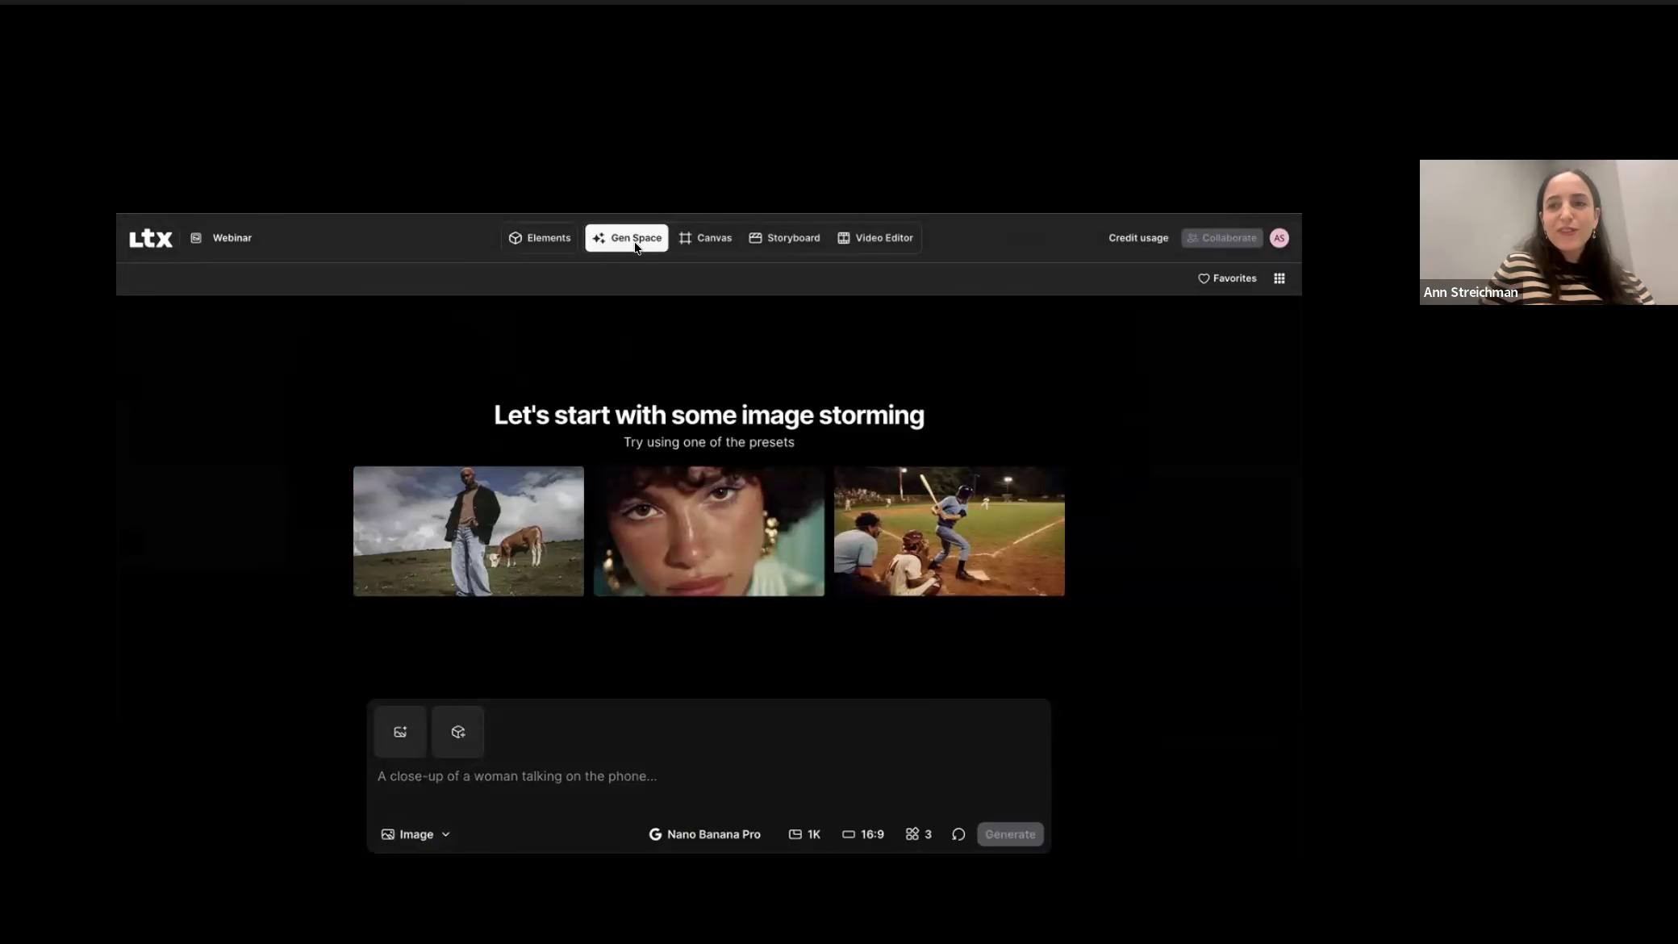
pyautogui.click(705, 240)
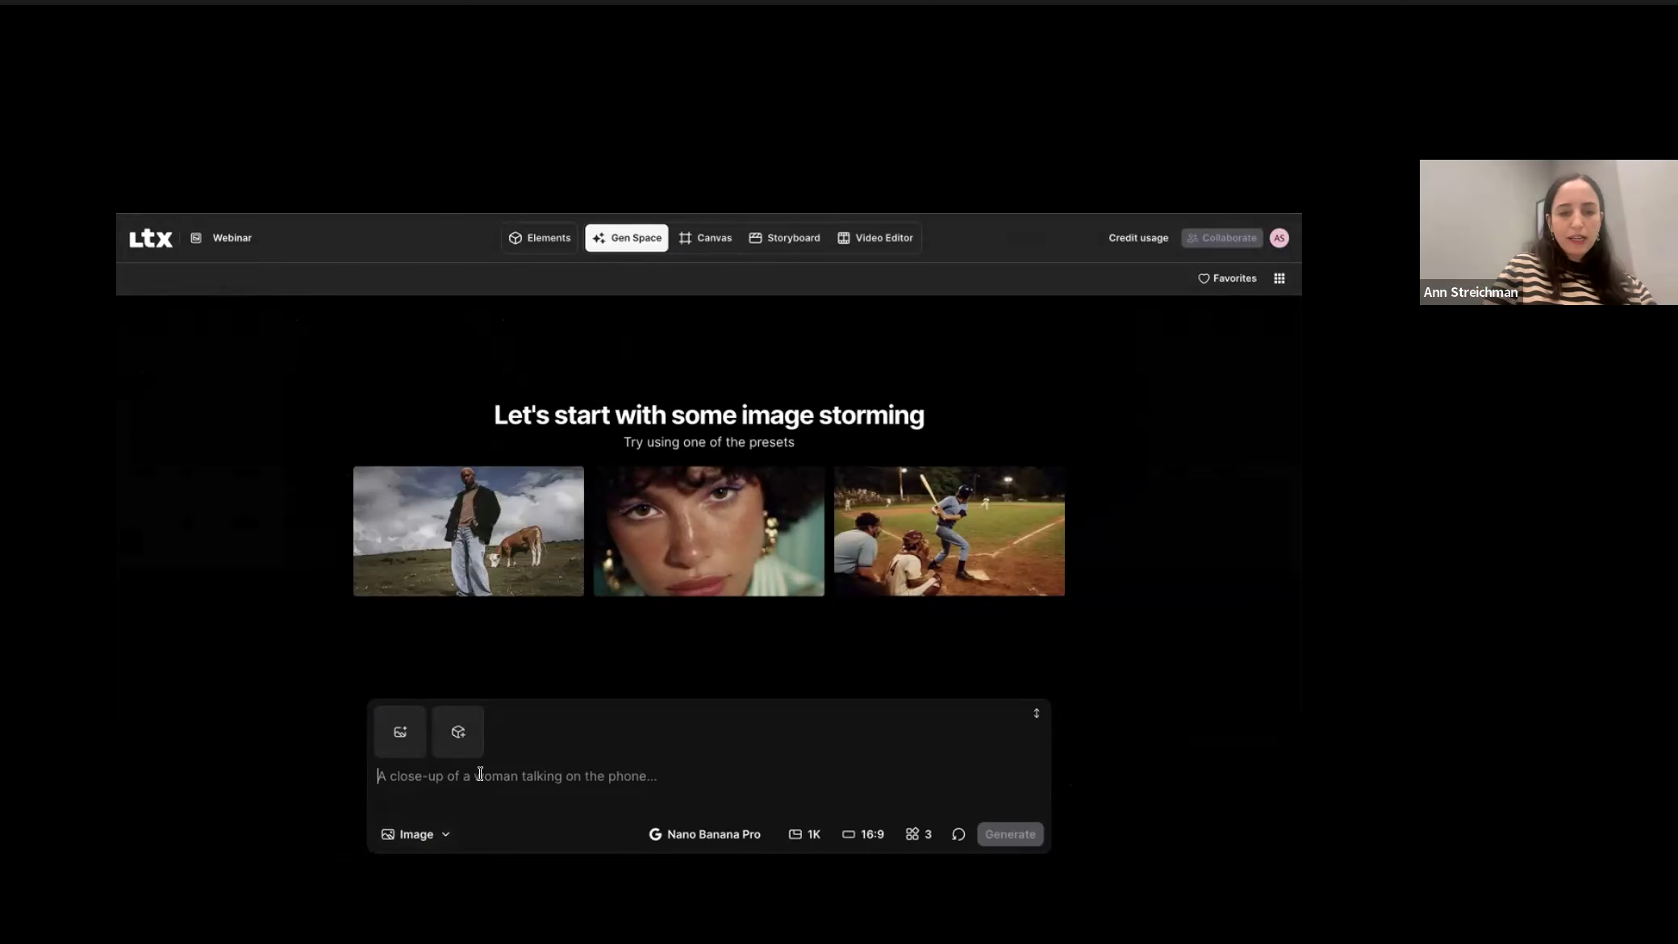
pyautogui.write('@headphones on the ground in @field shot from above')
pyautogui.click(431, 773)
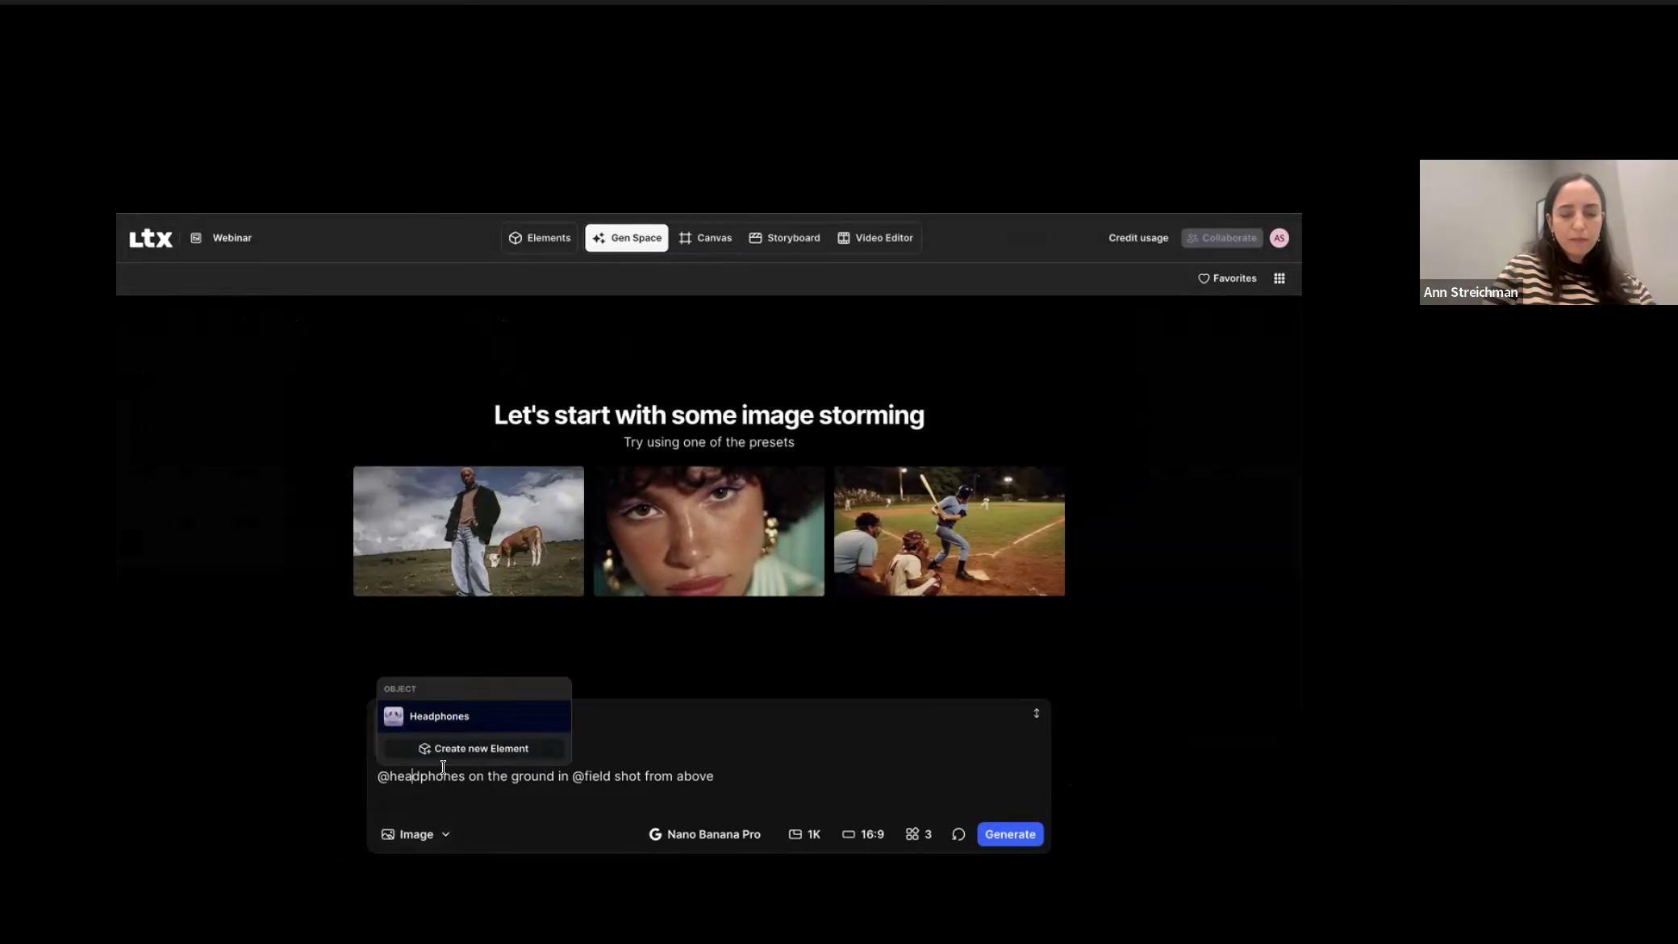
pyautogui.click(439, 717)
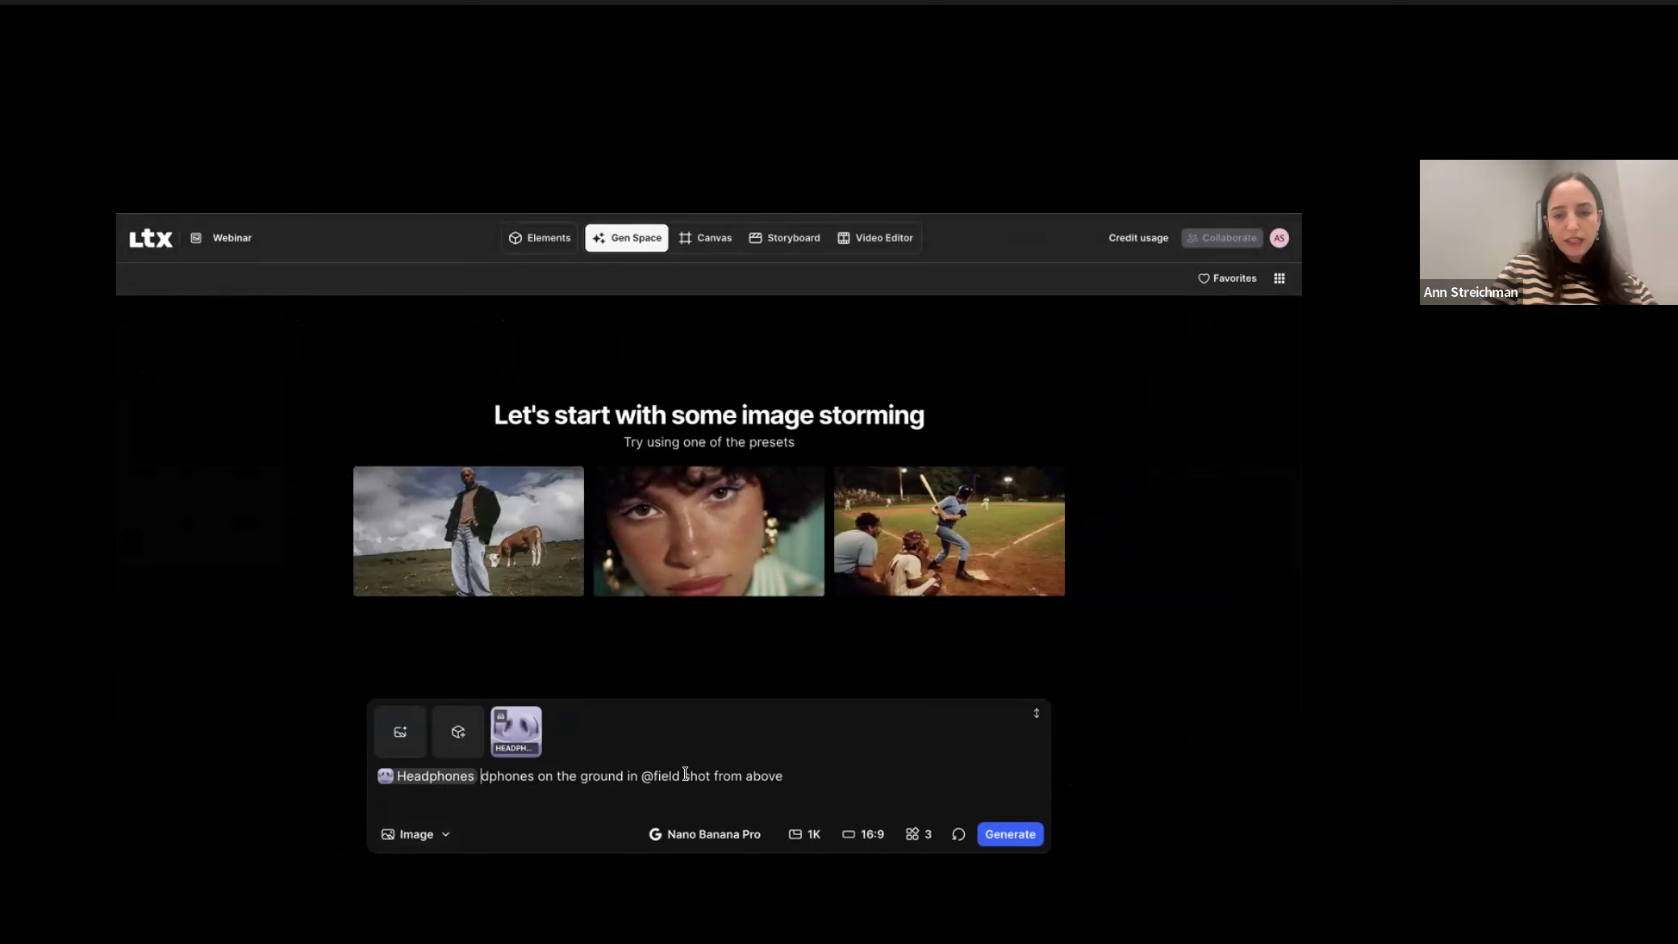
pyautogui.press('BackSpace')
pyautogui.press('BackSpace')
pyautogui.press('BackSpace')
pyautogui.press('BackSpace')
pyautogui.press('BackSpace')
pyautogui.press('BackSpace')
pyautogui.press('BackSpace')
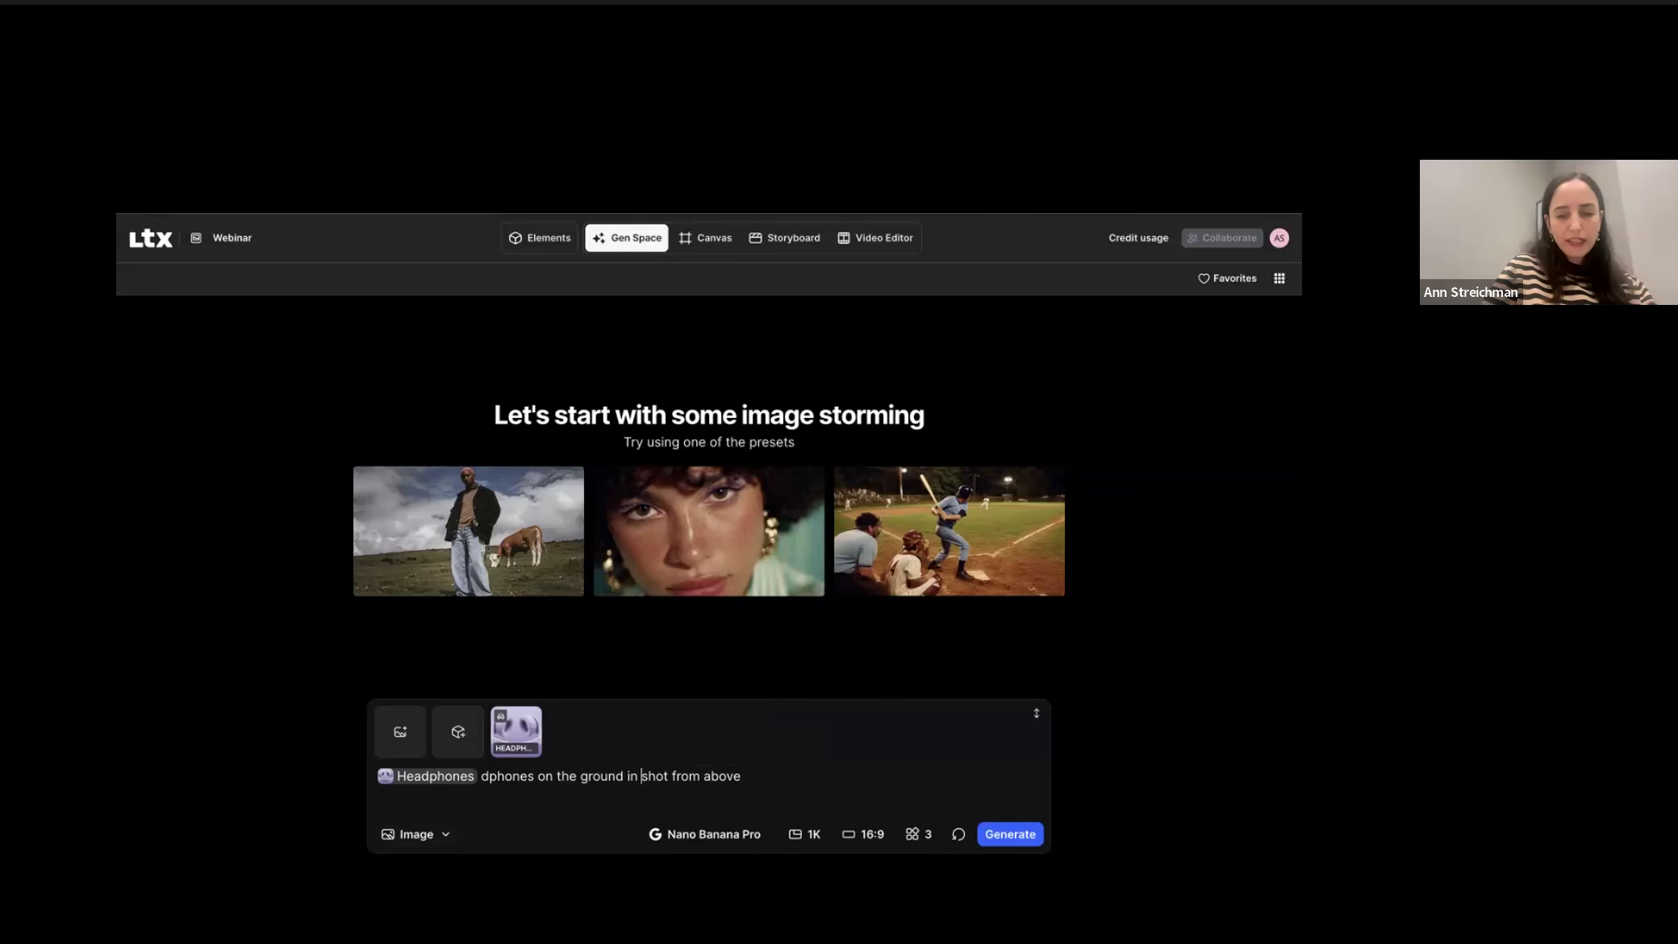
pyautogui.write('@')
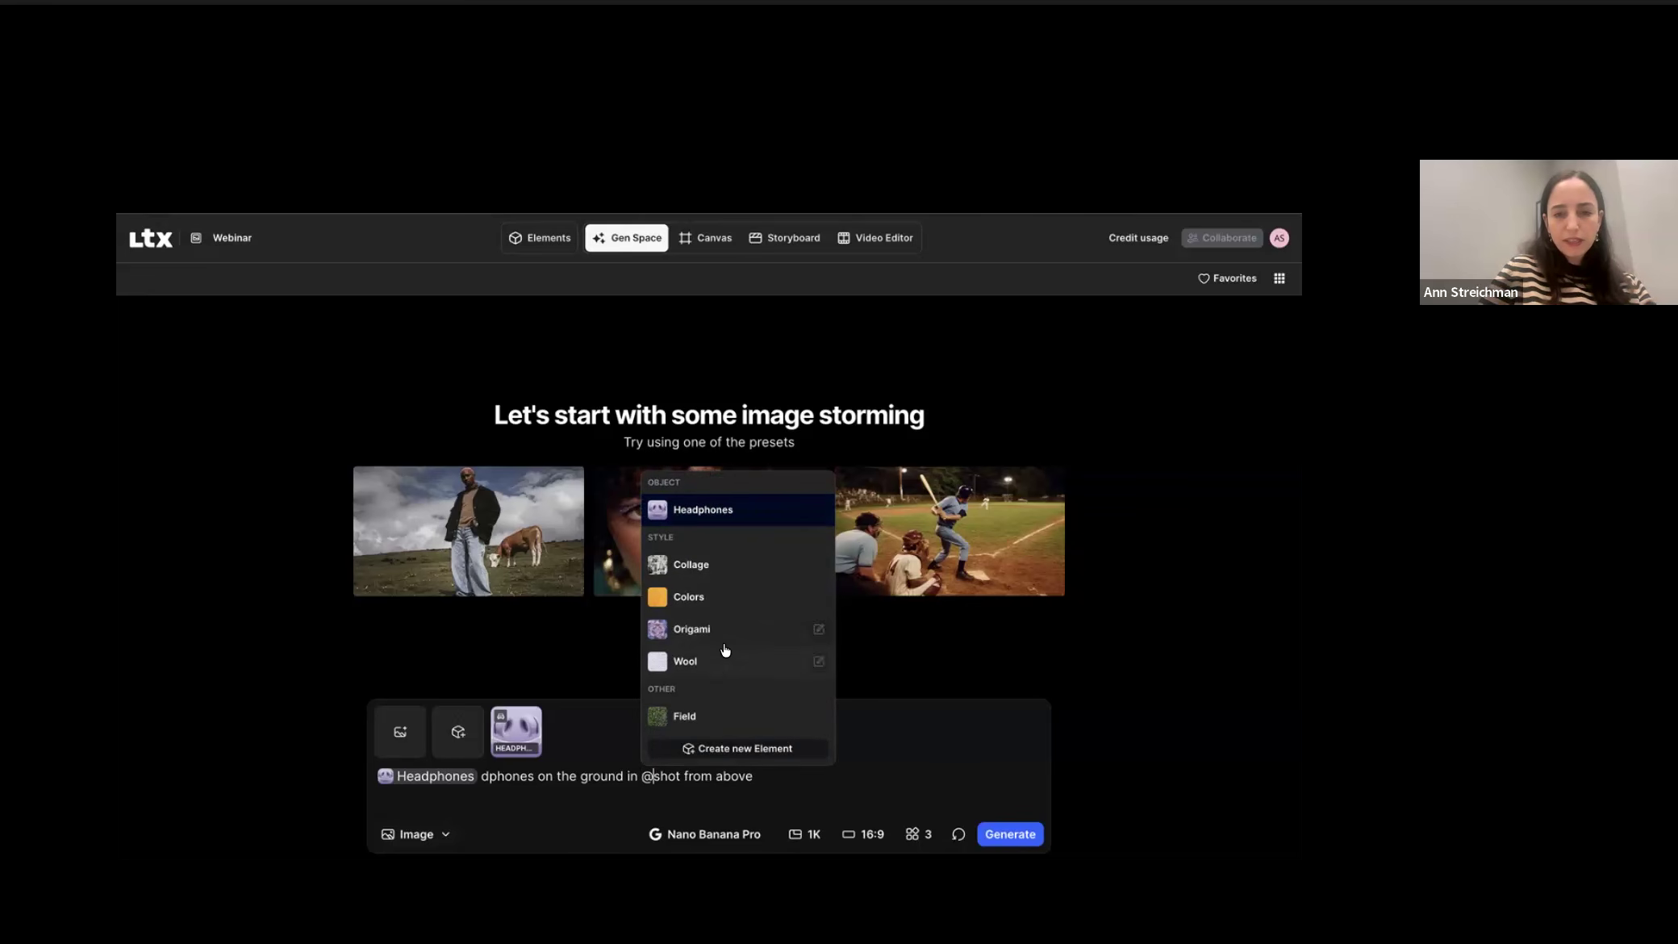
pyautogui.click(724, 716)
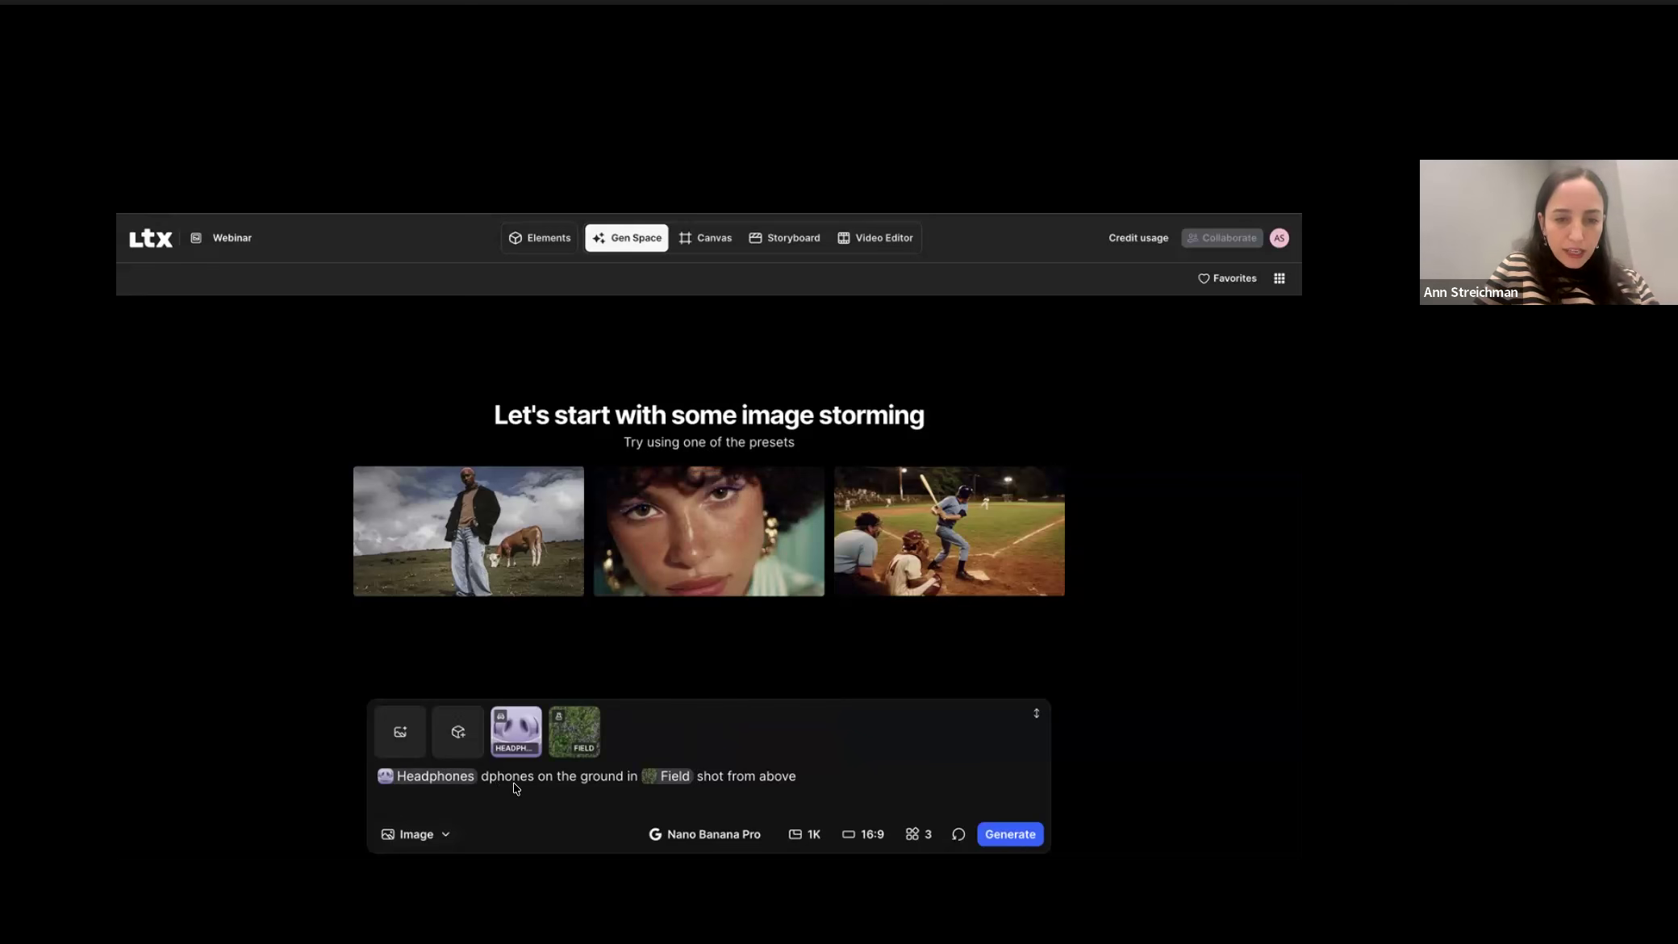
pyautogui.doubleClick(493, 773)
pyautogui.press('BackSpace')
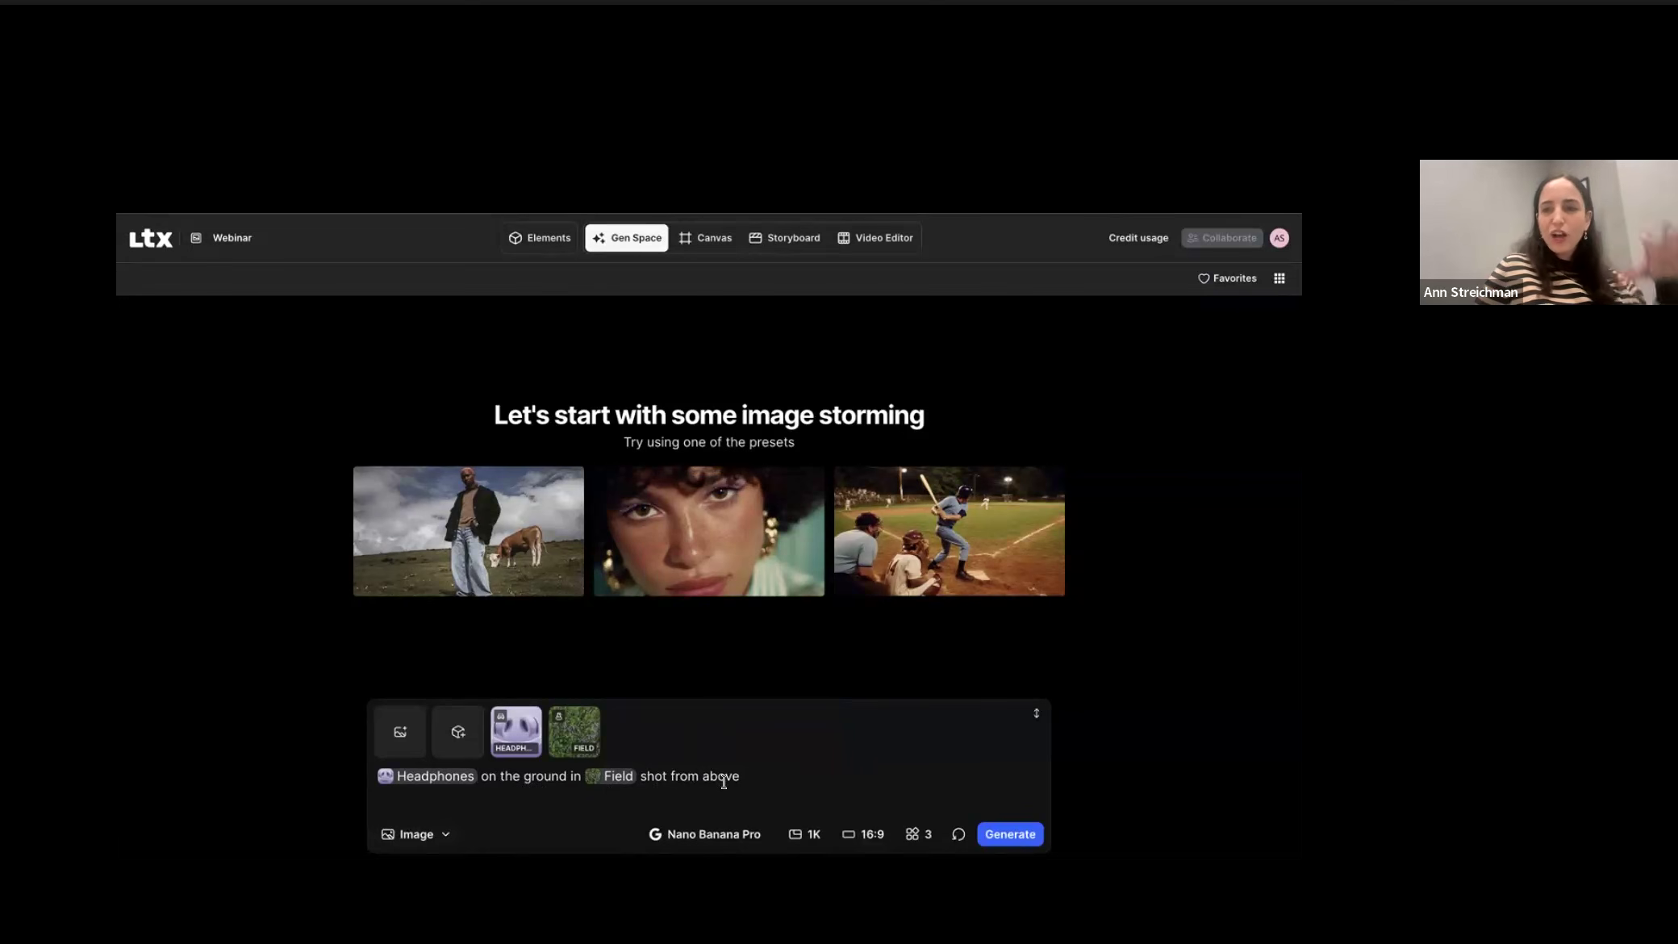
# Step: Generate the headphones images from the prompt with the Nano Banana Pro (Gemini 3) model
pyautogui.click(709, 833)
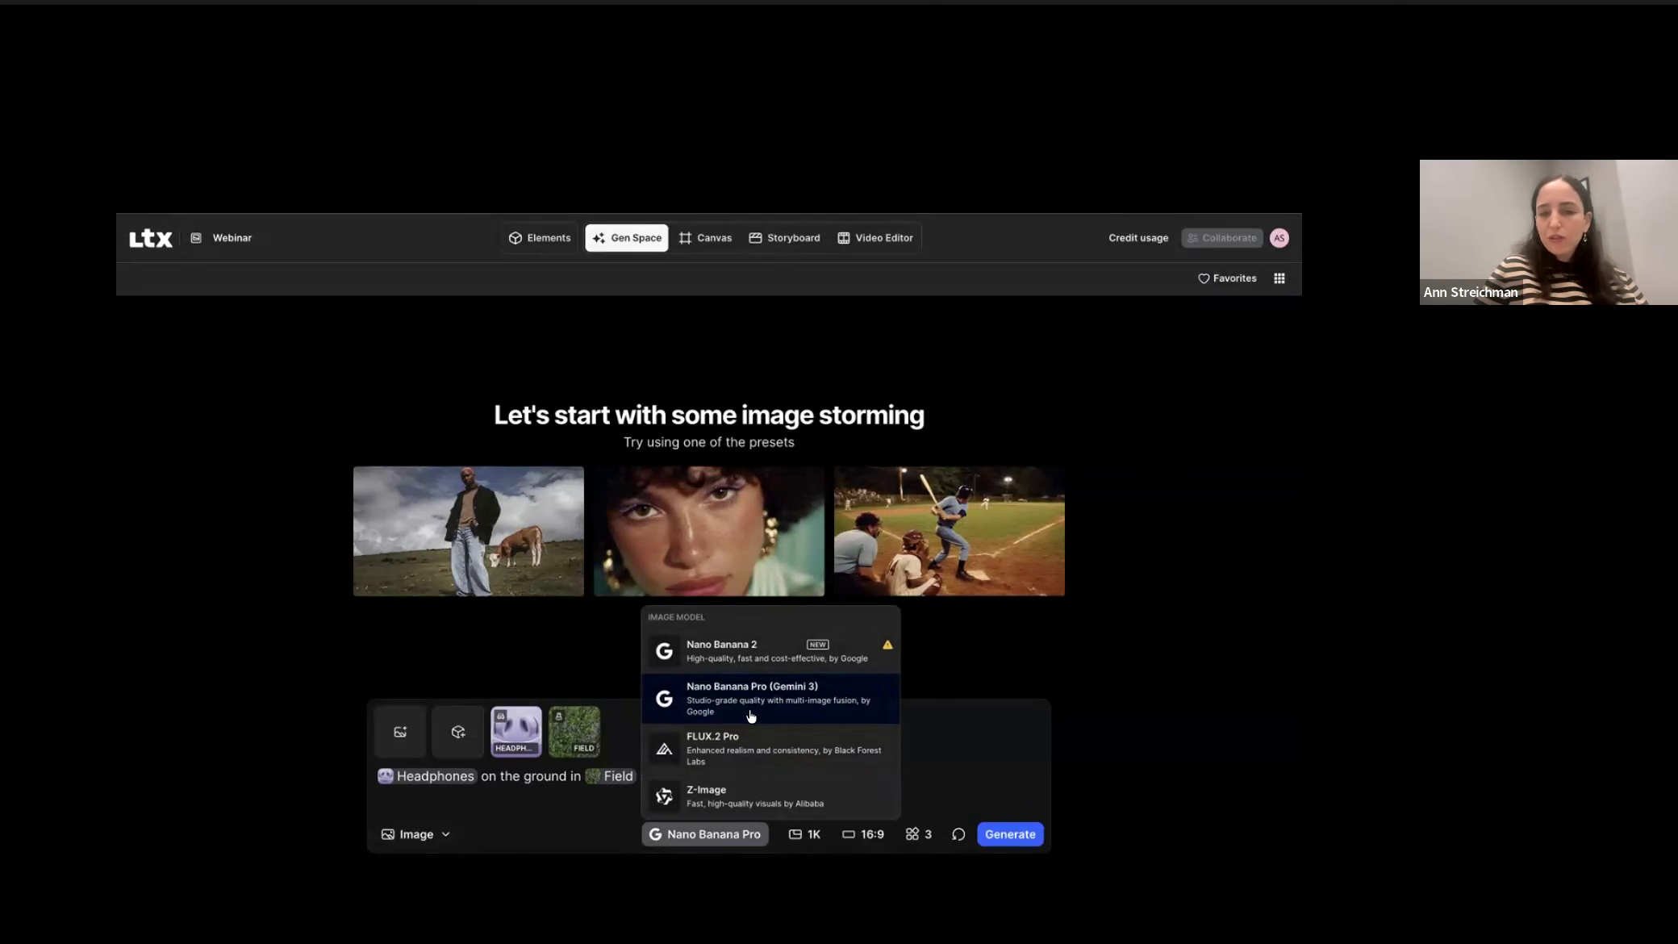
pyautogui.click(745, 707)
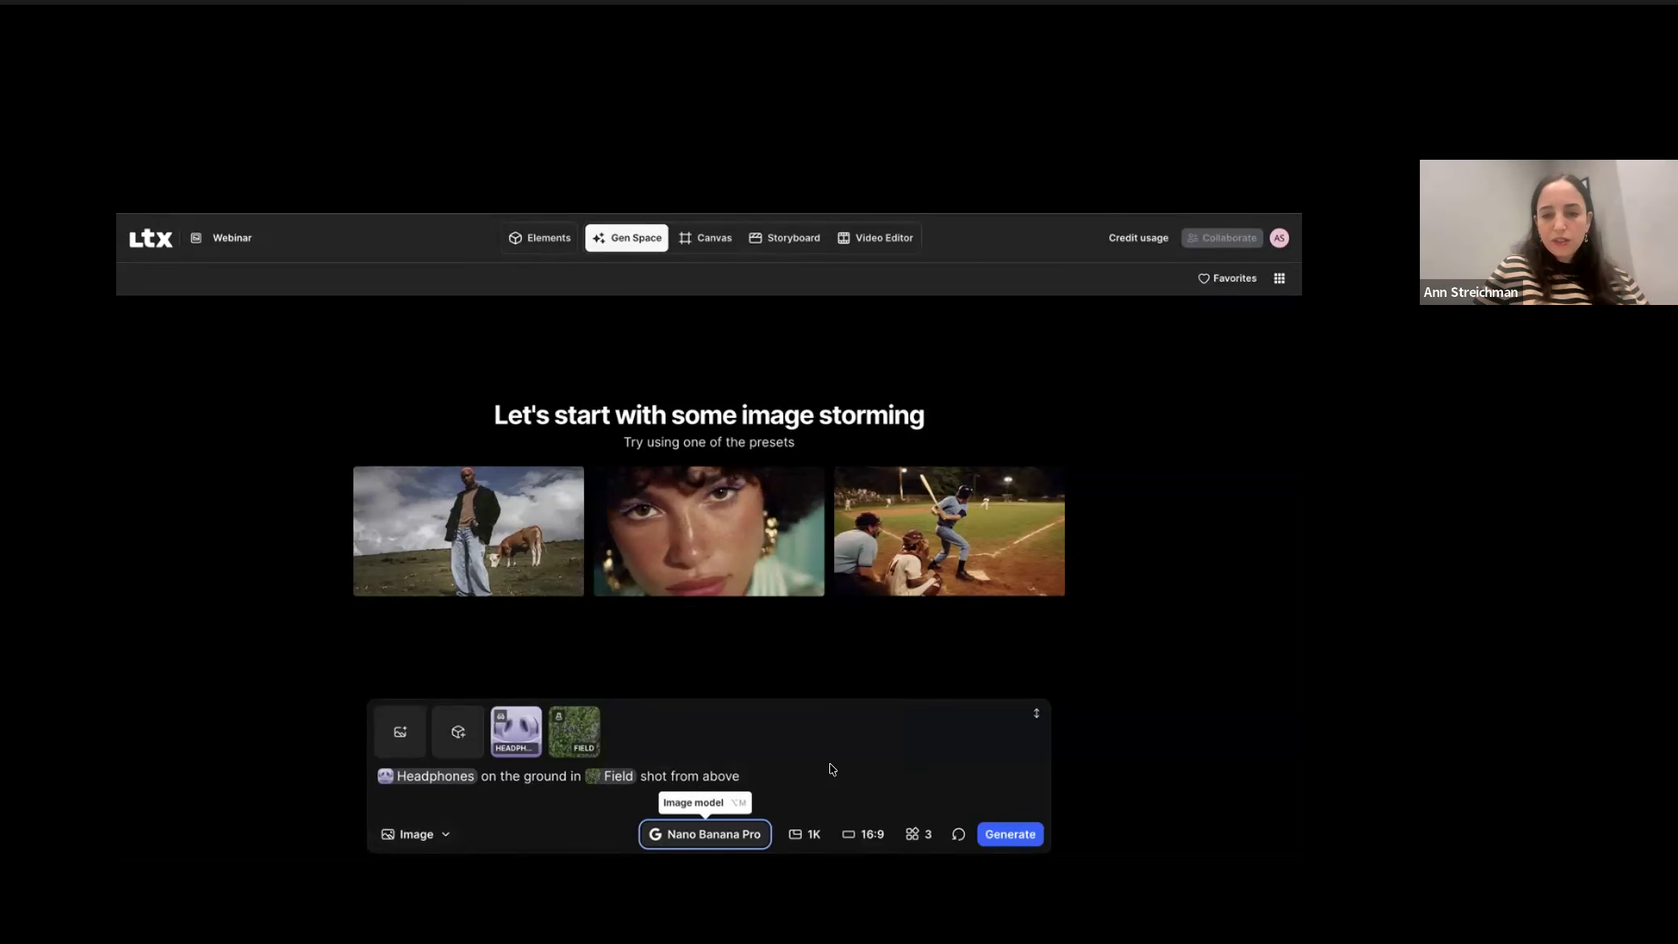
pyautogui.click(1003, 836)
# Step: Generate another set of images from the same prompt with the FLUX.2 Pro model
pyautogui.click(739, 836)
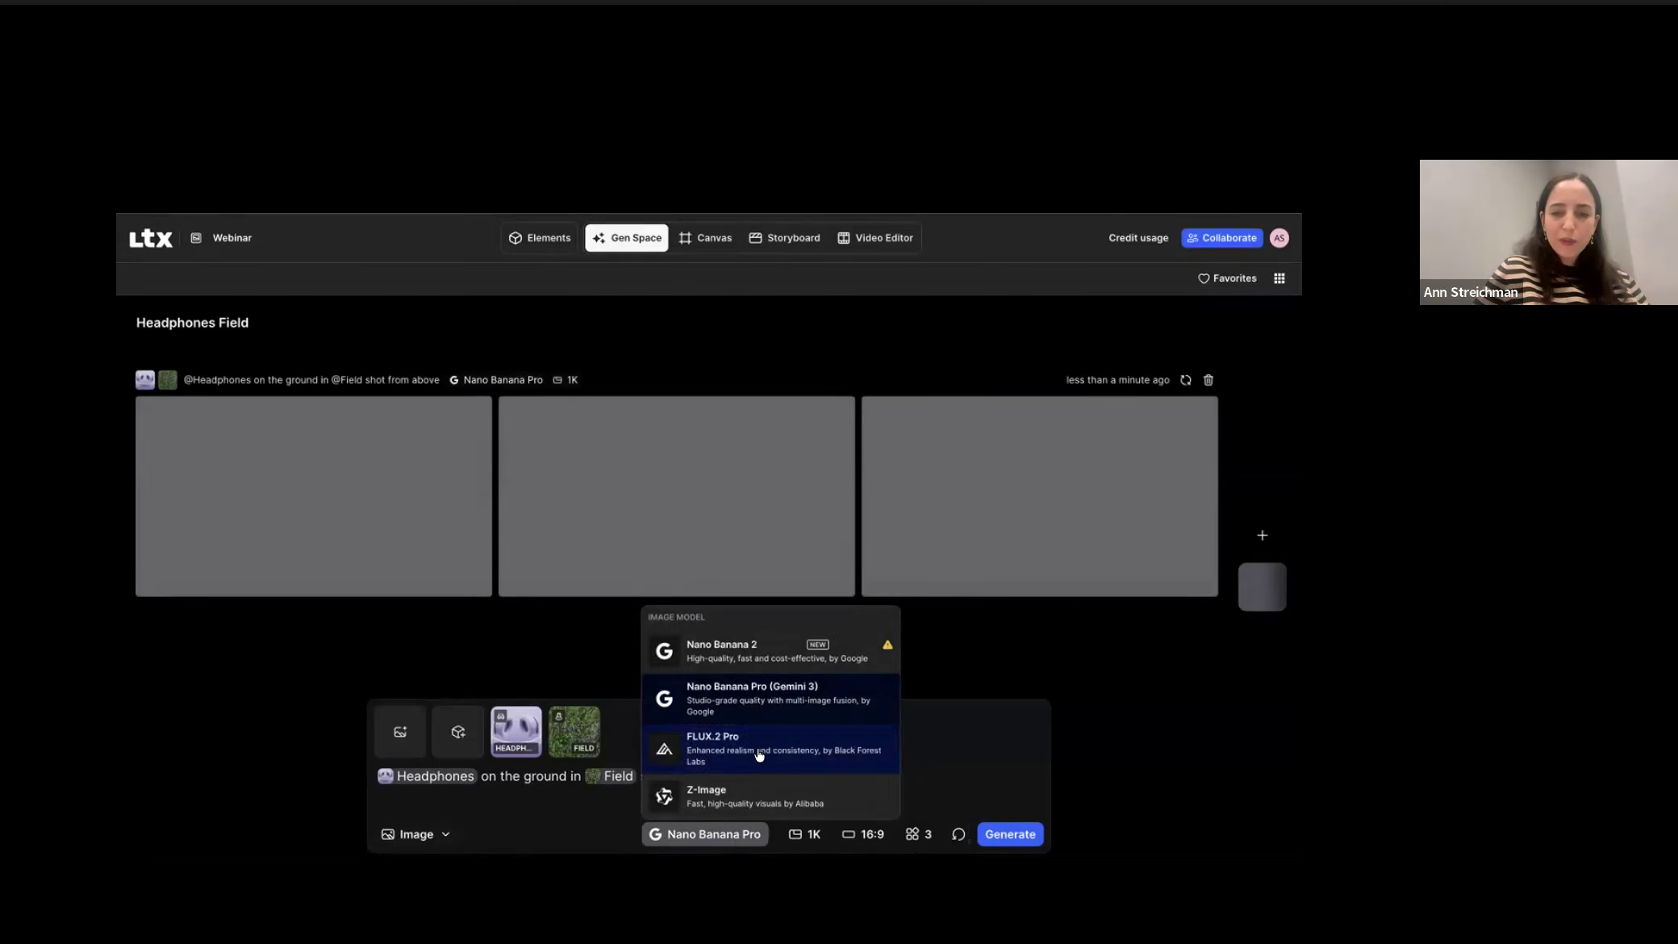
pyautogui.click(759, 754)
pyautogui.click(994, 834)
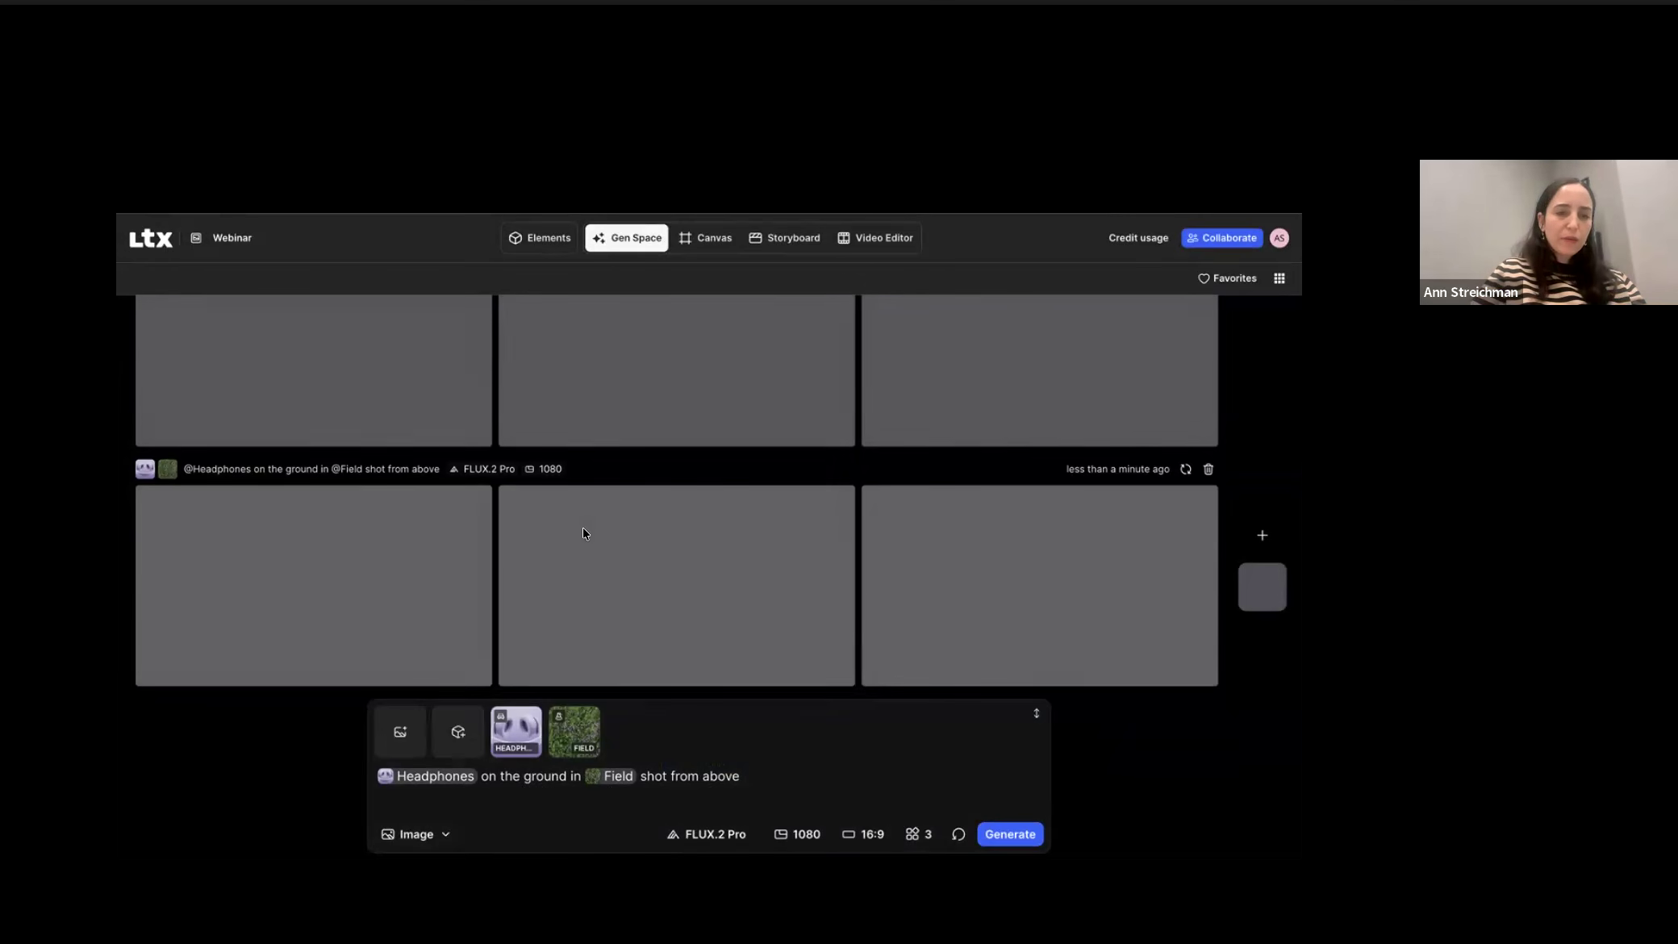
# Step: Generate a further set of images from the same prompt with the Nano Banana 2 model
pyautogui.scroll(2, 583, 532)
pyautogui.click(709, 834)
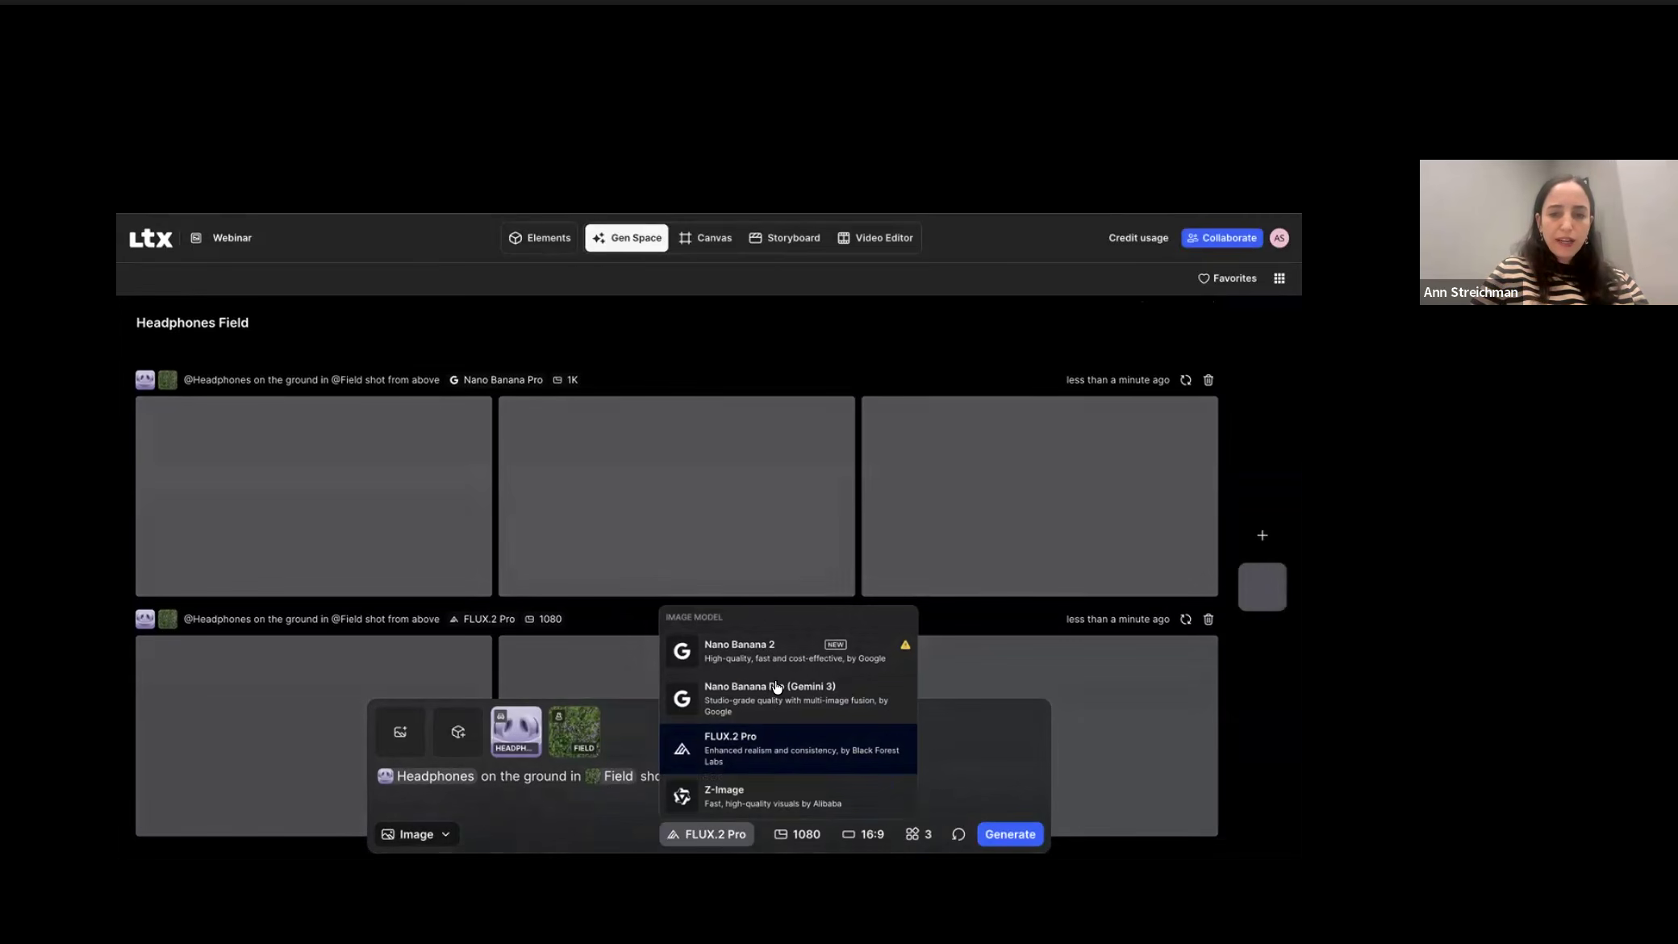
pyautogui.click(766, 652)
pyautogui.click(1001, 831)
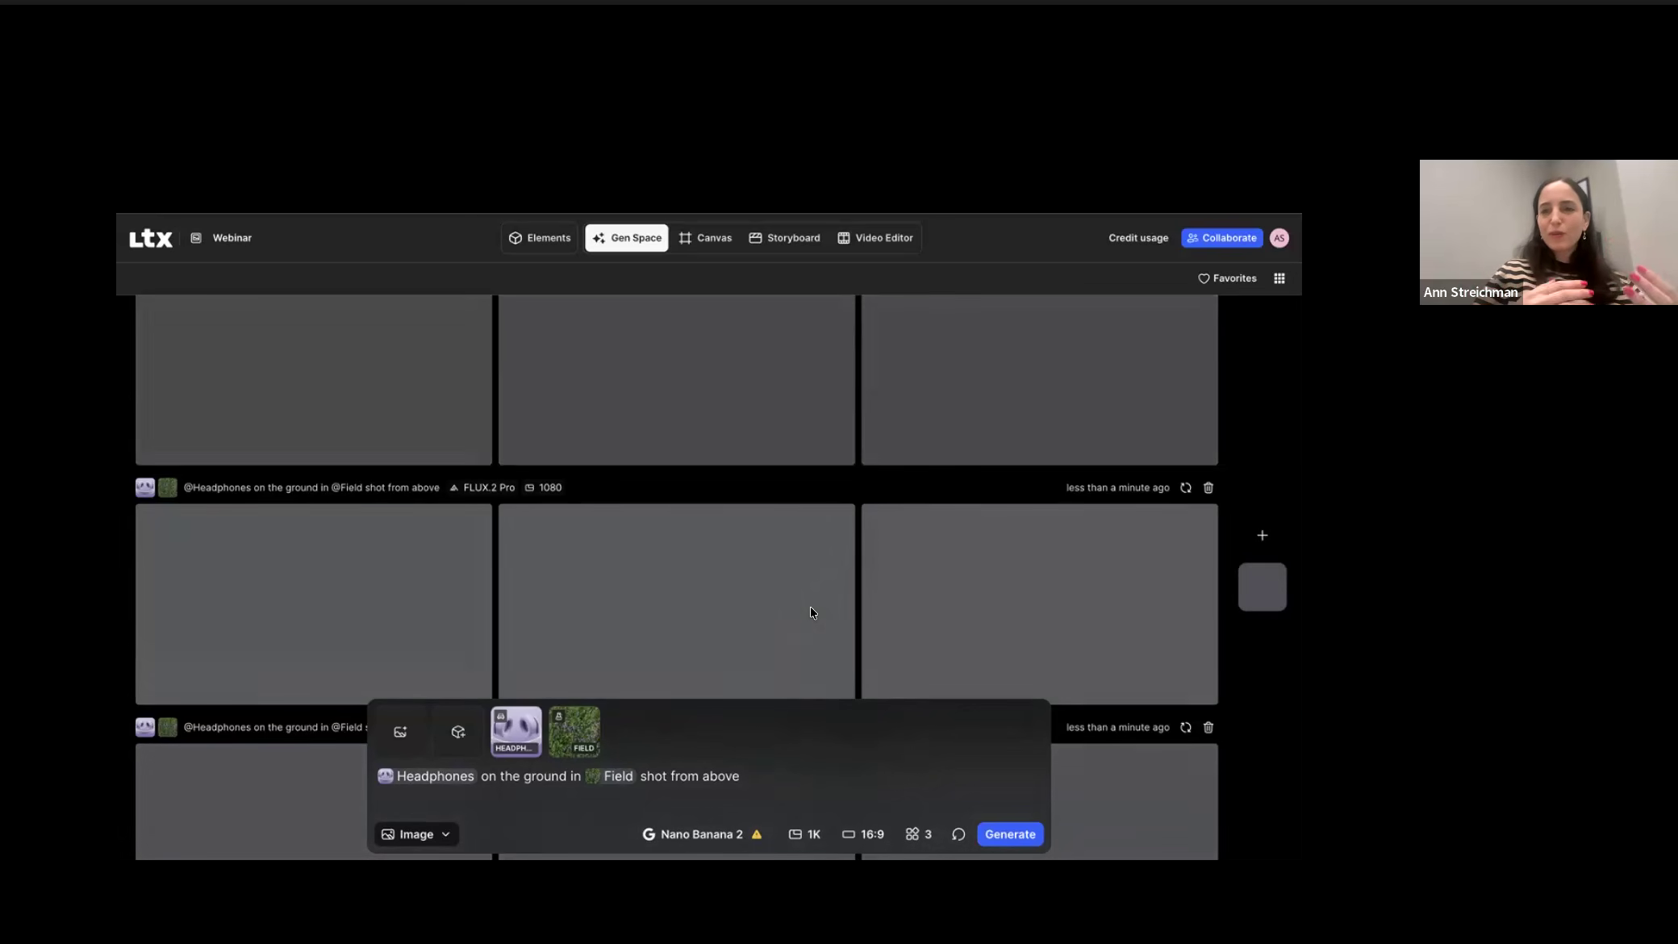
# Step: Mark the first headphones image in the FLUX.2 Pro row as a favorite
pyautogui.scroll(2, 648, 478)
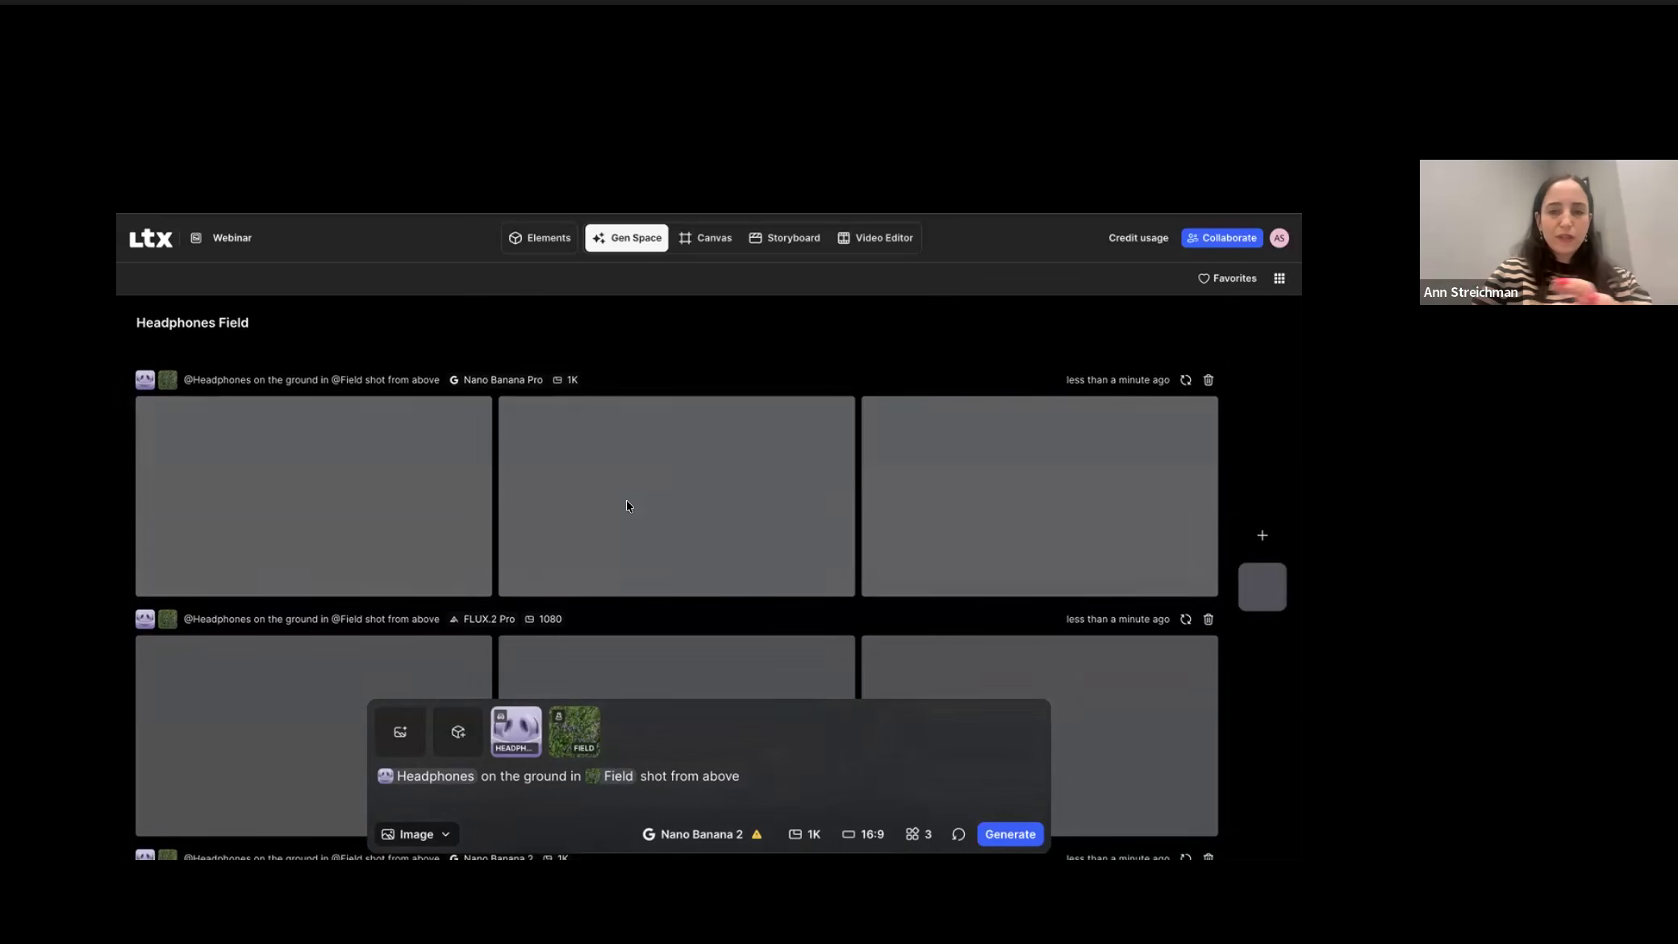
pyautogui.scroll(-5, 806, 508)
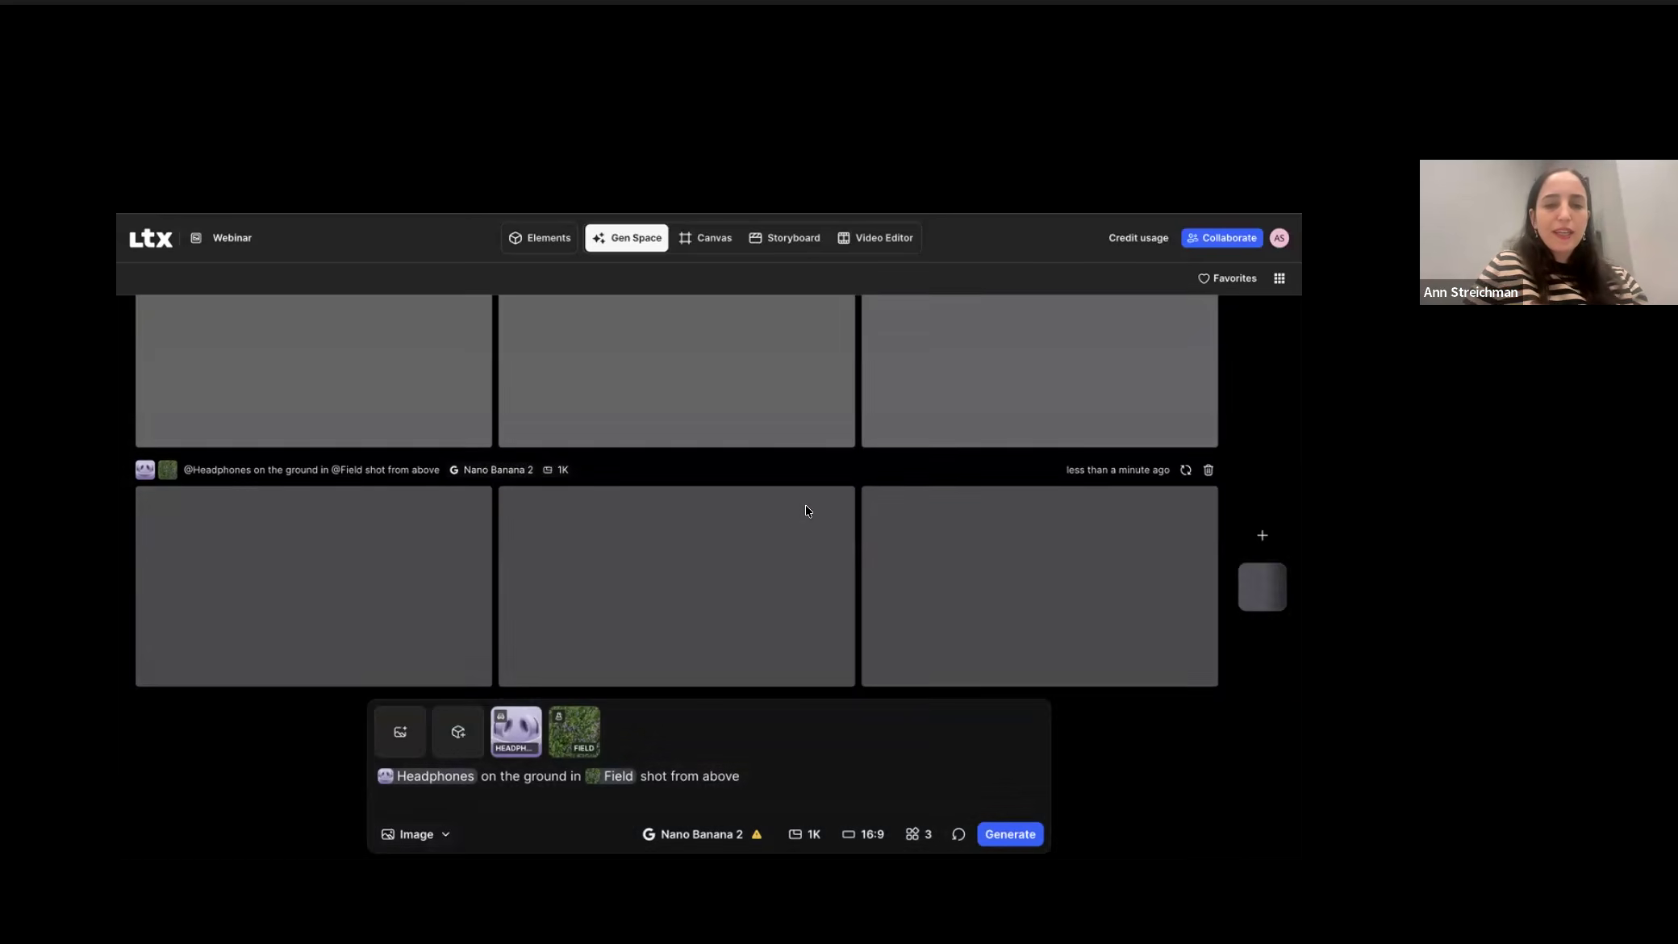
pyautogui.scroll(2, 806, 508)
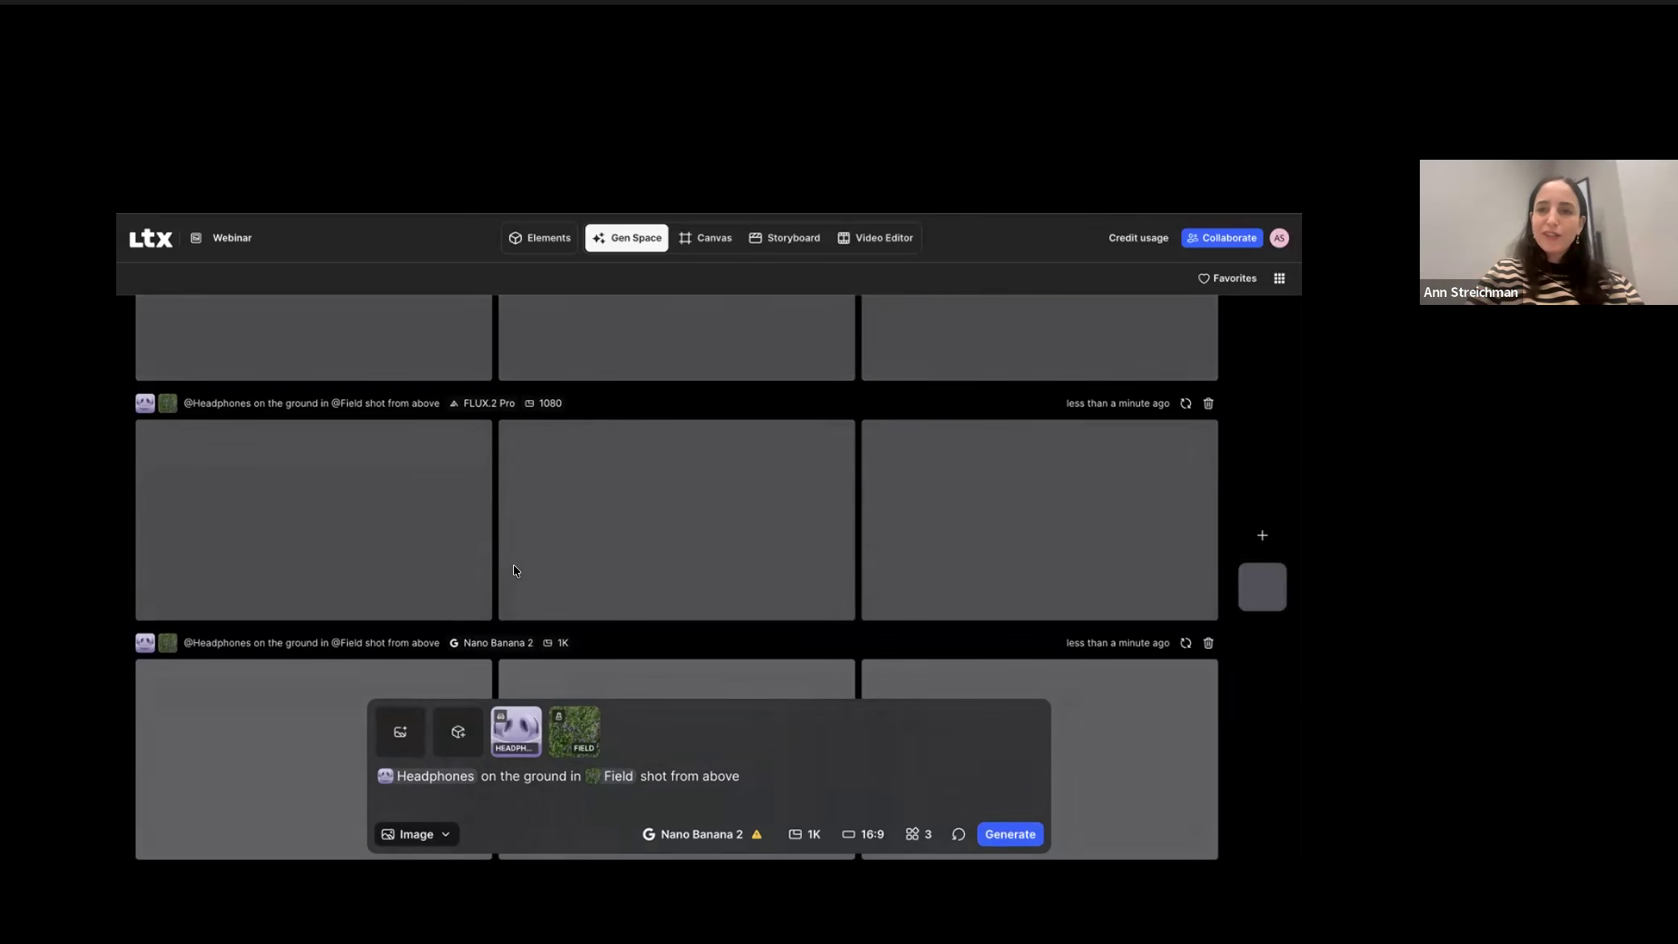
pyautogui.moveTo(1008, 460)
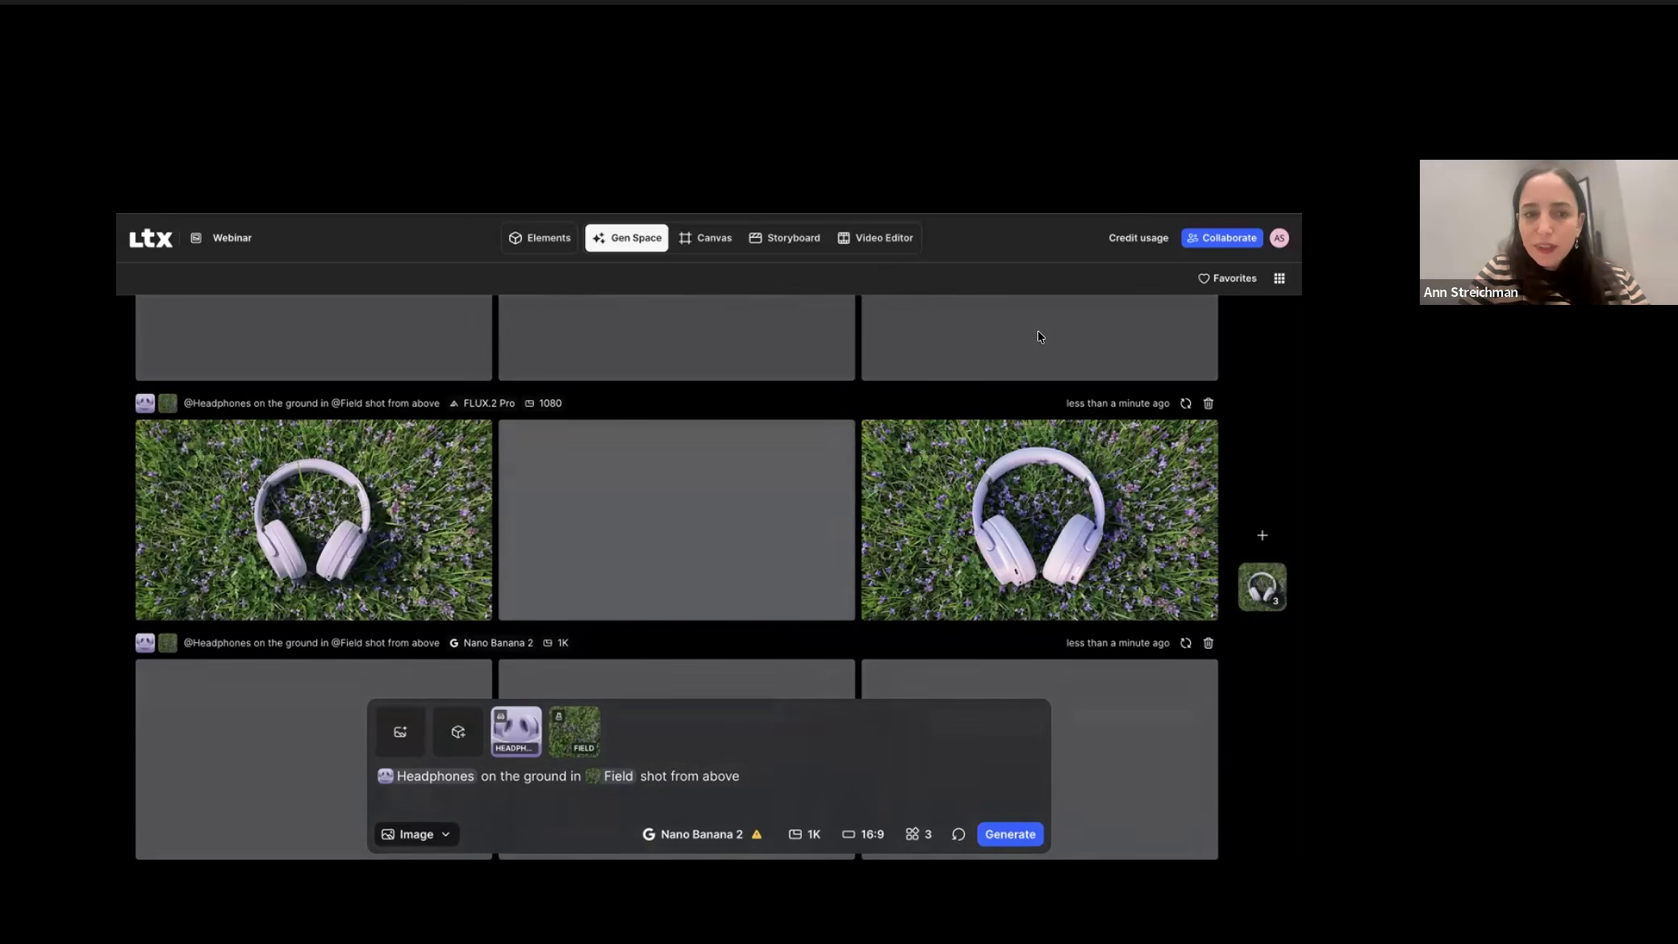
pyautogui.moveTo(629, 433)
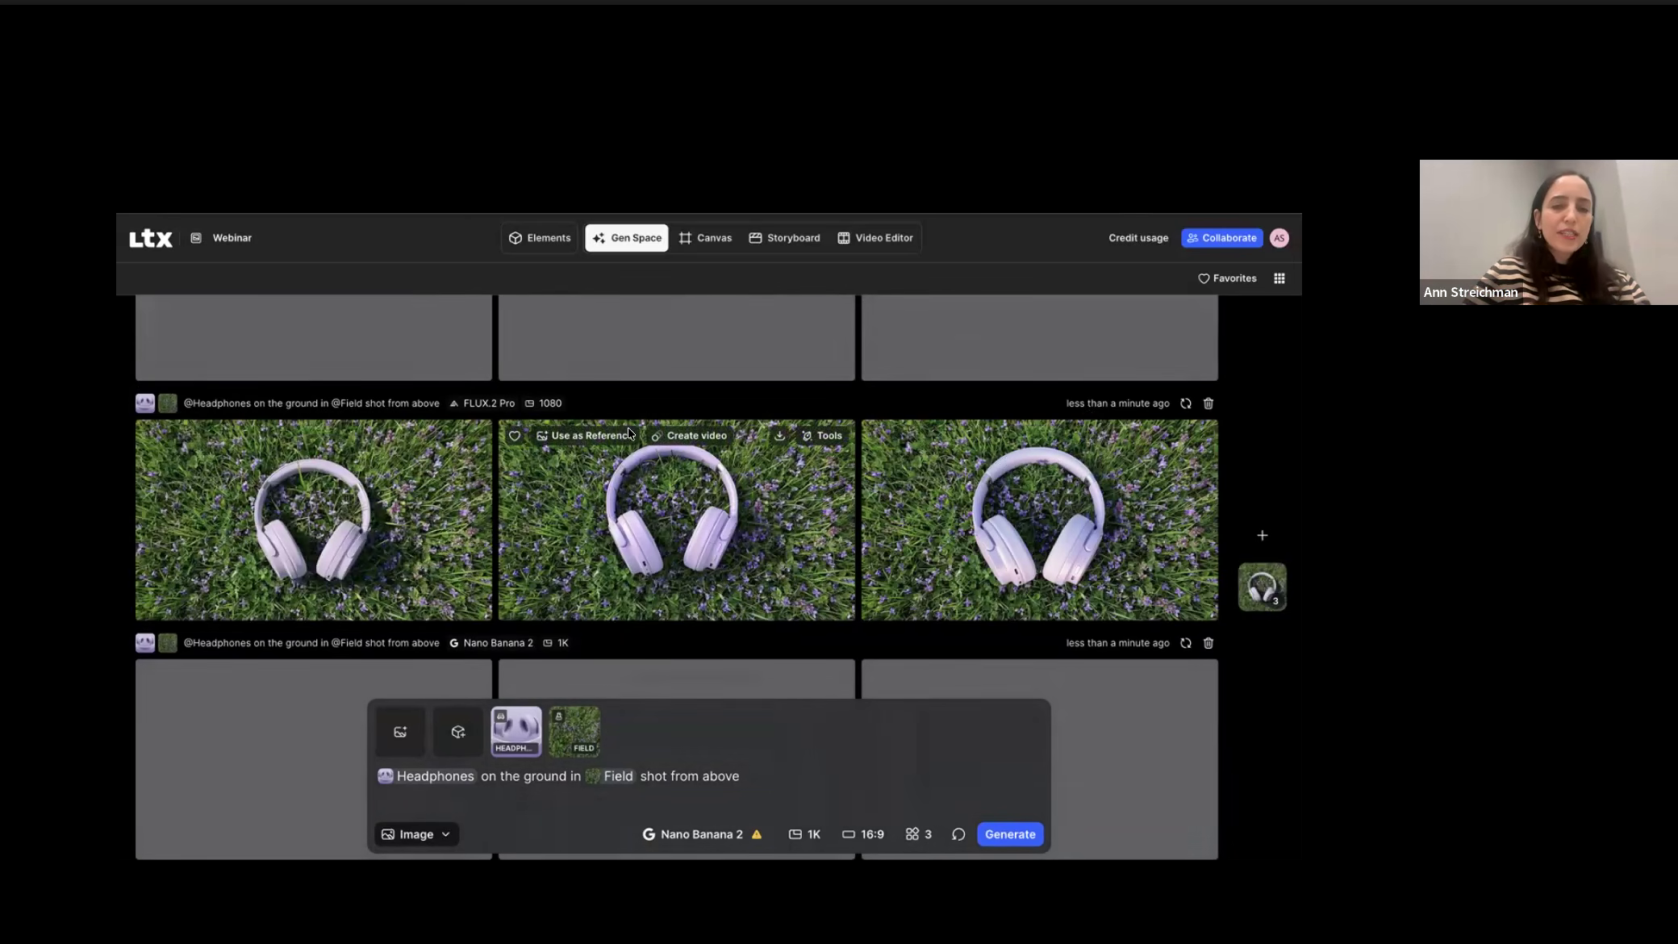
pyautogui.moveTo(320, 565)
pyautogui.scroll(1, 319, 597)
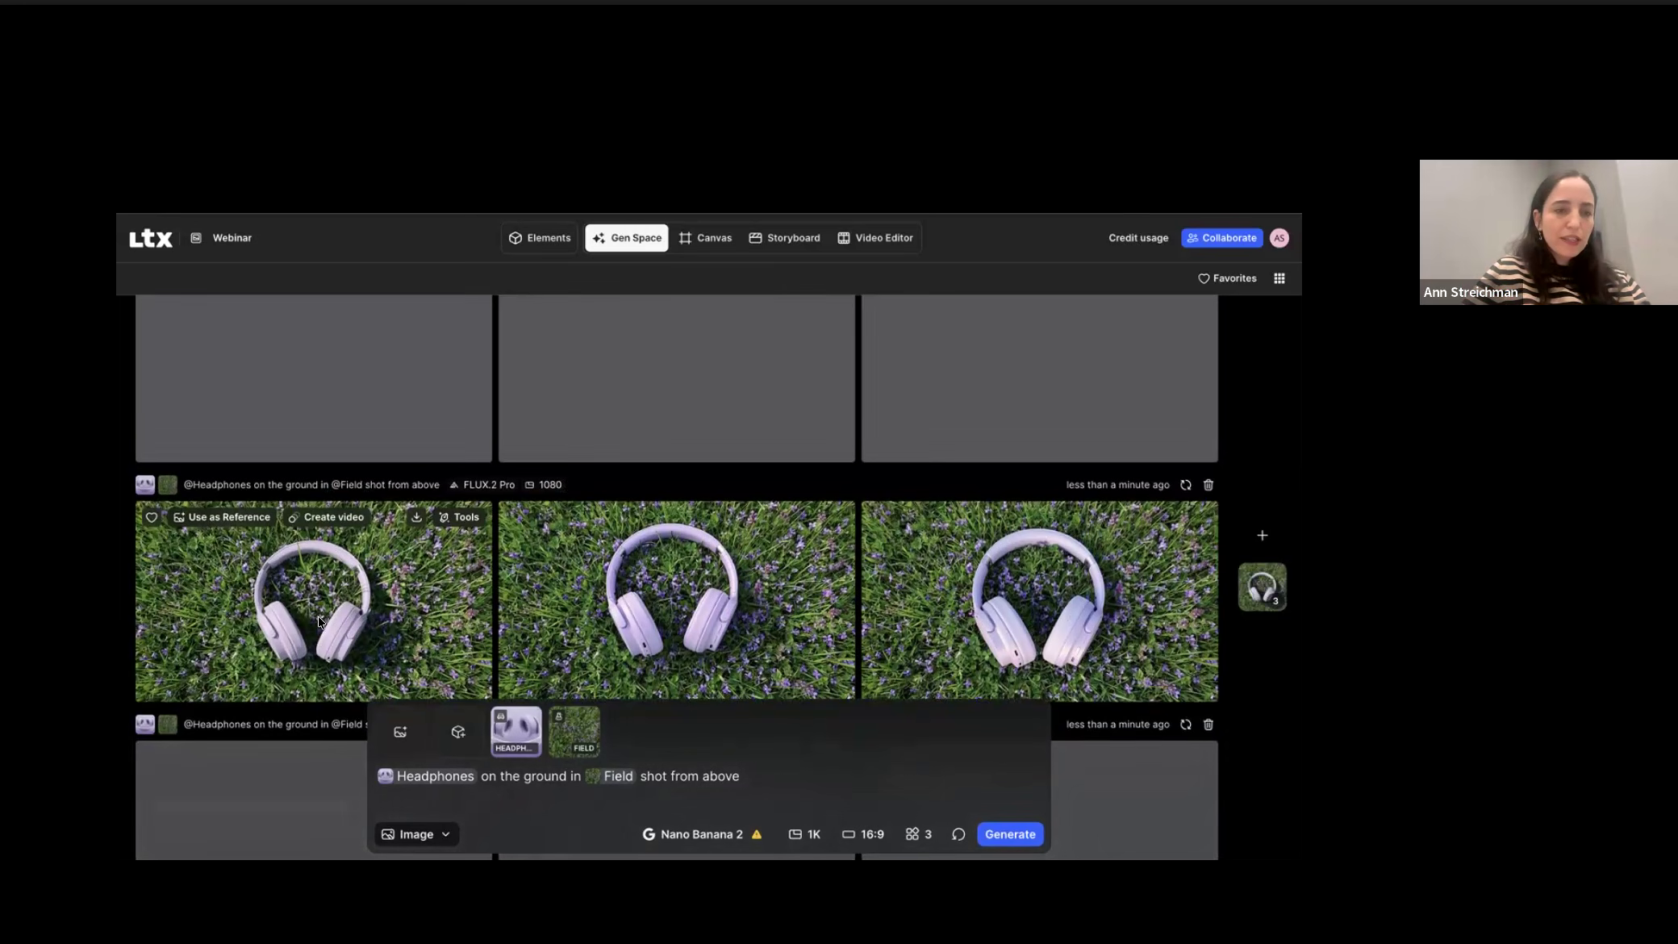
pyautogui.click(150, 519)
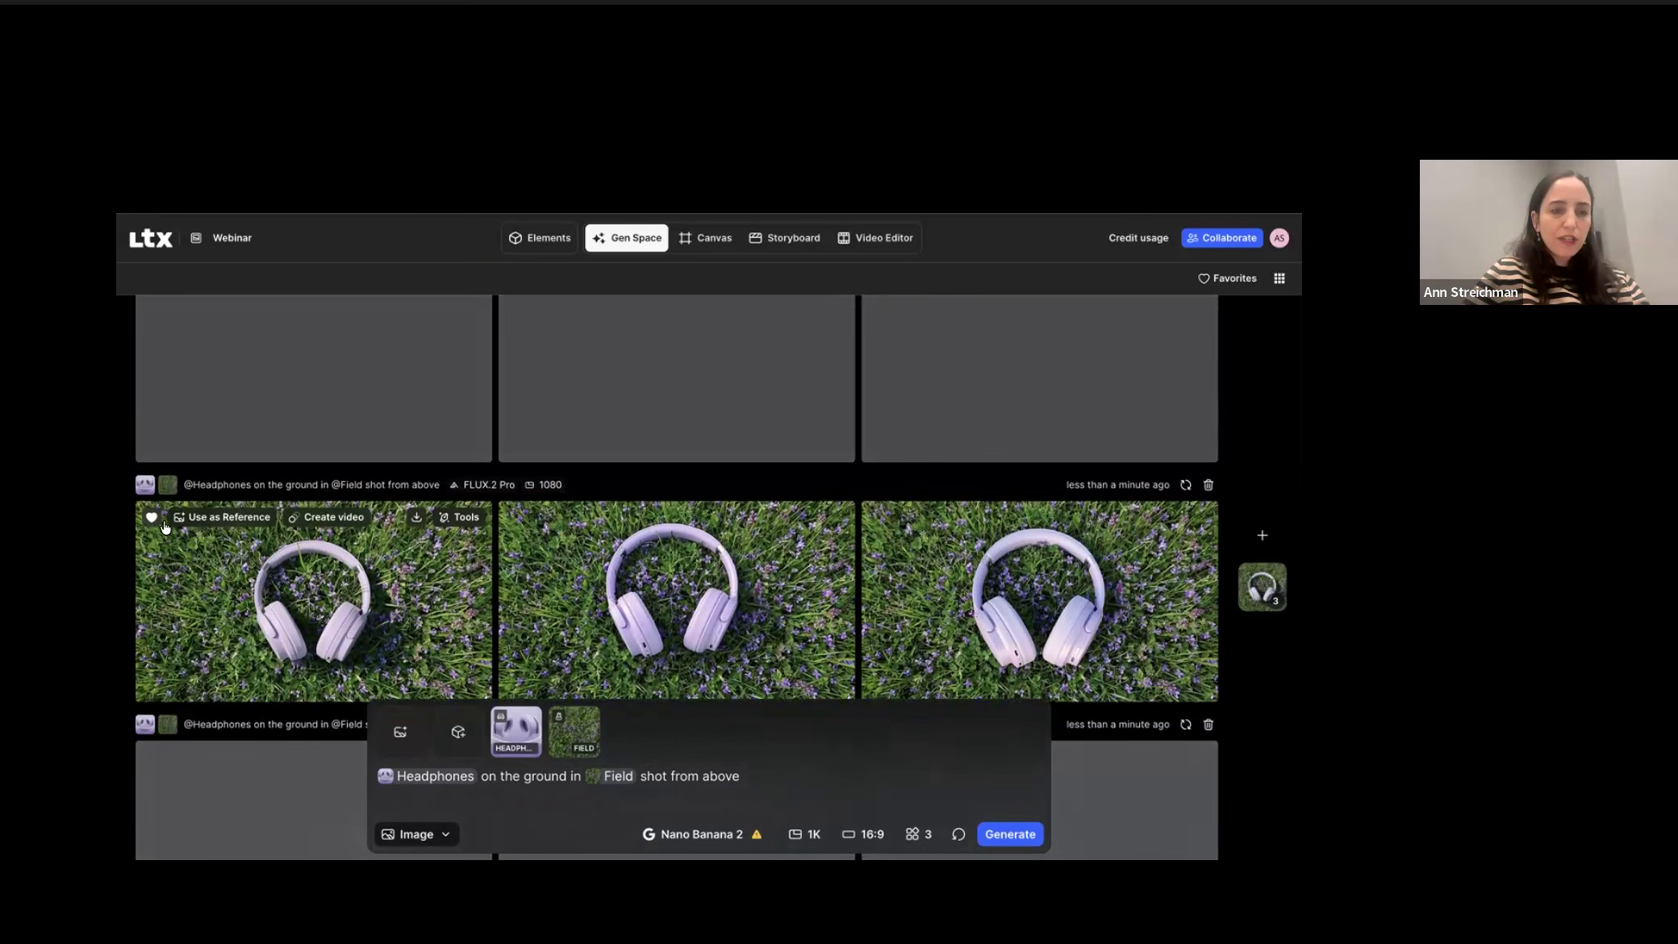
# Step: Filter the gallery to show only favorite images, and return to the full list of generations
pyautogui.click(1240, 280)
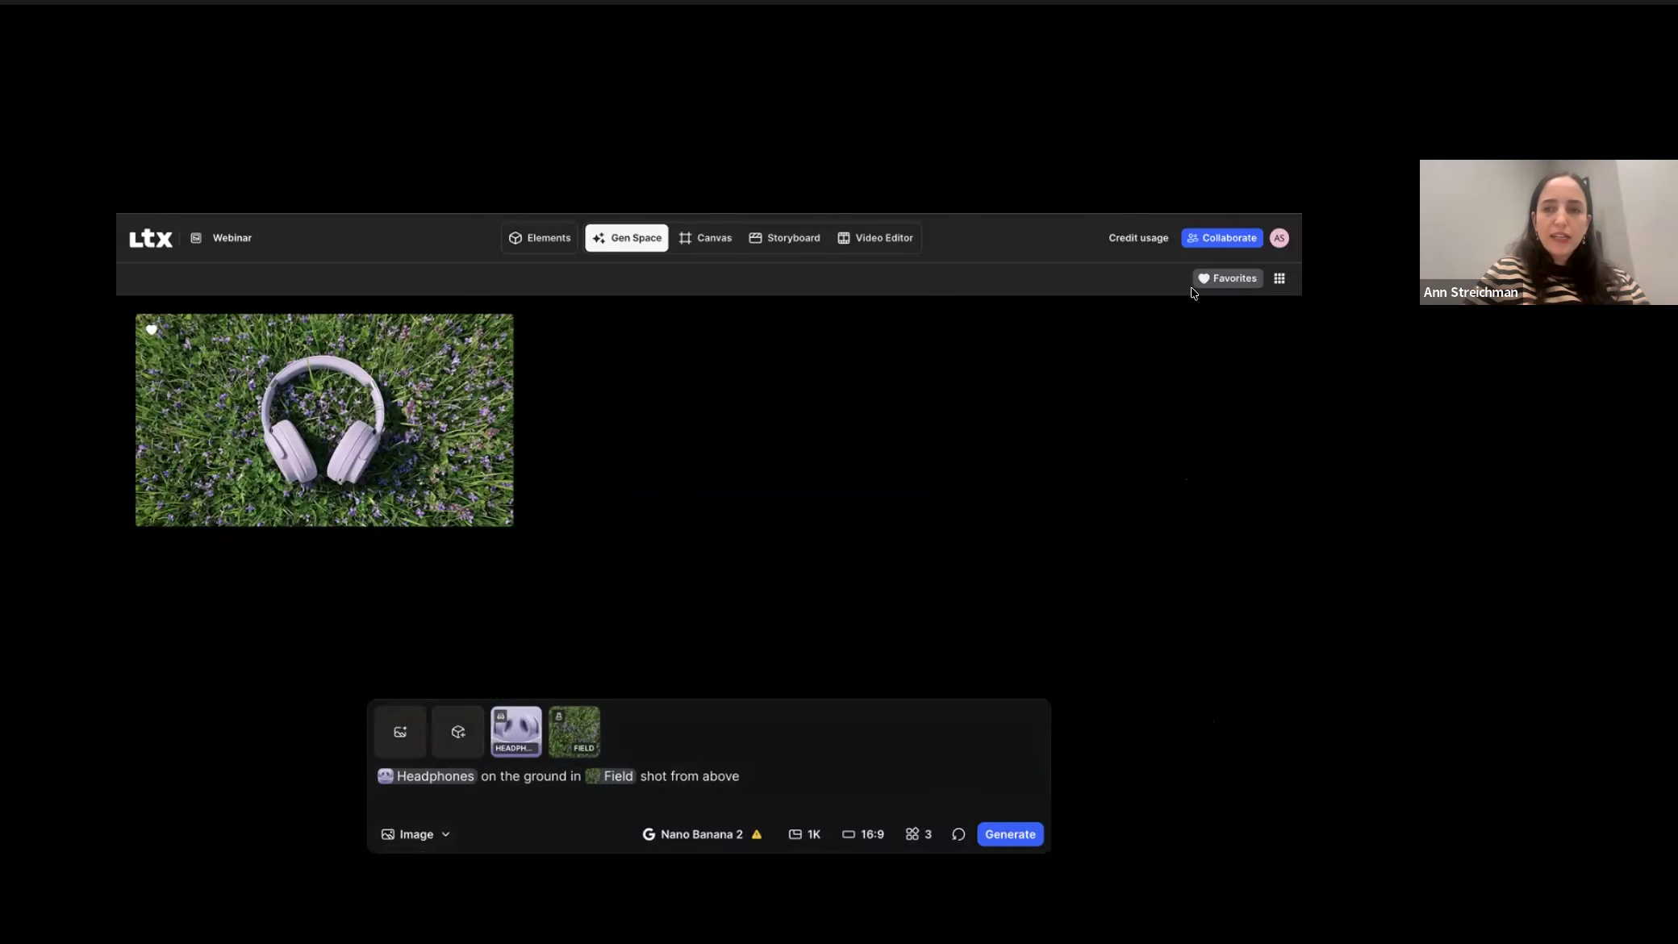
pyautogui.click(1226, 280)
pyautogui.scroll(-2, 715, 573)
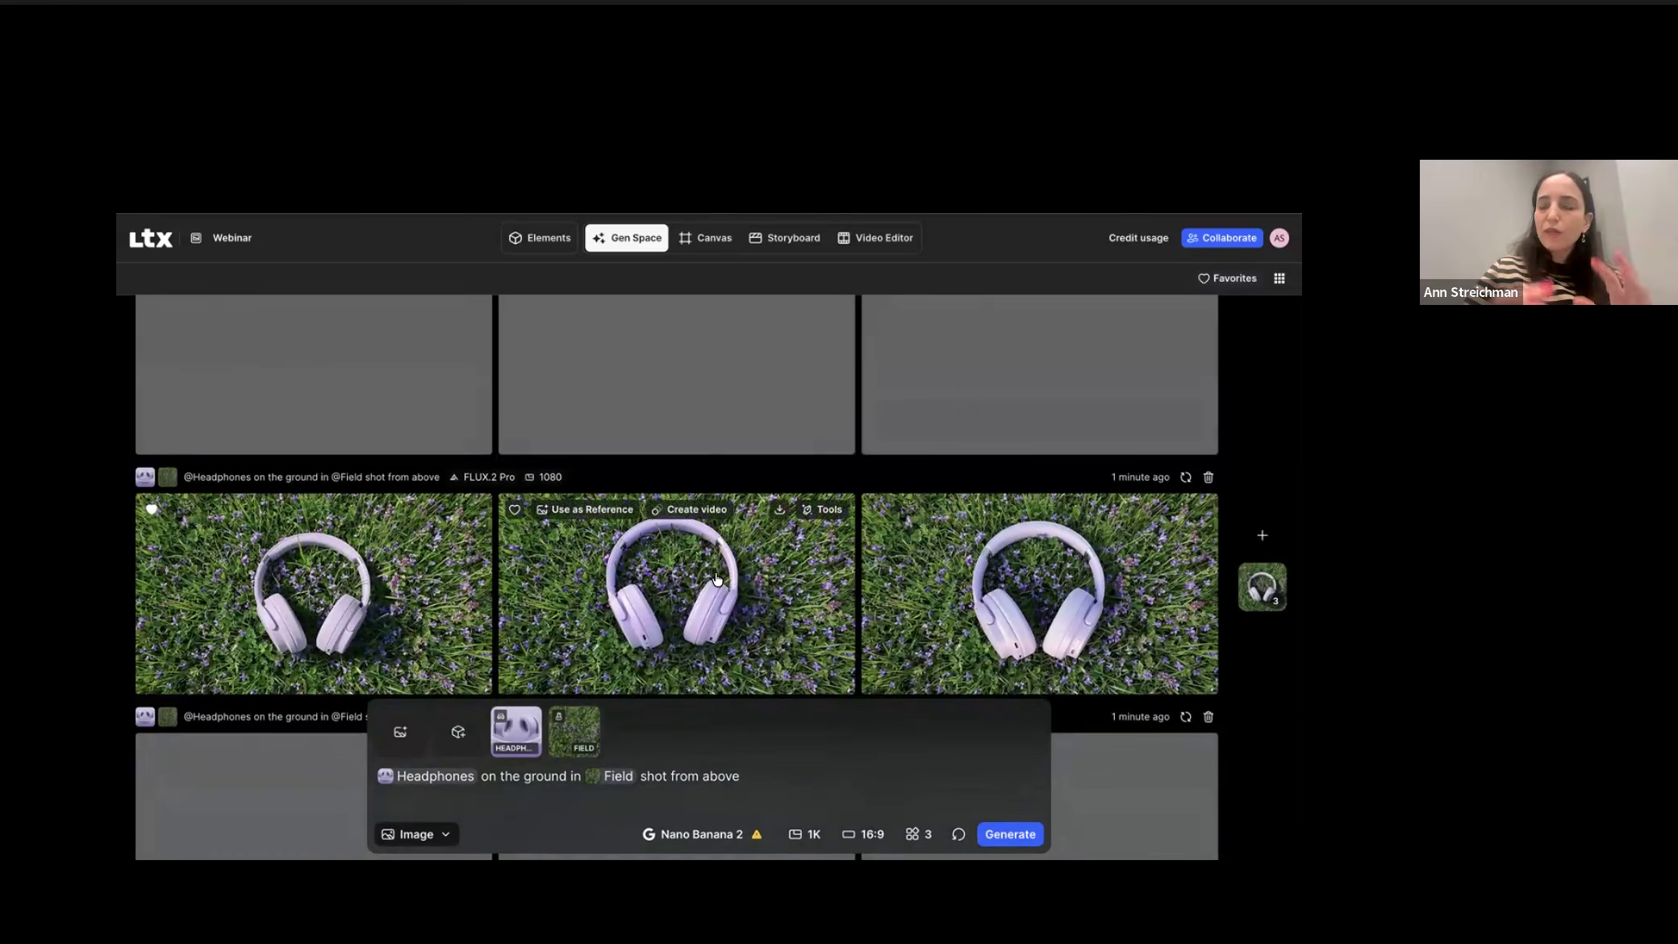
# Step: Use the favorited FLUX.2 Pro image as reference with the prompt "remove the grass and change headphones style to be made of Collage"
pyautogui.tripleClick(735, 774)
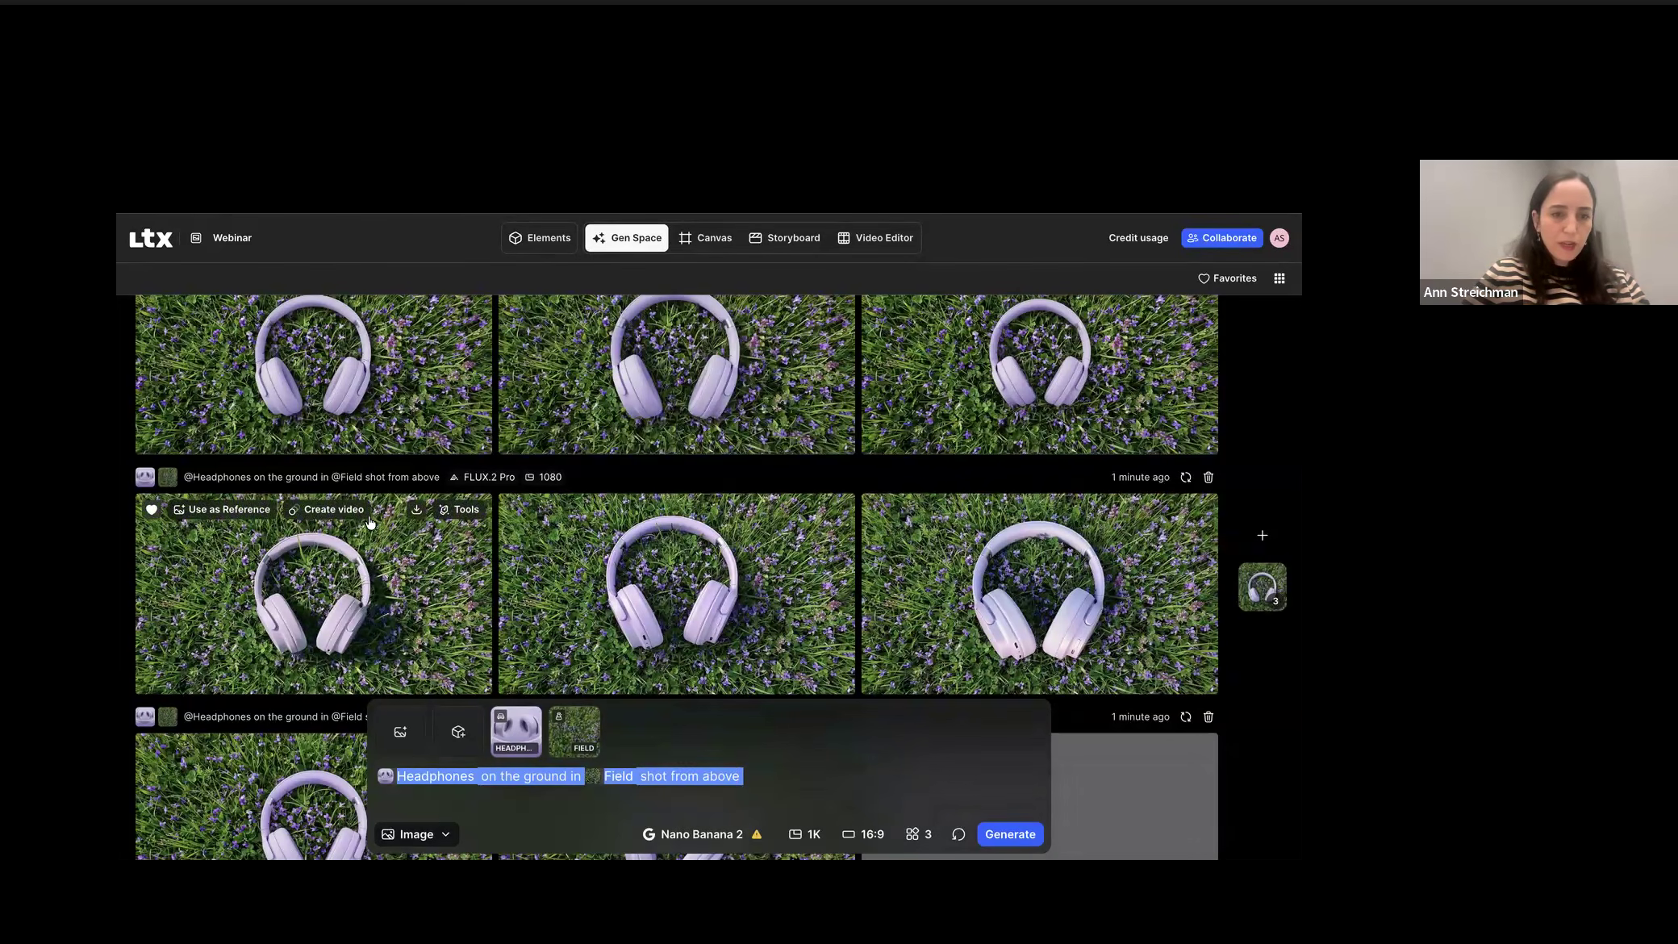
pyautogui.click(240, 510)
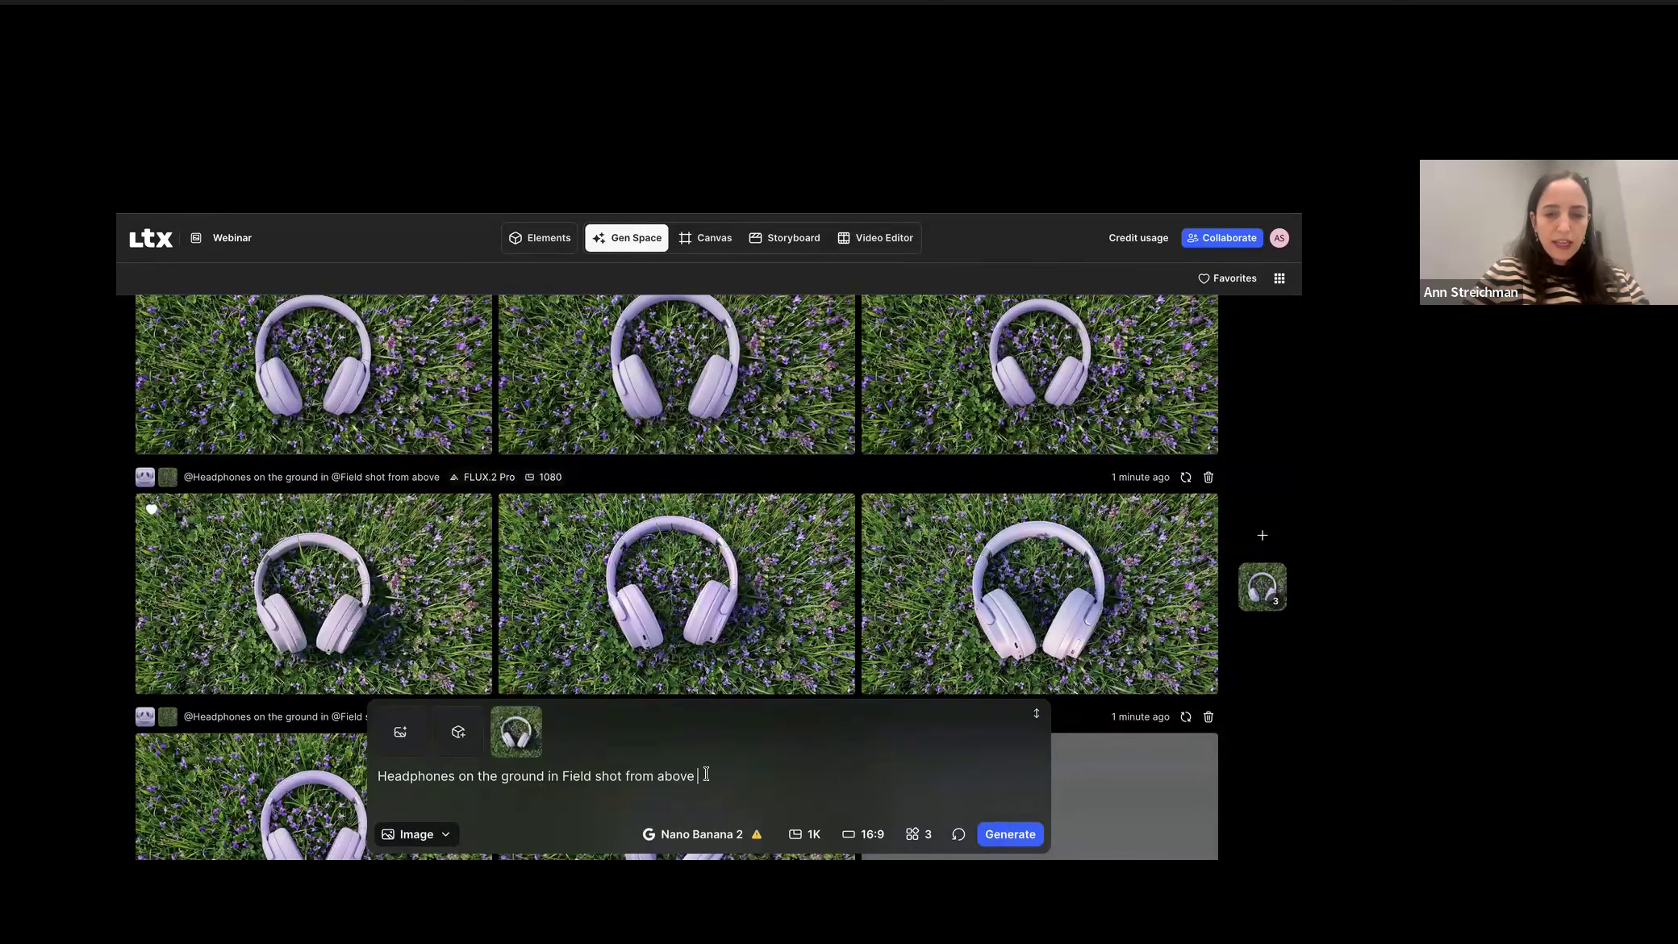
pyautogui.hotkey('ctrl', 'a')
pyautogui.press('BackSpace')
pyautogui.write('remove the grass and change headphones style to be made of Collage')
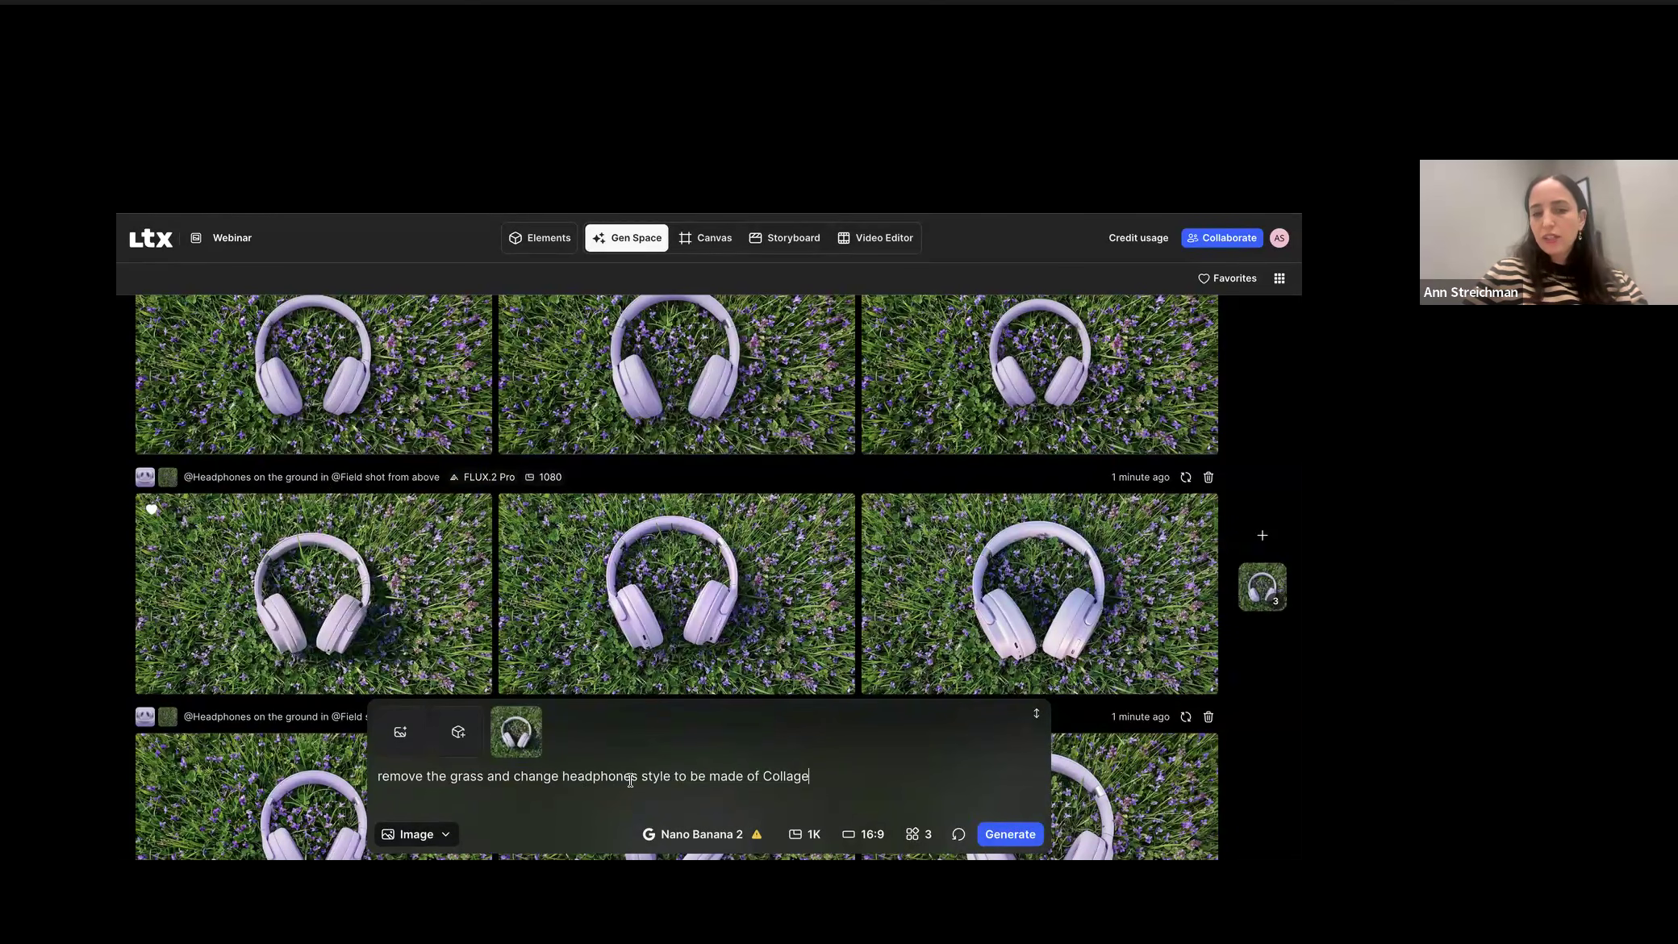
# Step: Replace the plain word Collage at the end of the prompt with a reference to the saved Collage style element
pyautogui.tripleClick(792, 776)
pyautogui.doubleClick(791, 776)
pyautogui.press('BackSpace')
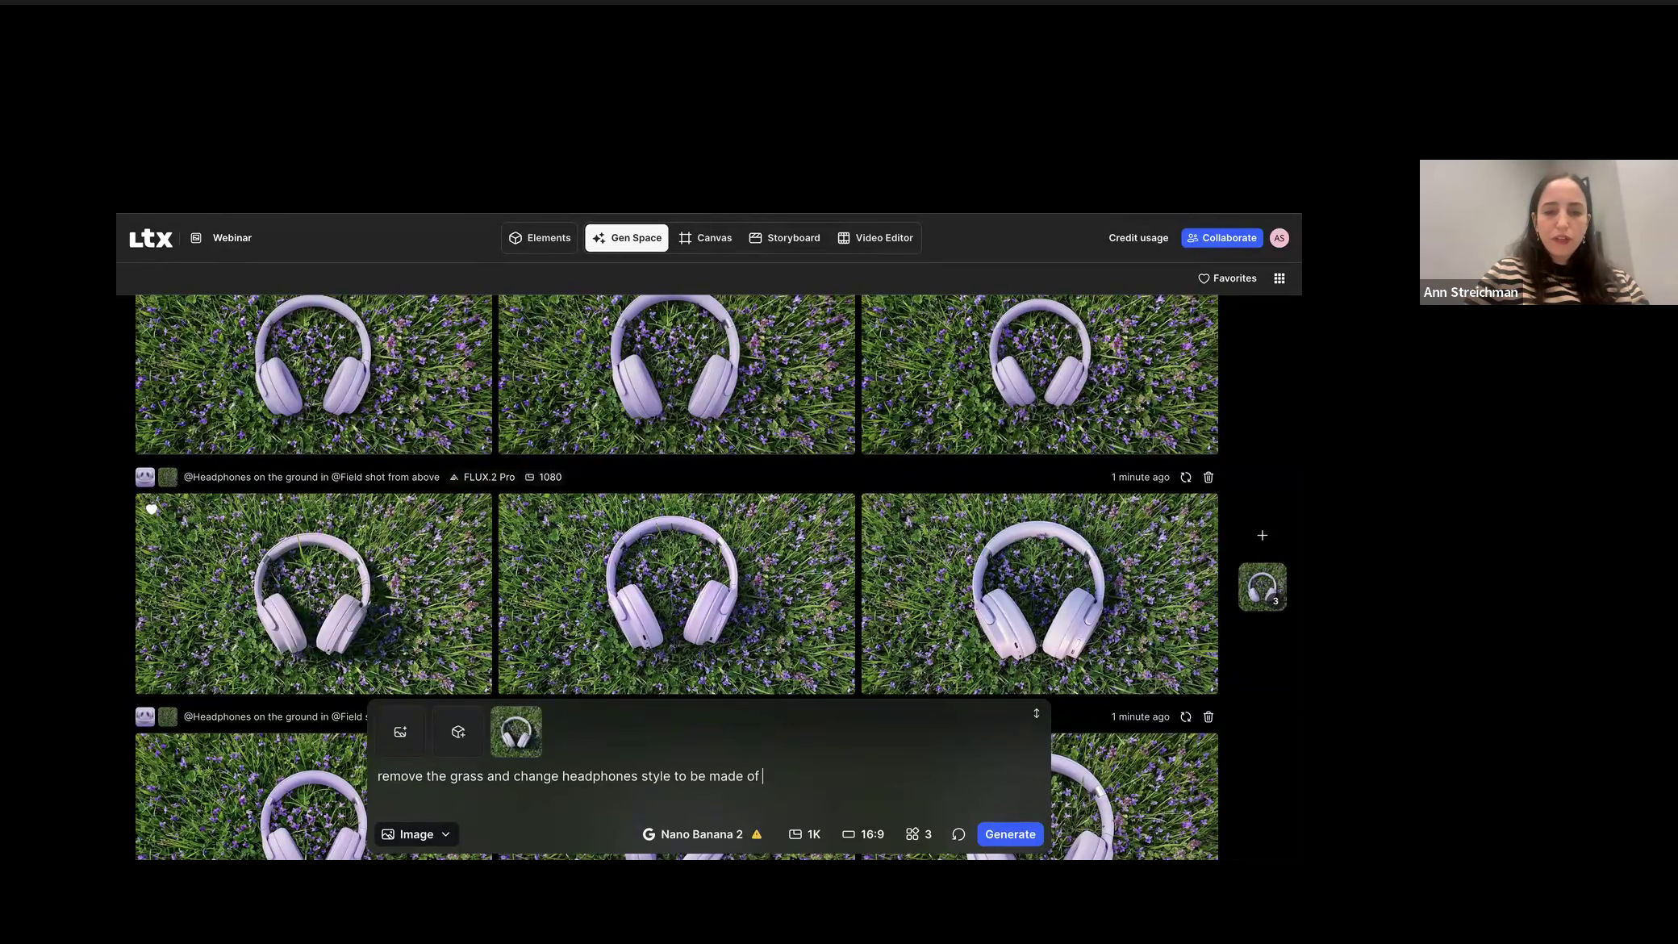
pyautogui.write('@')
pyautogui.click(848, 565)
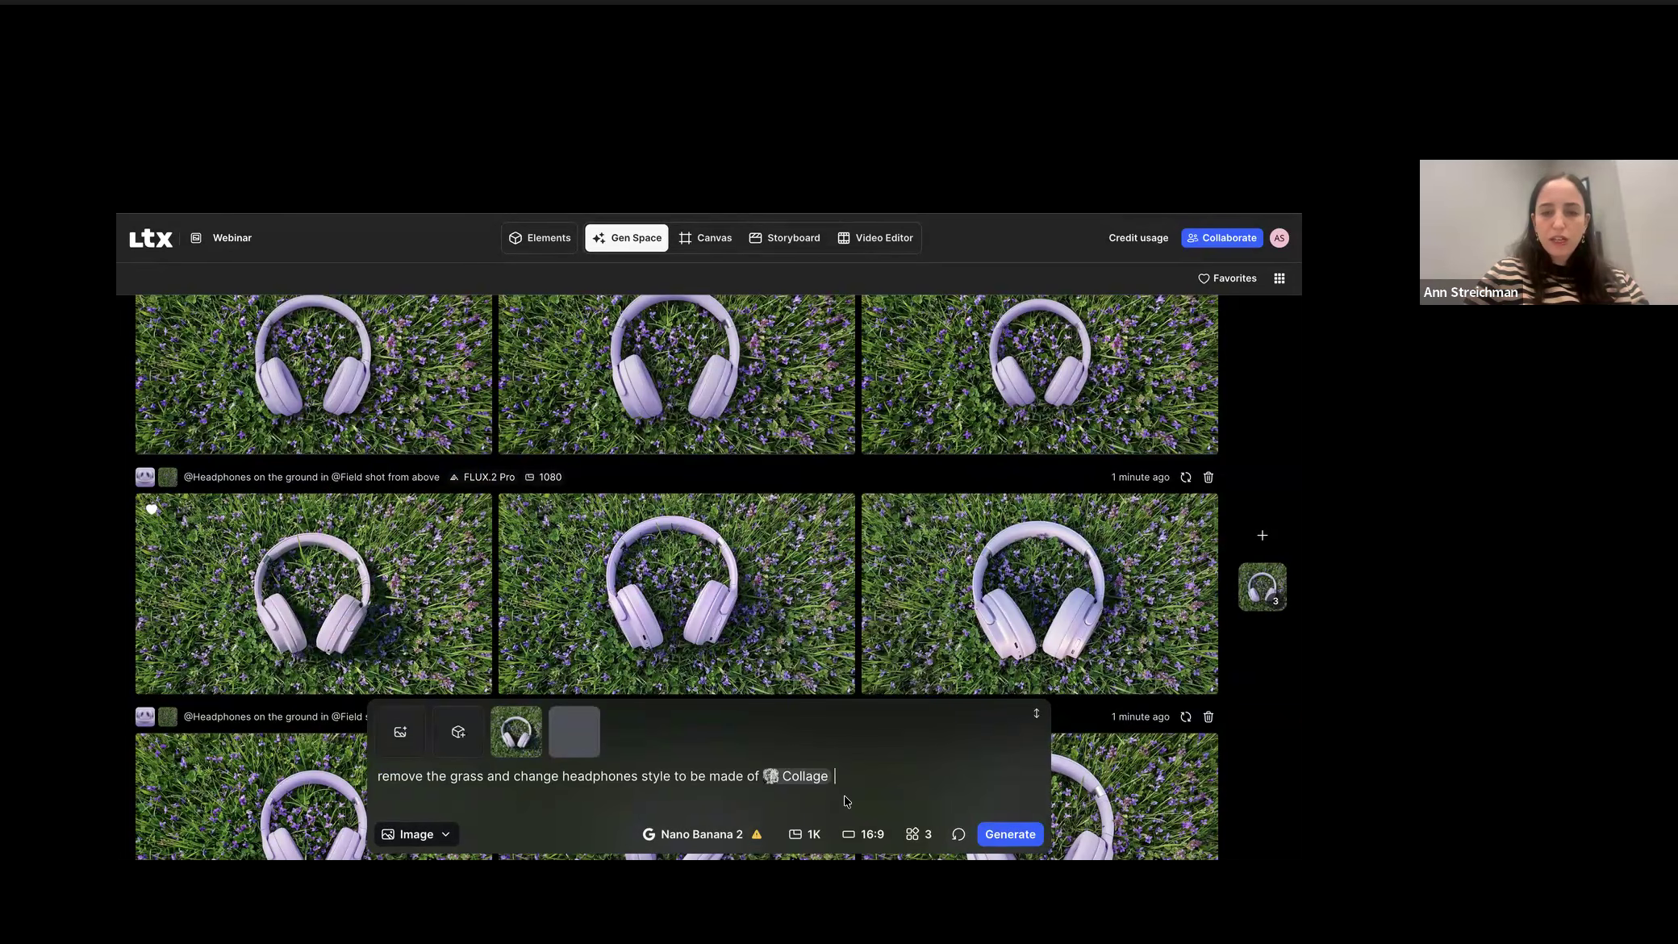
# Step: Switch the image model to Nano Banana Pro and generate the Collage versions of the headphones
pyautogui.click(732, 836)
pyautogui.click(744, 694)
pyautogui.click(1012, 835)
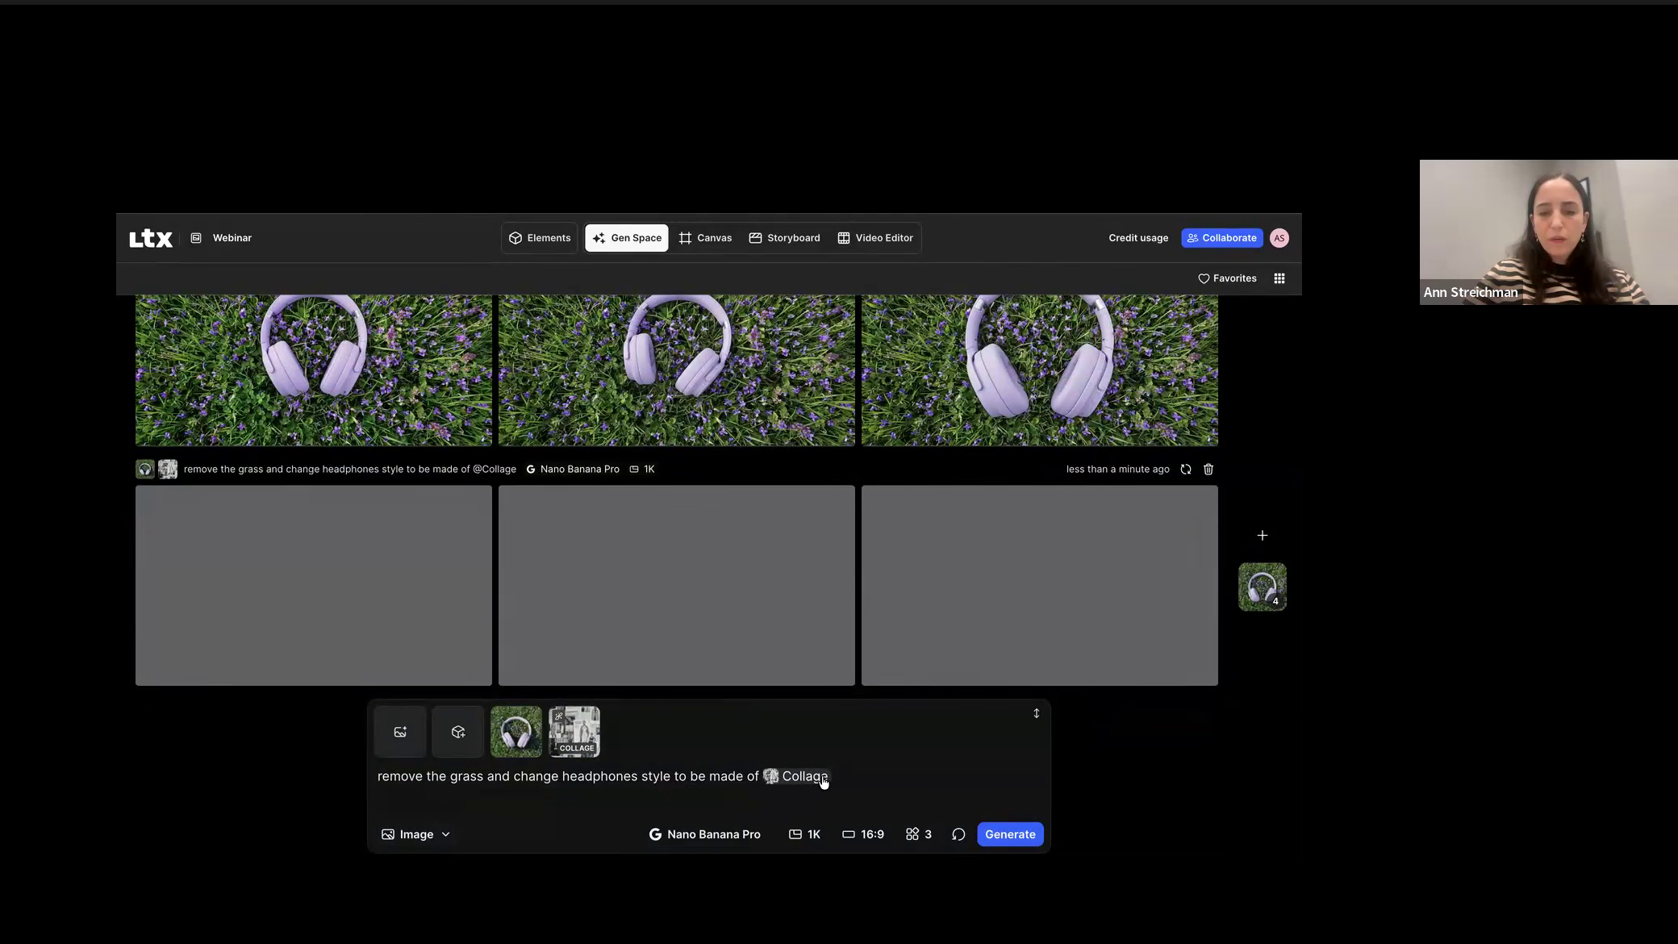
# Step: Swap the Collage element in the prompt for the Colors style element and generate the images
pyautogui.press('BackSpace')
pyautogui.write('@')
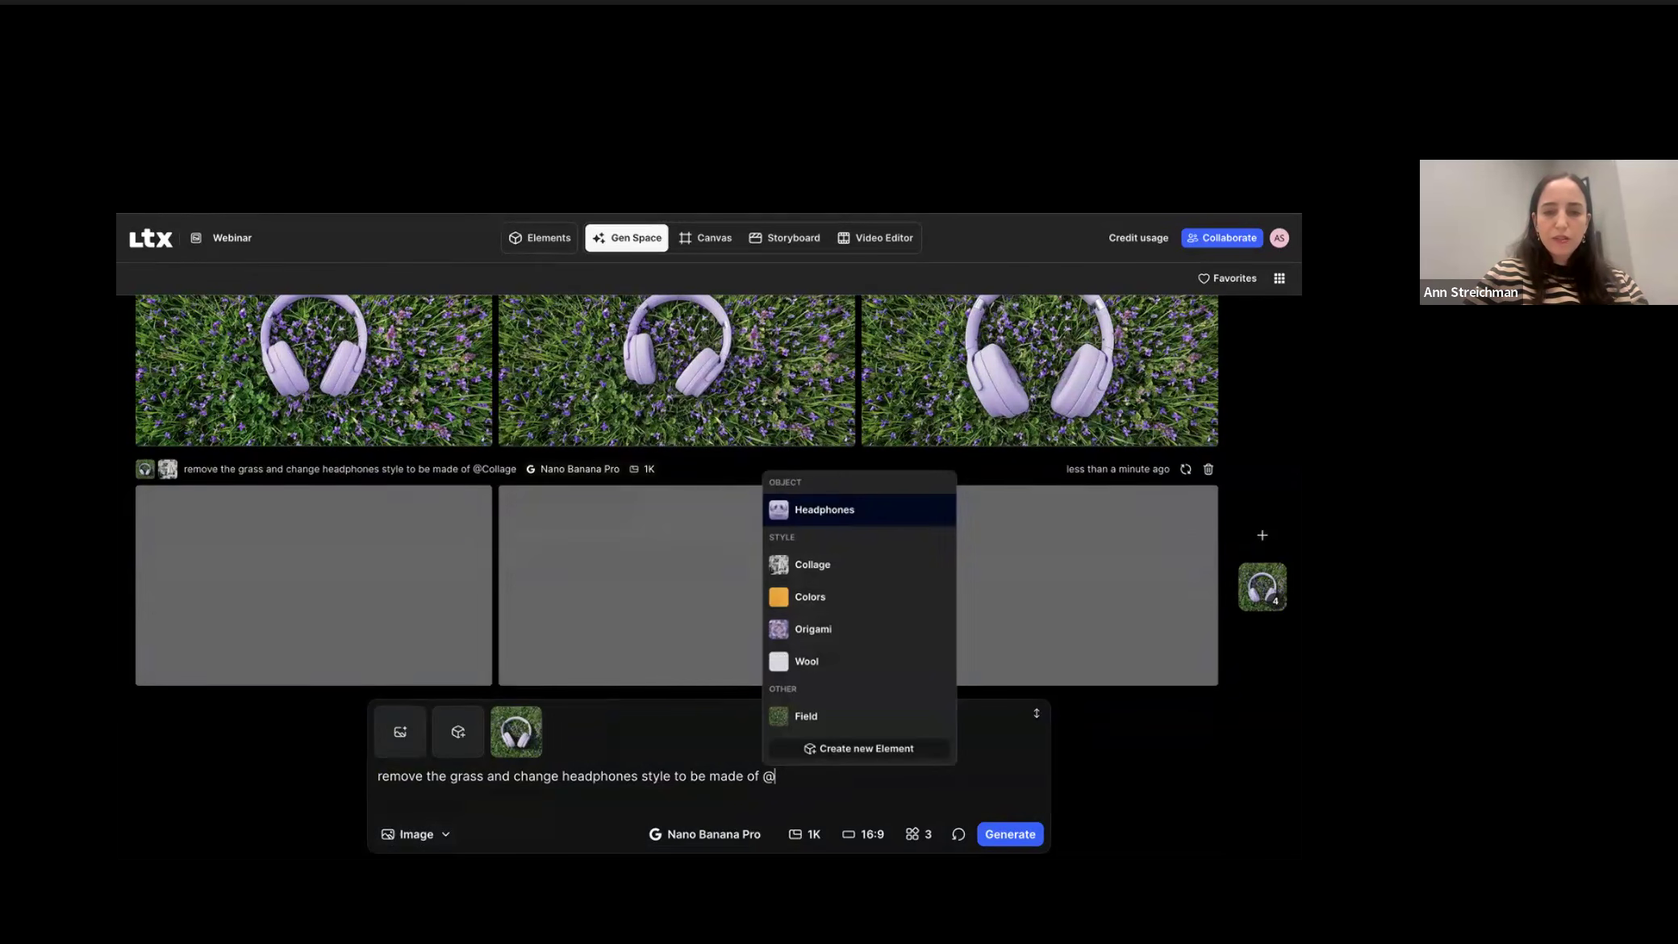
pyautogui.click(839, 595)
pyautogui.click(998, 835)
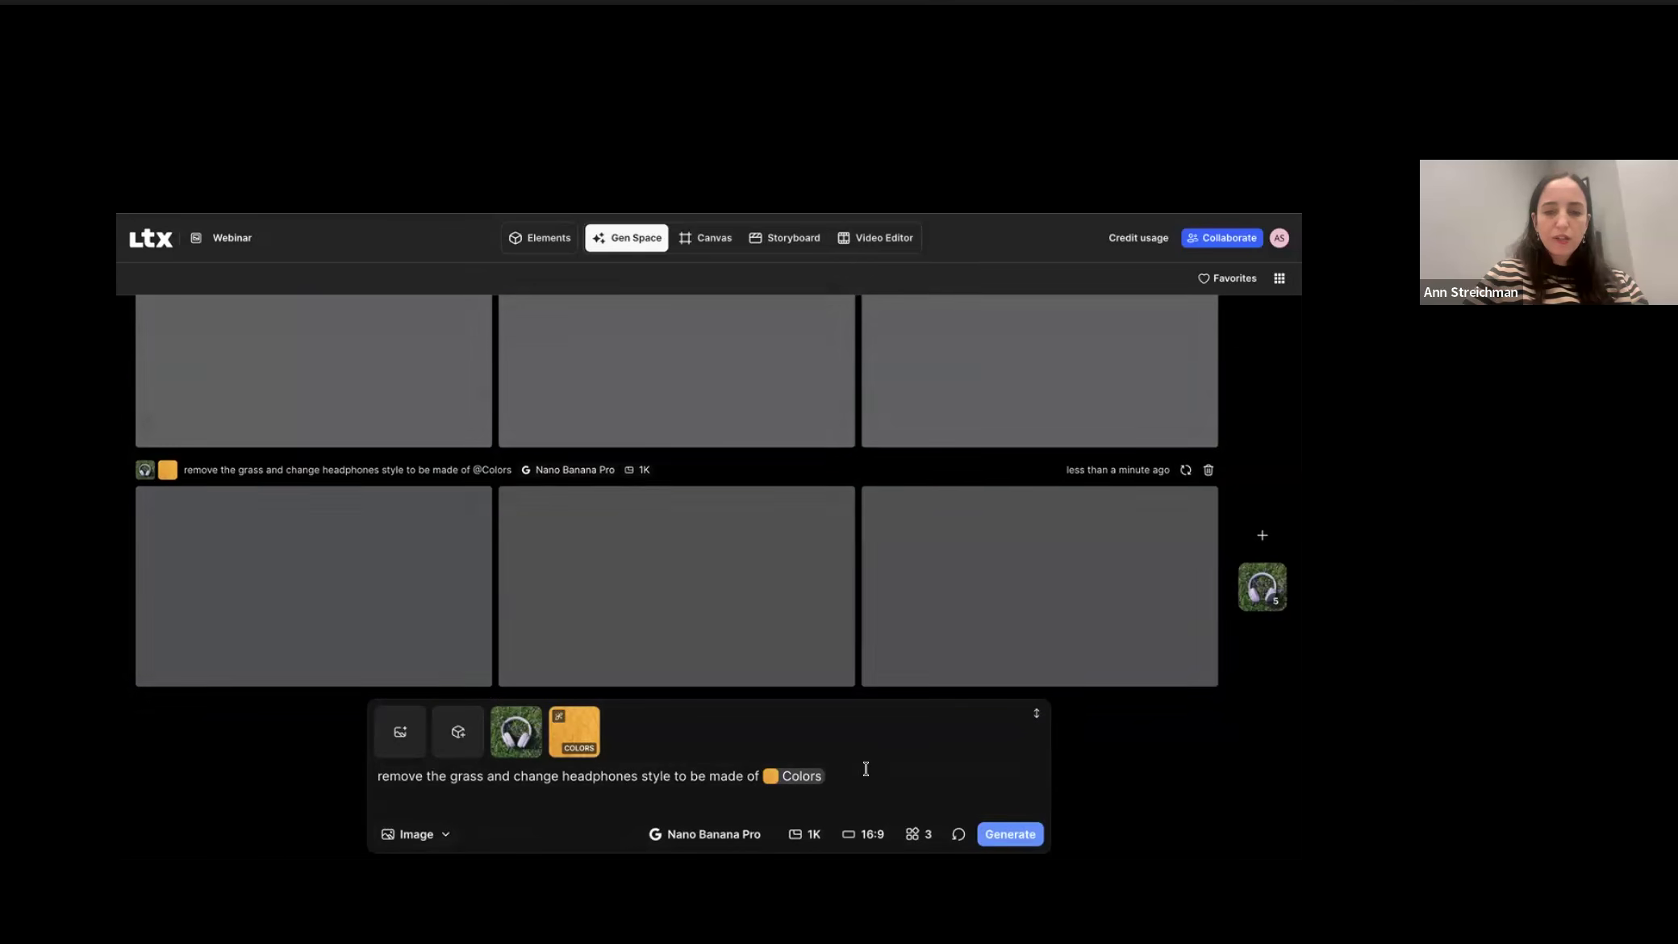
# Step: Replace the Colors element in the prompt with the Origami style element and generate another set
pyautogui.press('BackSpace')
pyautogui.press('BackSpace')
pyautogui.write('@')
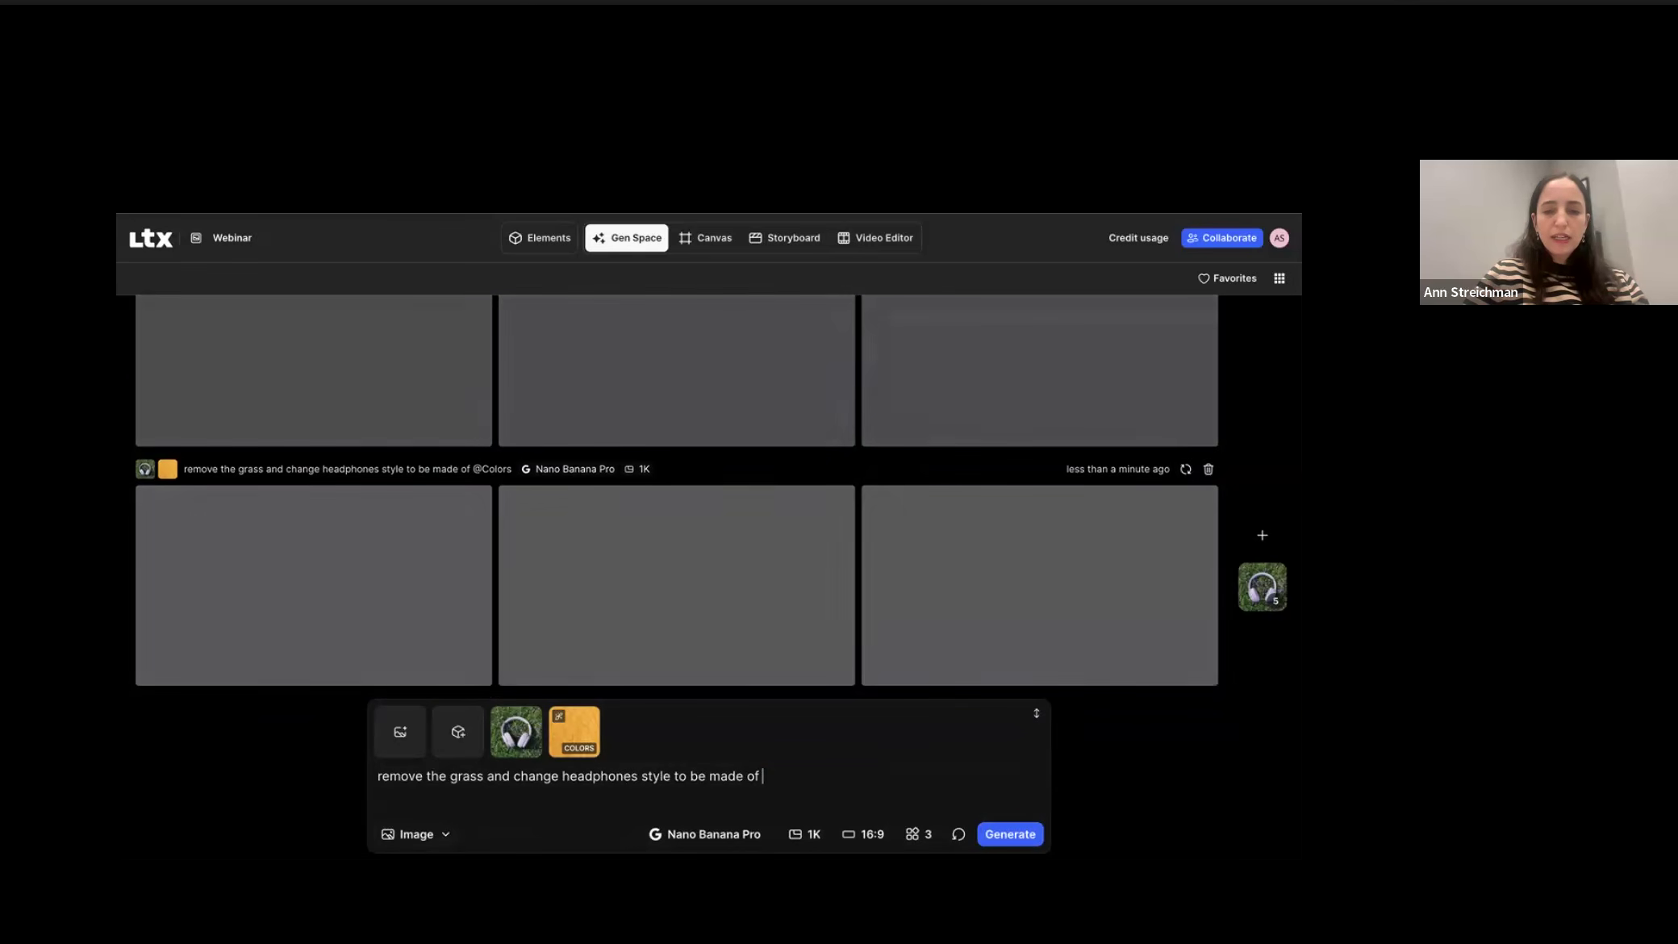
pyautogui.click(837, 628)
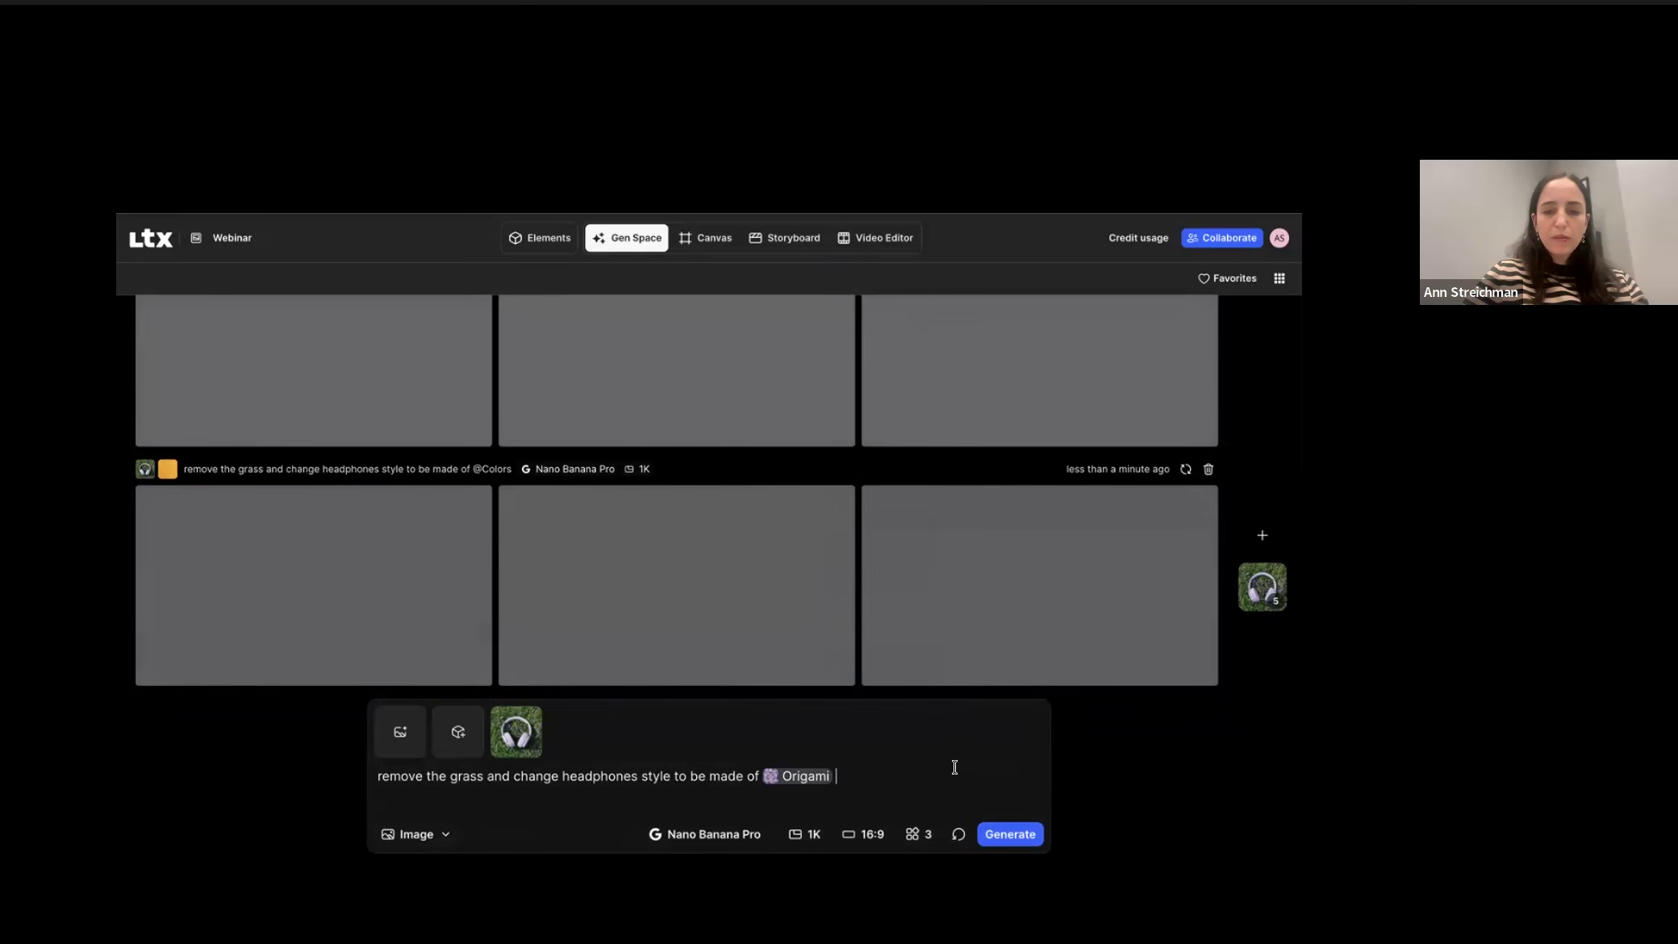
pyautogui.click(993, 836)
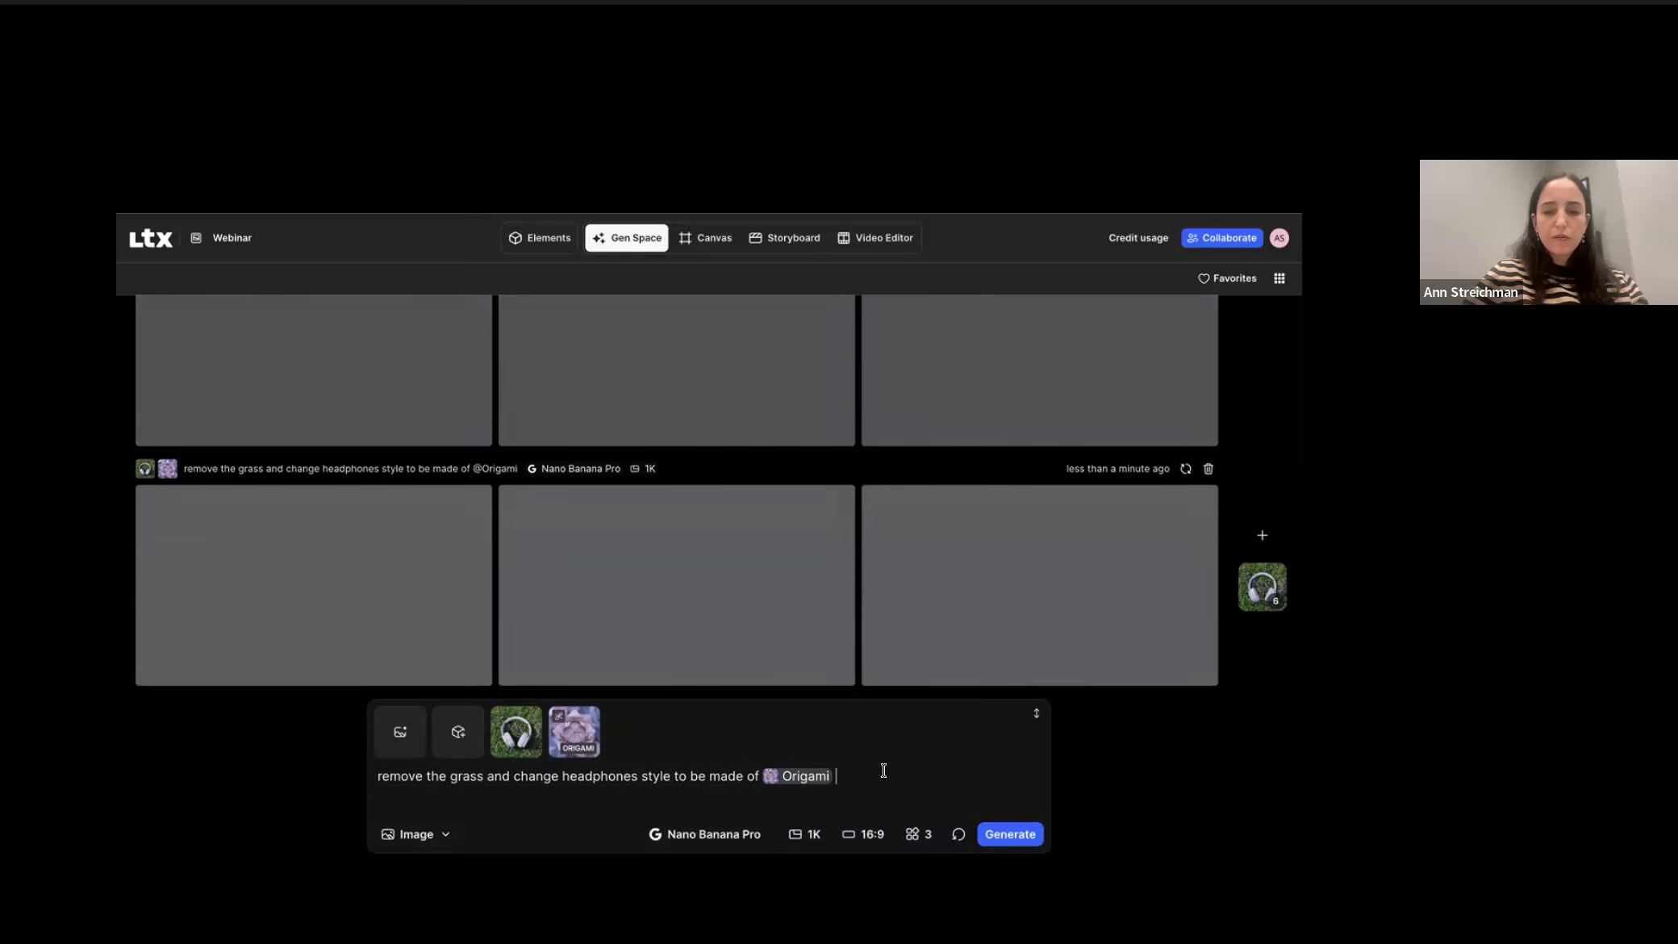
# Step: Replace the Origami element in the prompt with the Wool style element and generate those variations
pyautogui.press('BackSpace')
pyautogui.press('BackSpace')
pyautogui.write('@')
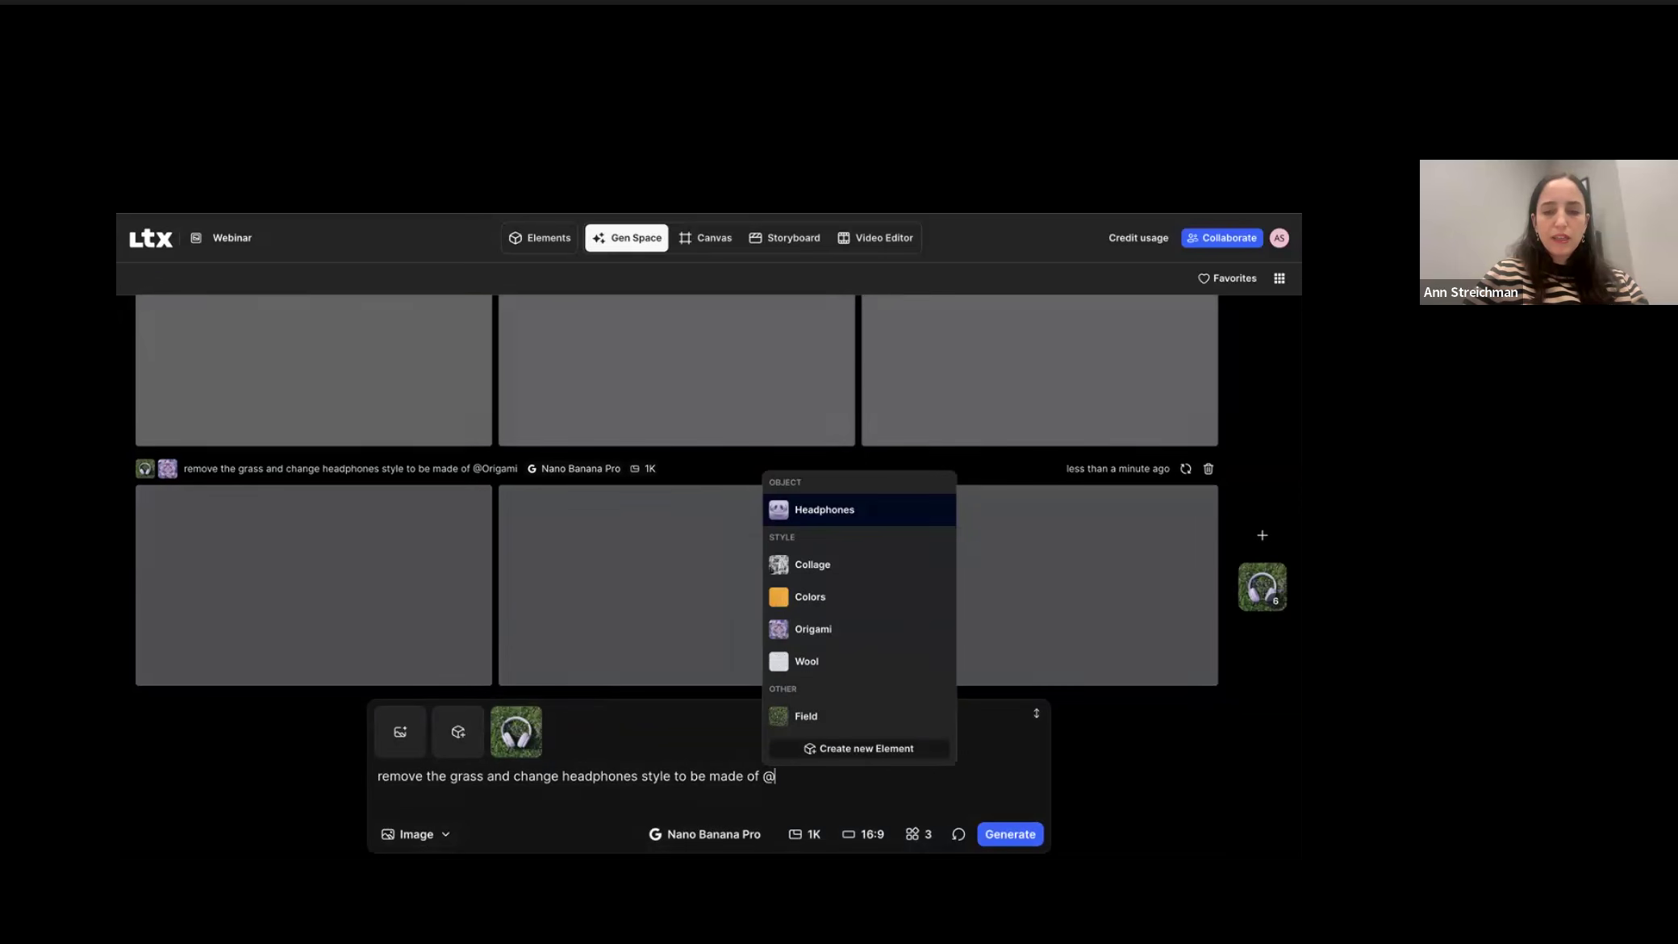
pyautogui.click(813, 659)
pyautogui.click(1007, 835)
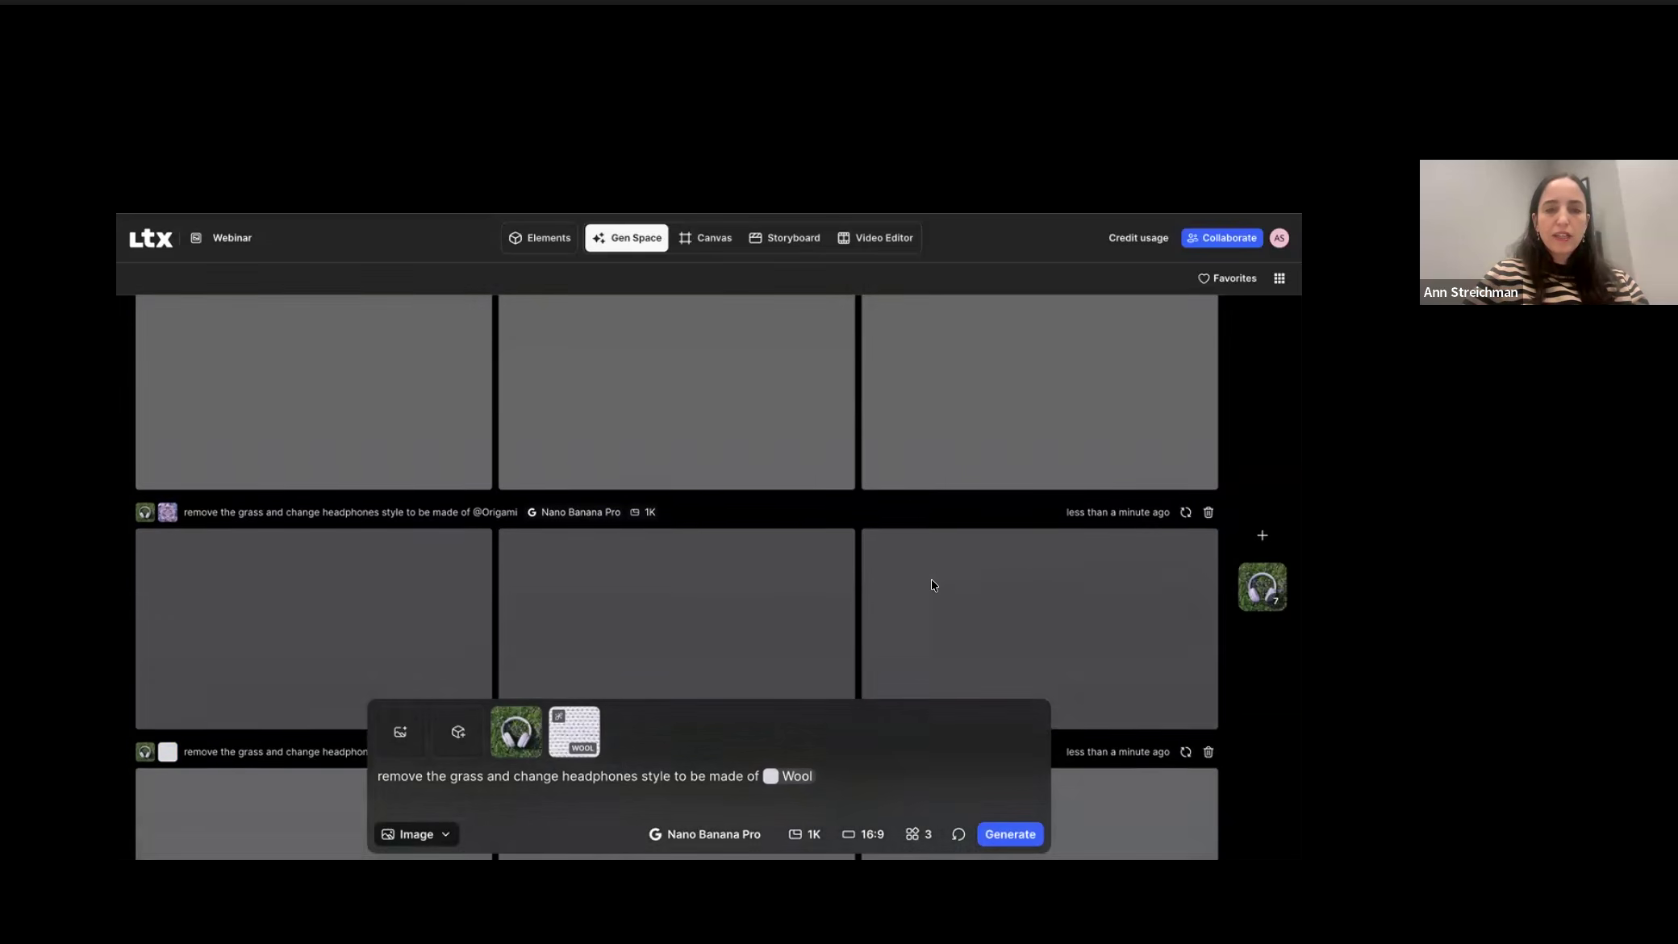
# Step: Examine the headphones images generated so far for the Collage, Colors, Origami and Wool styles
pyautogui.scroll(-1, 931, 578)
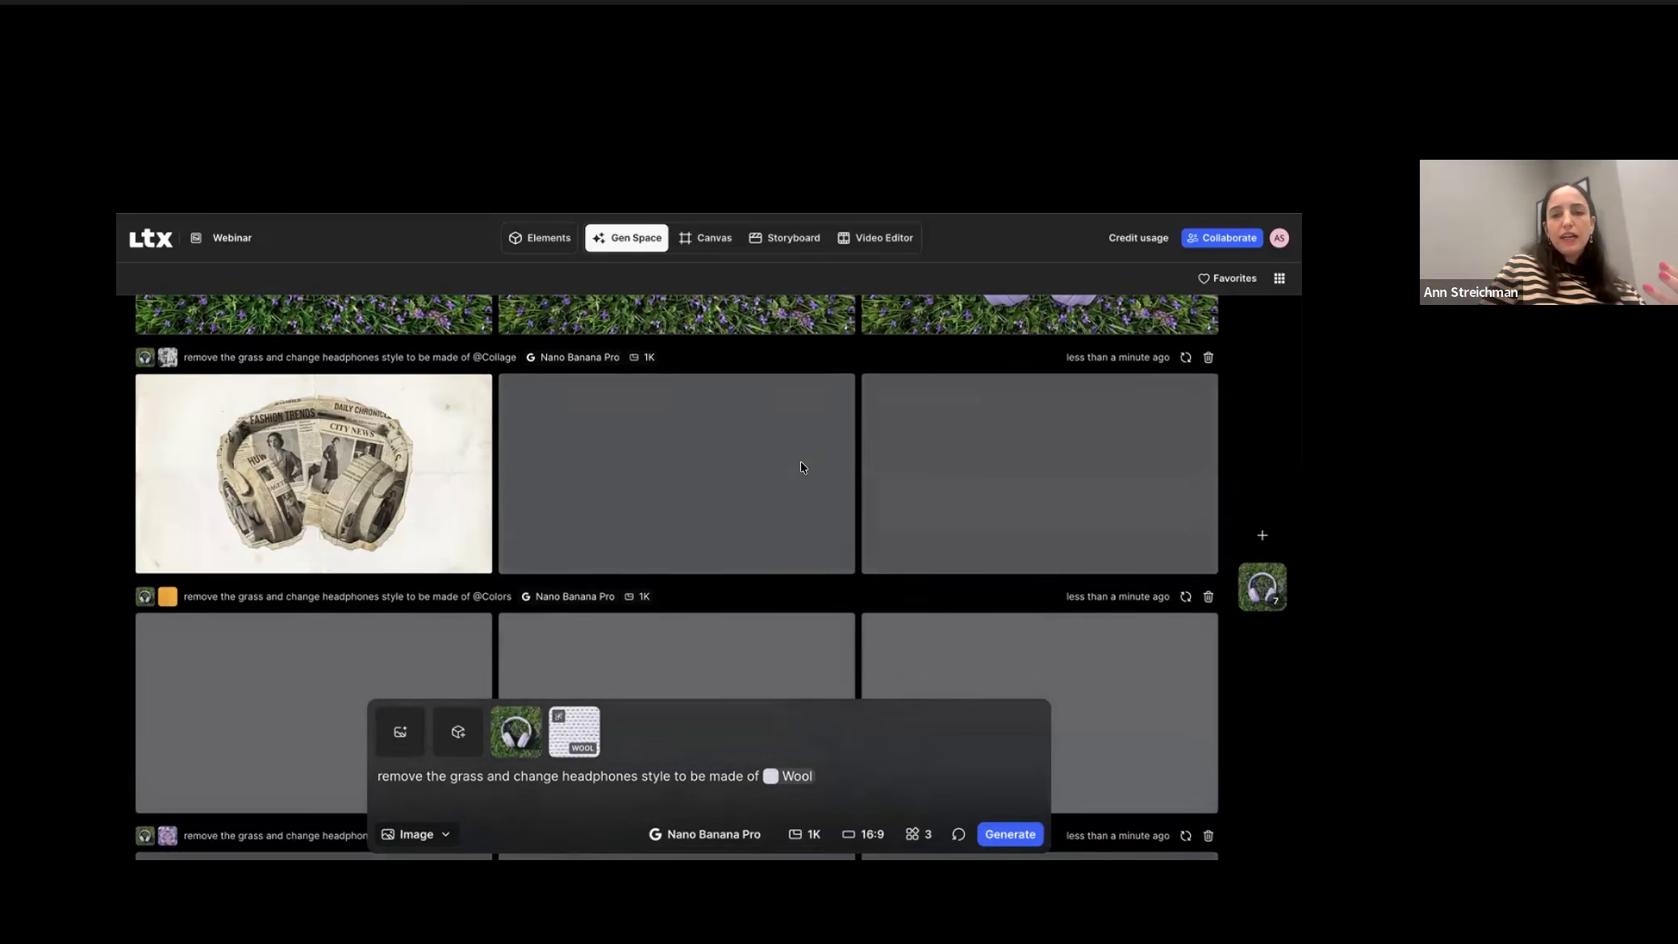
pyautogui.scroll(-2, 800, 460)
pyautogui.scroll(1, 800, 460)
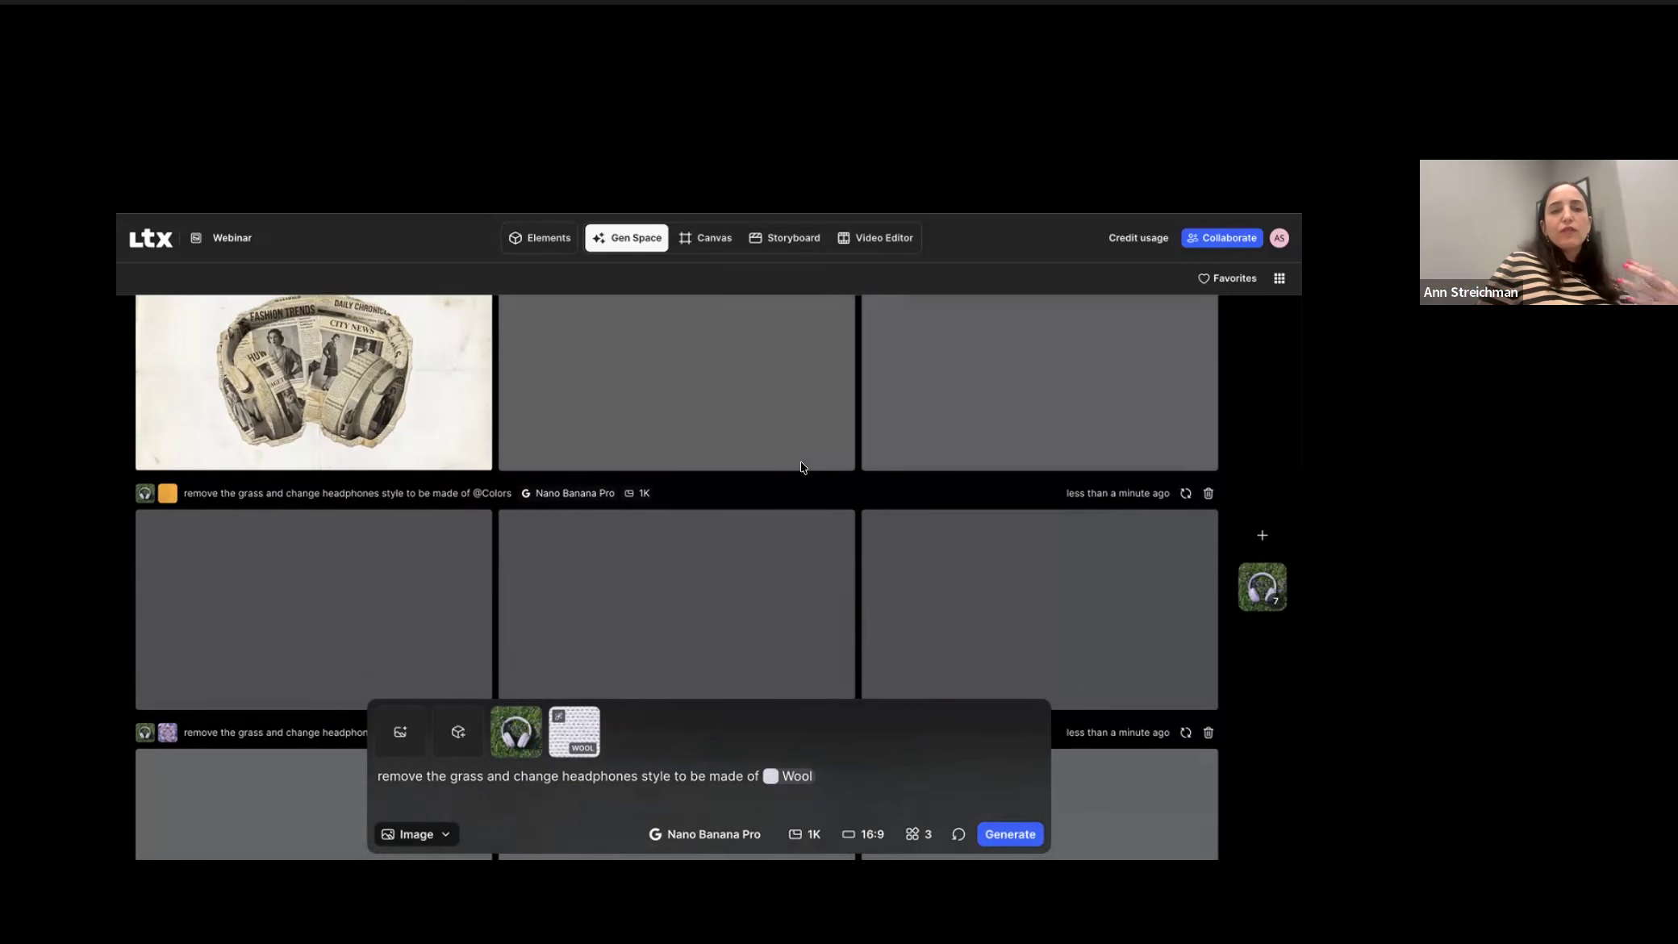
pyautogui.scroll(1, 801, 466)
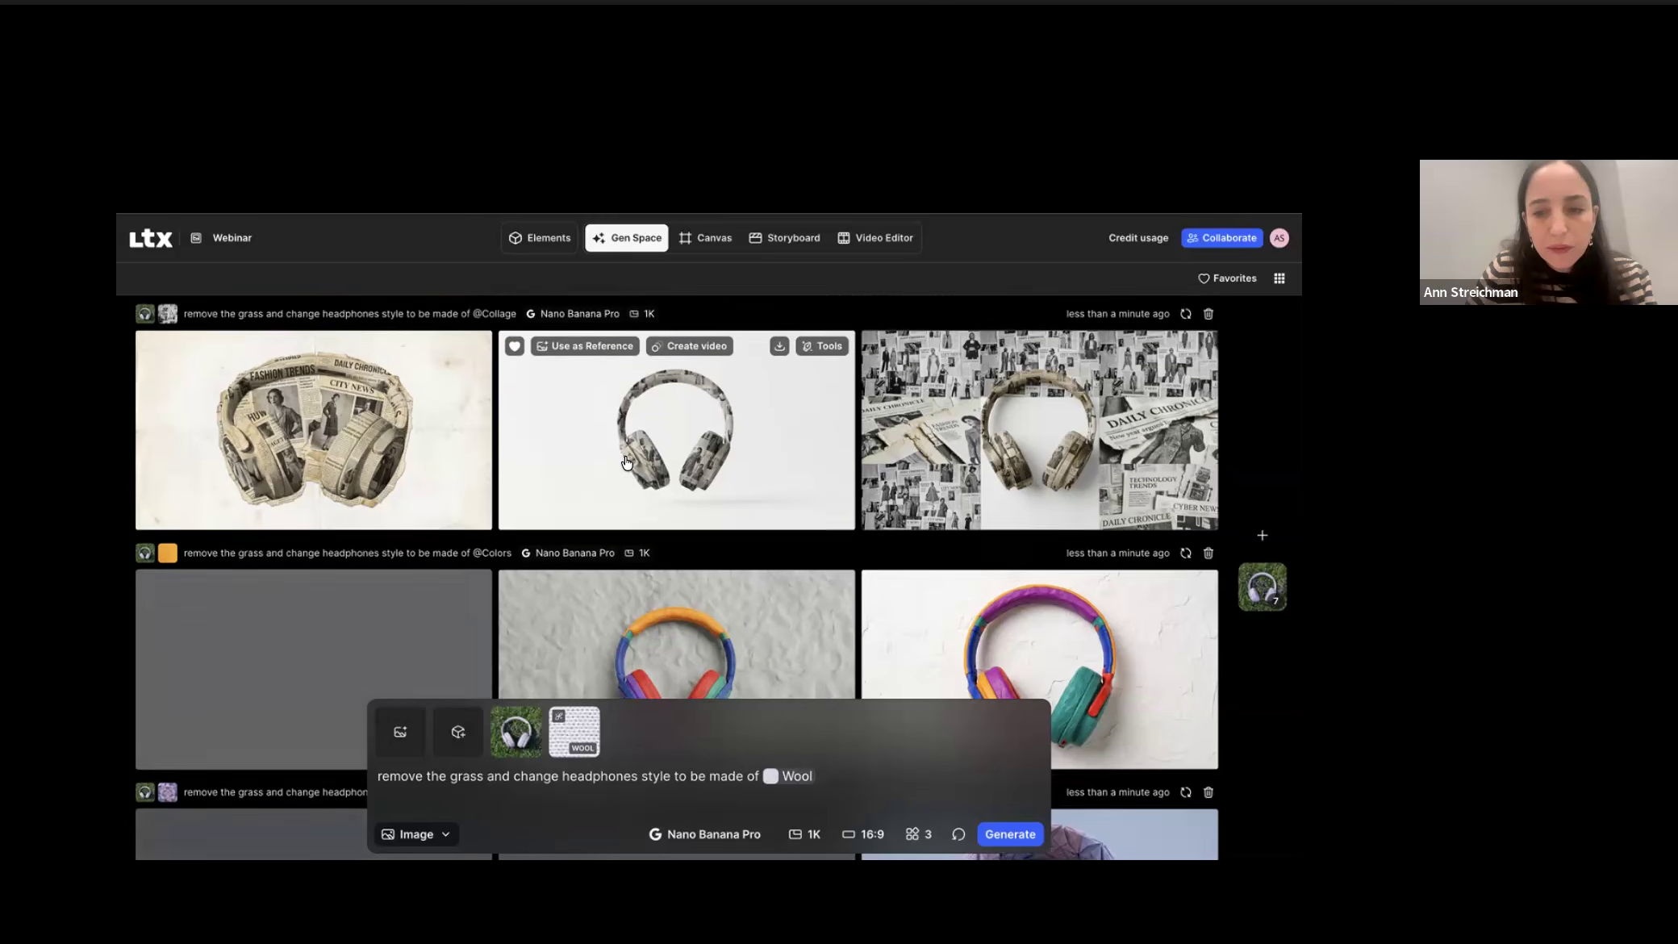
pyautogui.scroll(-2, 627, 463)
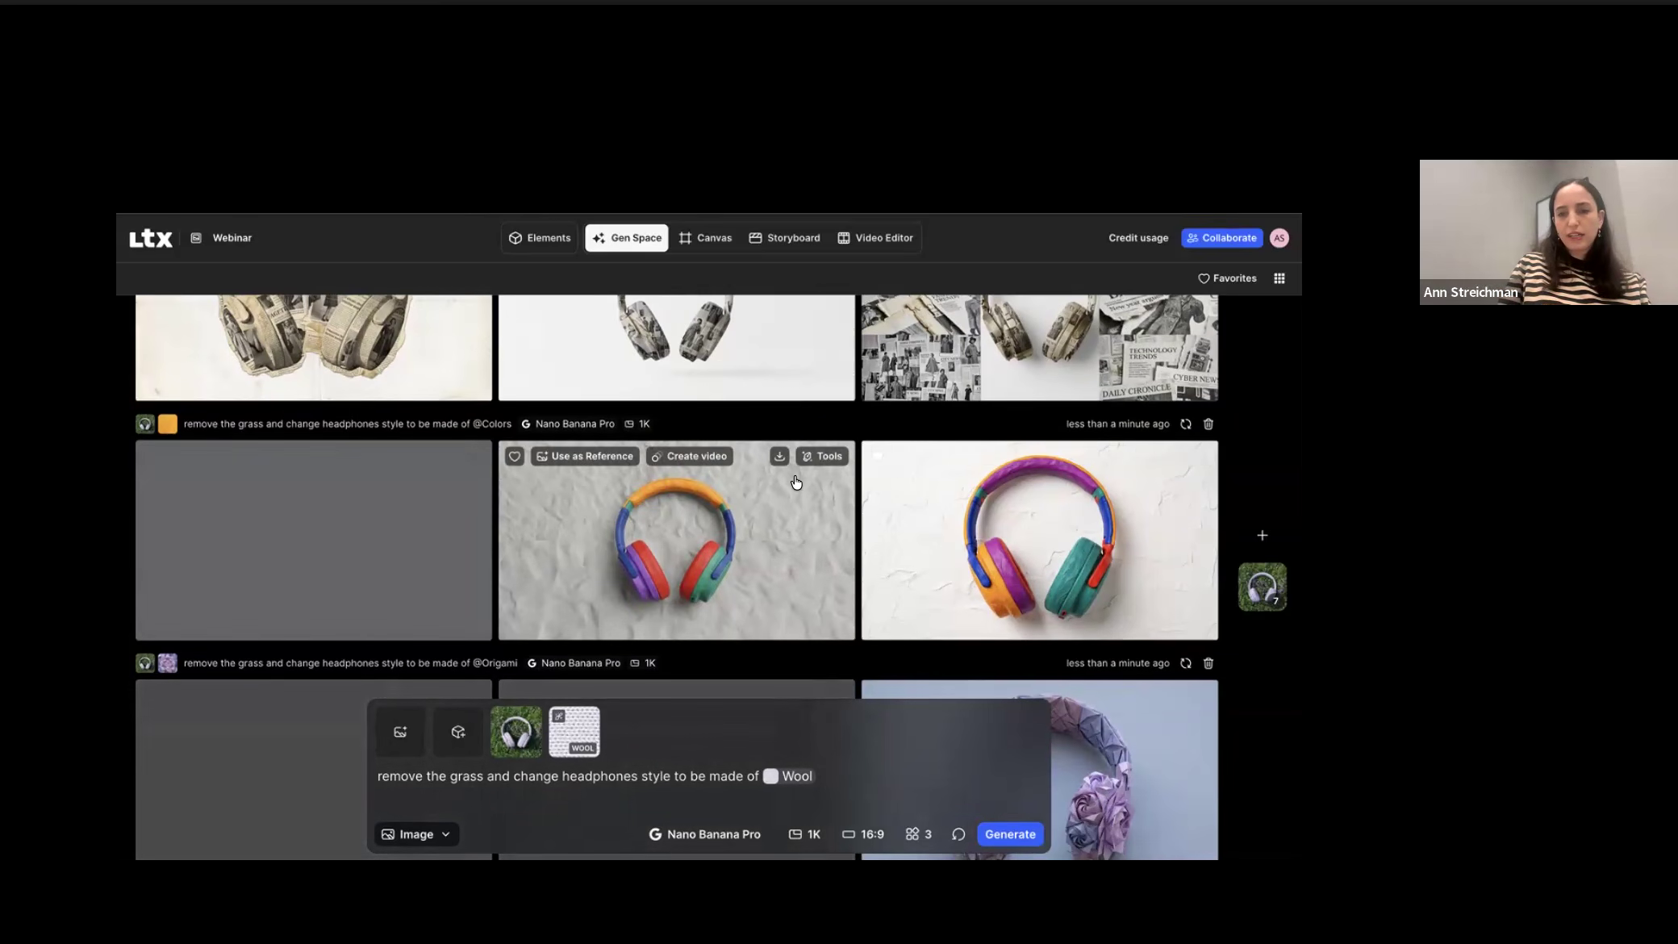
pyautogui.scroll(-2, 795, 480)
pyautogui.scroll(-2, 795, 482)
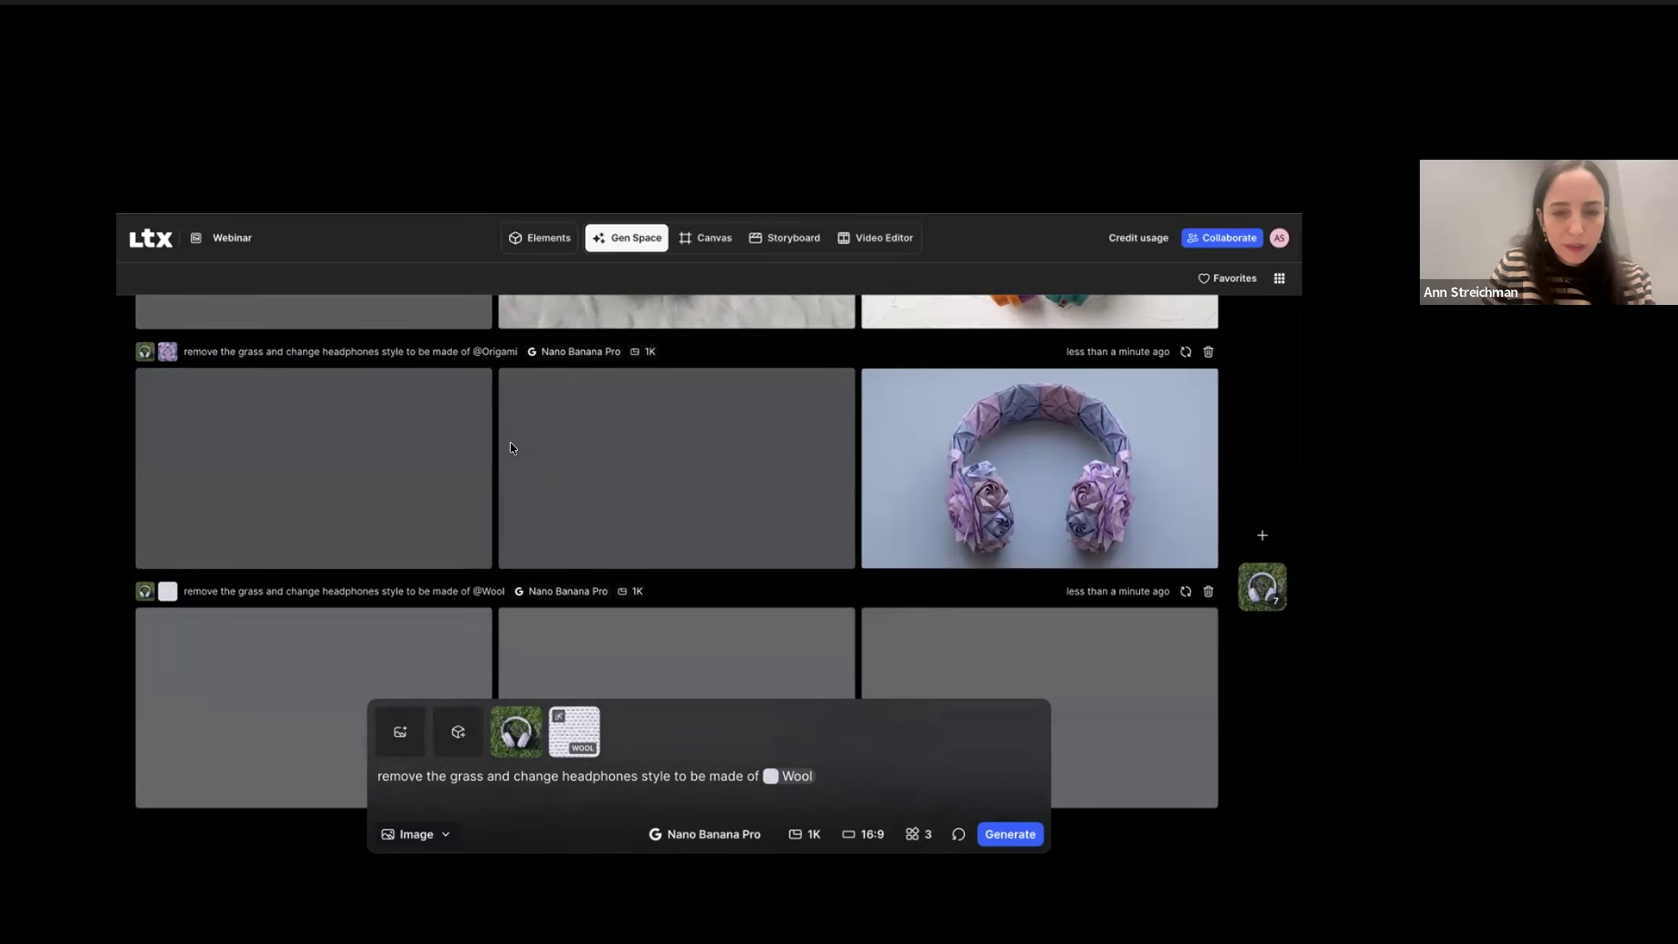
pyautogui.scroll(2, 510, 448)
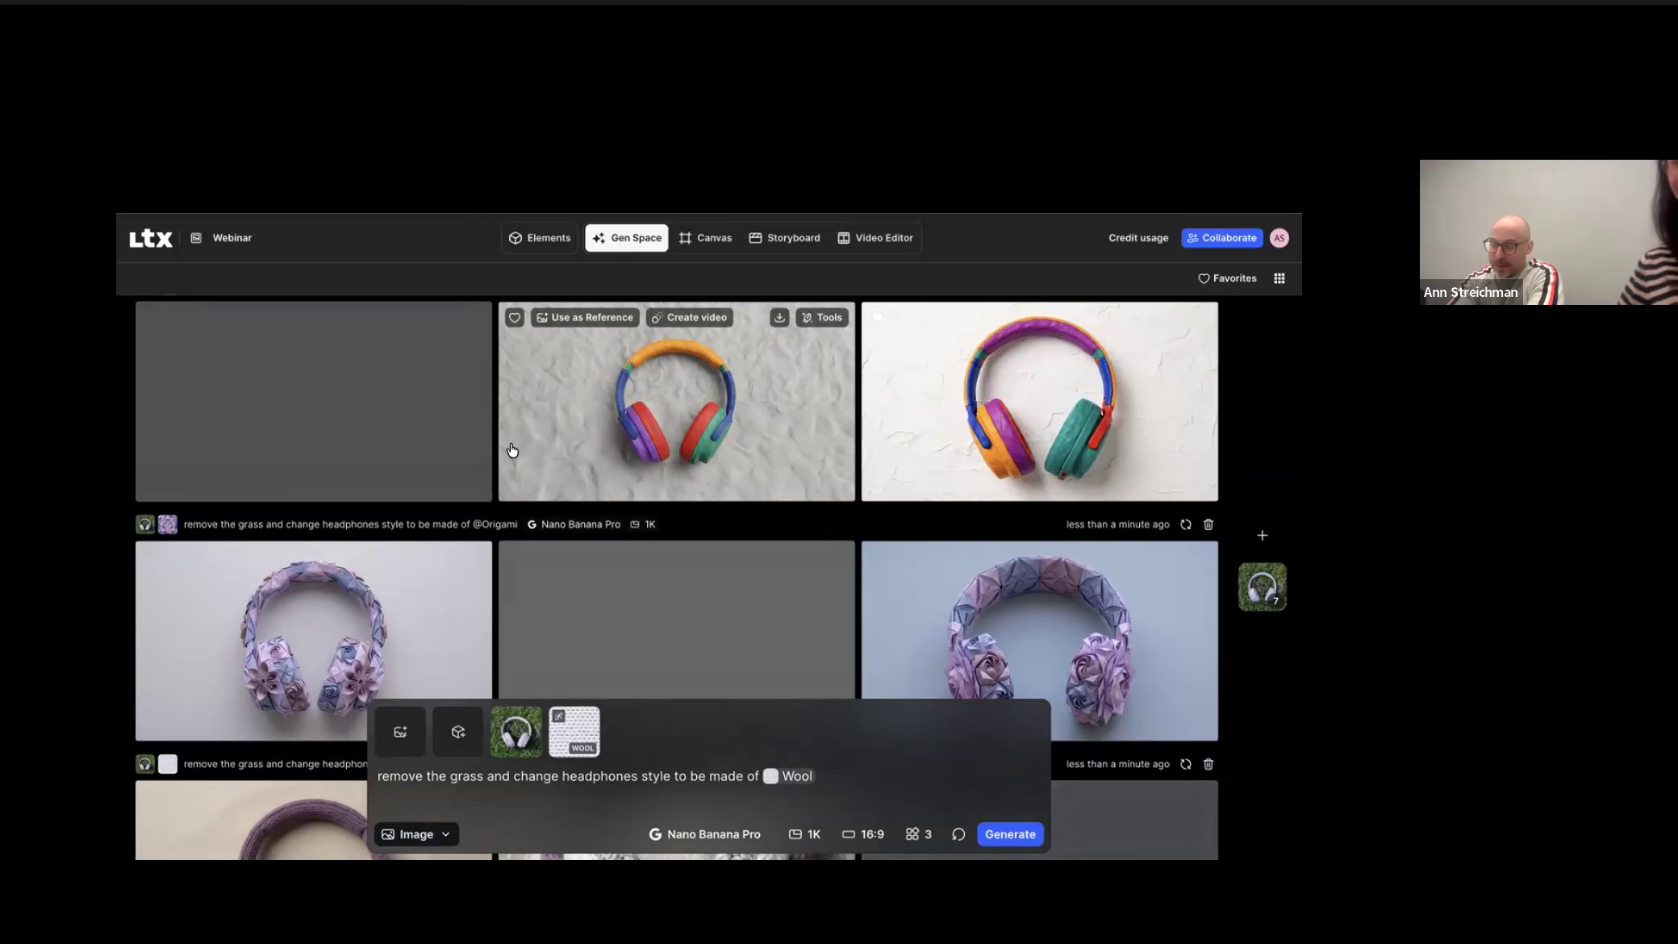
# Step: Mark the first headphones image in the Origami row as a favorite
pyautogui.scroll(-1, 322, 484)
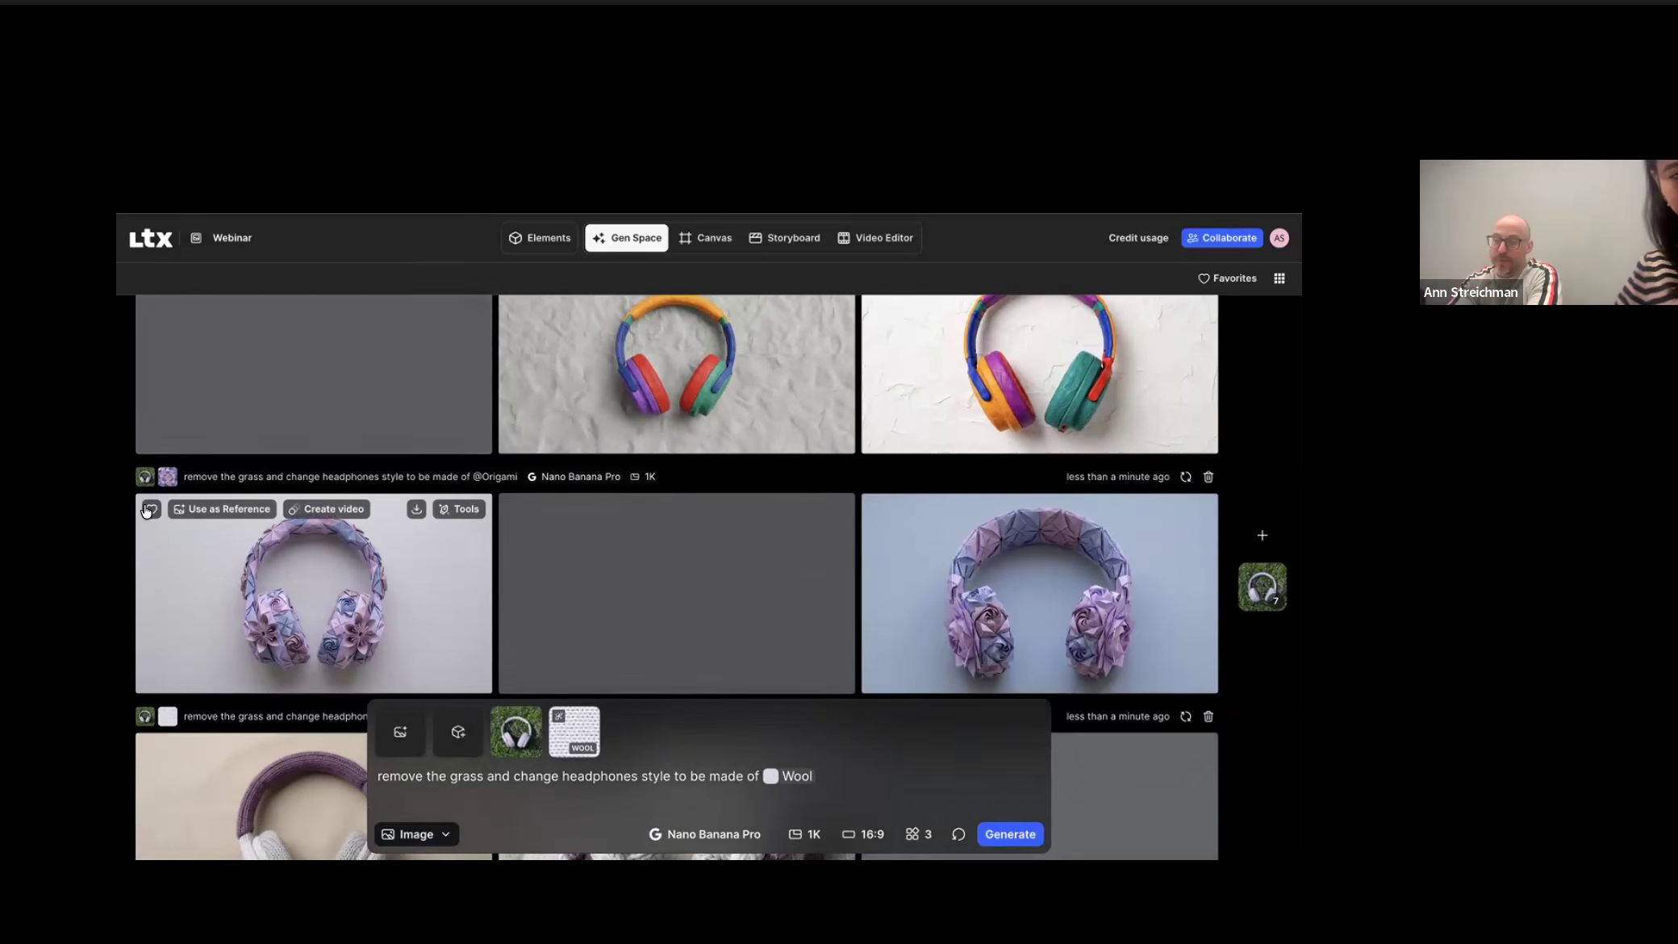
pyautogui.click(148, 509)
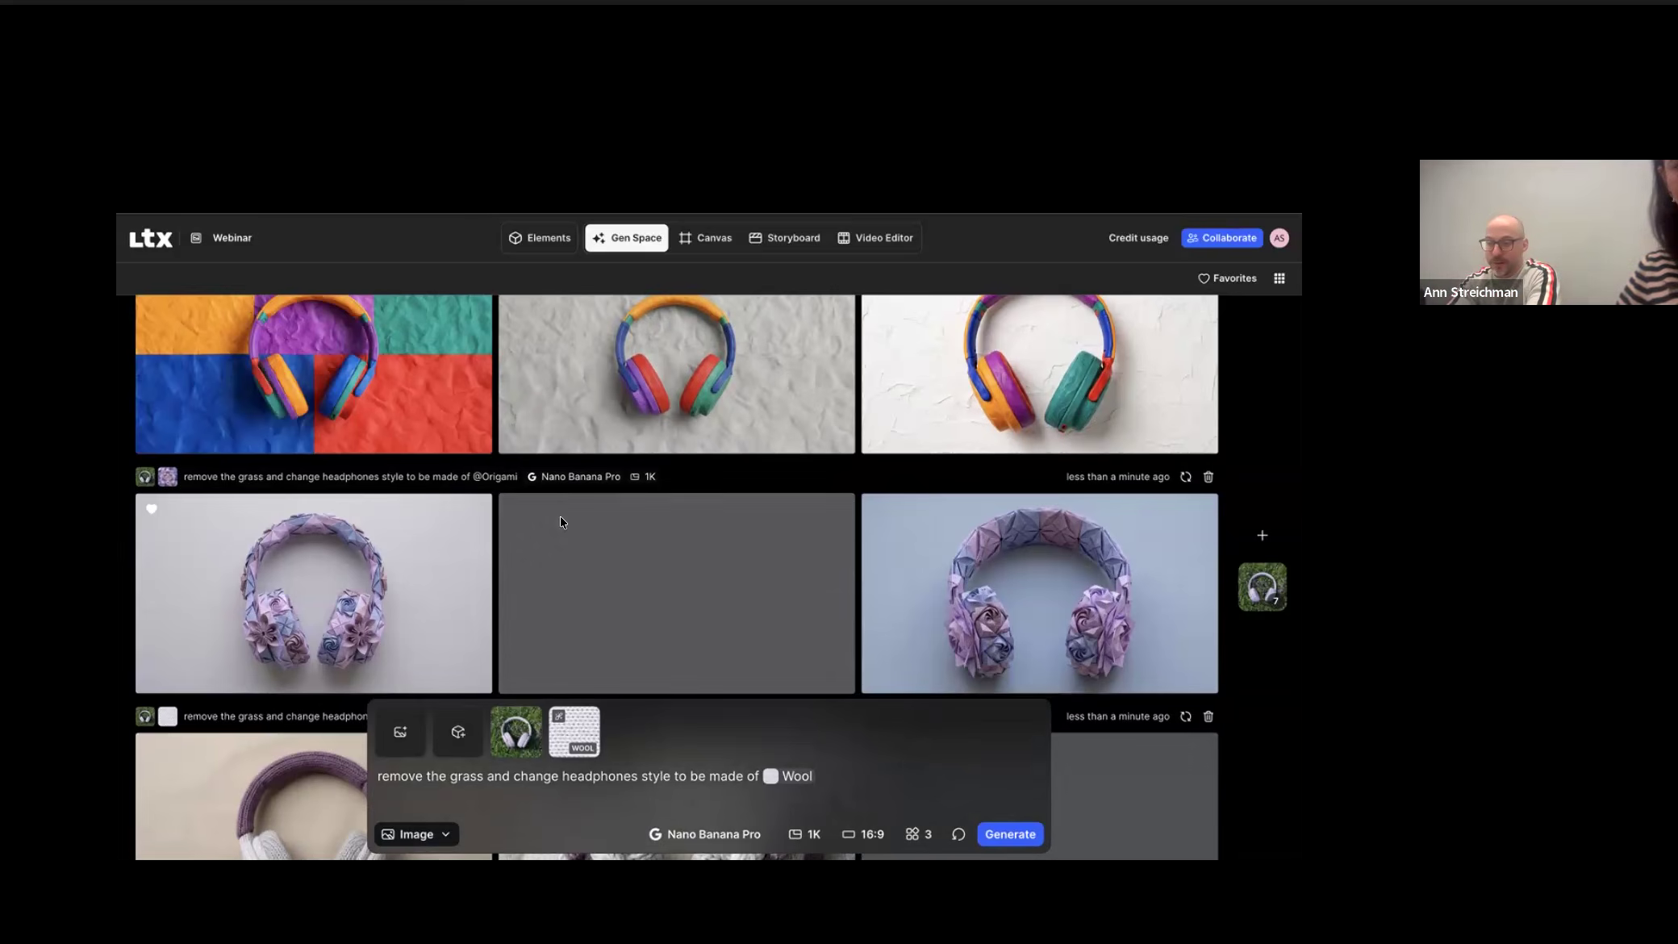
# Step: Look over the Origami and Wool results, and reset the prompt to clear its text and reference images
pyautogui.scroll(-3, 560, 521)
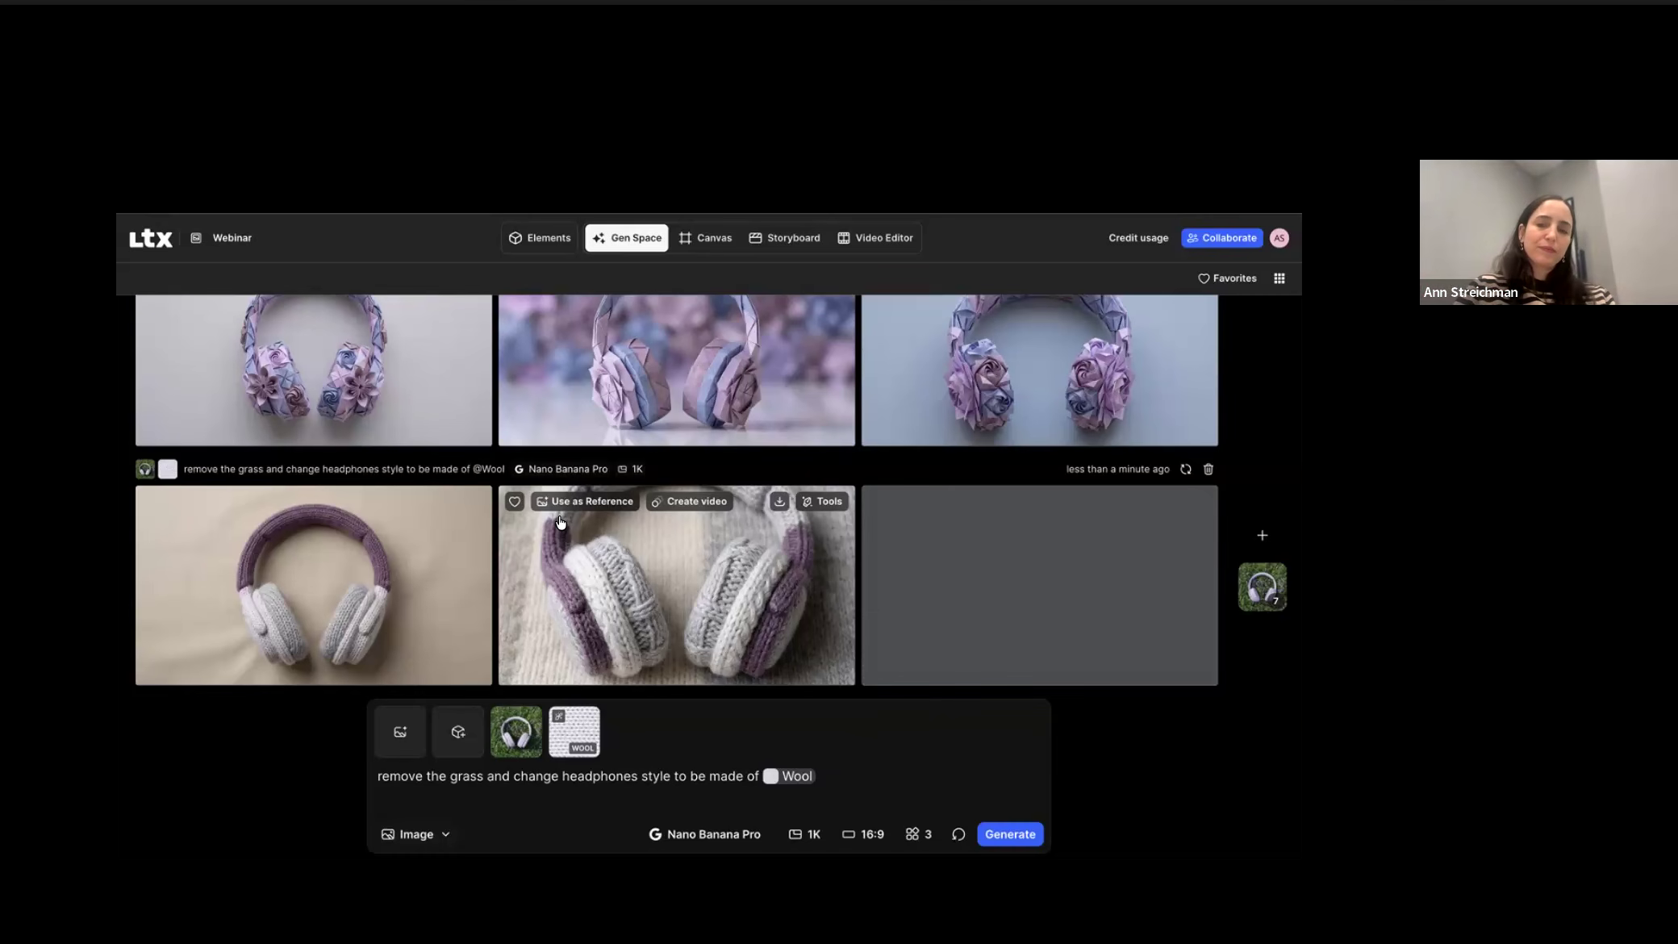
pyautogui.scroll(2, 759, 444)
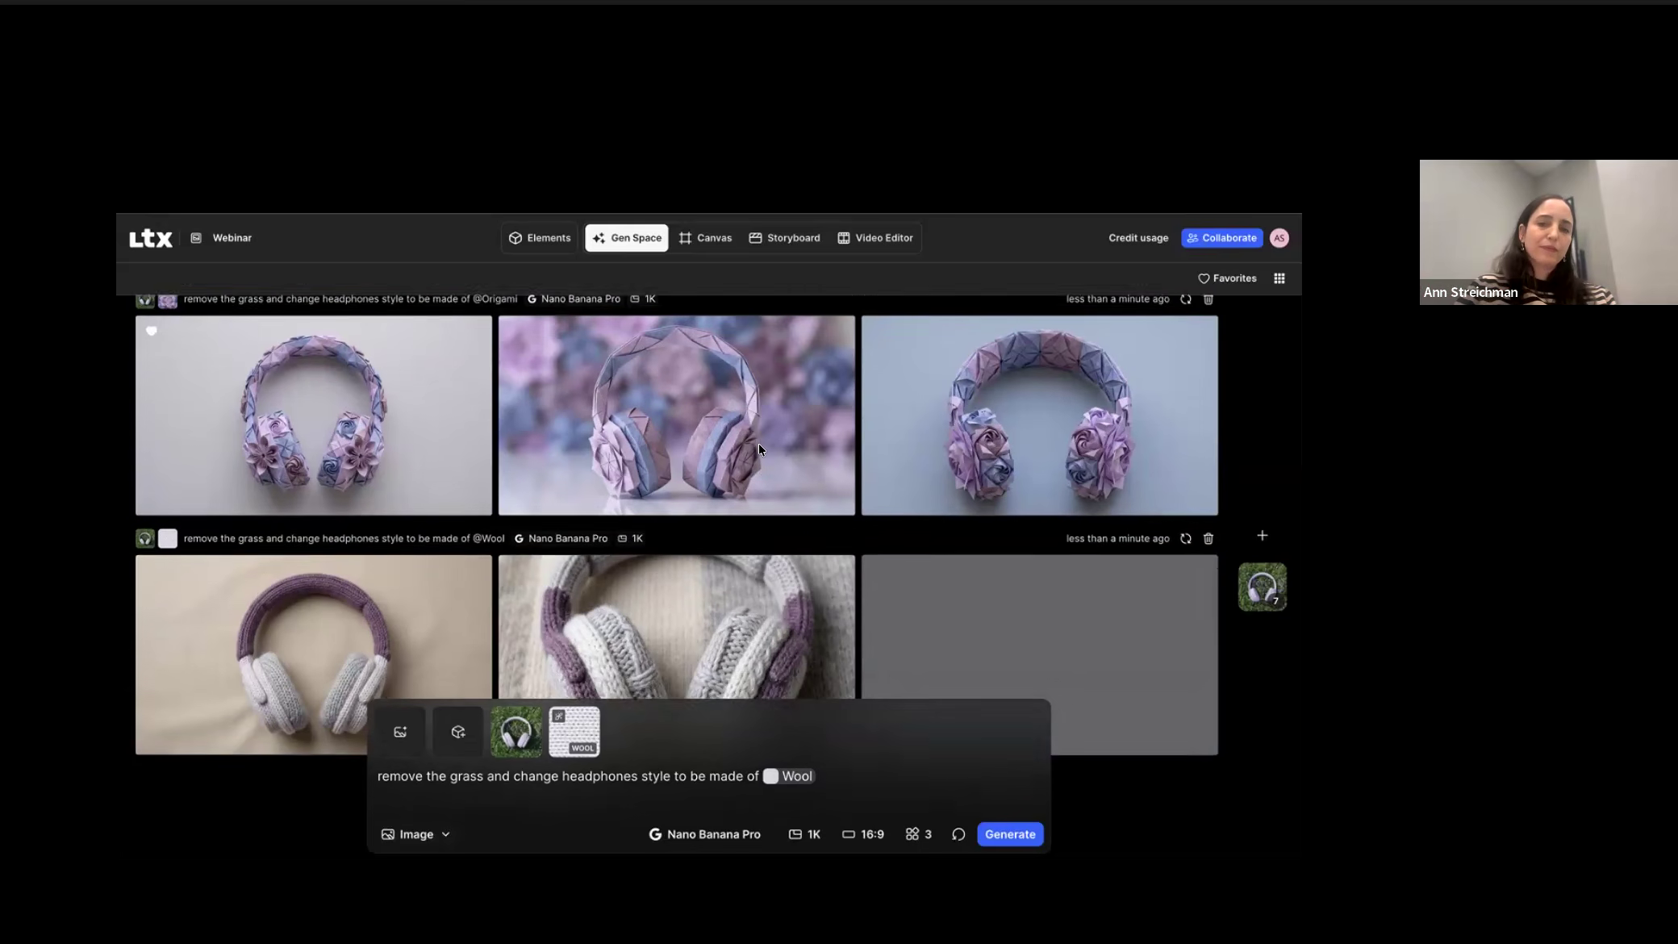
pyautogui.scroll(-1, 758, 445)
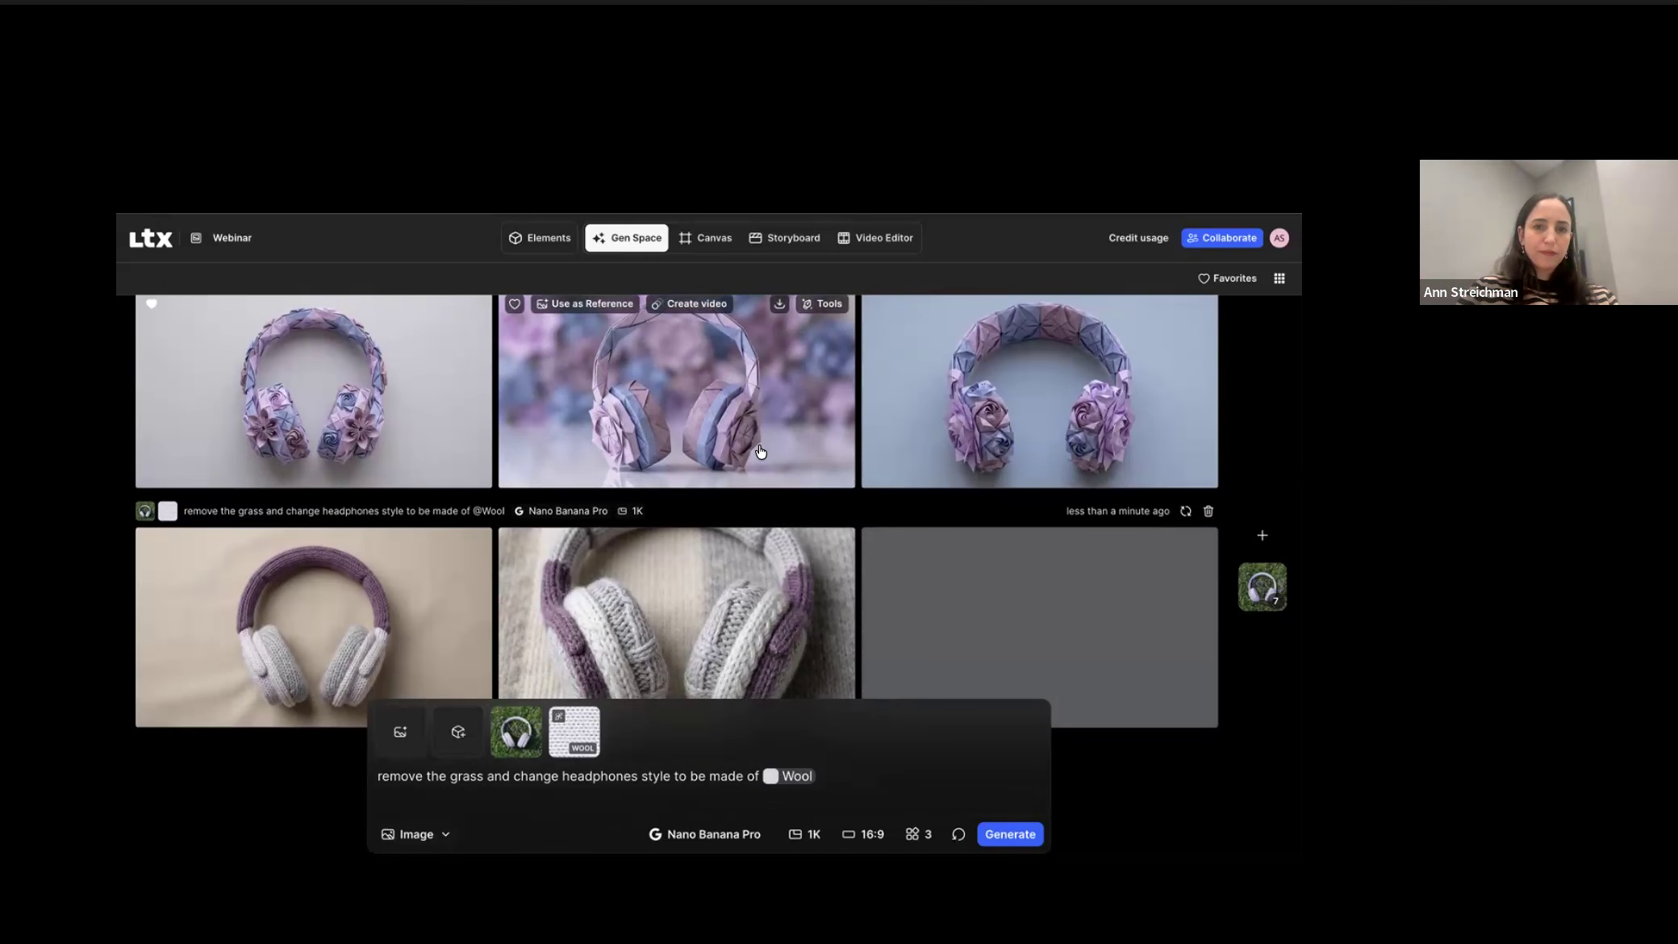
pyautogui.scroll(-1, 815, 509)
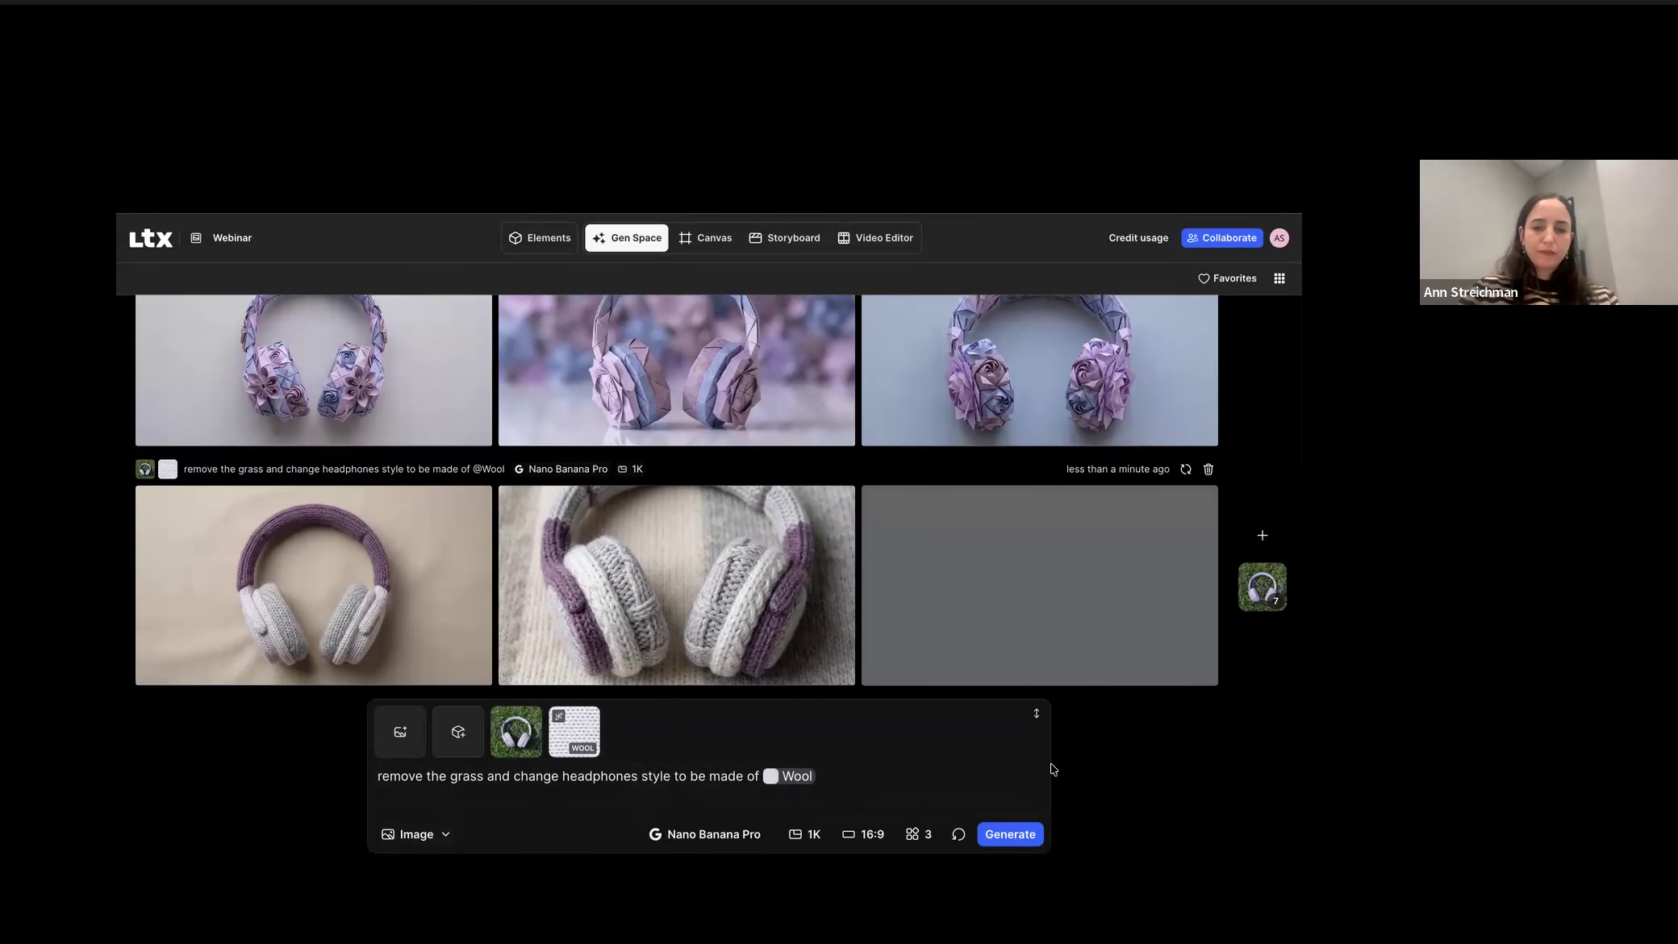
pyautogui.click(960, 834)
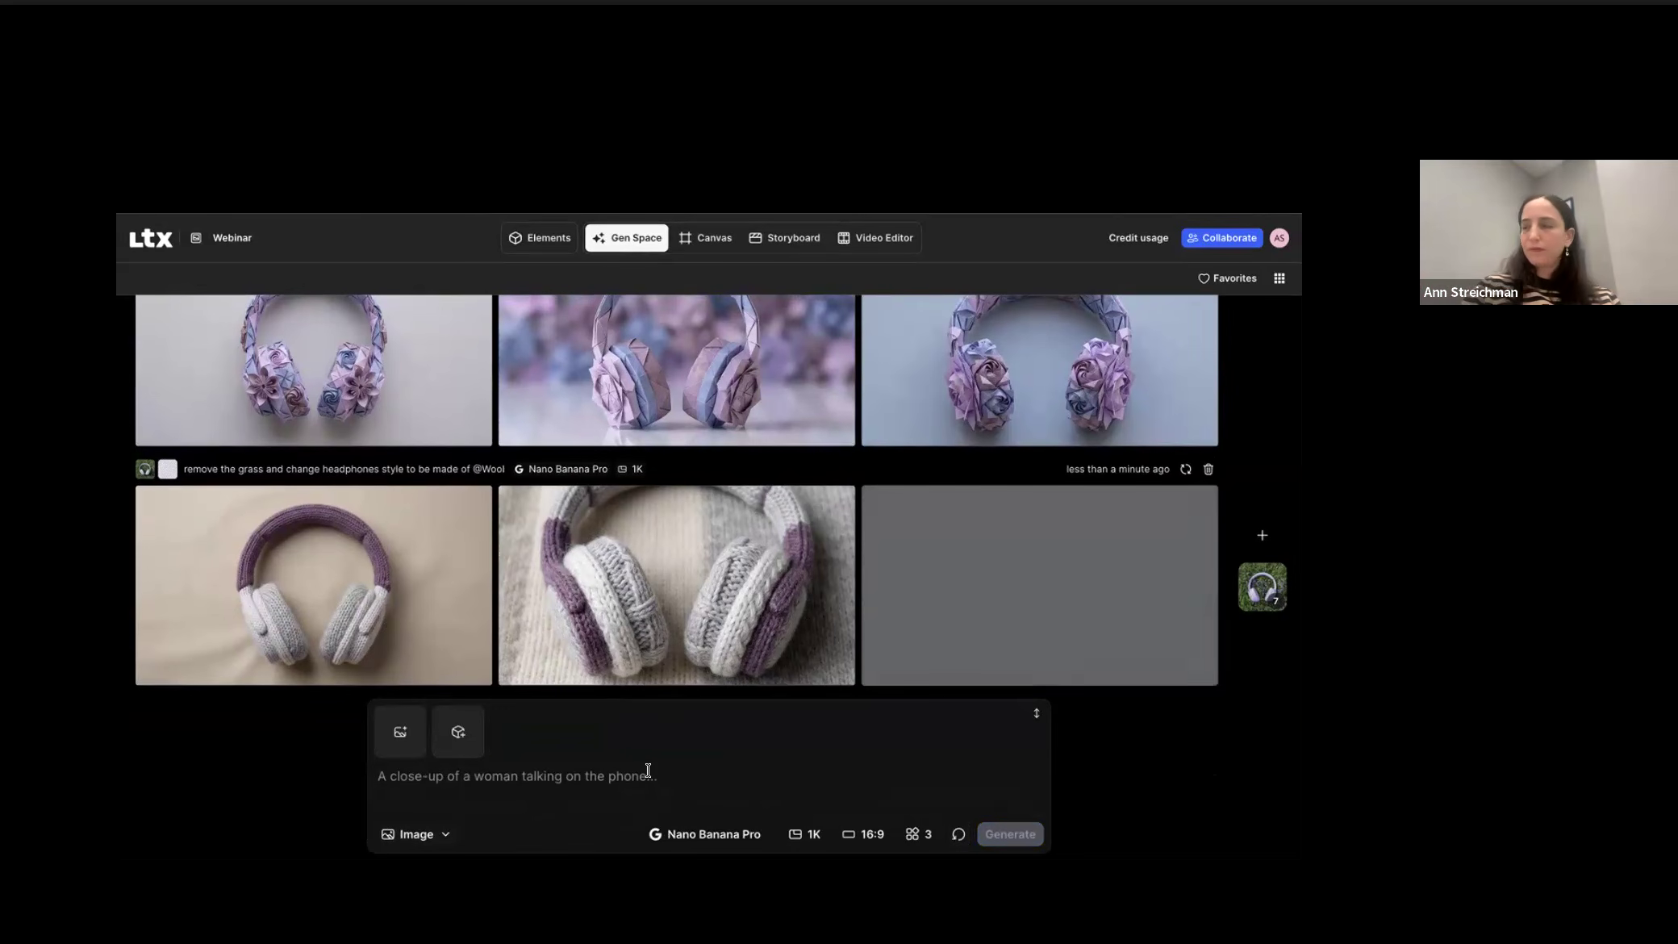
# Step: Set the favorited headphones image in the FLUX.2 Pro row as the reference for a new edit
pyautogui.scroll(5, 772, 638)
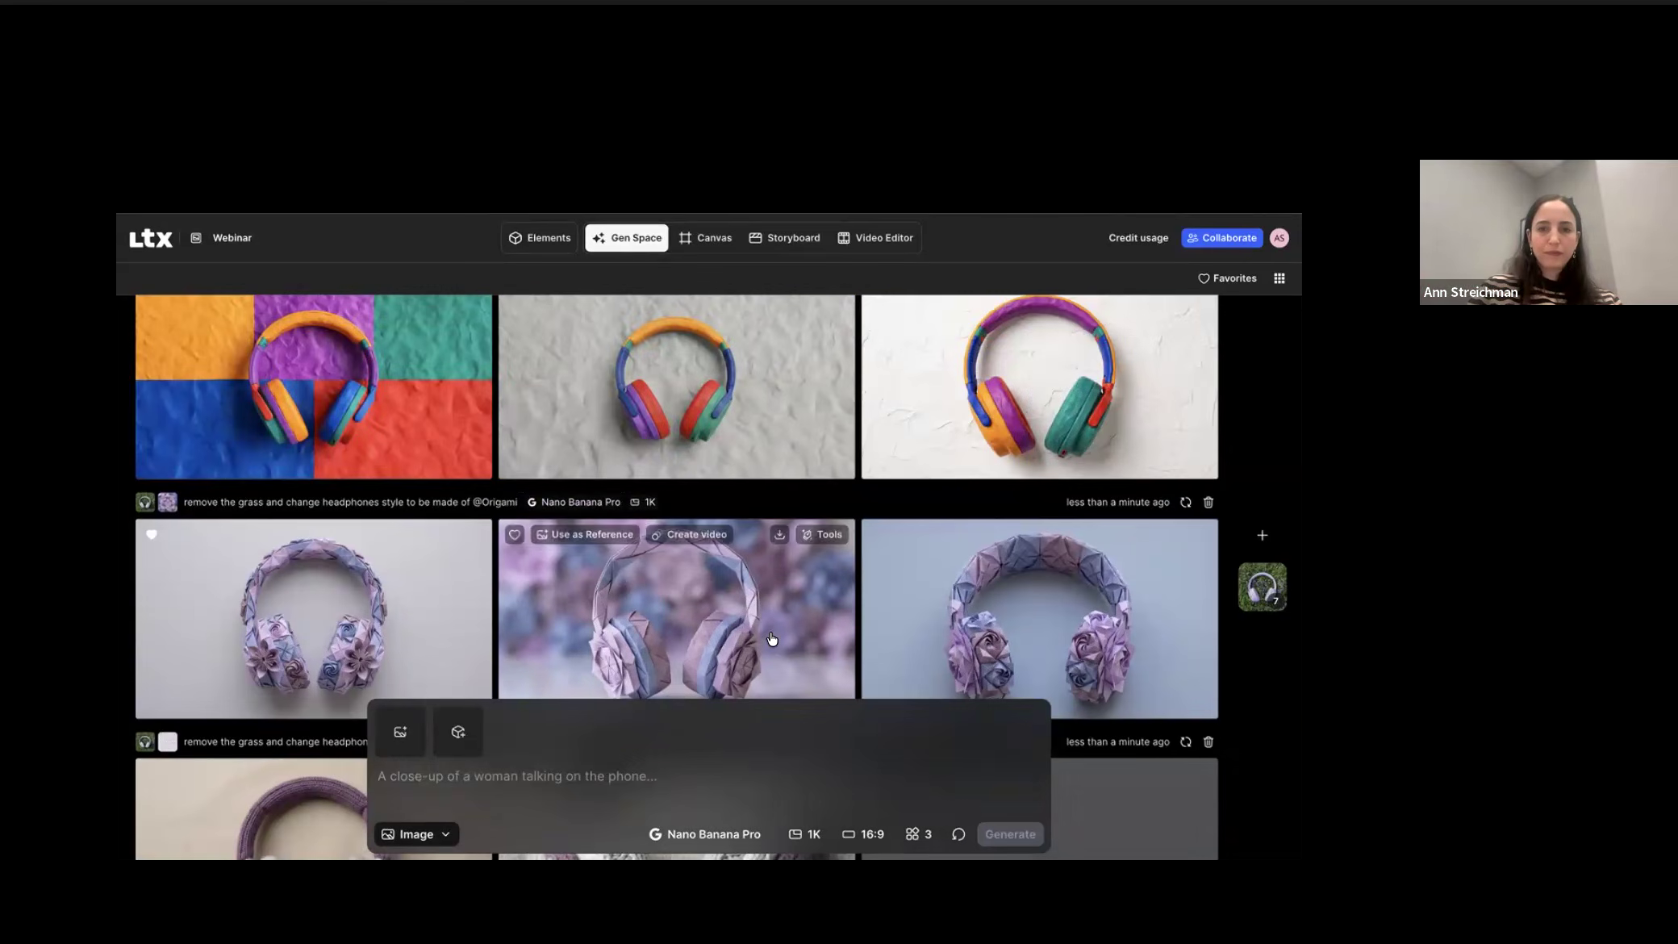
pyautogui.scroll(5, 773, 639)
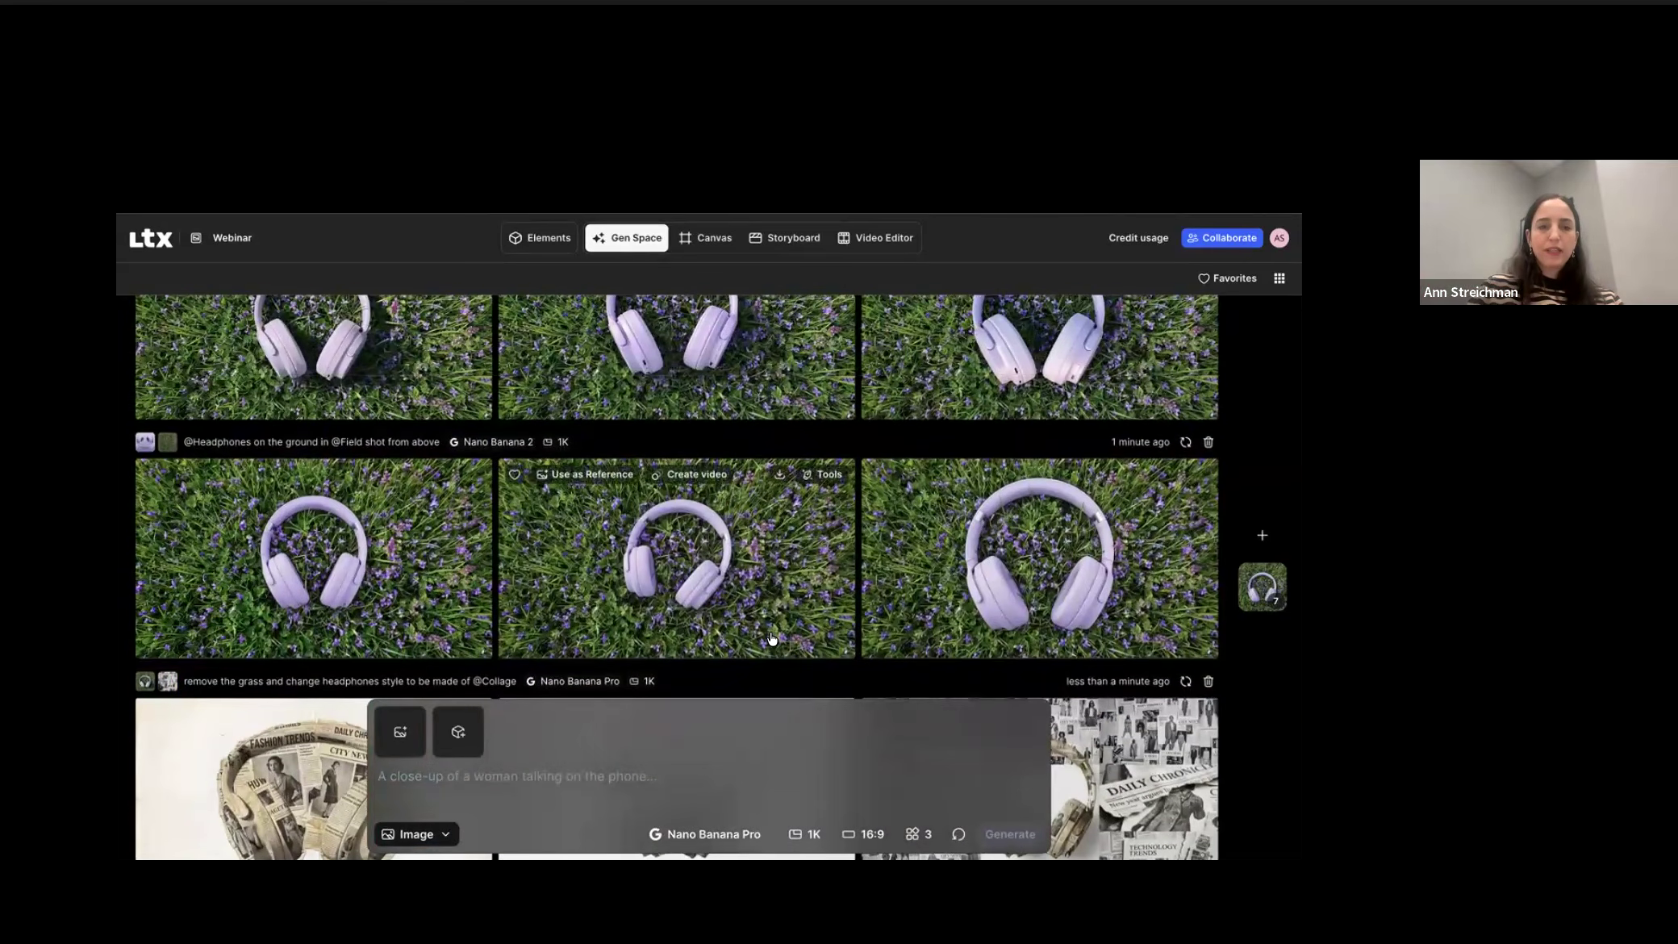
pyautogui.scroll(2, 290, 419)
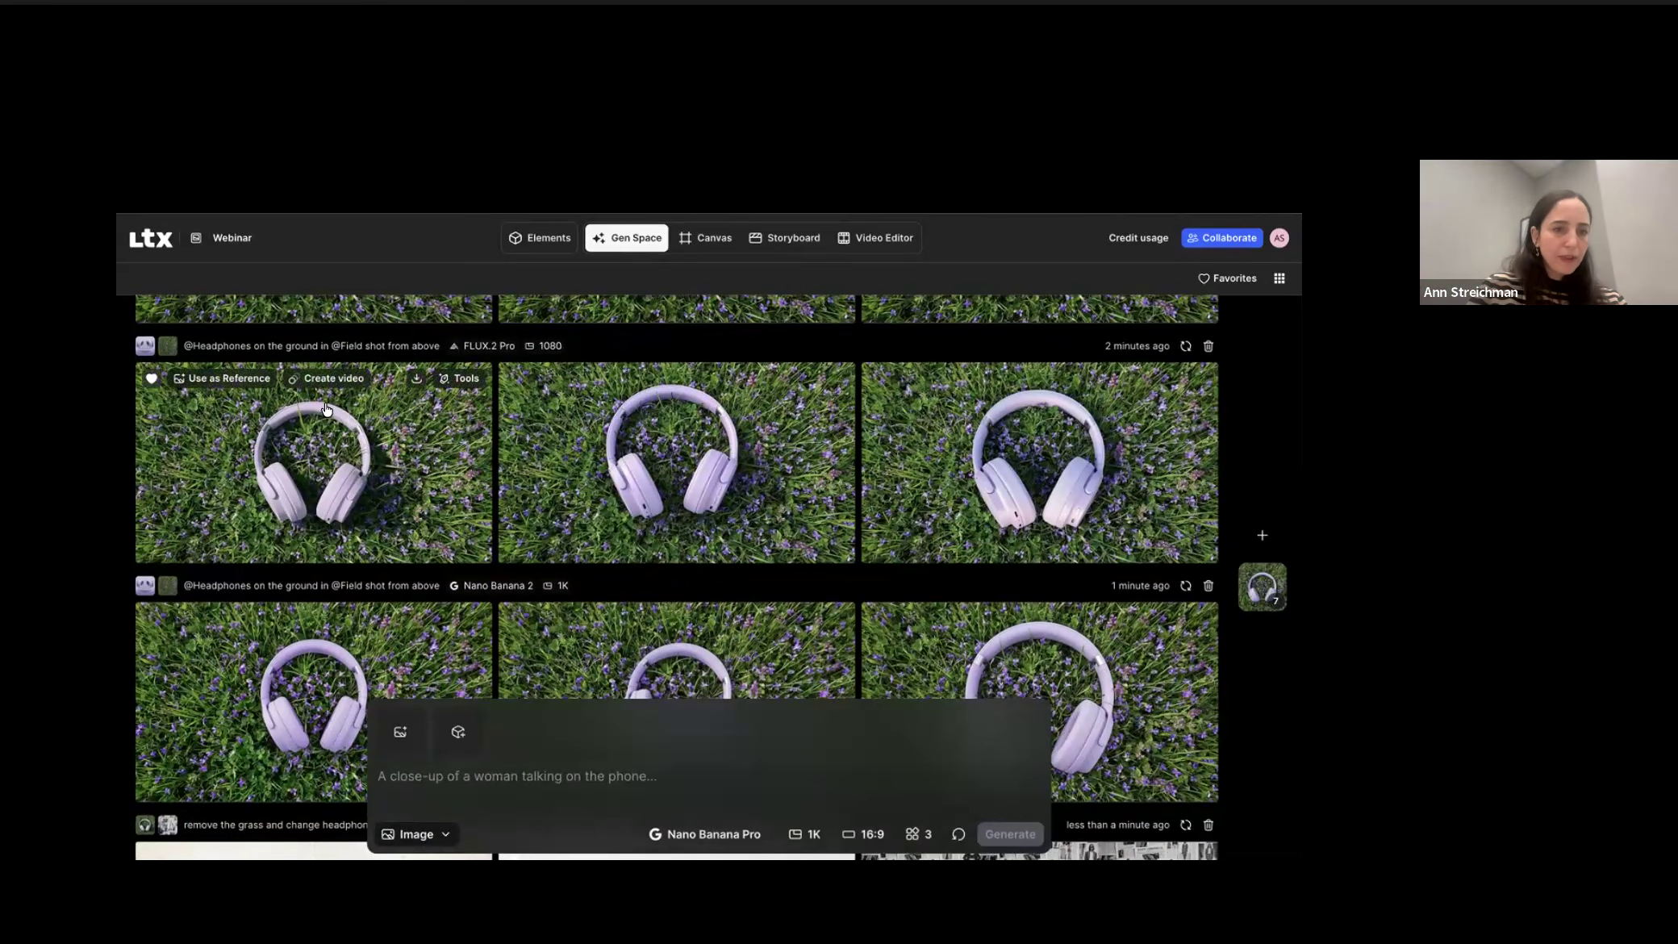
pyautogui.click(225, 379)
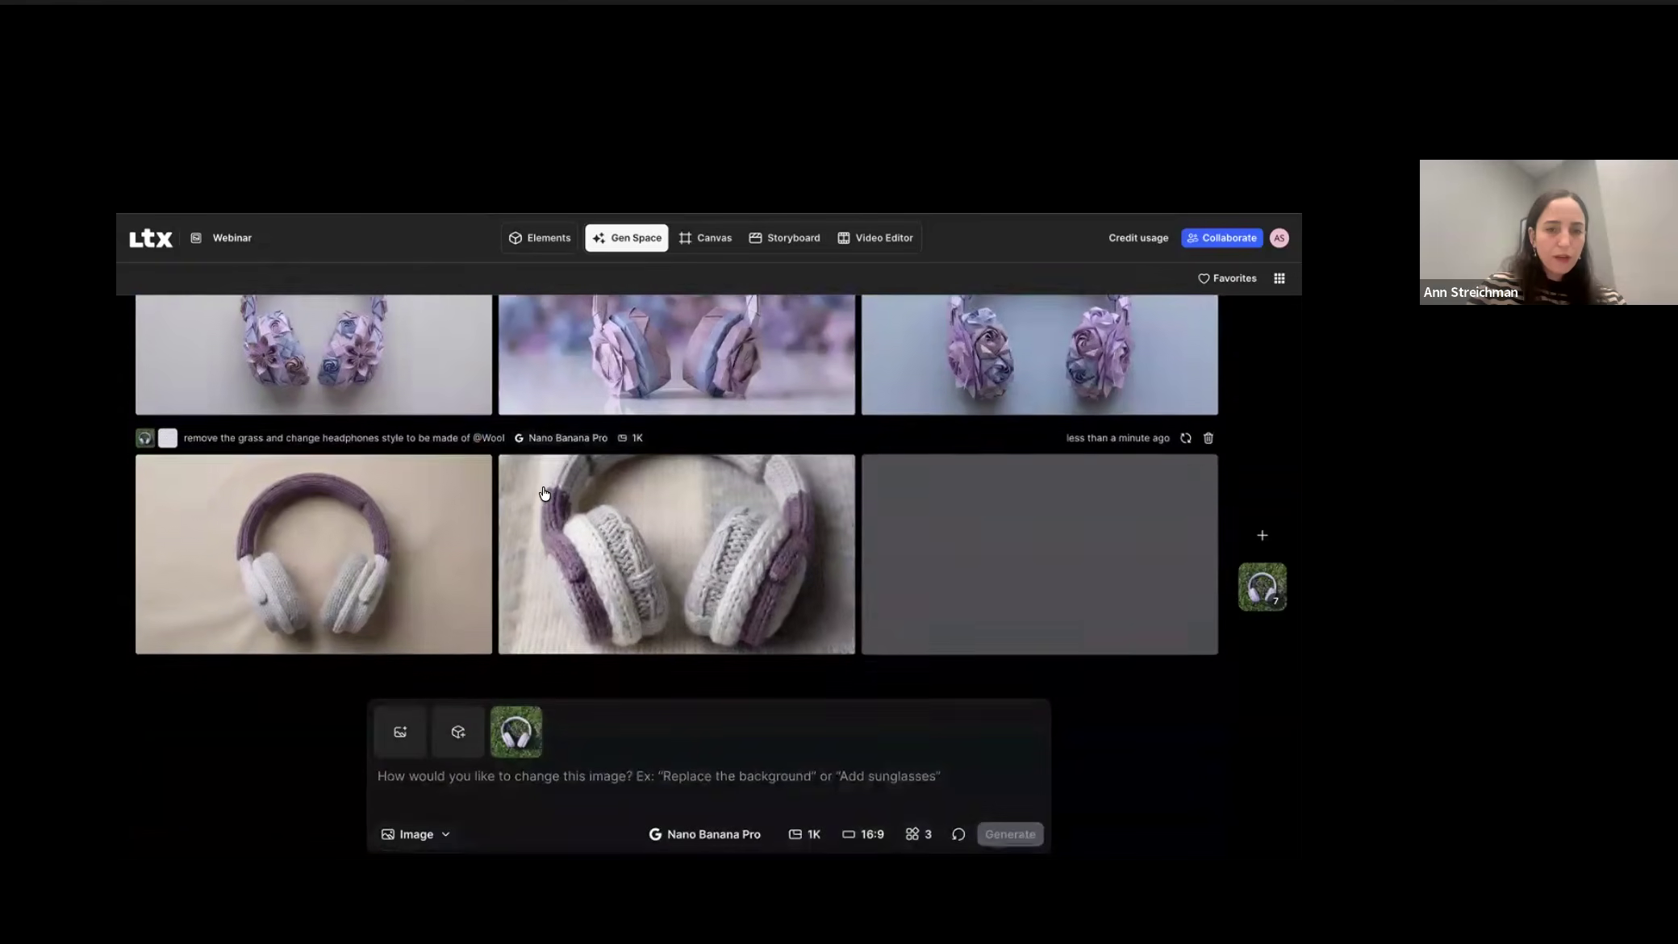
# Step: Enter the prompt "change background to solid a light gradient purple" for the referenced headphones image
pyautogui.click(579, 778)
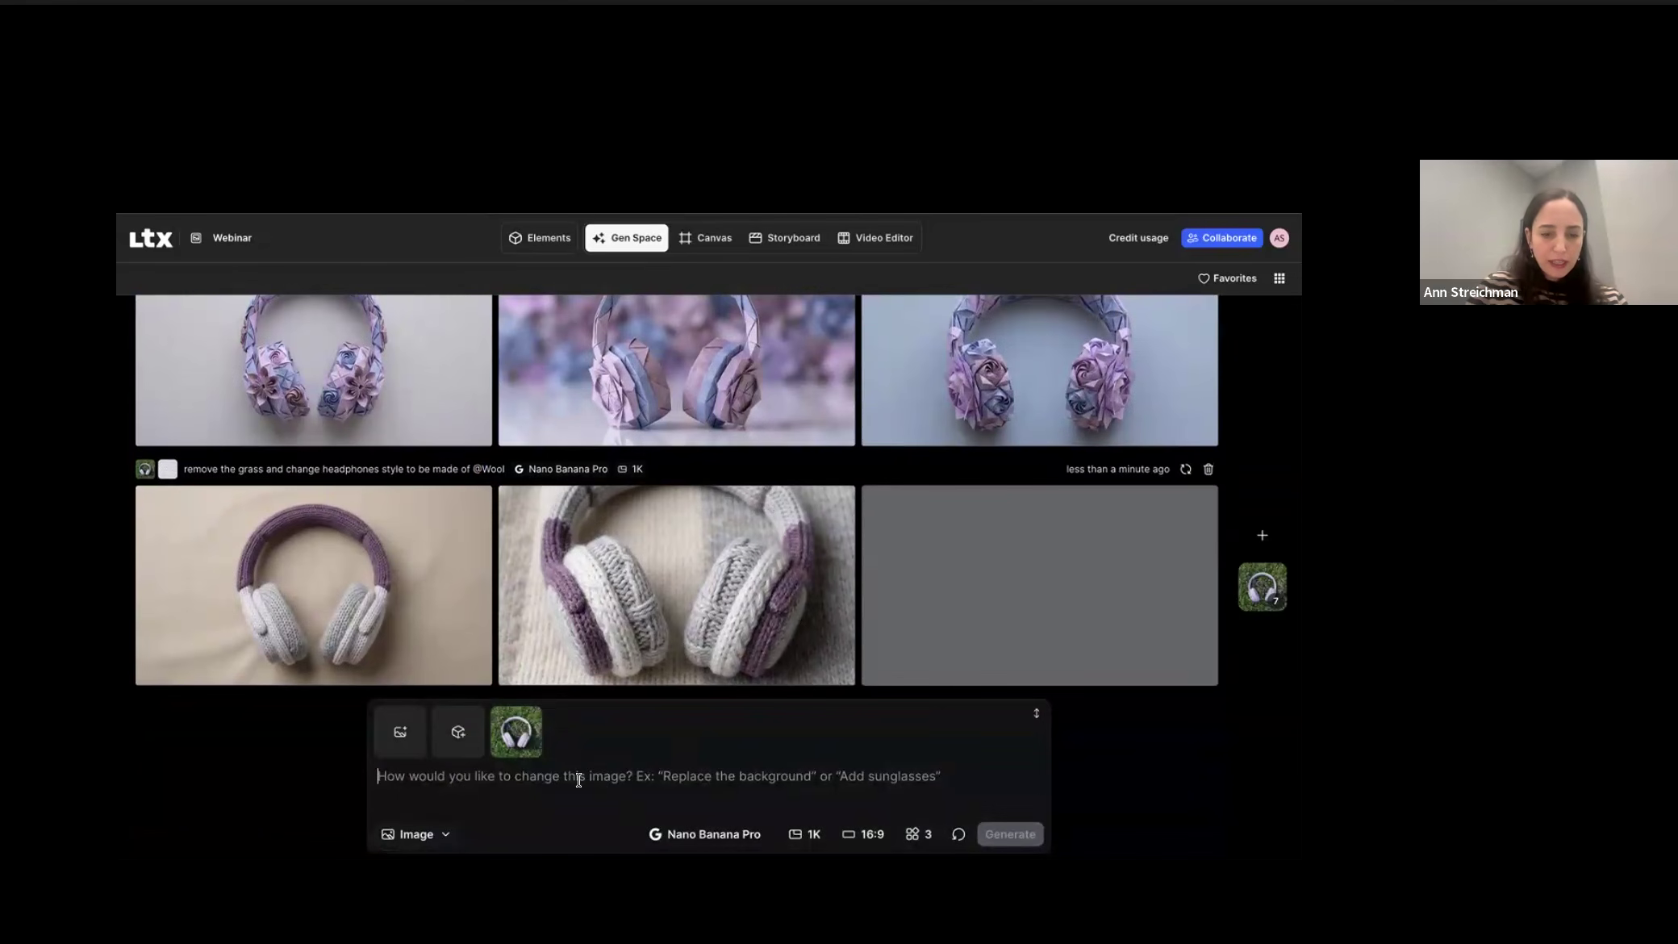
pyautogui.write('4. change background to solid a light gradient purple')
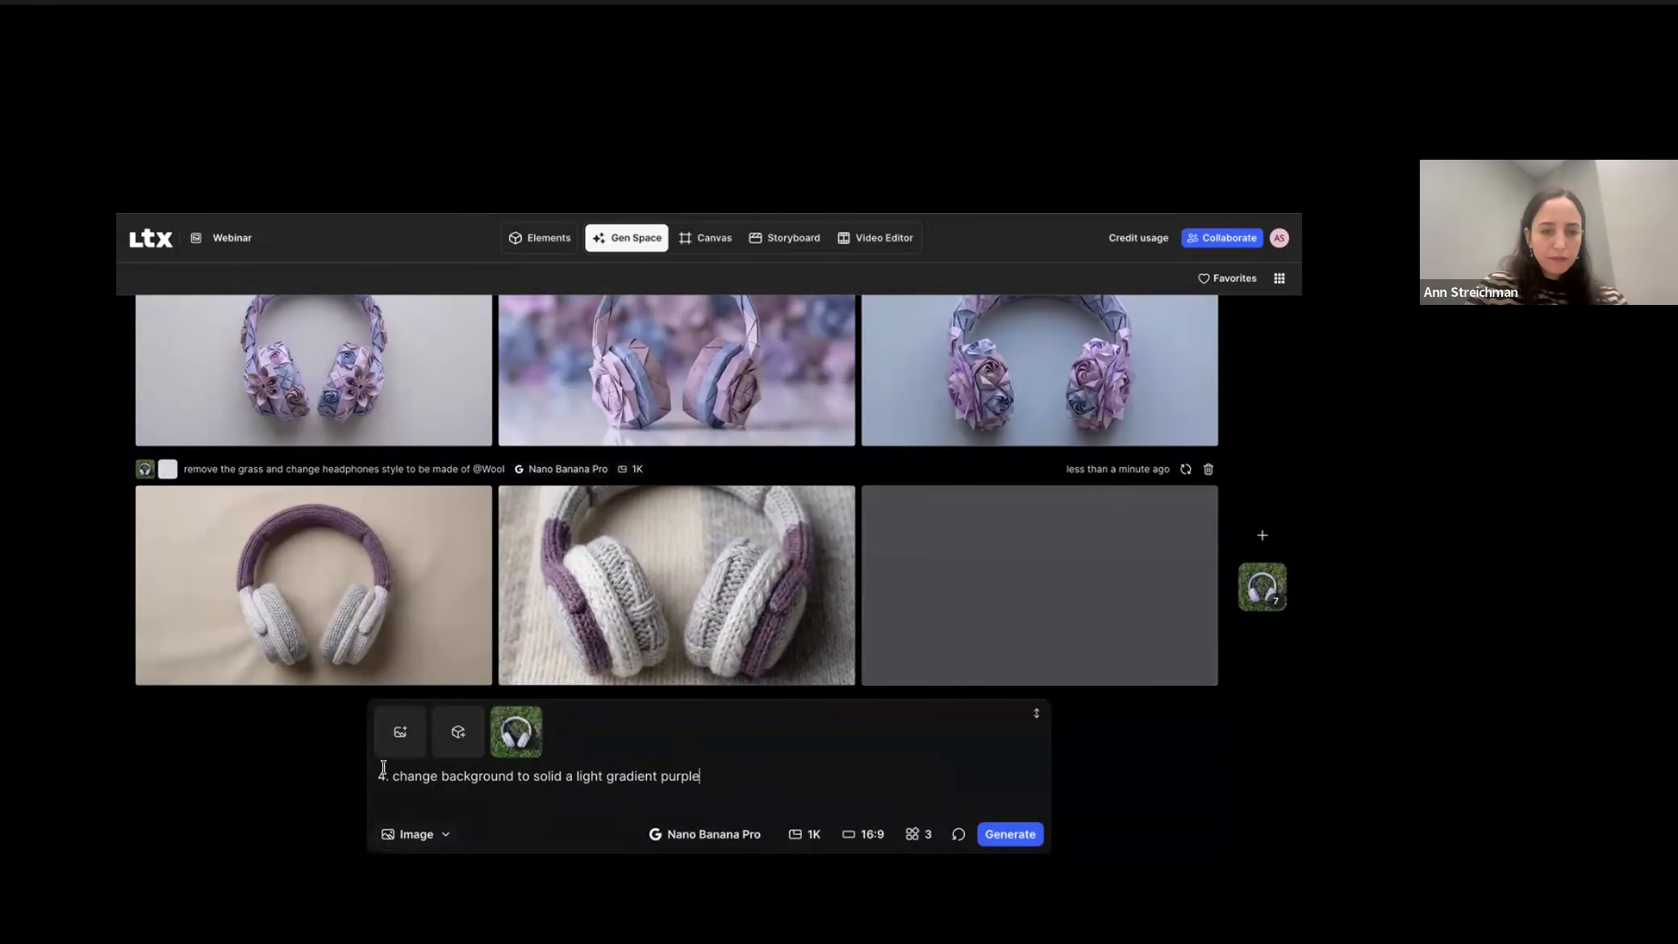
pyautogui.moveTo(391, 776); pyautogui.dragTo(349, 776)
pyautogui.press('BackSpace')
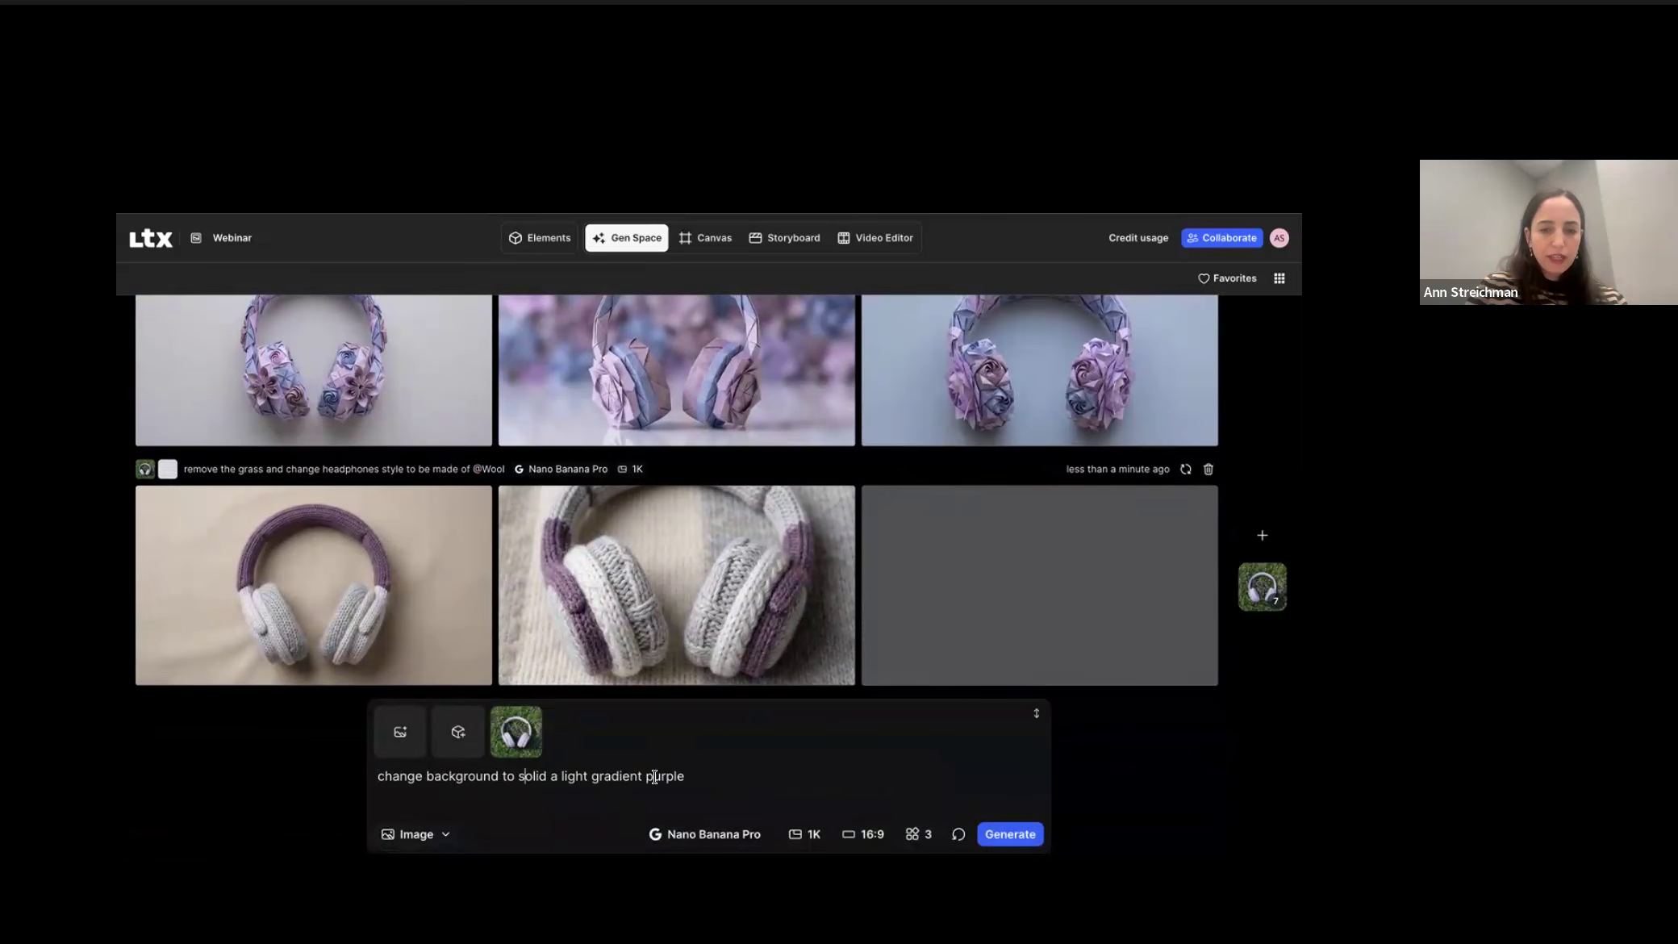
# Step: Generate the light purple gradient background edits, and mark the first headphones image in the Wool row as a favorite
pyautogui.click(1009, 834)
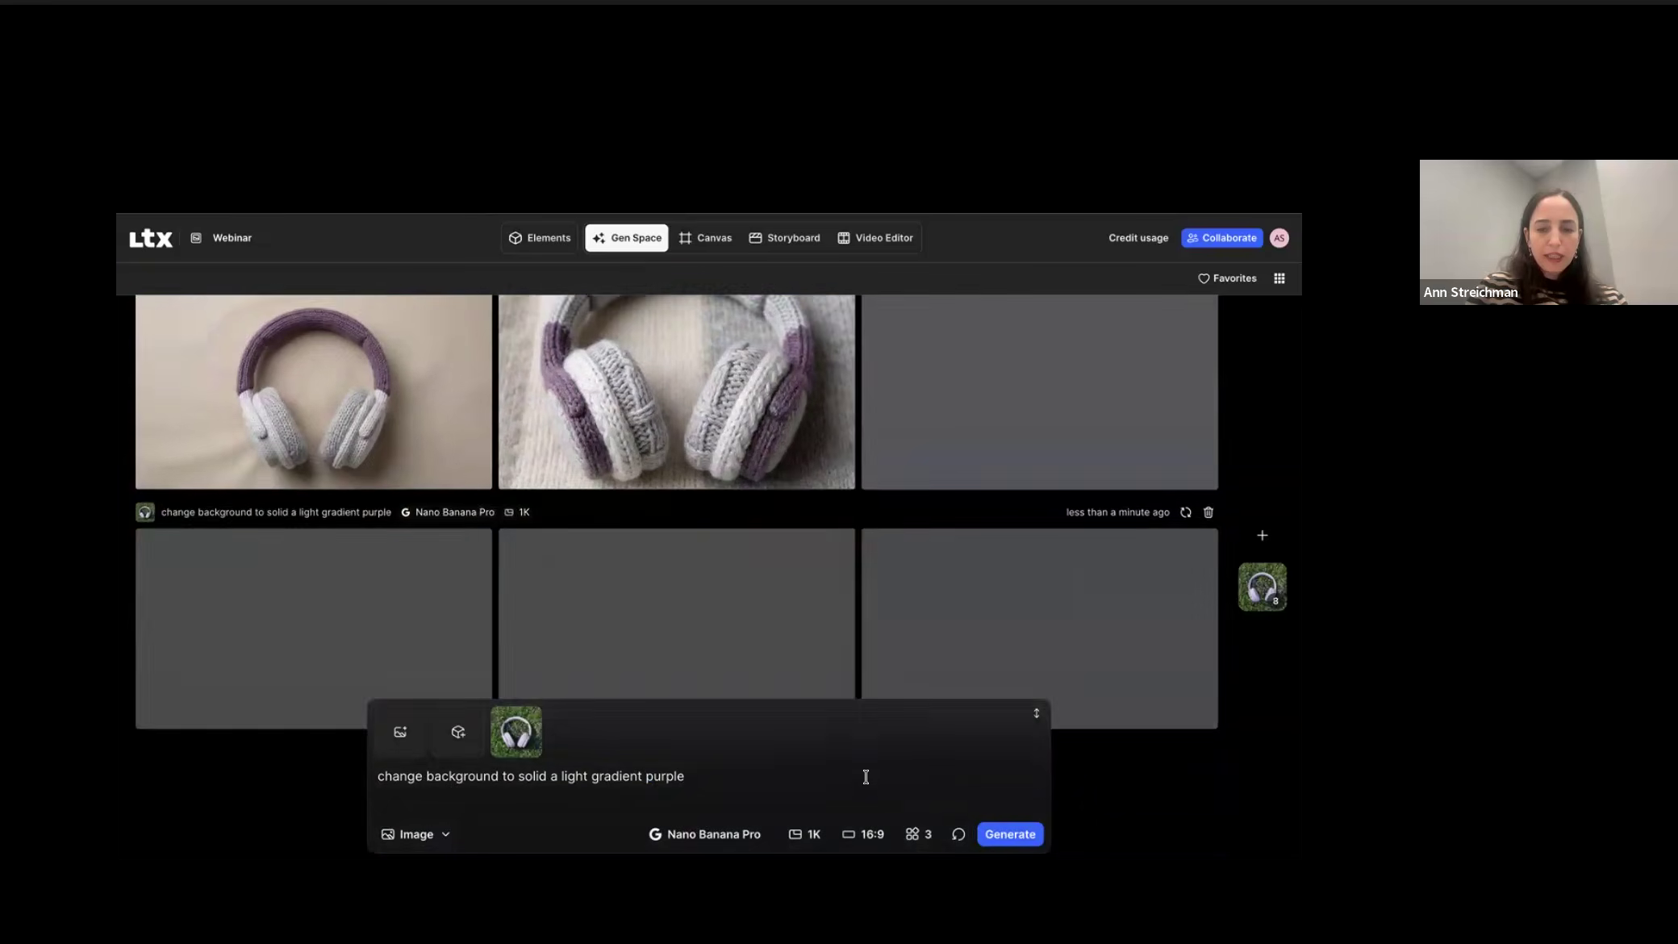
pyautogui.scroll(3, 743, 613)
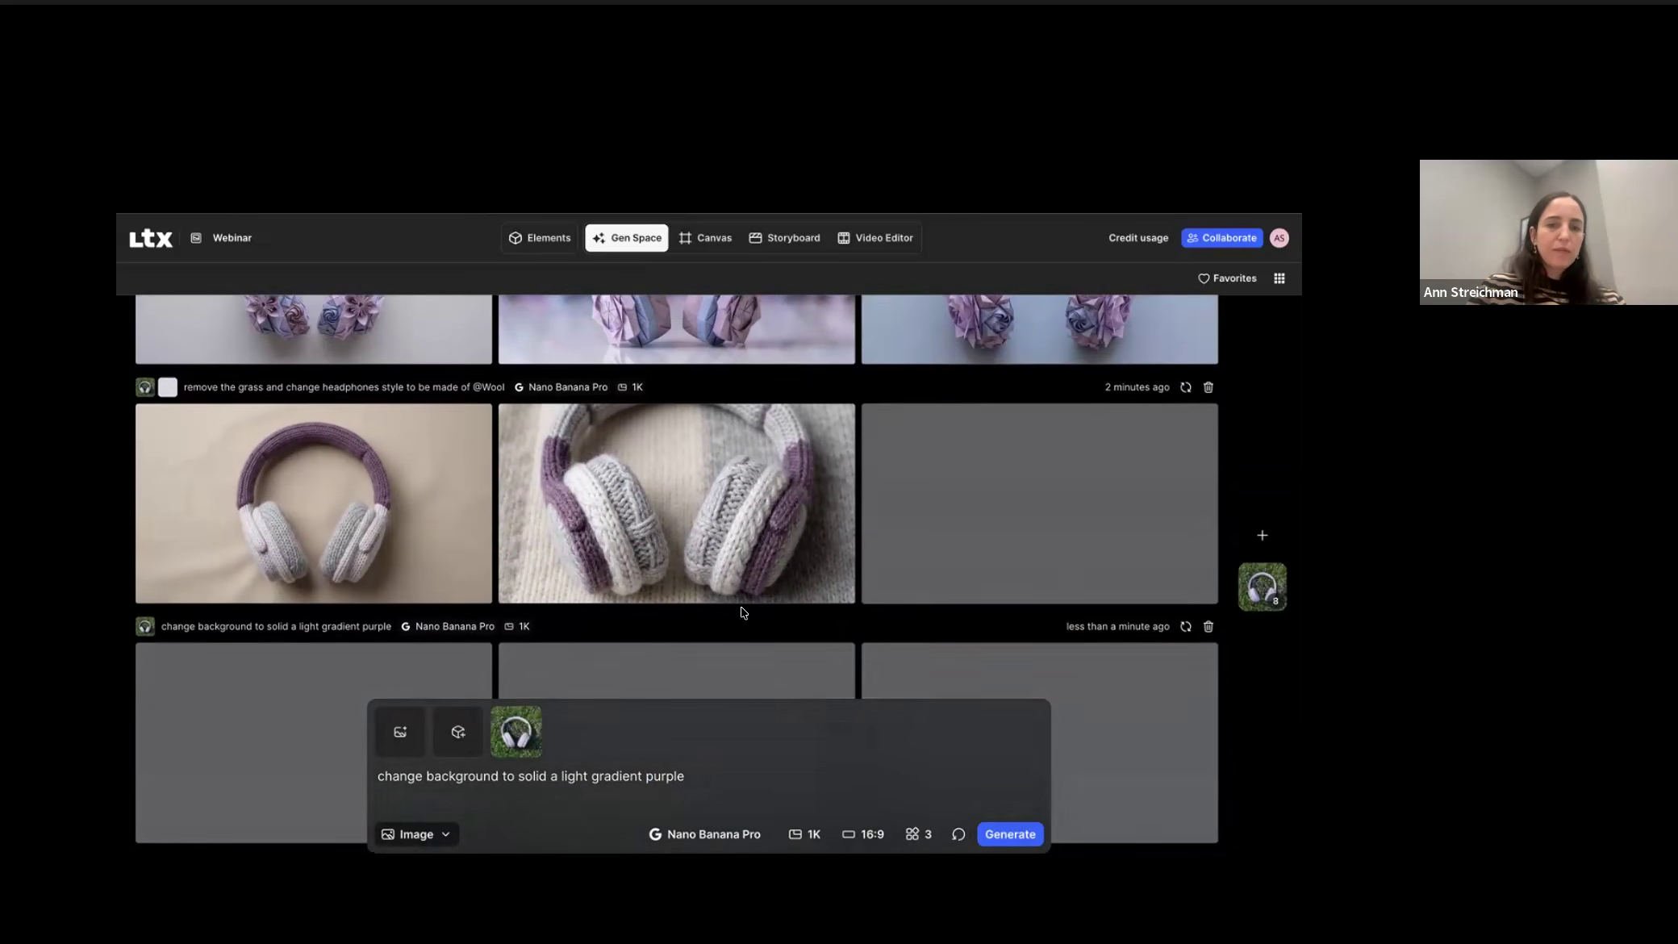
pyautogui.moveTo(379, 454)
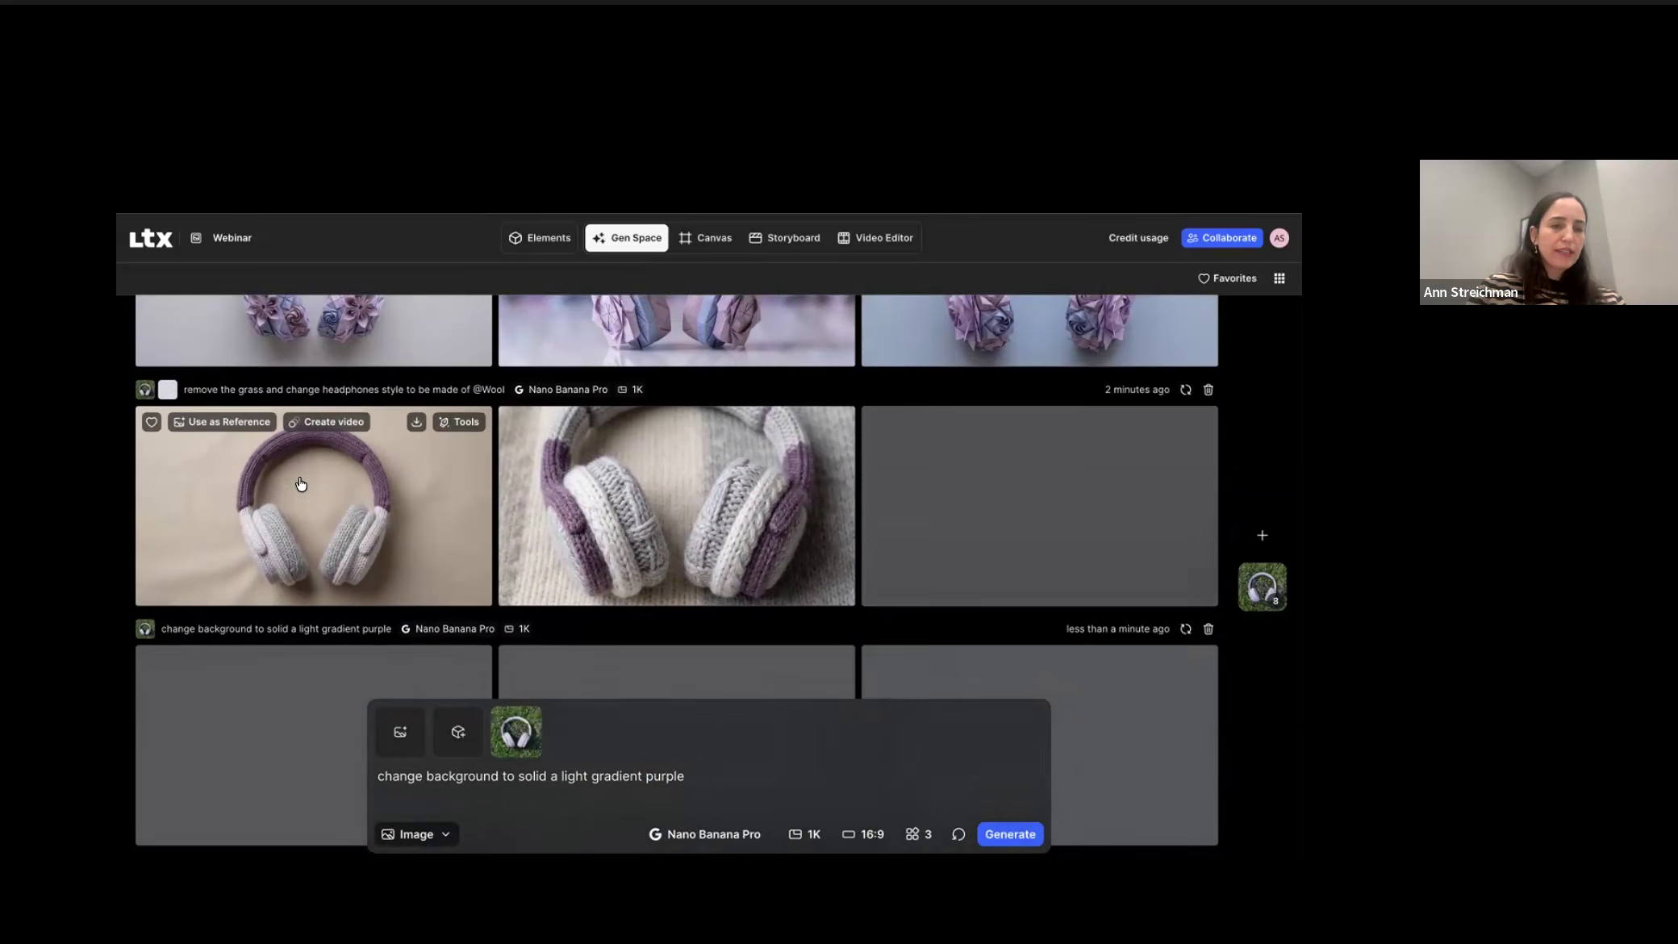
pyautogui.click(149, 423)
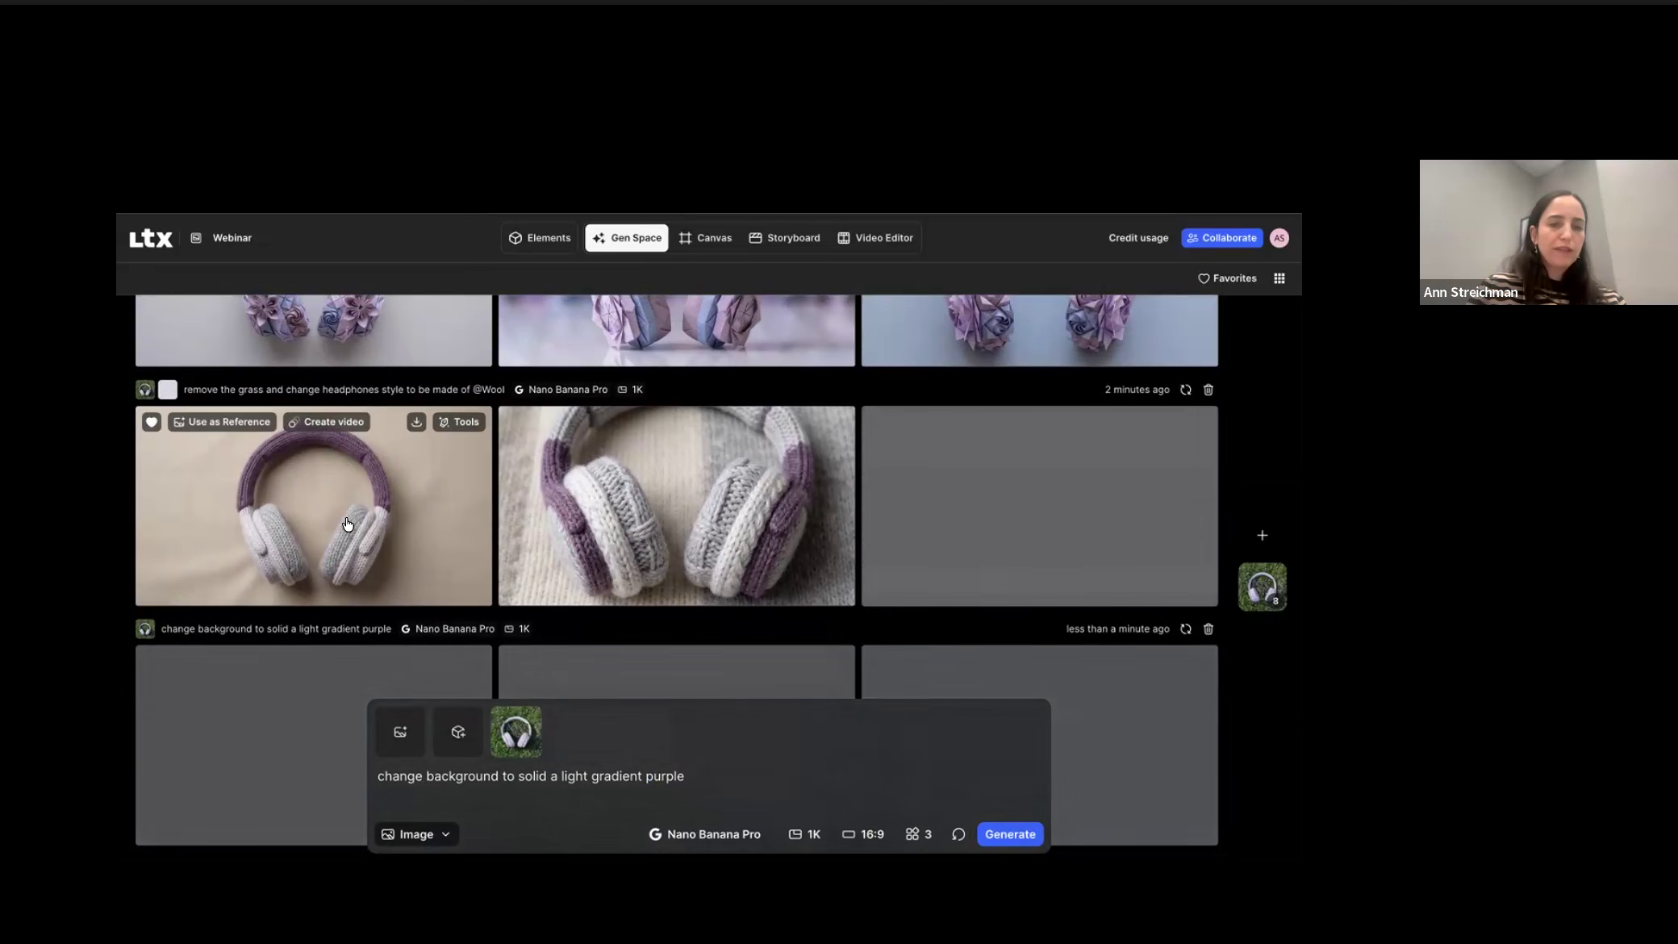
pyautogui.scroll(-3, 348, 523)
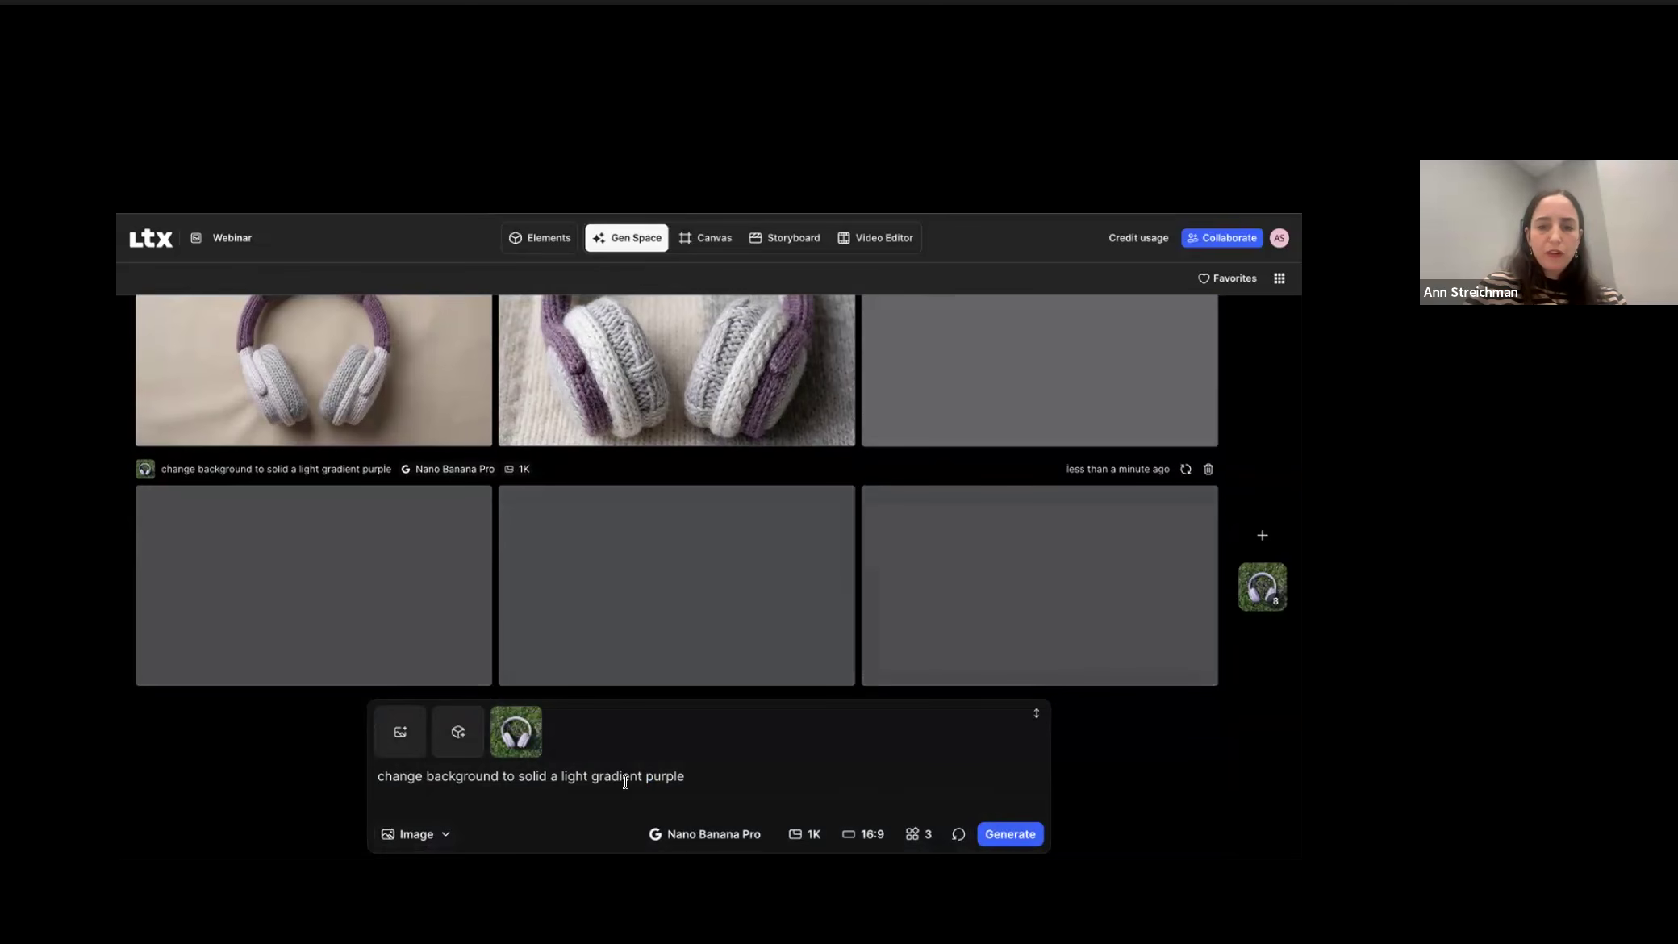
# Step: Clear the background-change prompt and remove the grass headphones reference image from it
pyautogui.click(693, 777)
pyautogui.press('super+a')
pyautogui.press('BackSpace')
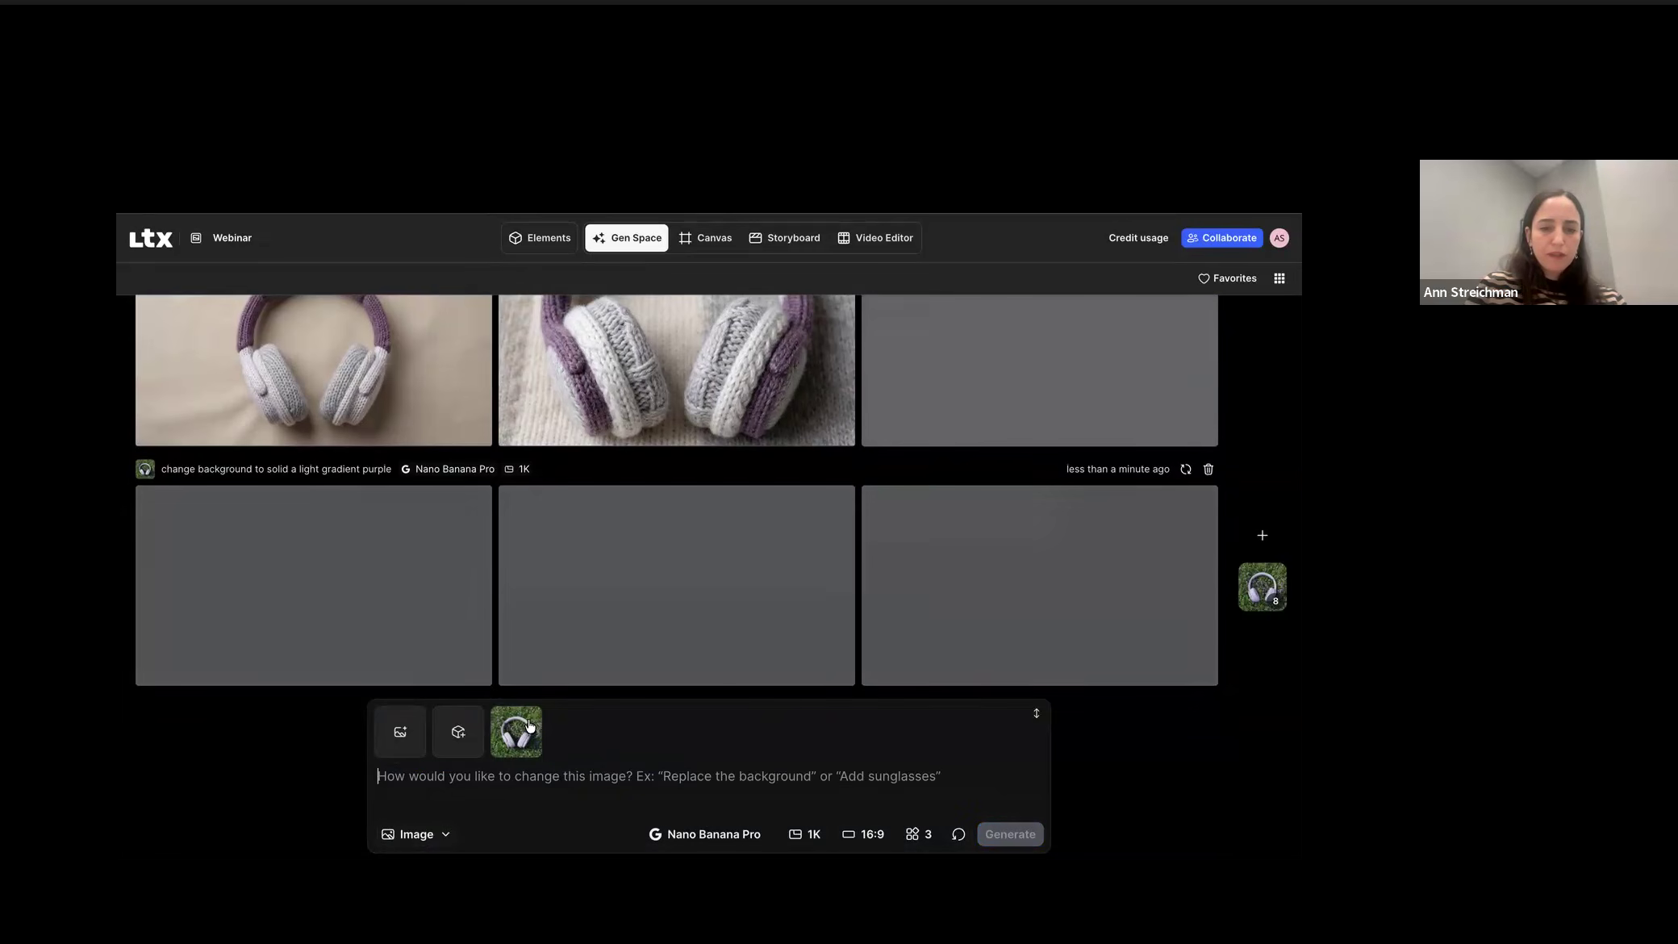
pyautogui.click(532, 715)
pyautogui.write('@')
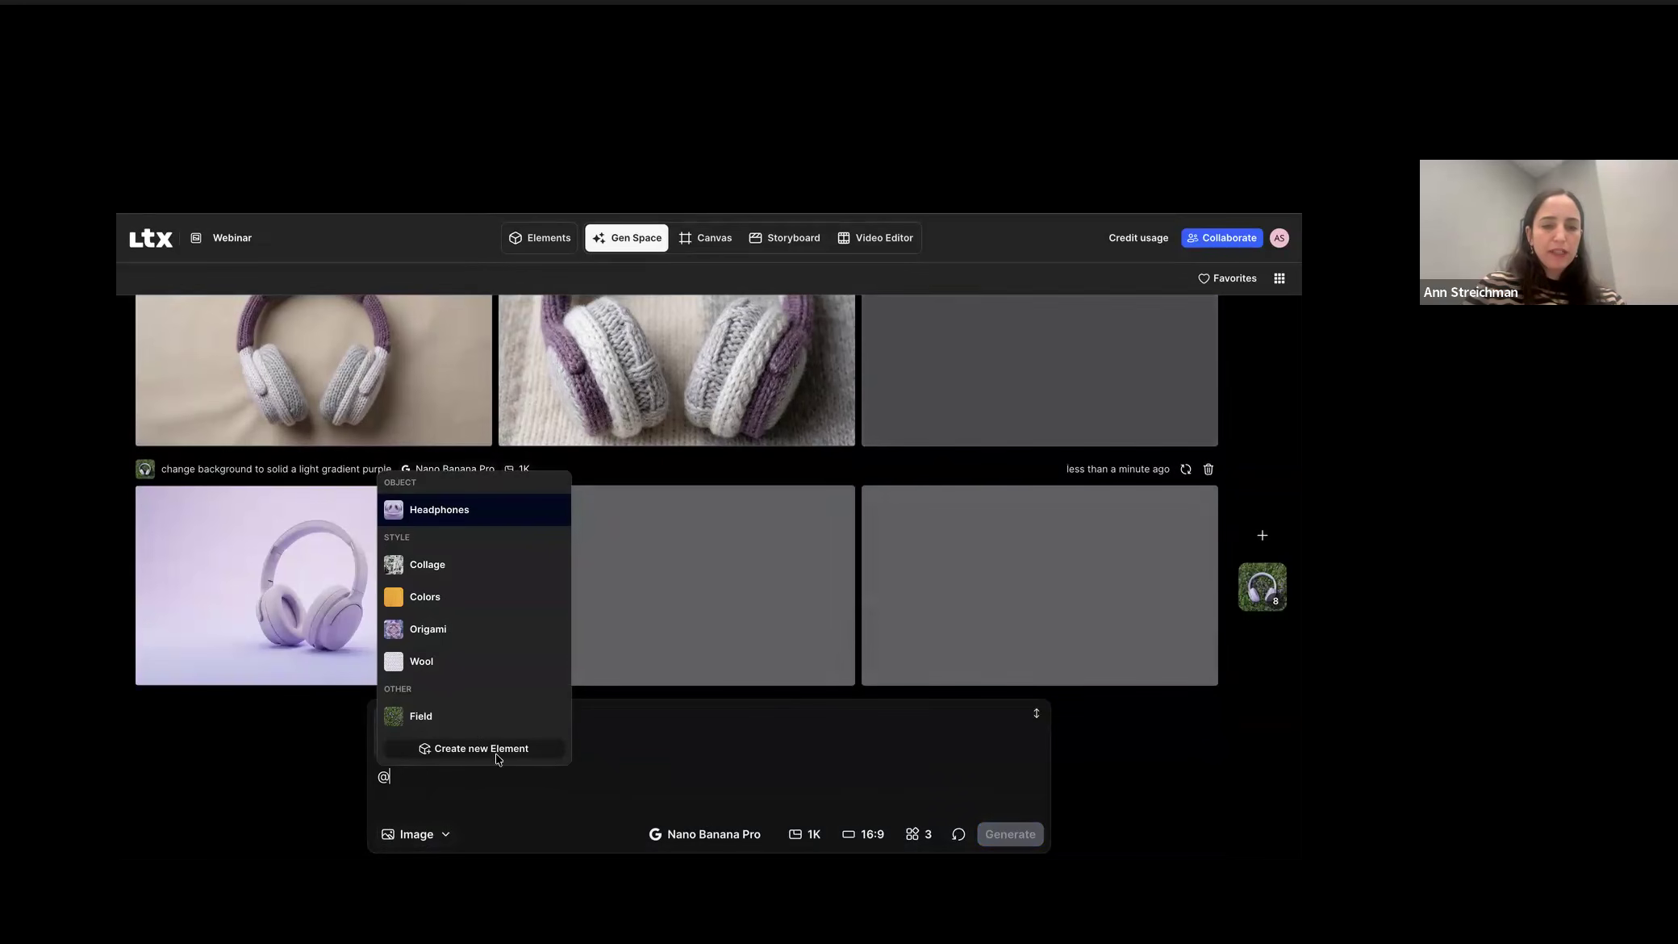
pyautogui.click(509, 794)
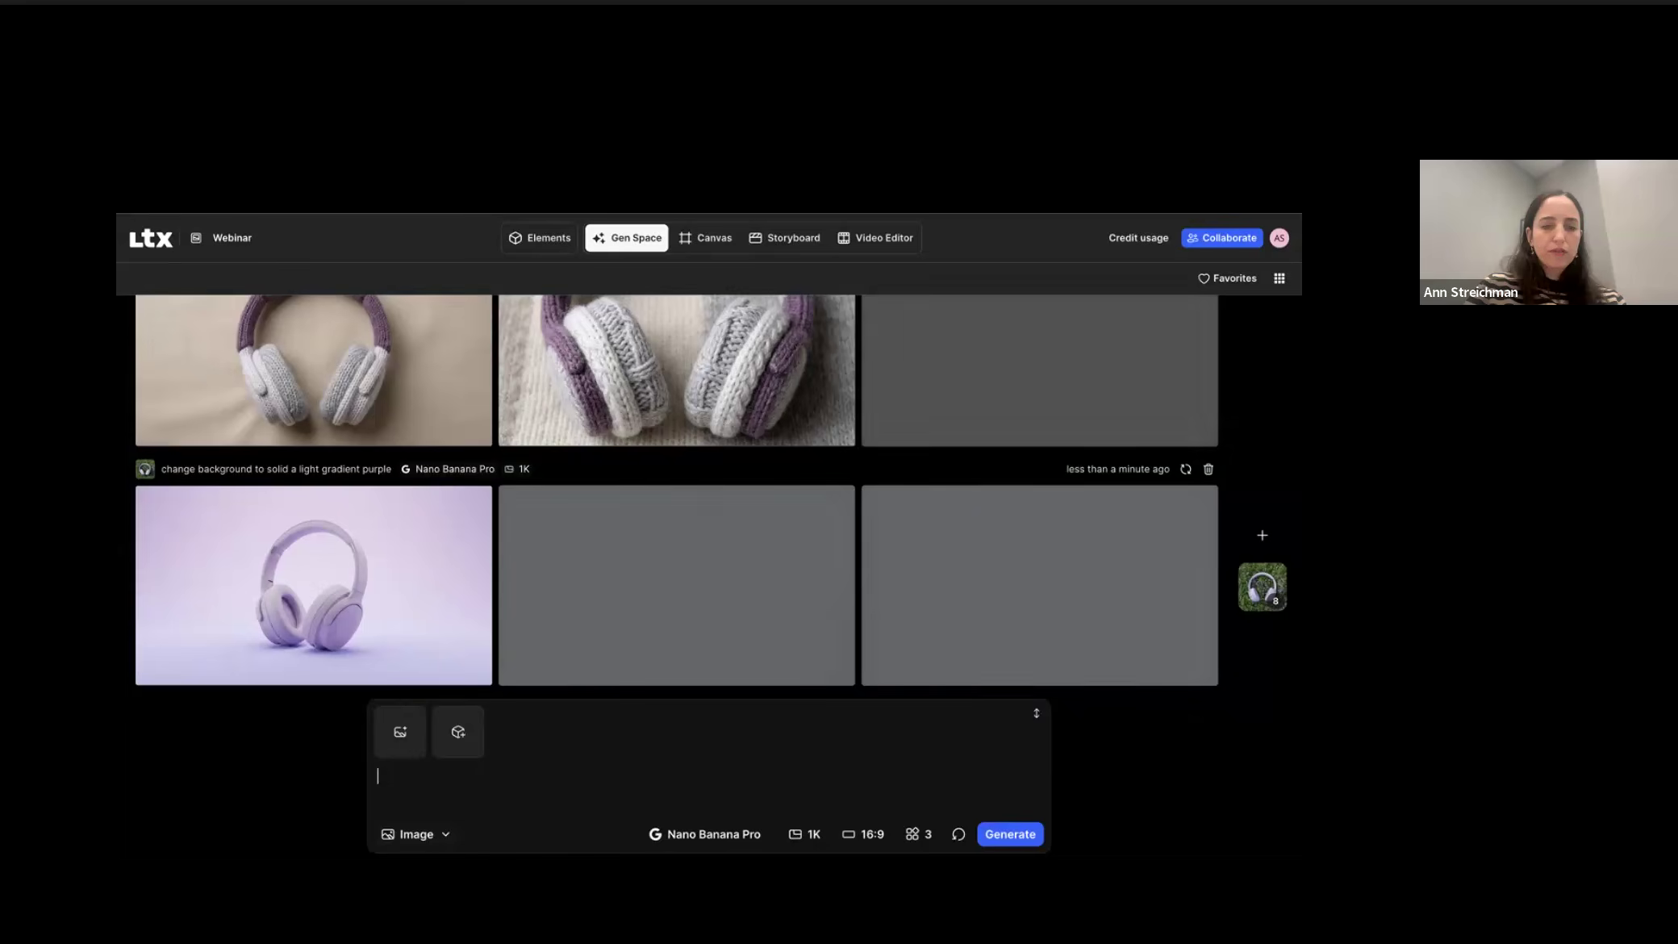
pyautogui.press('BackSpace')
pyautogui.write("5. a woman wearing Headphones on a solid light purple gradient. she's wearing a gray t-shirt. wide shot")
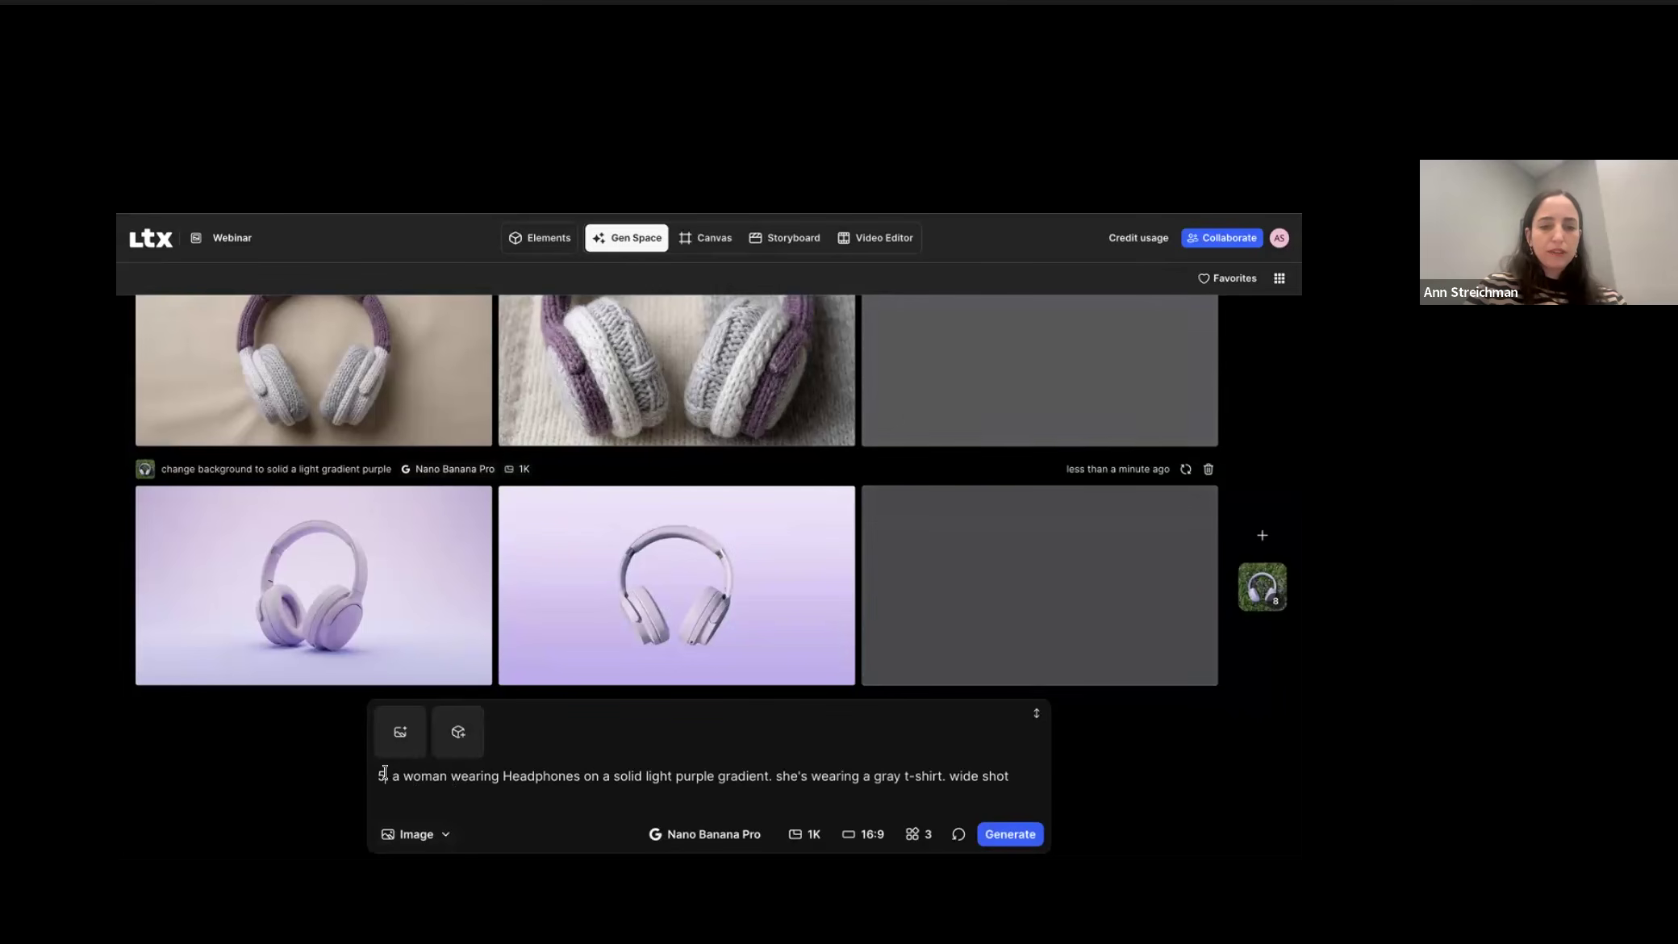
pyautogui.press('BackSpace')
pyautogui.press('BackSpace')
pyautogui.press('BackSpace')
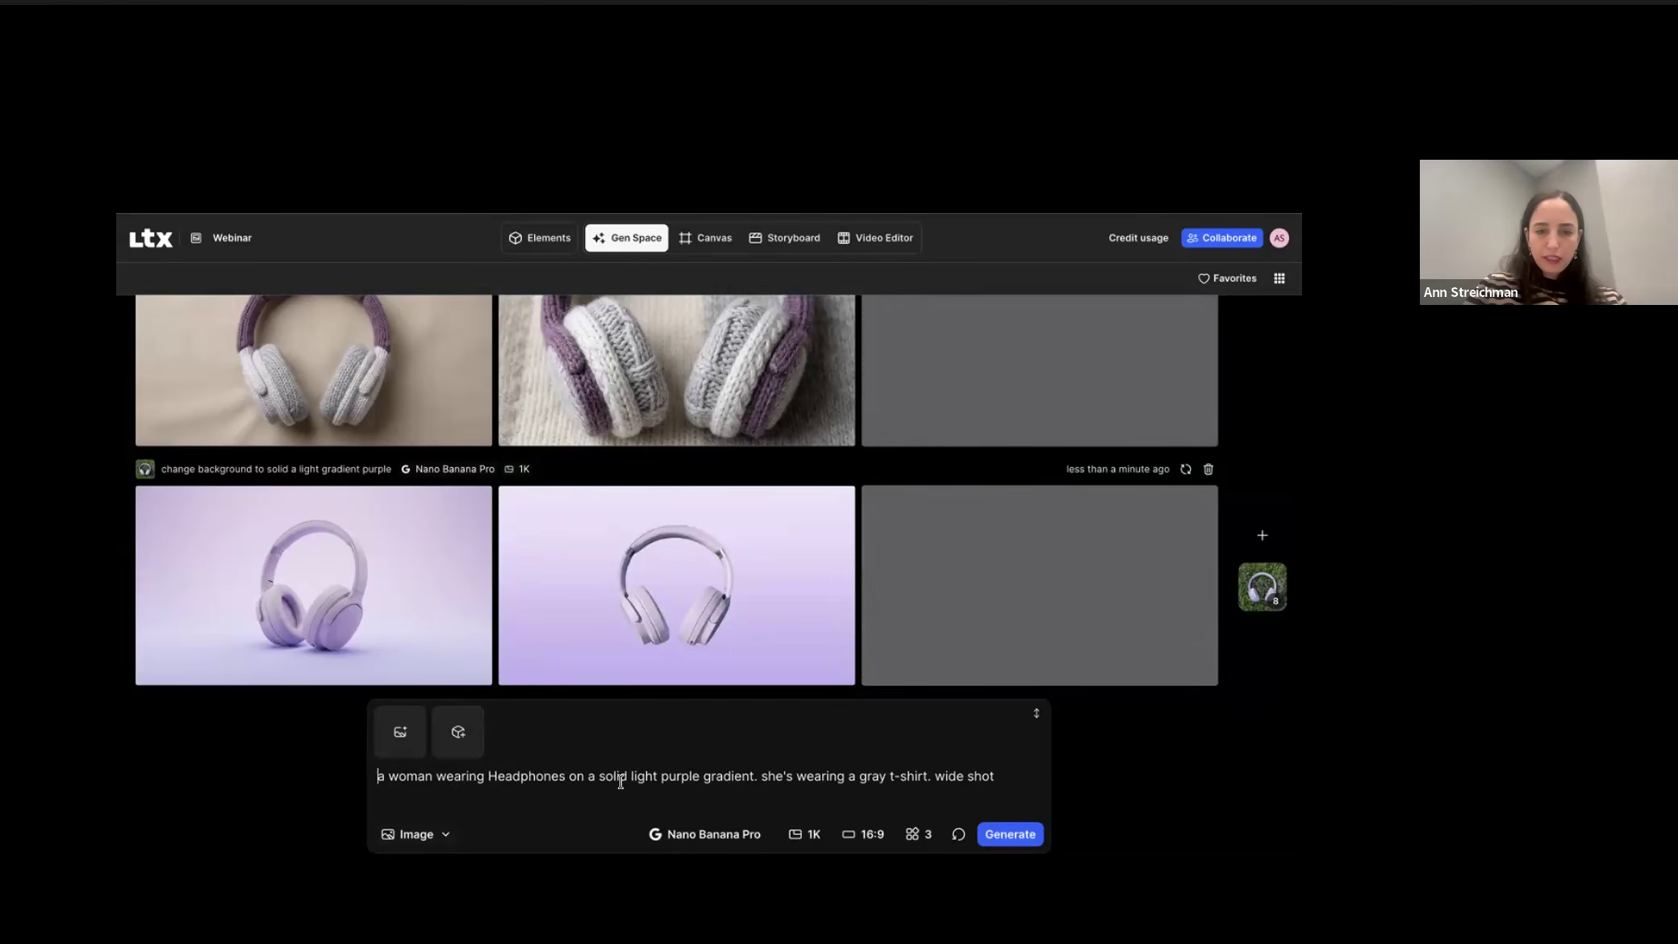
pyautogui.doubleClick(540, 769)
pyautogui.write('@')
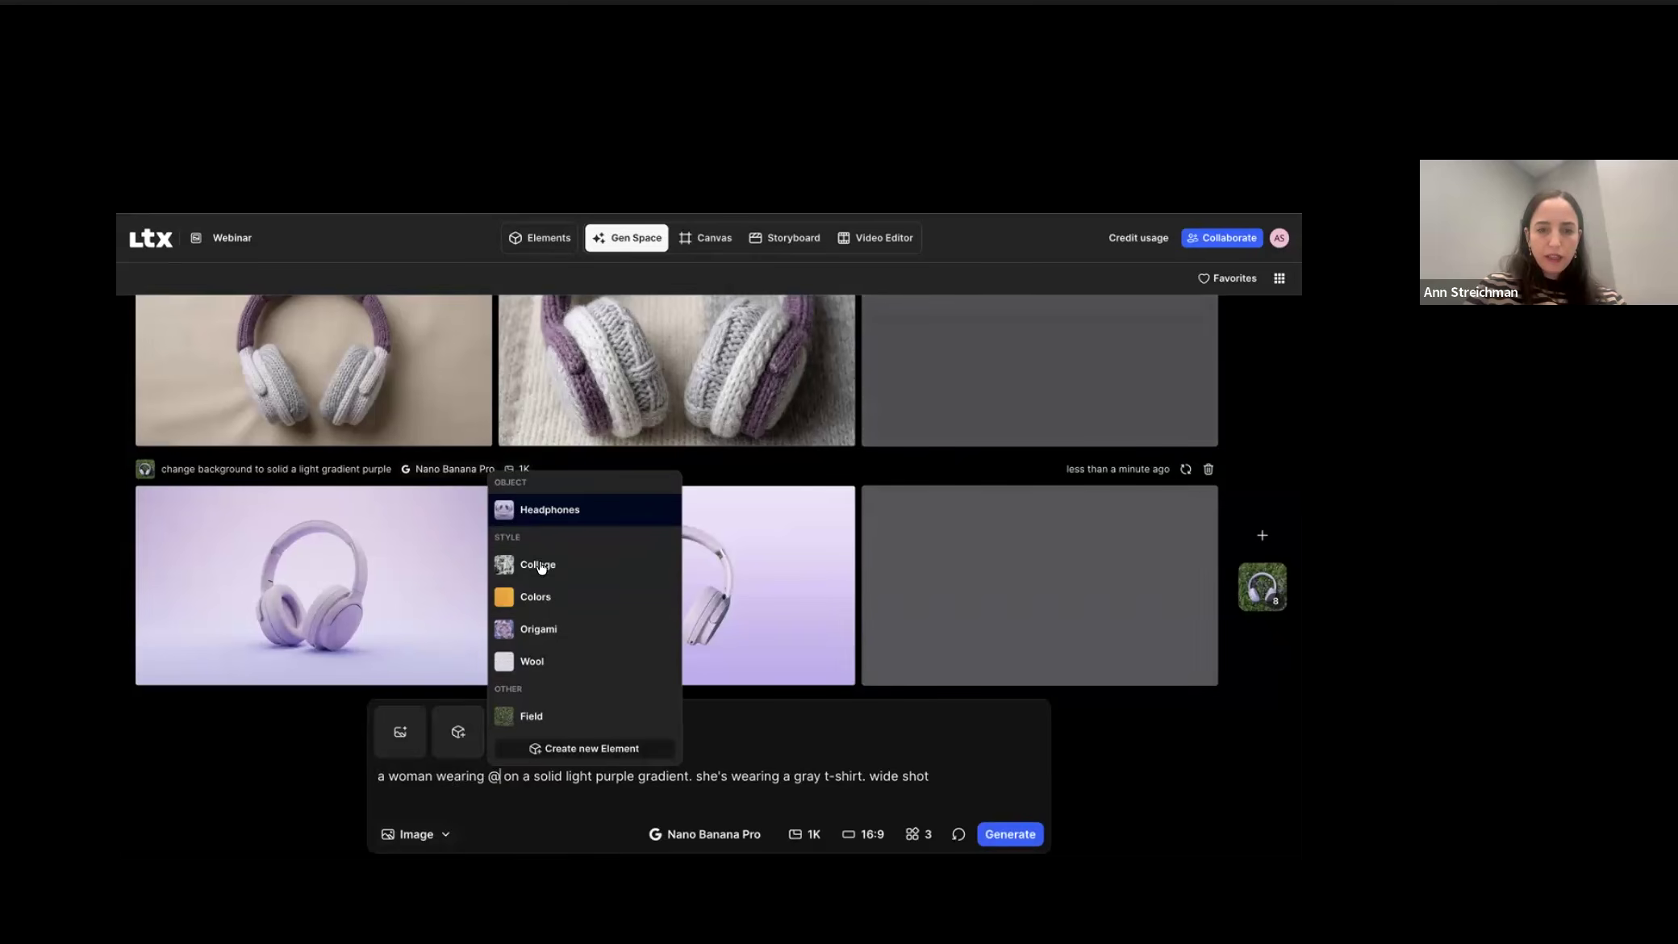
pyautogui.click(563, 510)
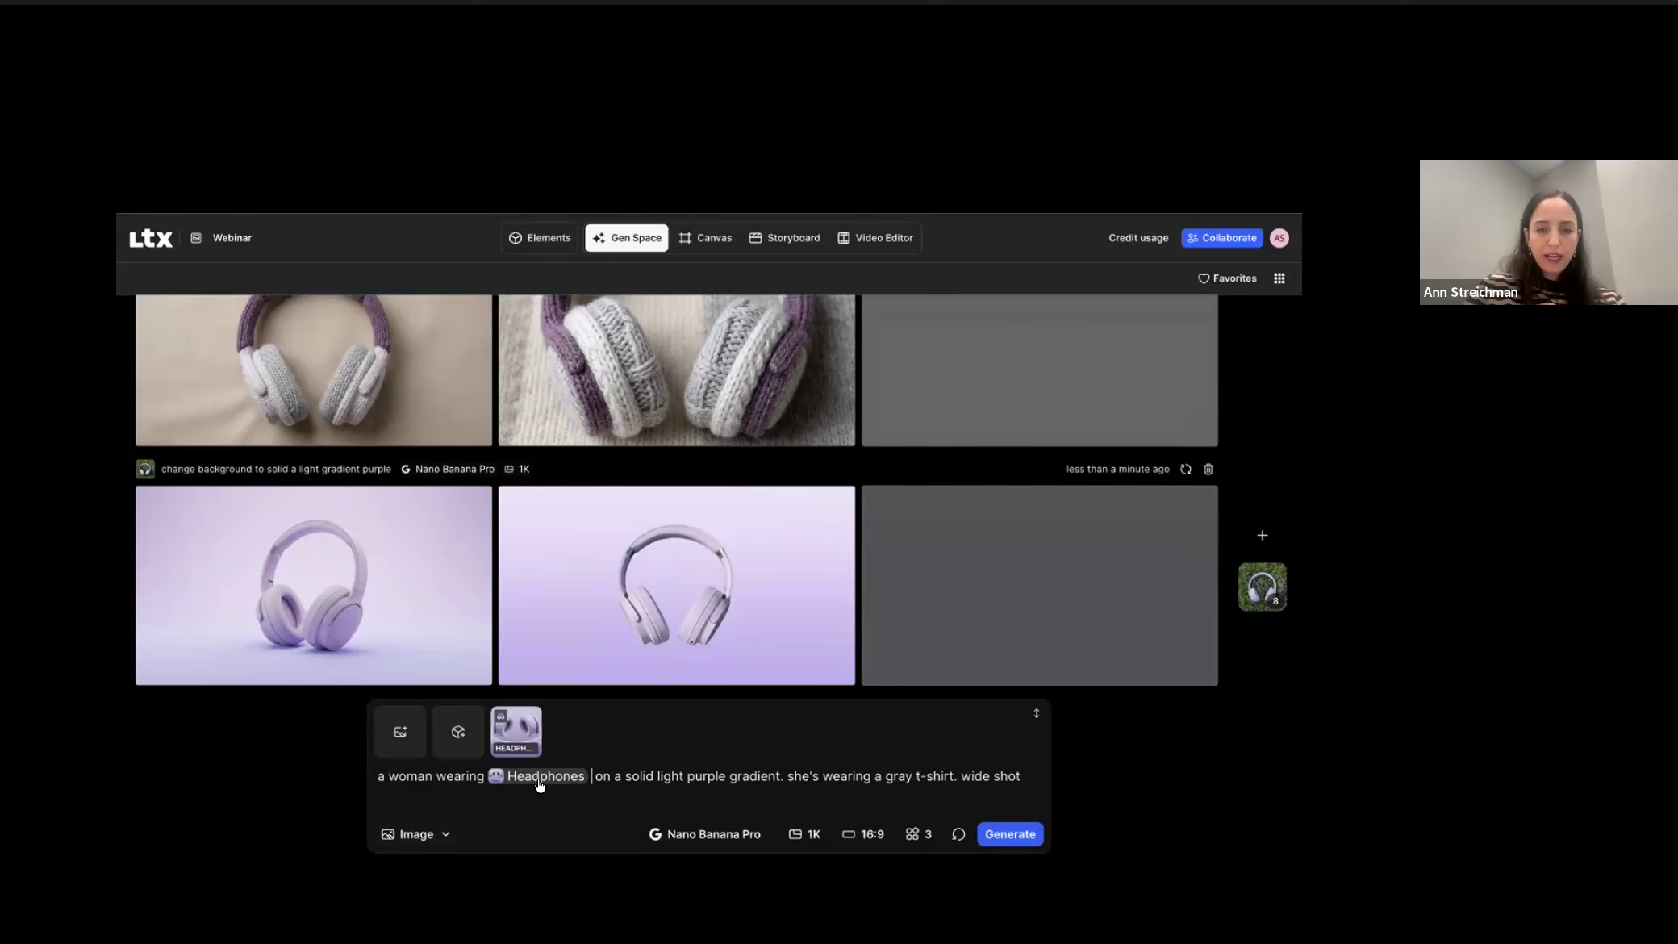
# Step: Mark the second purple-gradient headphones image as a favorite, and generate the images of the woman wearing headphones
pyautogui.moveTo(540, 785)
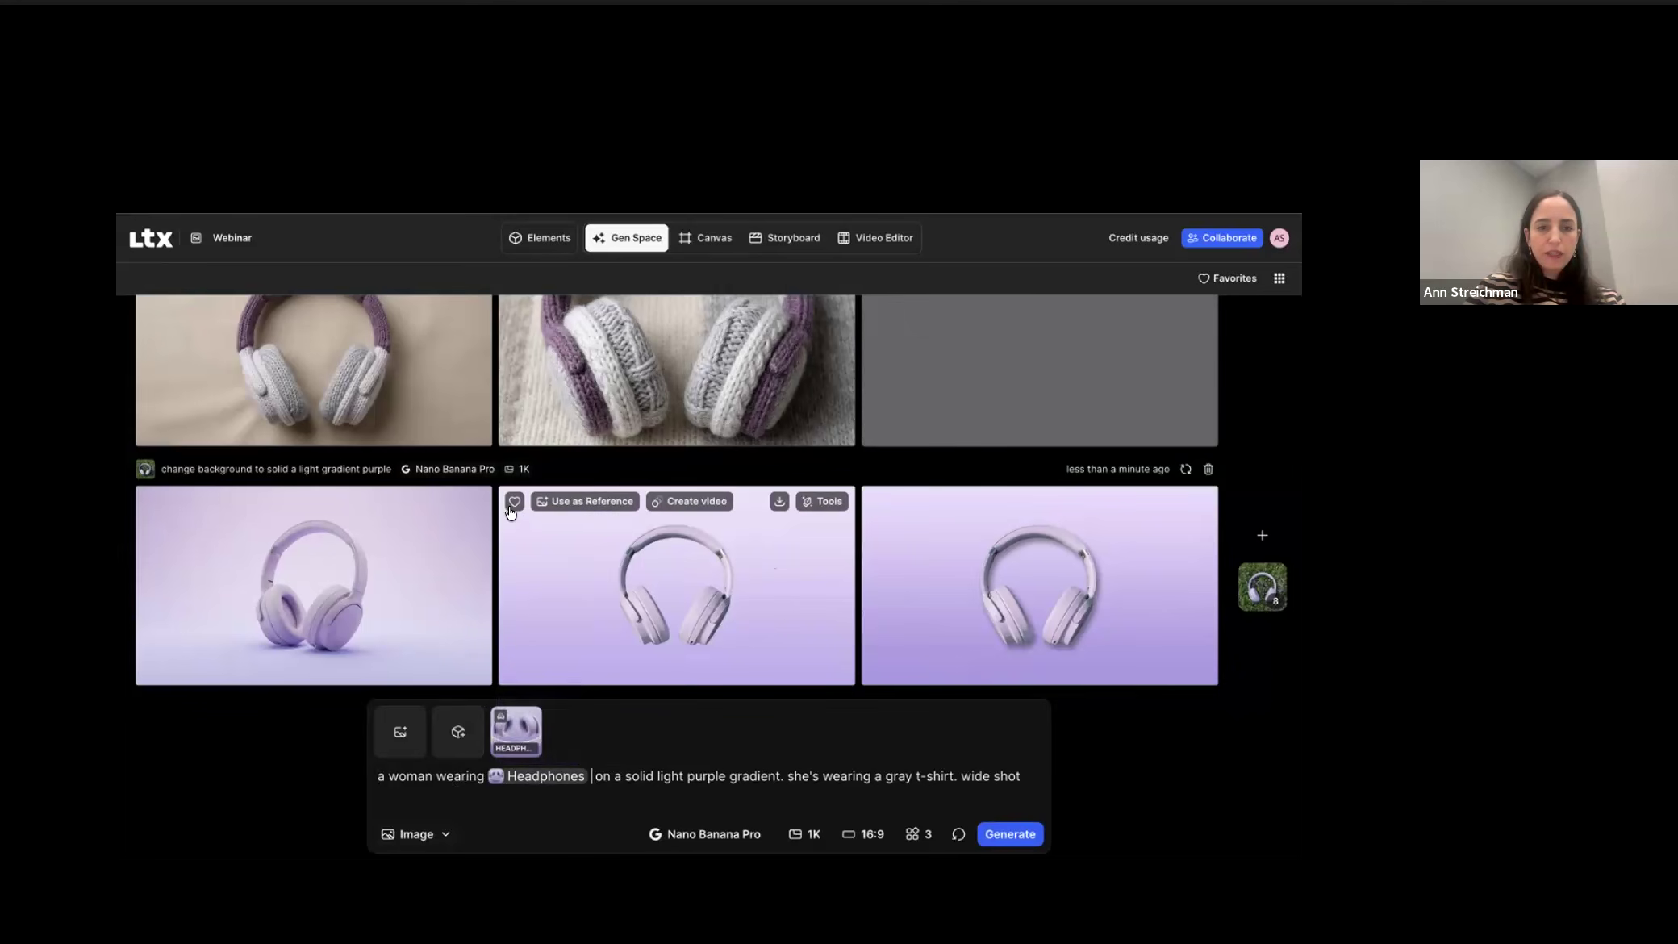
pyautogui.click(514, 502)
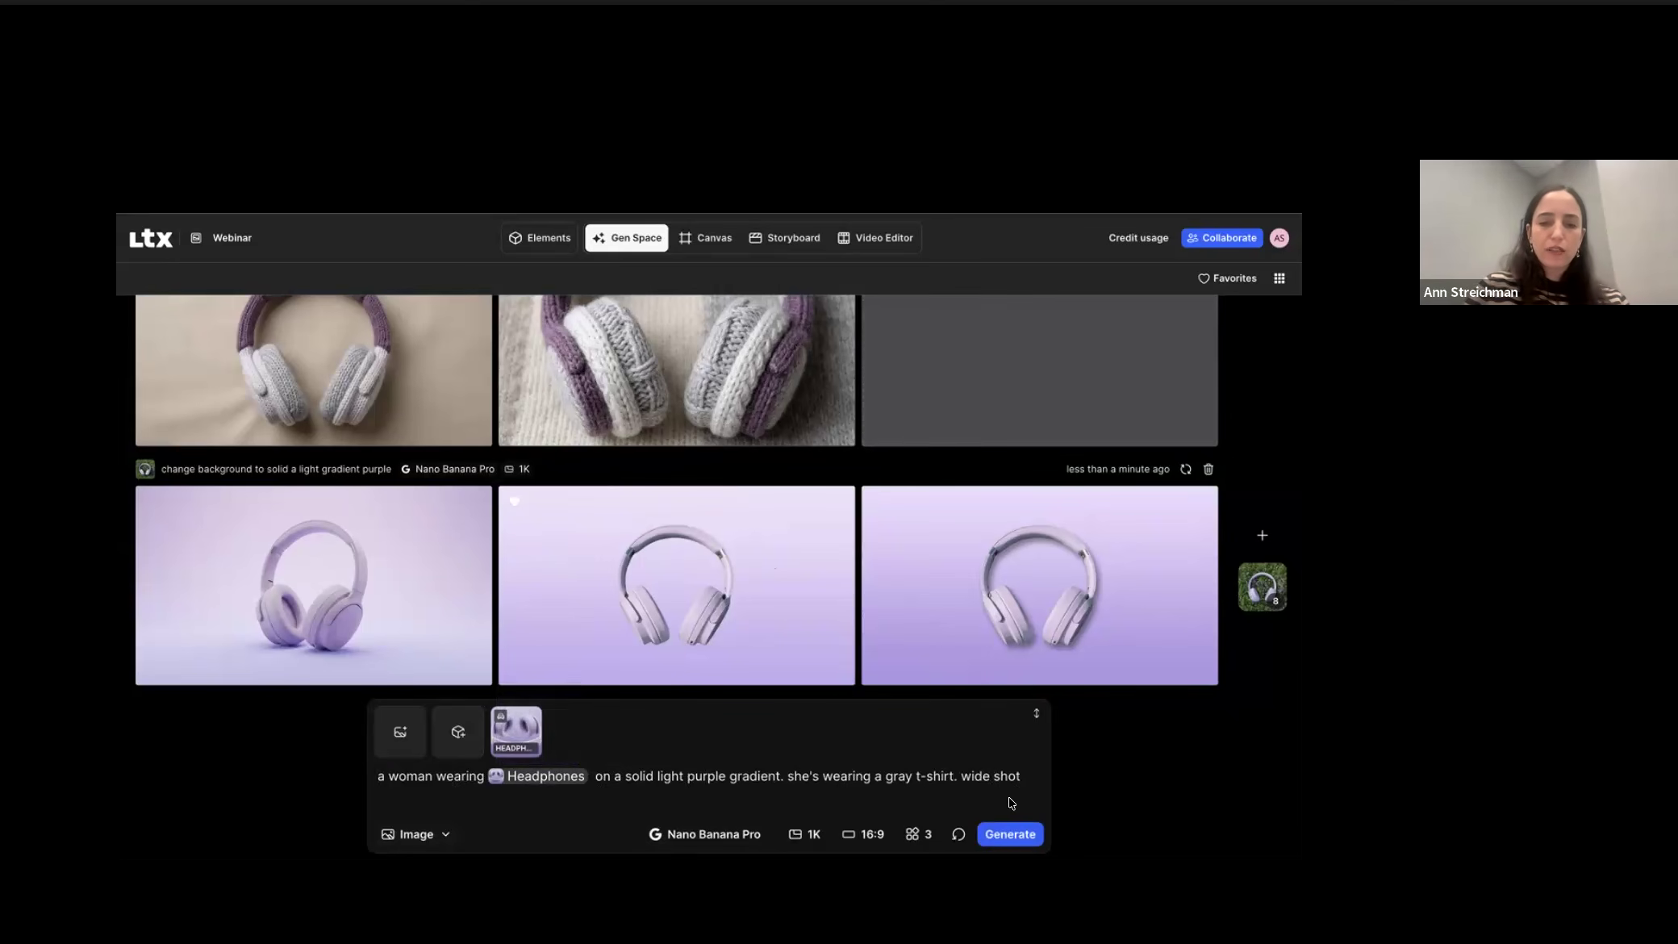
pyautogui.click(1025, 834)
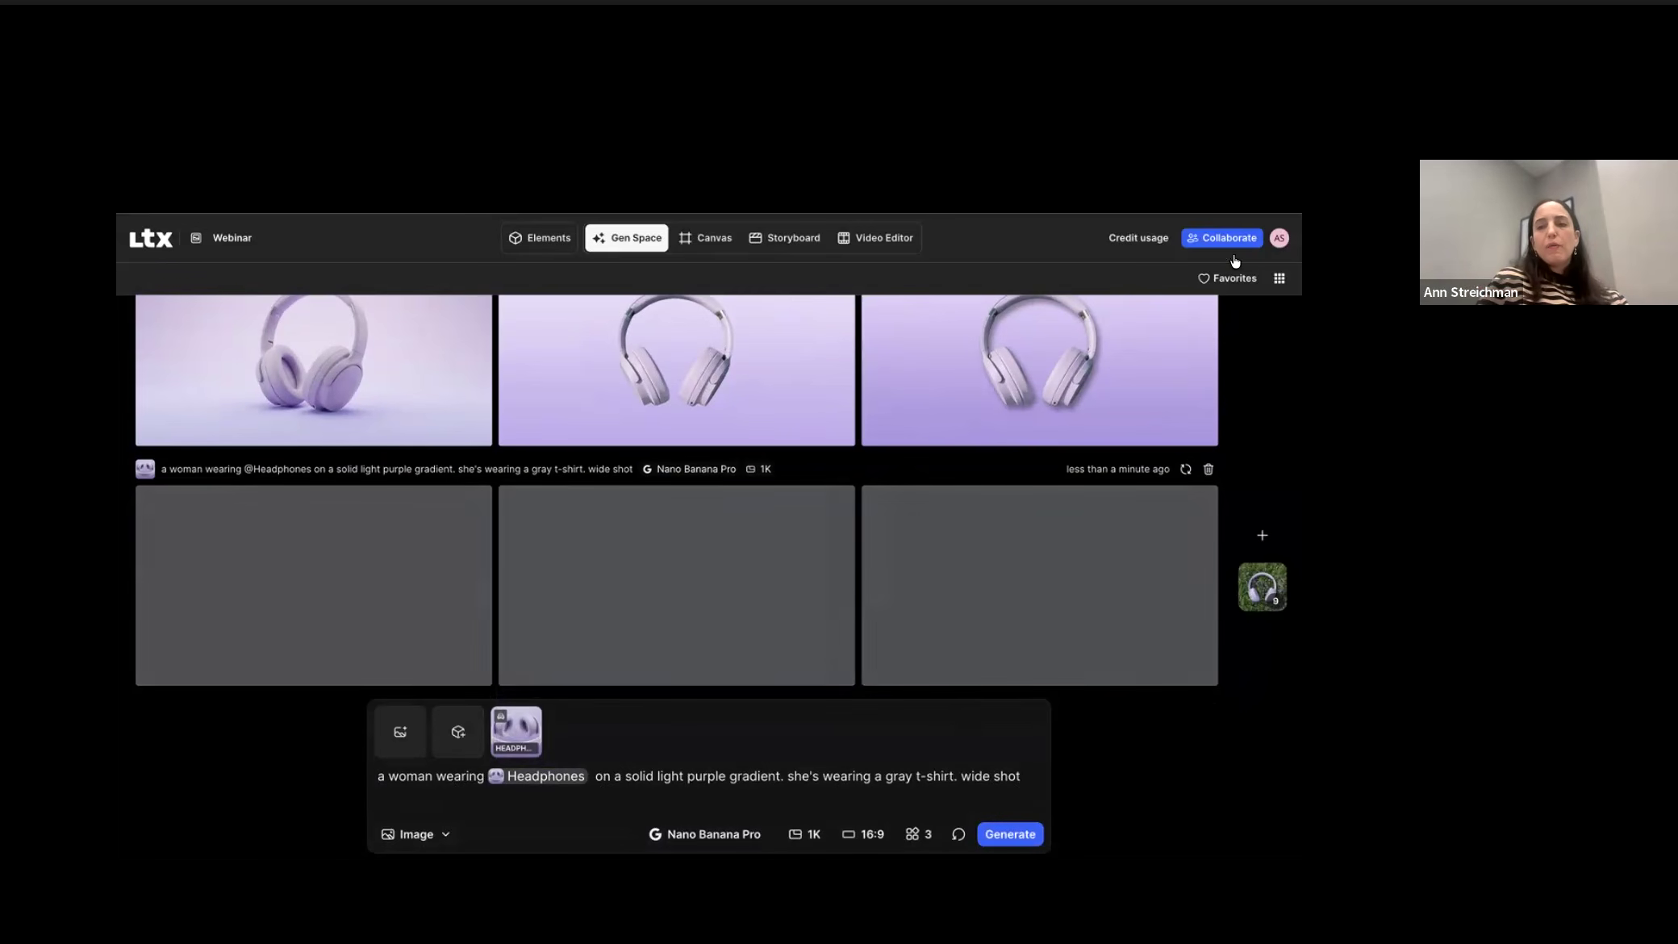
# Step: Review the images marked as favorites, and return to the full list of generations
pyautogui.click(1224, 279)
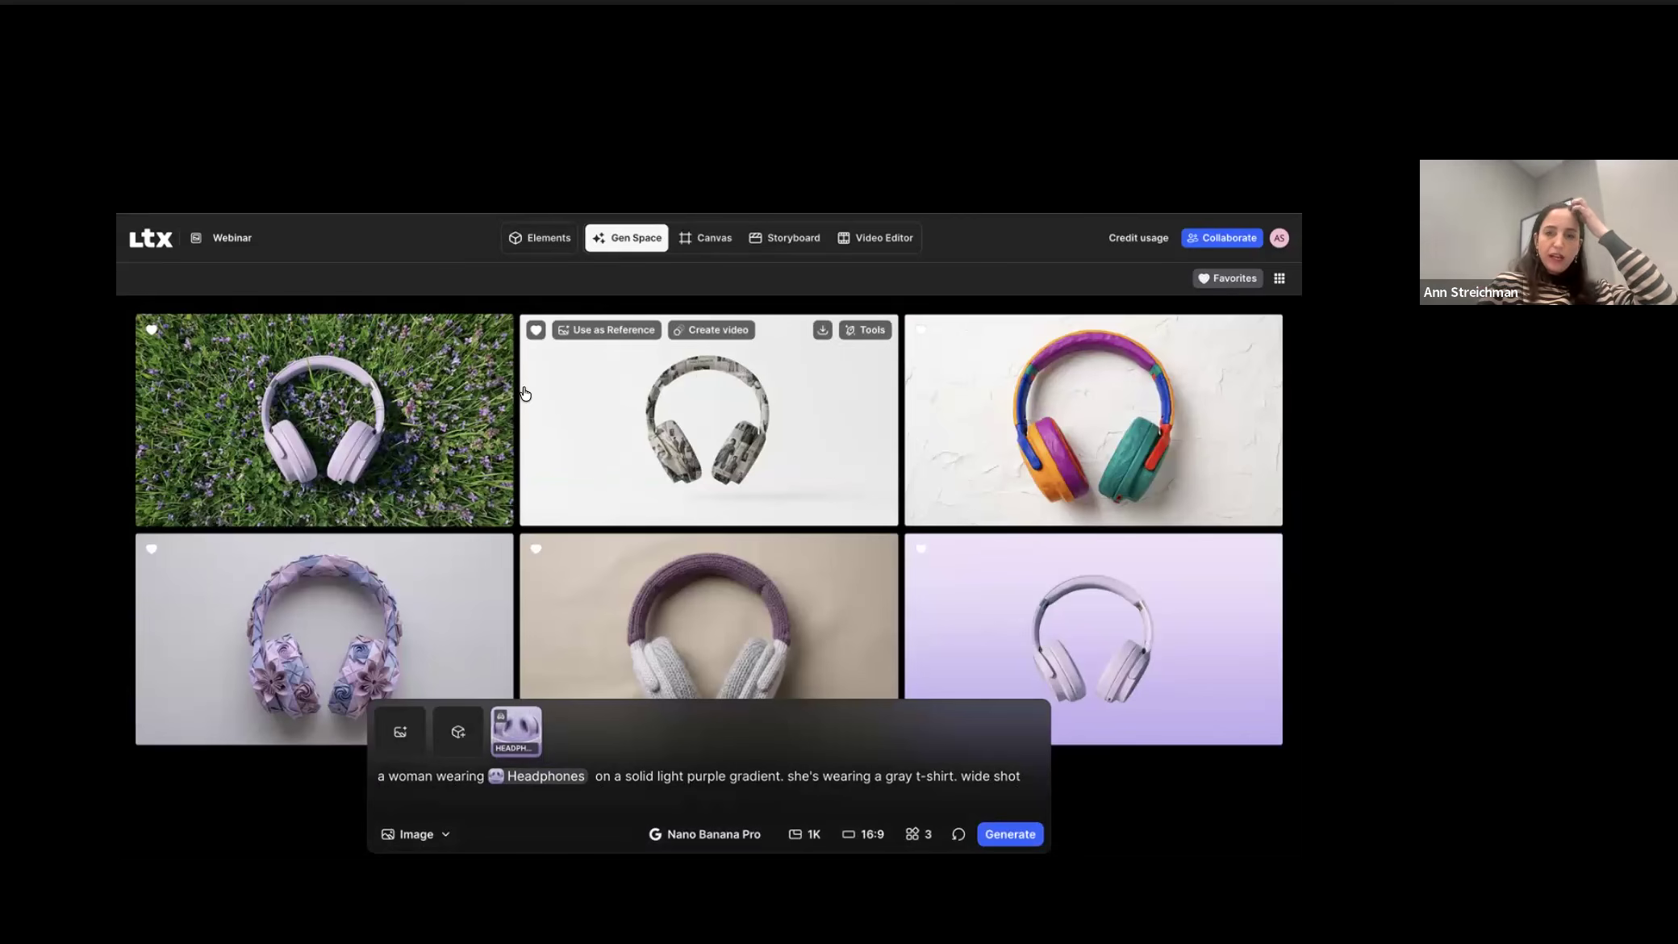
pyautogui.scroll(-2, 1049, 622)
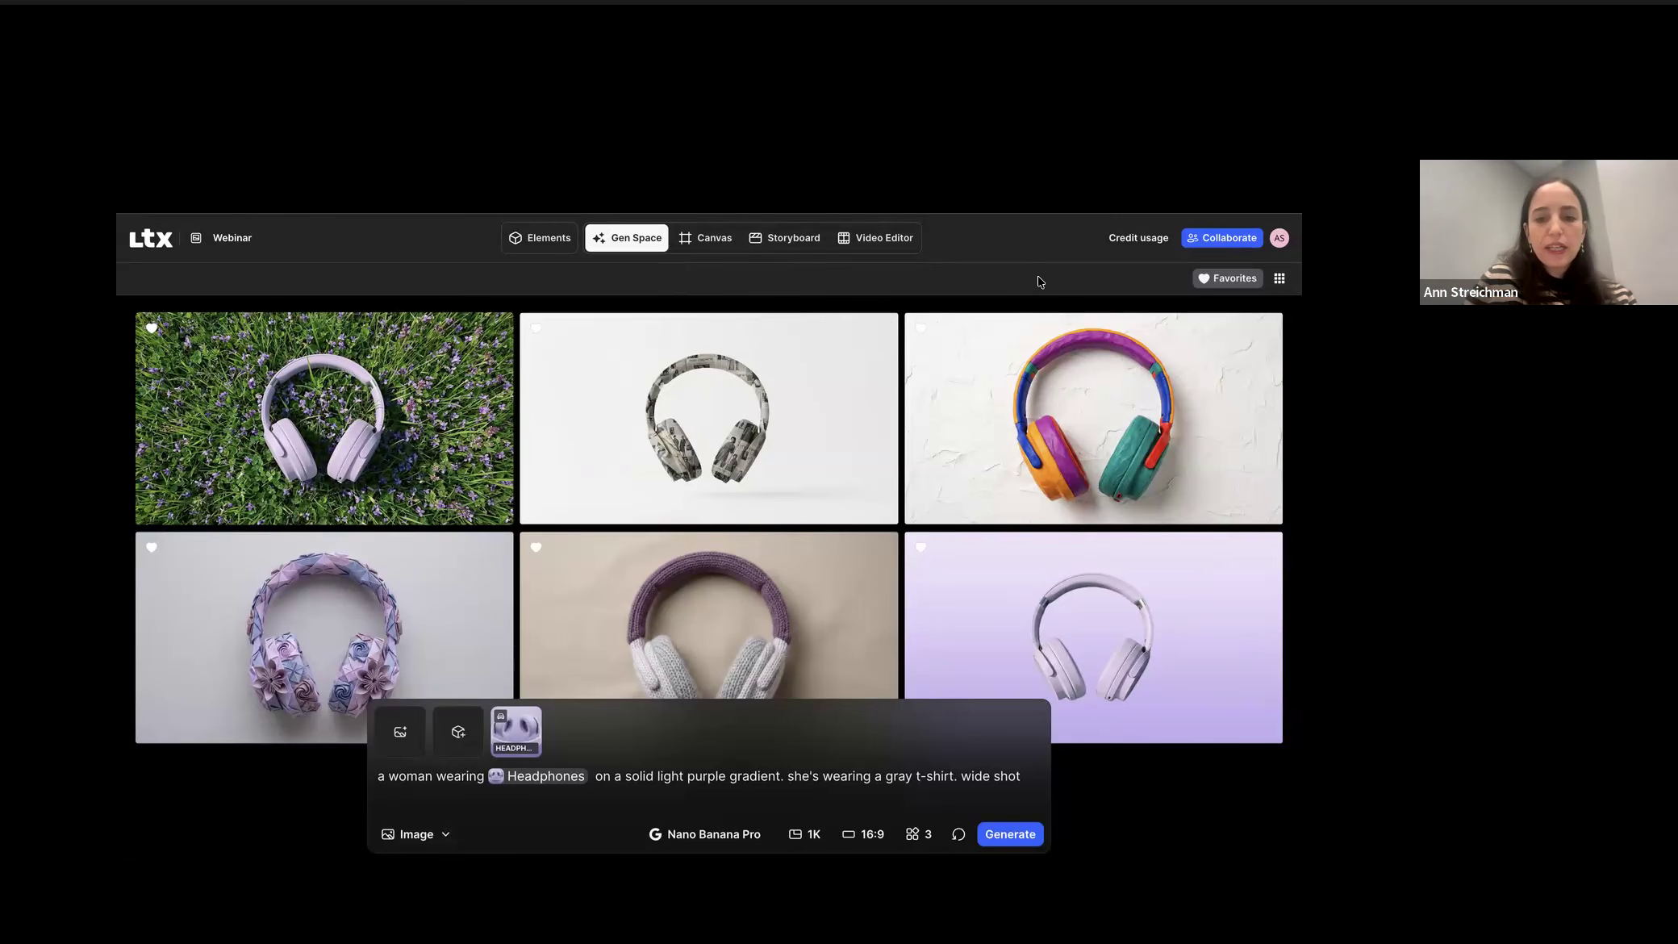
pyautogui.click(1218, 279)
# Step: Mark the third image of the woman wearing headphones as a favorite, and clear the prompt with its Headphones element
pyautogui.scroll(-15, 799, 516)
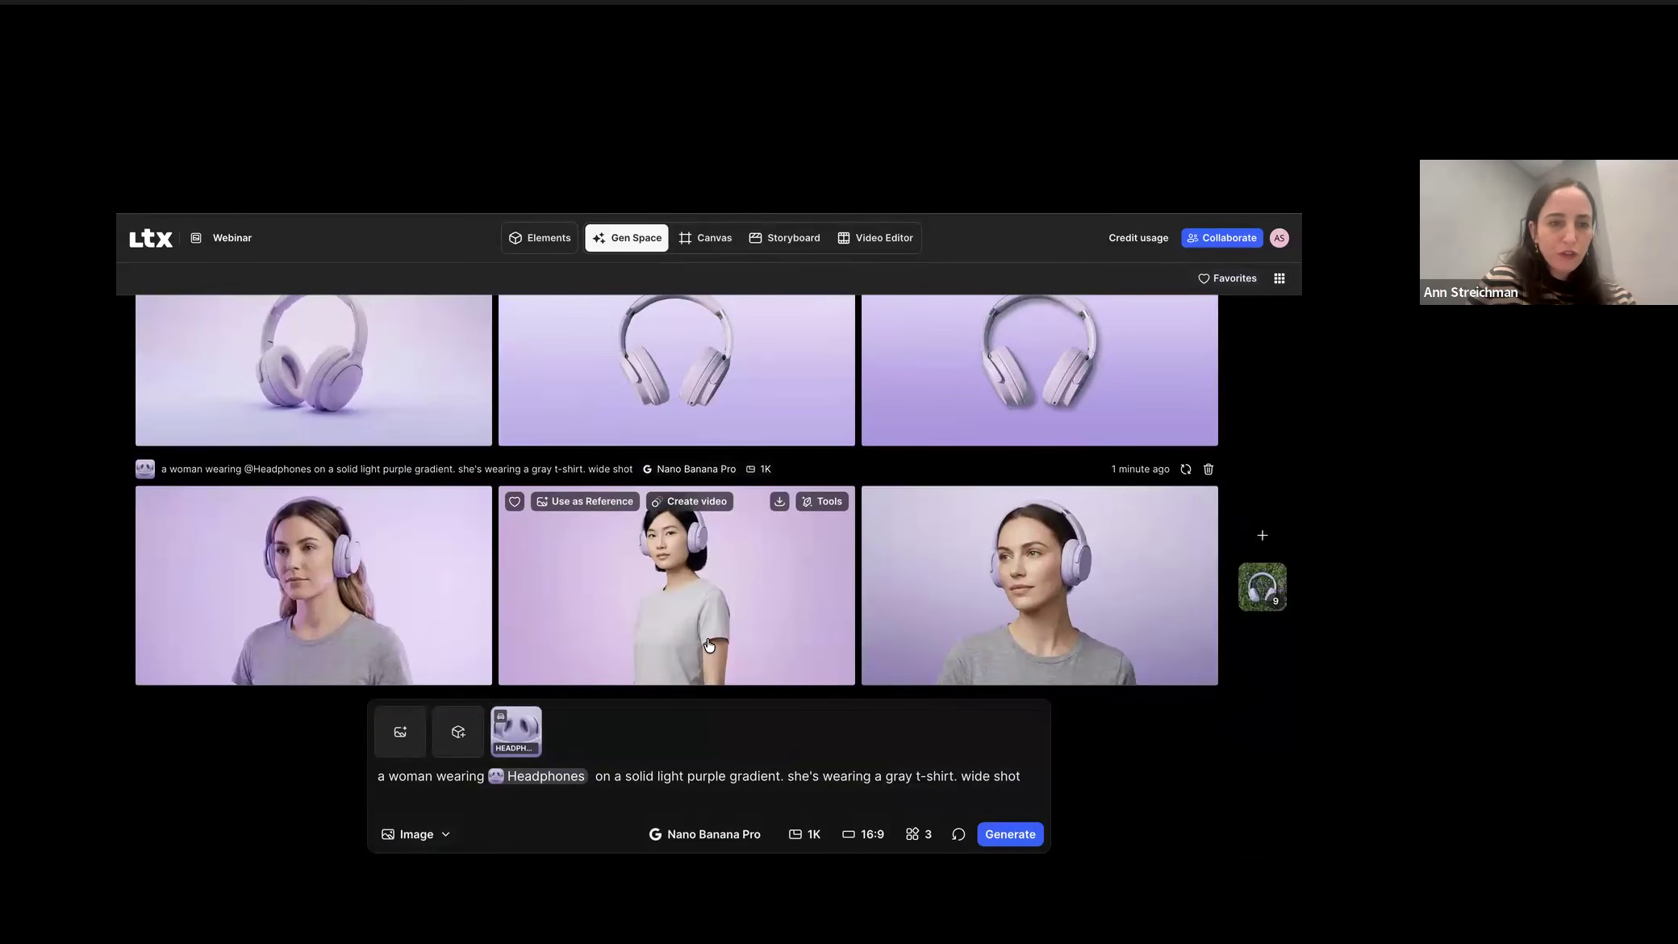
pyautogui.moveTo(1085, 548)
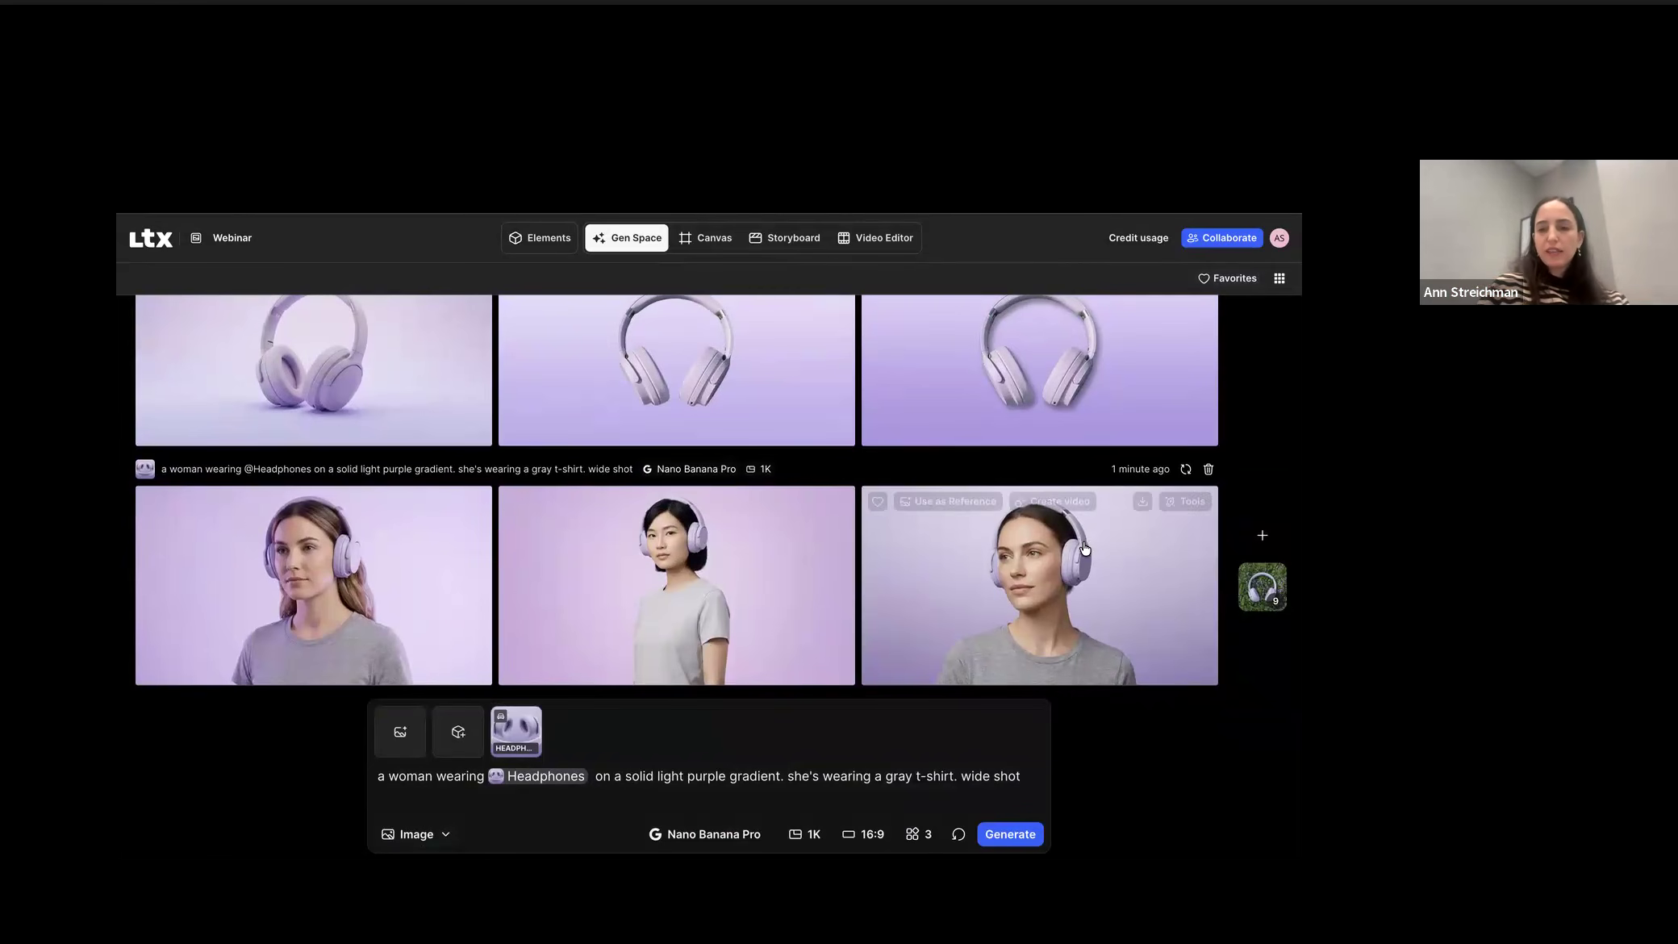
pyautogui.click(878, 503)
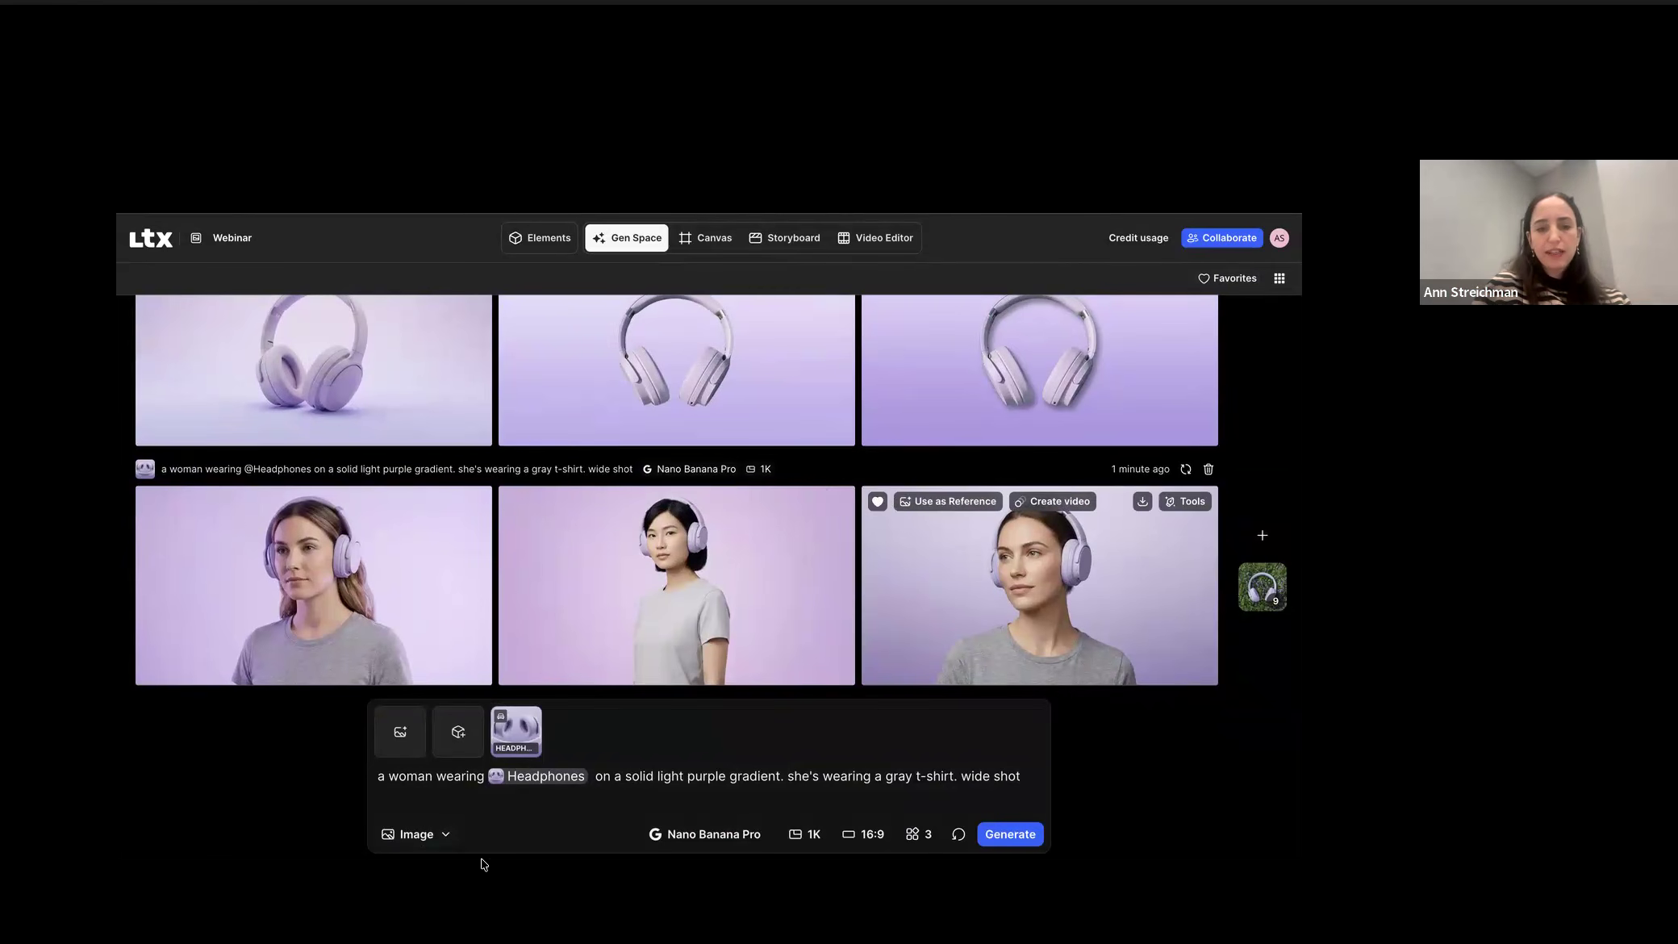
pyautogui.tripleClick(745, 773)
pyautogui.press('BackSpace')
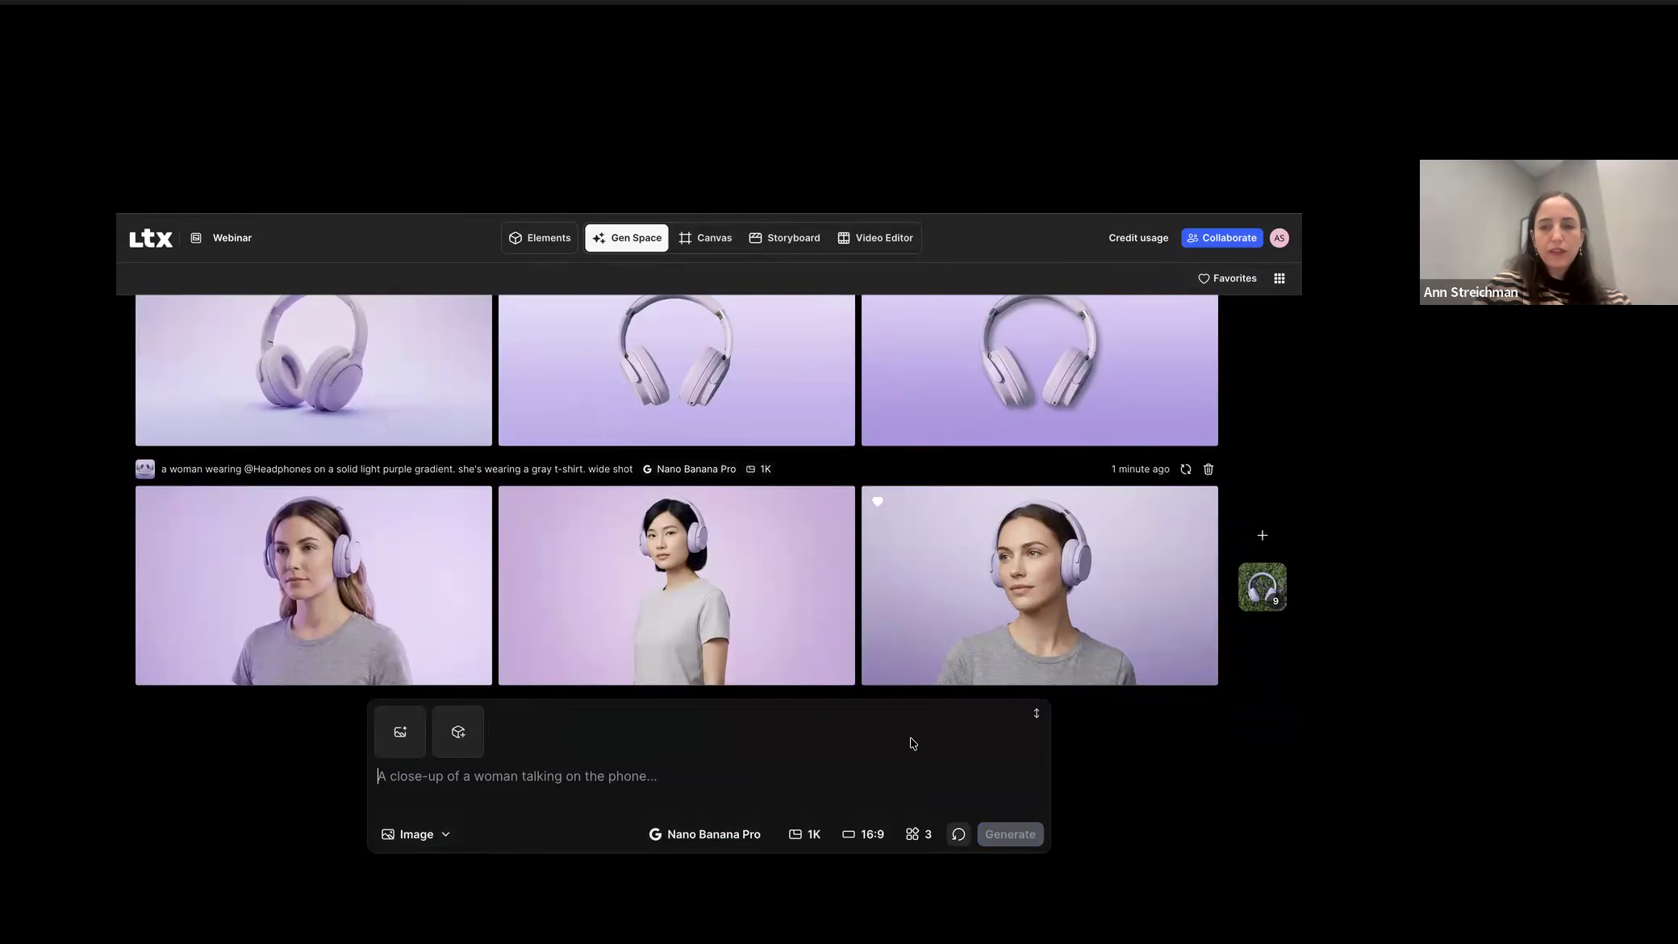
# Step: Start a blank storyboard and add three more shots to Scene 1 for a total of four
pyautogui.click(808, 245)
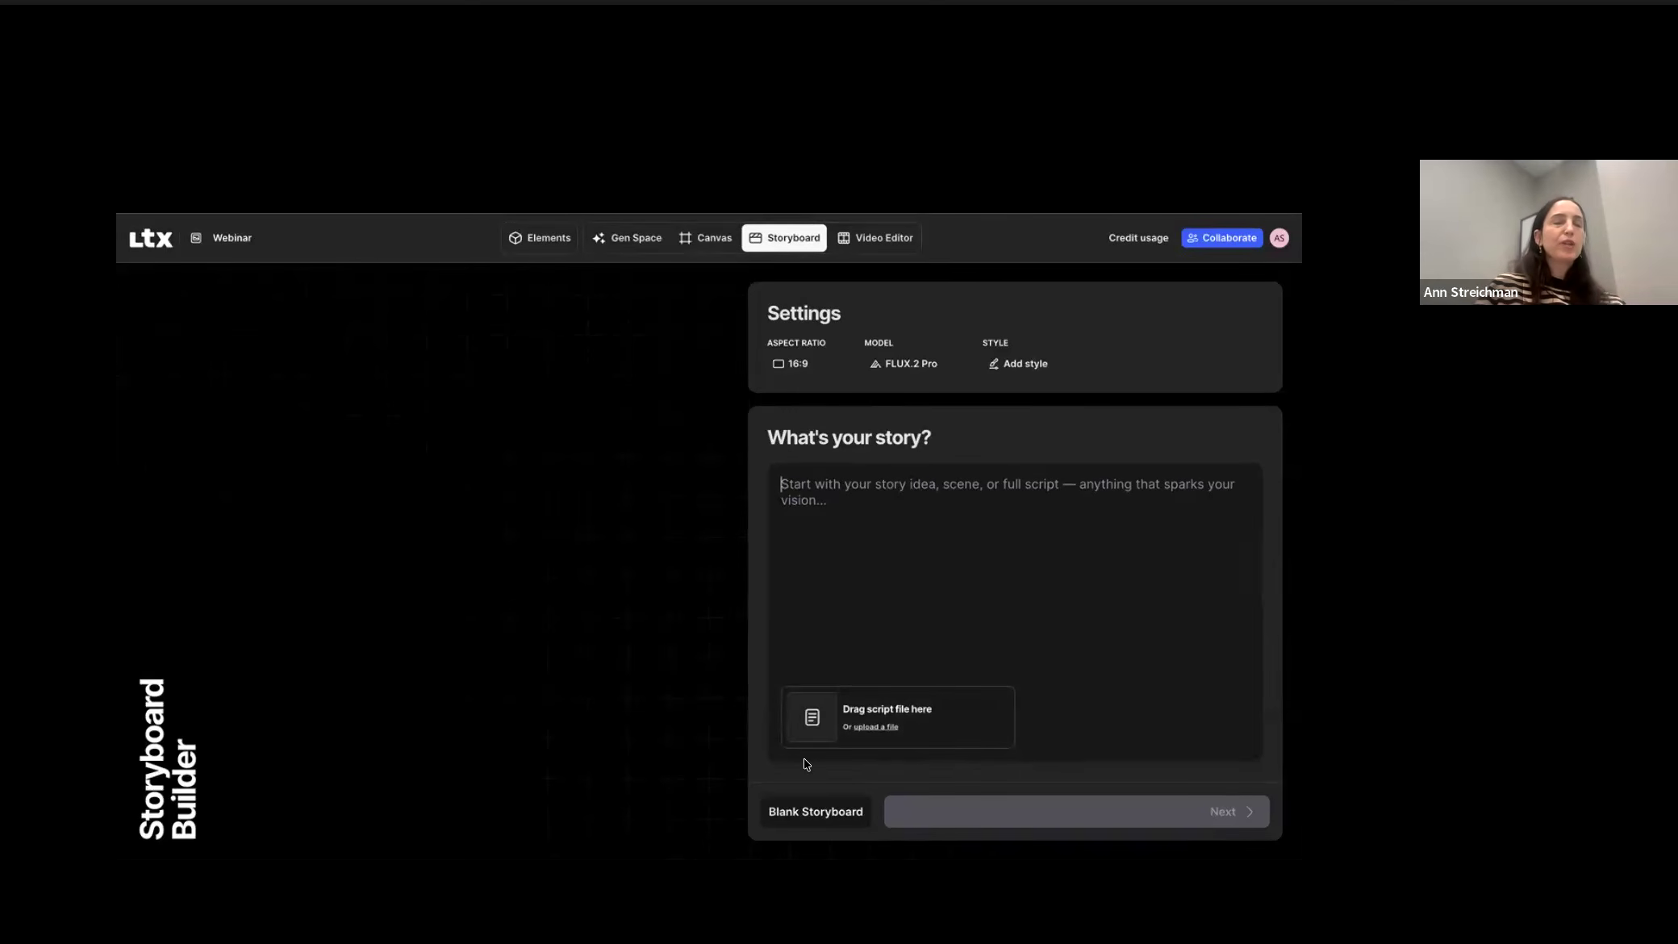
pyautogui.click(809, 816)
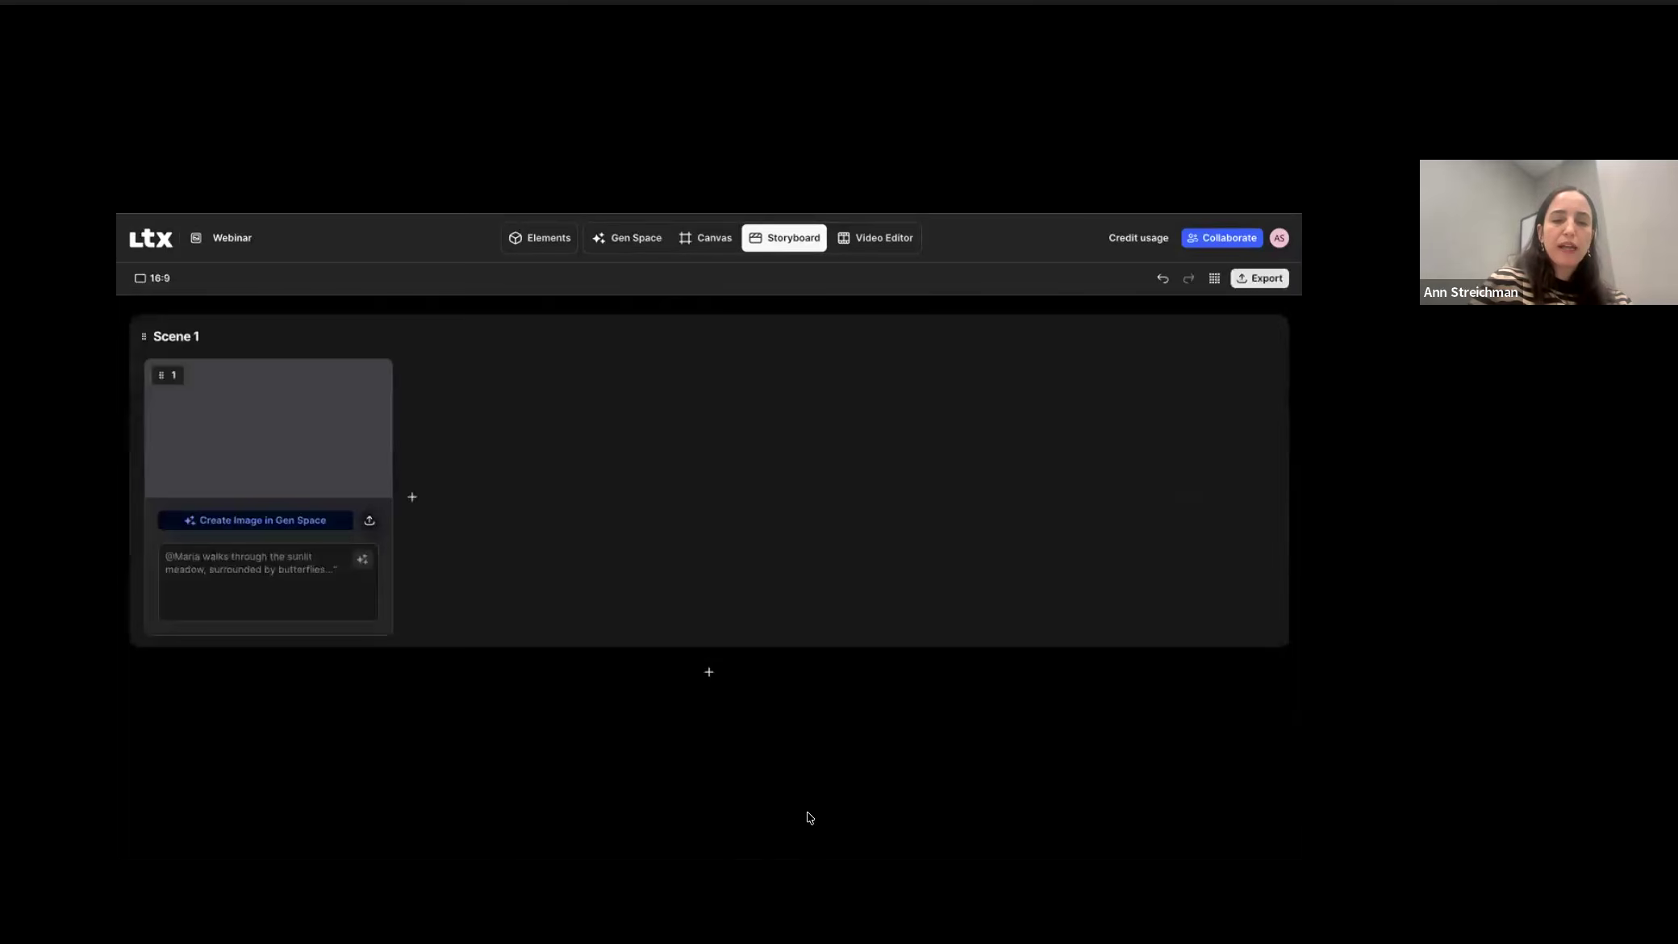
pyautogui.click(413, 497)
pyautogui.click(676, 497)
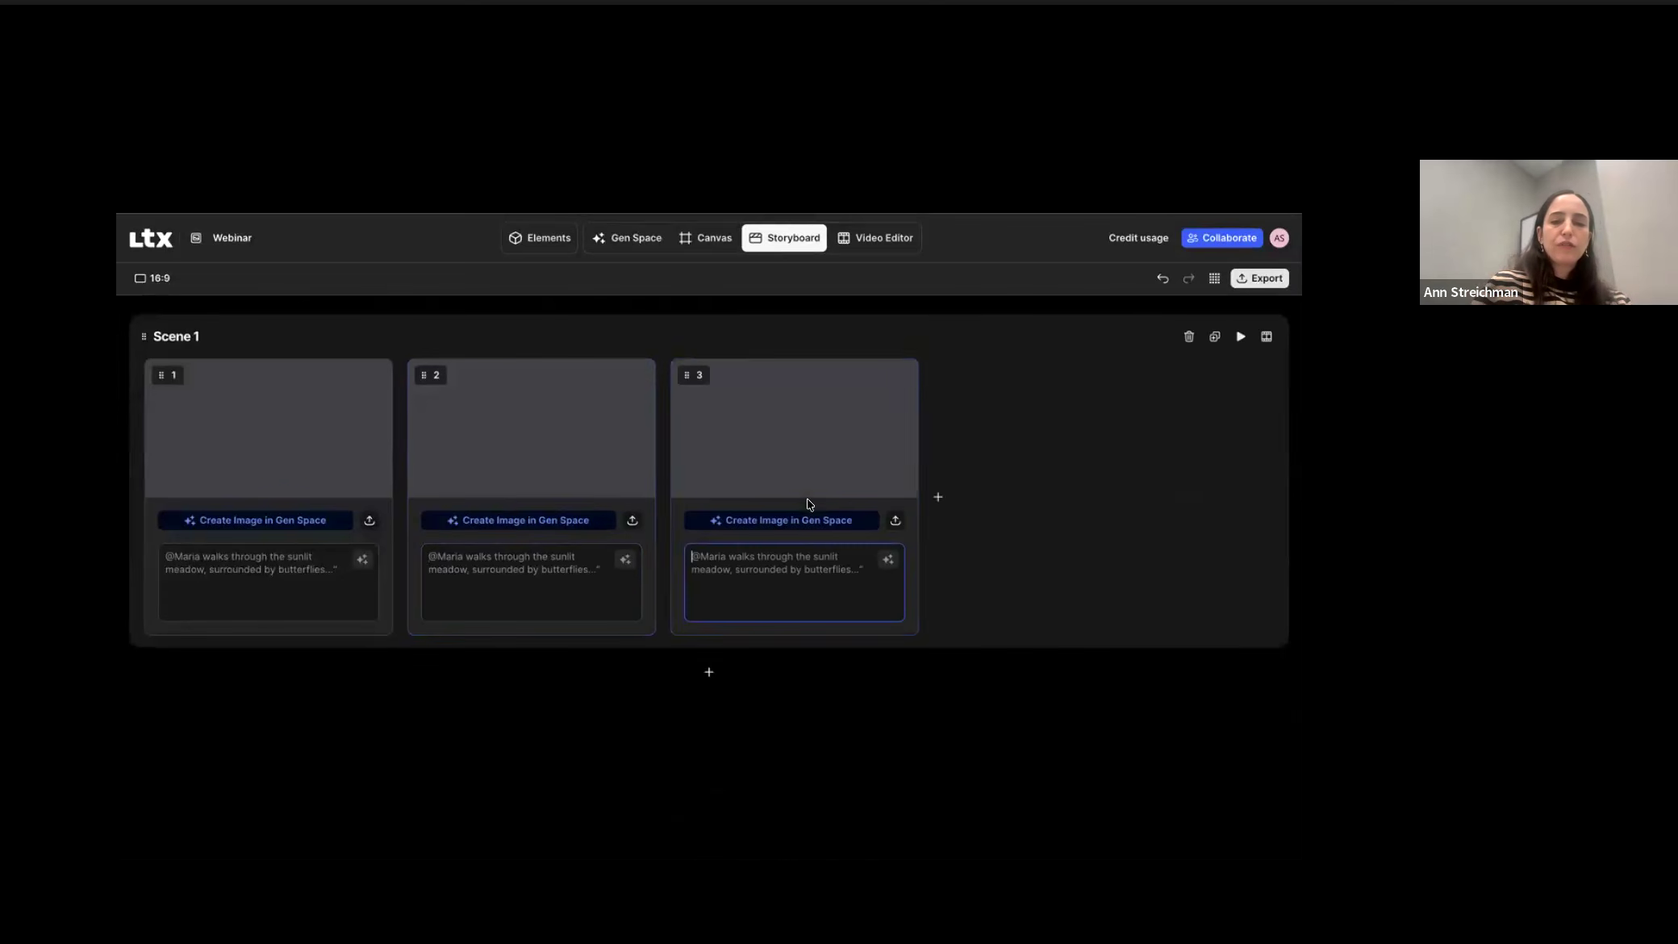
pyautogui.click(939, 498)
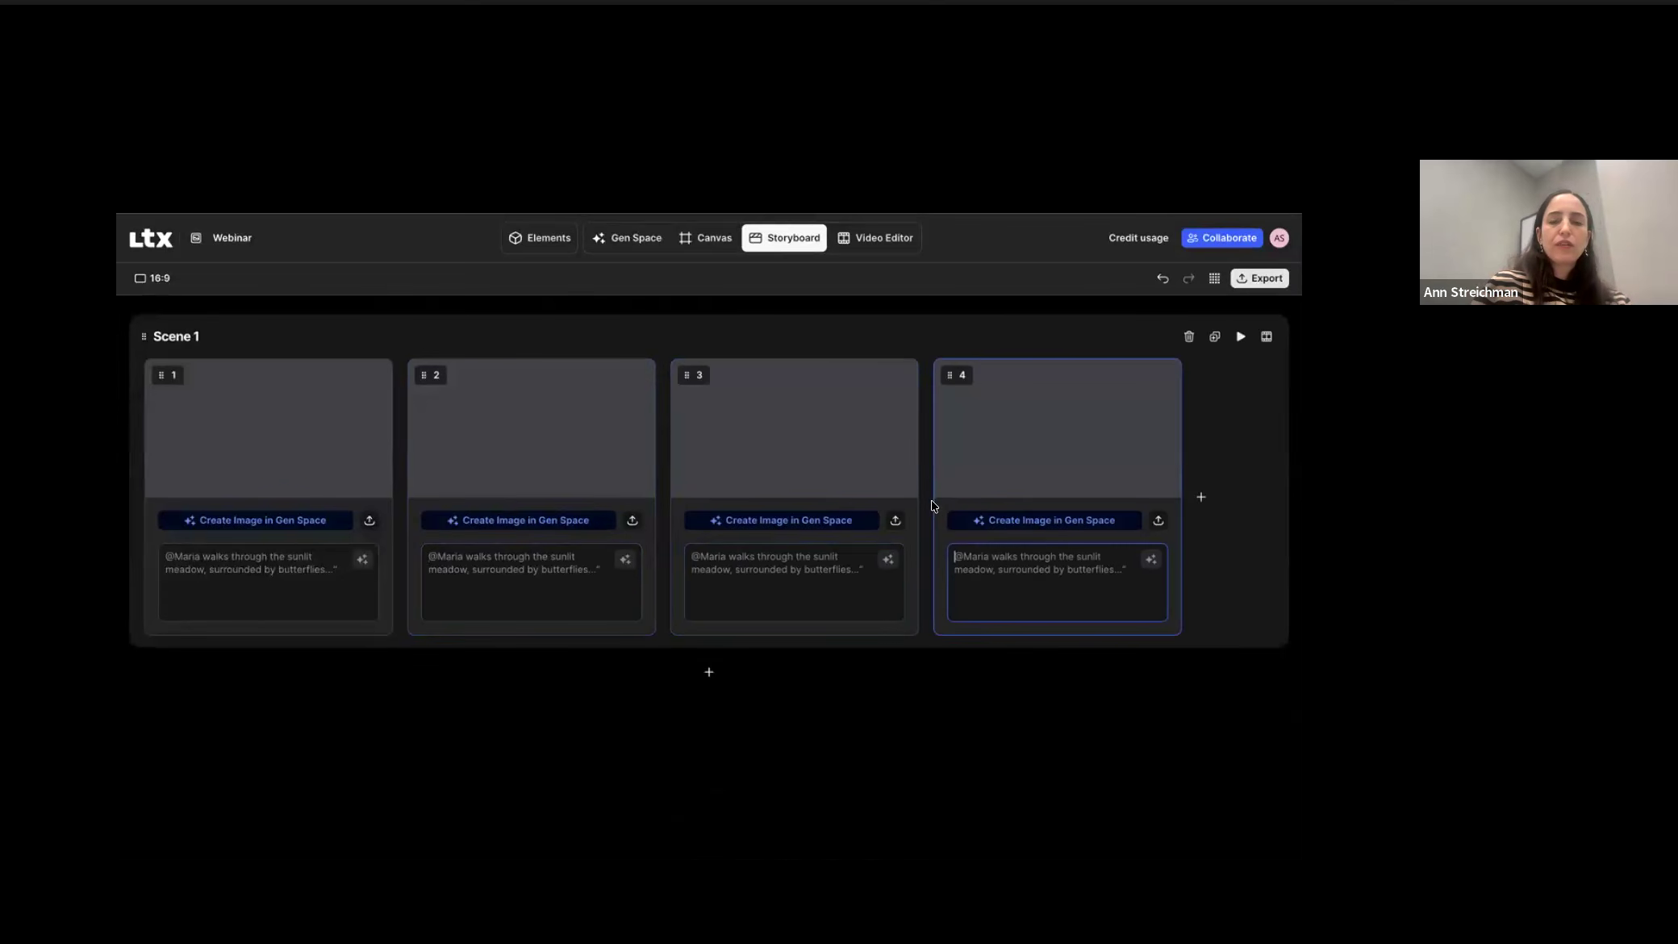
# Step: Open image creation in Gen Space from the first shot, and add a fifth shot to Scene 1
pyautogui.click(272, 522)
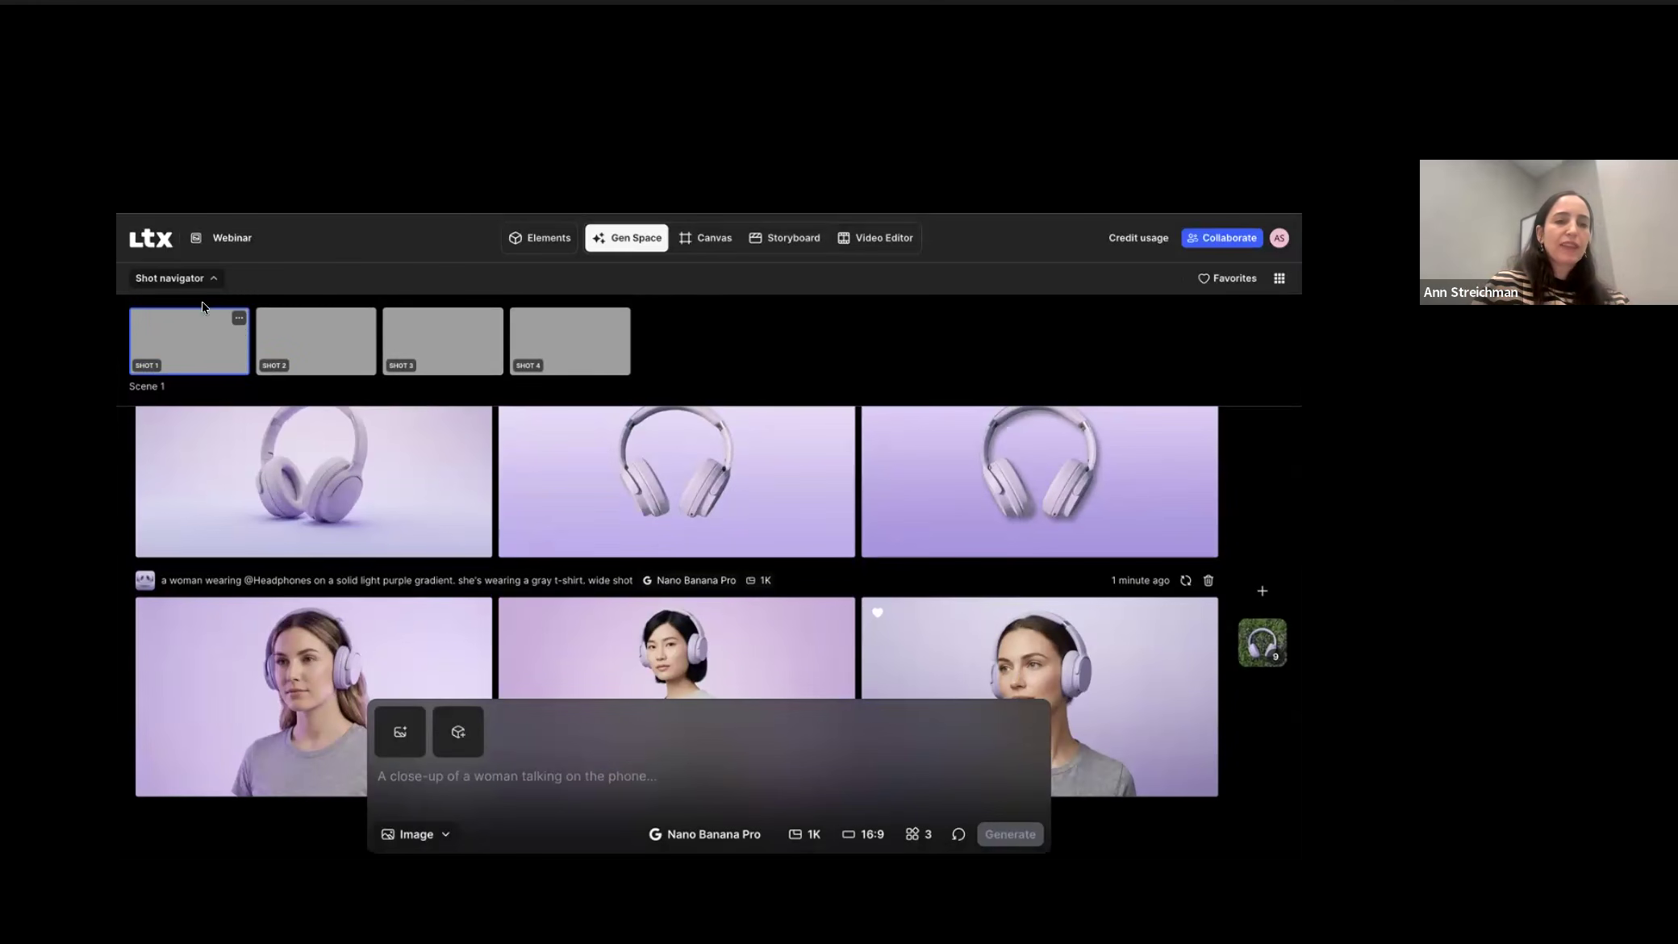
pyautogui.click(639, 342)
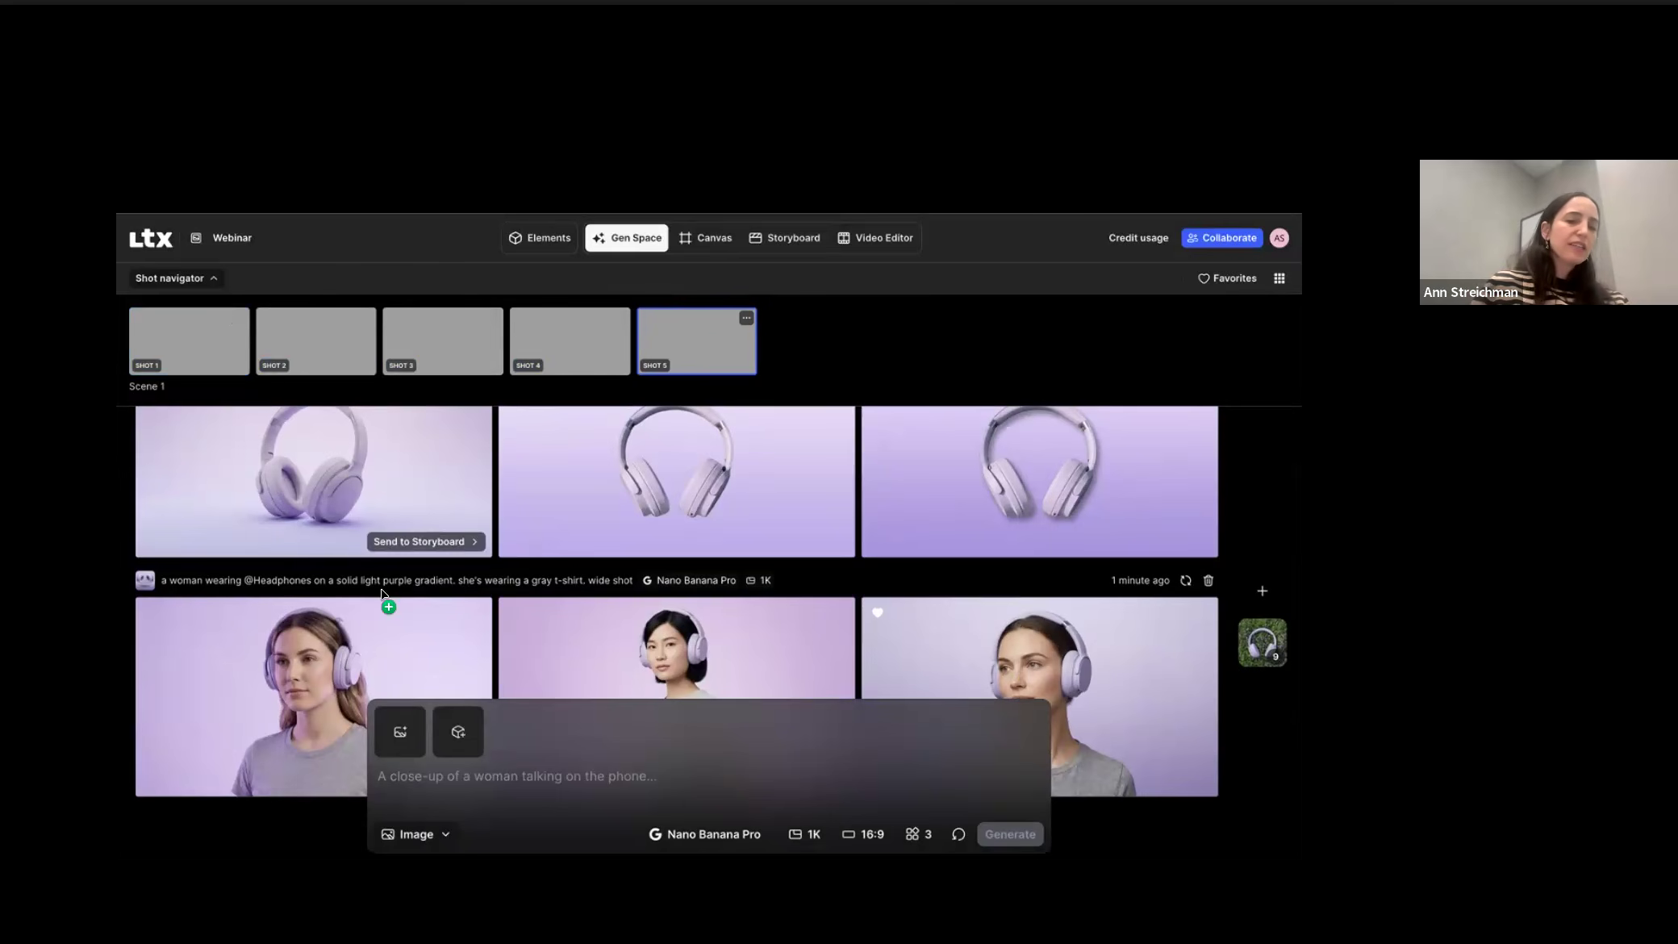
# Step: Show only the favorited images, and send the purple-gradient headphones image to Shot 1 of Scene 1
pyautogui.click(1211, 280)
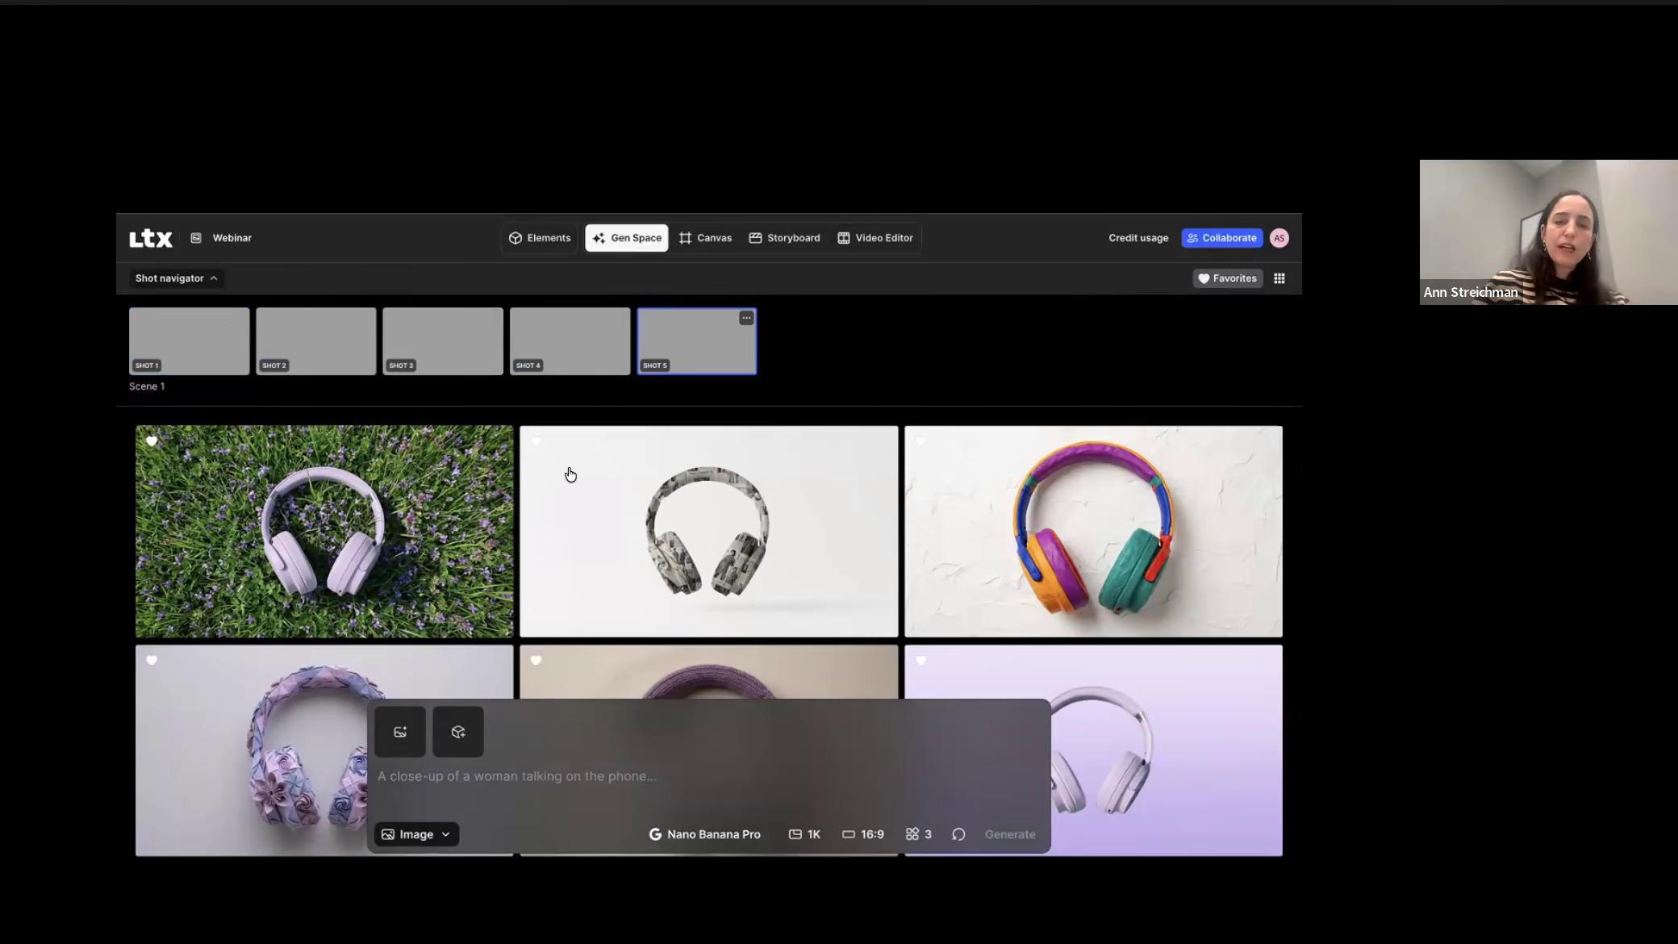
pyautogui.scroll(-3, 387, 507)
pyautogui.scroll(1, 388, 507)
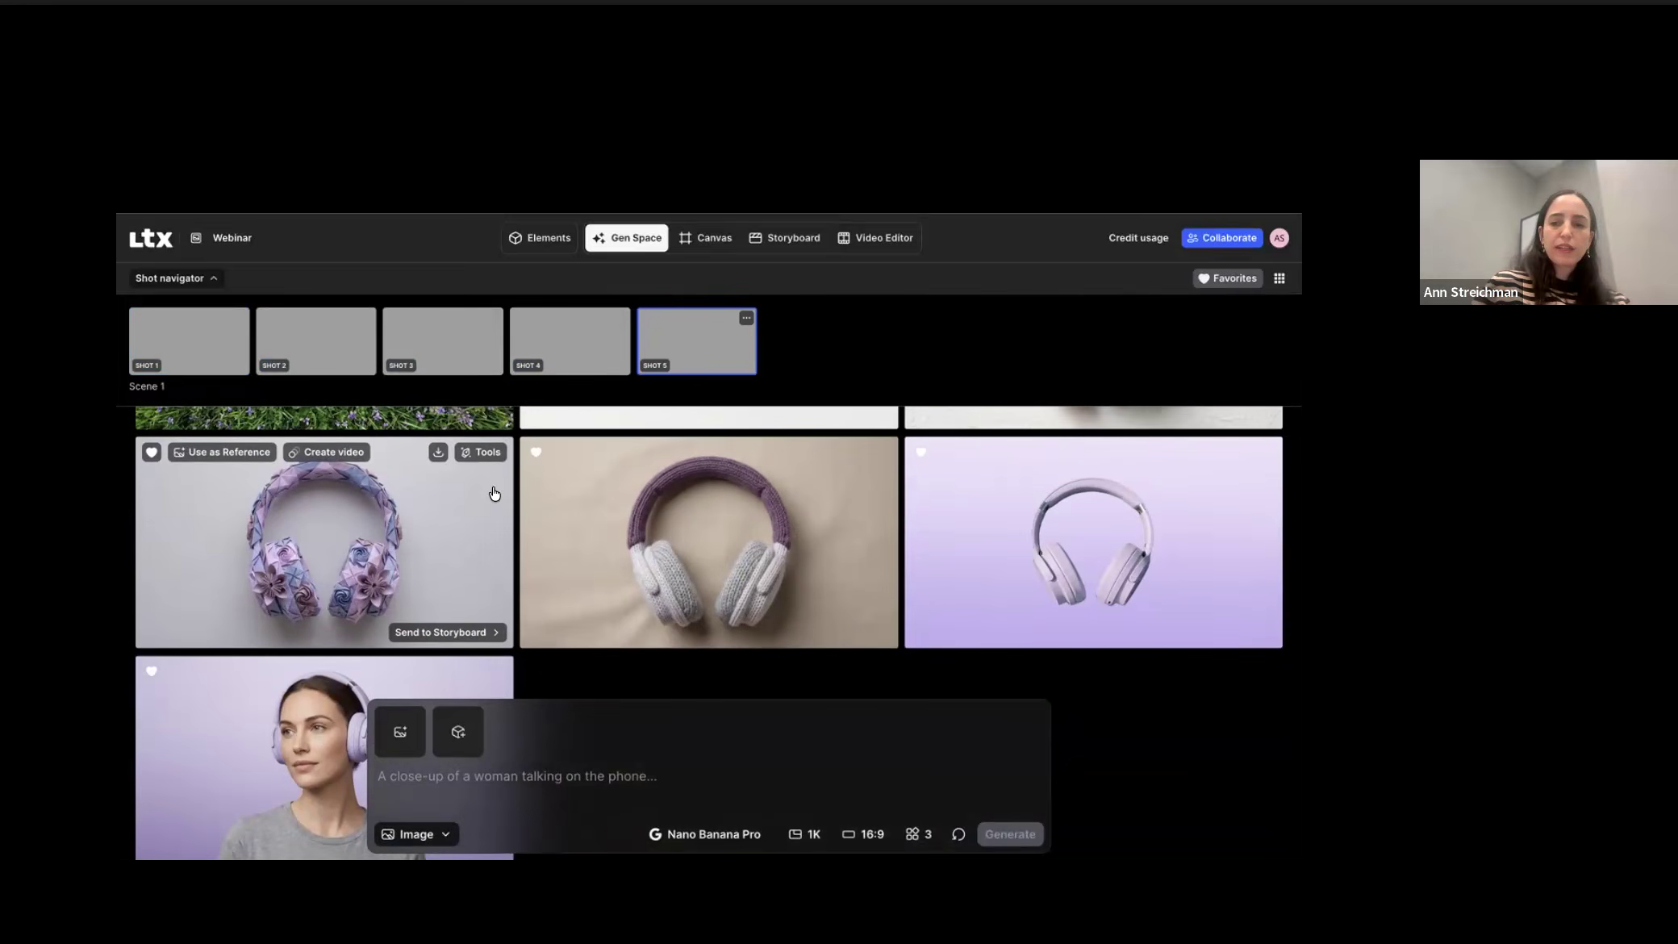
pyautogui.click(1177, 636)
pyautogui.moveTo(1126, 633)
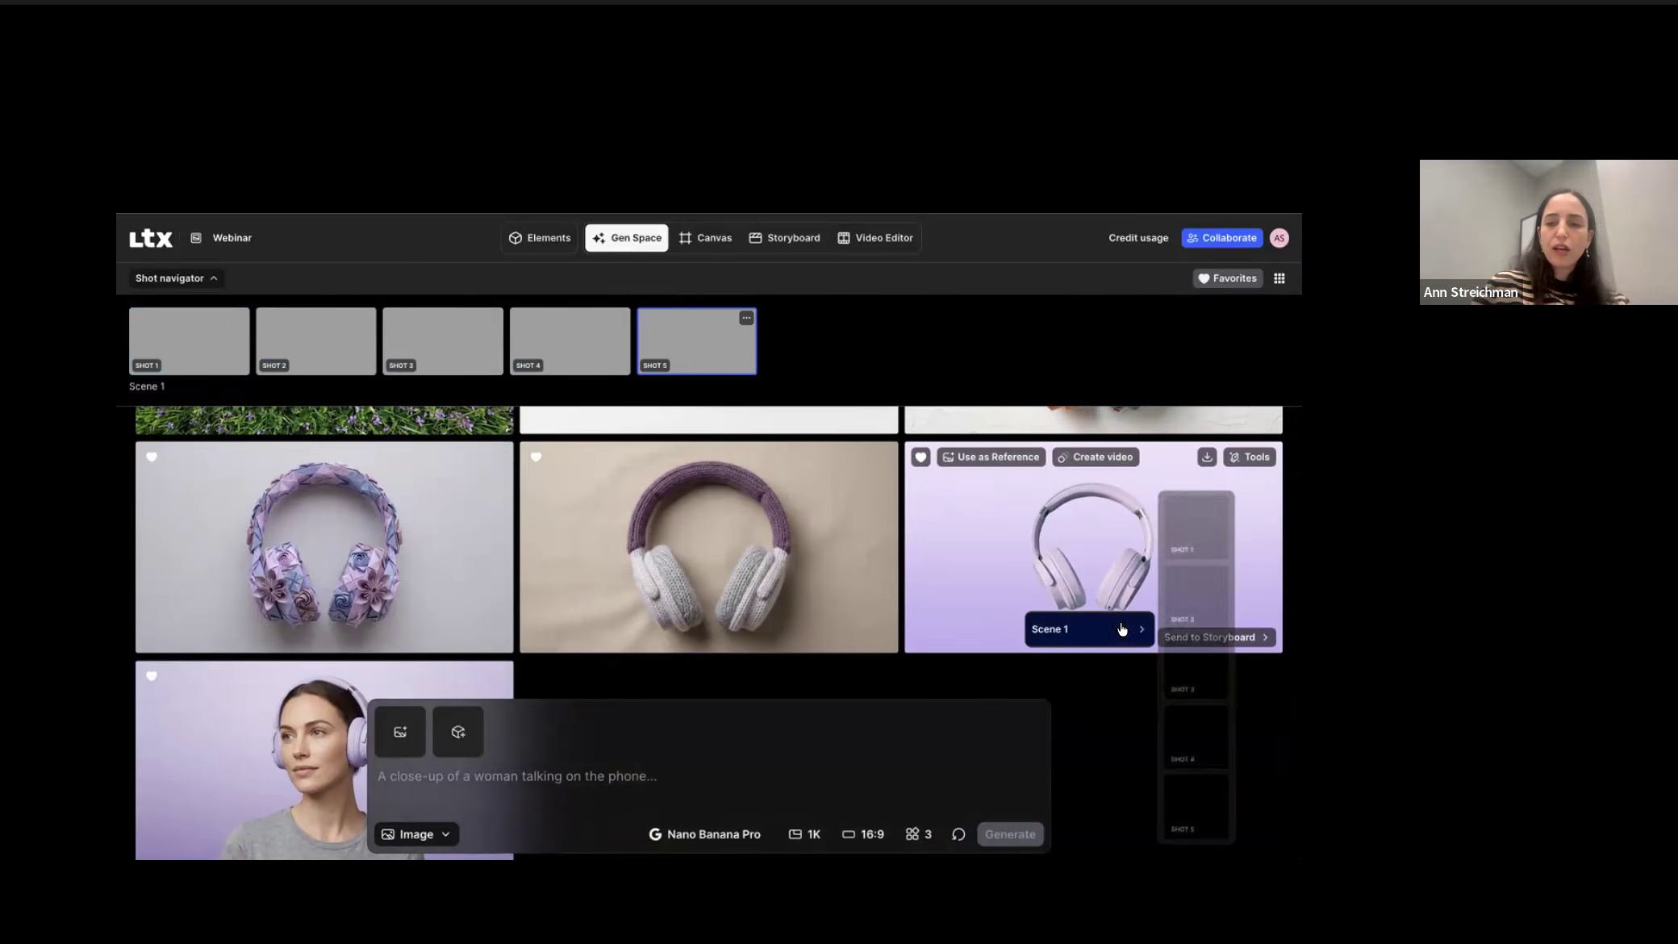
pyautogui.click(1187, 545)
# Step: Send the favorited image of headphones on flowering grass to Shot 2 of Scene 1
pyautogui.scroll(2, 887, 646)
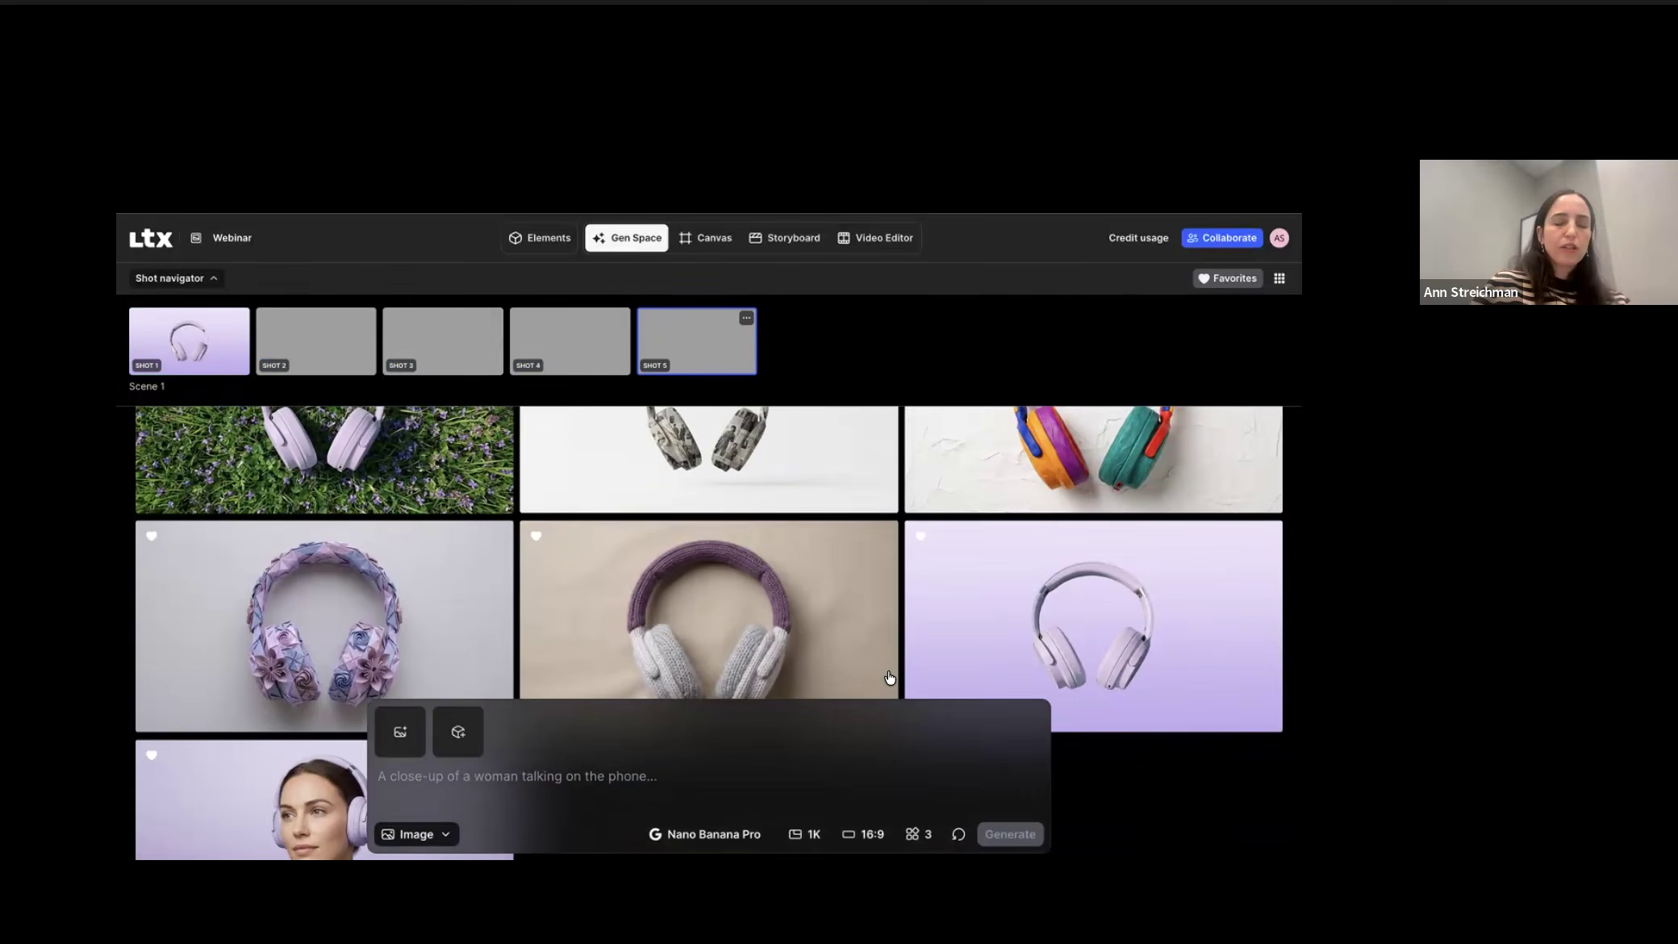
pyautogui.click(444, 570)
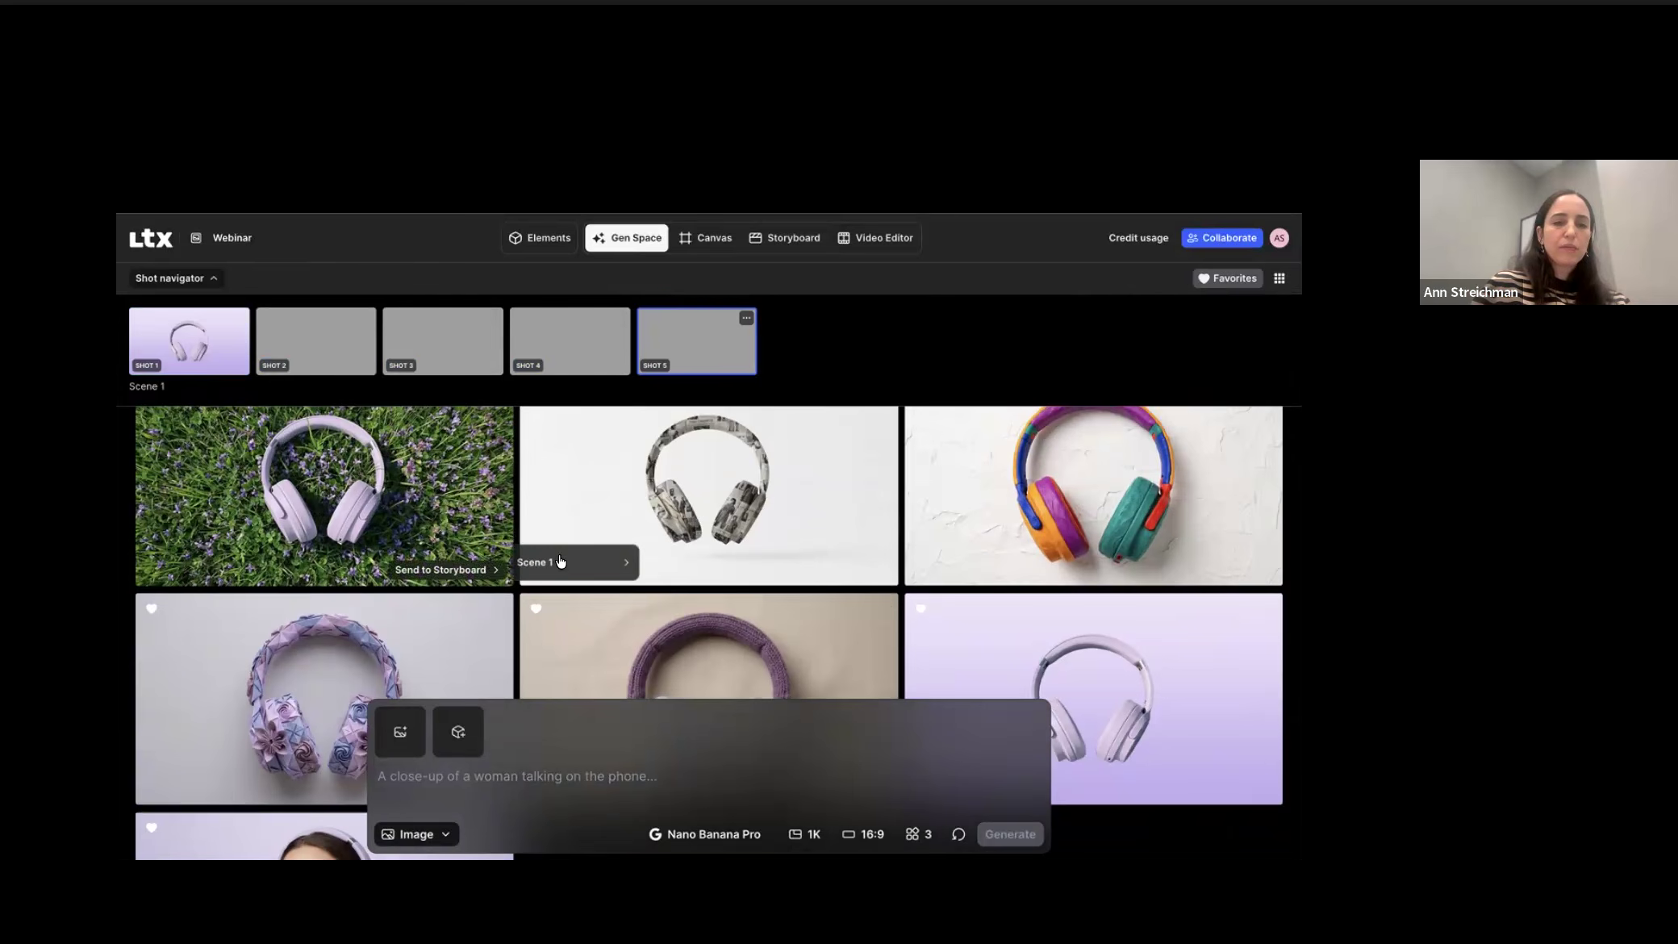
pyautogui.moveTo(565, 564)
pyautogui.click(678, 615)
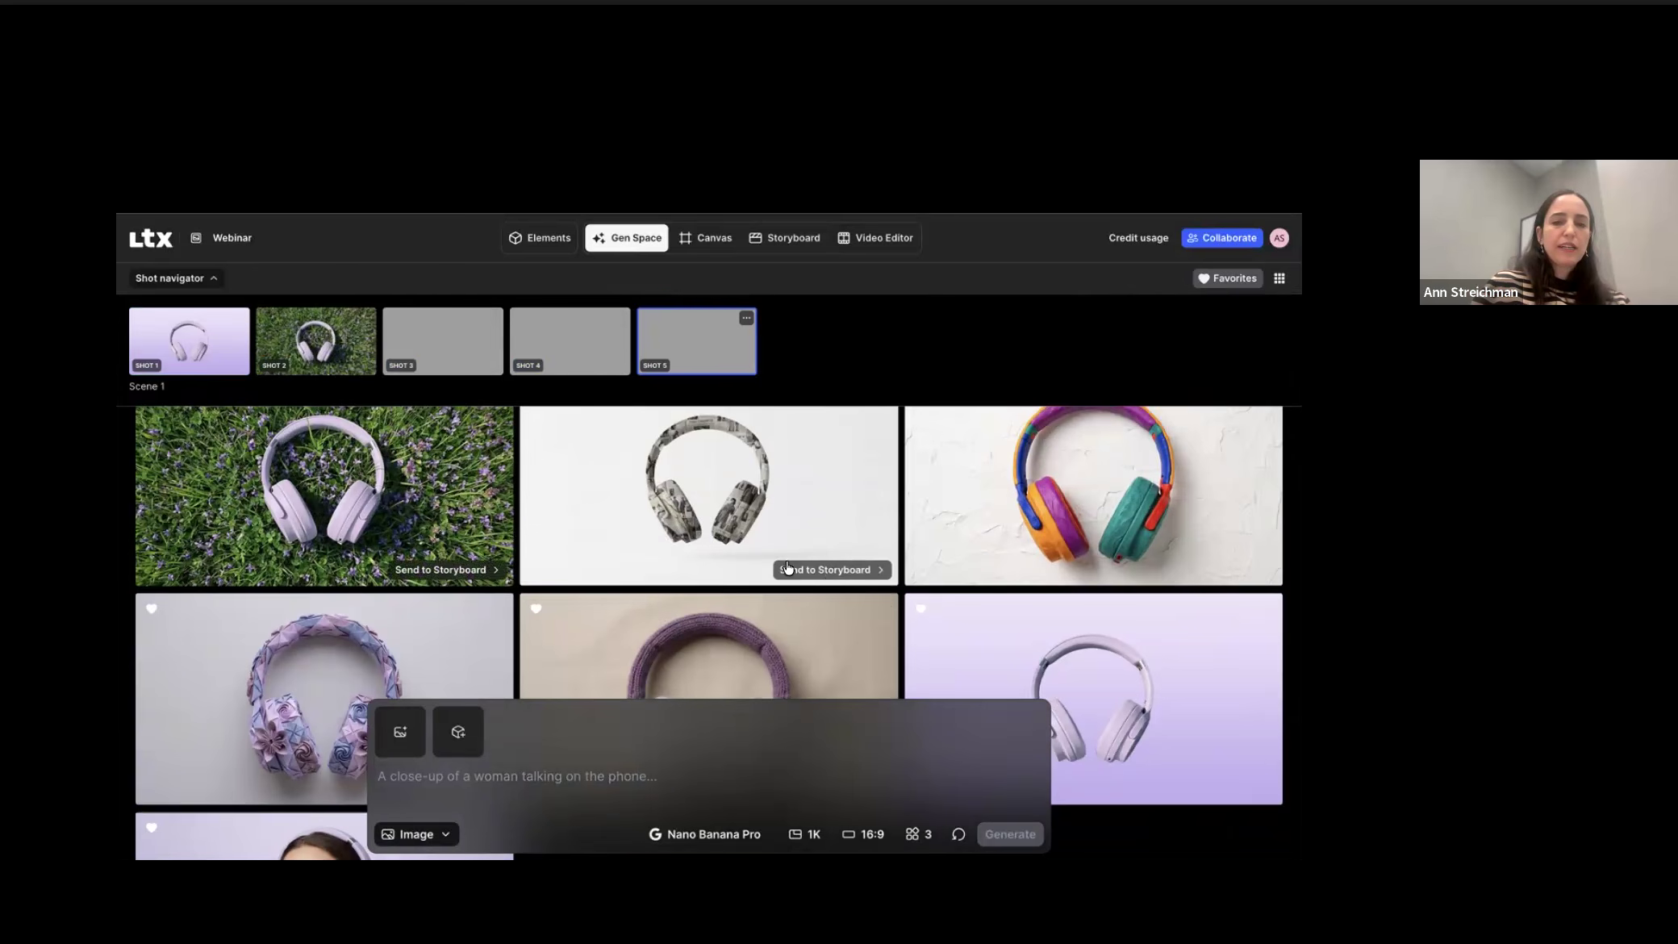
# Step: Send the favorited gray collage-style headphones image on white to Shot 3 of Scene 1
pyautogui.click(831, 570)
pyautogui.moveTo(1009, 580)
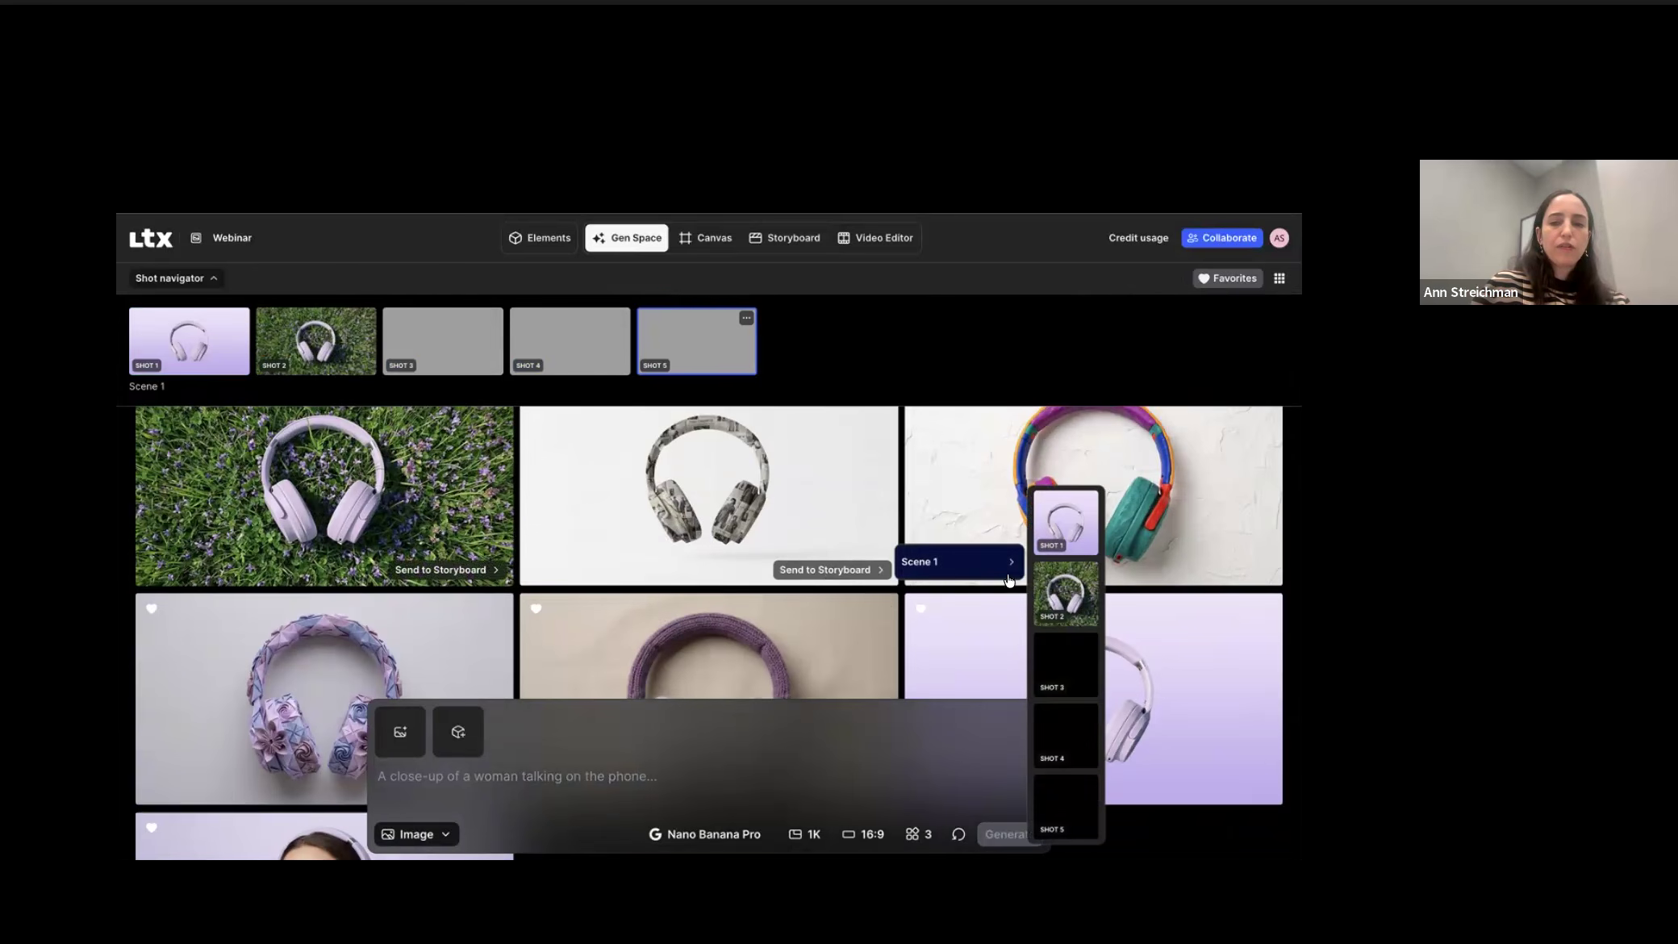
pyautogui.click(1065, 670)
pyautogui.scroll(-1, 409, 659)
pyautogui.scroll(-3, 408, 658)
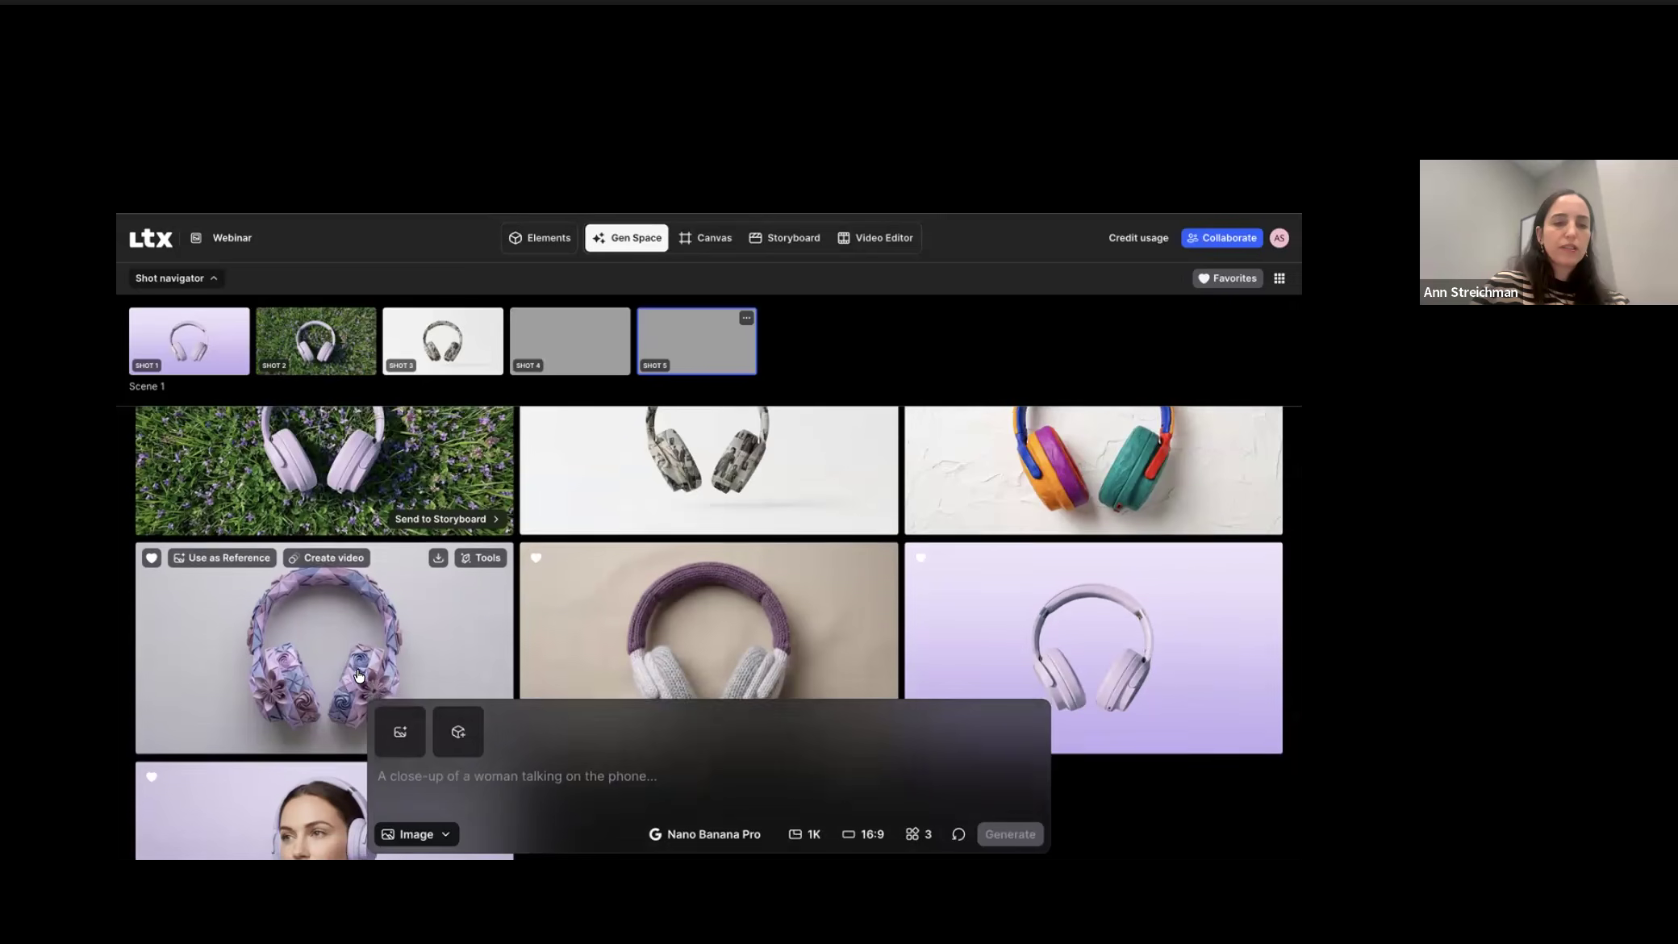
# Step: Send the favorited purple origami-style headphones image to Shot 4 of Scene 1
pyautogui.click(449, 661)
pyautogui.moveTo(613, 652)
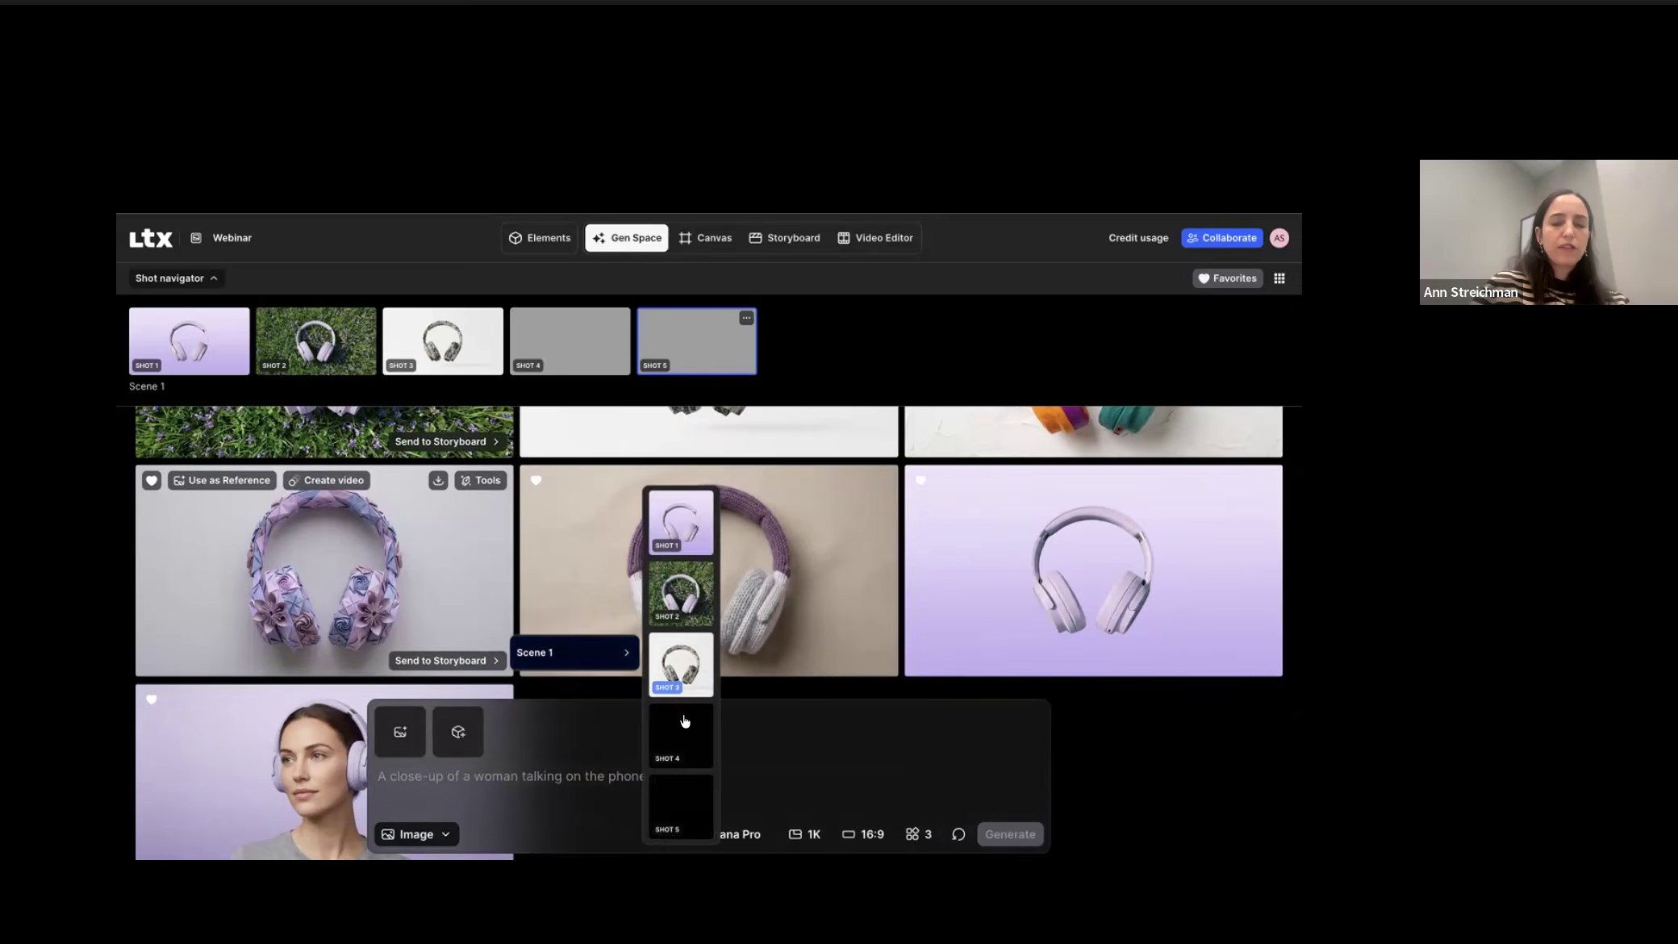
pyautogui.click(681, 734)
# Step: Send the favorited multicolored headphones image on the white textured background to Shot 5 of Scene 1
pyautogui.scroll(2, 1178, 613)
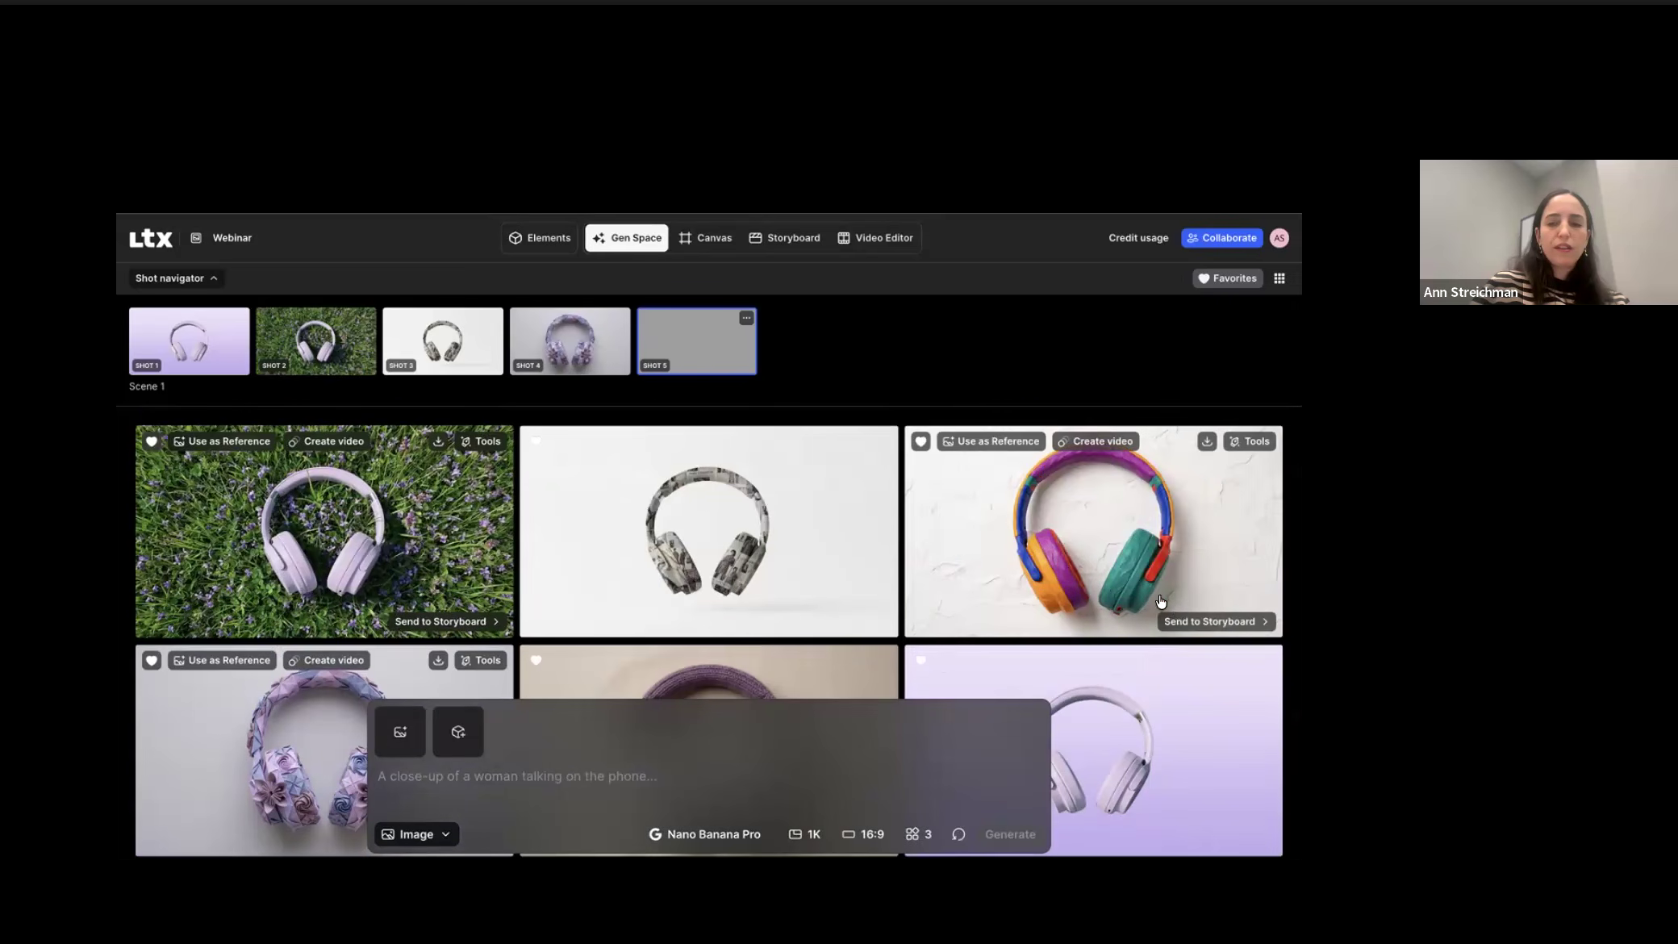
pyautogui.click(1162, 597)
pyautogui.press('Escape')
pyautogui.click(1183, 620)
pyautogui.moveTo(1101, 615)
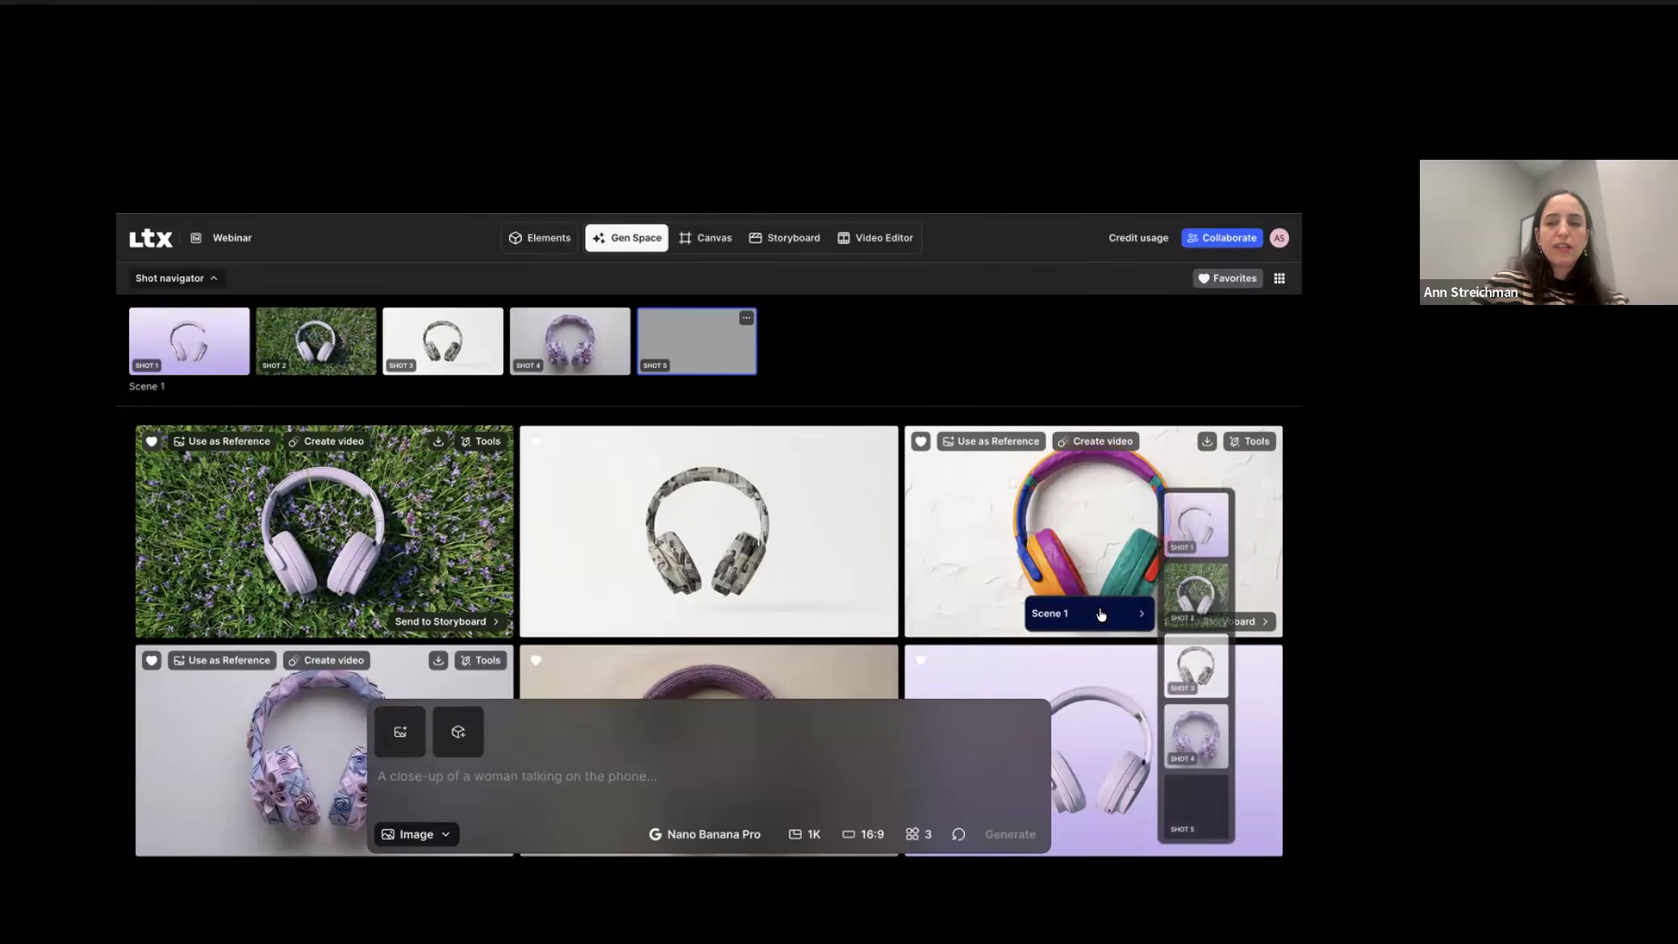
pyautogui.click(1197, 807)
# Step: Add a sixth and a seventh shot at the end of Scene 1
pyautogui.scroll(-2, 912, 457)
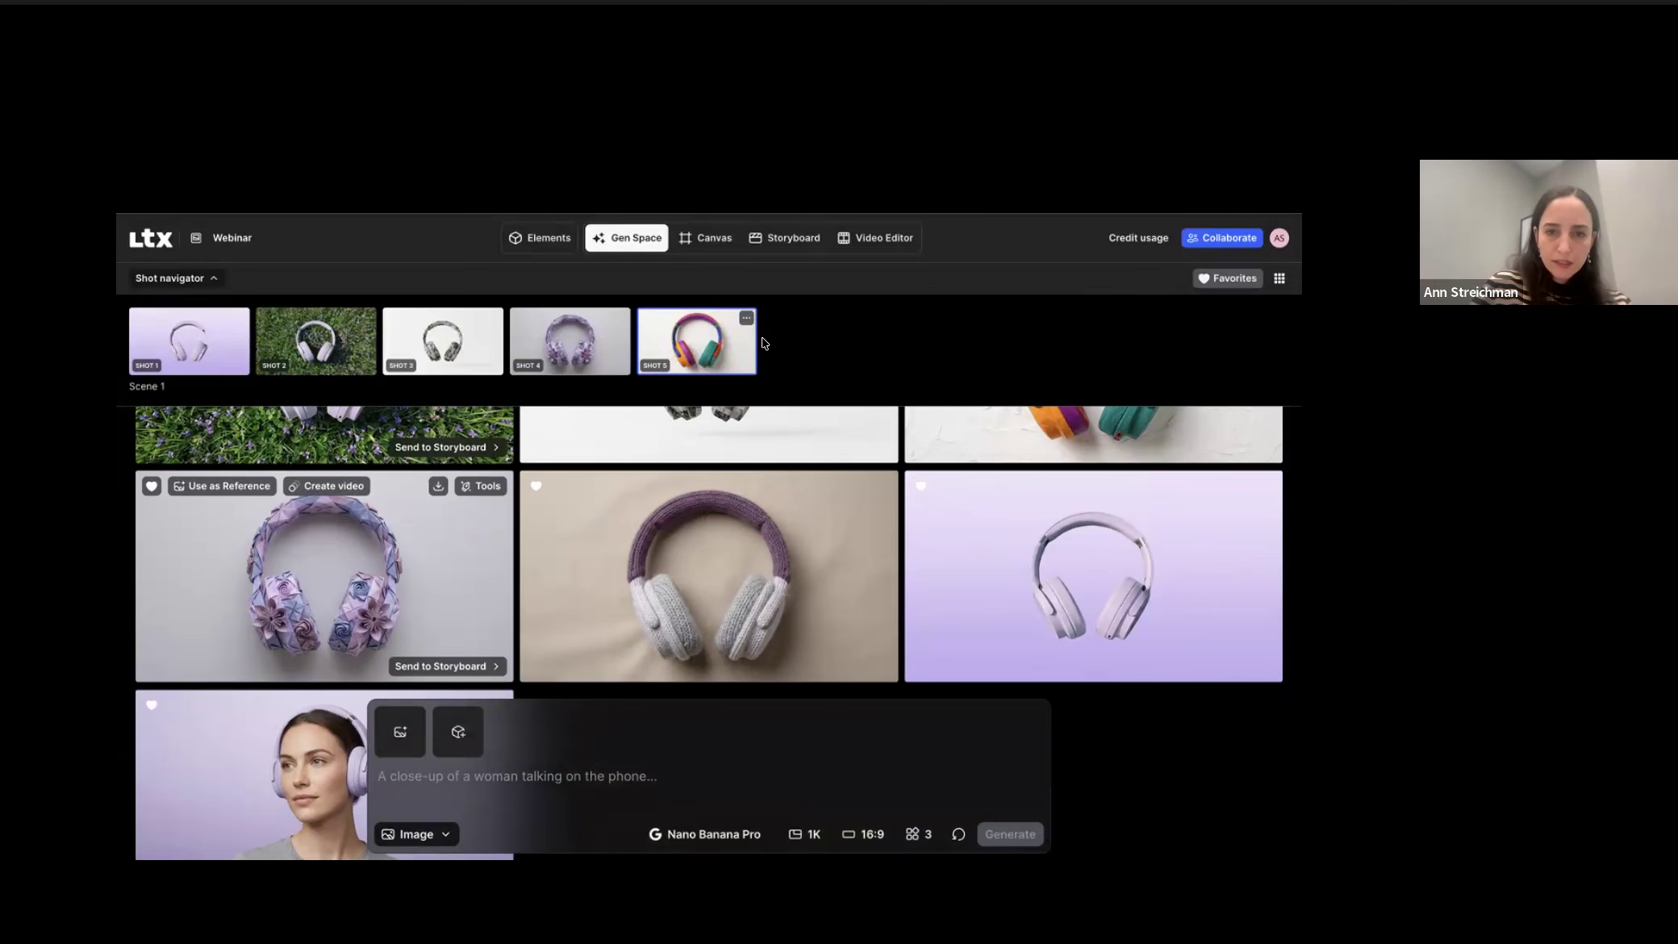
pyautogui.click(760, 345)
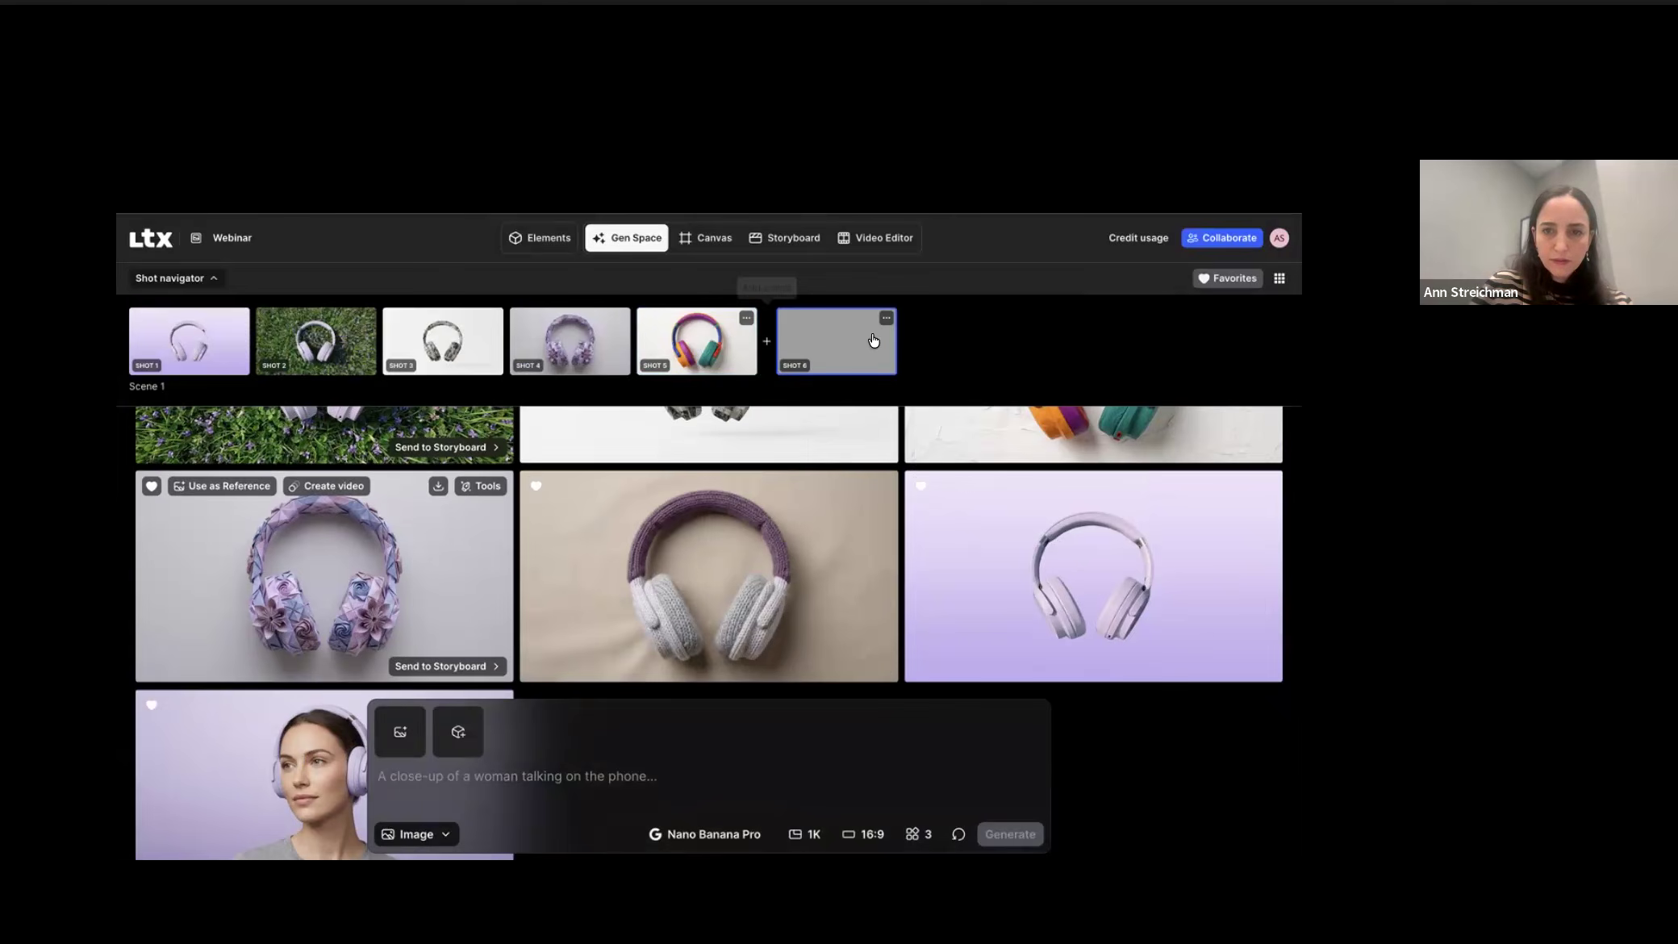
pyautogui.click(890, 341)
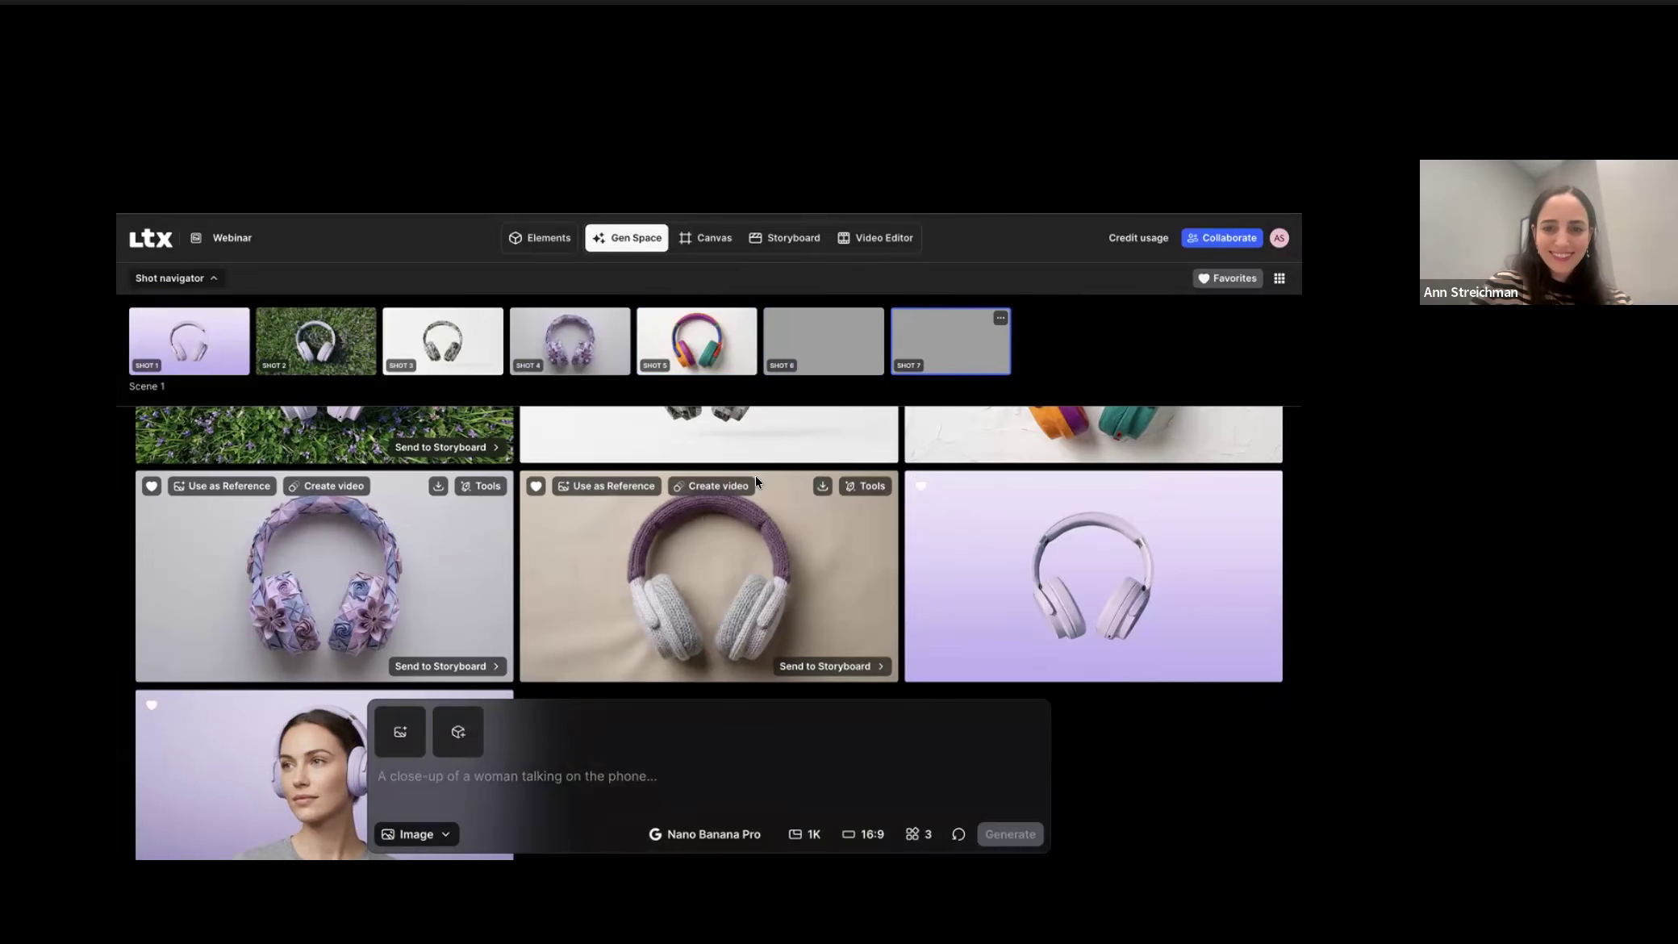
# Step: Send the favorited knitted wool headphones image to Shot 6 of Scene 1, and check that image's generation details
pyautogui.click(800, 660)
pyautogui.moveTo(971, 668)
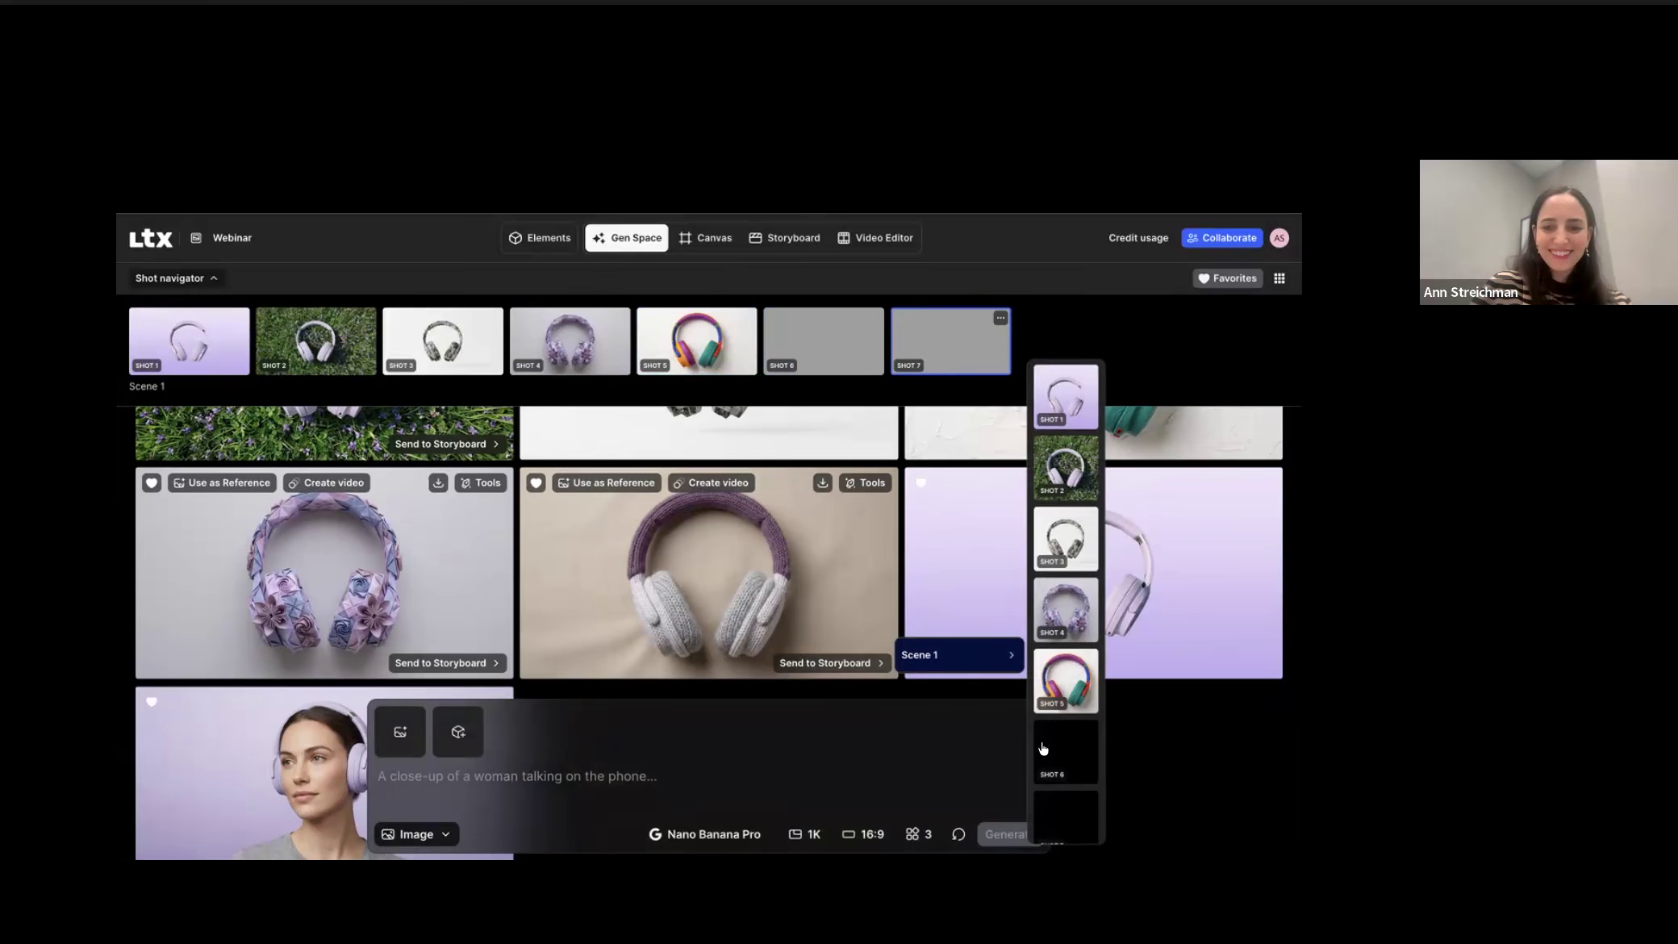
pyautogui.click(1060, 771)
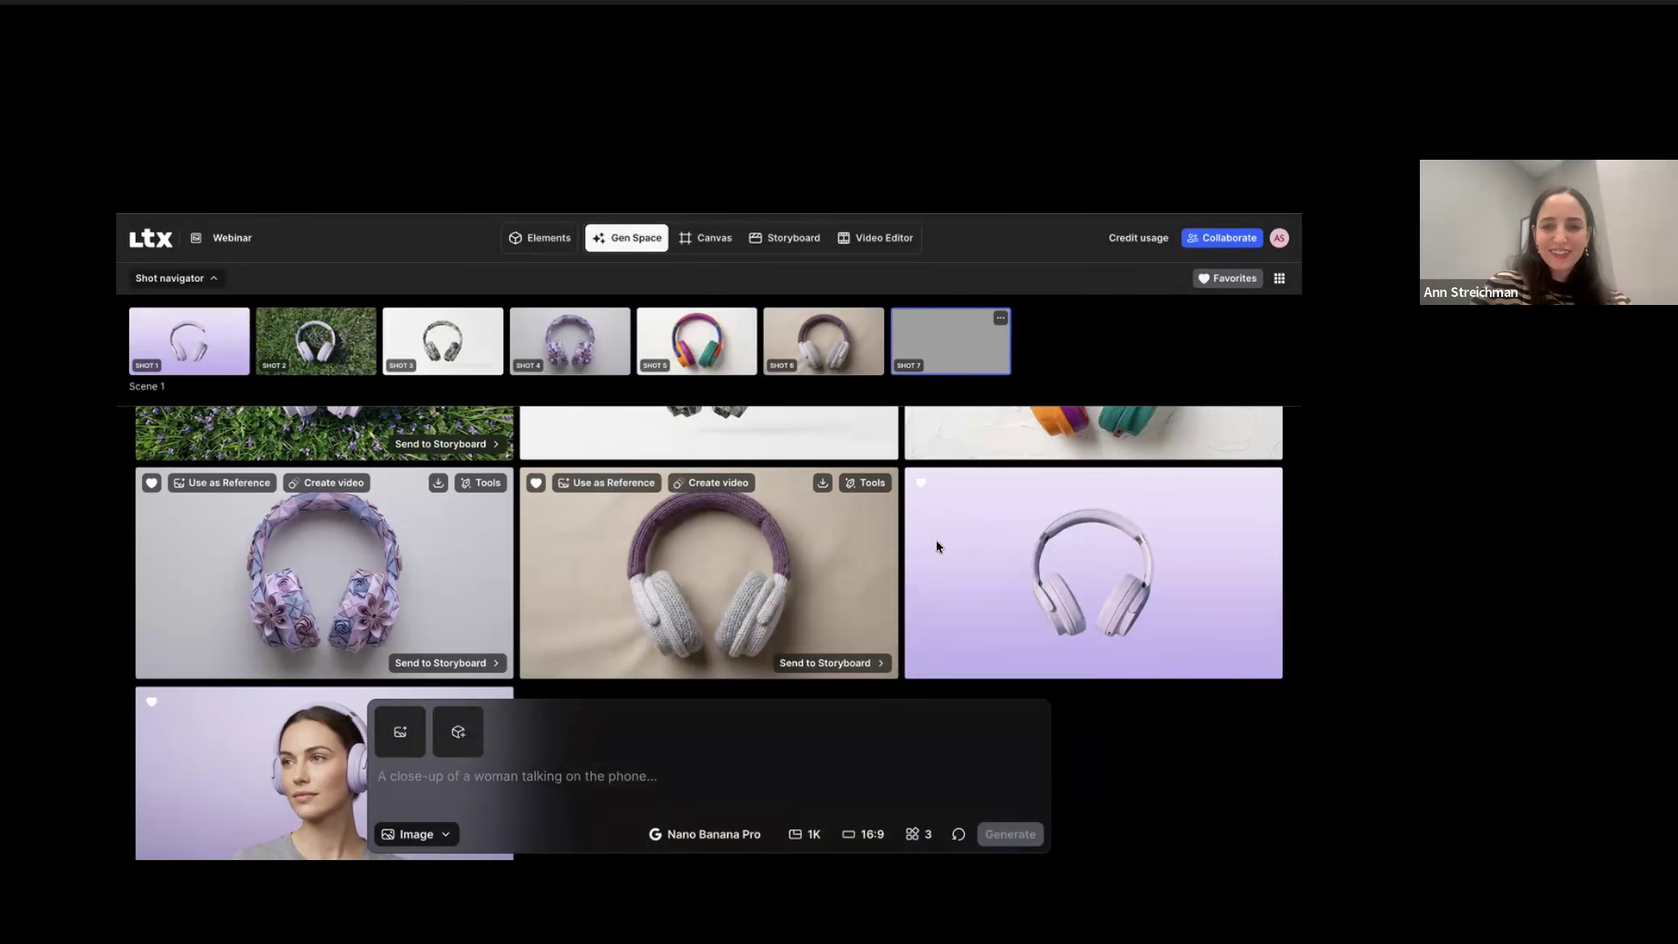
pyautogui.click(762, 534)
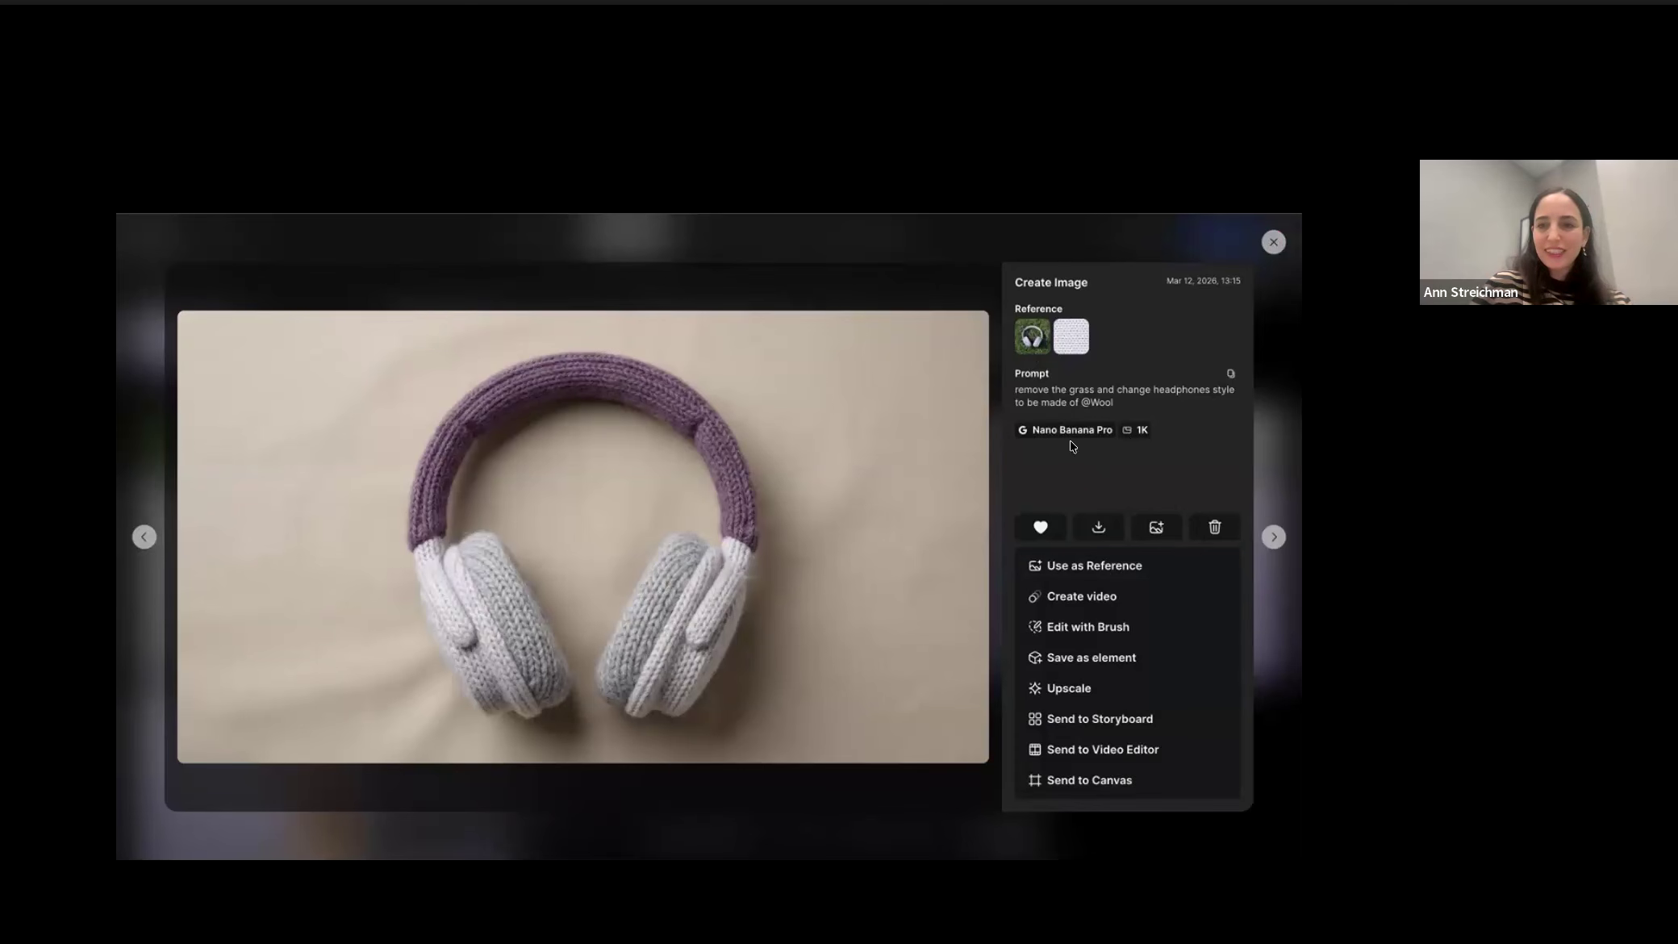
pyautogui.click(1273, 242)
# Step: Send the favorited image of the woman wearing headphones to Shot 7 of Scene 1
pyautogui.scroll(-3, 674, 416)
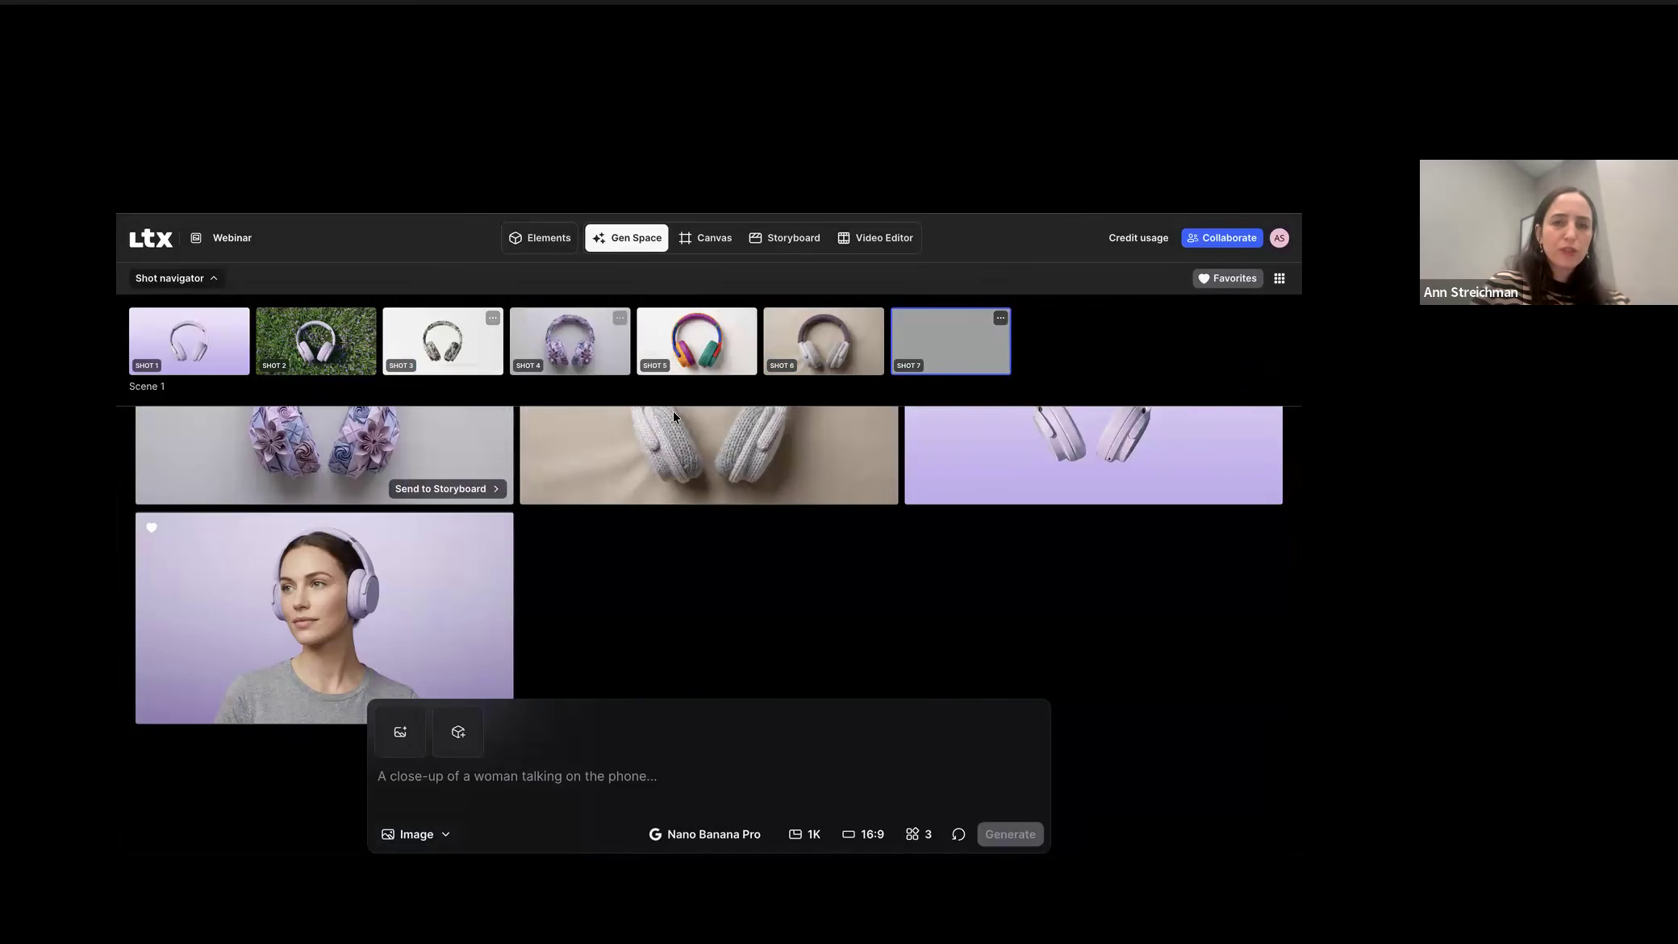
pyautogui.scroll(-1, 339, 585)
pyautogui.click(430, 683)
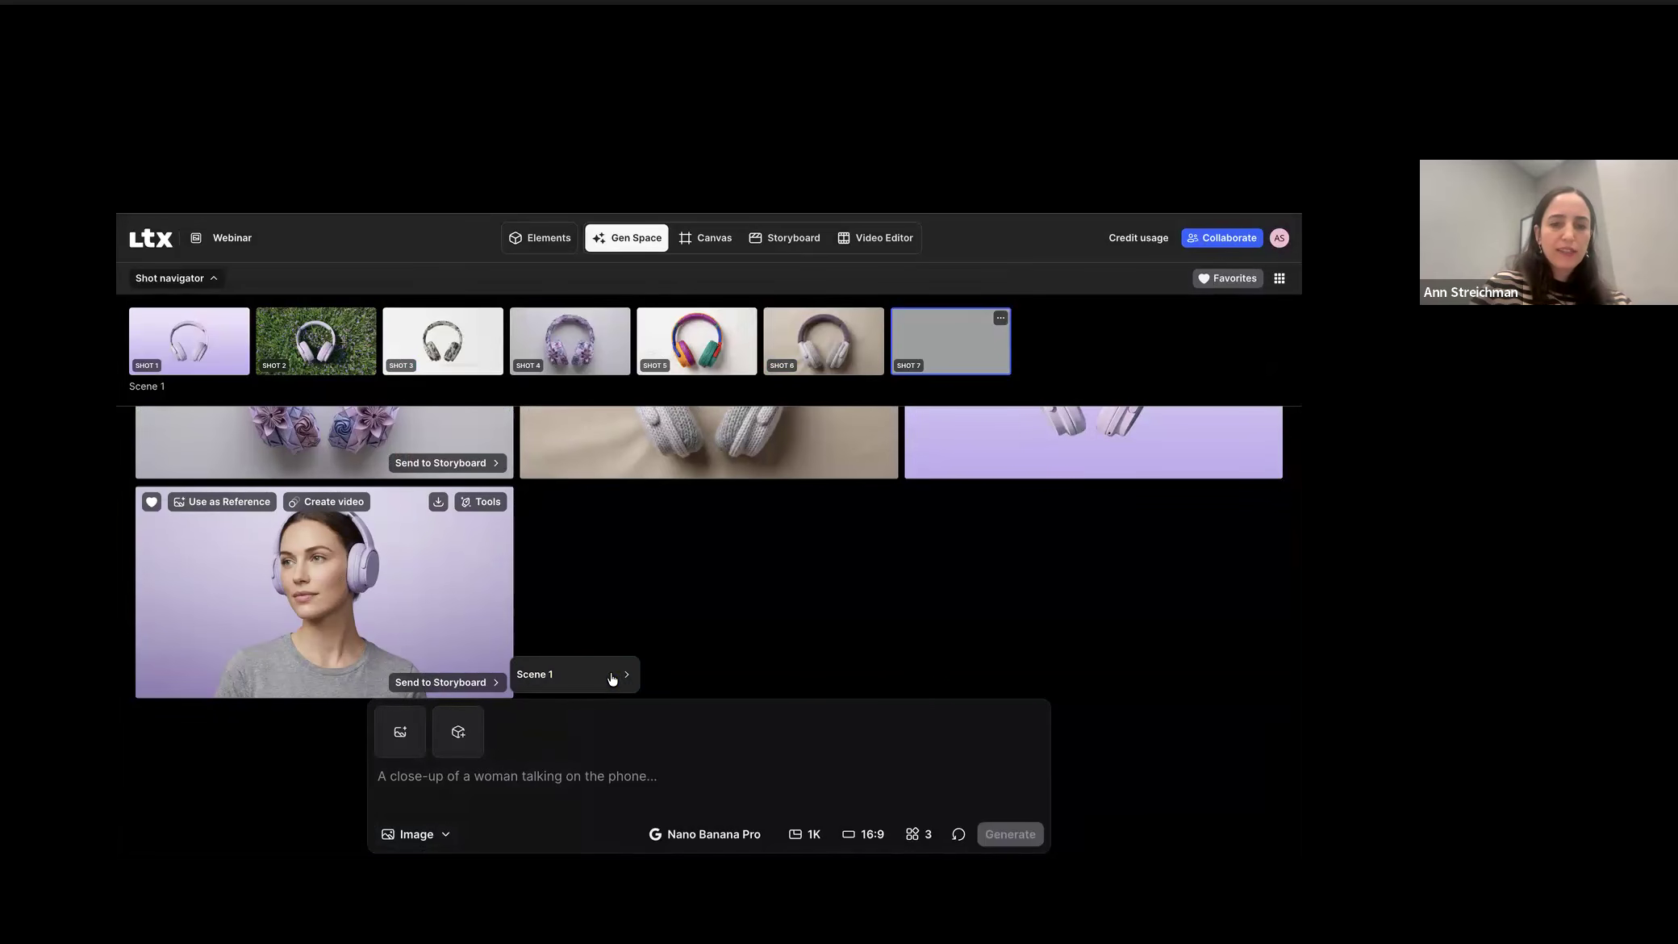
pyautogui.moveTo(614, 675)
pyautogui.click(688, 821)
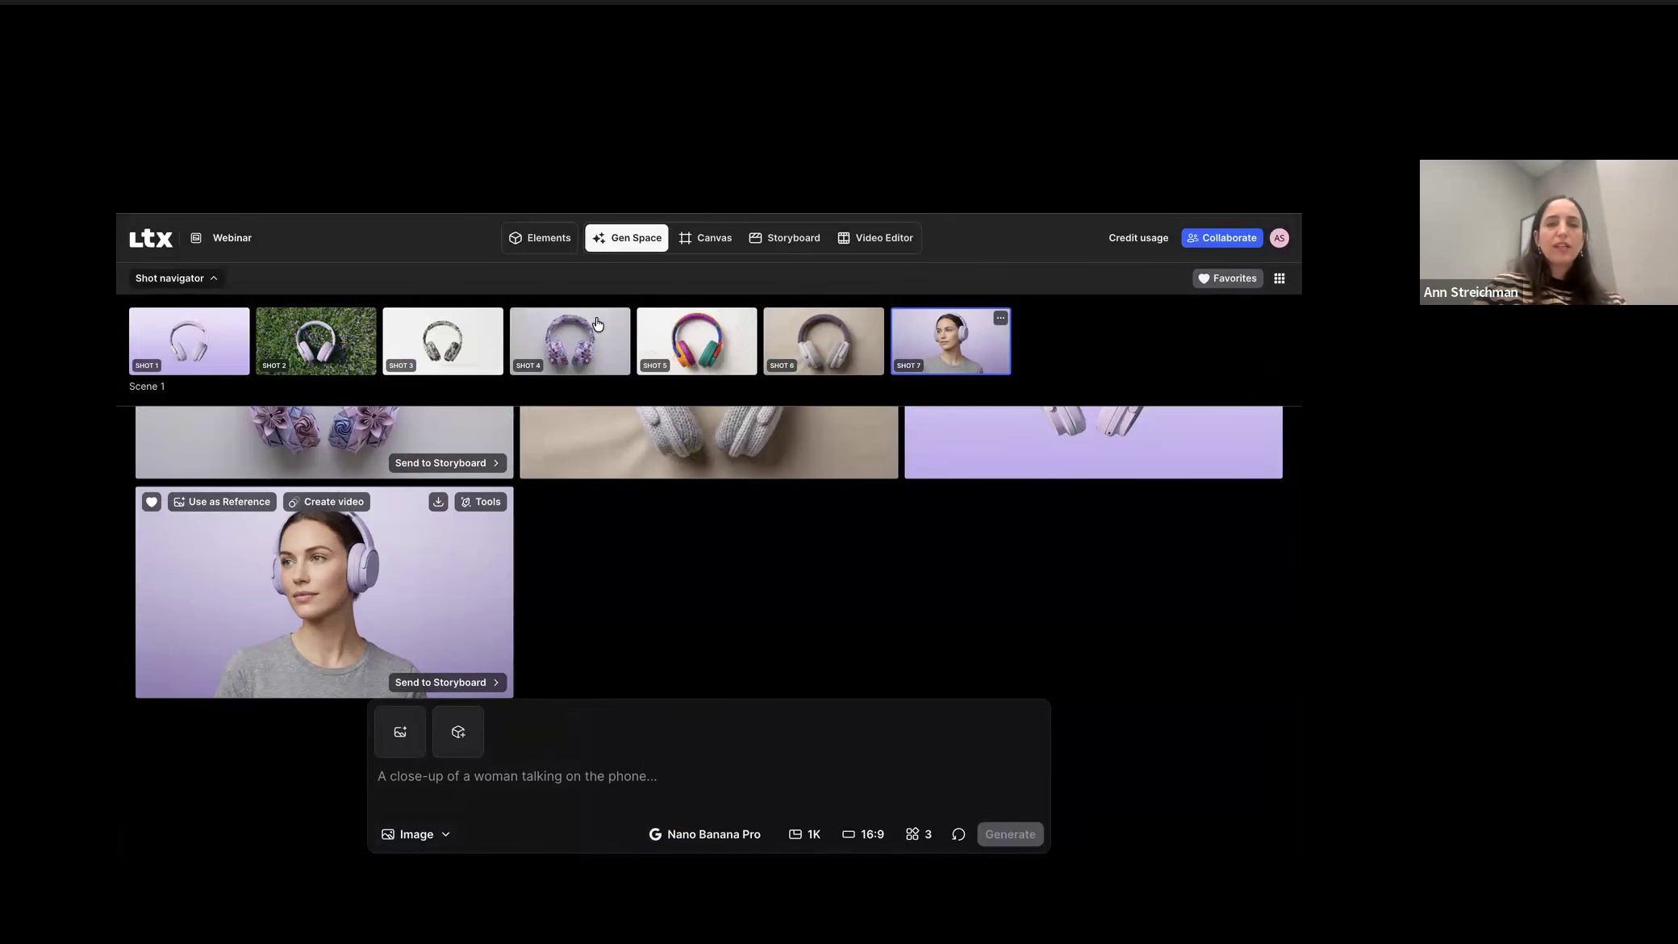
# Step: Review all the shots of Scene 1 in the storyboard
pyautogui.click(794, 239)
pyautogui.hscroll(-5, 474, 501)
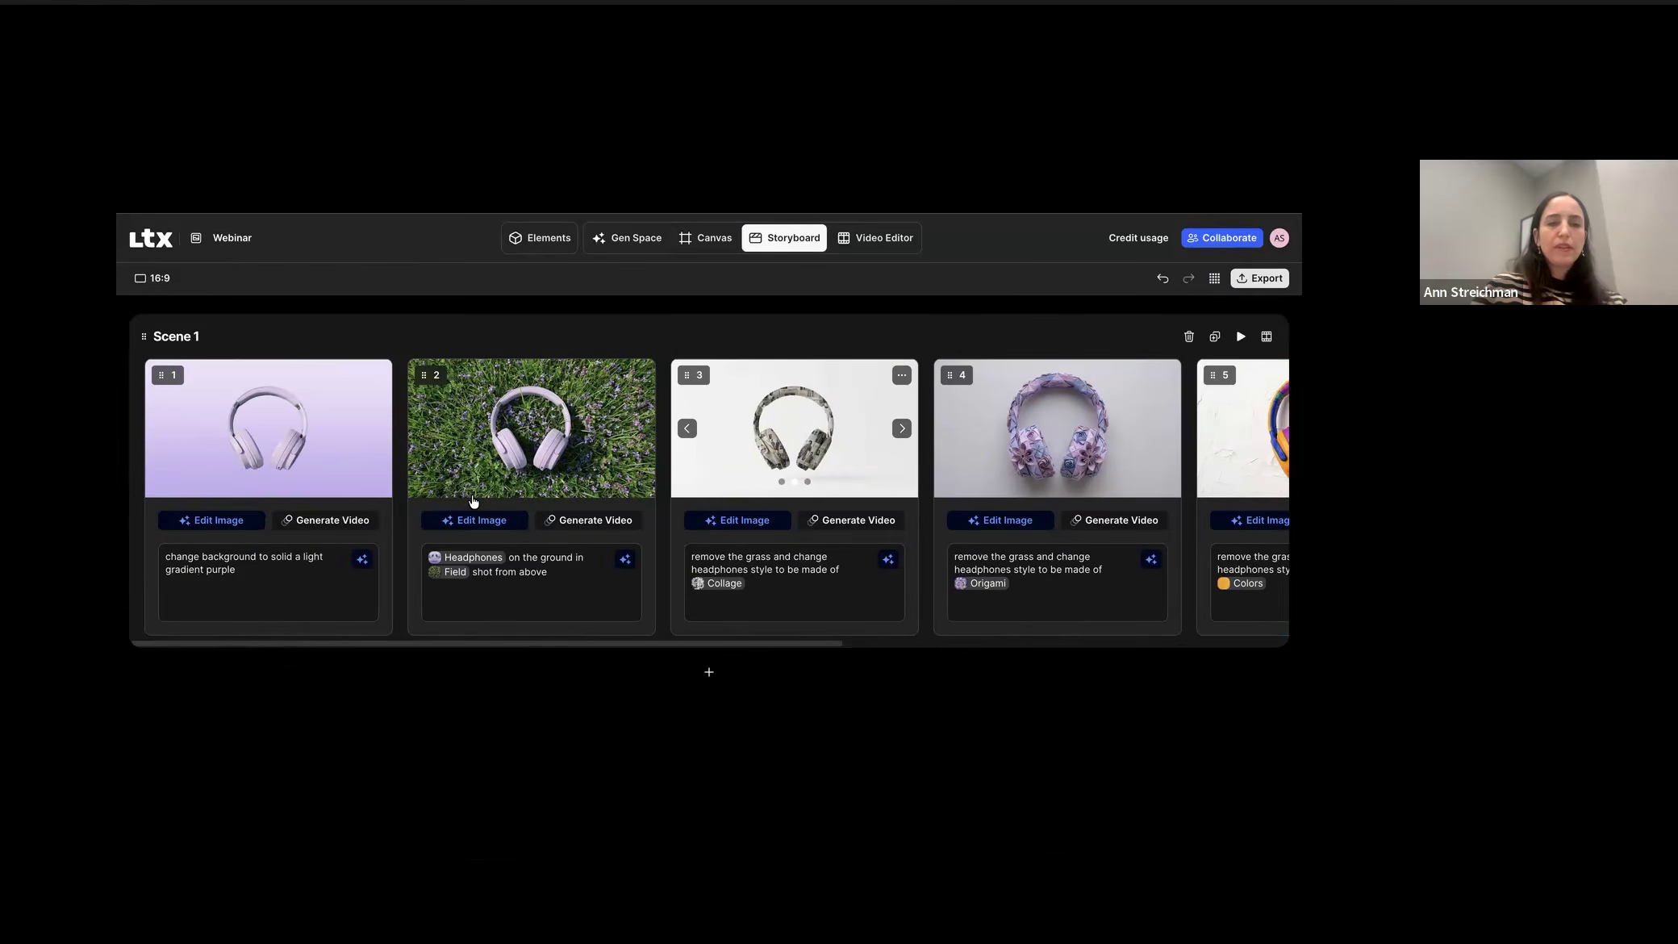
pyautogui.hscroll(10, 474, 501)
pyautogui.hscroll(-6, 474, 501)
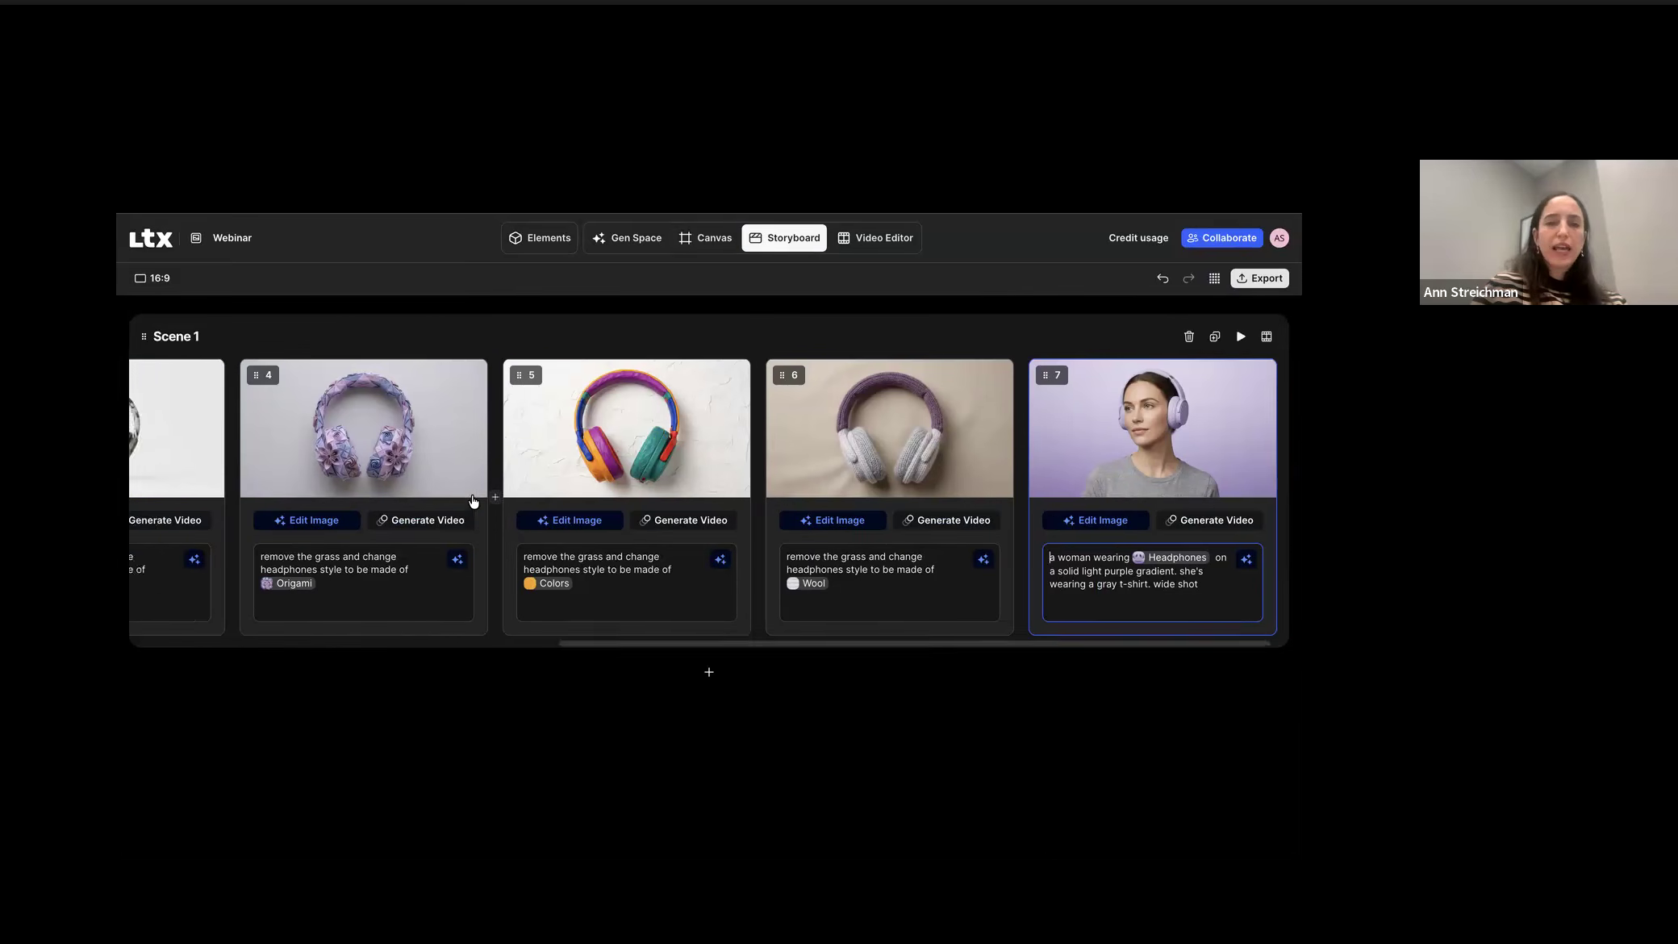
# Step: Return to the favorited images in Gen Space, and start a video from the purple-gradient headphones image
pyautogui.click(618, 239)
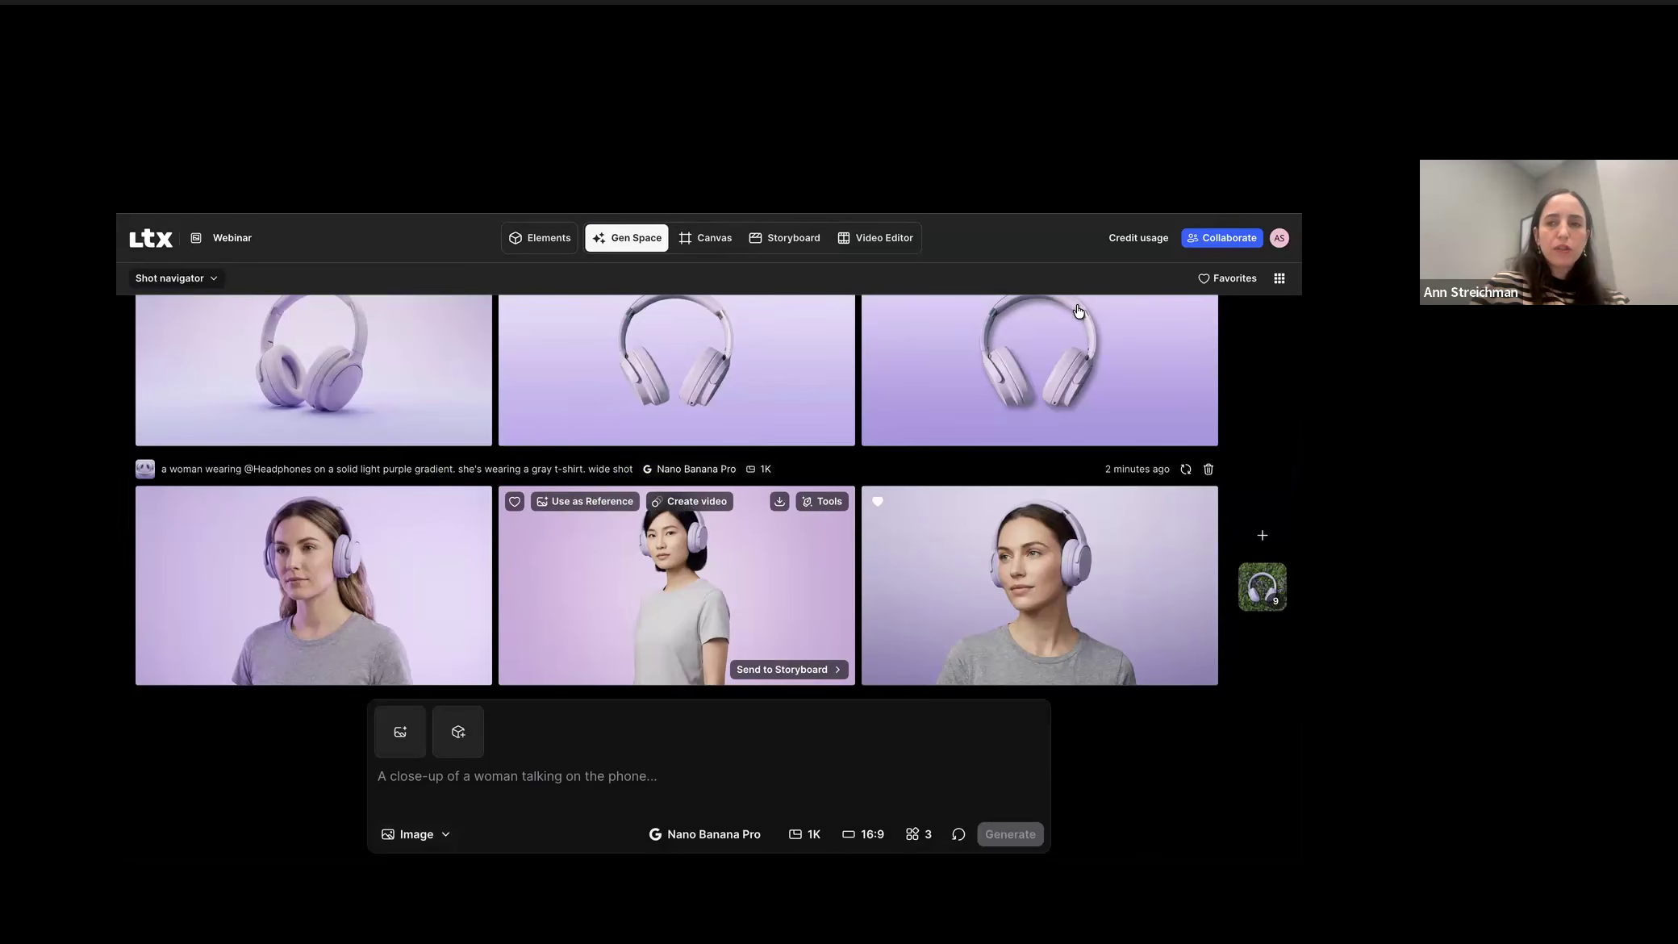
pyautogui.click(1227, 278)
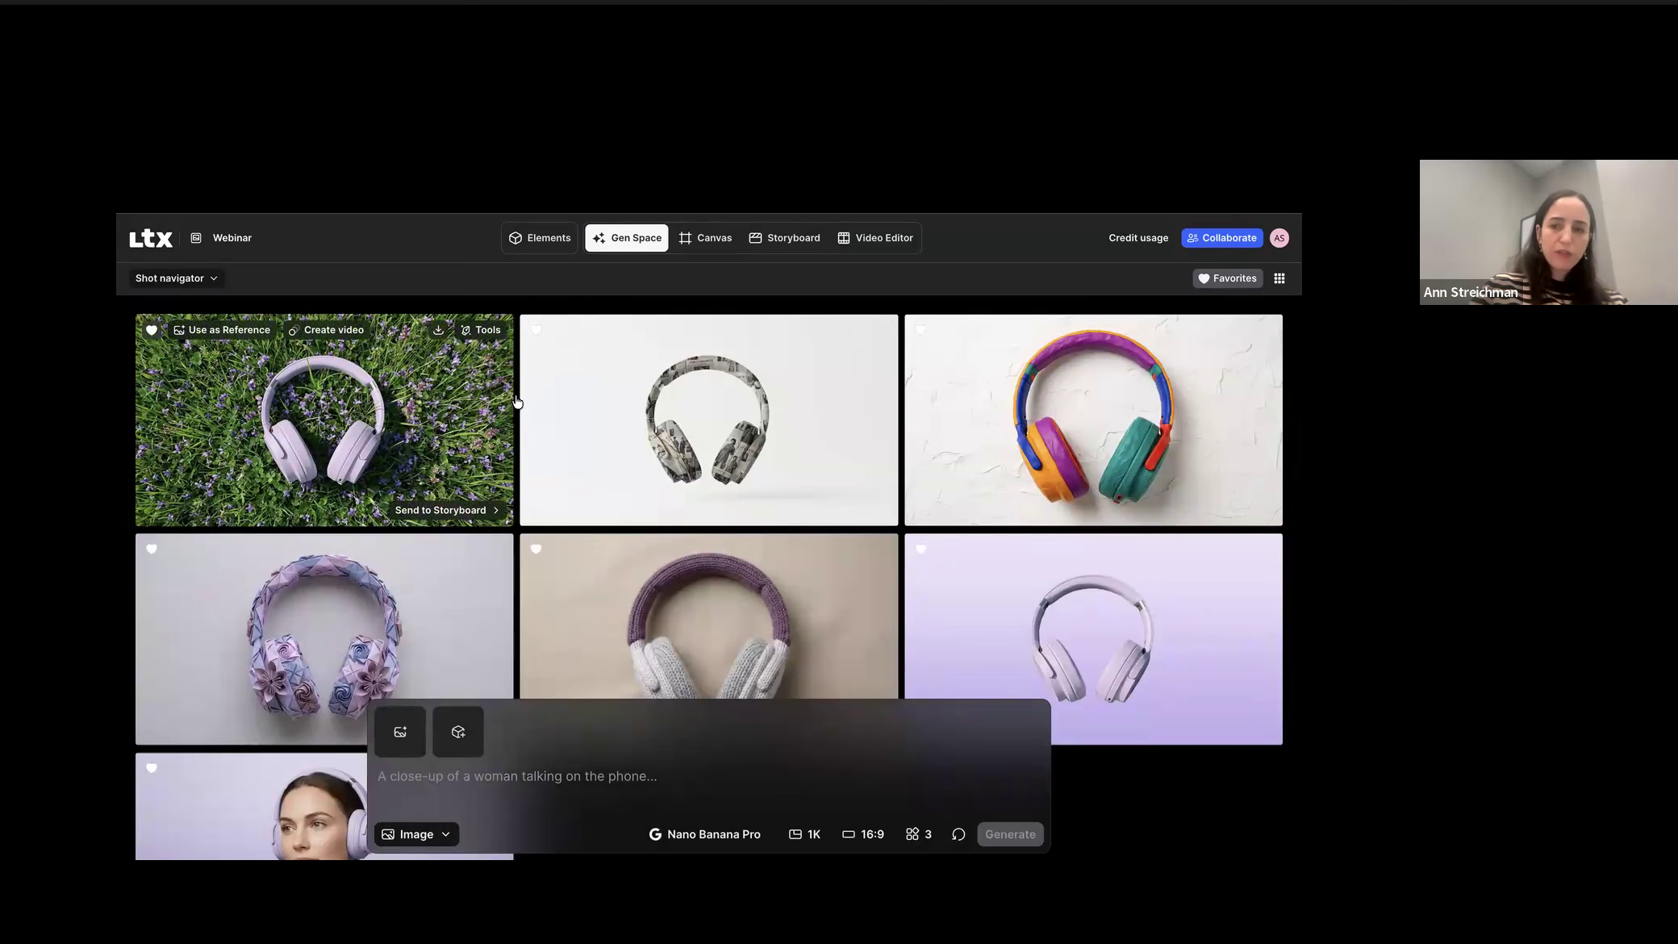
pyautogui.scroll(-2, 888, 452)
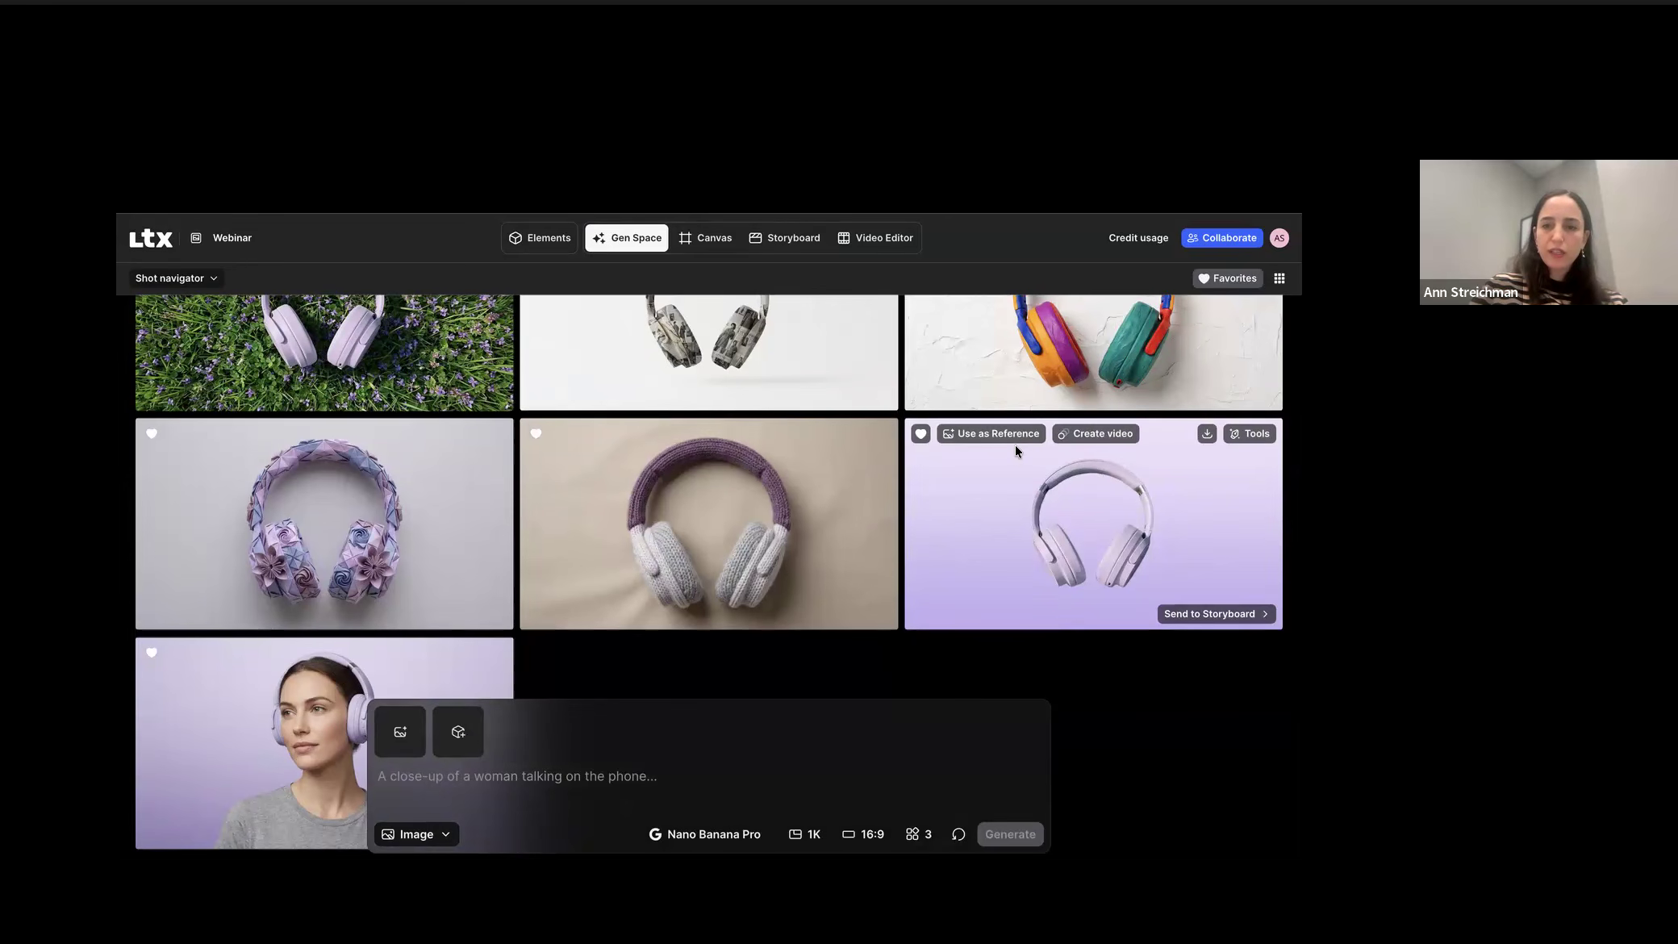
pyautogui.click(1093, 436)
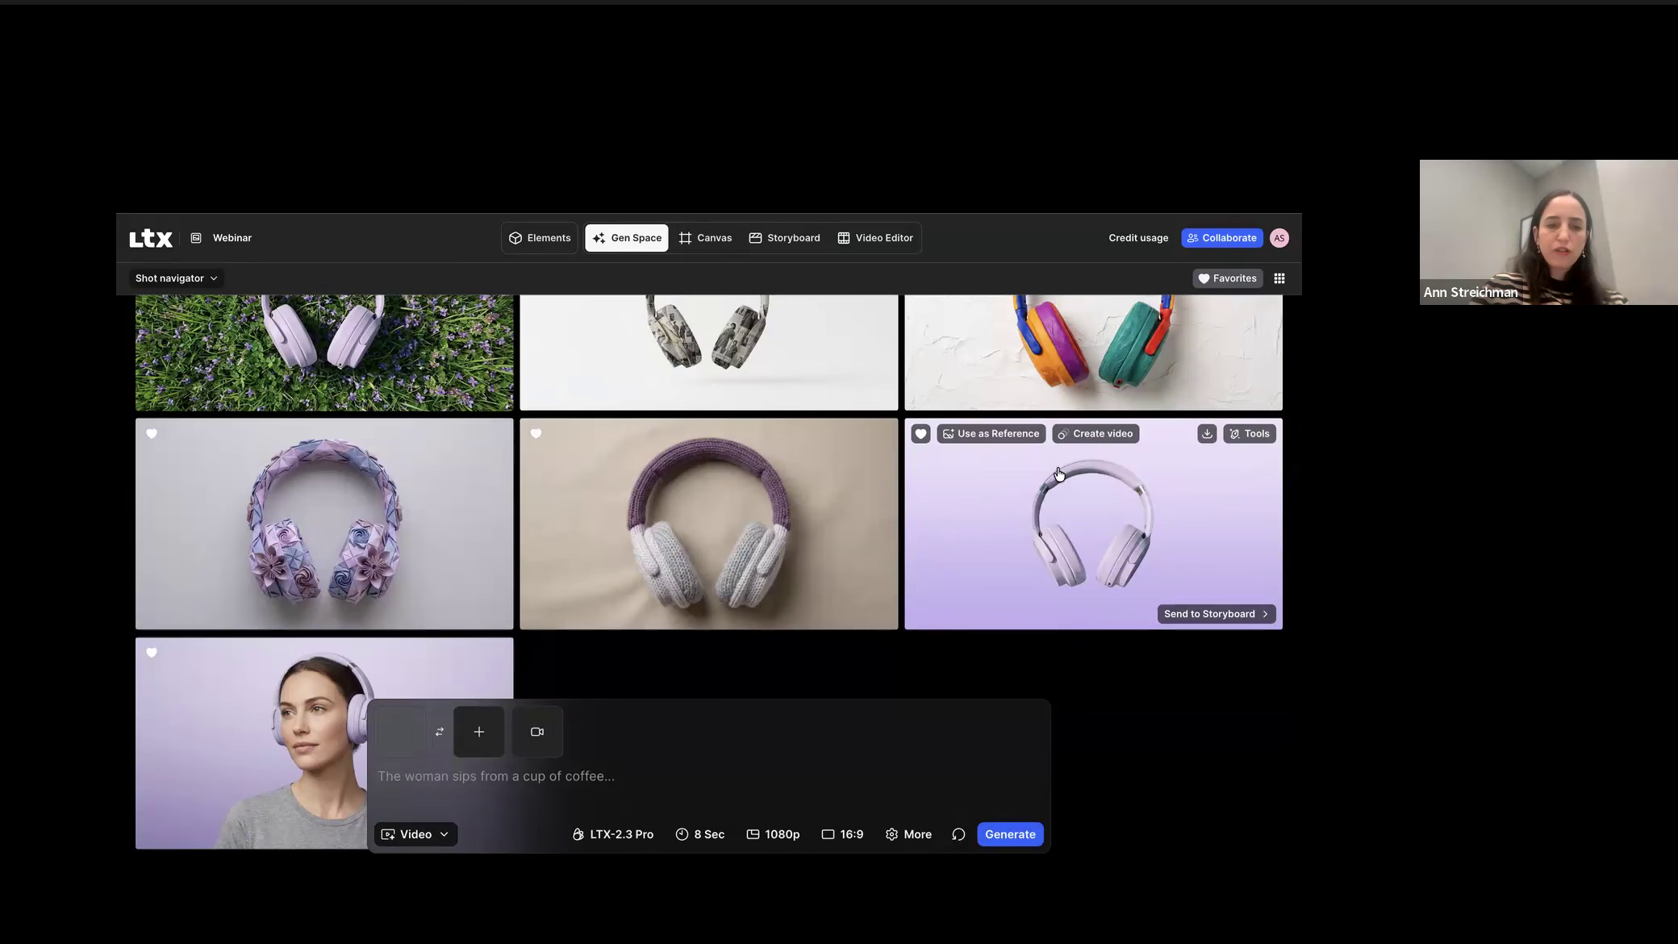
# Step: Set the video model to LTX-2.3 Fast and the camera motion to Dolly In
pyautogui.click(617, 835)
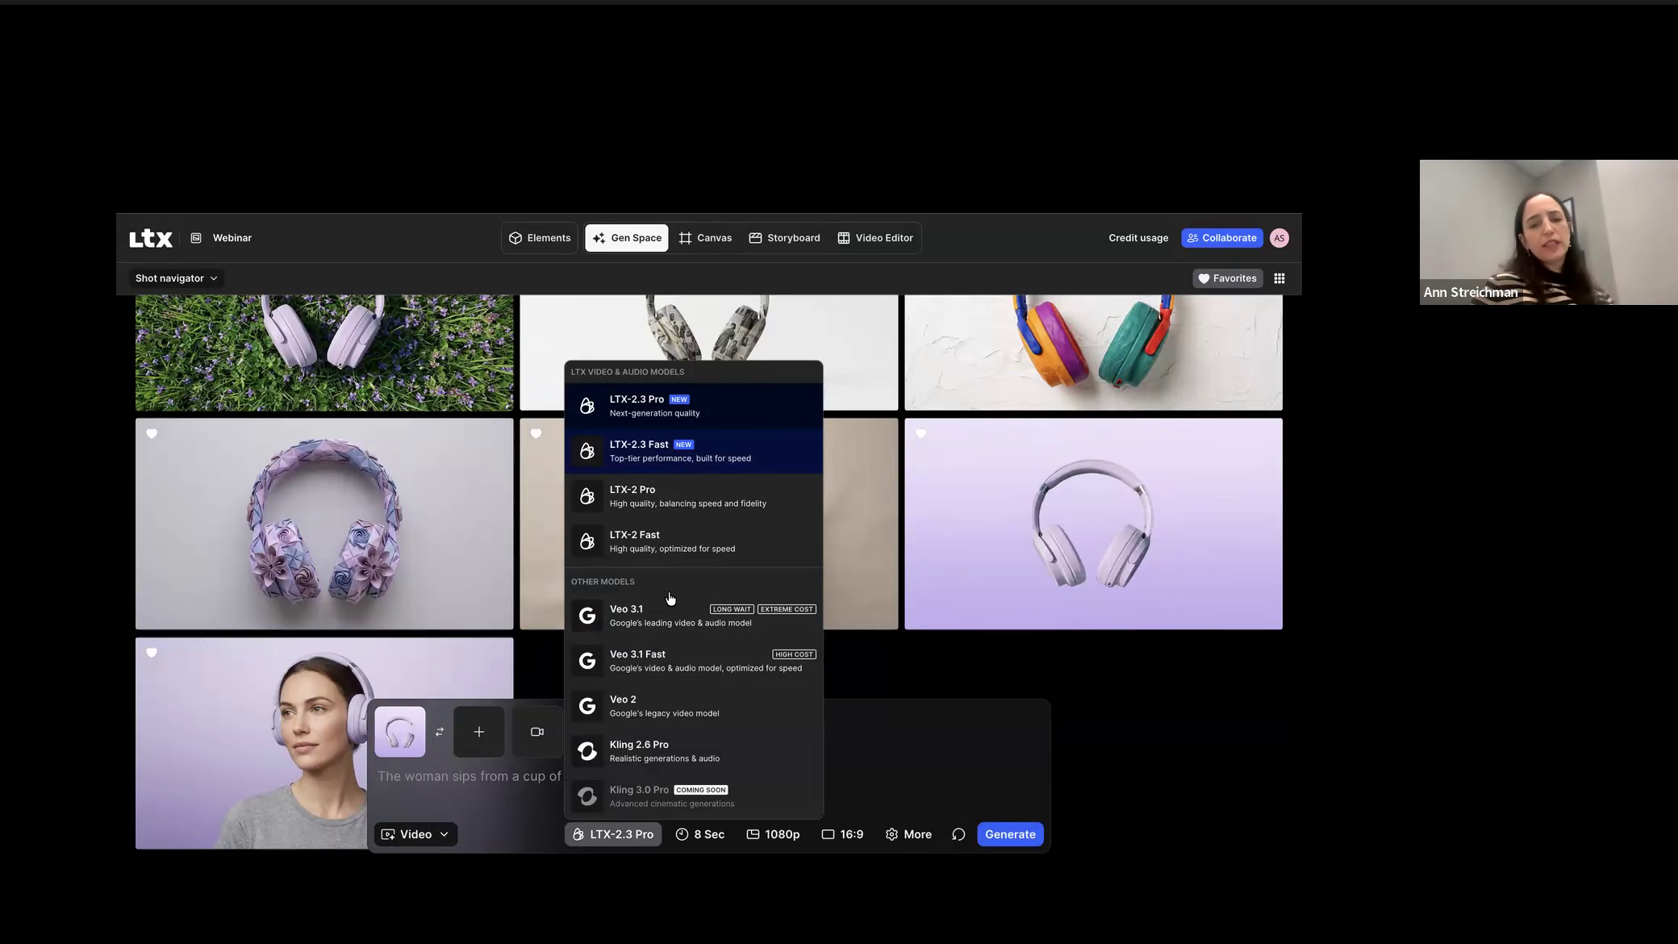
pyautogui.click(670, 452)
pyautogui.click(624, 841)
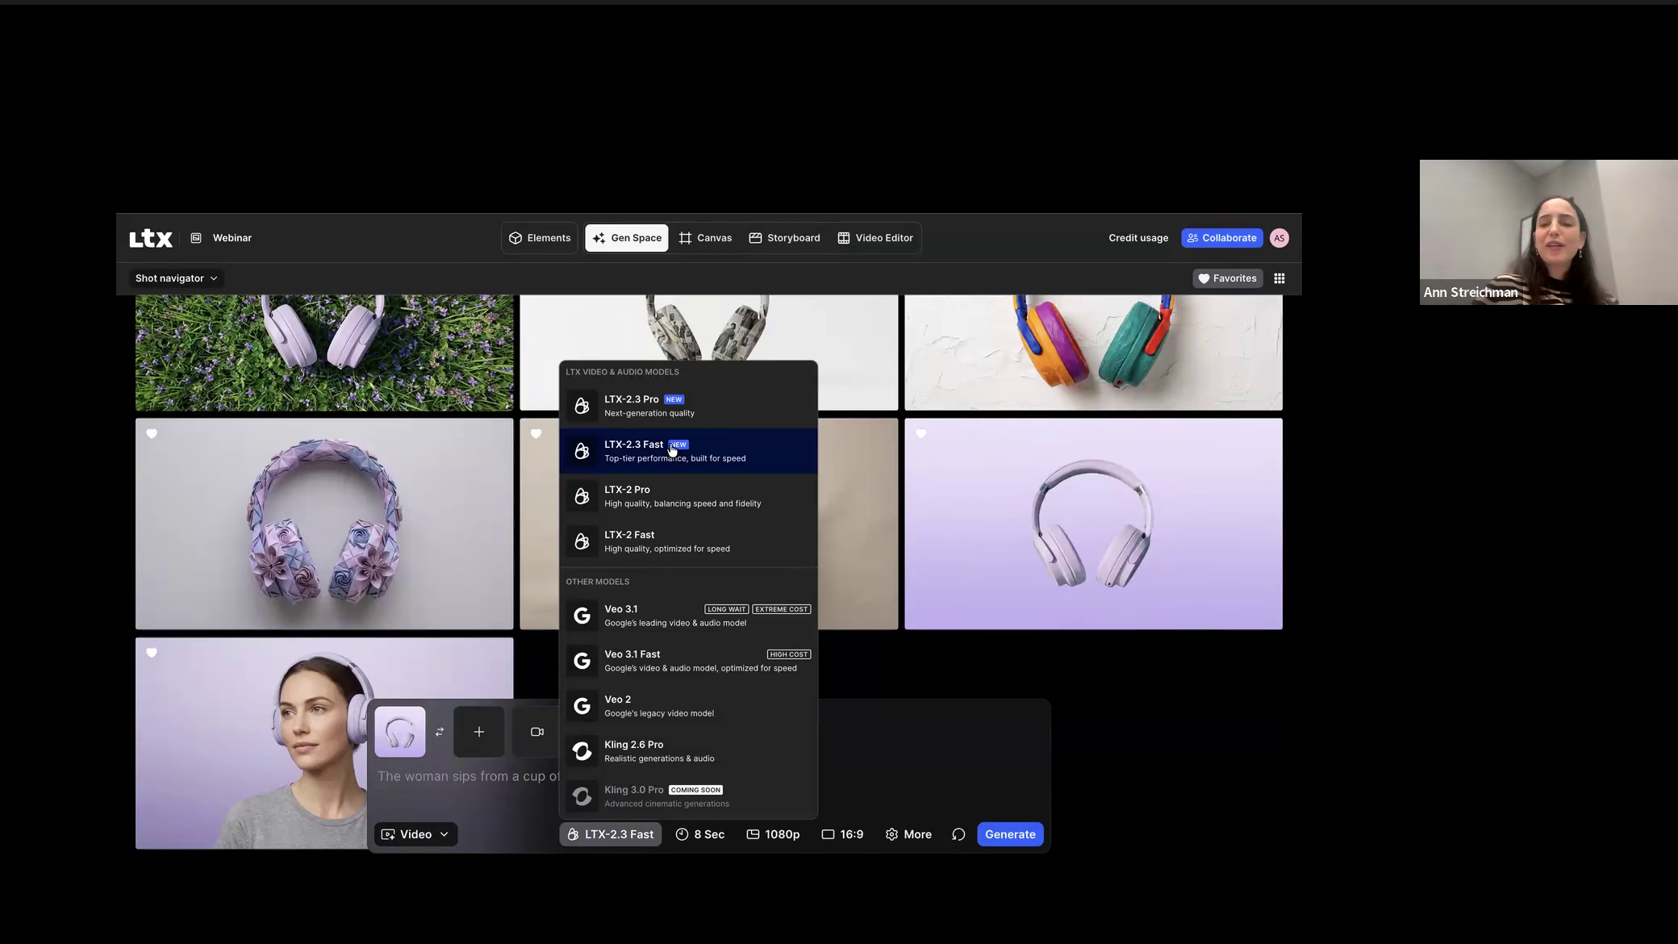
pyautogui.click(462, 783)
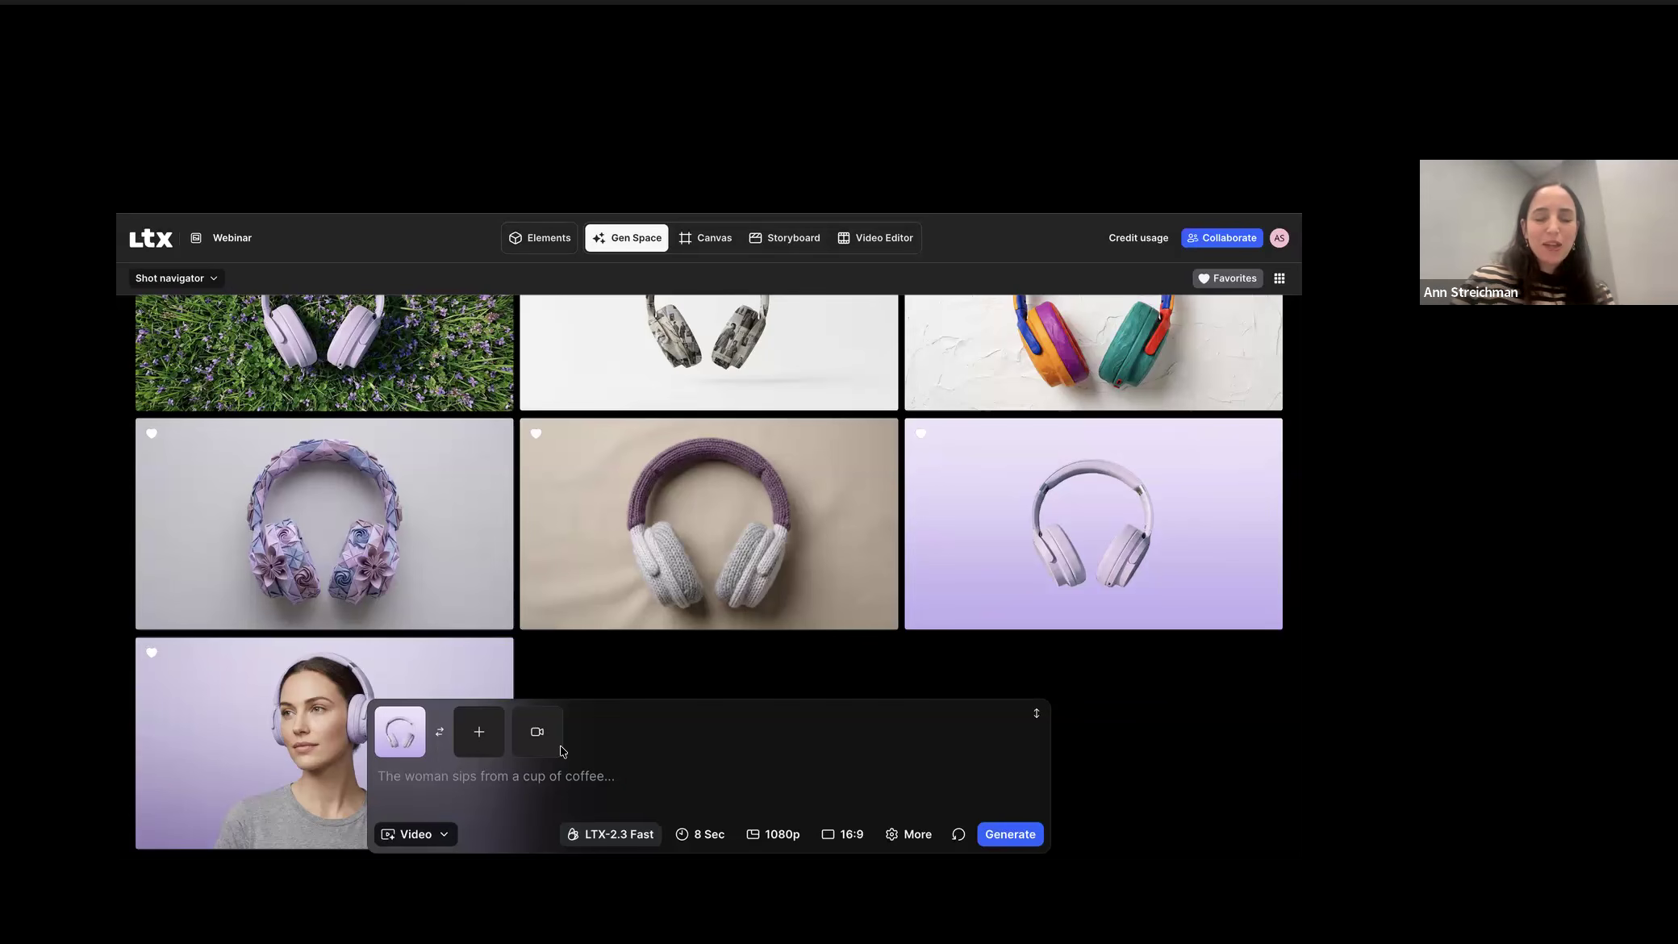
pyautogui.click(541, 736)
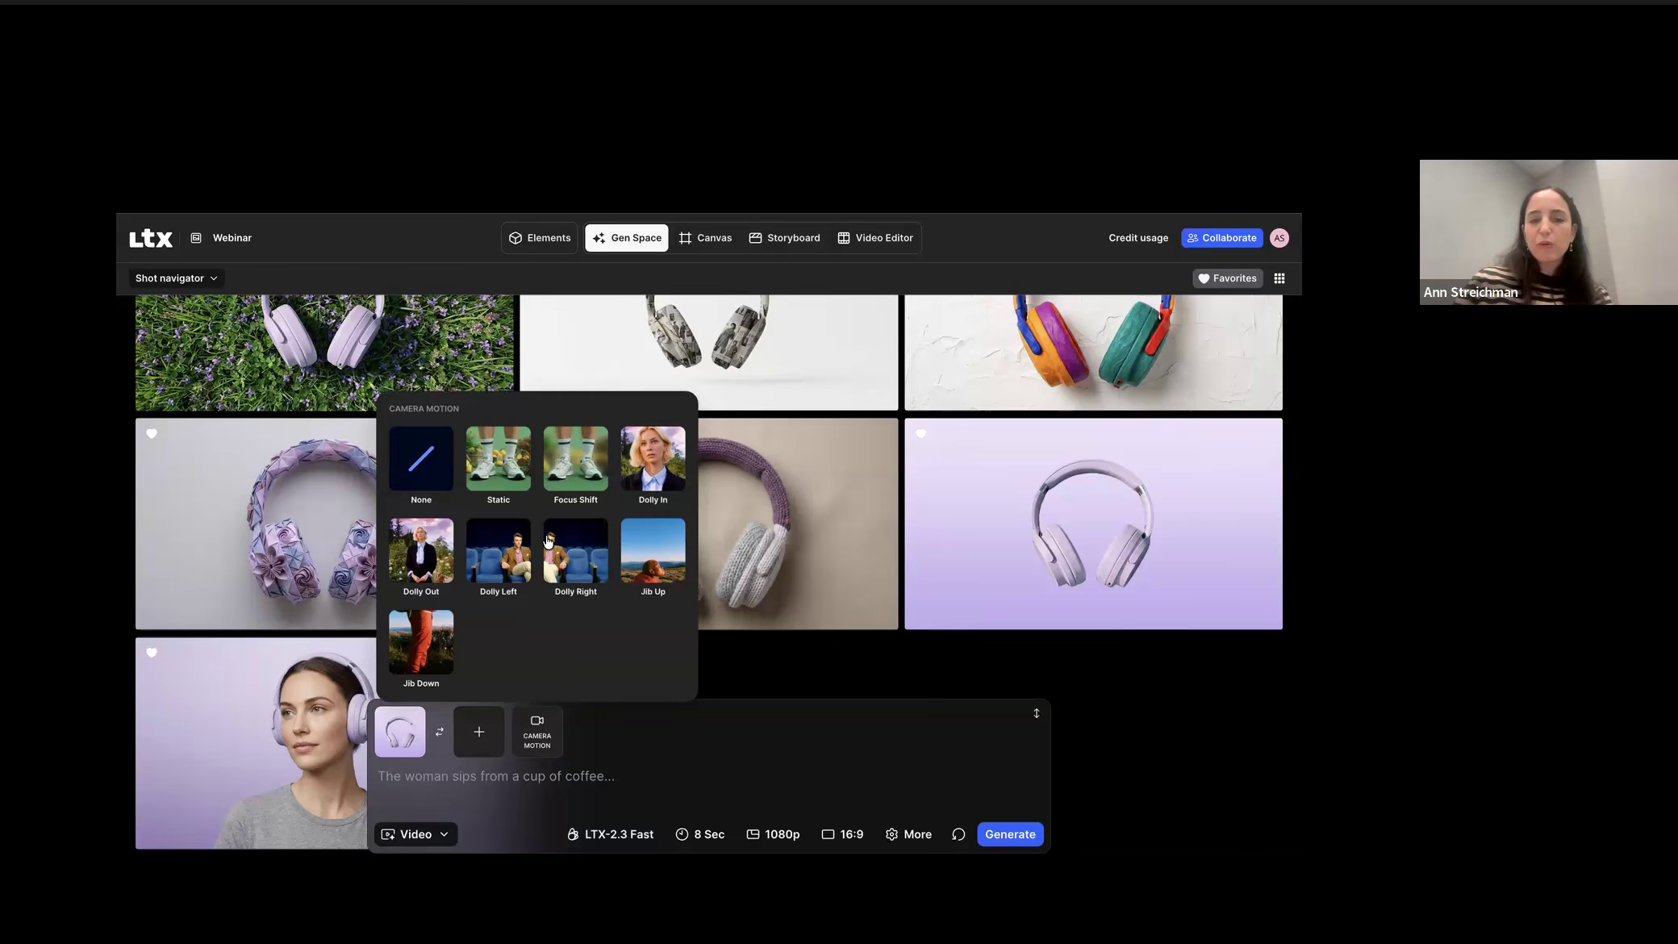
pyautogui.click(654, 462)
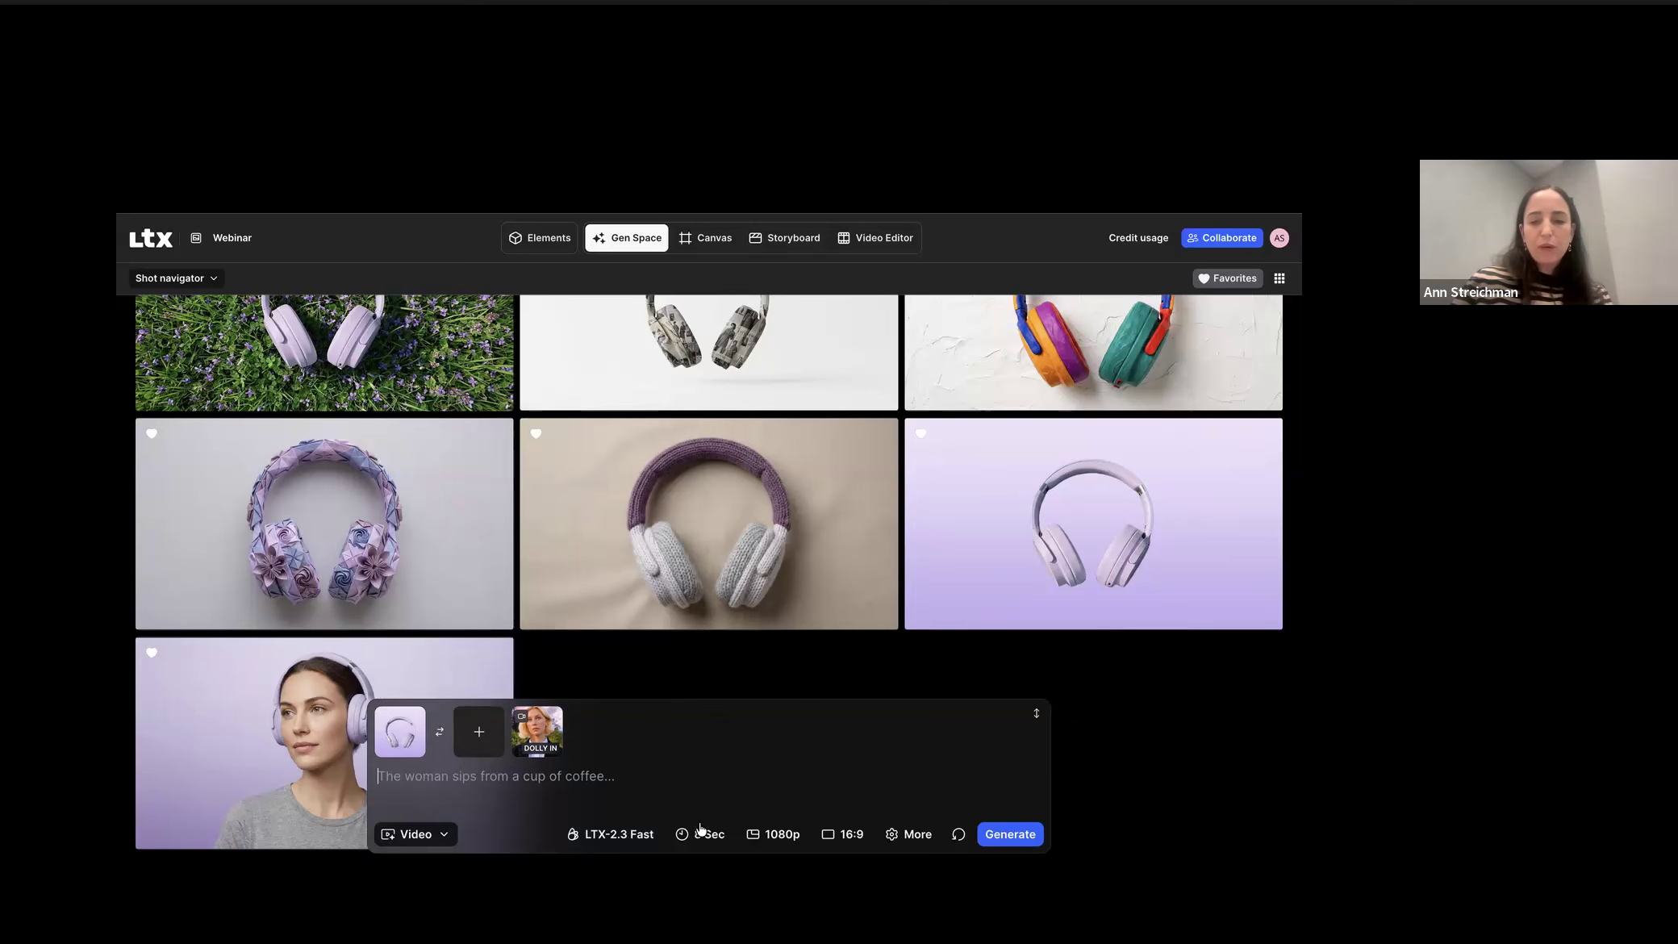
# Step: Check the available video durations, and configure the generation for audio off, 2 videos and 24 fps
pyautogui.click(701, 831)
pyautogui.scroll(-3, 723, 752)
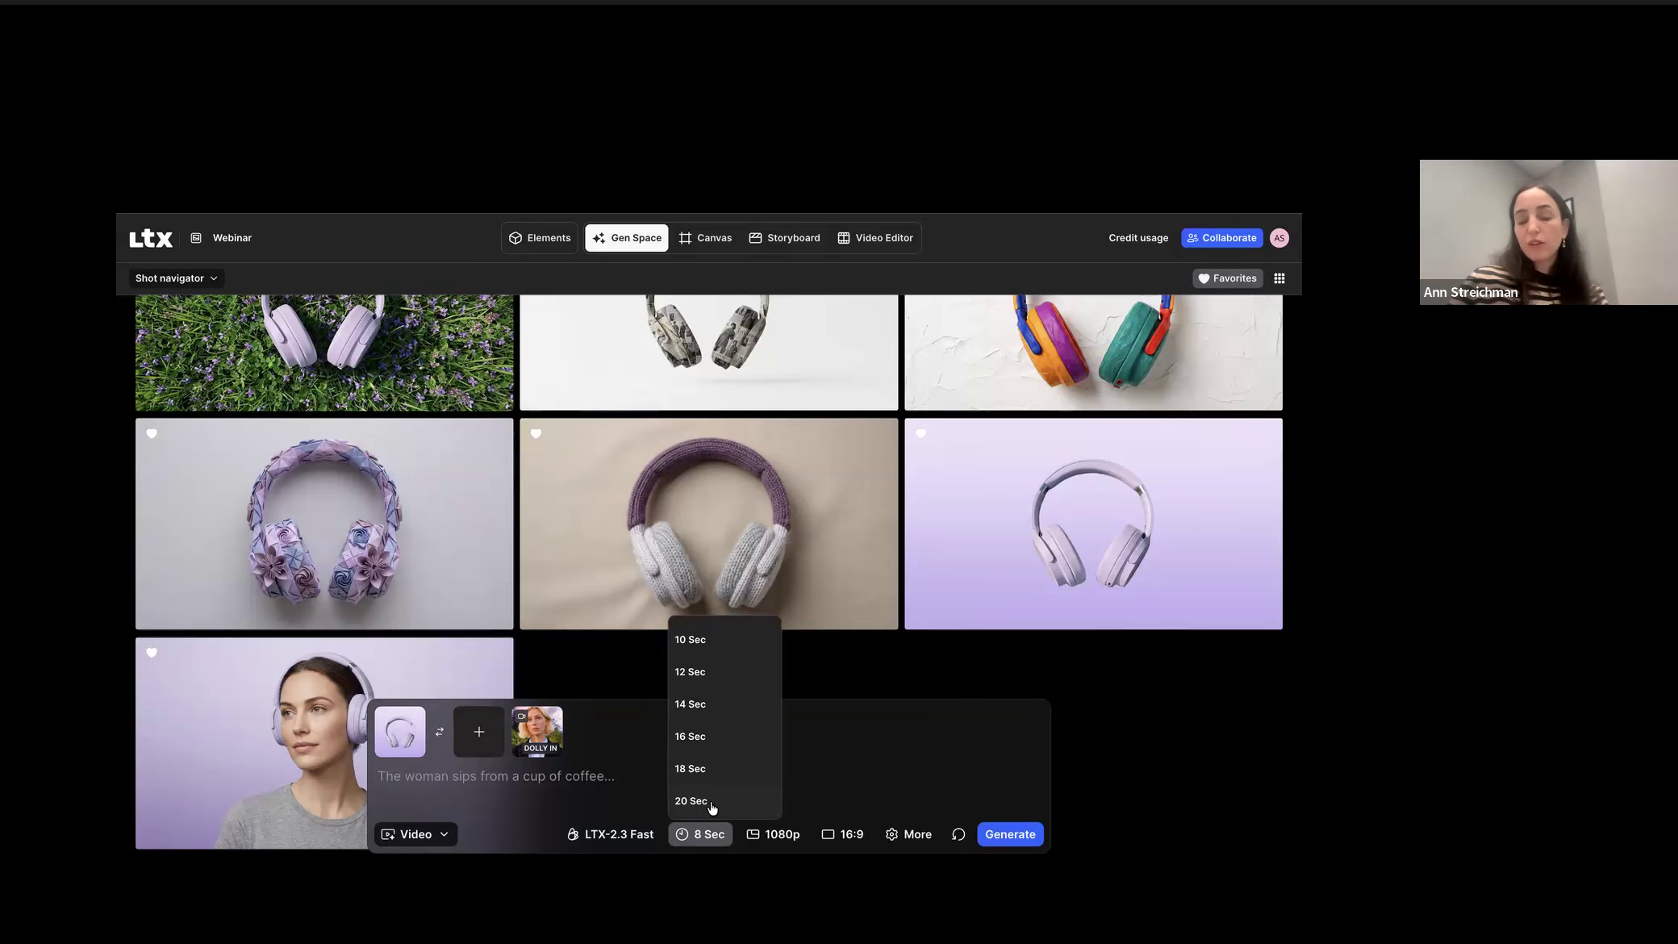
pyautogui.click(909, 833)
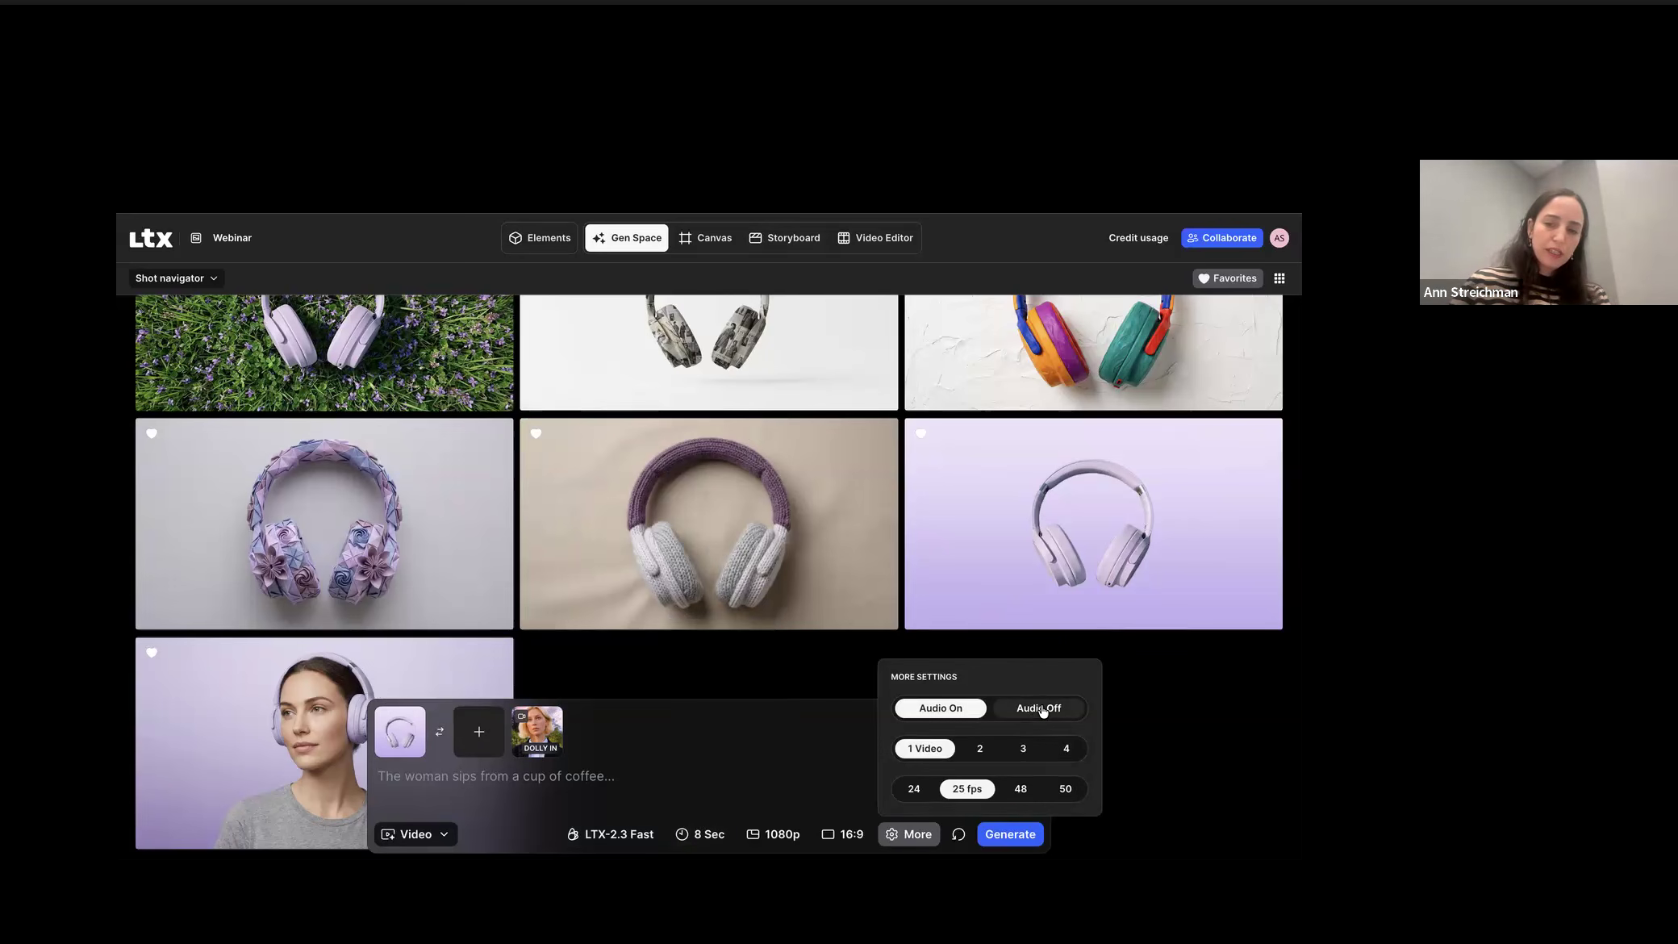
pyautogui.click(1041, 708)
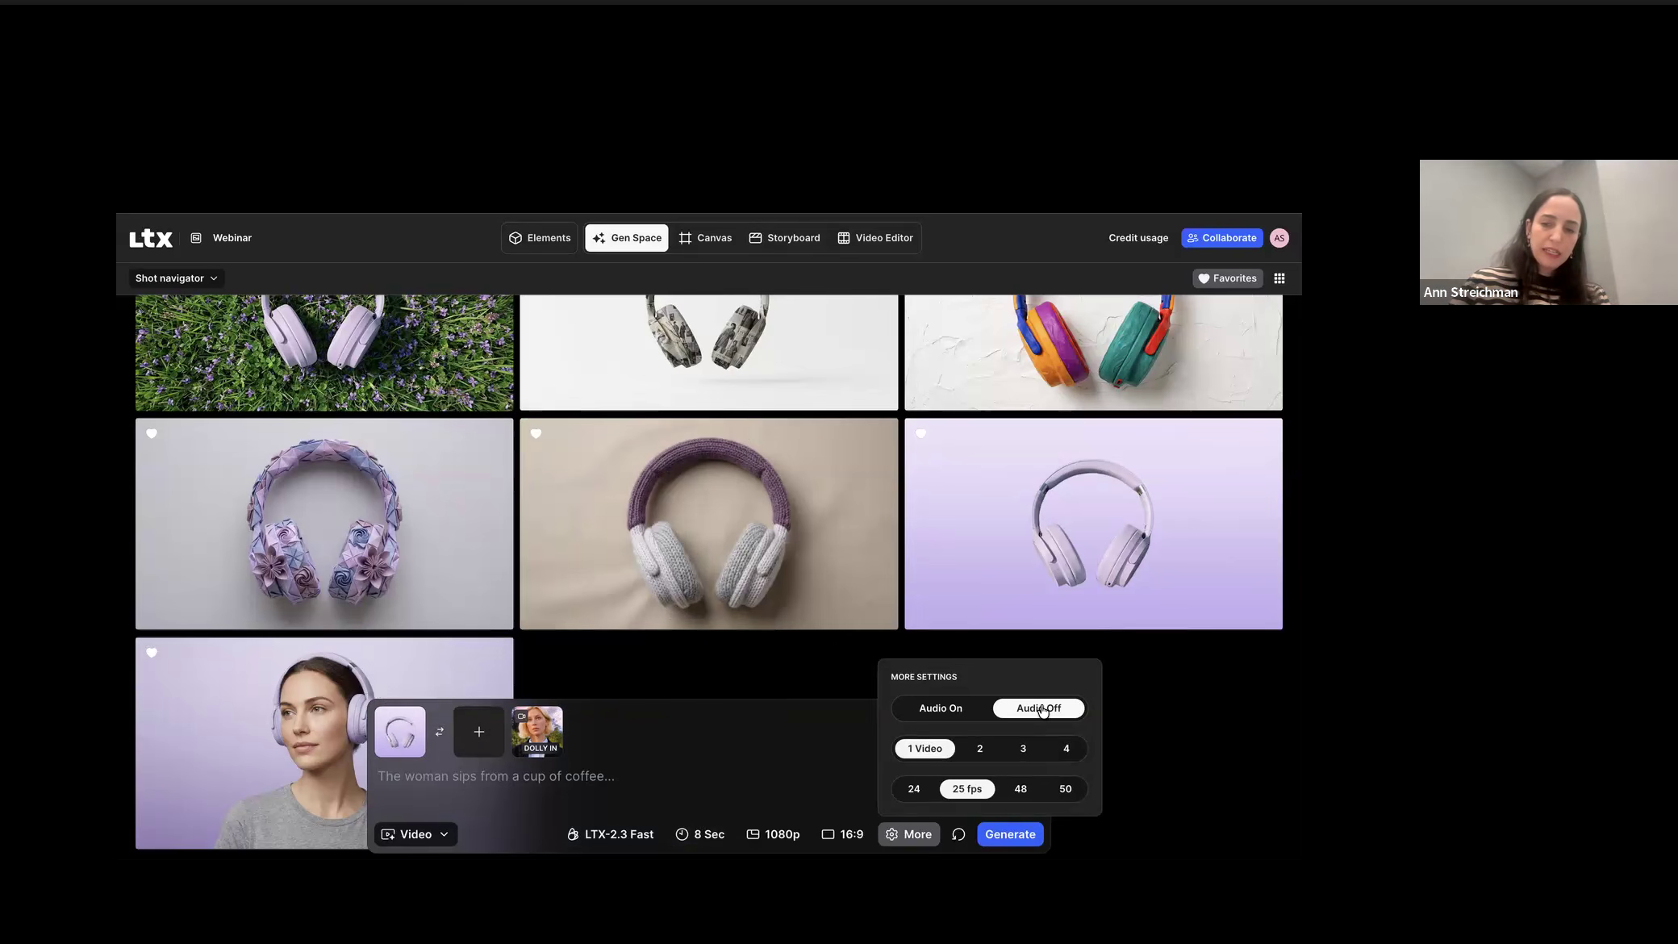
pyautogui.click(985, 750)
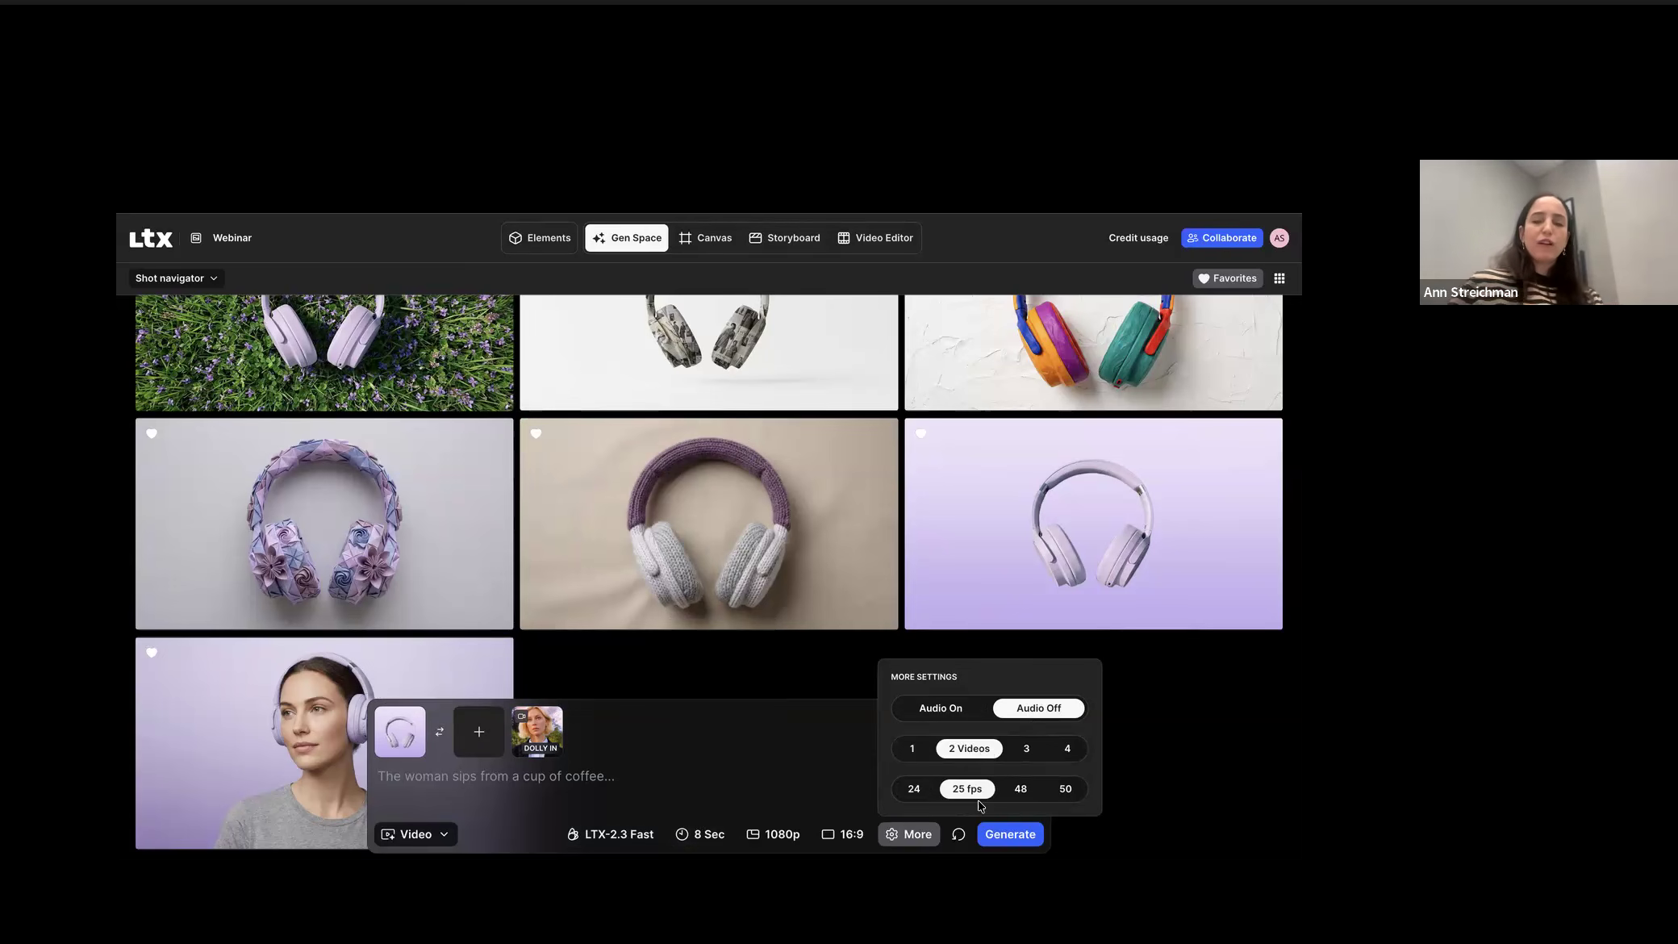
pyautogui.click(926, 786)
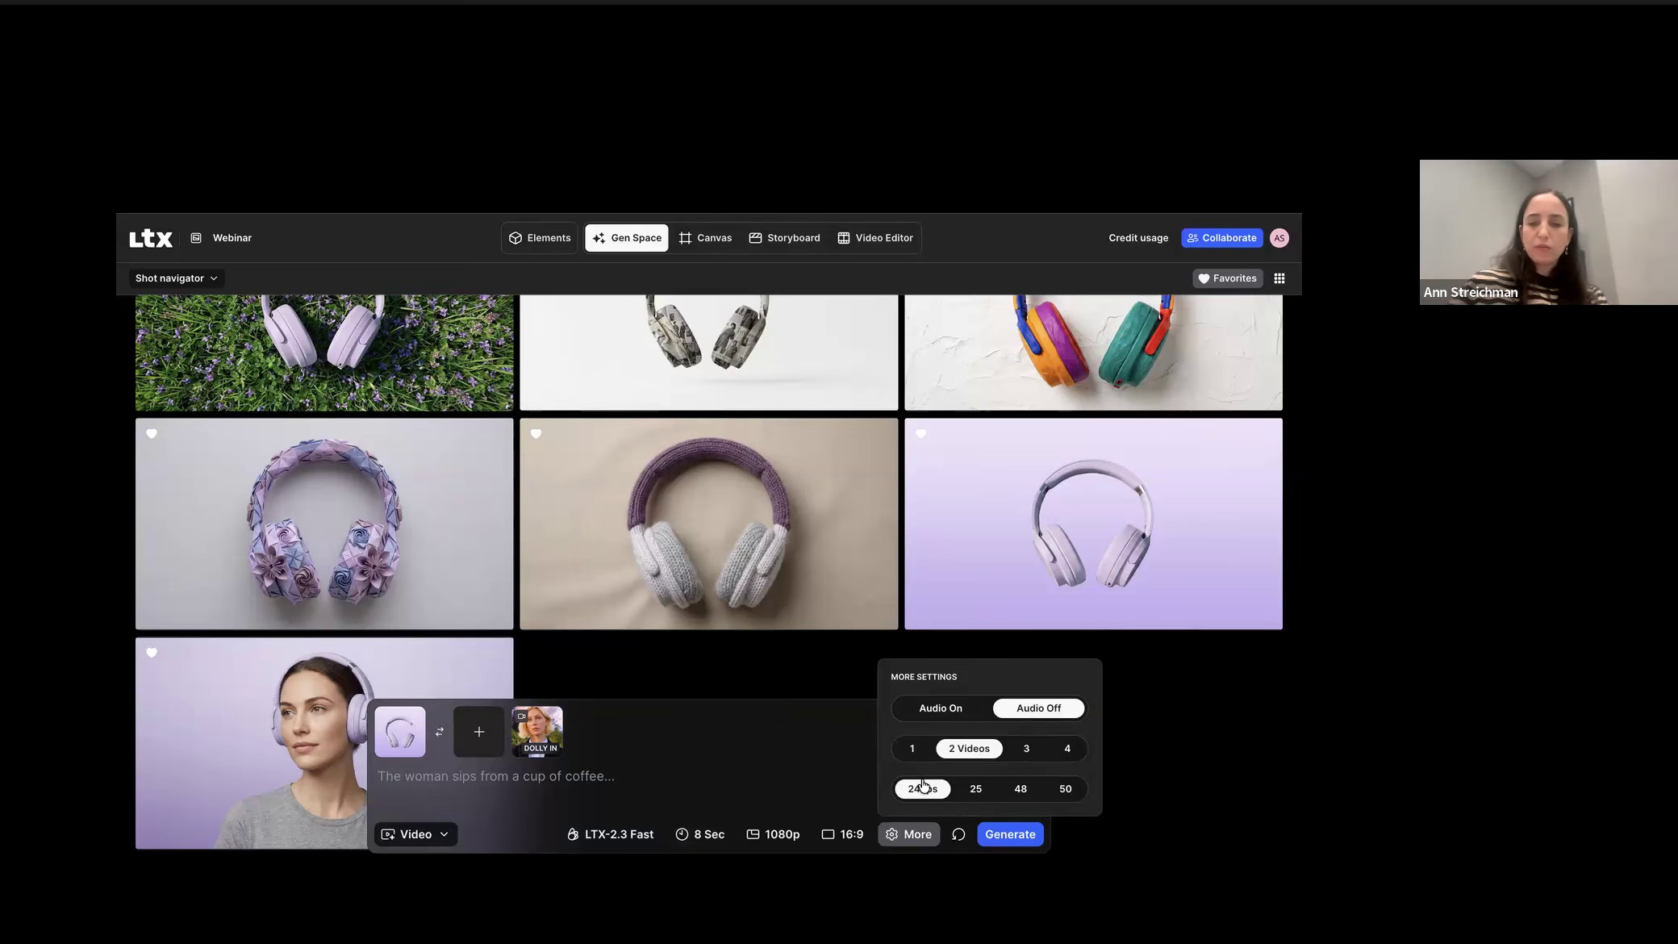
pyautogui.click(780, 767)
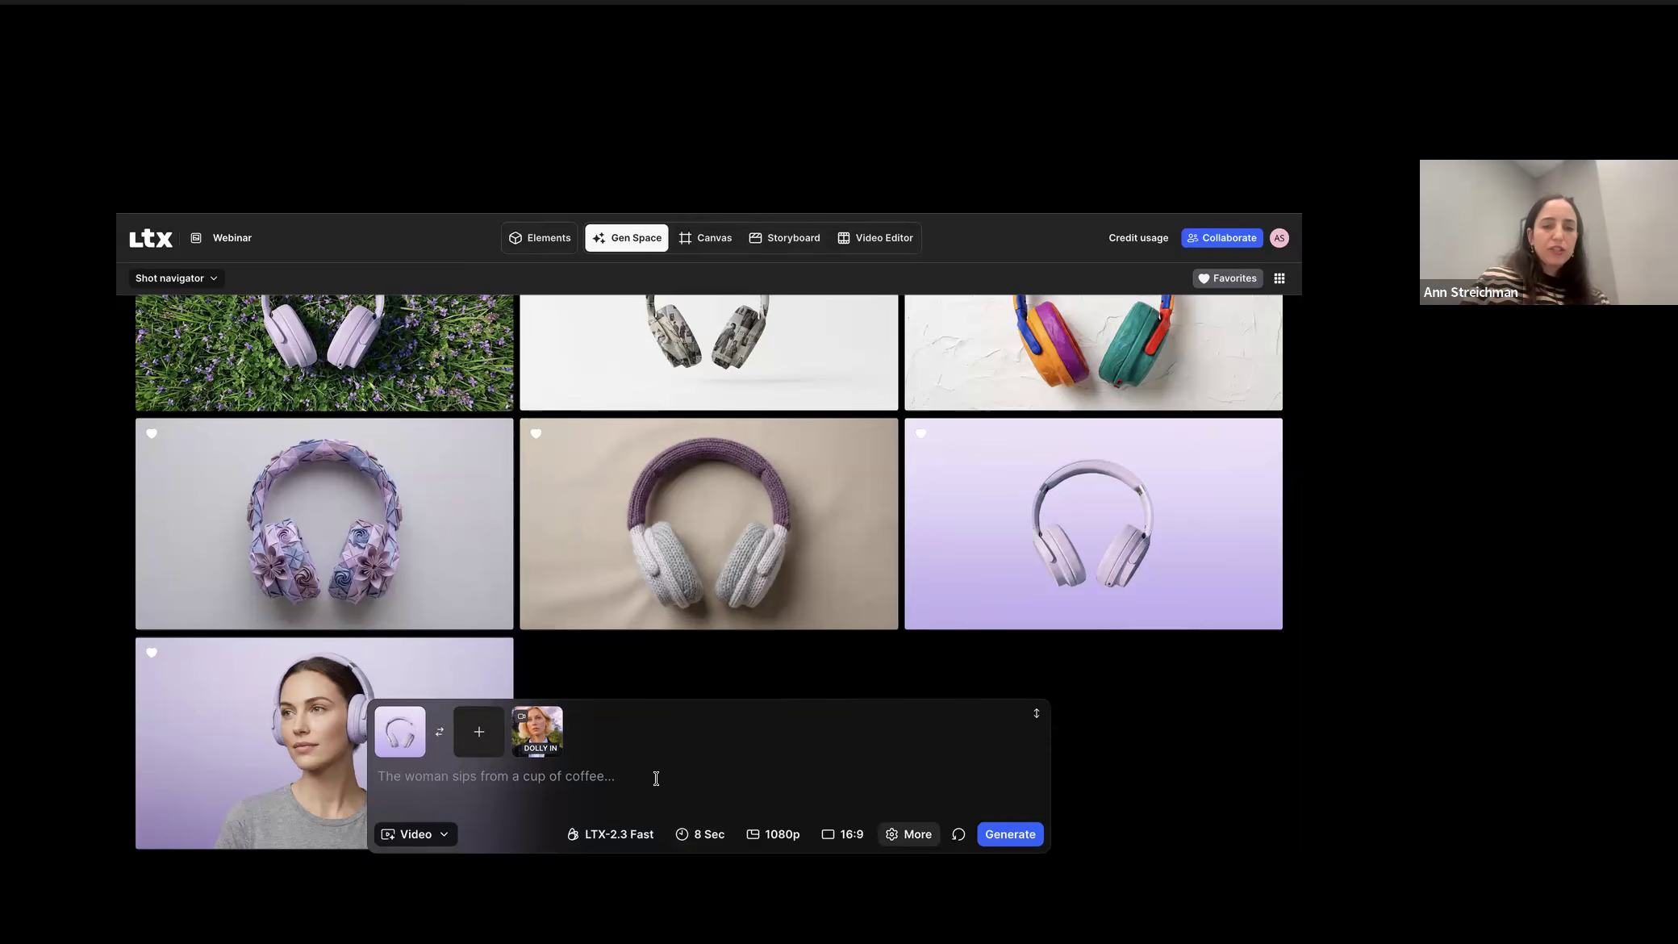
pyautogui.hscroll(-5, 633, 778)
pyautogui.write('the headphones quickly start floating in the air')
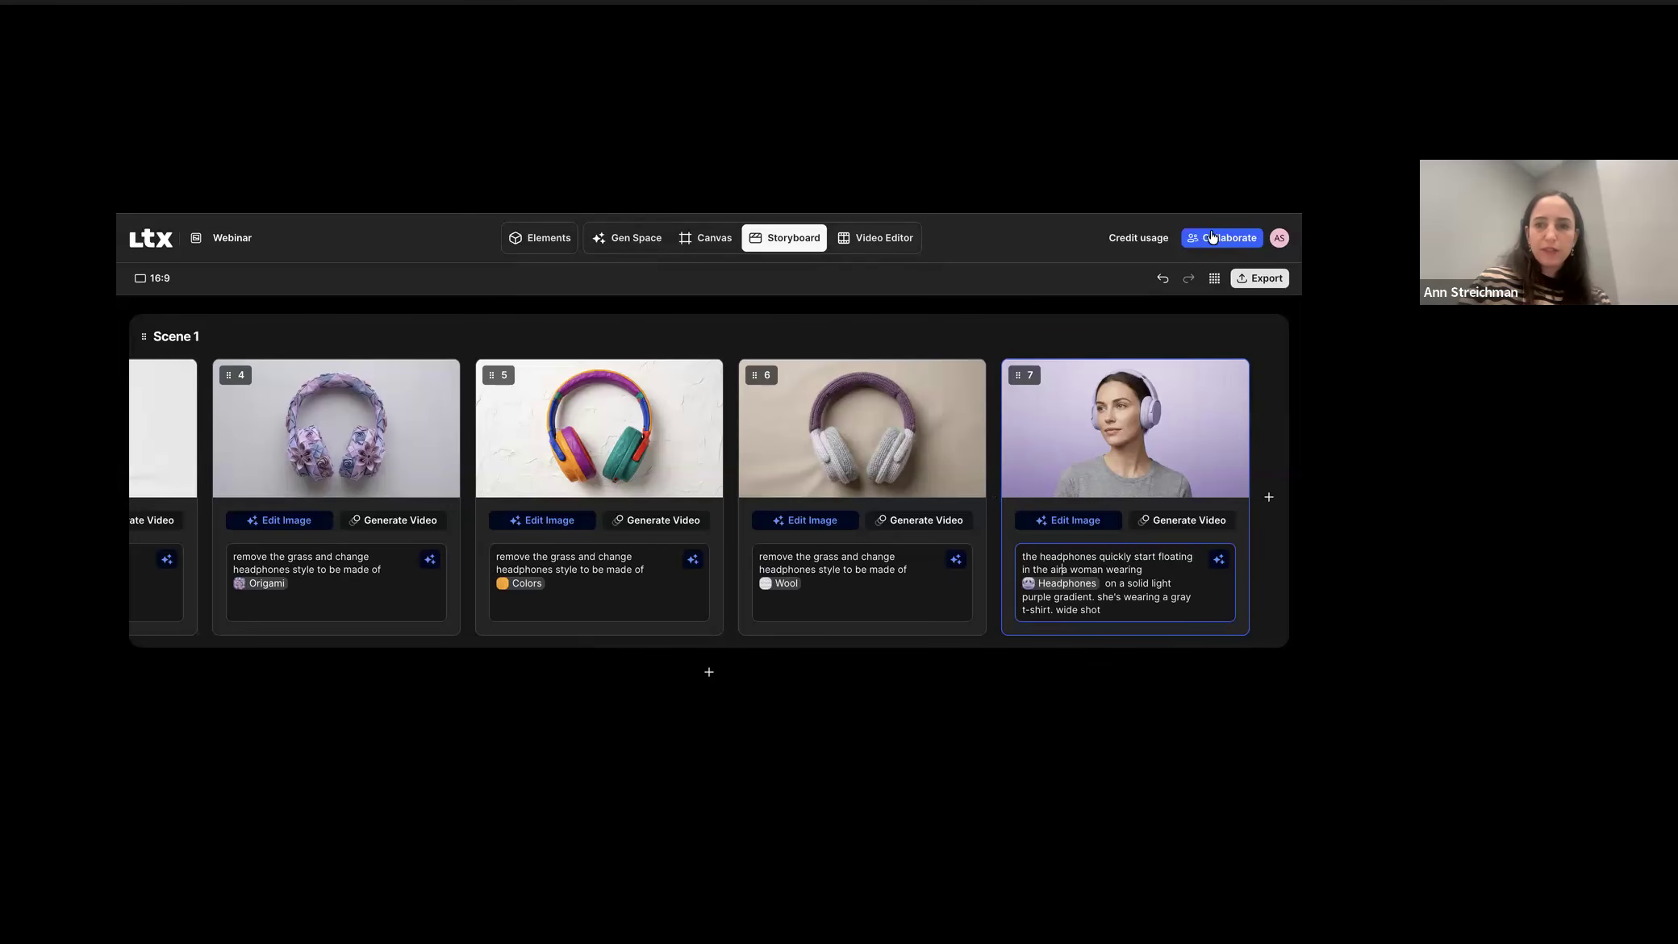
pyautogui.click(615, 239)
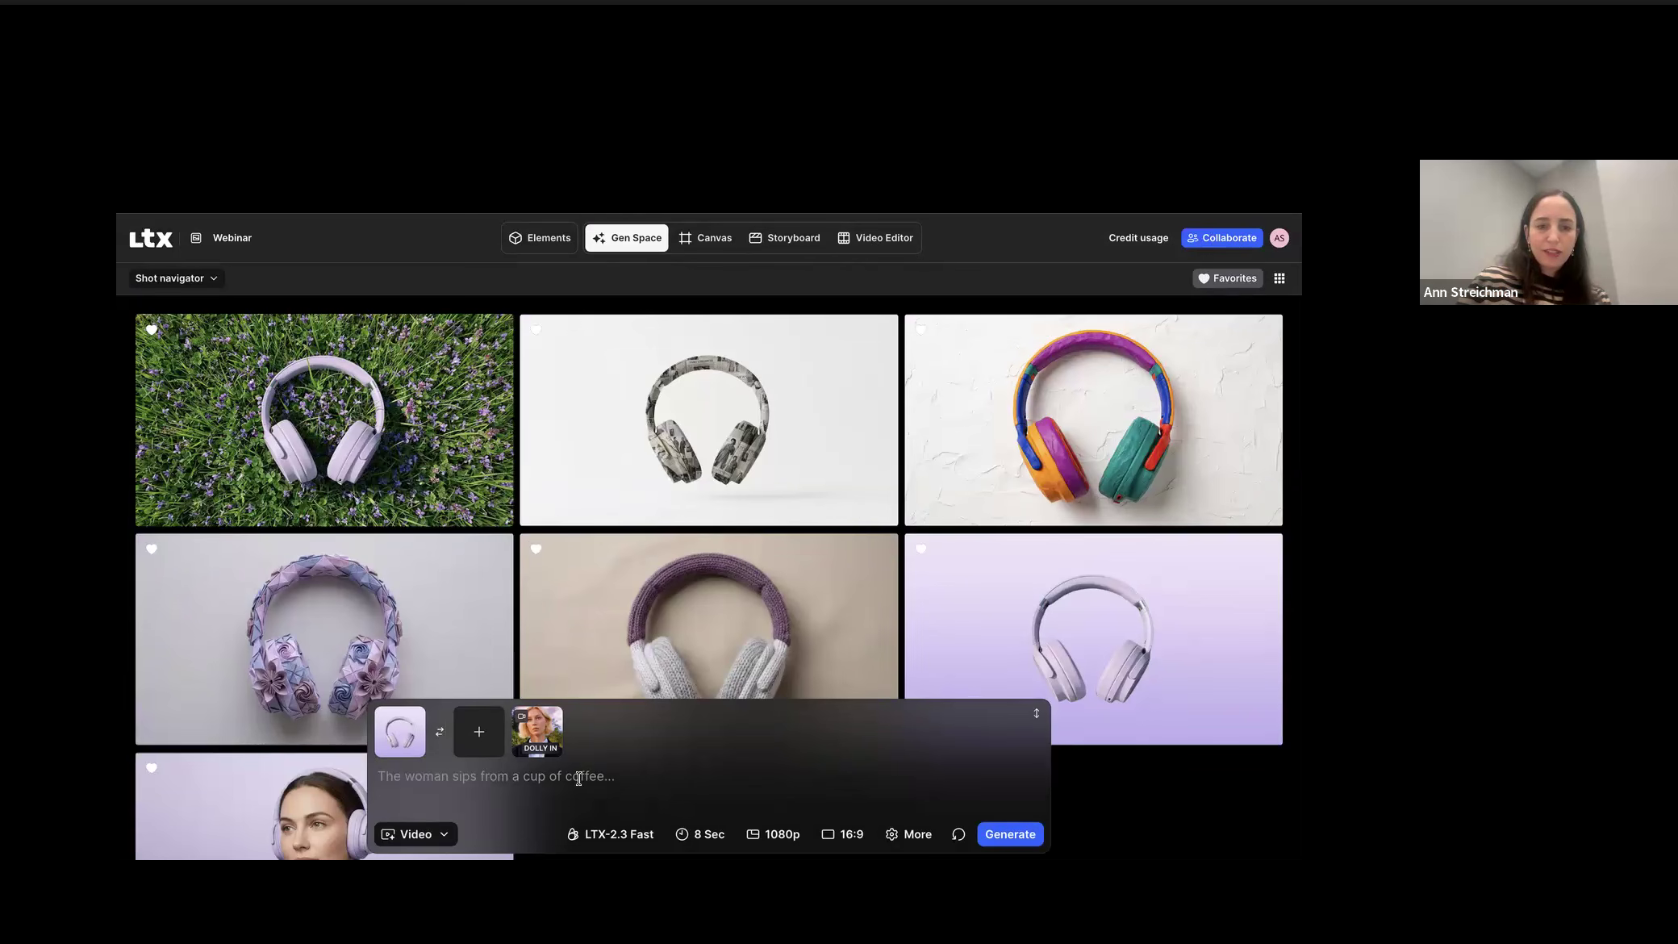
# Step: Generate the videos with the prompt "the headphones quickly start floating in the air", and clear the camera motion from the video settings
pyautogui.write('the headphones quickly start floating in the air')
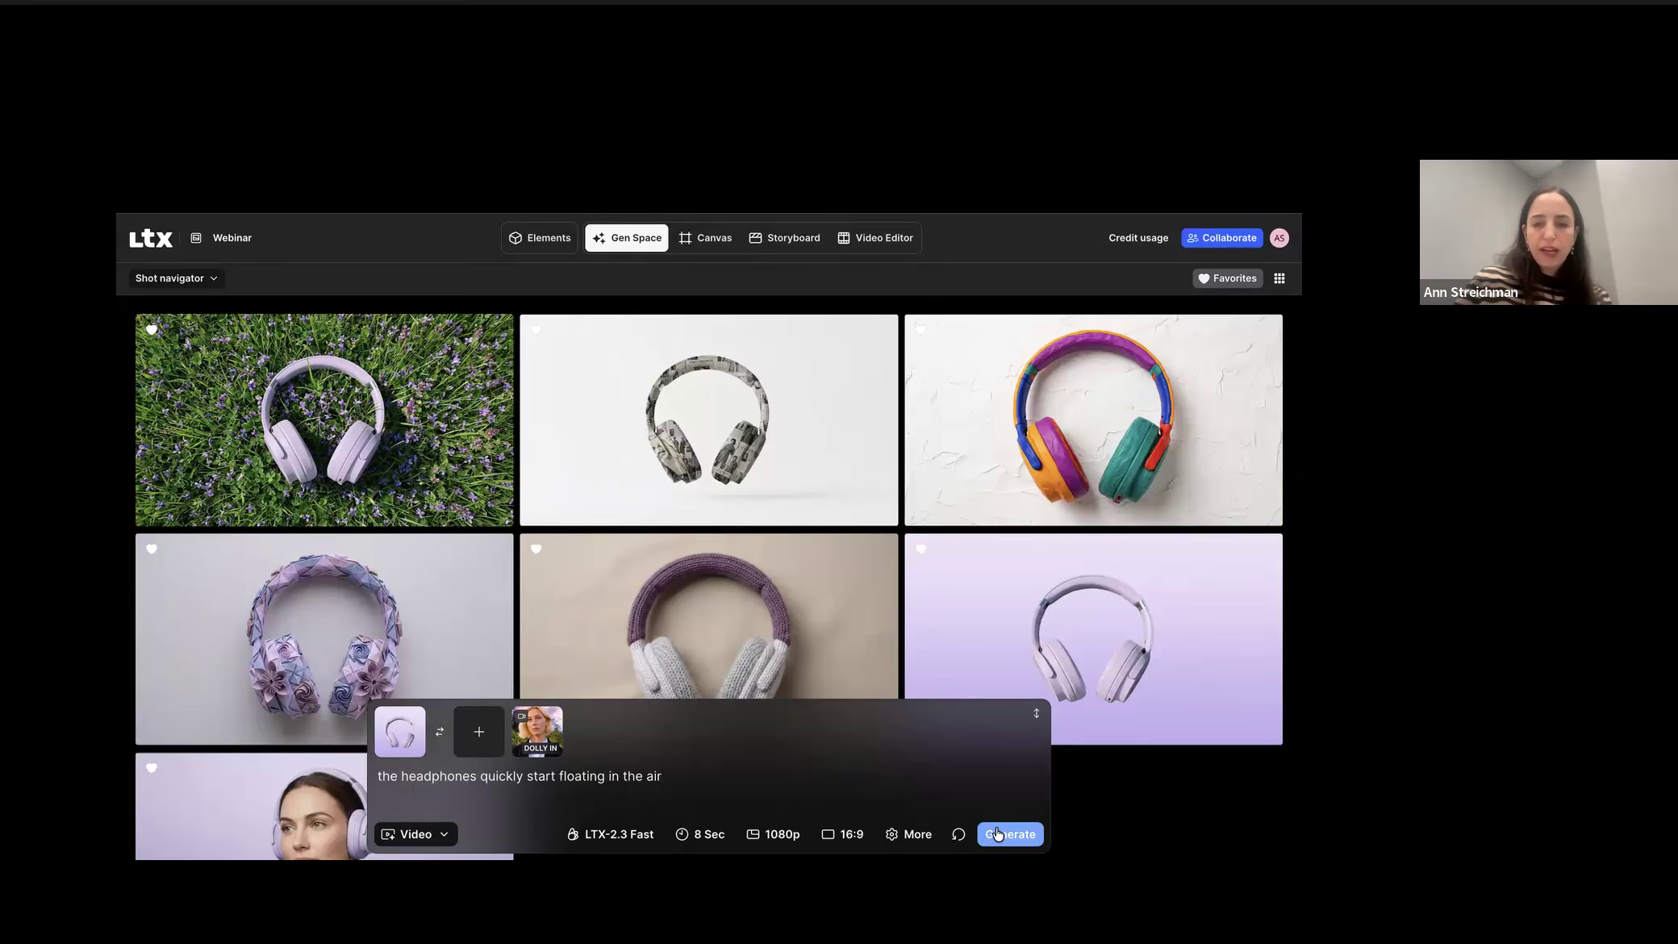
pyautogui.click(998, 833)
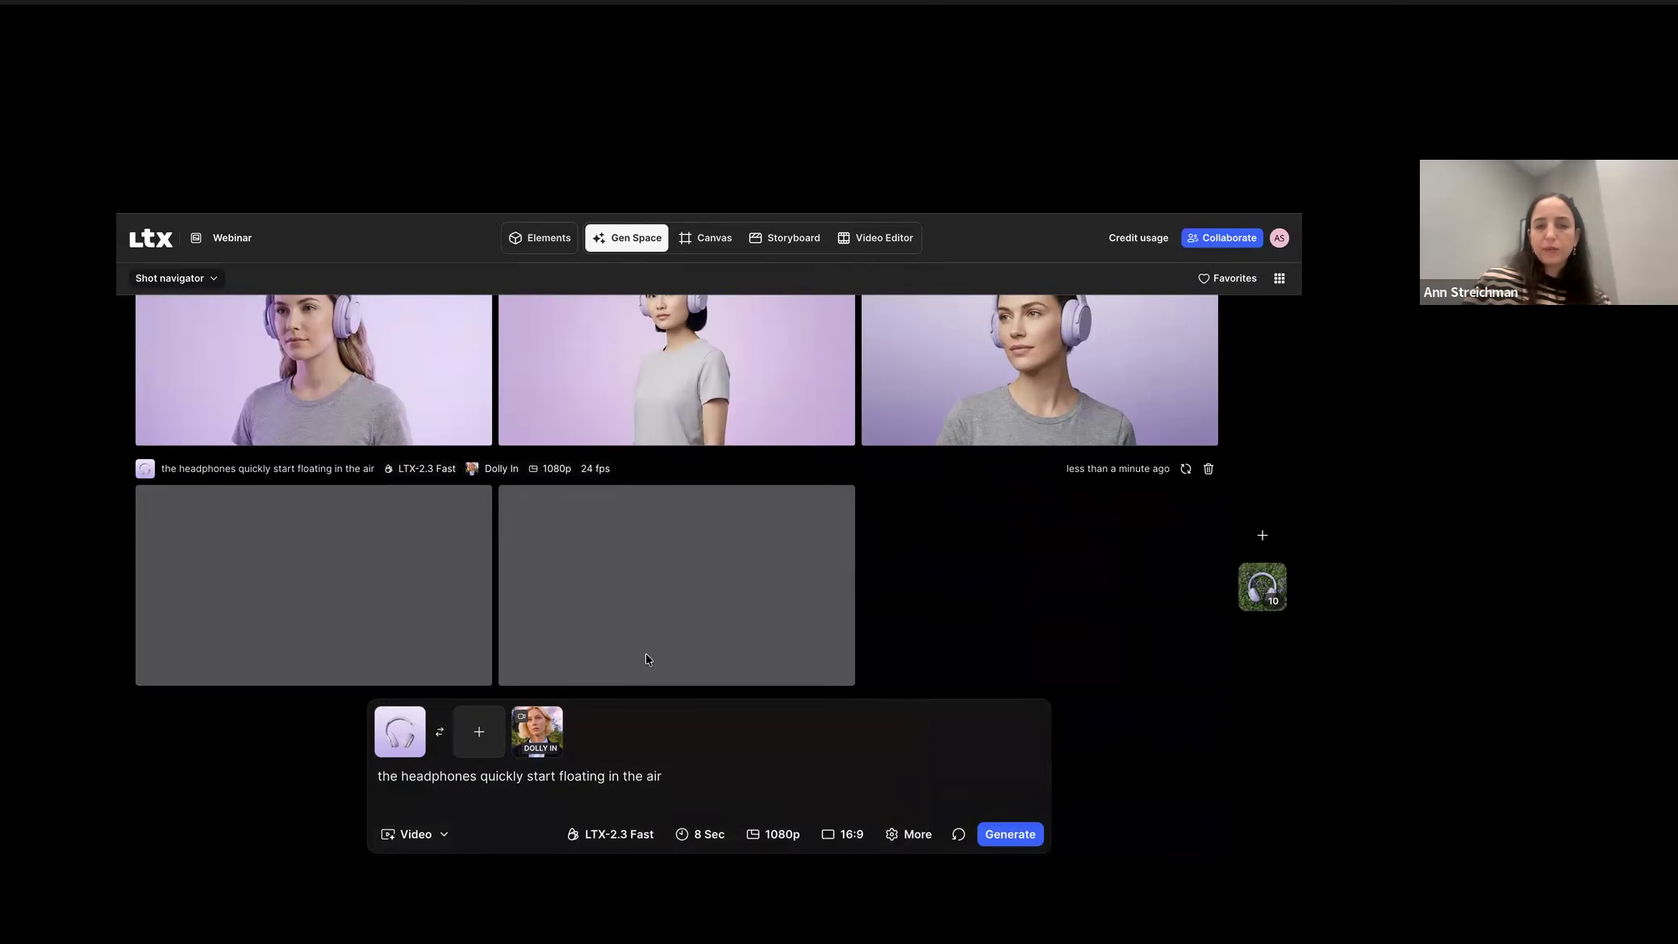
pyautogui.click(545, 731)
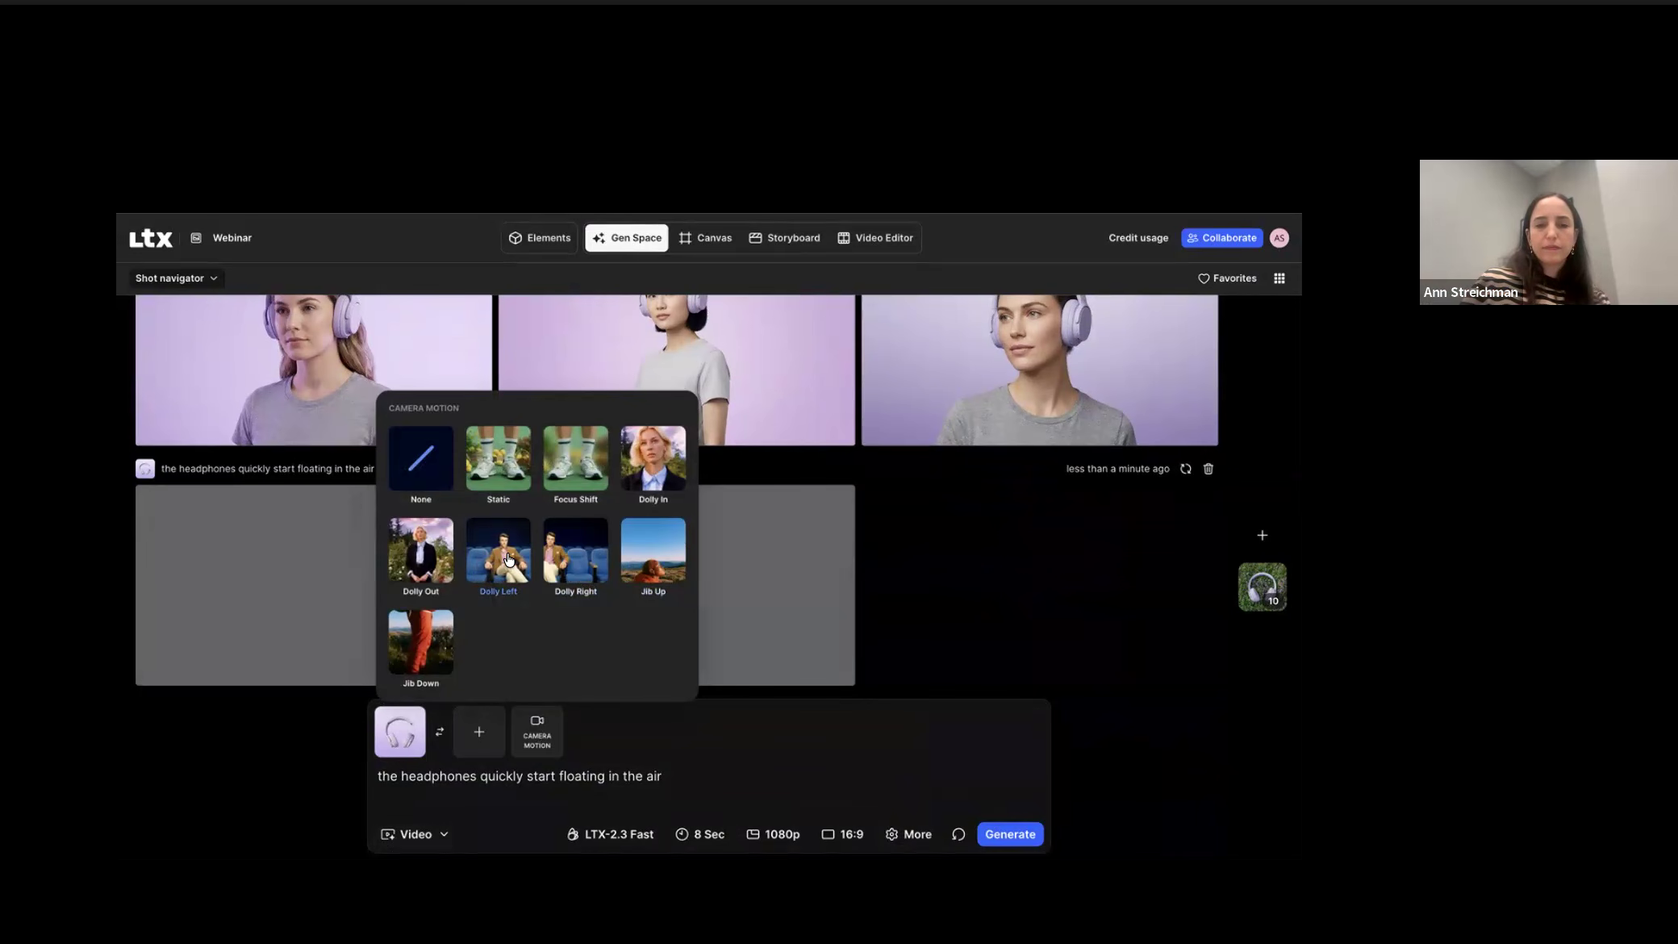
pyautogui.click(717, 754)
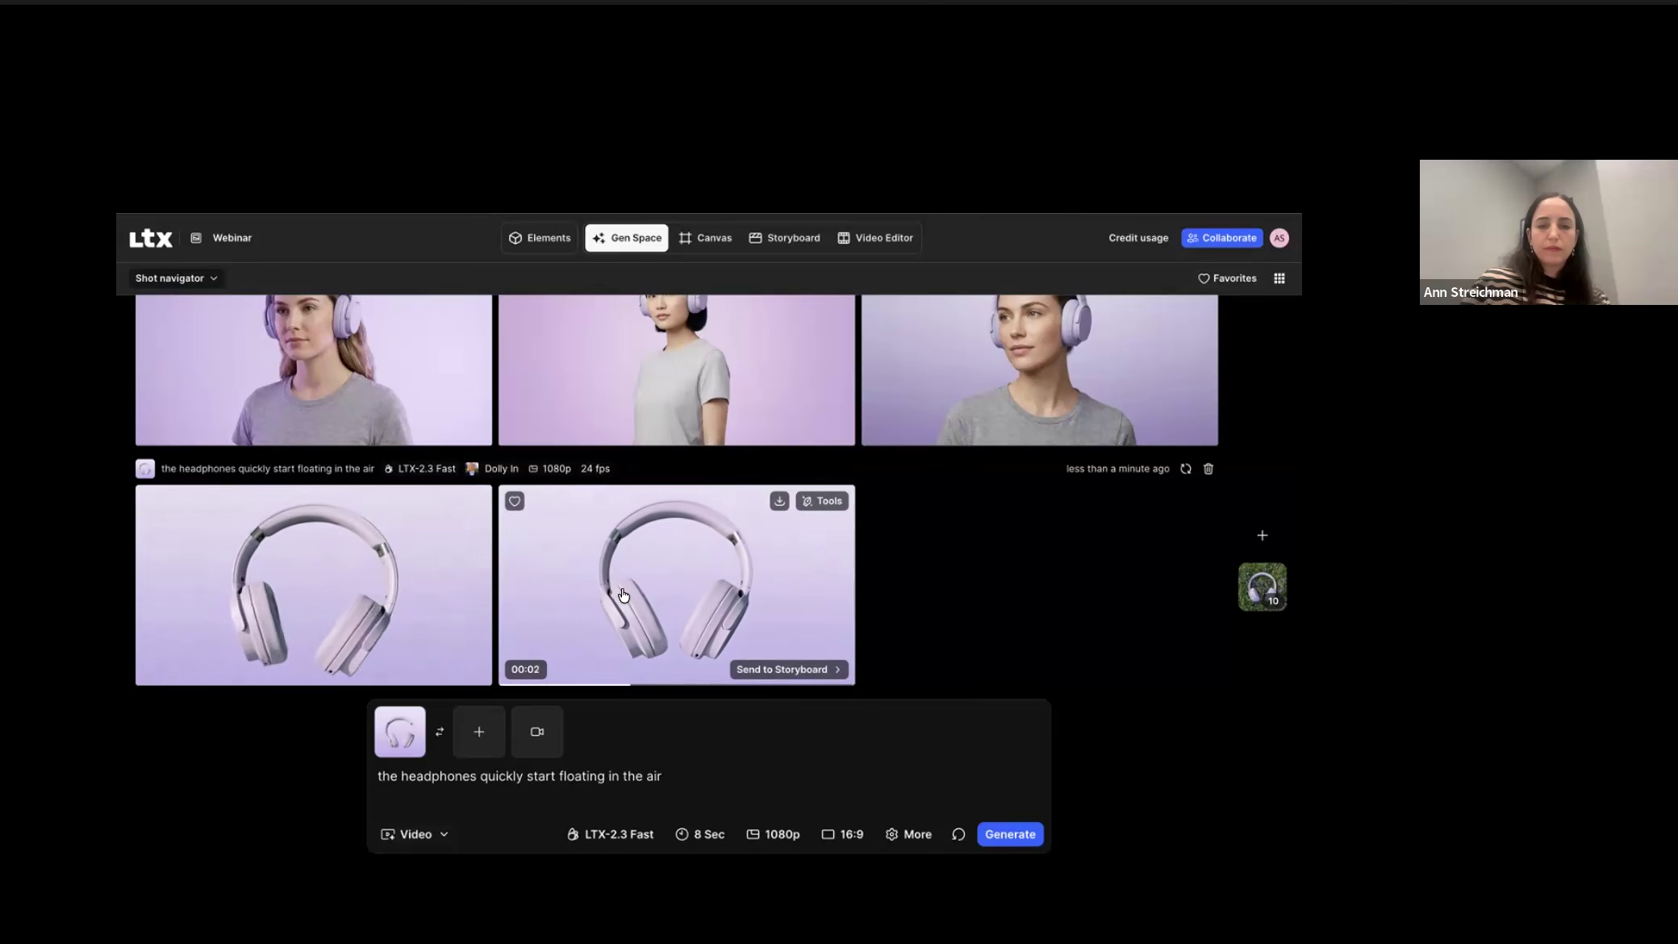
# Step: Send the second floating-headphones video to Shot 1 of Scene 1 in the storyboard
pyautogui.click(766, 670)
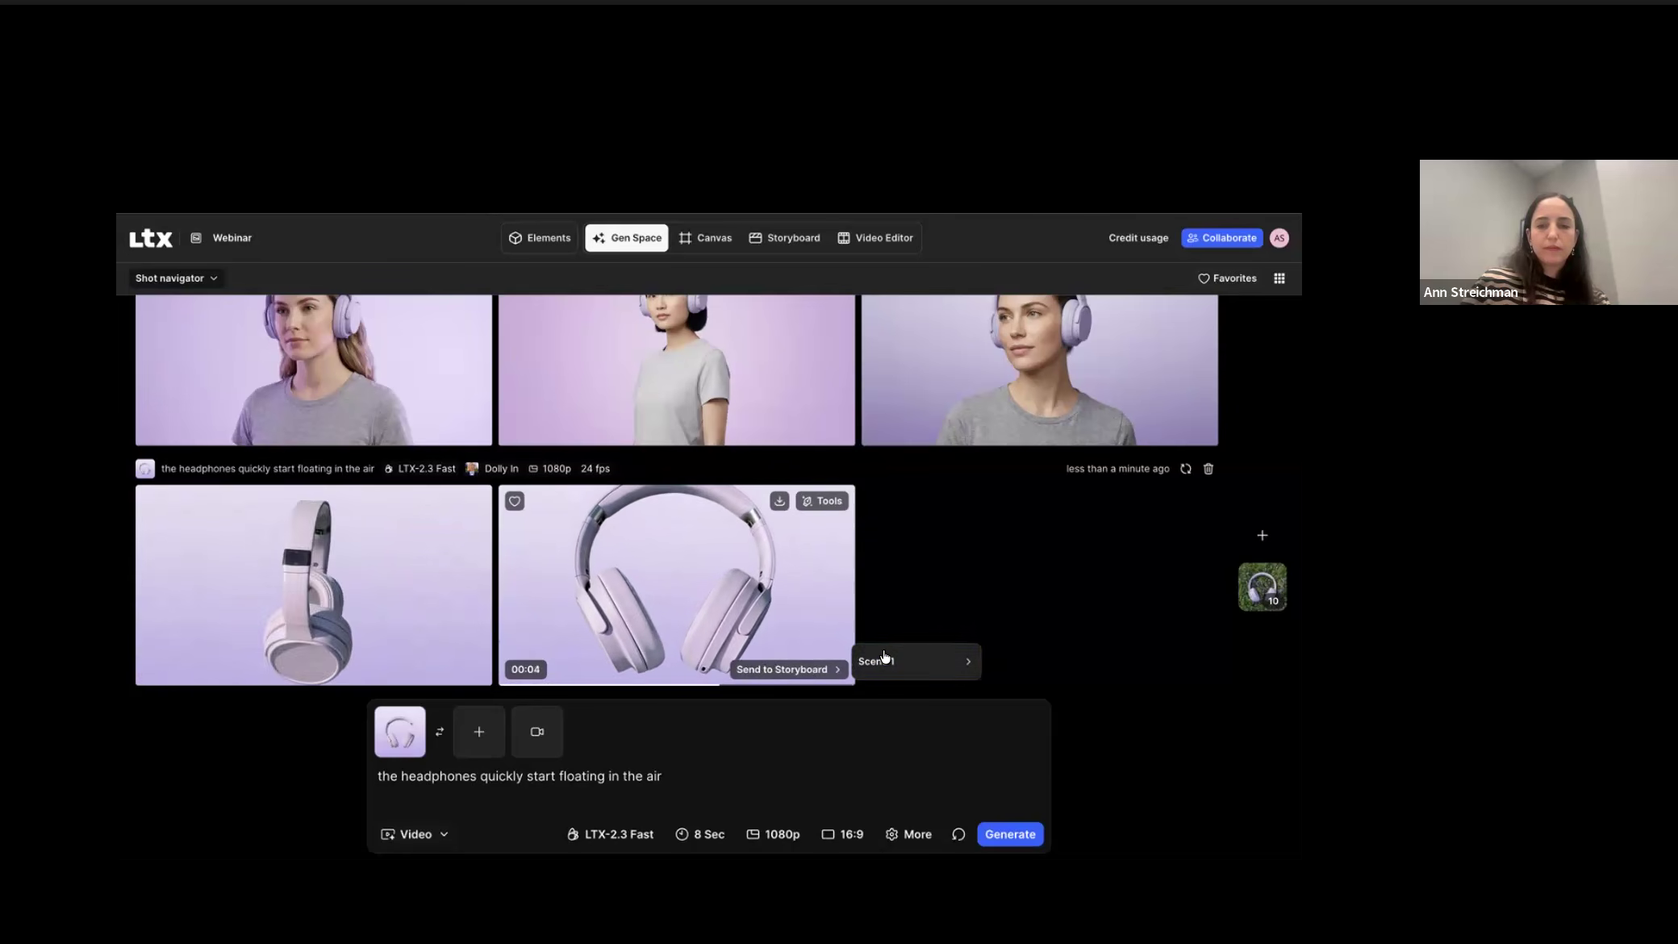
pyautogui.moveTo(912, 662)
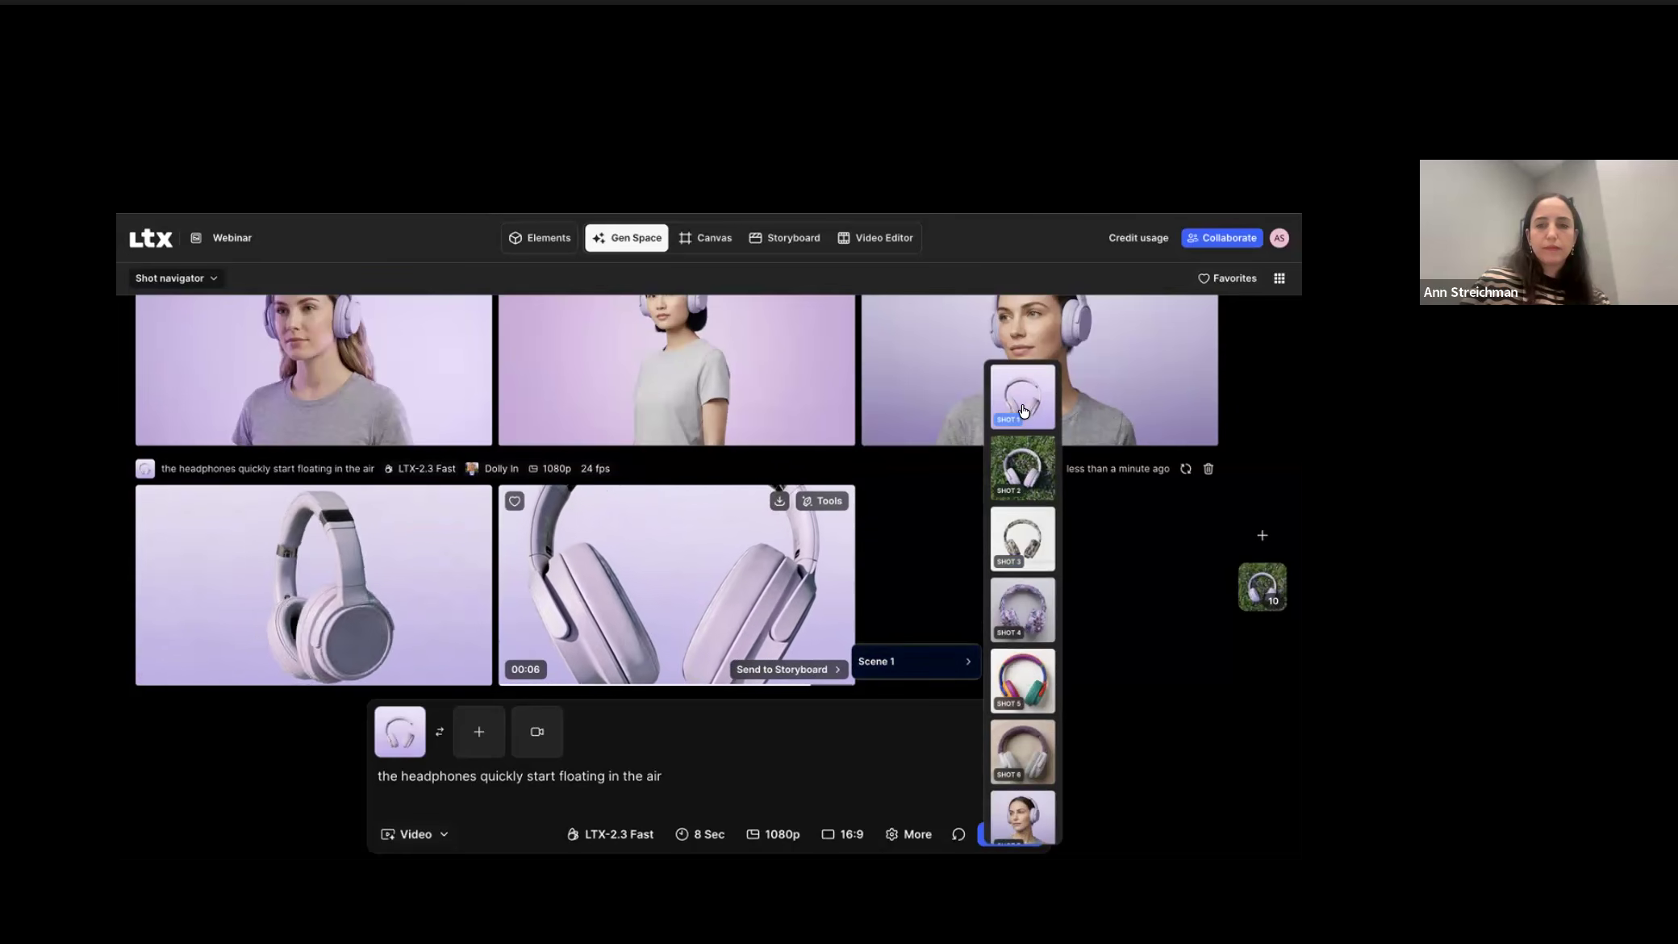
pyautogui.click(1026, 477)
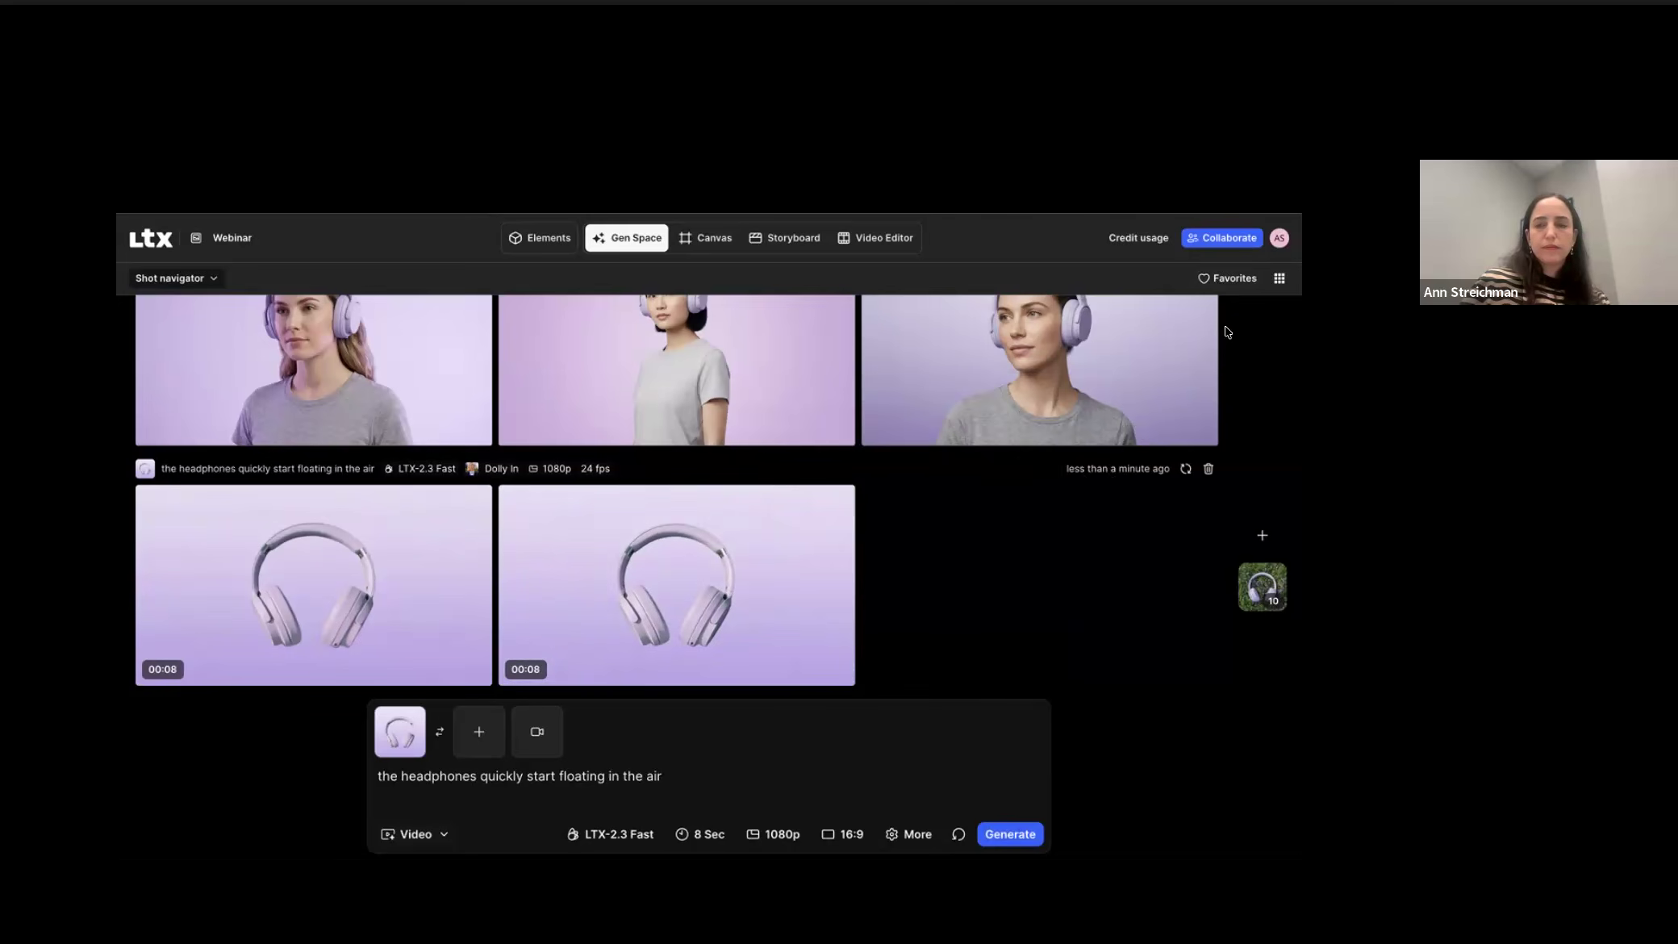
# Step: Start a video from the favorited image of headphones lying in grass, with the camera motion set to Dolly In
pyautogui.click(1227, 278)
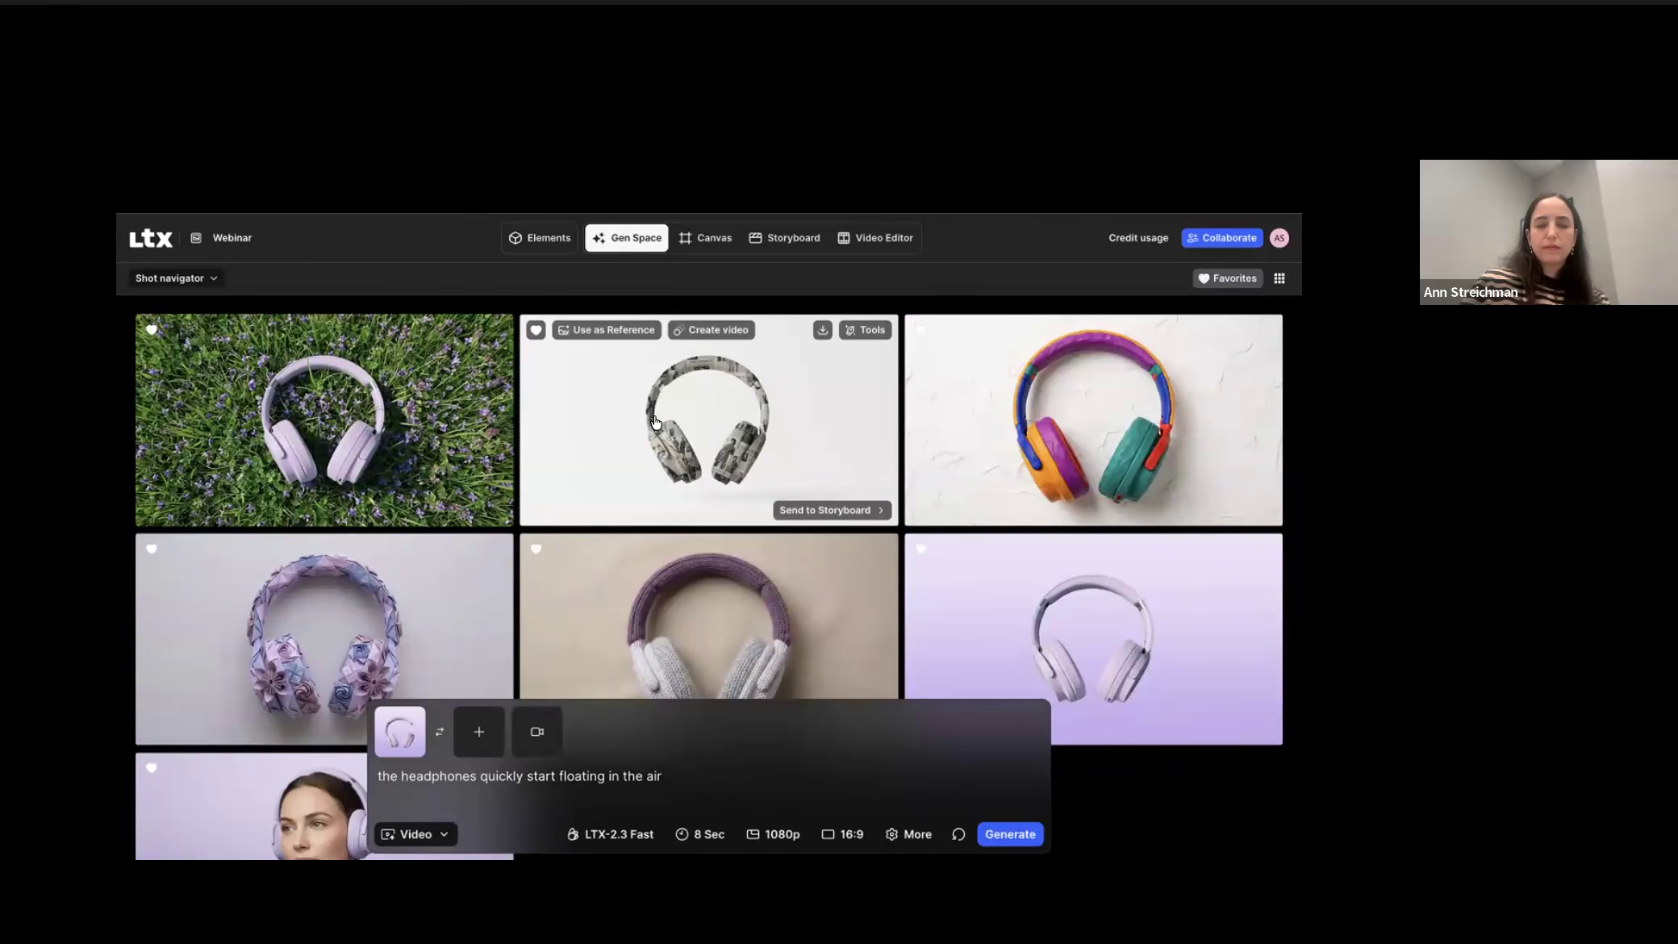
pyautogui.click(326, 331)
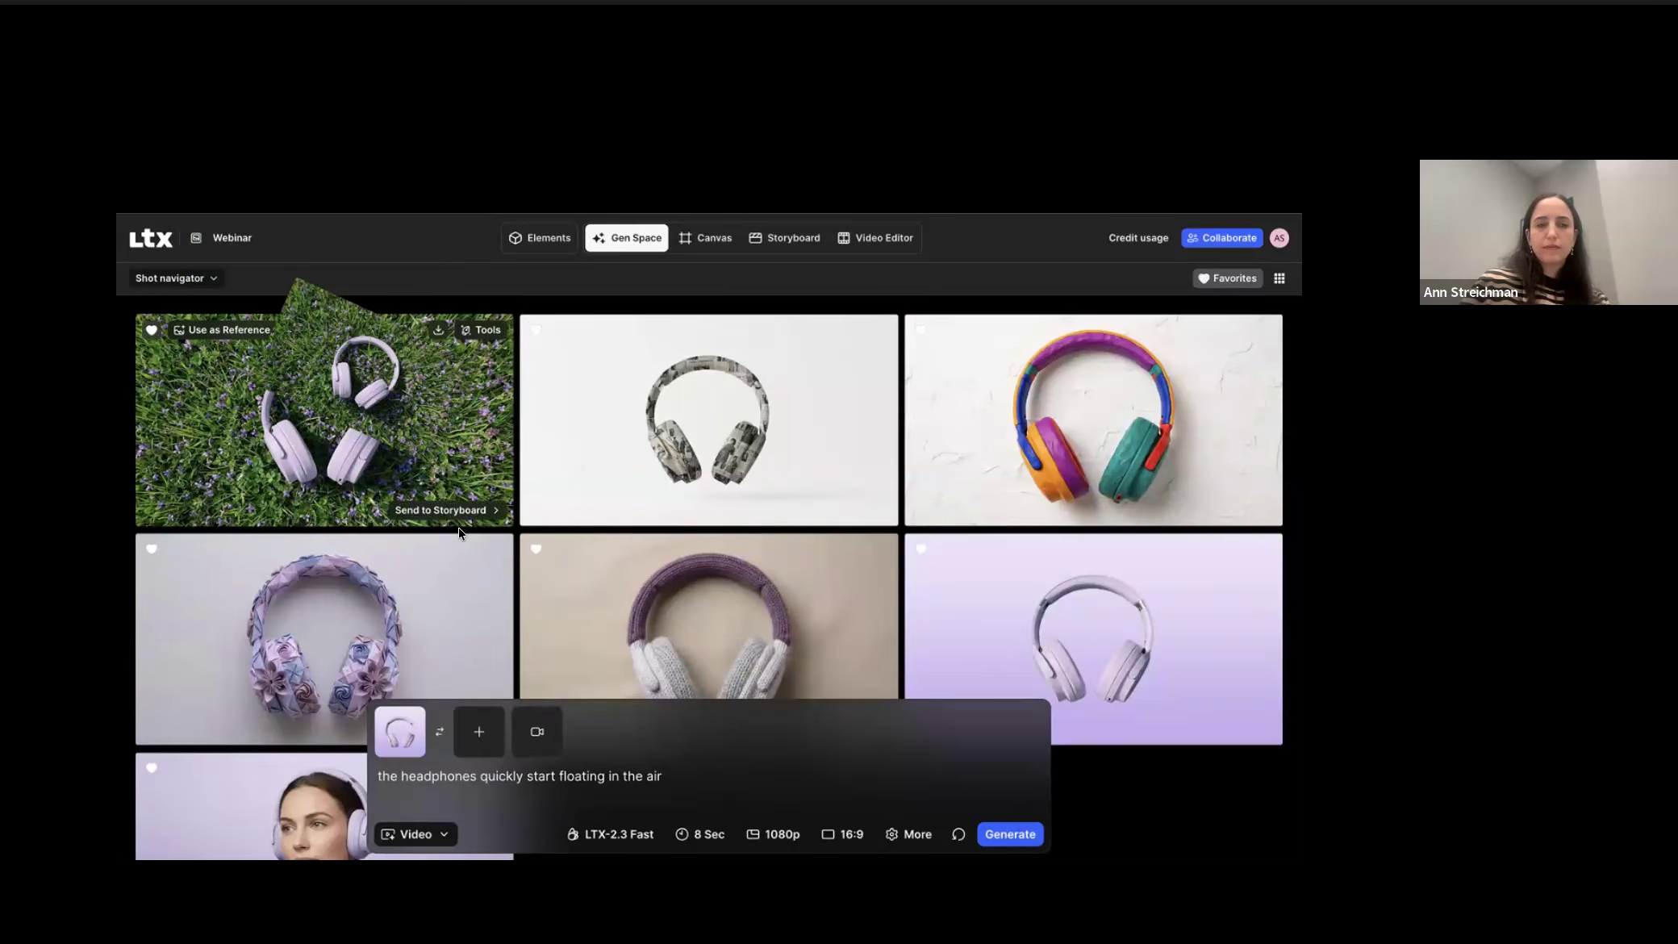
pyautogui.tripleClick(596, 772)
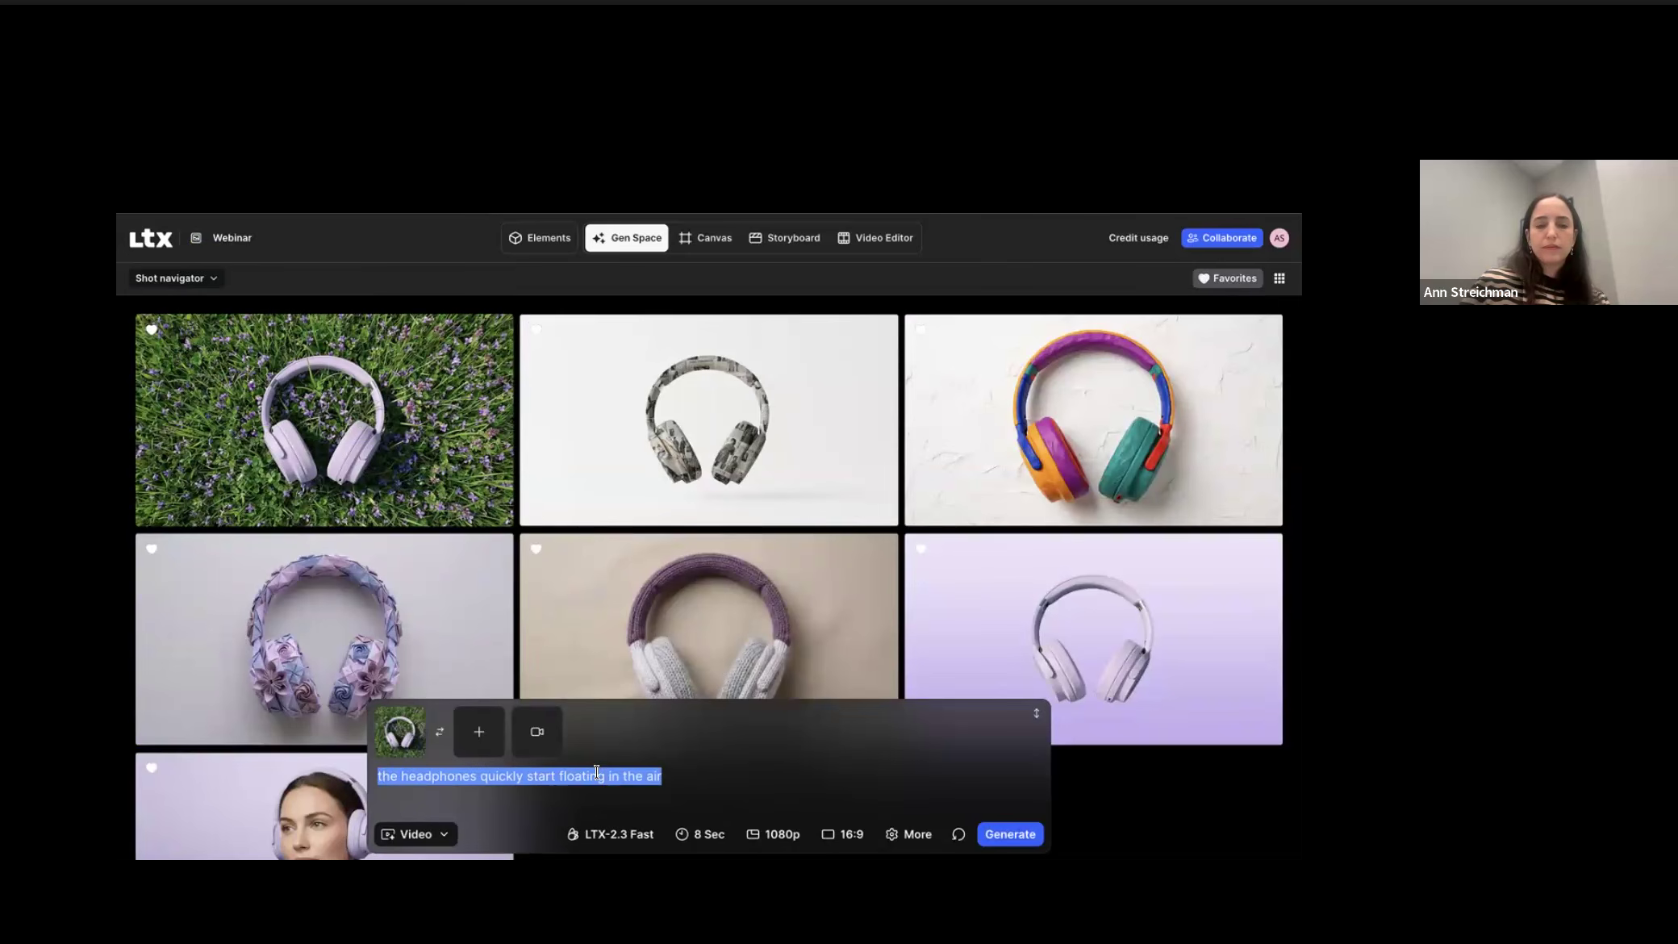
pyautogui.click(538, 731)
pyautogui.click(662, 472)
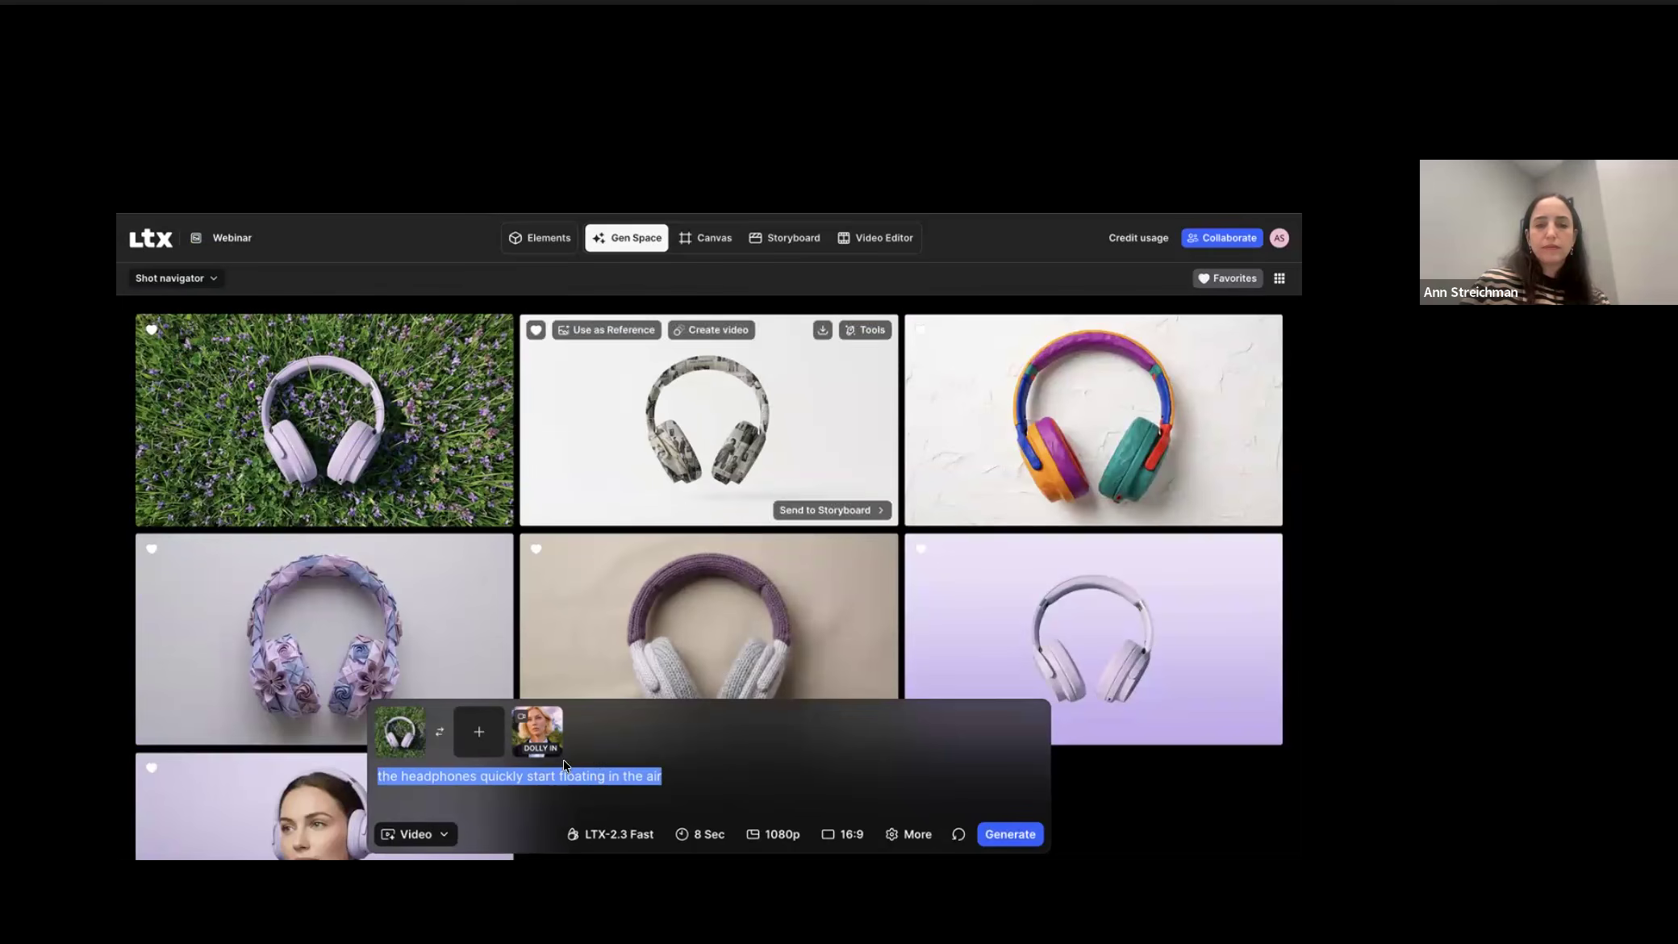
# Step: Replace the prompt with "a bee lands on the headphones" and generate the videos
pyautogui.click(421, 780)
pyautogui.tripleClick(423, 775)
pyautogui.write('a bee lands on the headphones')
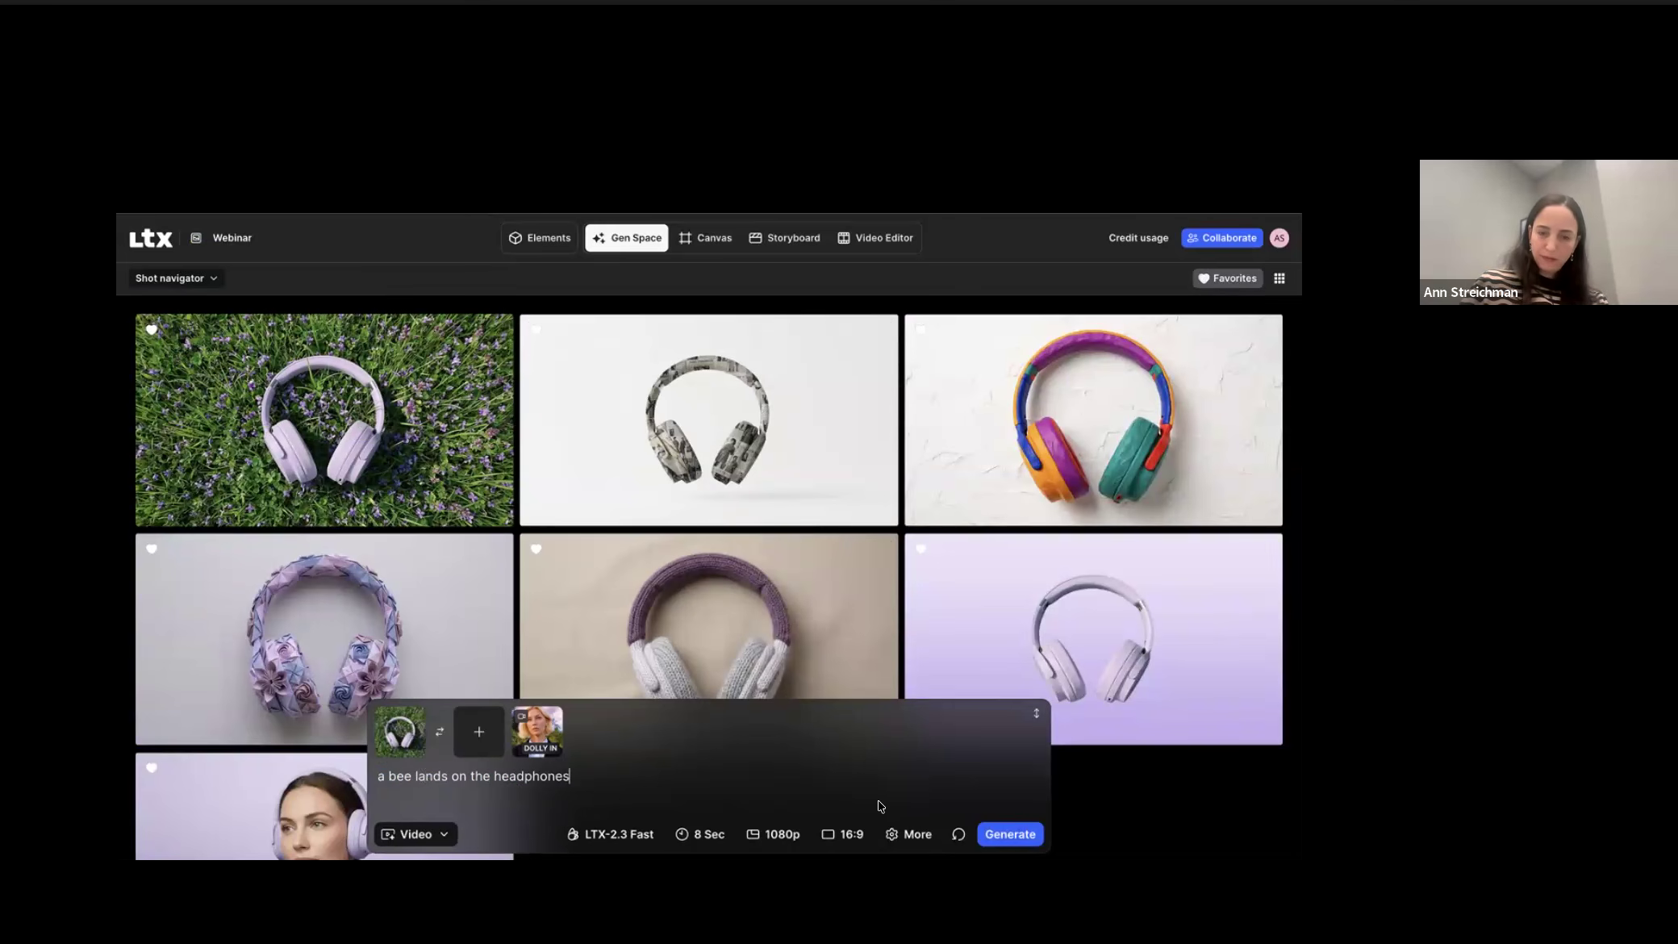
pyautogui.click(1004, 835)
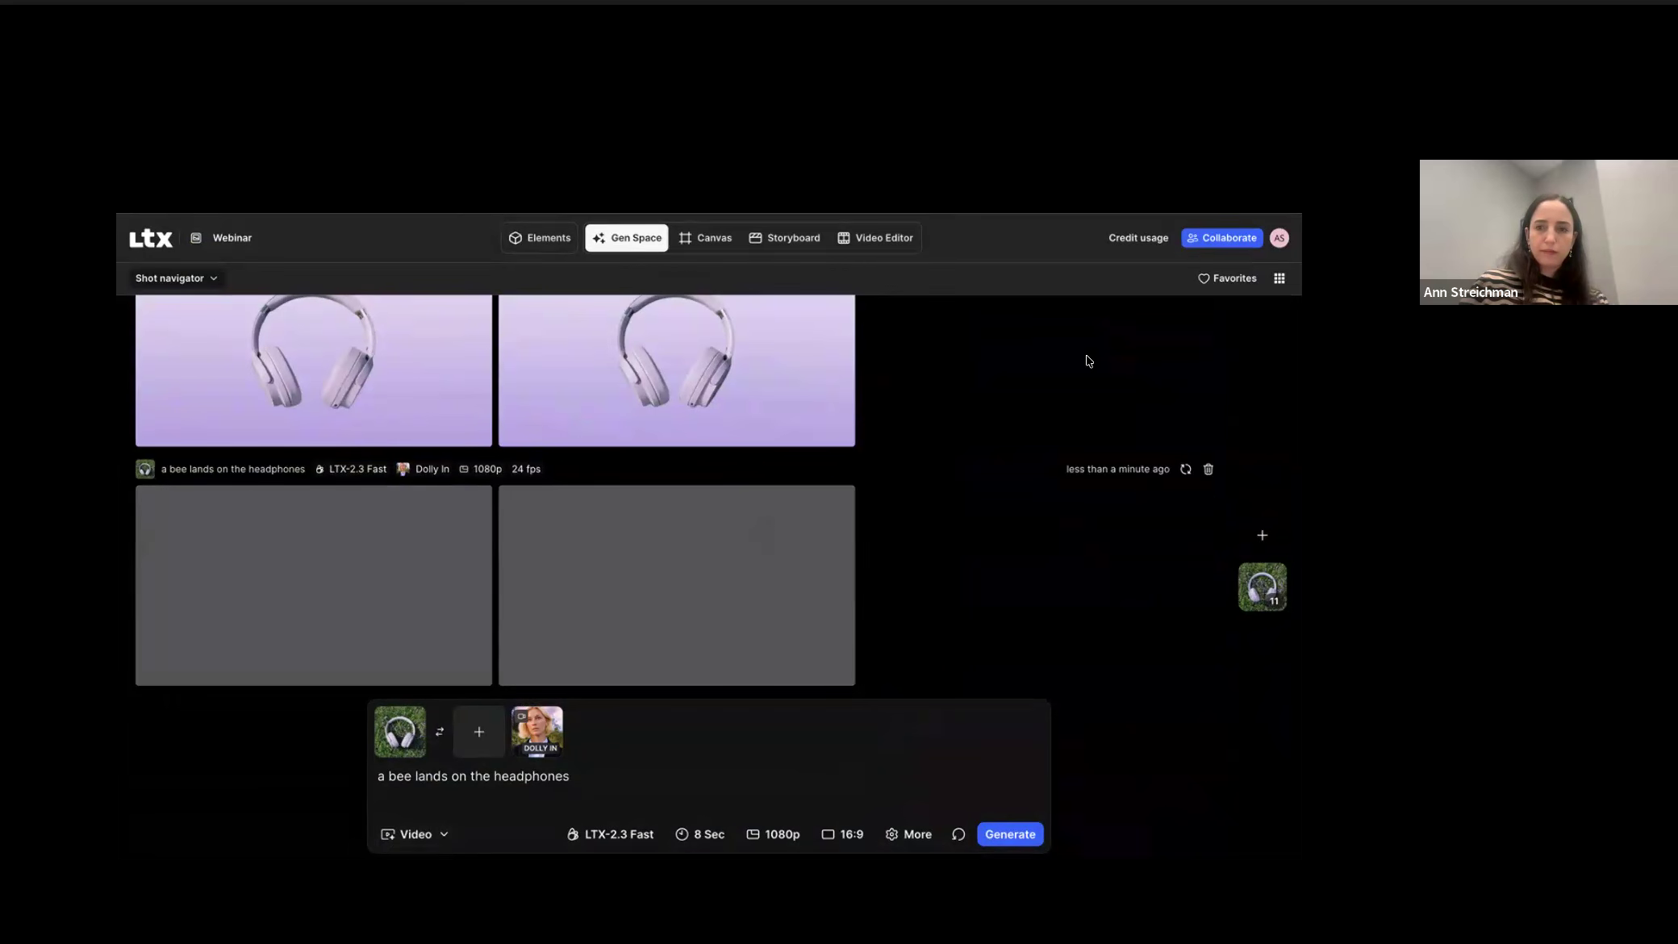
# Step: Generate videos from the favorited newspaper-patterned headphones image with the prompt "a mouse passes by"
pyautogui.click(1227, 281)
pyautogui.moveTo(629, 476)
pyautogui.click(718, 330)
pyautogui.moveTo(571, 777); pyautogui.dragTo(377, 776)
pyautogui.write('a mouse passes by')
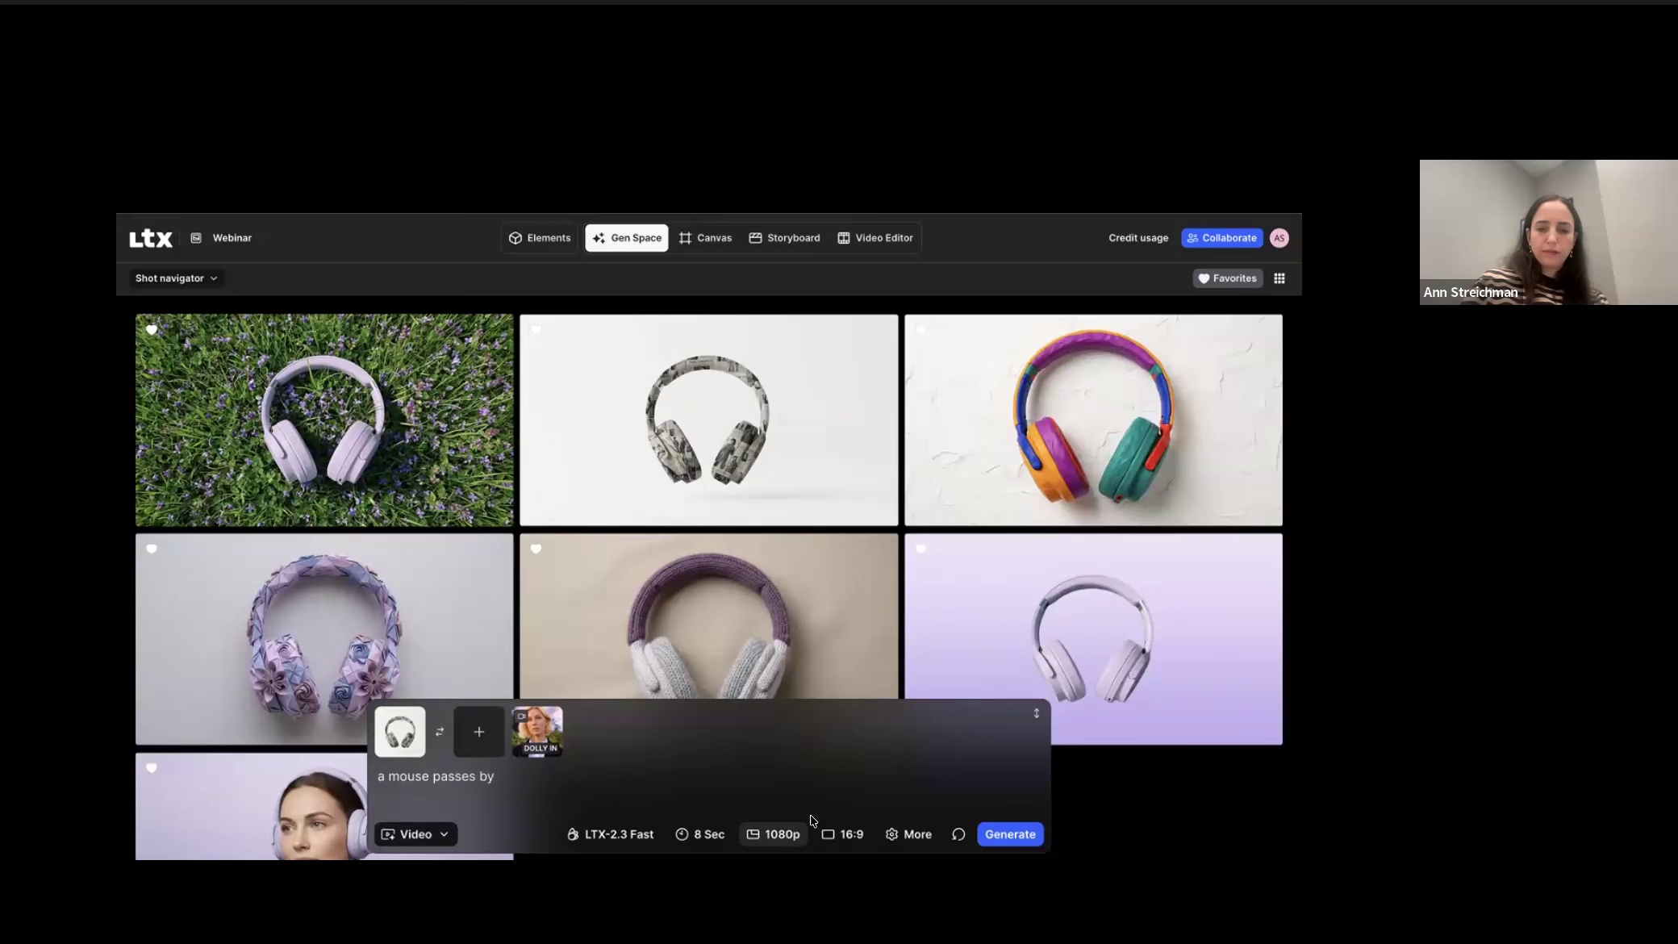
pyautogui.click(1015, 833)
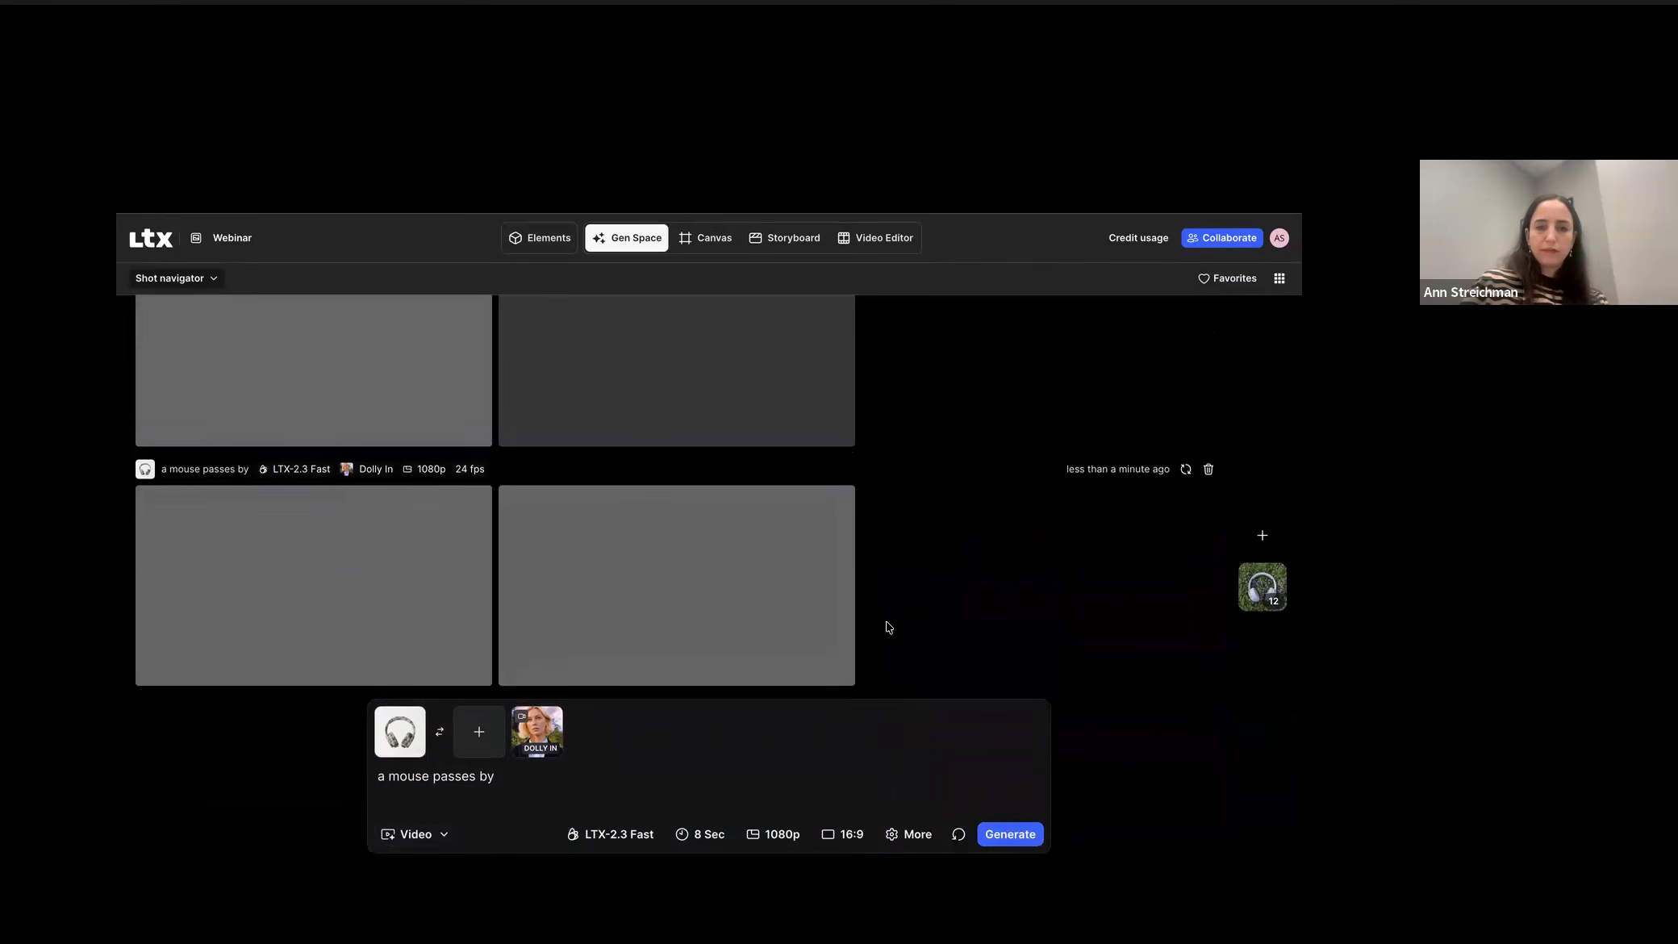
# Step: Send the second bee video to Shot 2 of Scene 1 in the storyboard
pyautogui.scroll(-2, 889, 627)
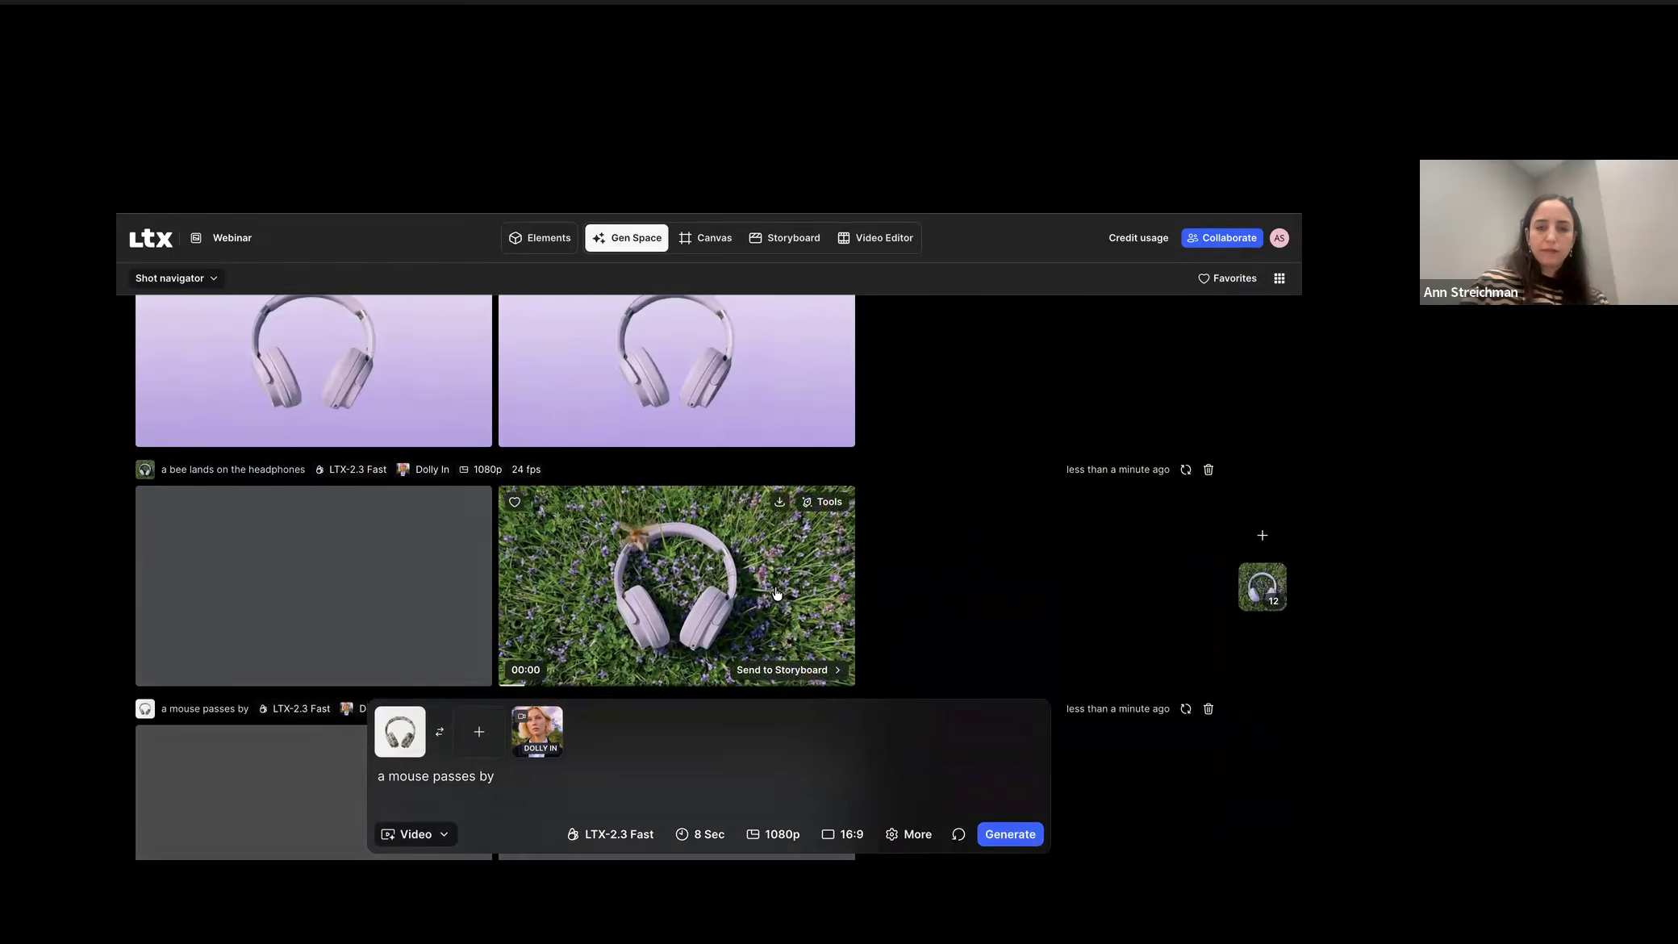
pyautogui.scroll(-1, 774, 579)
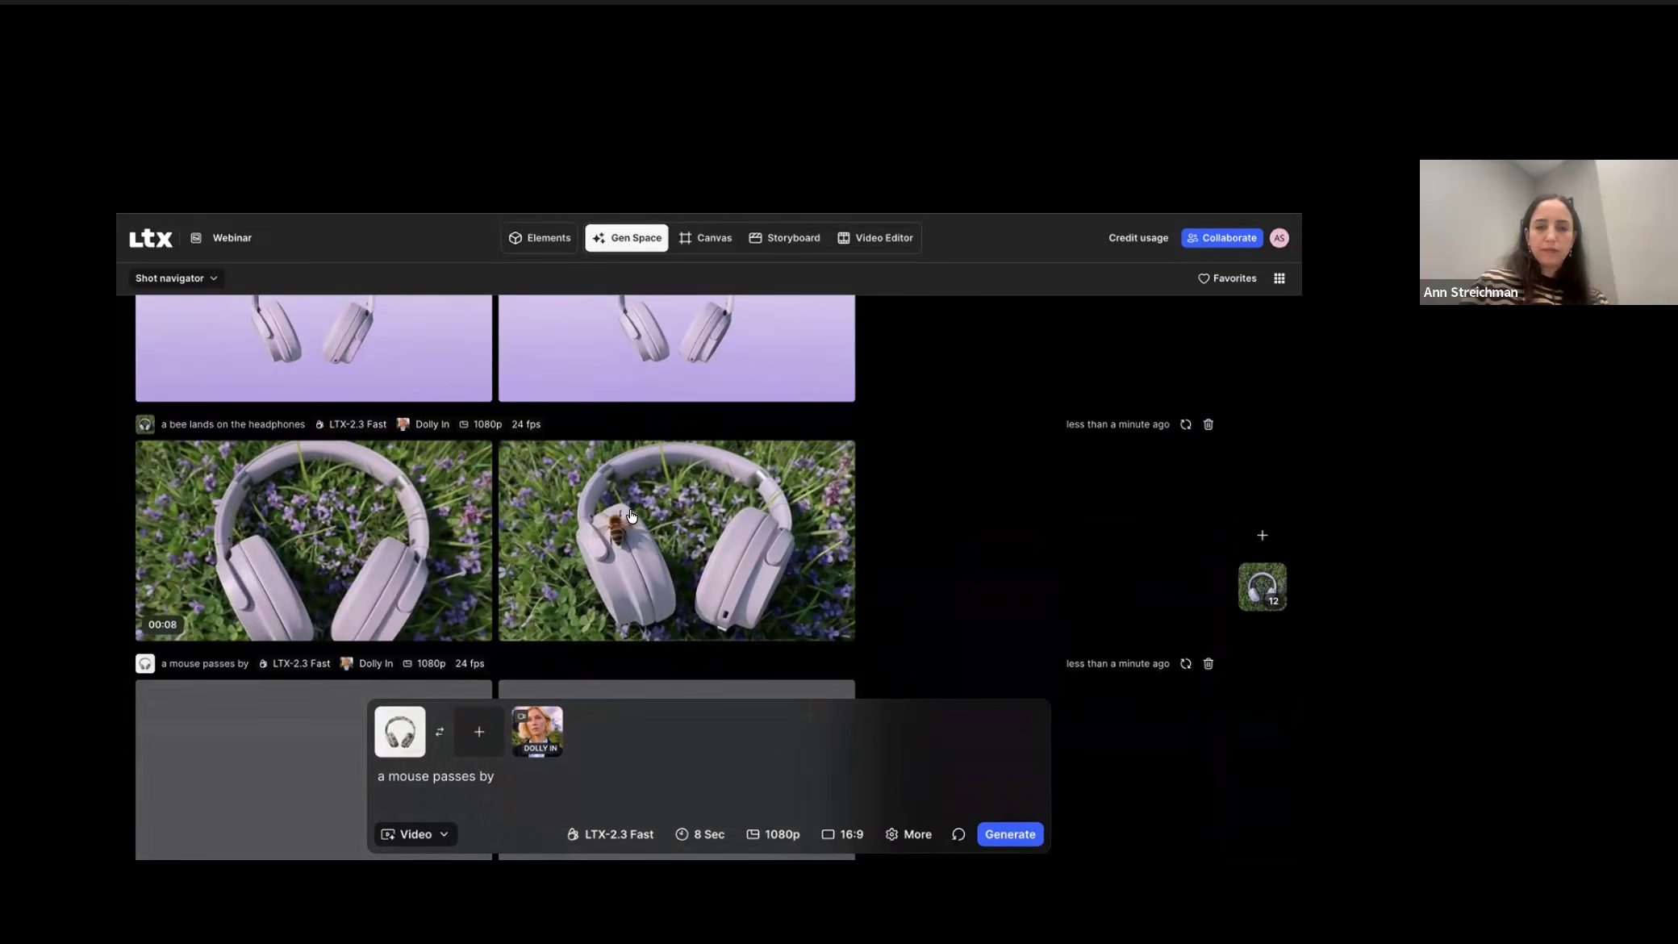
pyautogui.click(785, 624)
pyautogui.moveTo(917, 615)
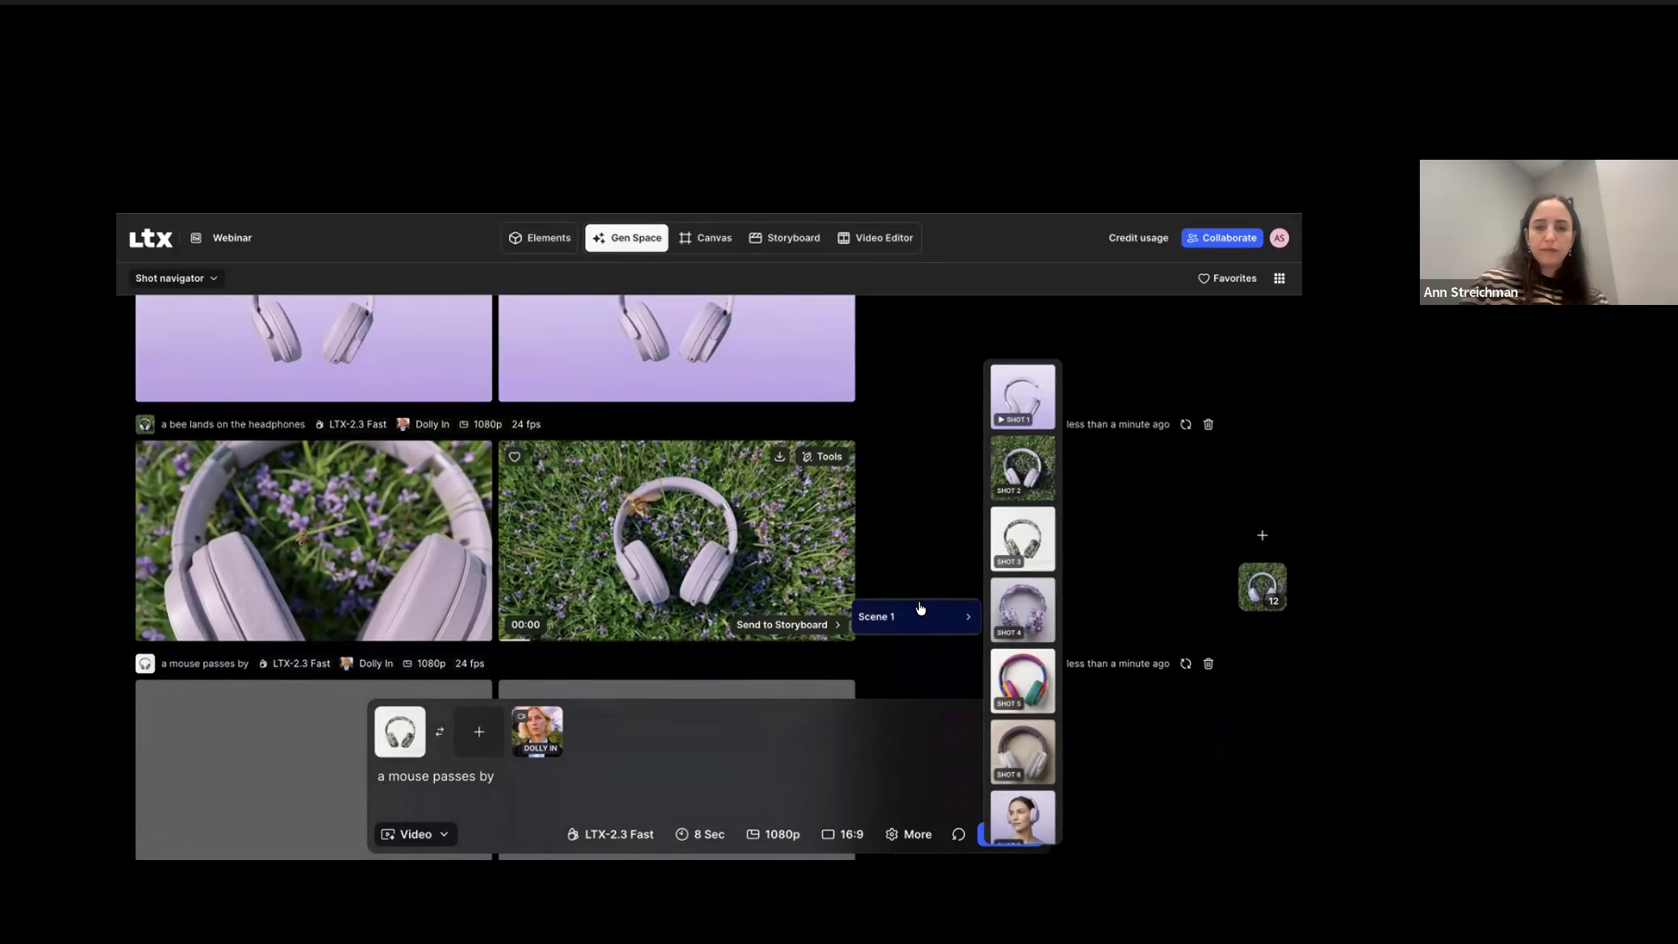
pyautogui.click(1001, 474)
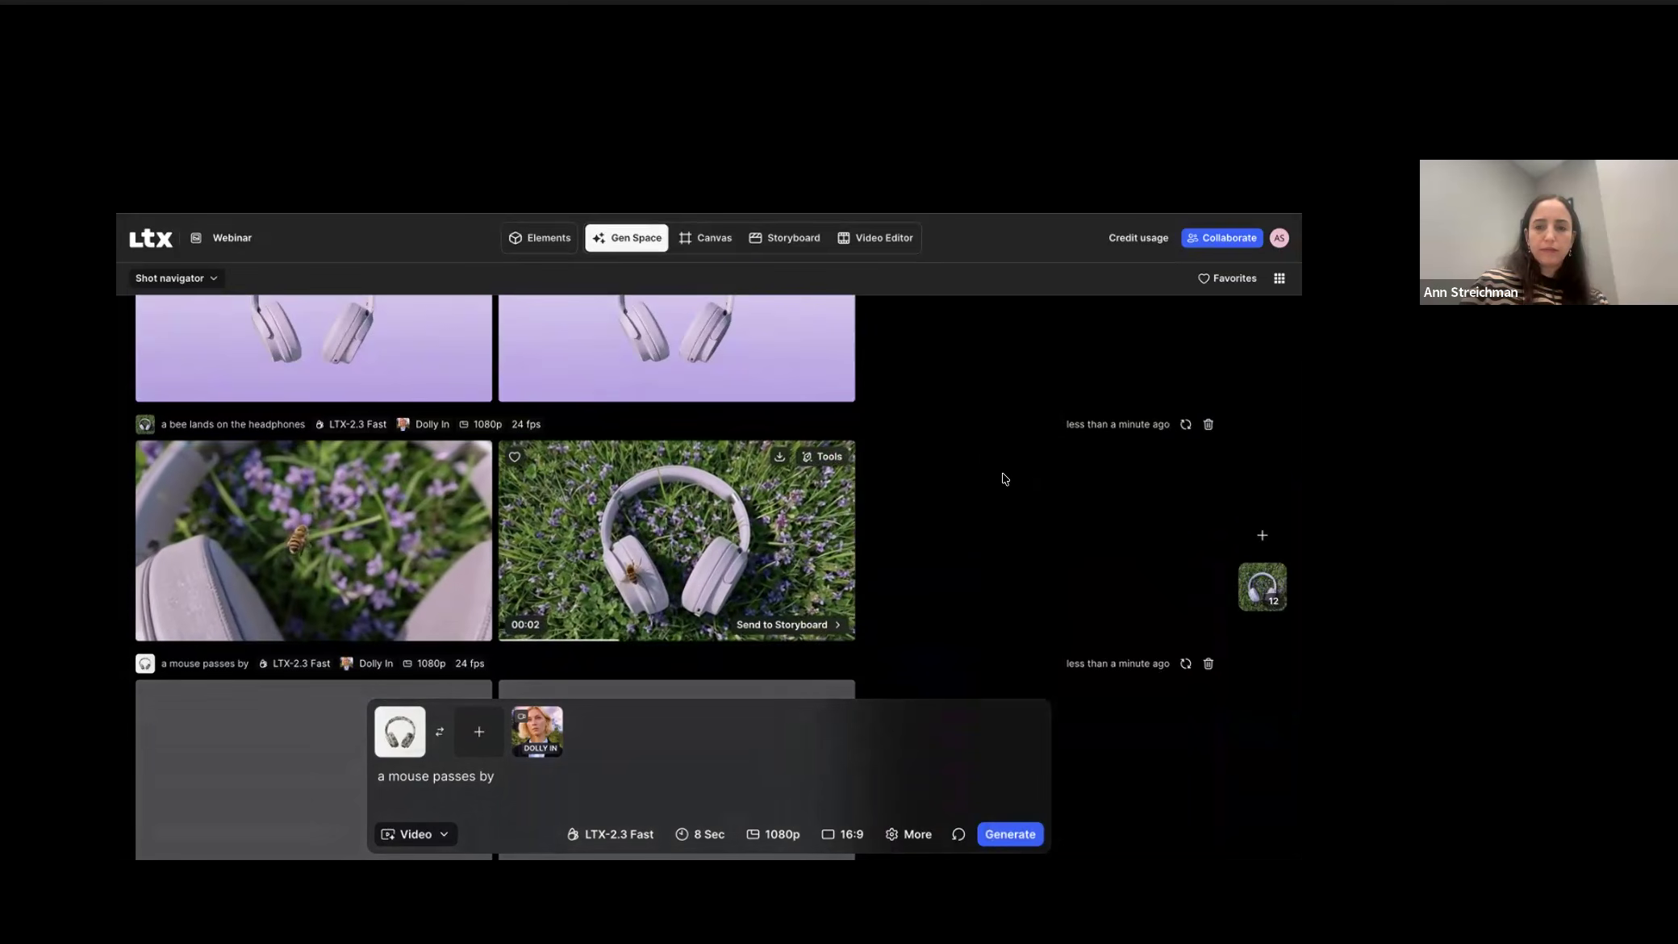
# Step: Send the first mouse video to Shot 3 of Scene 1 in the storyboard
pyautogui.scroll(-3, 995, 483)
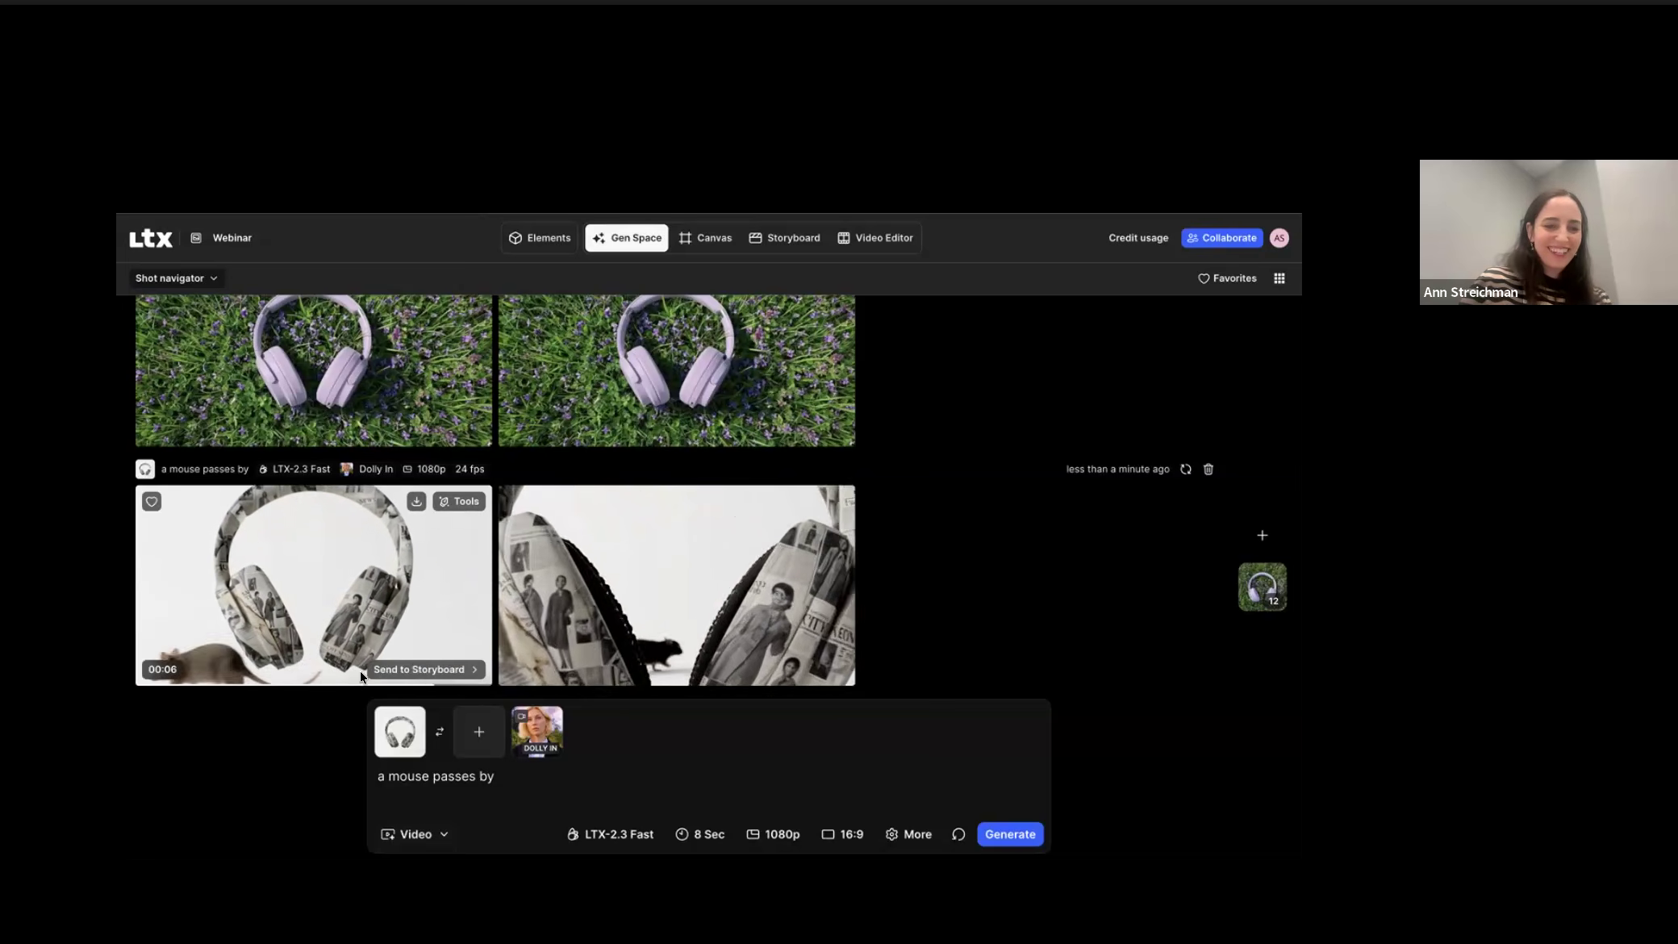
pyautogui.click(425, 669)
pyautogui.moveTo(565, 659)
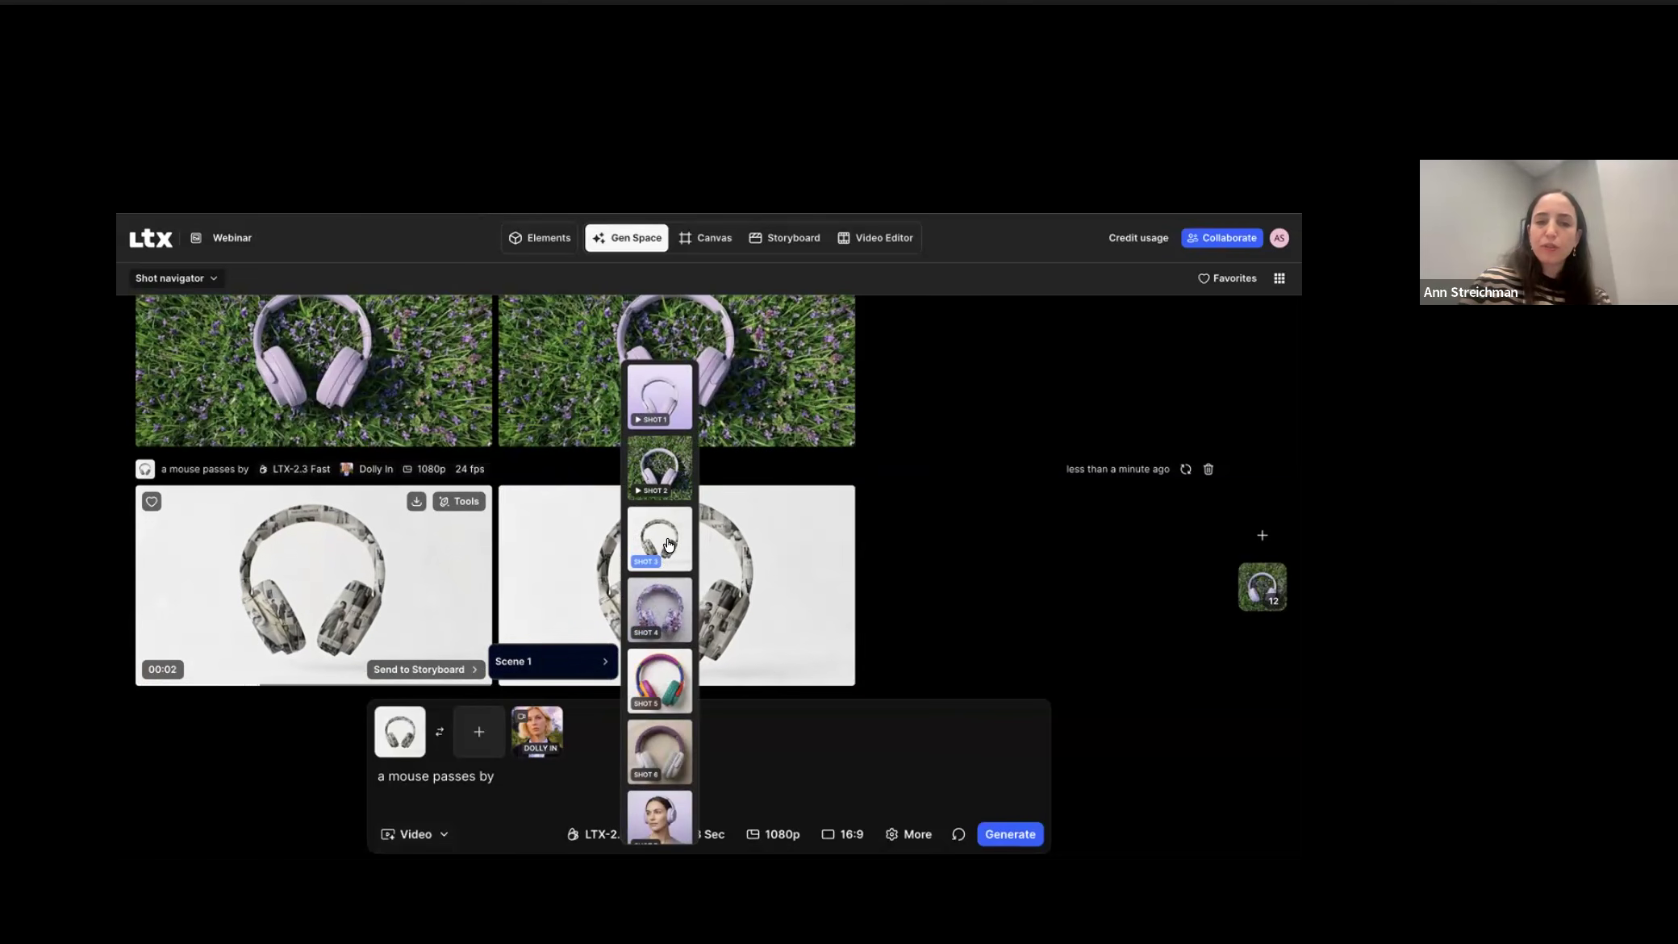
pyautogui.click(669, 543)
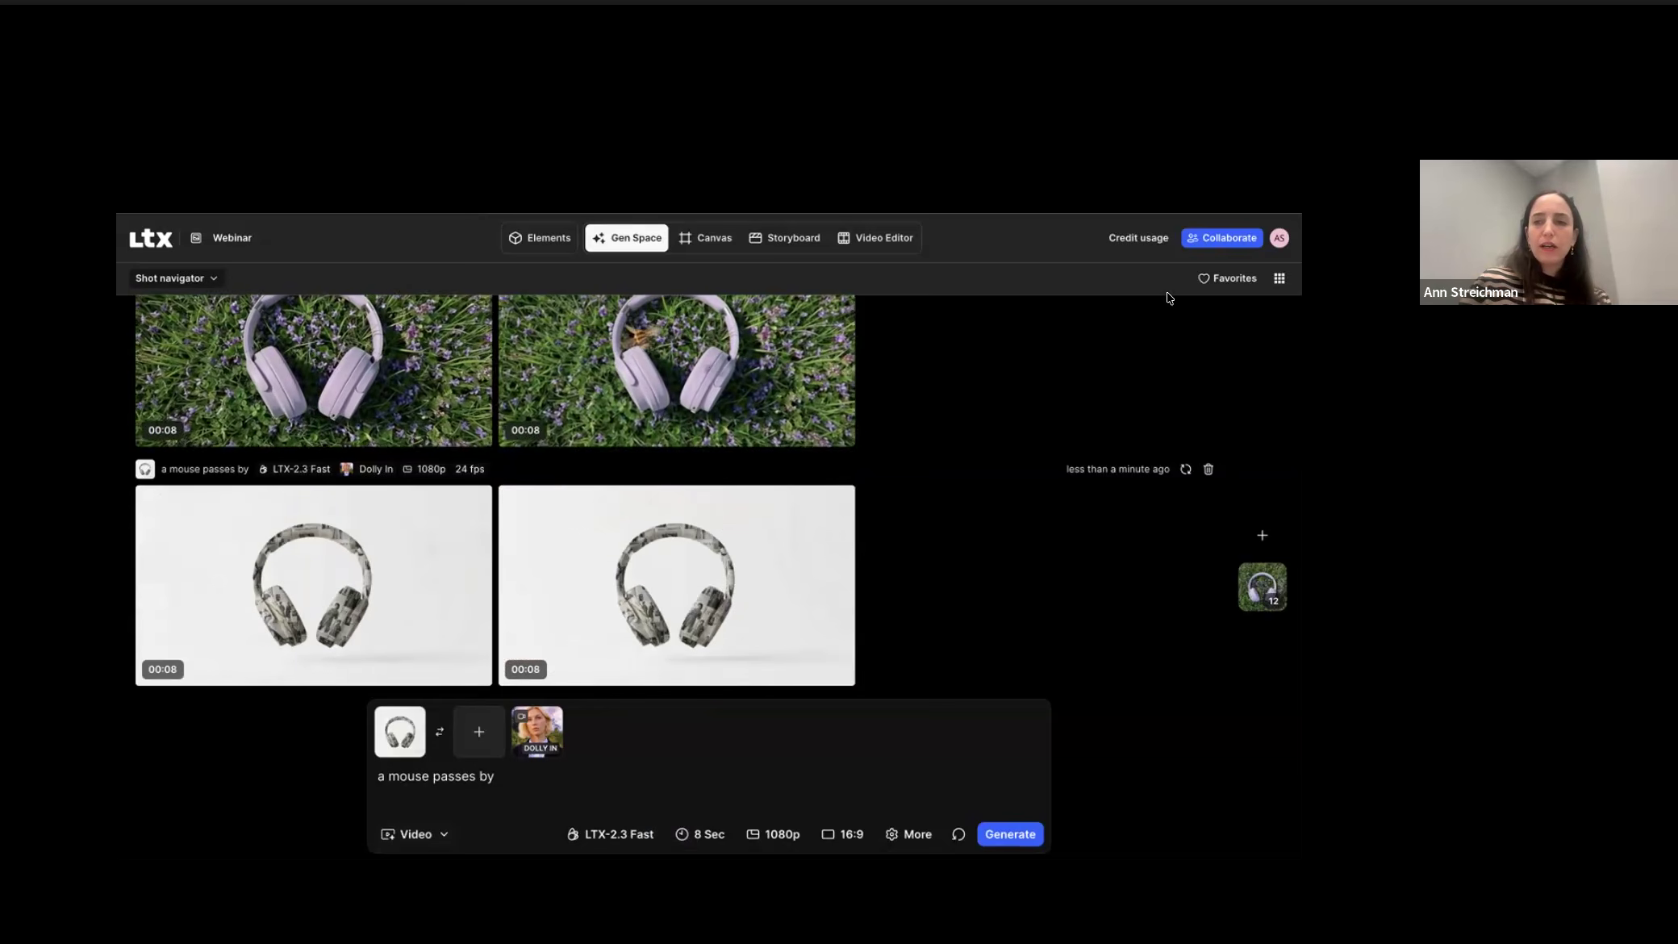
# Step: Generate videos from the favorited origami-flower headphones image with the prompt "origami butterflies fly into the frame"
pyautogui.click(1230, 280)
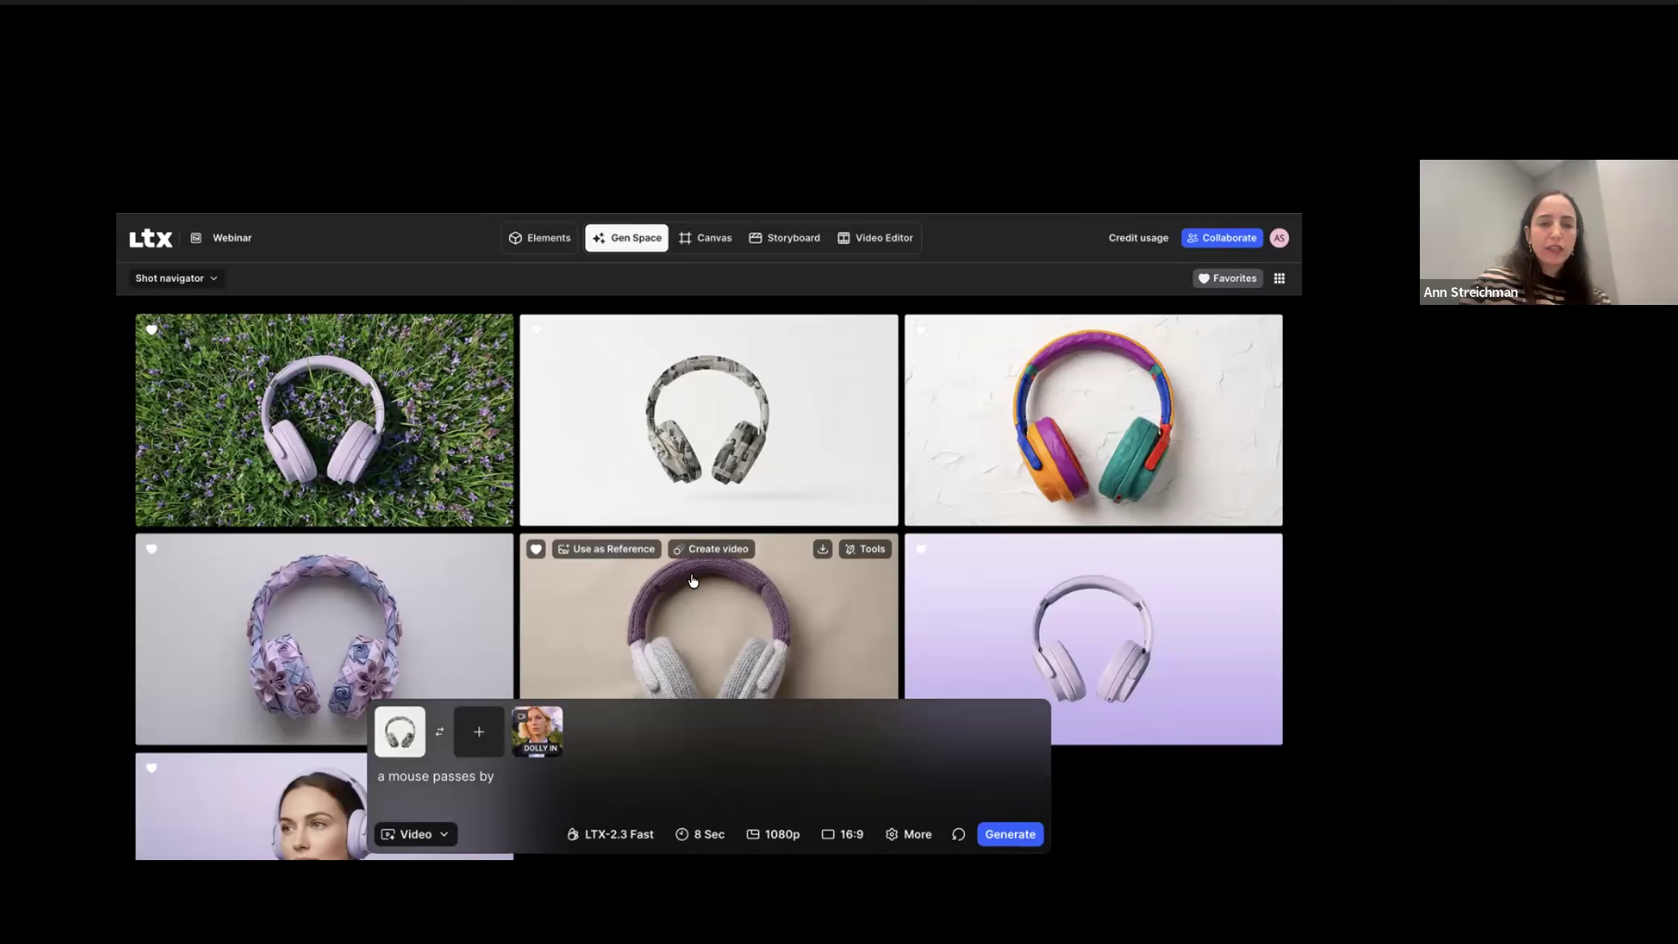
pyautogui.scroll(-1, 692, 581)
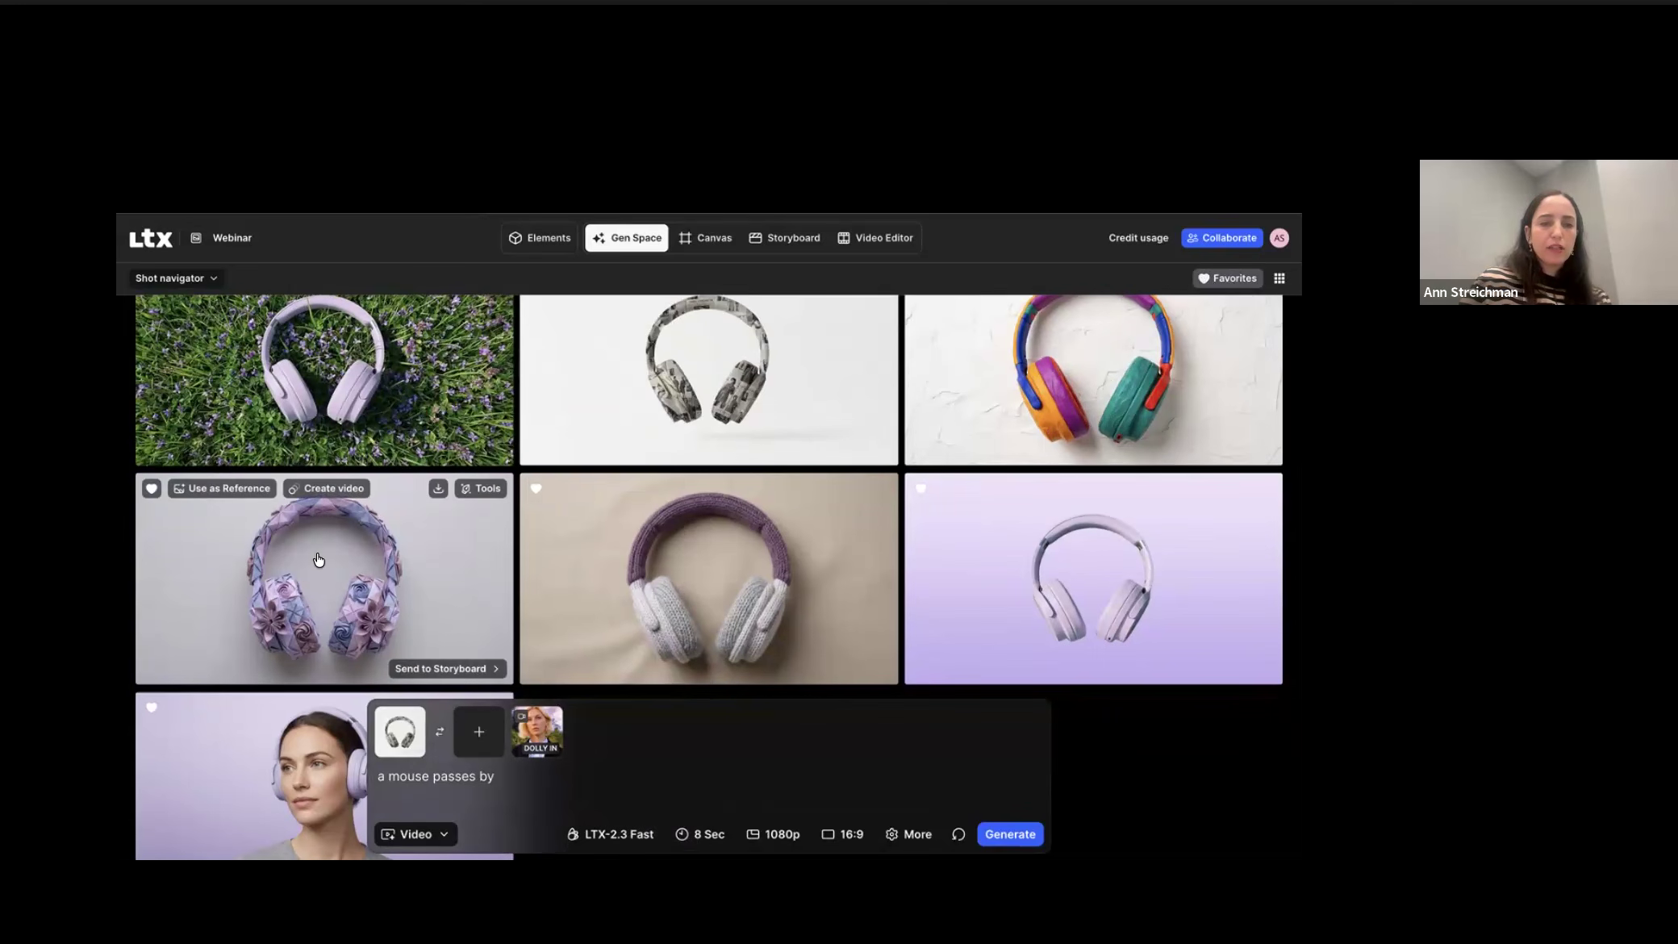
pyautogui.moveTo(383, 530); pyautogui.dragTo(461, 765)
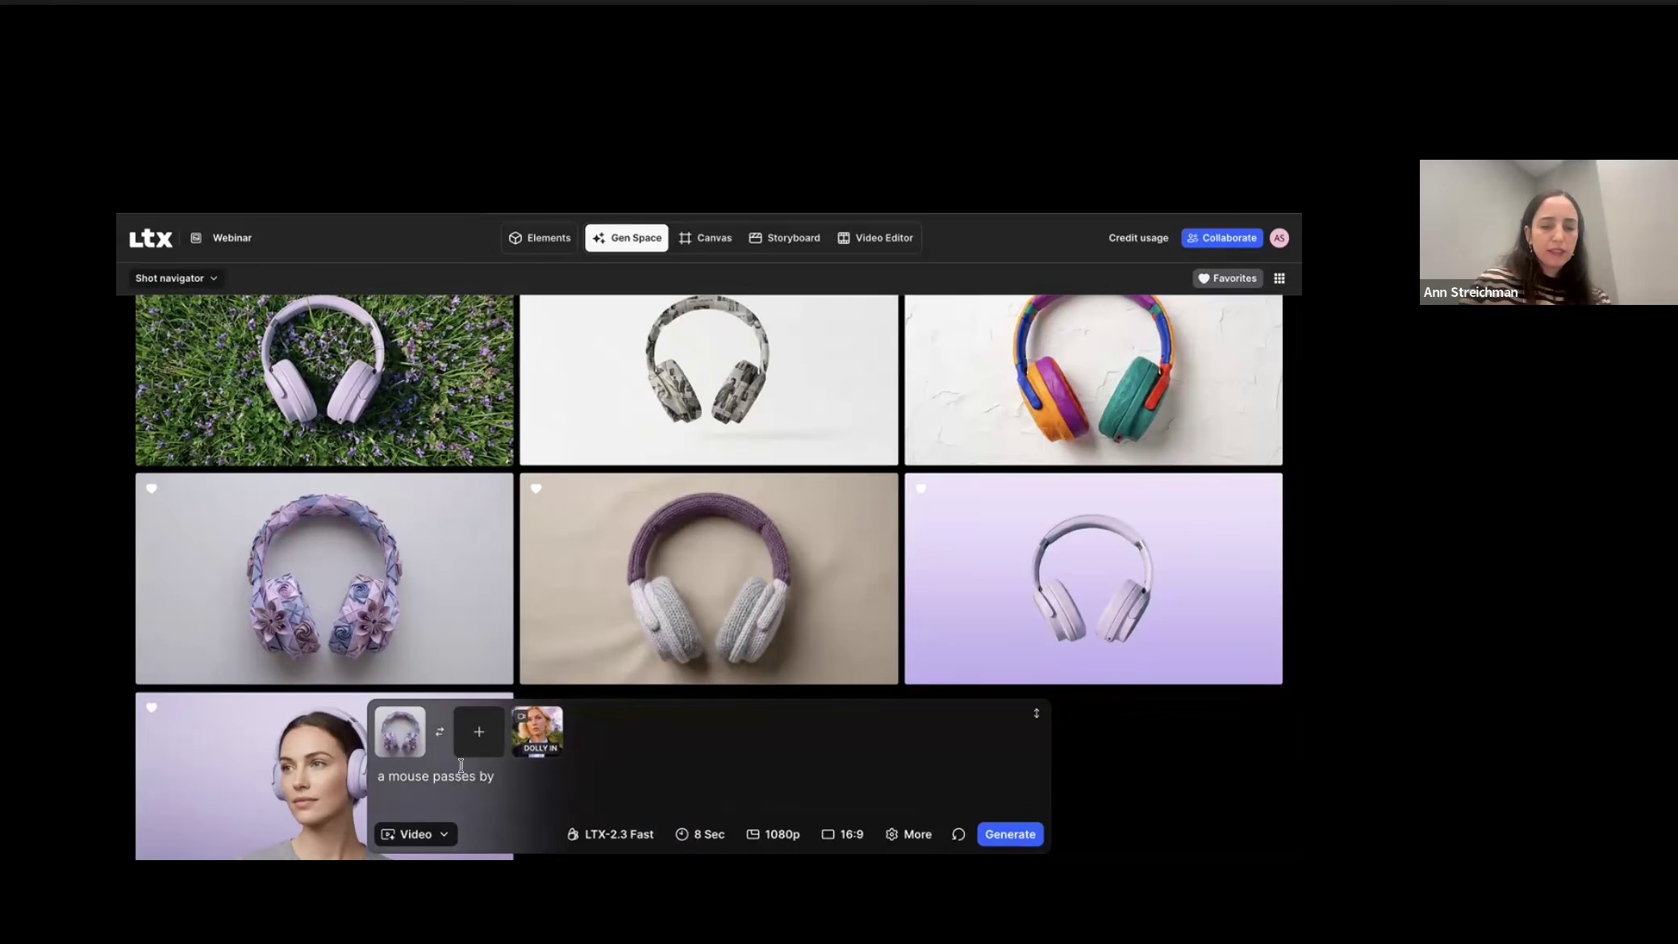
pyautogui.write('origami butterflies fly into the frame')
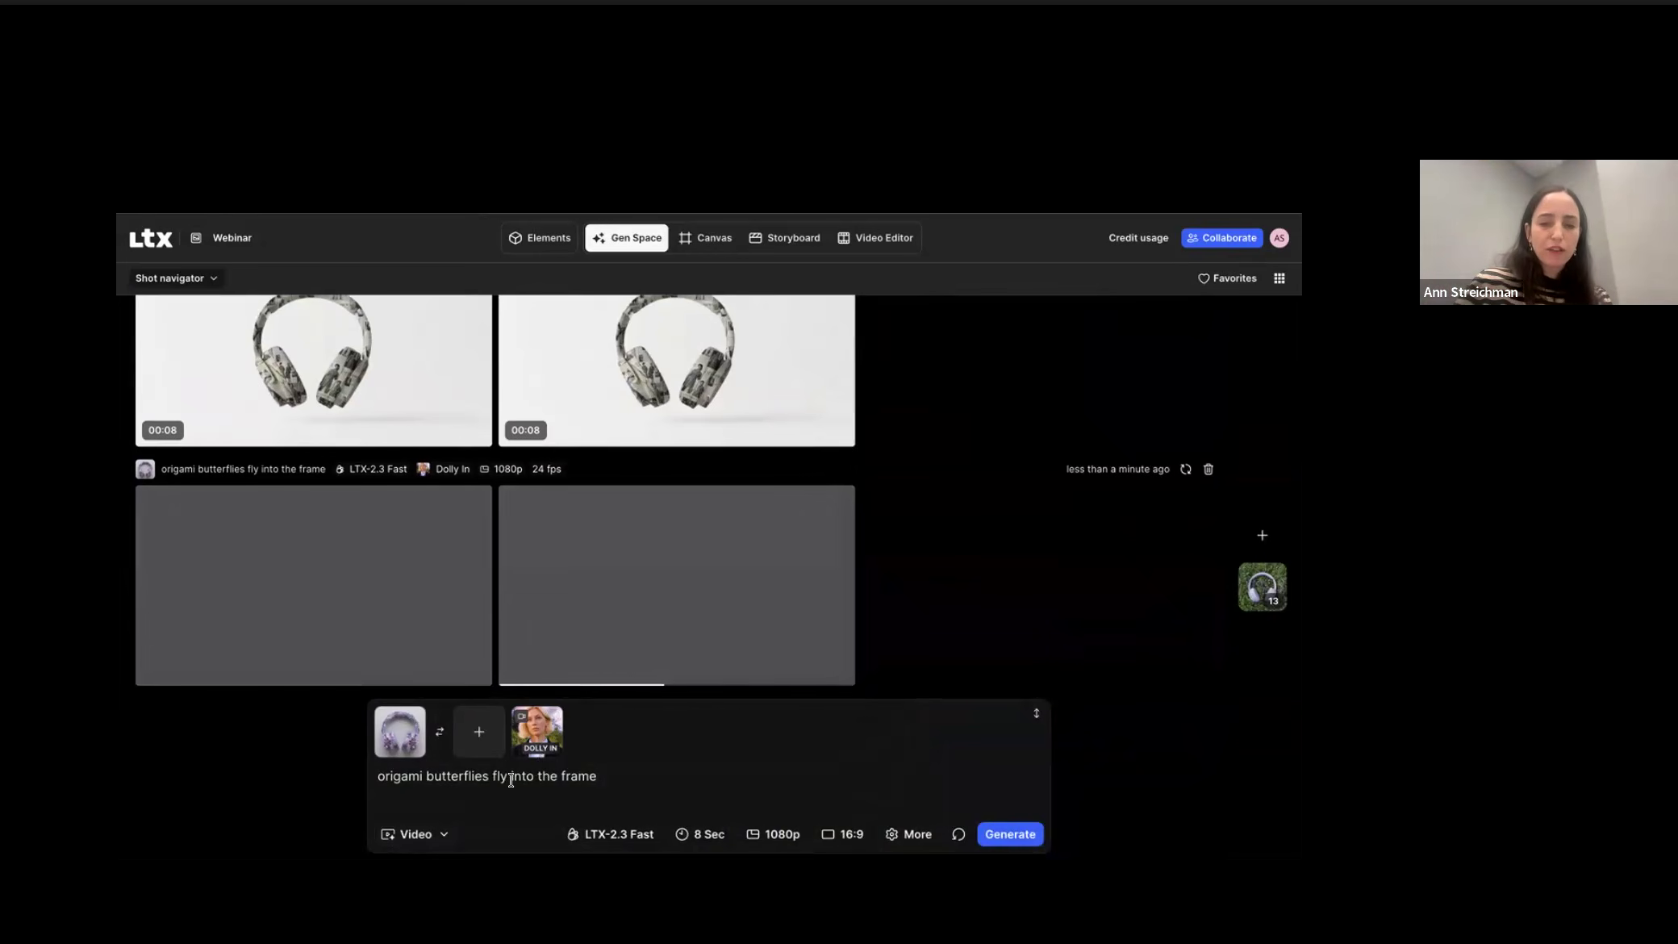
pyautogui.tripleClick(606, 773)
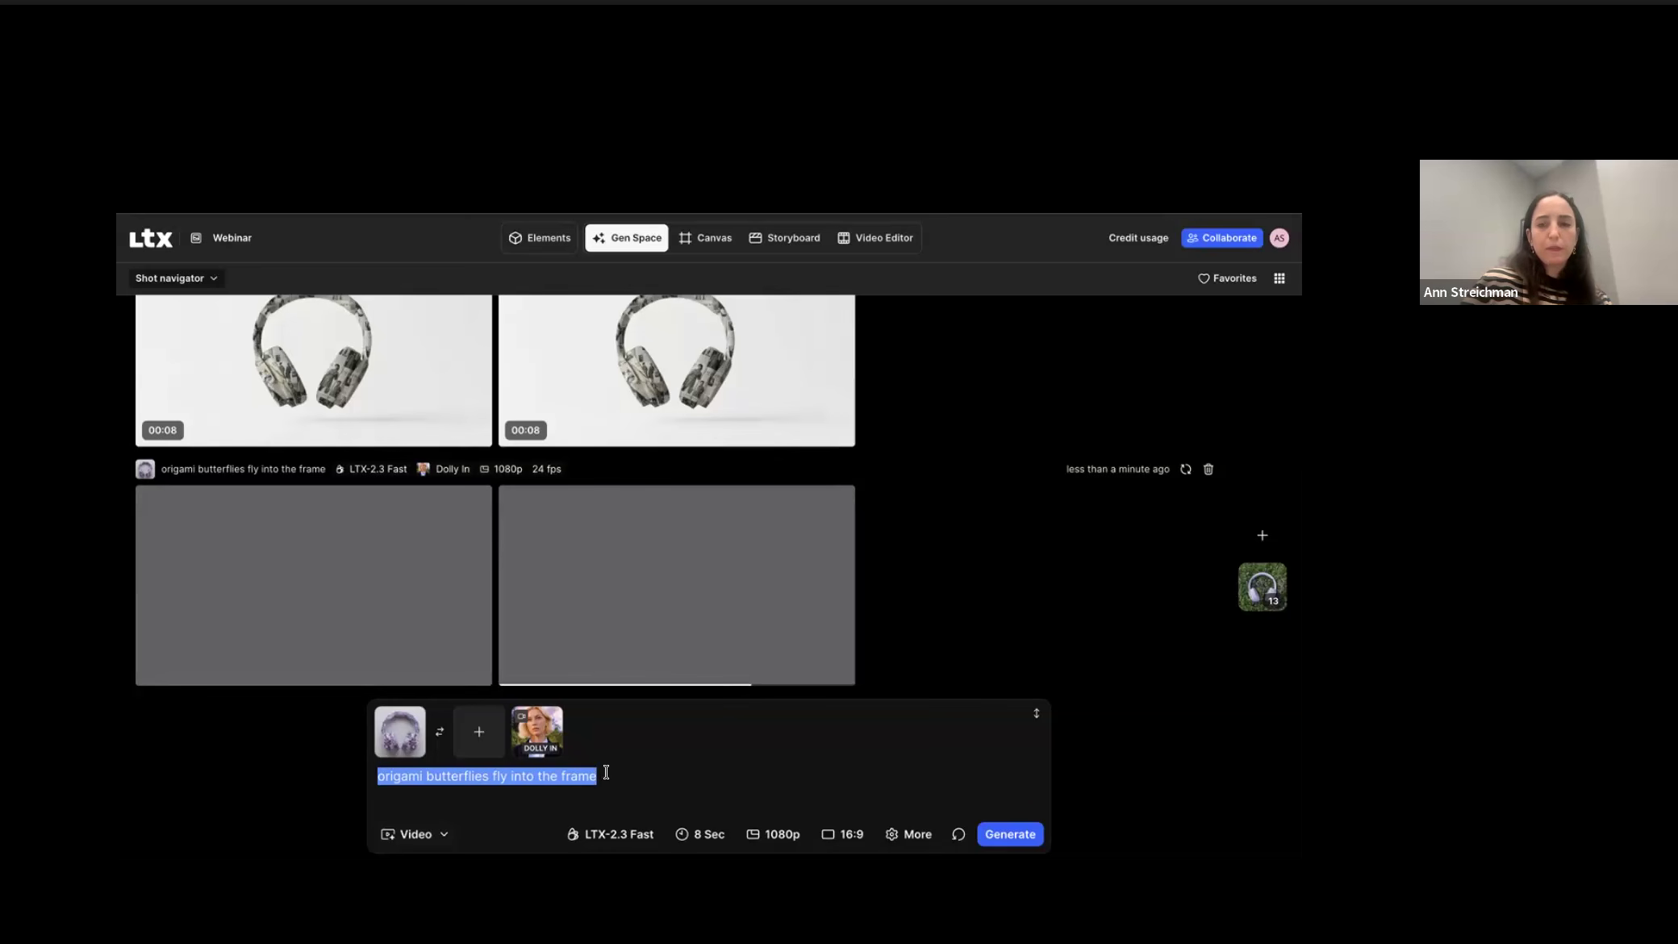
pyautogui.click(780, 769)
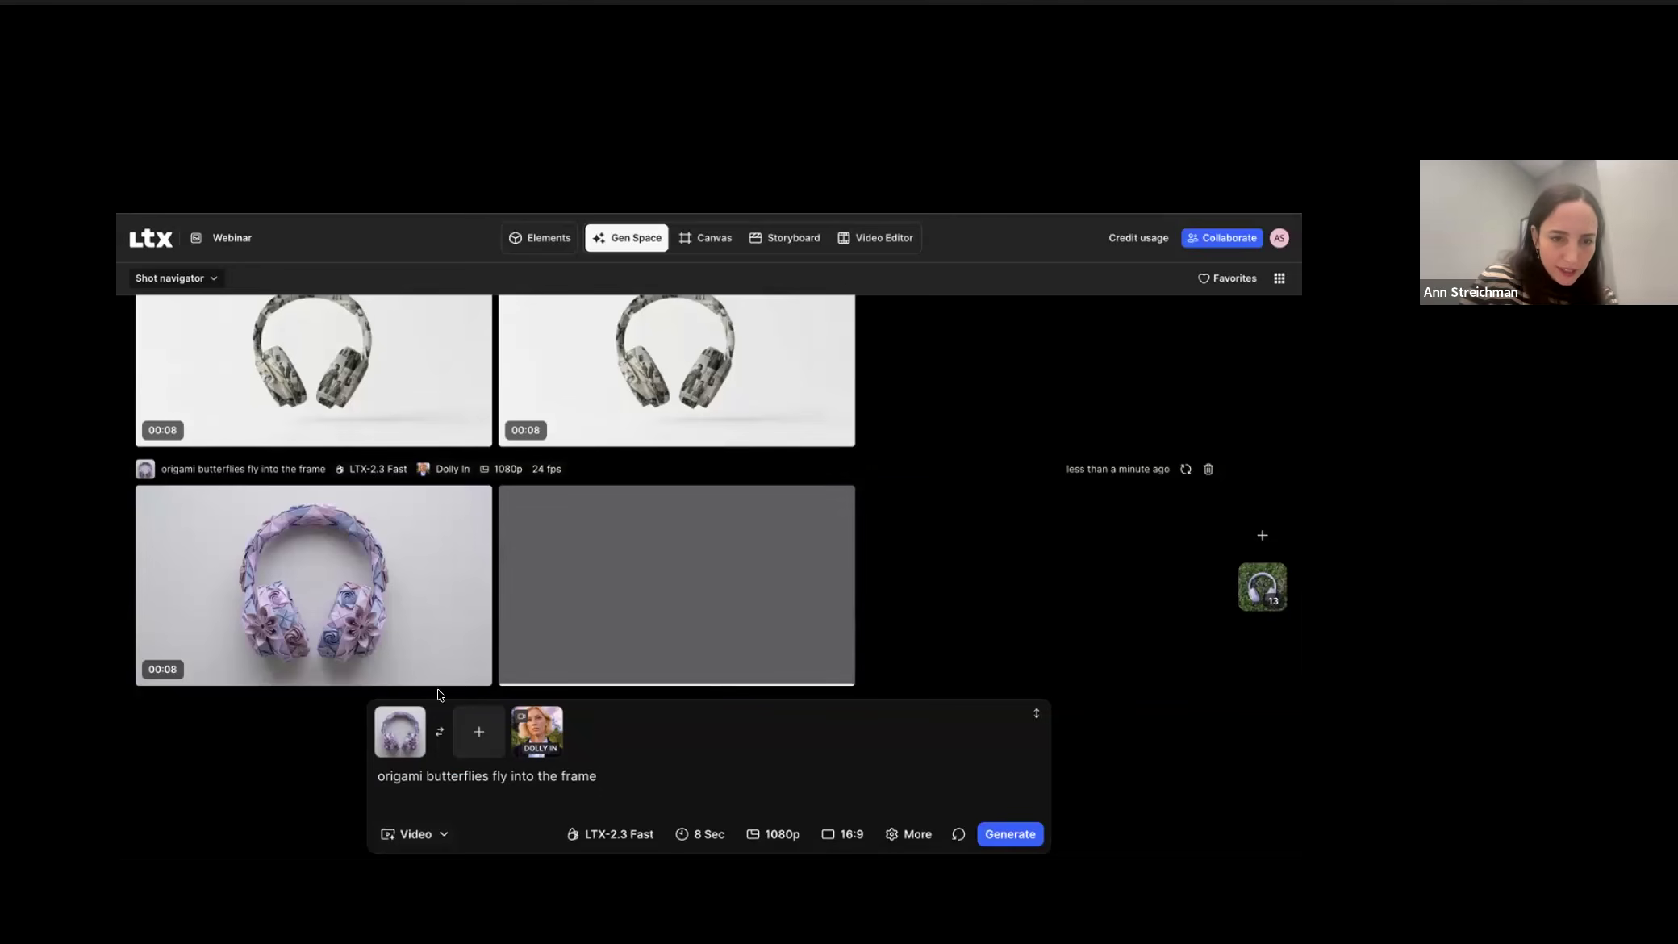
# Step: Preview the first origami video with blue and purple butterflies, and send it to Shot 4 of Scene 1
pyautogui.moveTo(395, 647)
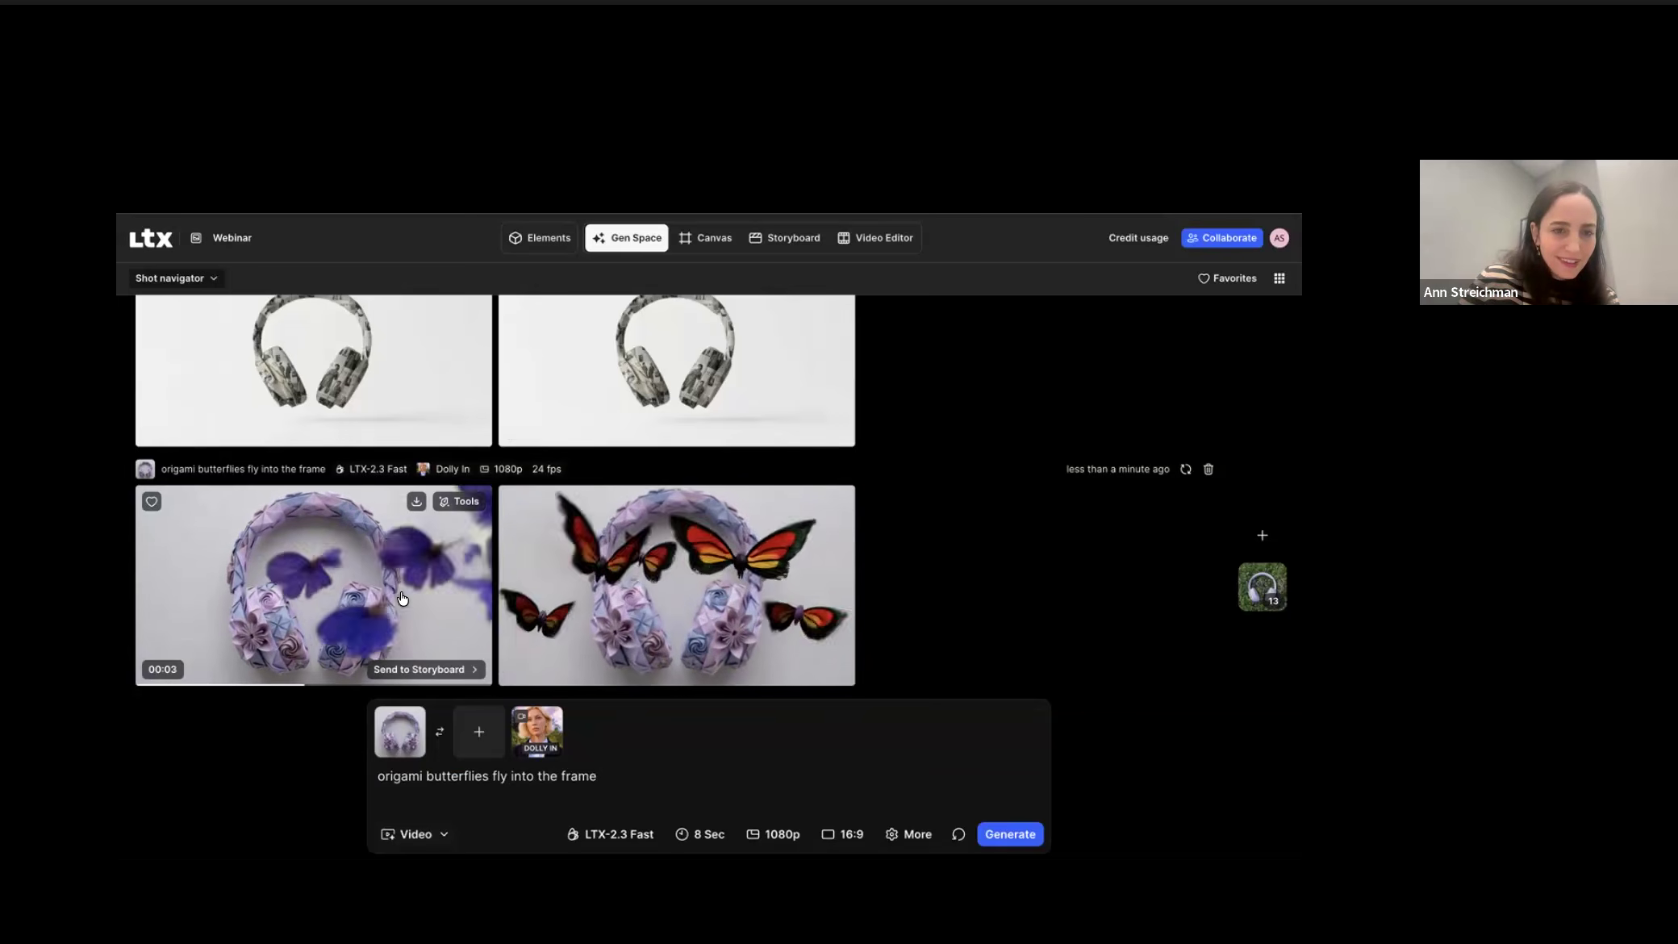
pyautogui.click(404, 666)
pyautogui.moveTo(585, 675)
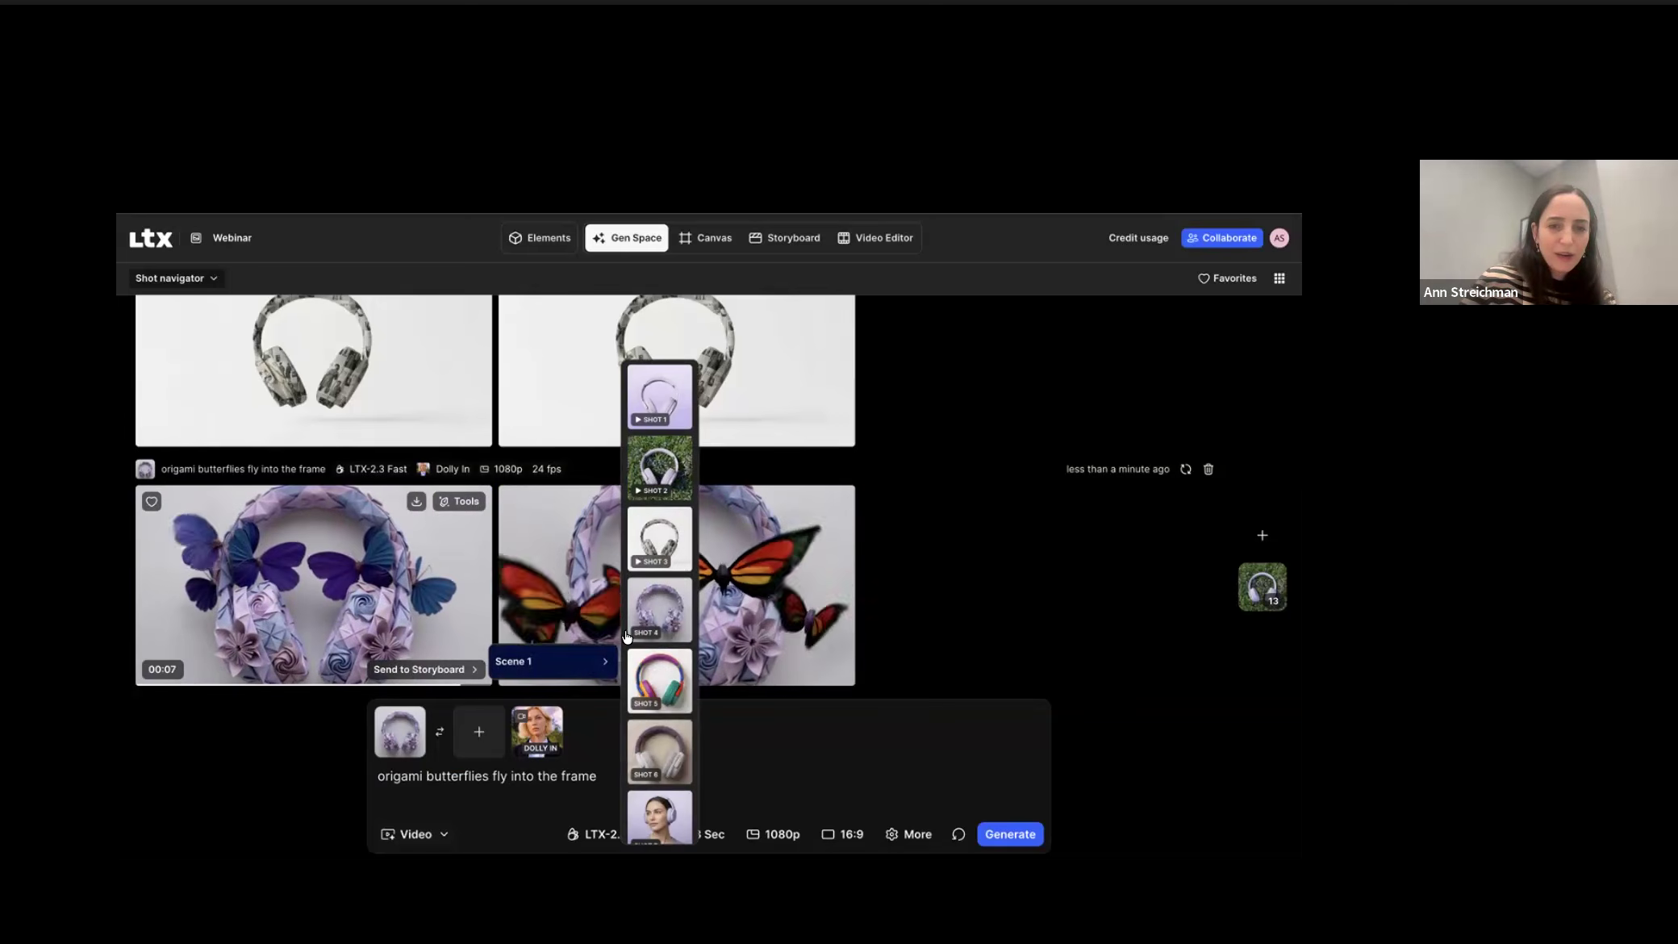
pyautogui.click(675, 619)
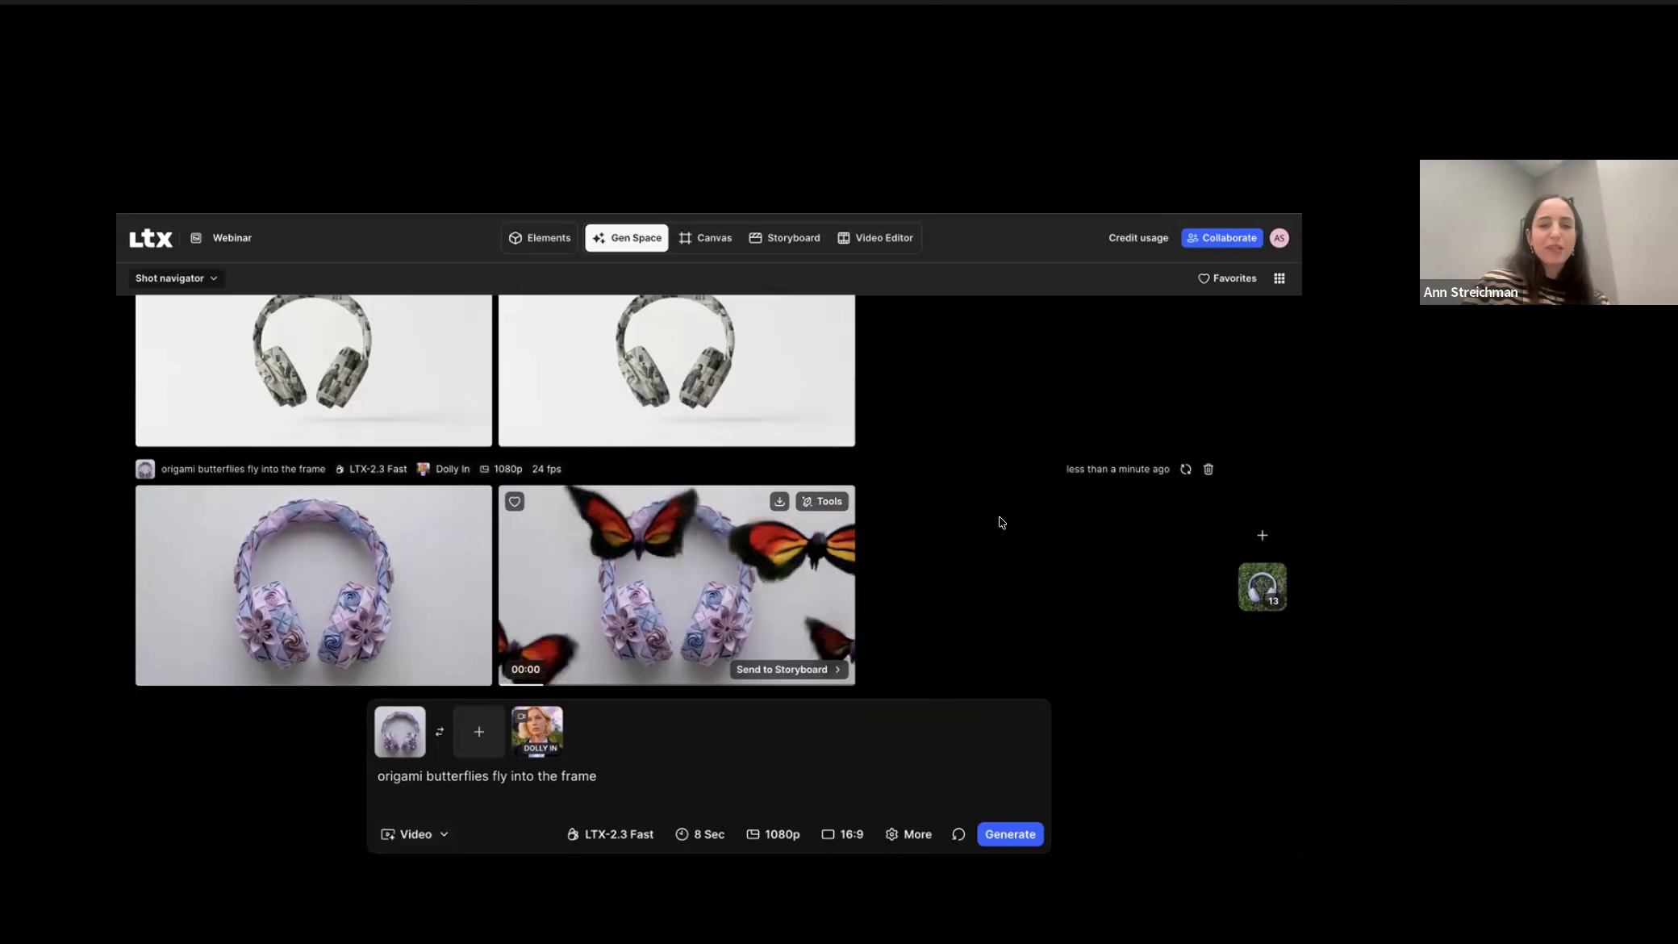
# Step: Generate videos from the favorited multicolored headphones image with the prompt "Play-Doh music notes come out of the headphone and fly in the air"
pyautogui.click(1239, 279)
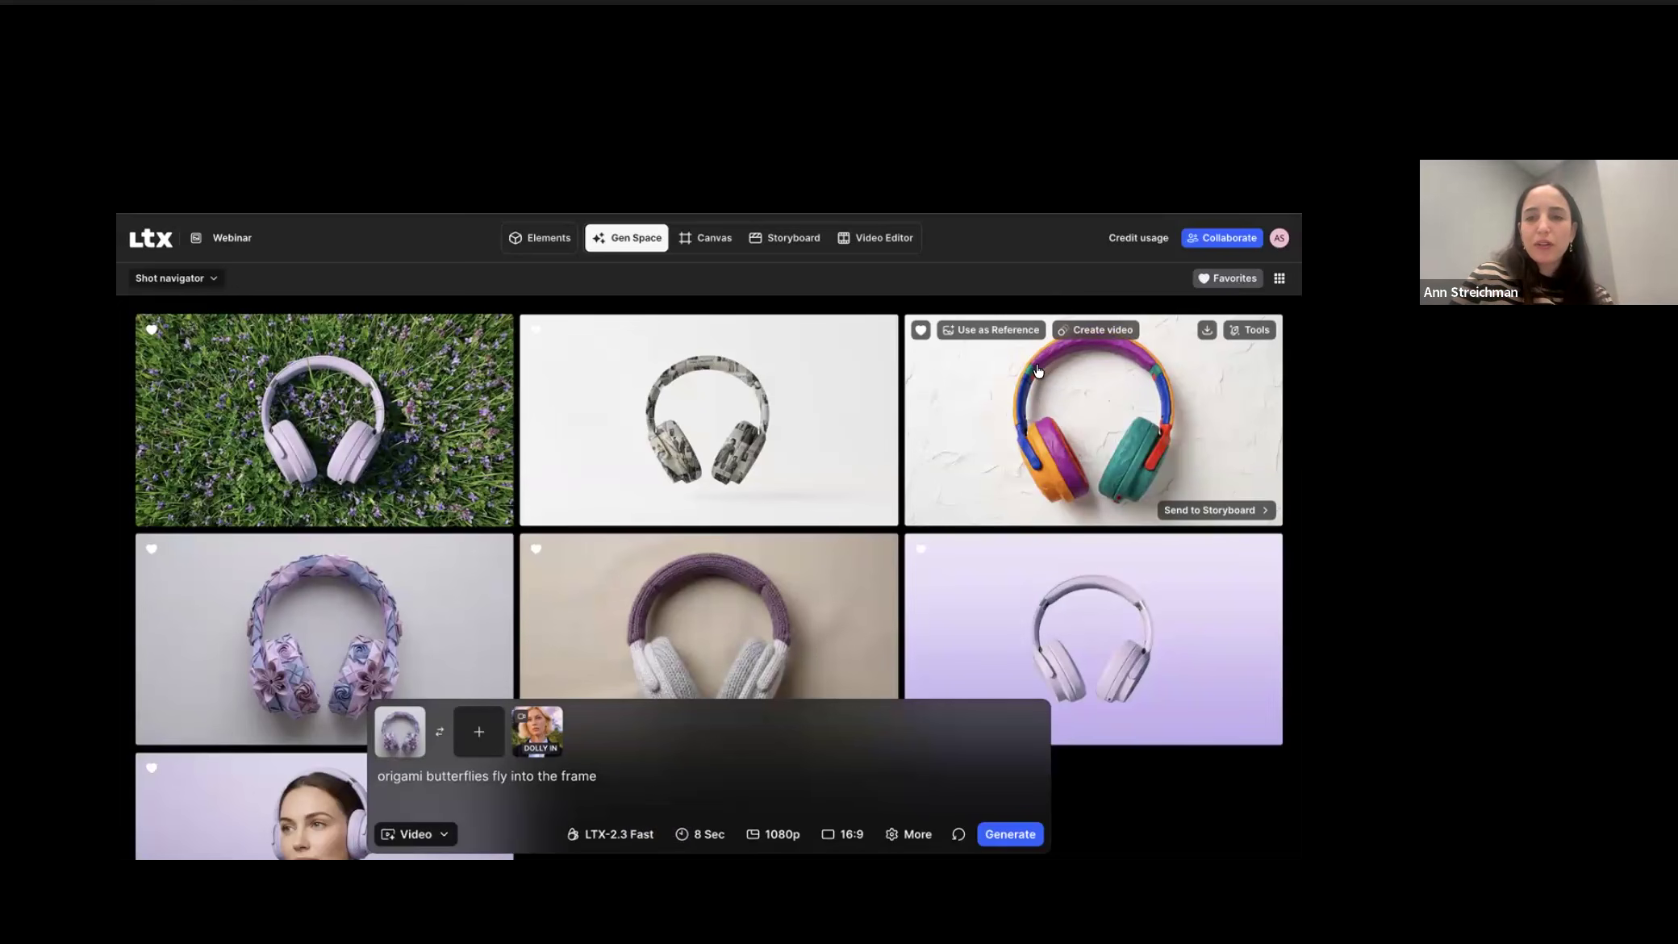
pyautogui.click(1082, 333)
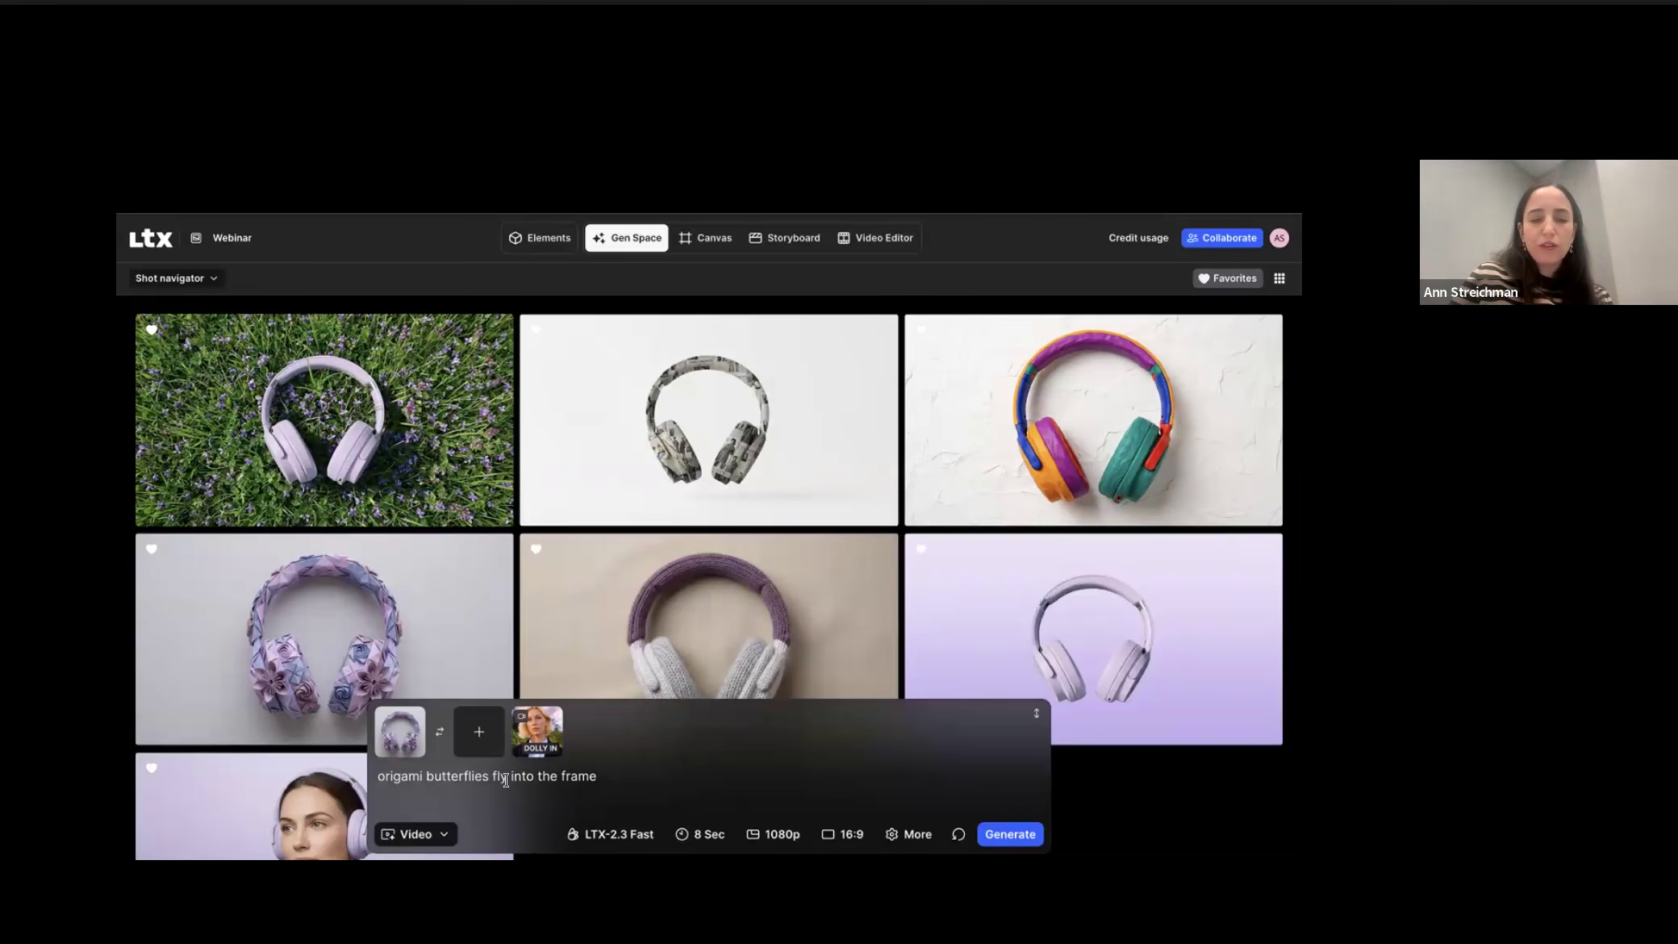
pyautogui.tripleClick(506, 776)
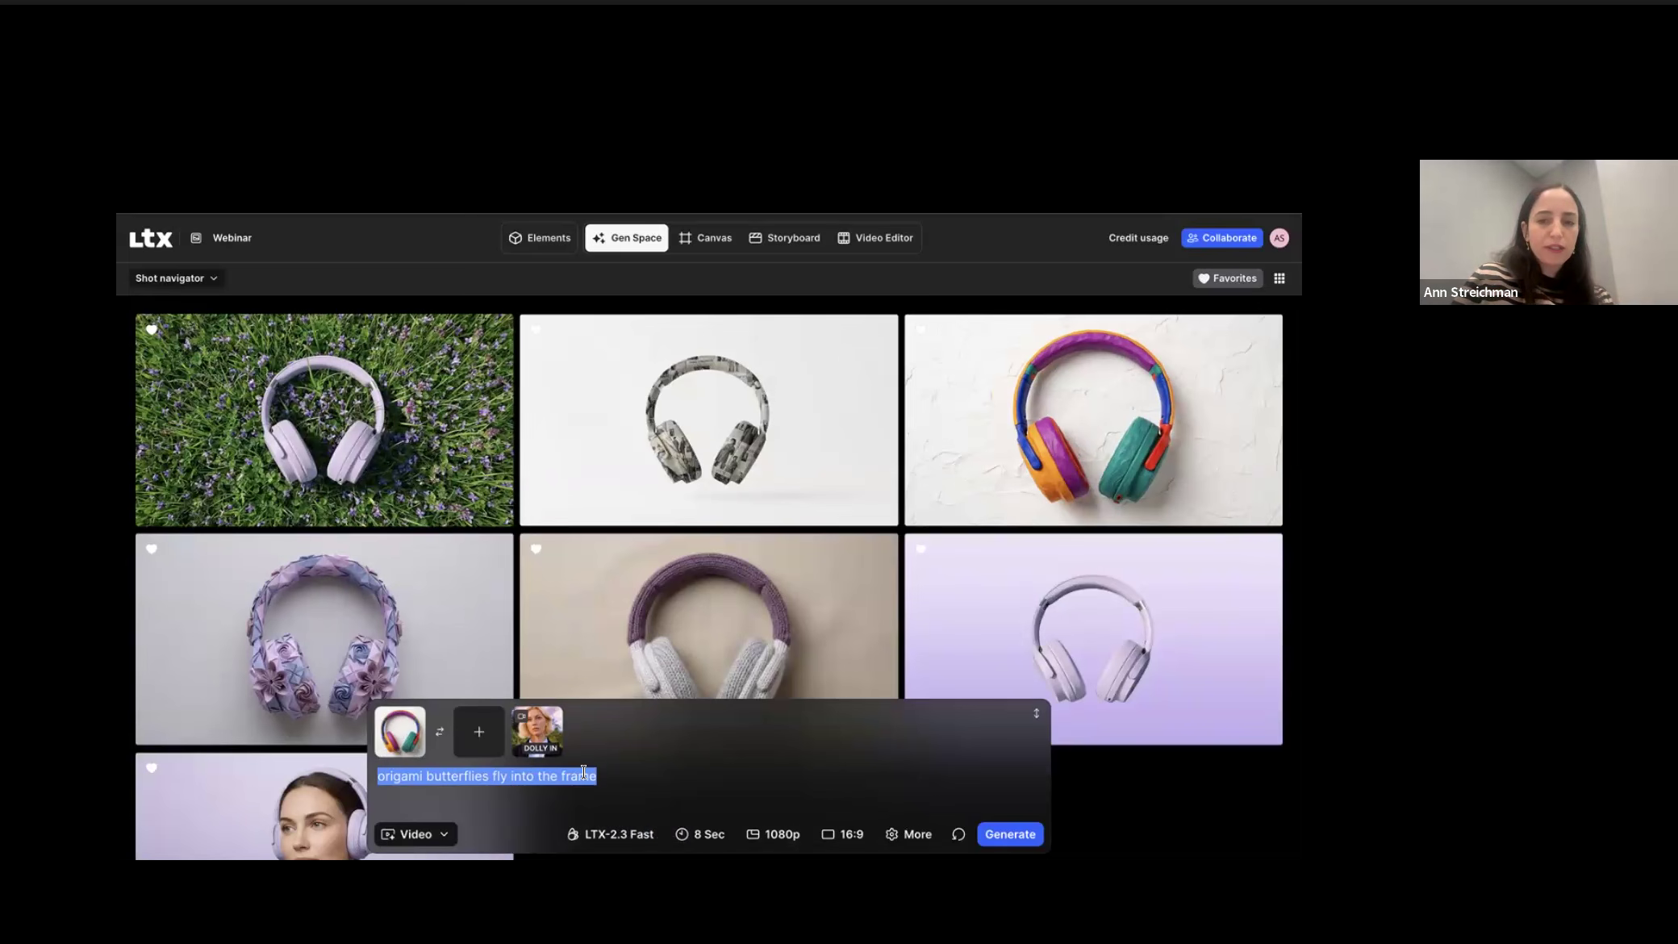
pyautogui.write('Play-Doh music notes come out of the headphone and fly in the air')
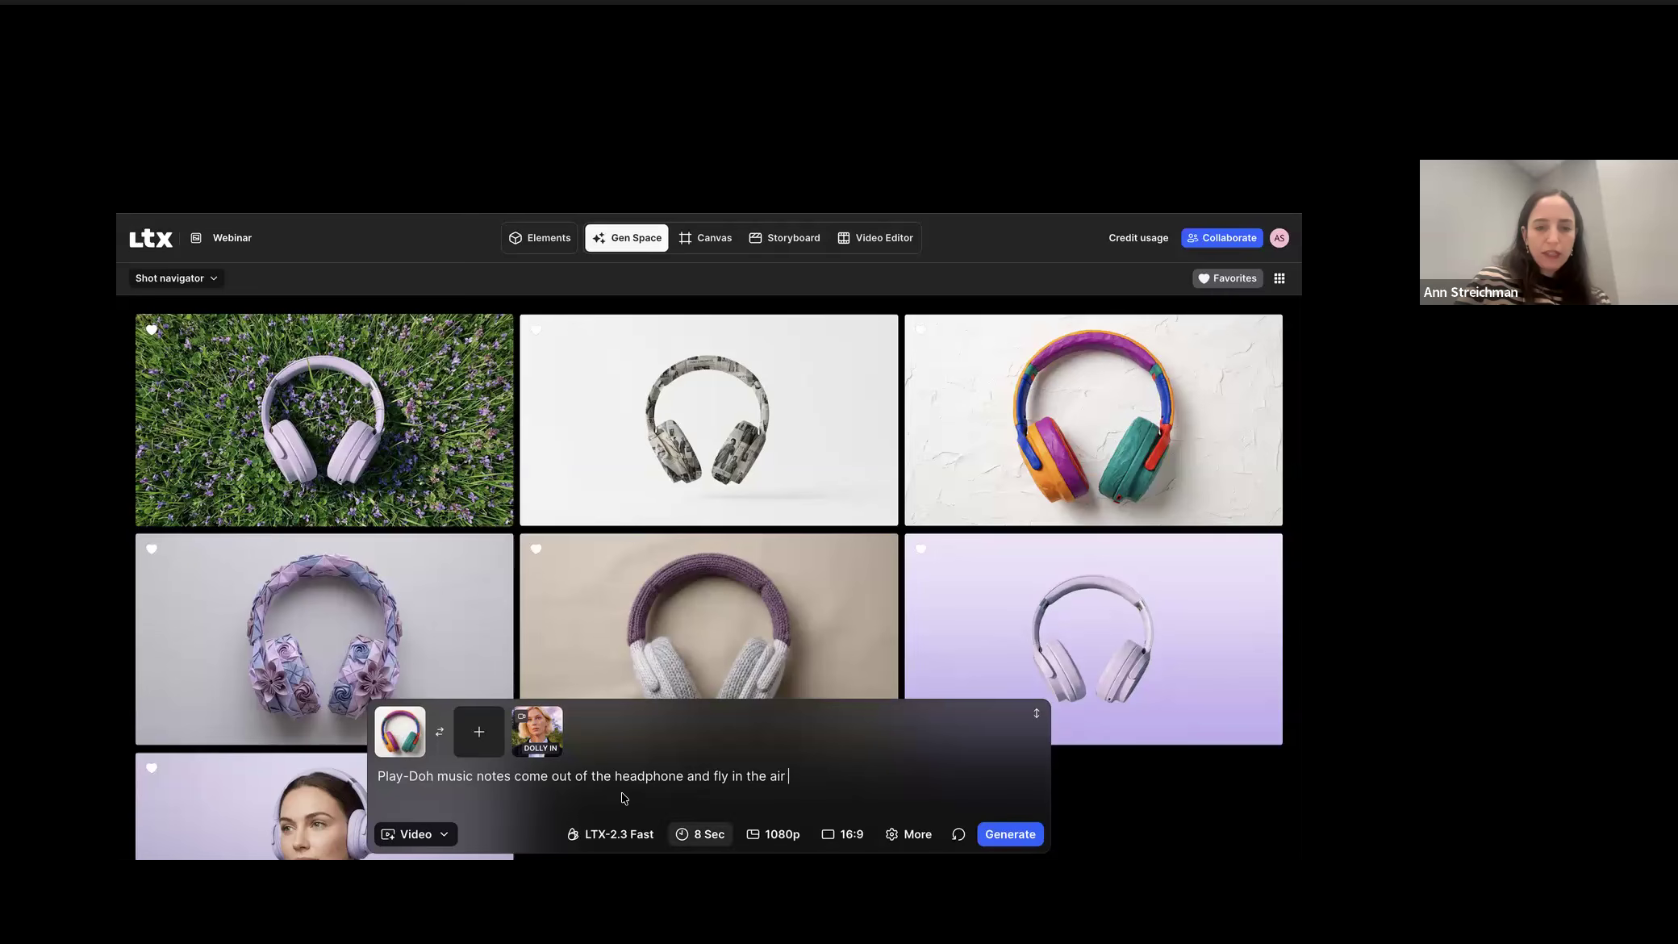
pyautogui.click(1024, 837)
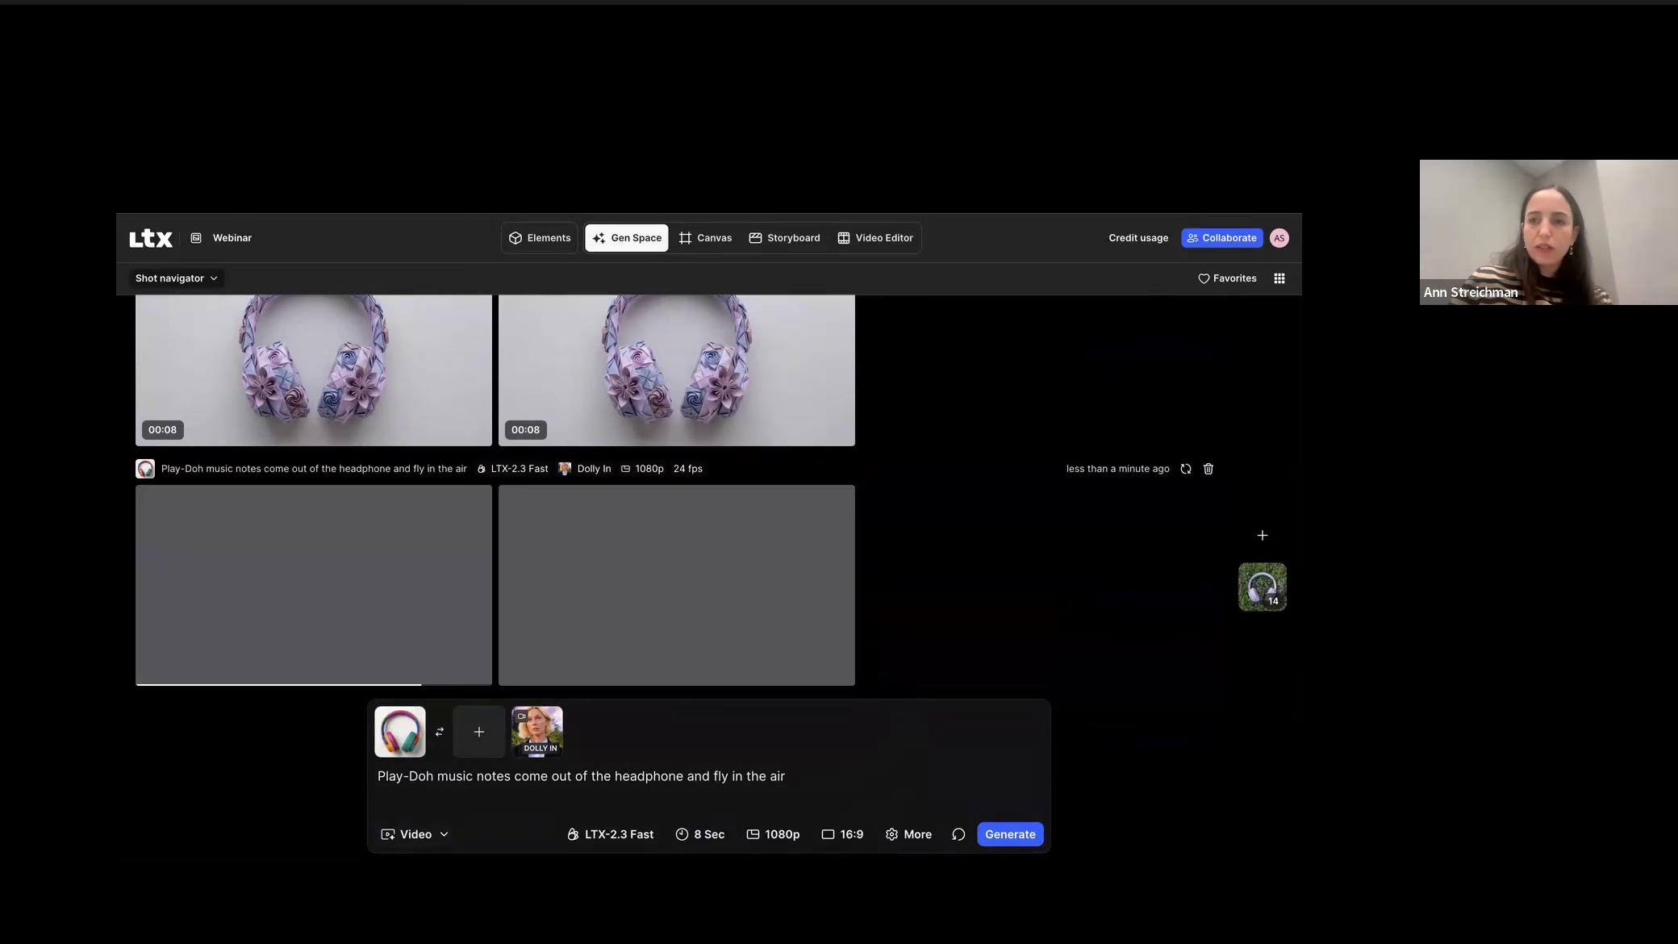
# Step: Generate videos from the favorited knitted headphones image with the prompt "small purple pompones drop from everywhere"
pyautogui.click(1232, 283)
pyautogui.scroll(-3, 816, 524)
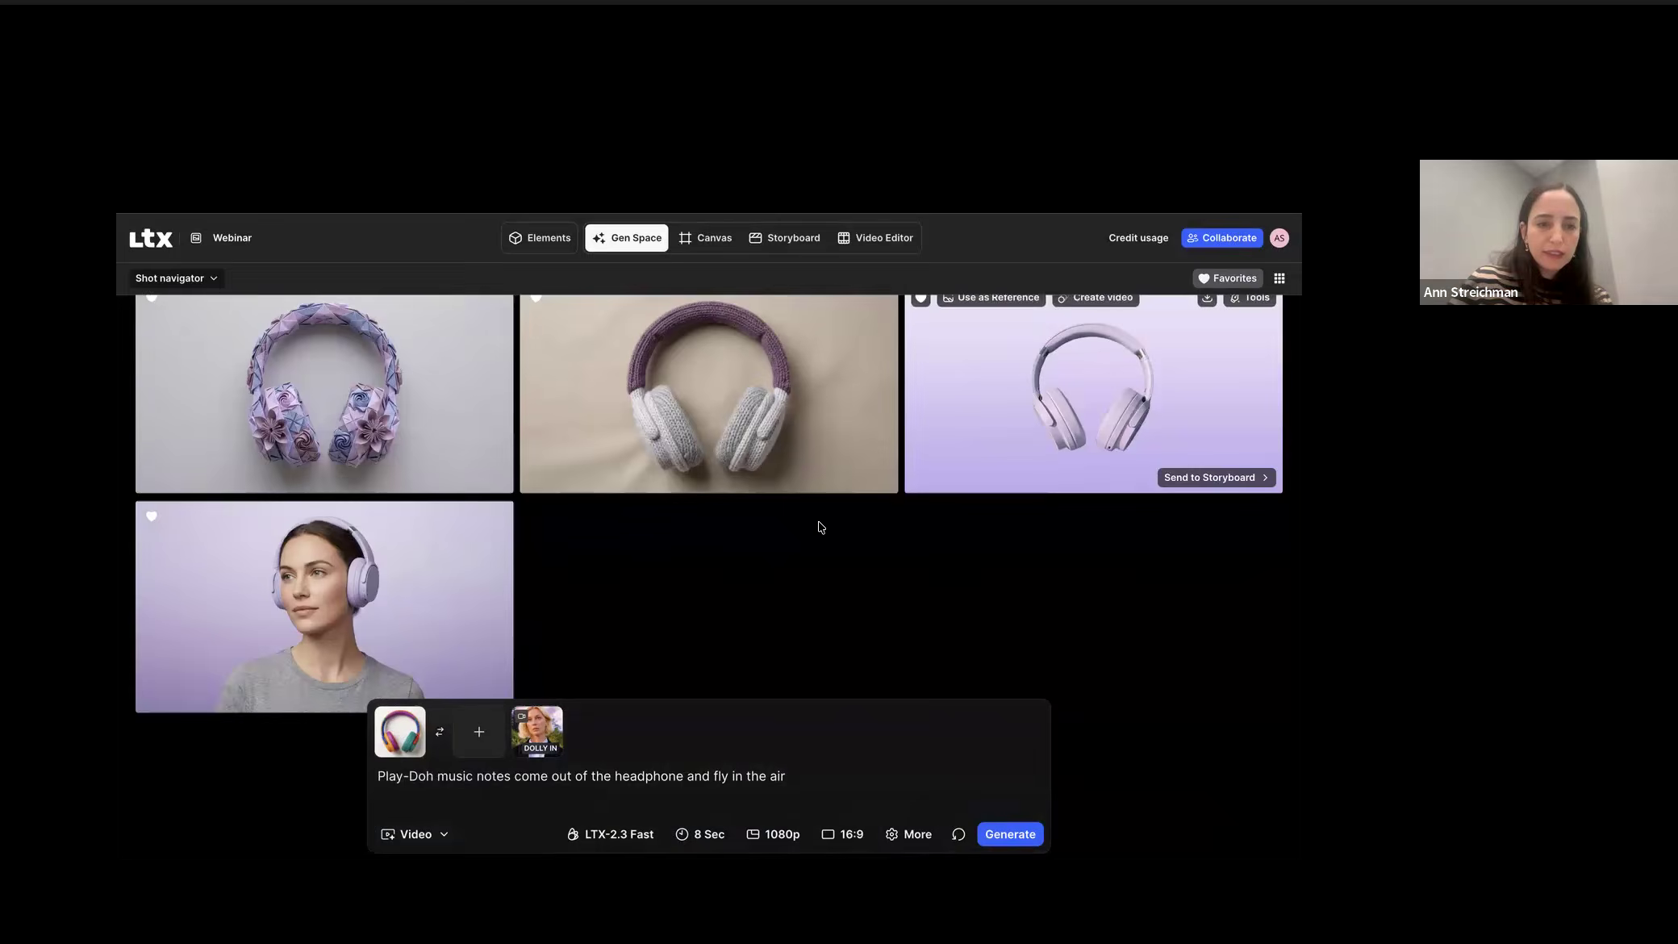
pyautogui.scroll(1, 775, 540)
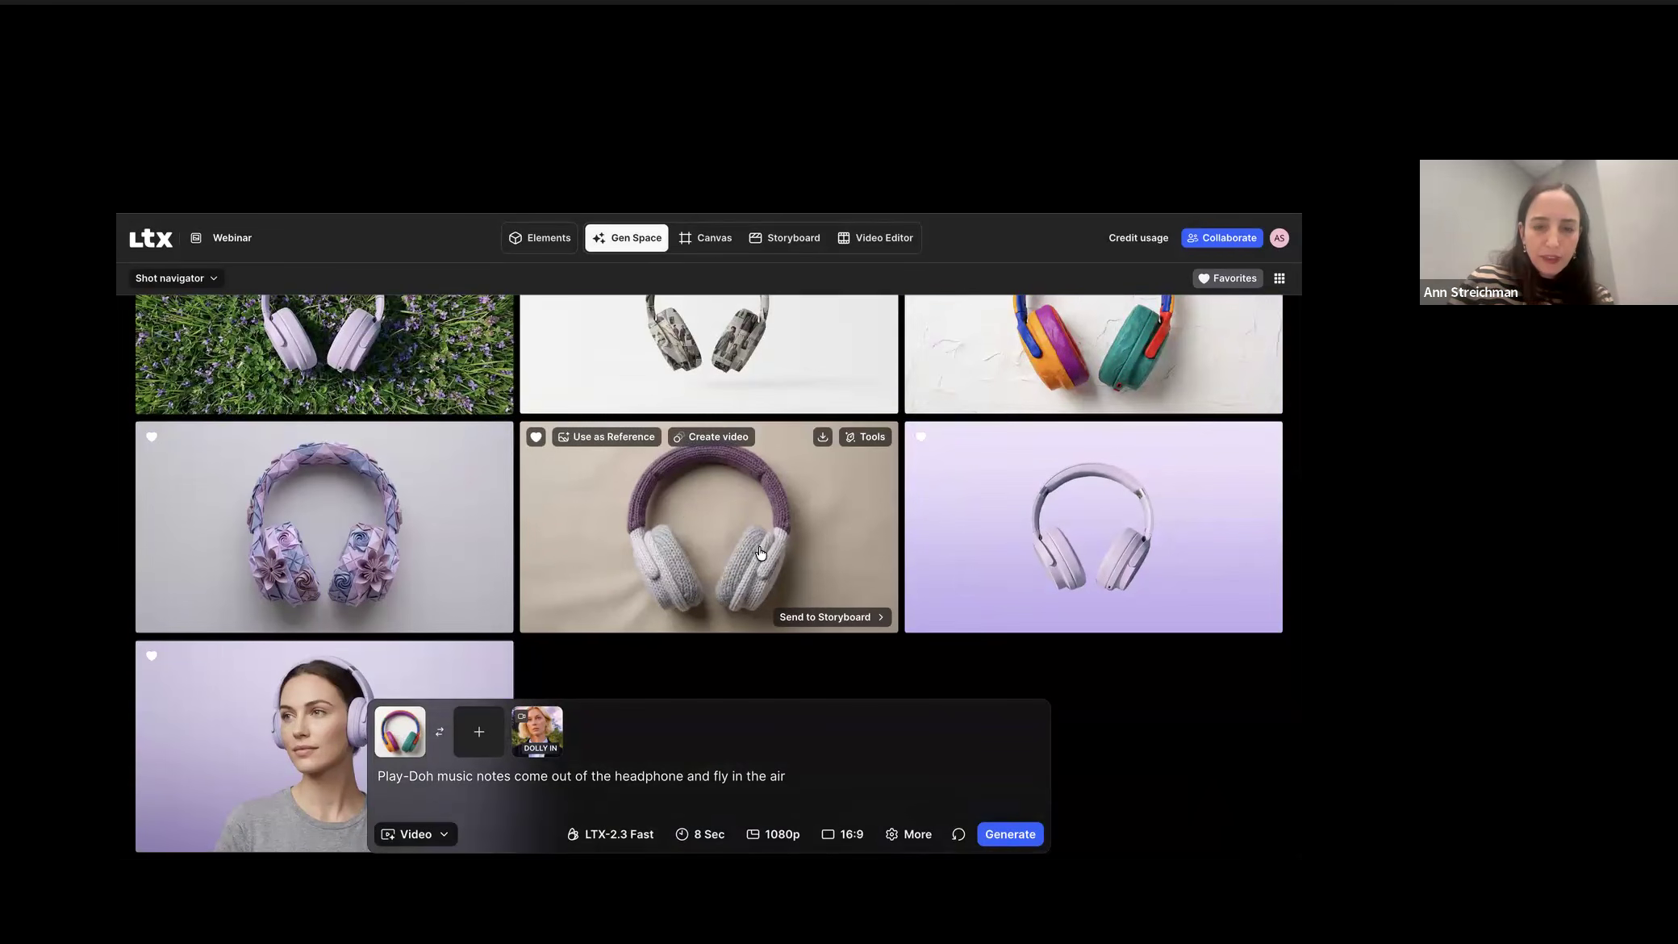
pyautogui.click(699, 440)
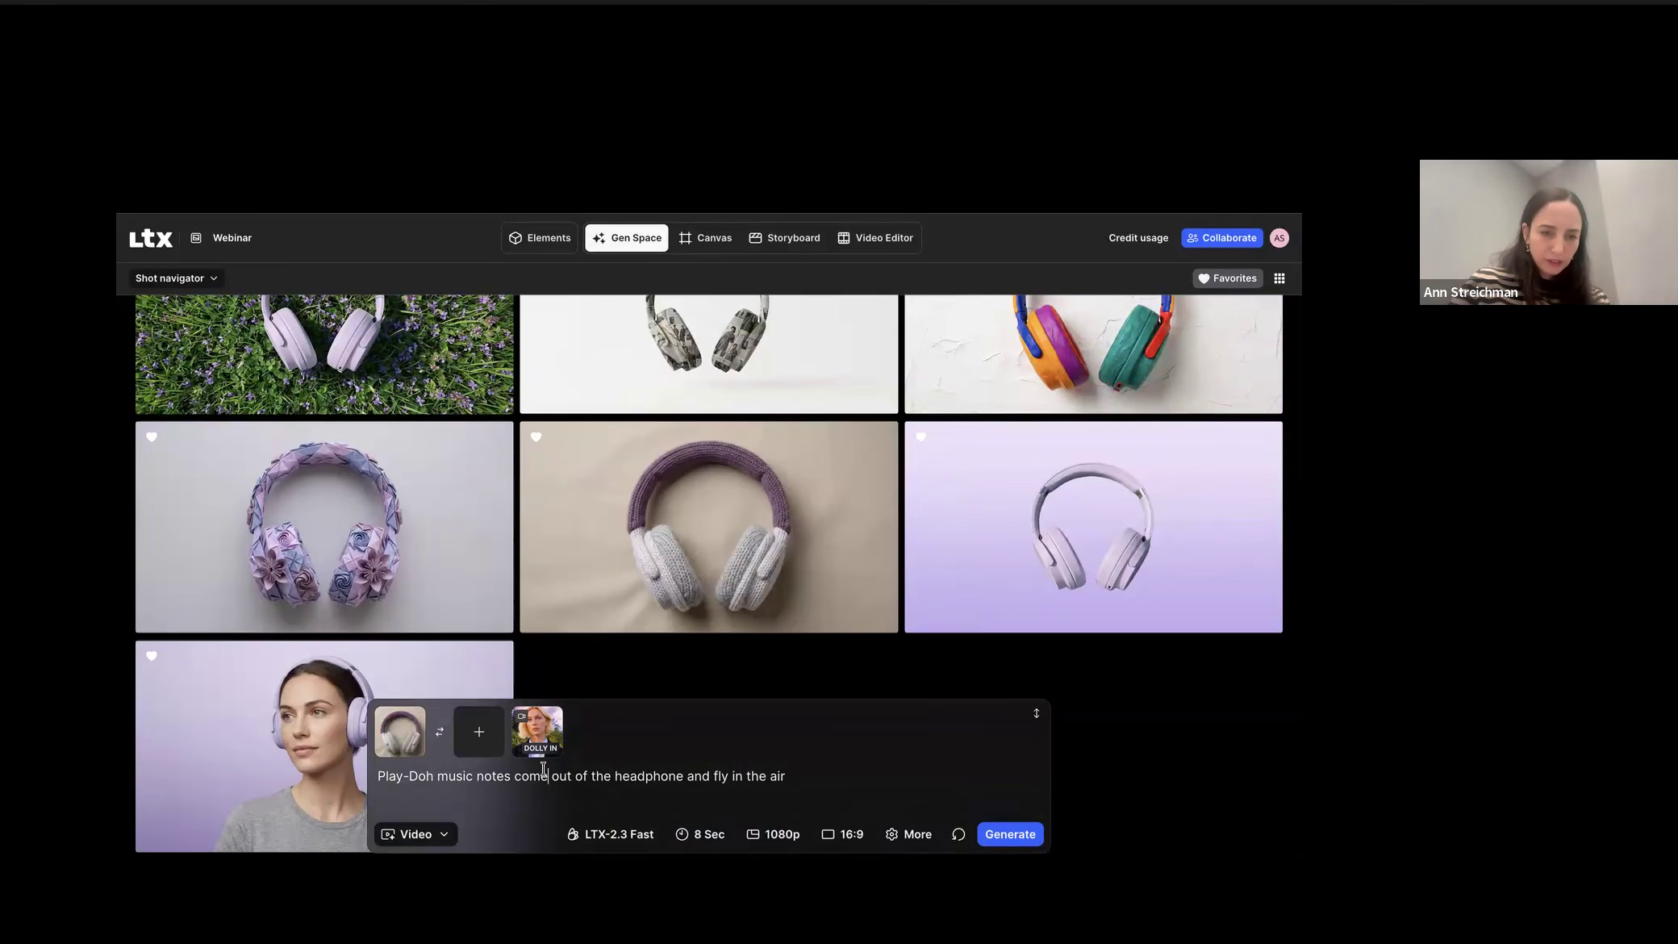
pyautogui.tripleClick(544, 770)
pyautogui.write('small purple pompones drop from everywhere')
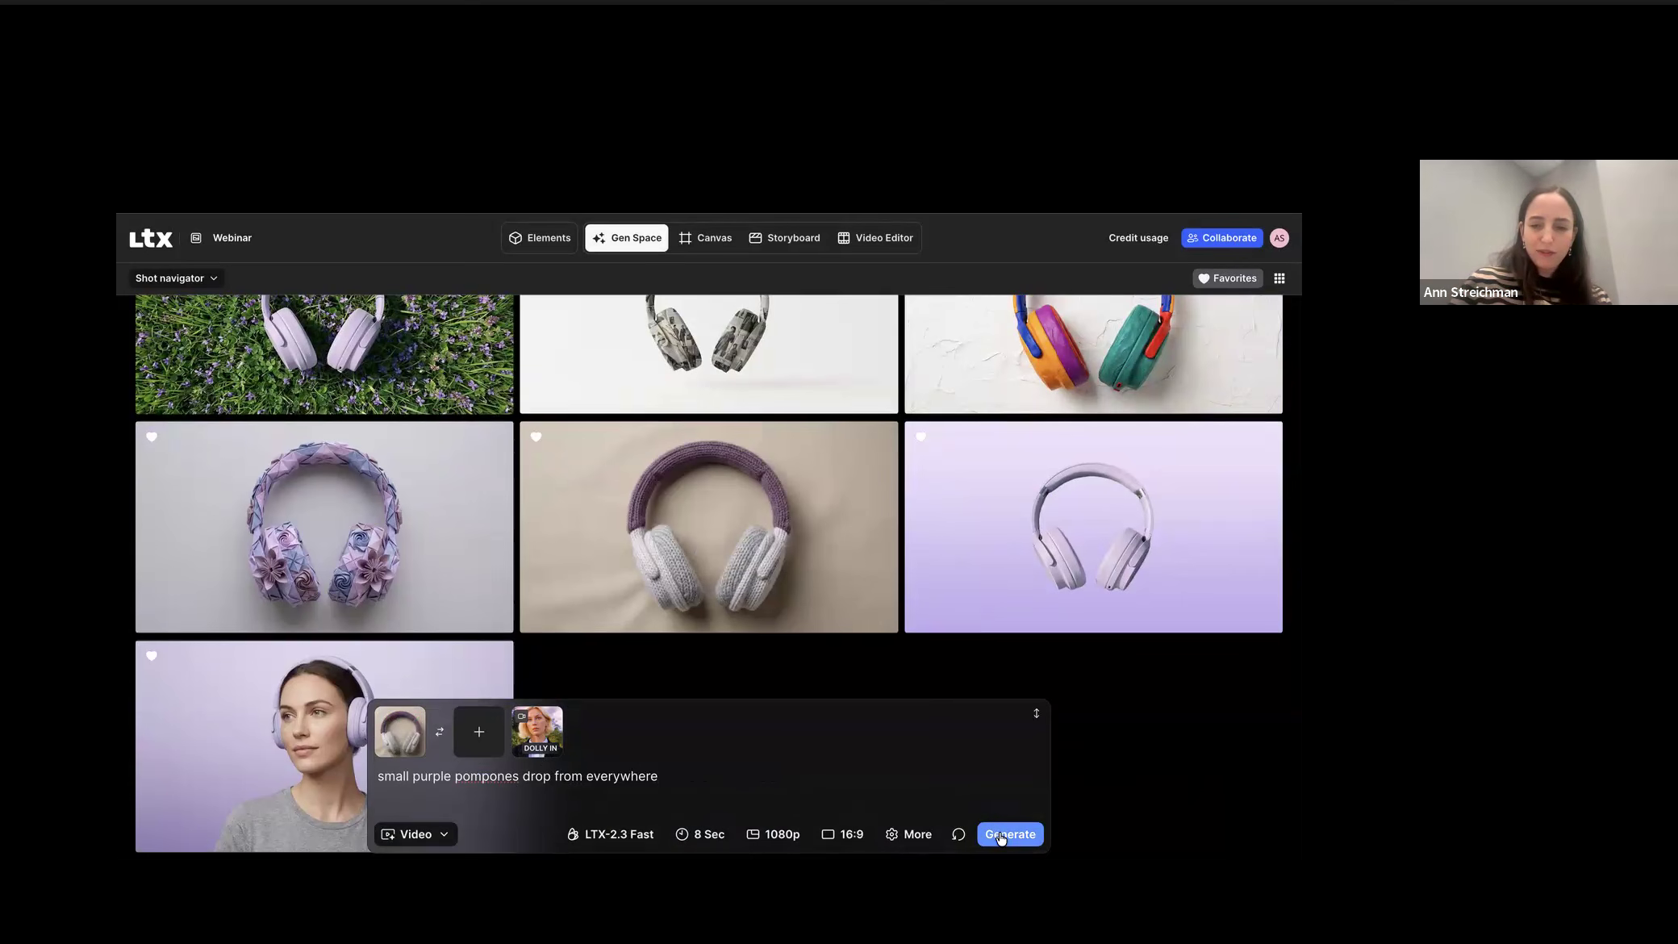
pyautogui.click(1000, 836)
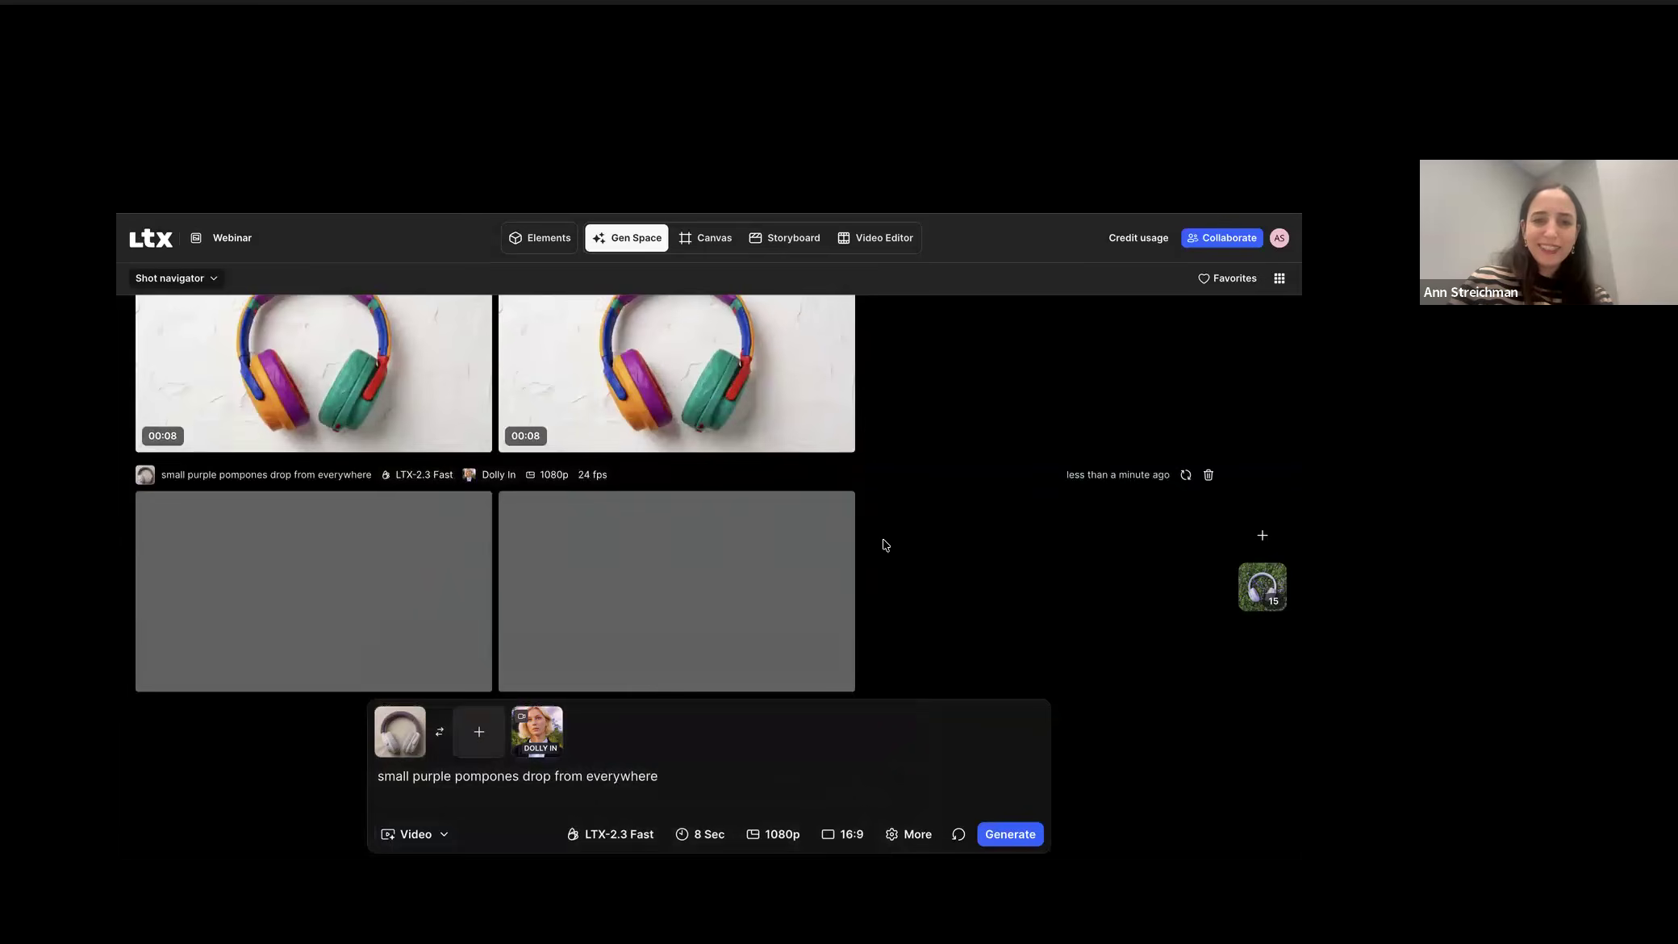
# Step: Reuse the settings of the Play-Doh music notes generation and generate another pair of videos from it
pyautogui.scroll(3, 884, 545)
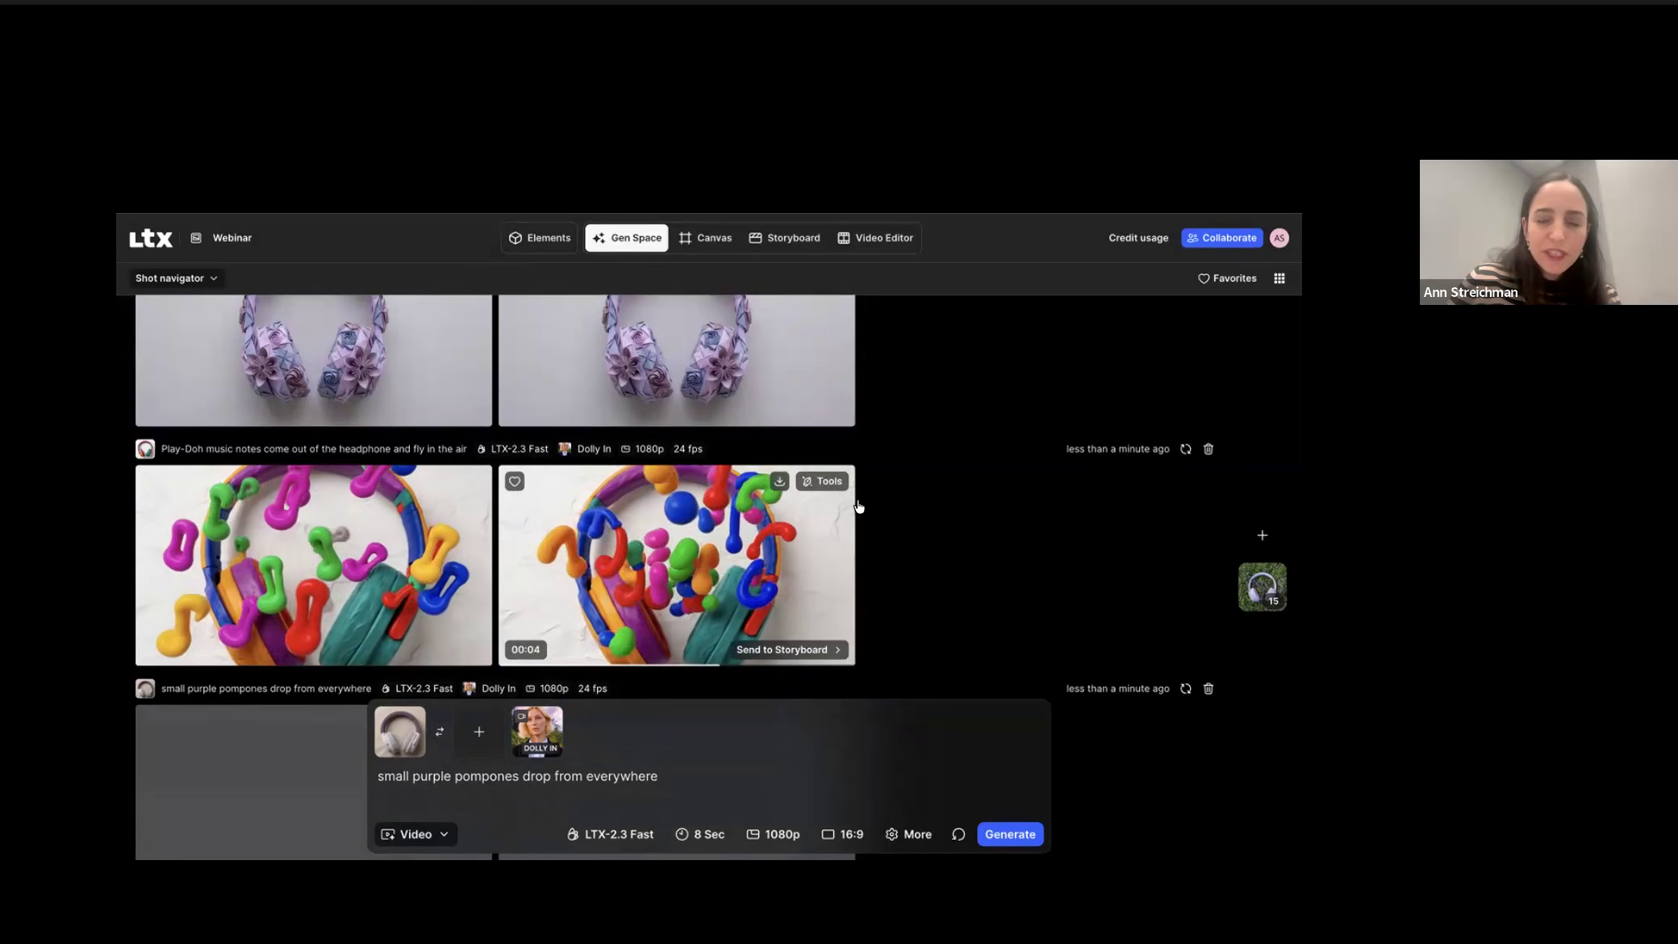
pyautogui.click(1186, 449)
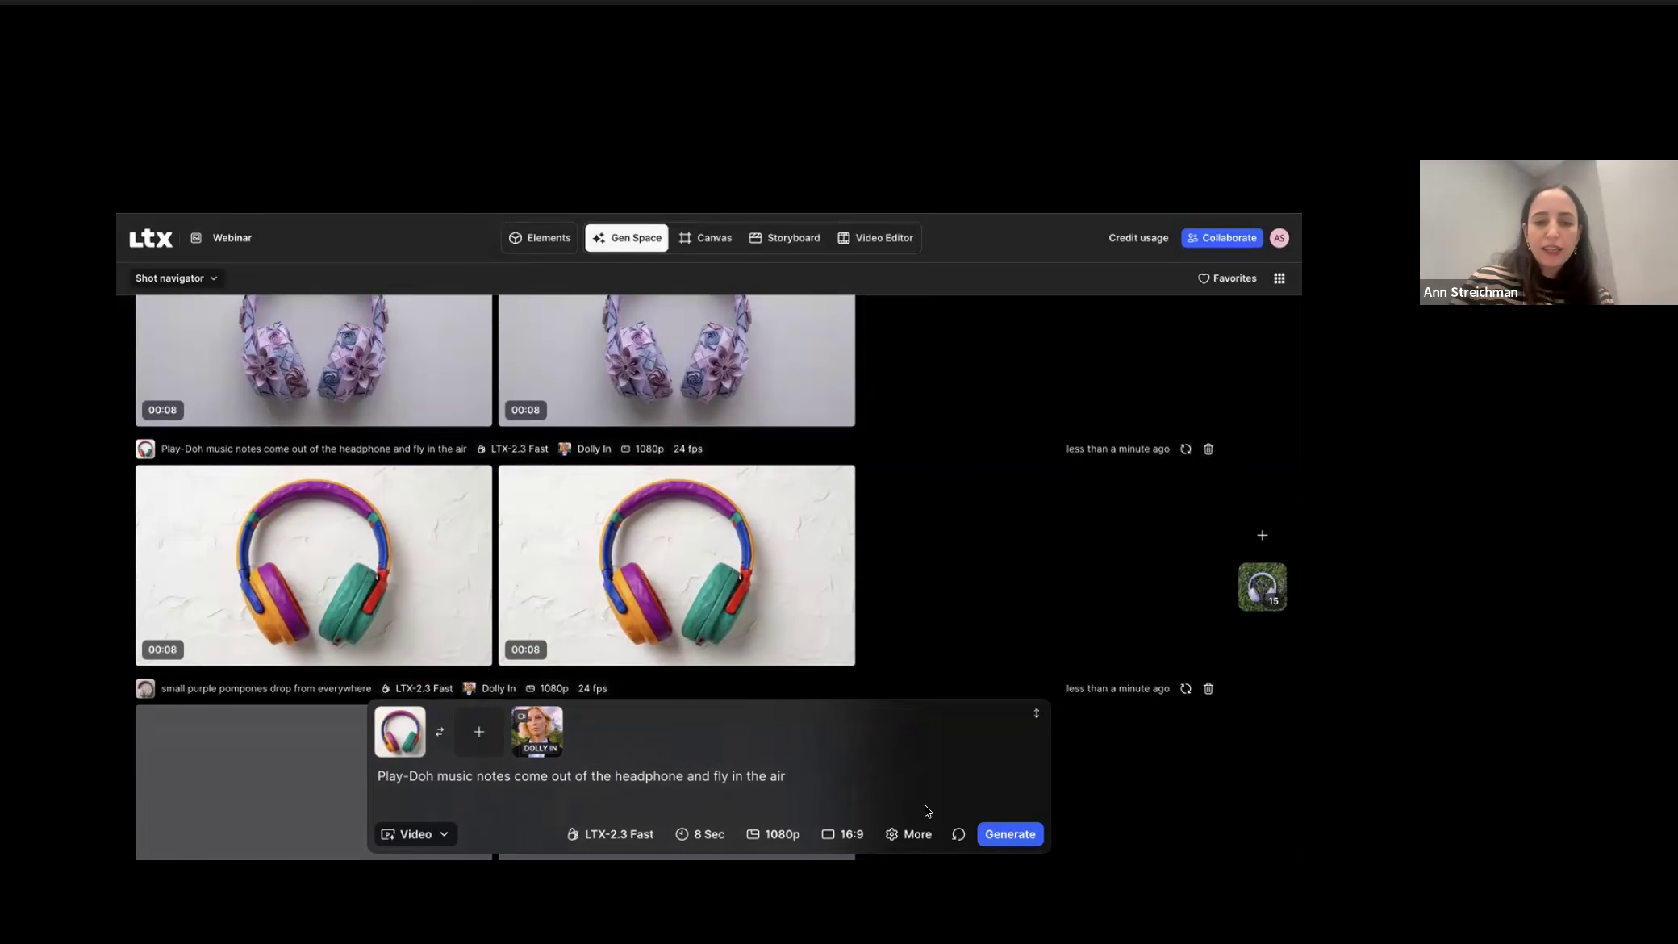
pyautogui.click(991, 833)
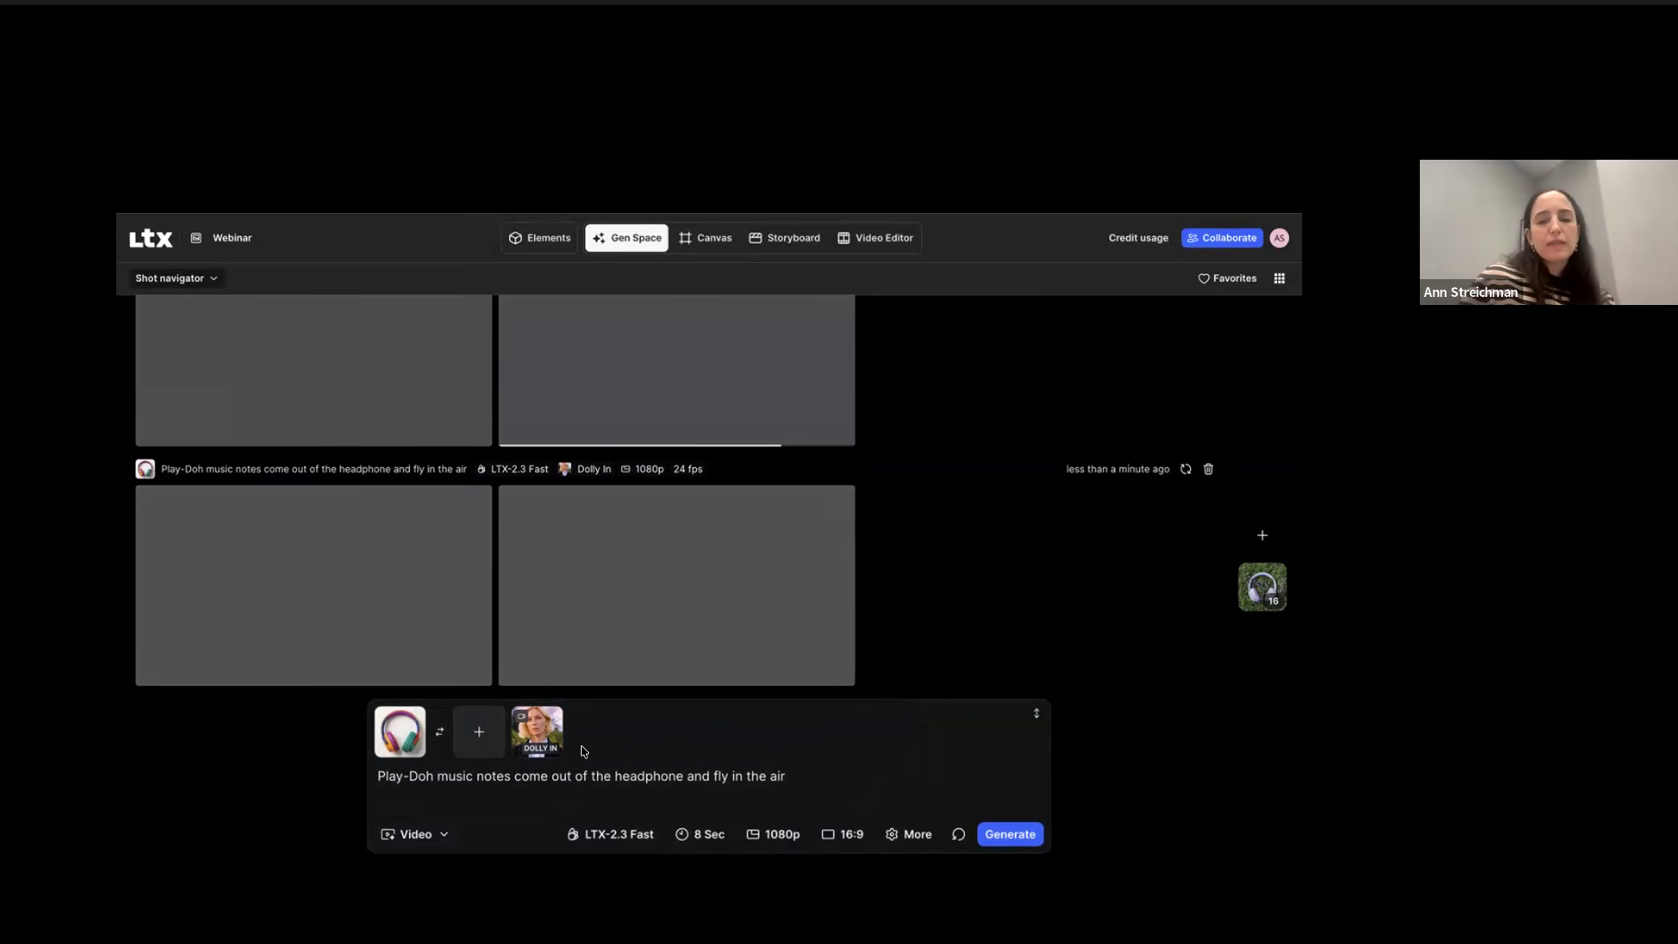
# Step: Hyphenate "music-notes" in the Play-Doh prompt and generate another pair of videos from the multicolored headphones image
pyautogui.scroll(4, 583, 499)
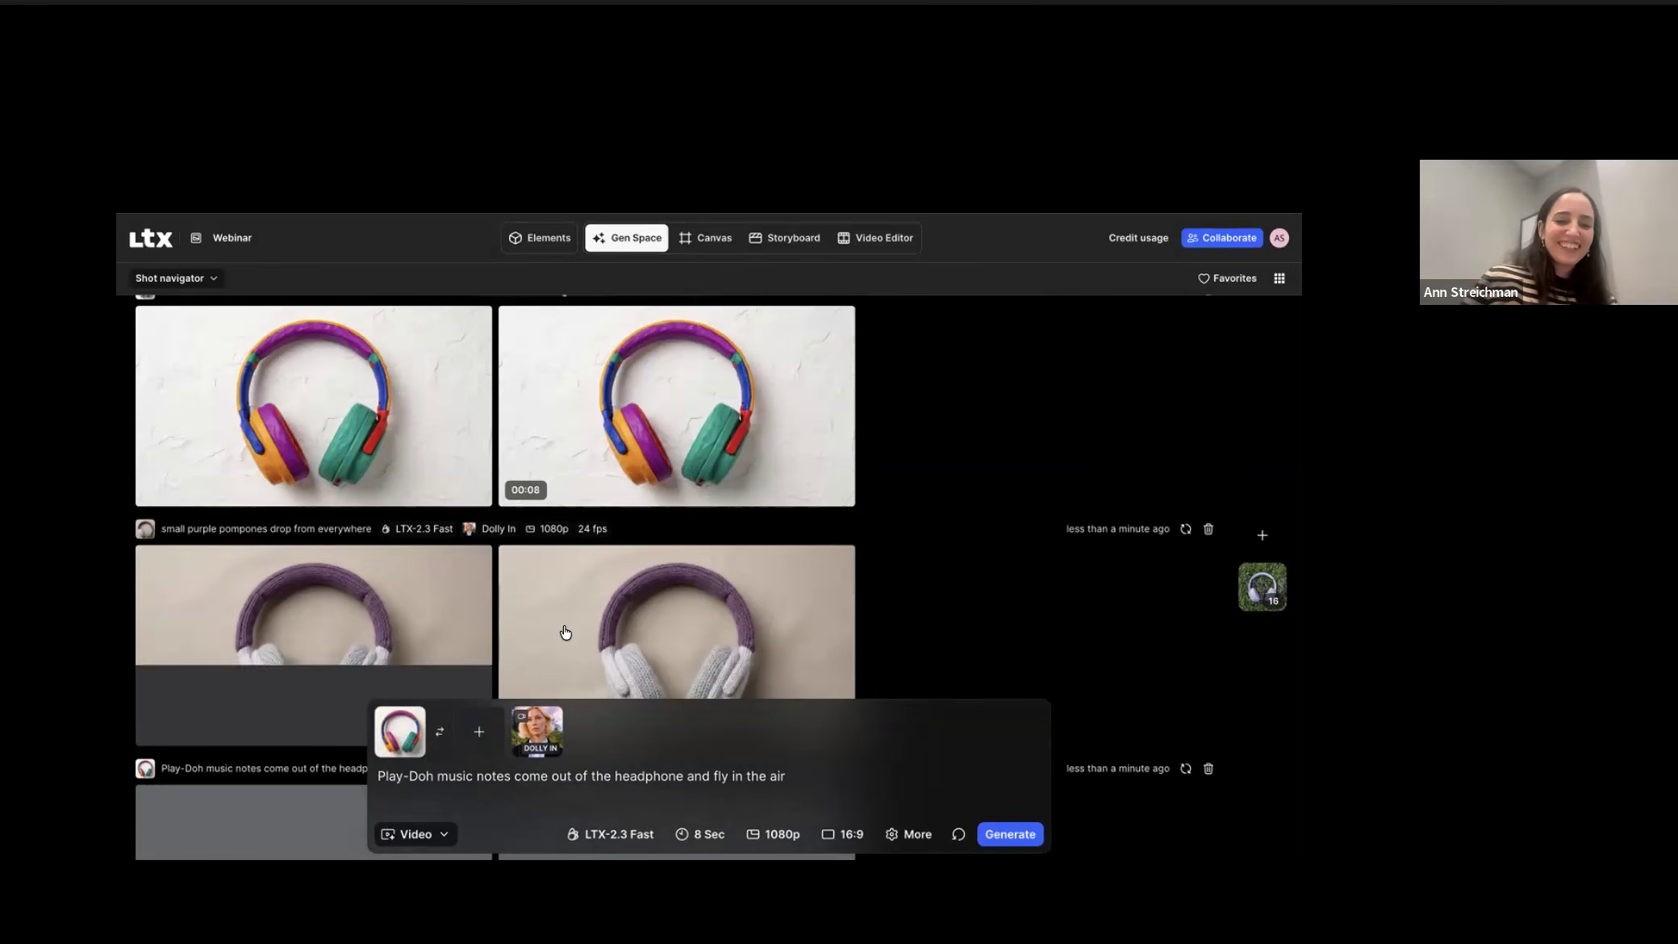
pyautogui.click(476, 774)
pyautogui.press('BackSpace')
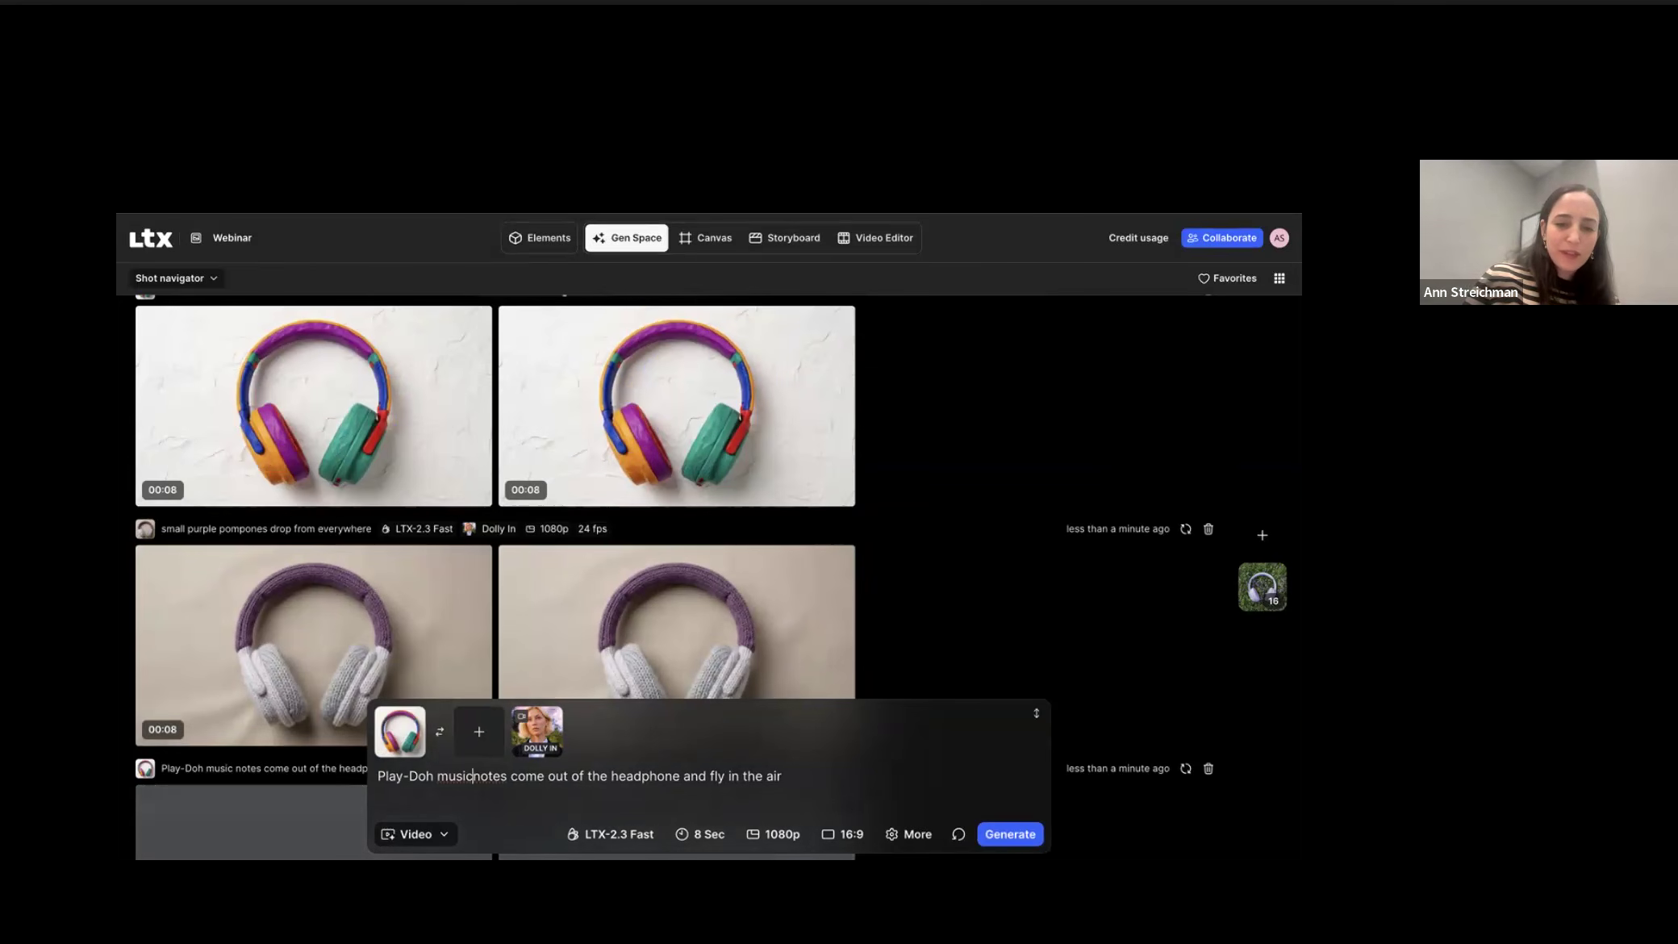
pyautogui.click(1015, 833)
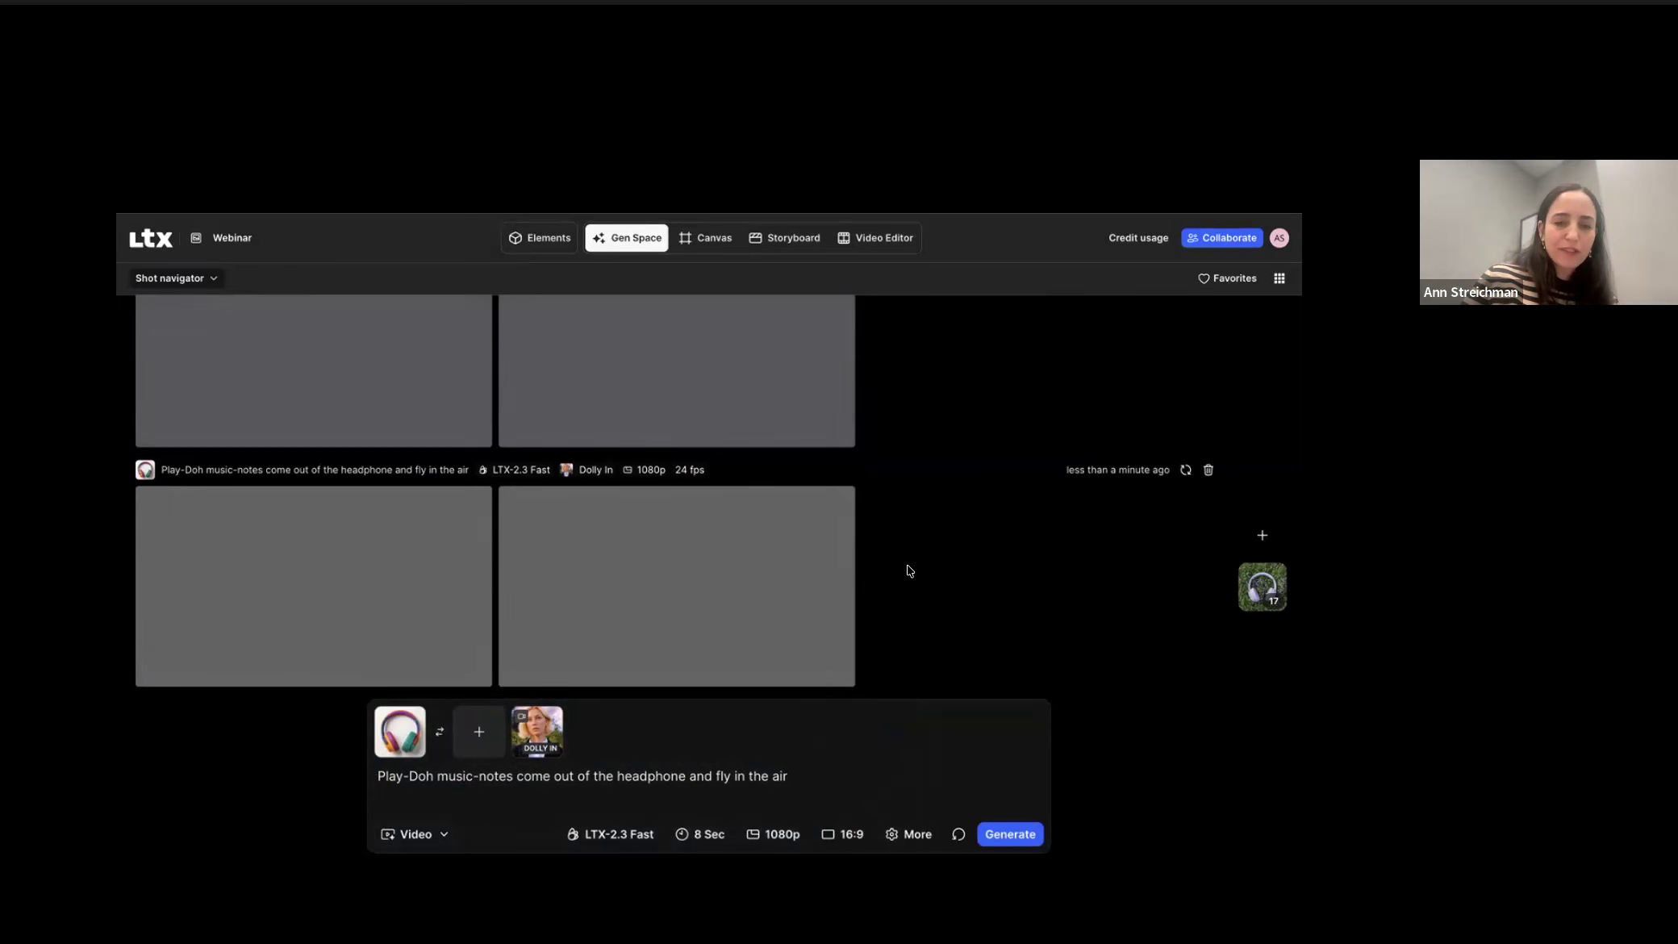
# Step: Preview the purple pompom videos and send the first one to Shot 6 of Scene 1 in the storyboard
pyautogui.scroll(4, 910, 571)
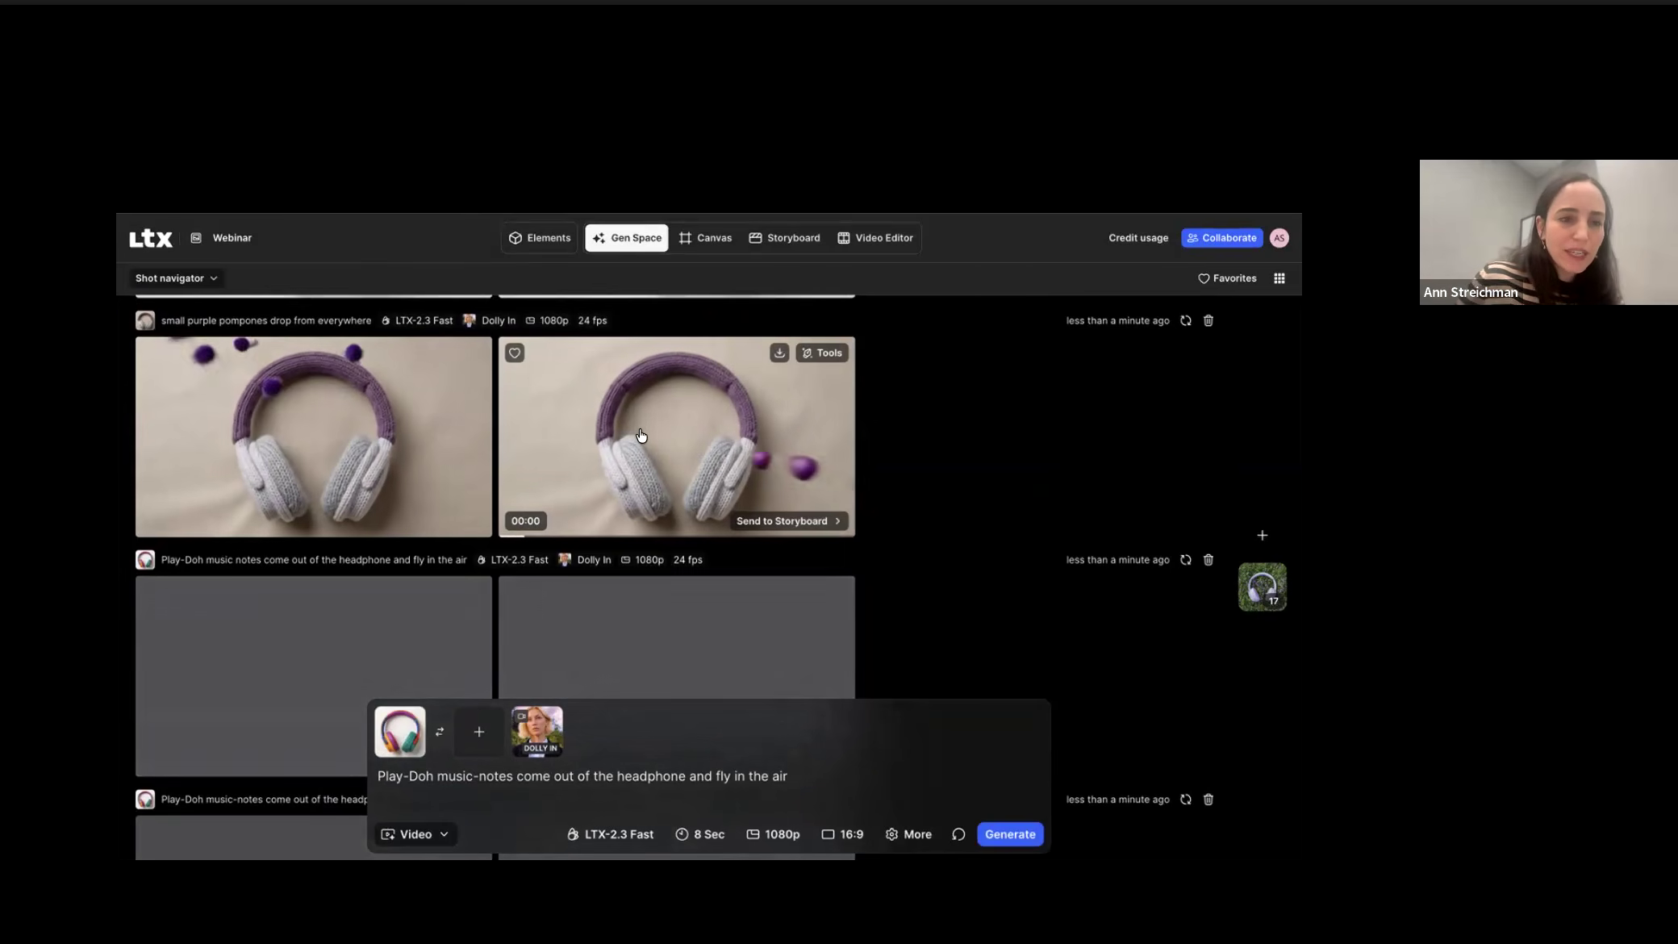
pyautogui.moveTo(271, 419)
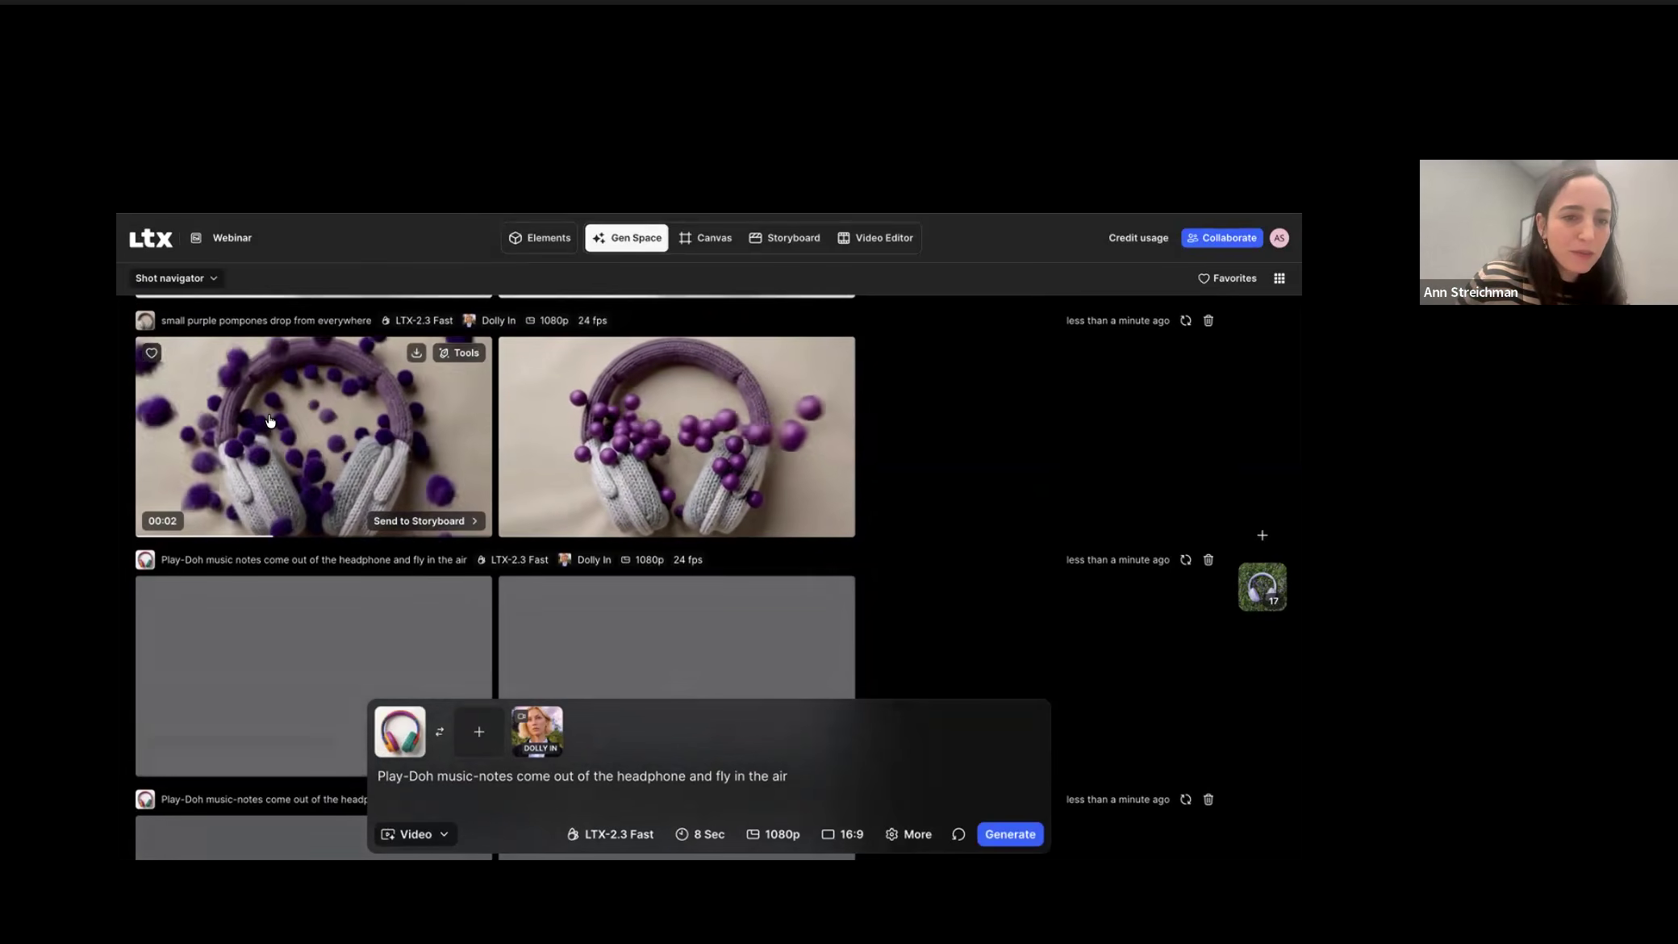
pyautogui.click(426, 523)
pyautogui.moveTo(557, 513)
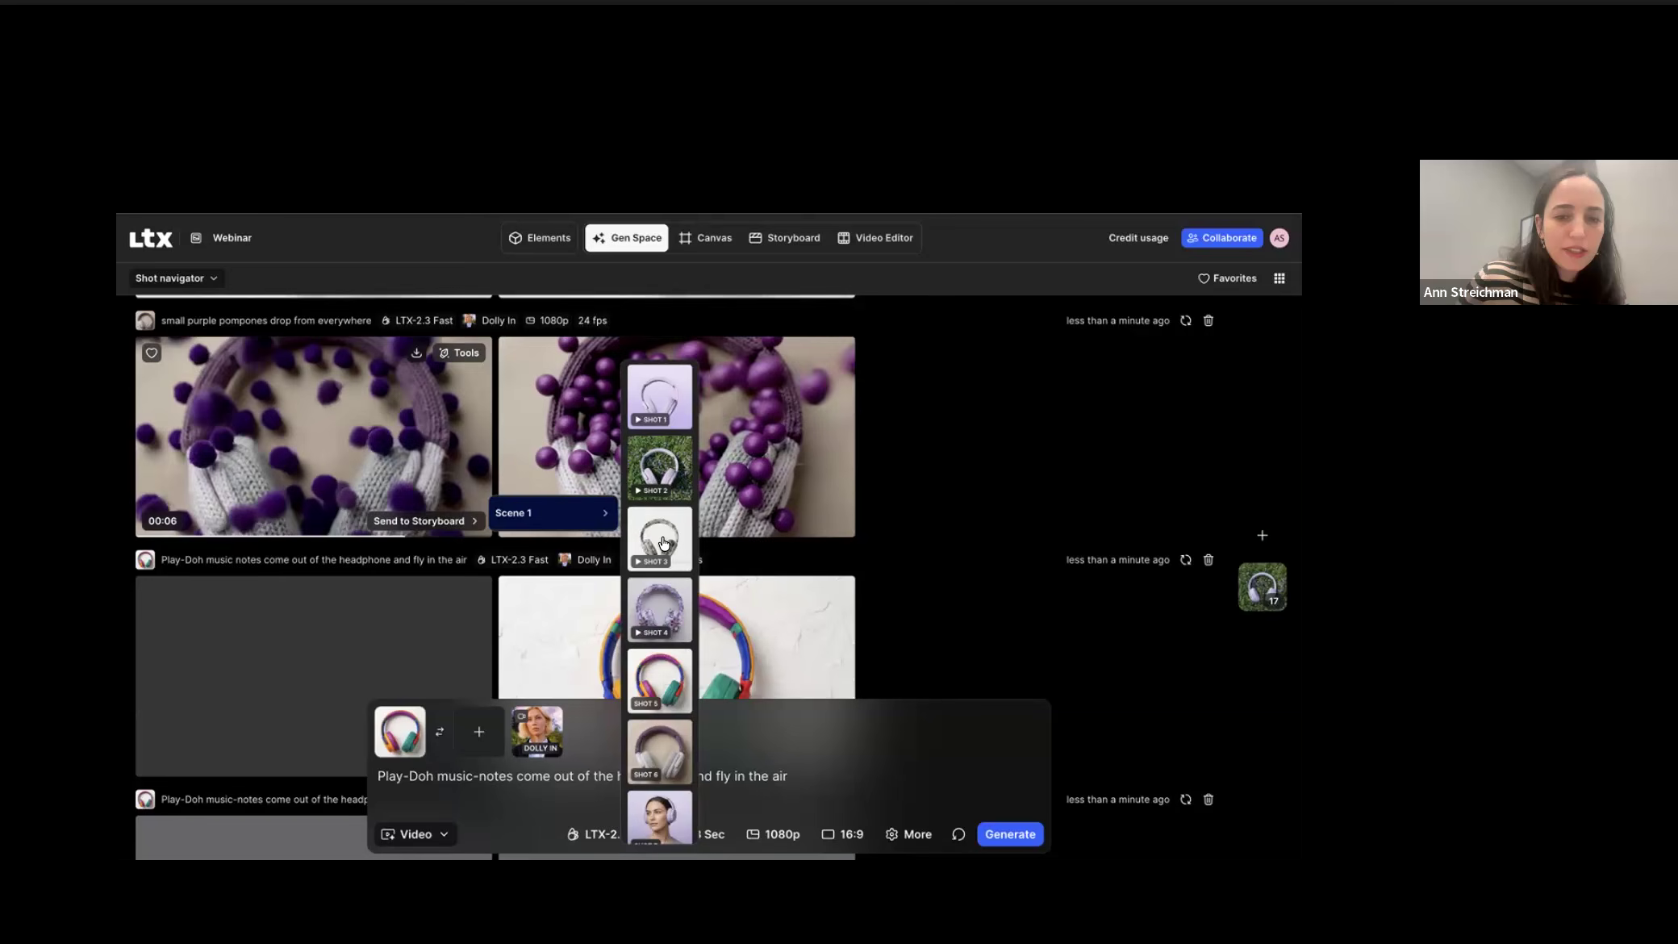
pyautogui.click(669, 756)
# Step: Preview the regenerated Play-Doh music notes videos and send the first one to Shot 5 of Scene 1
pyautogui.scroll(-4, 1047, 458)
pyautogui.scroll(1, 1047, 456)
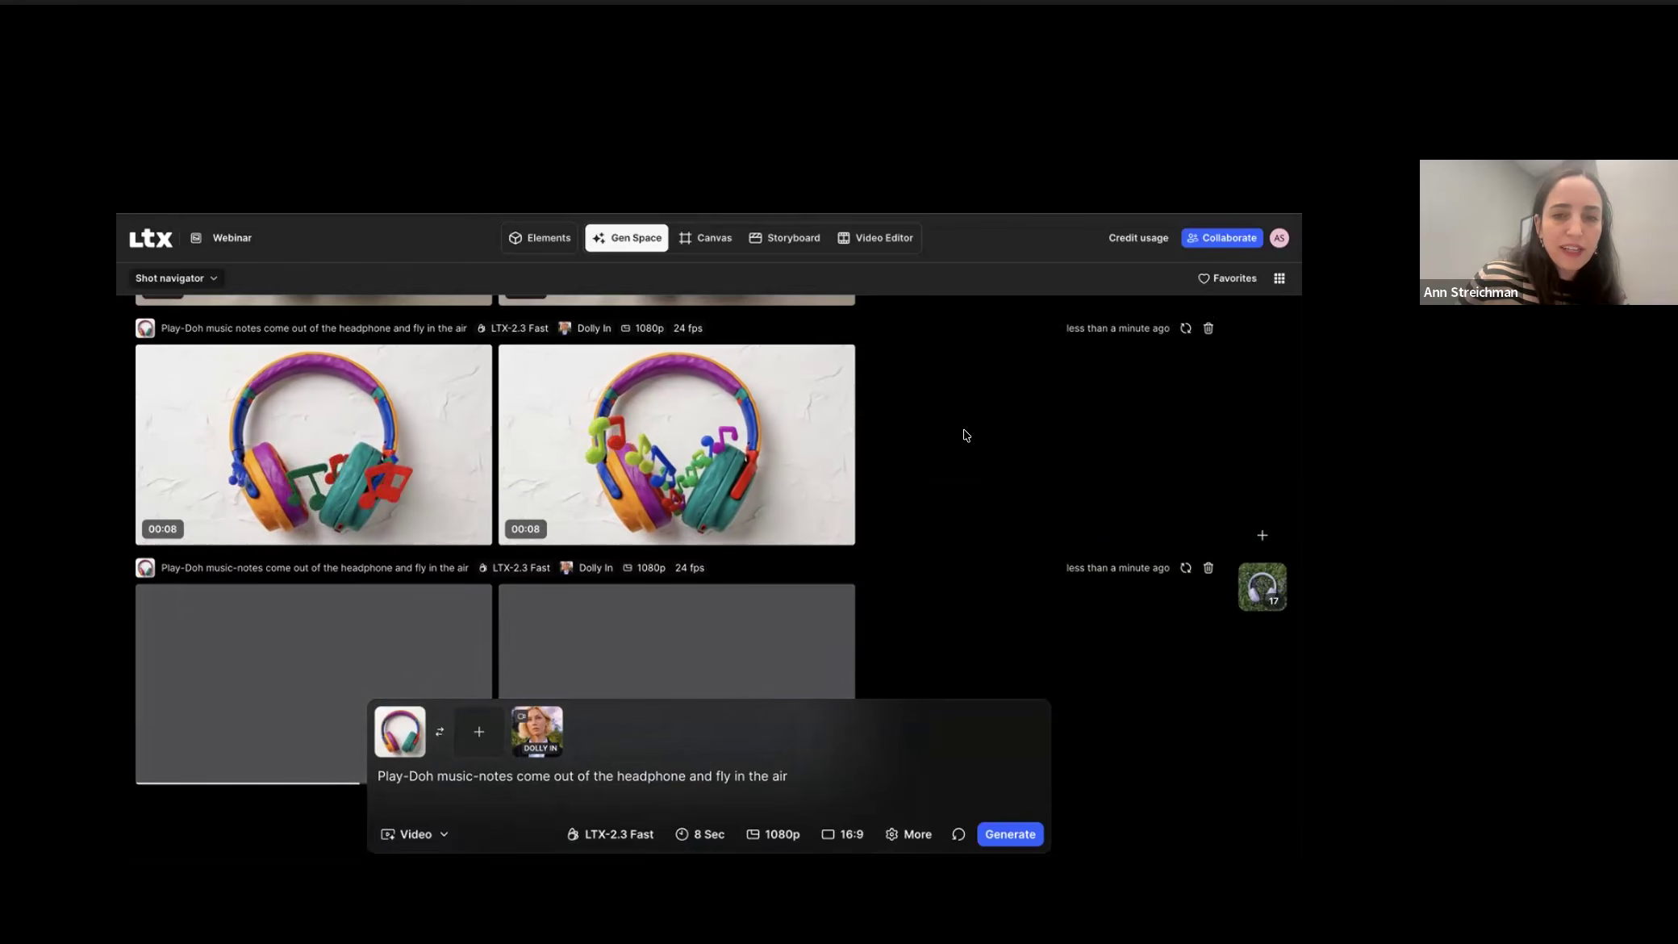
pyautogui.moveTo(769, 526)
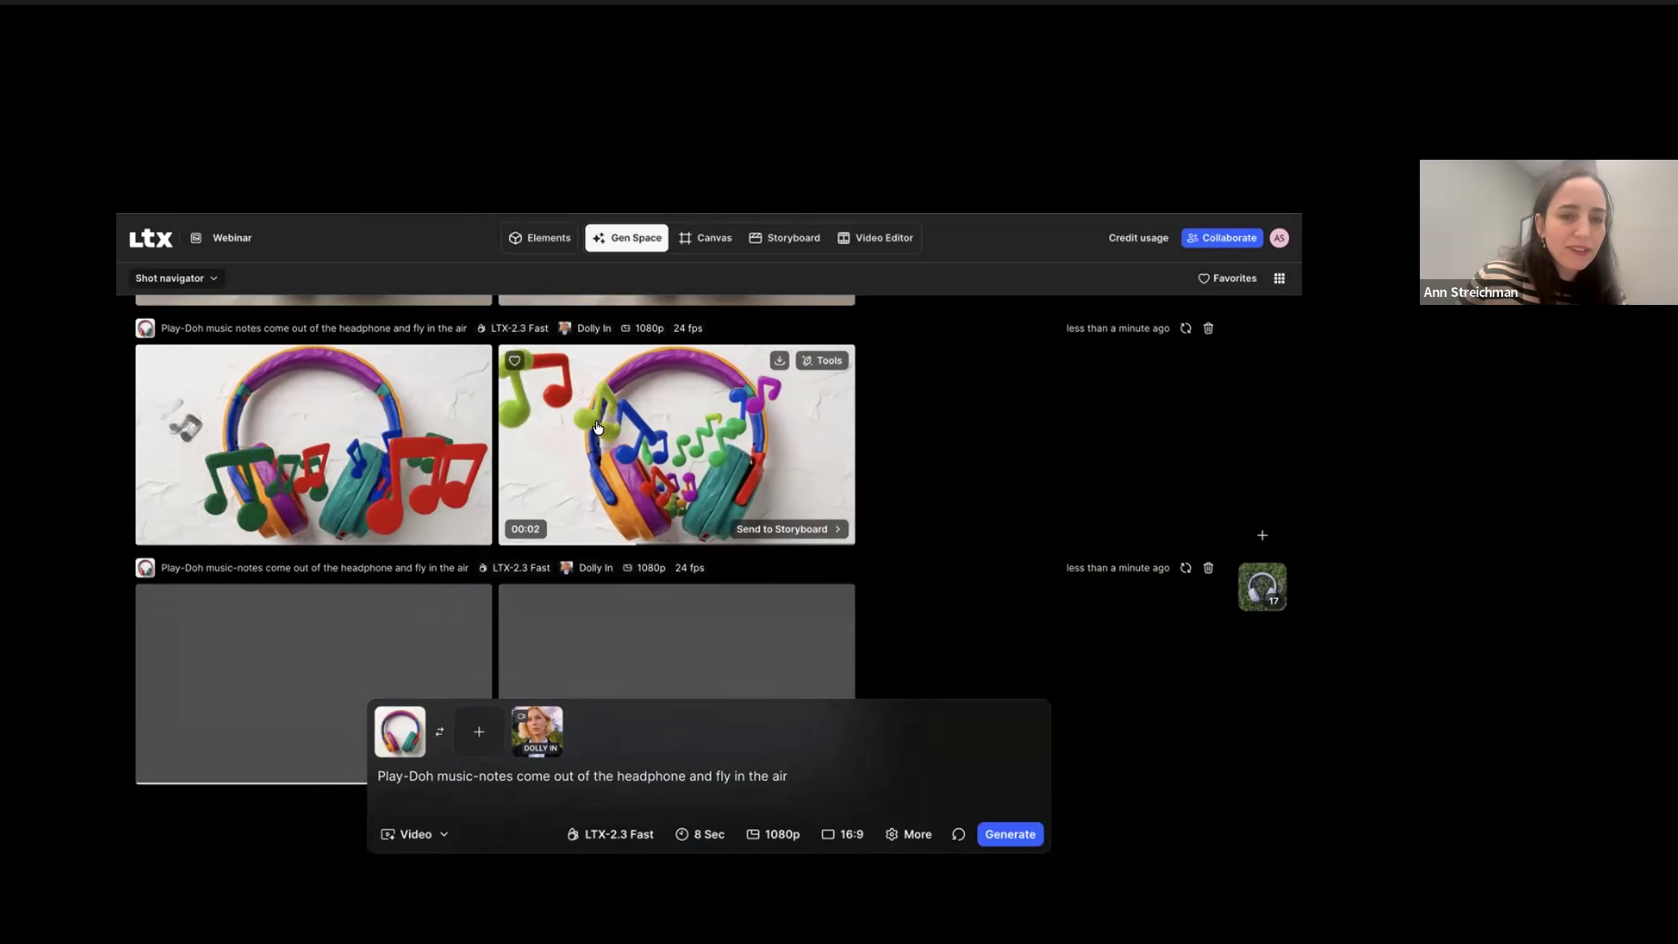
pyautogui.click(771, 529)
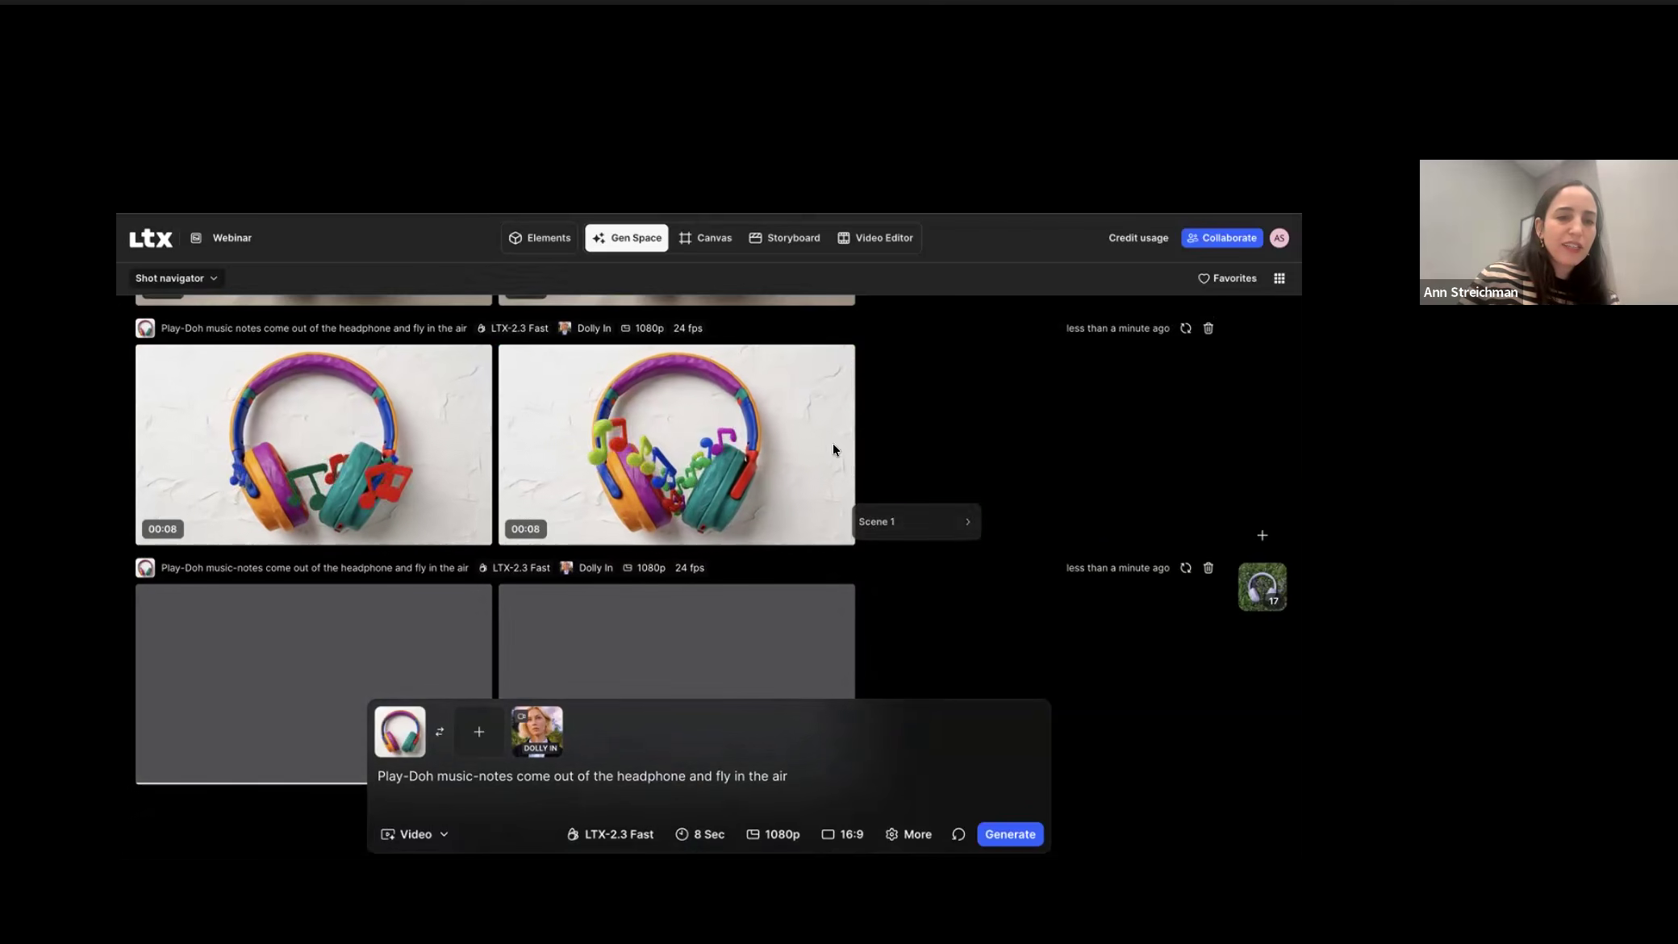
pyautogui.click(379, 529)
pyautogui.click(548, 521)
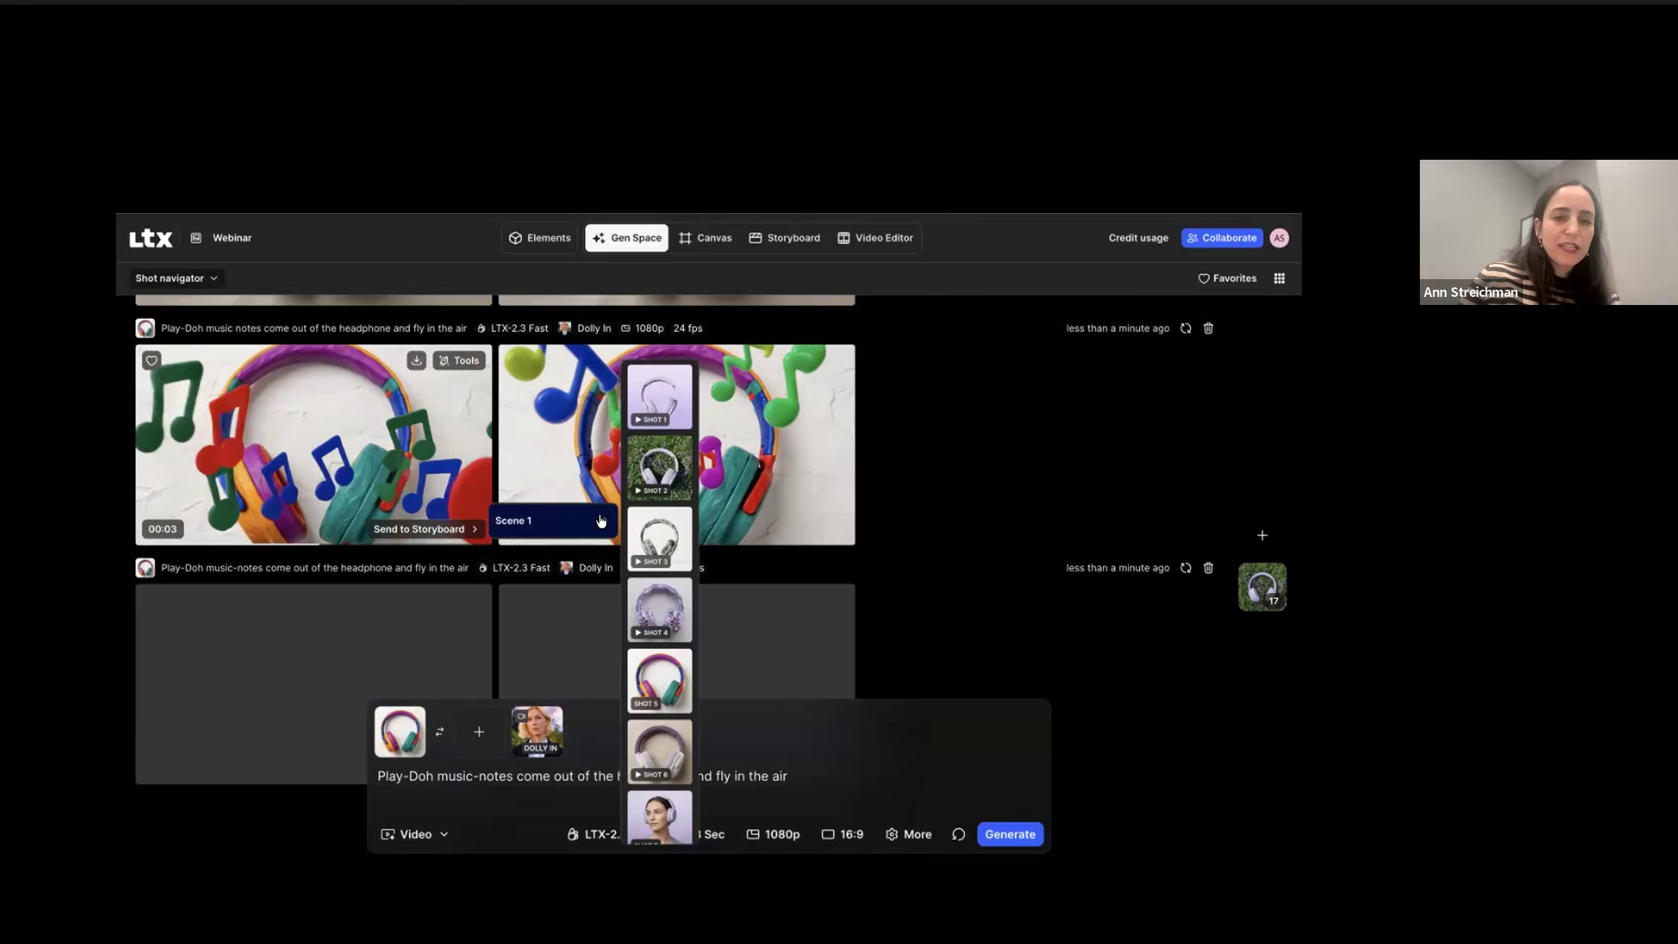
pyautogui.click(659, 682)
# Step: Preview both videos generated with the hyphenated "music-notes" prompt and compare them with the previous pair
pyautogui.scroll(-3, 750, 488)
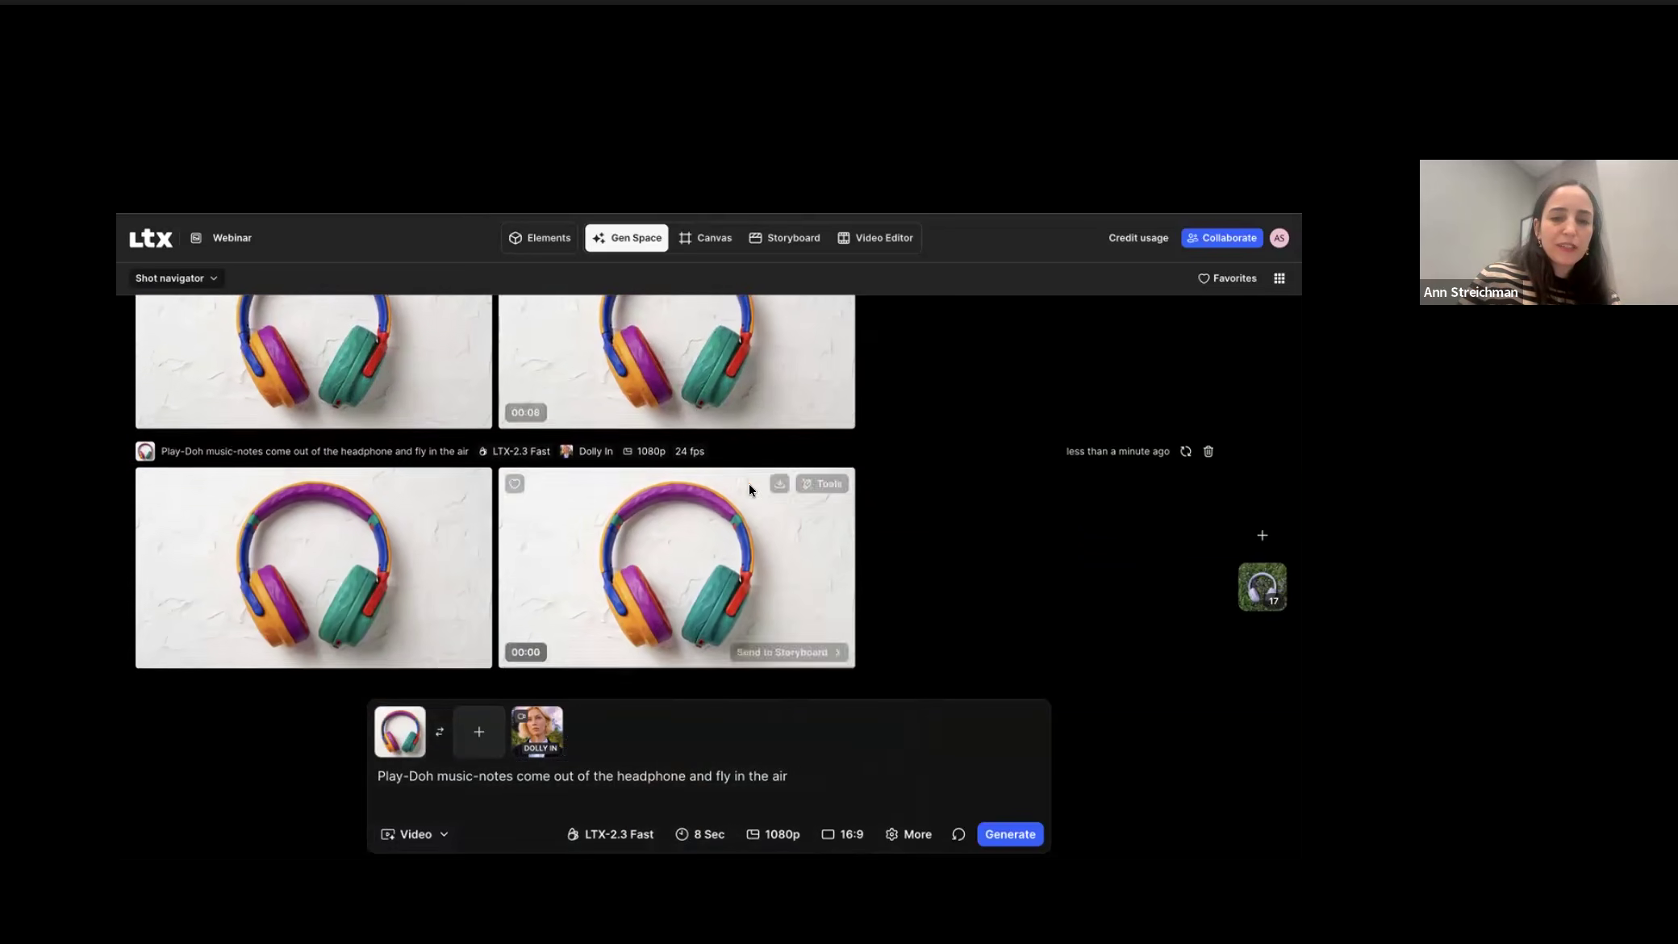
pyautogui.moveTo(351, 563)
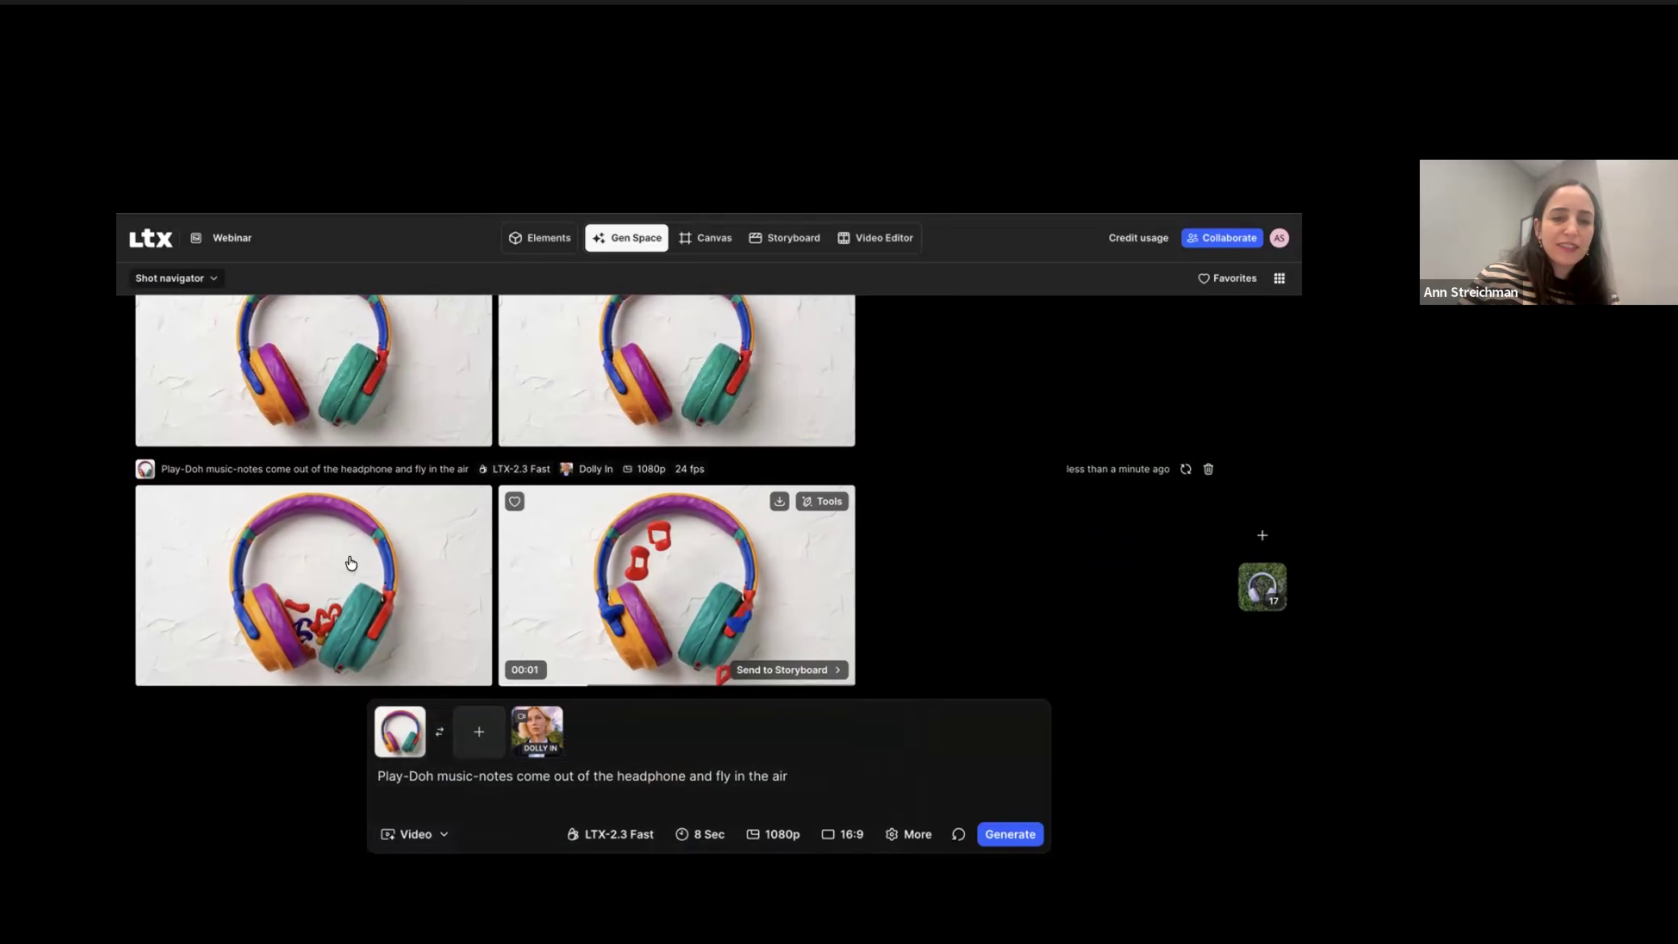
pyautogui.scroll(2, 347, 533)
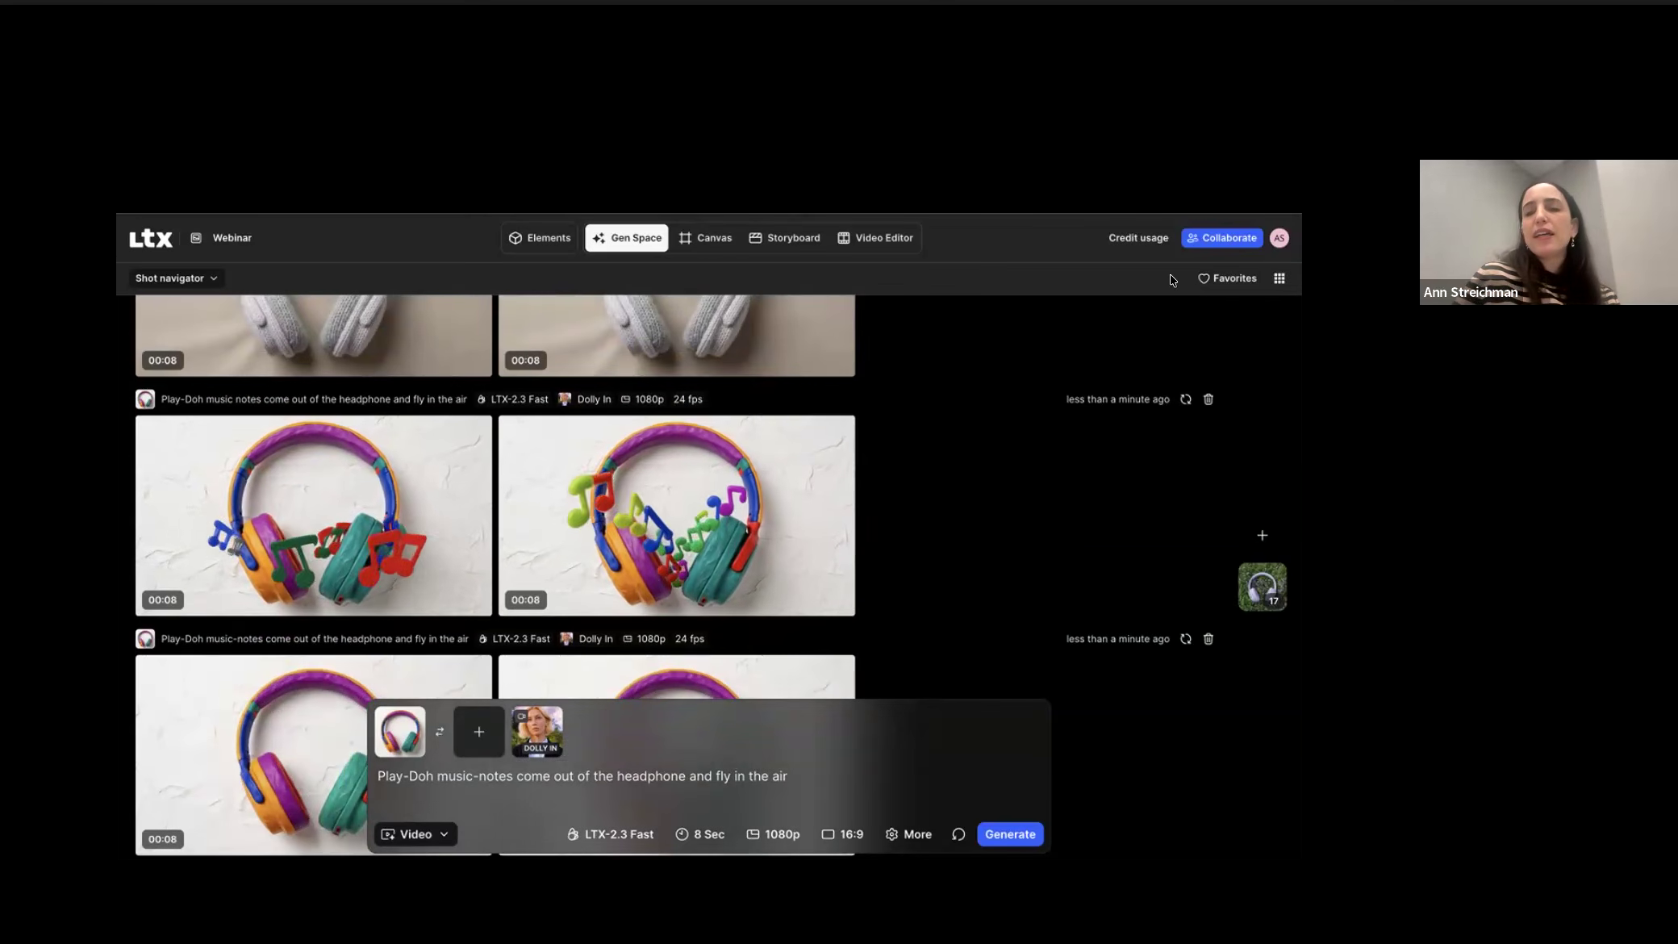
# Step: Look over the favorited images and the project's Elements collection, and return to Gen Space
pyautogui.click(1227, 278)
pyautogui.scroll(-3, 843, 451)
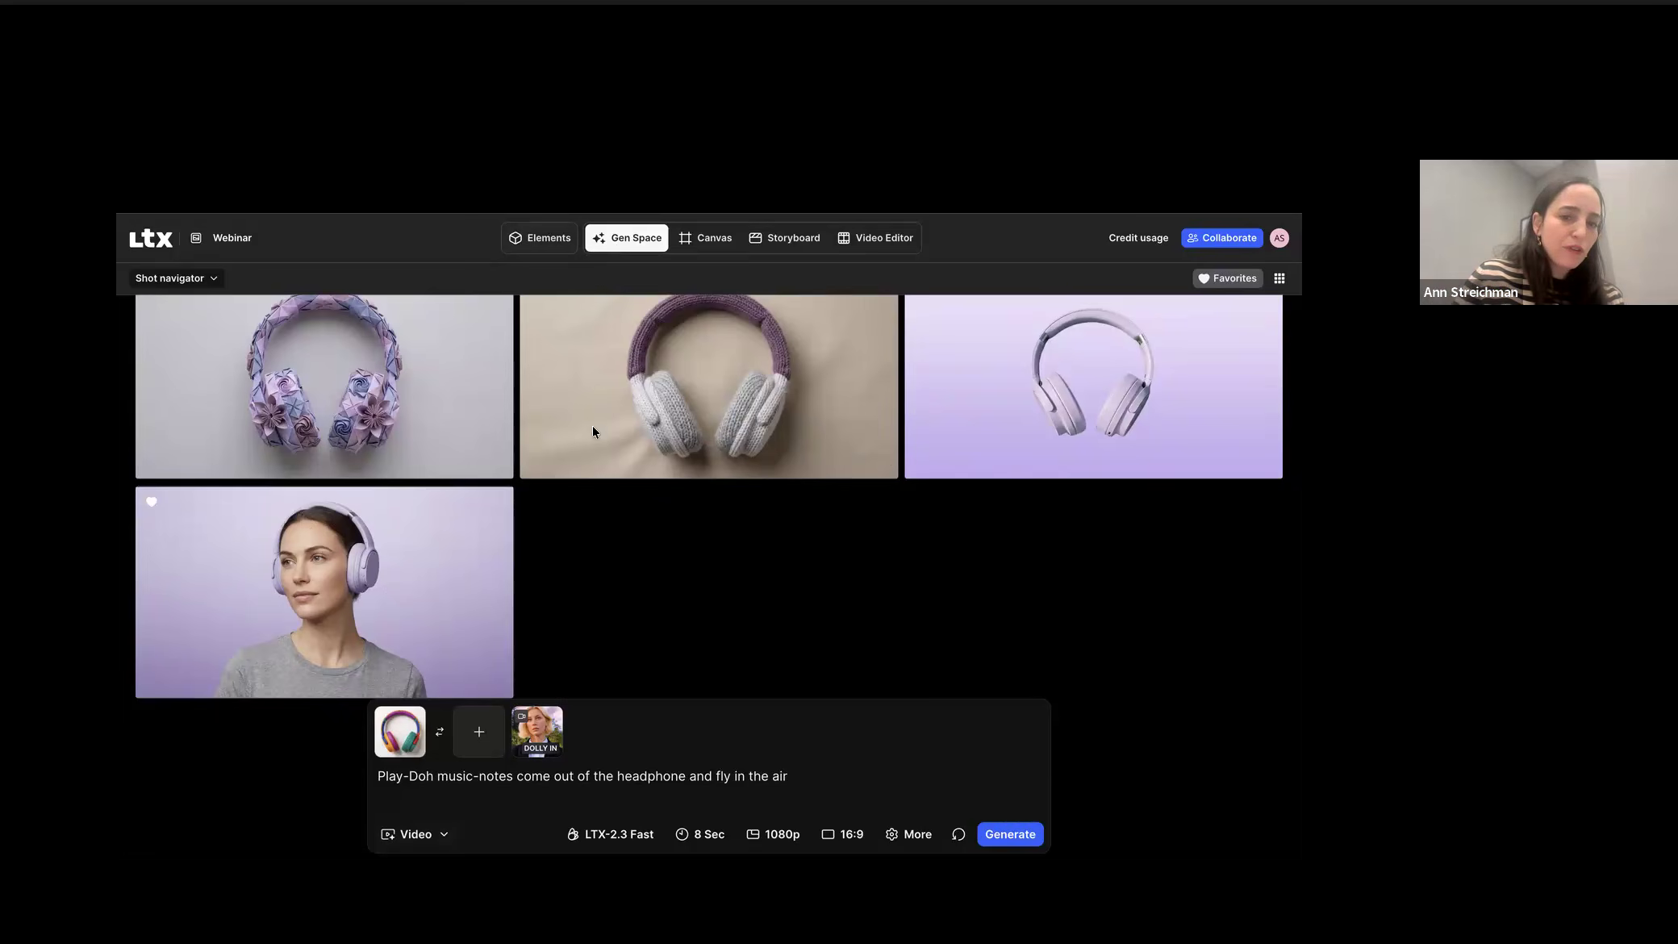
pyautogui.click(539, 237)
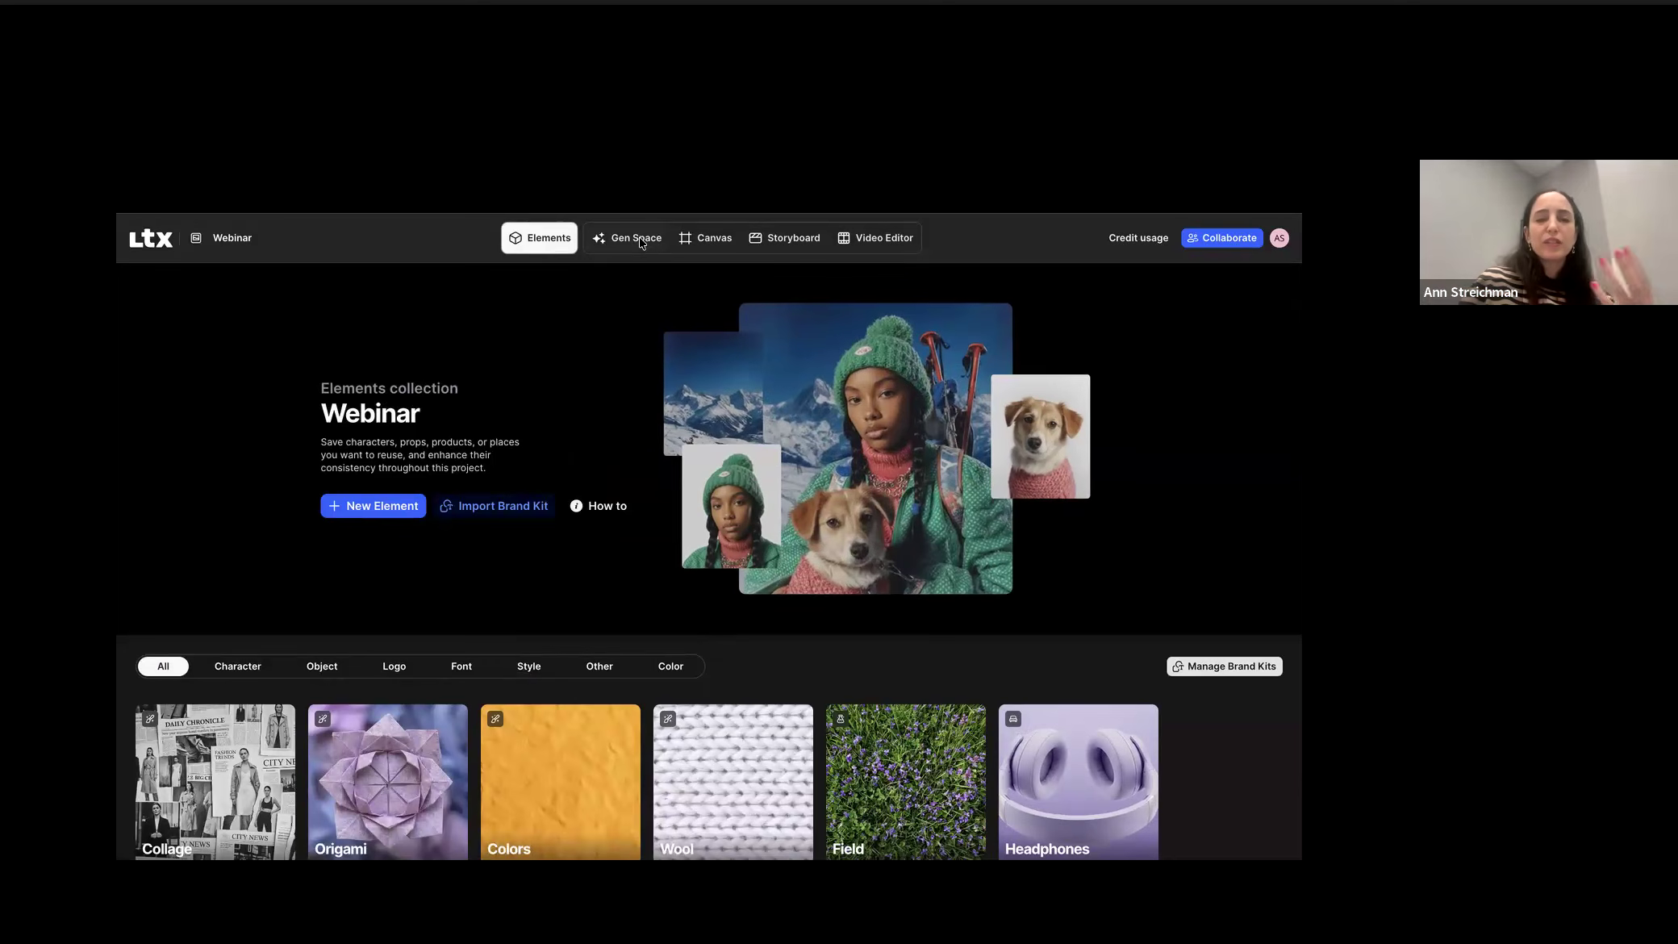
pyautogui.click(640, 240)
pyautogui.click(549, 240)
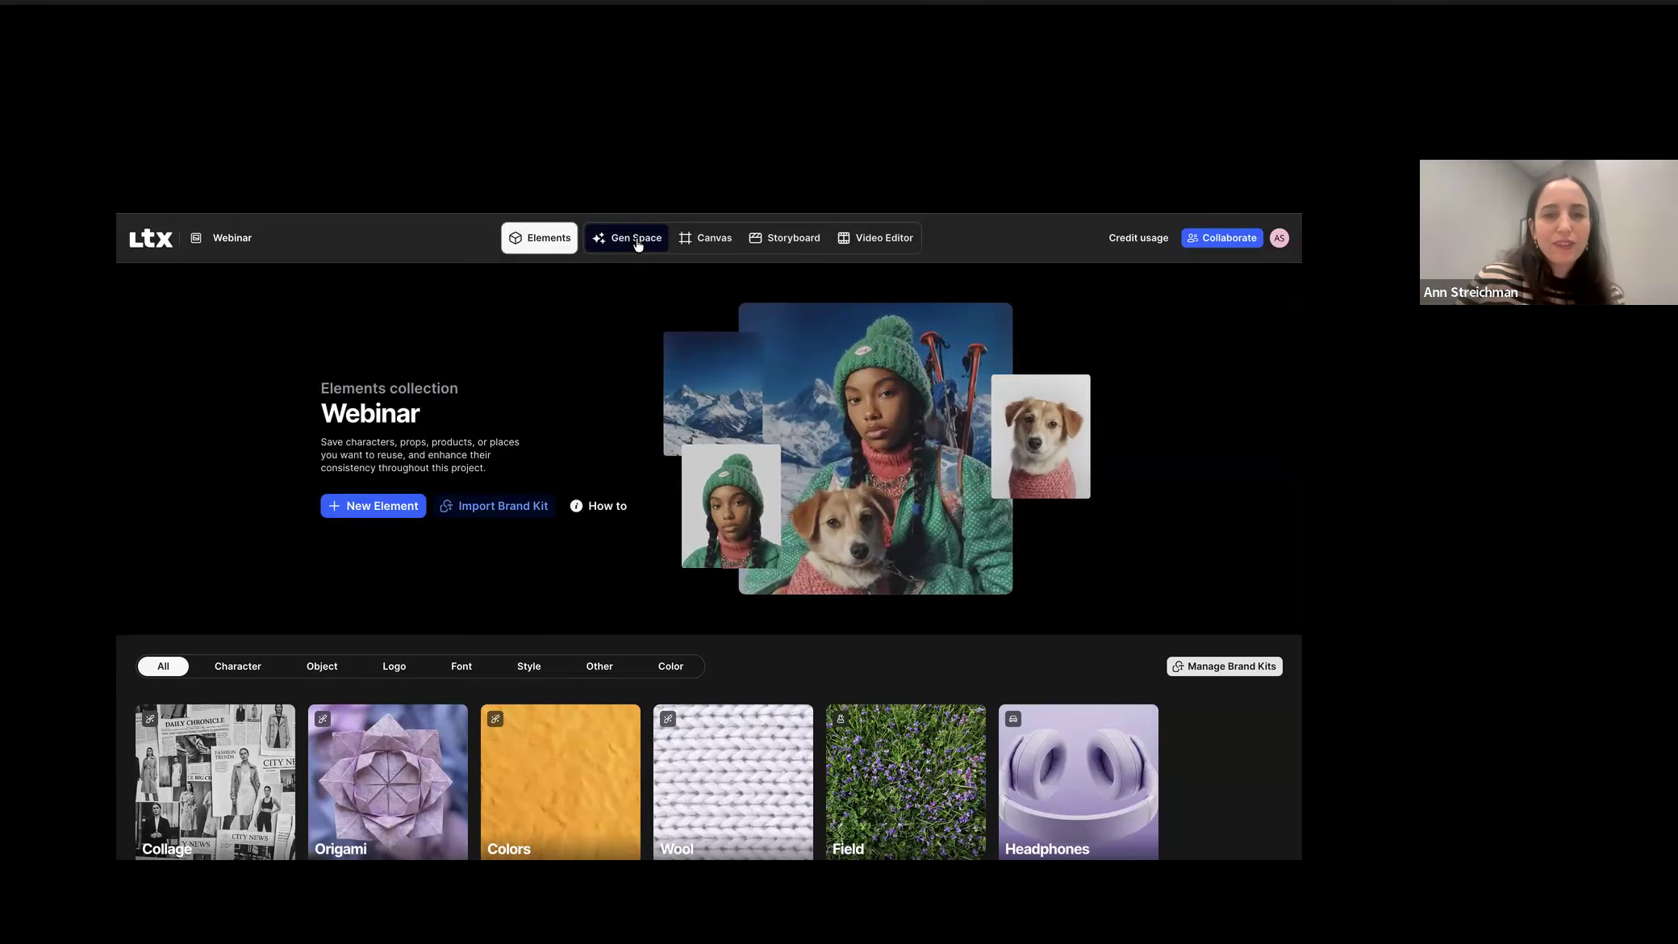
pyautogui.click(637, 240)
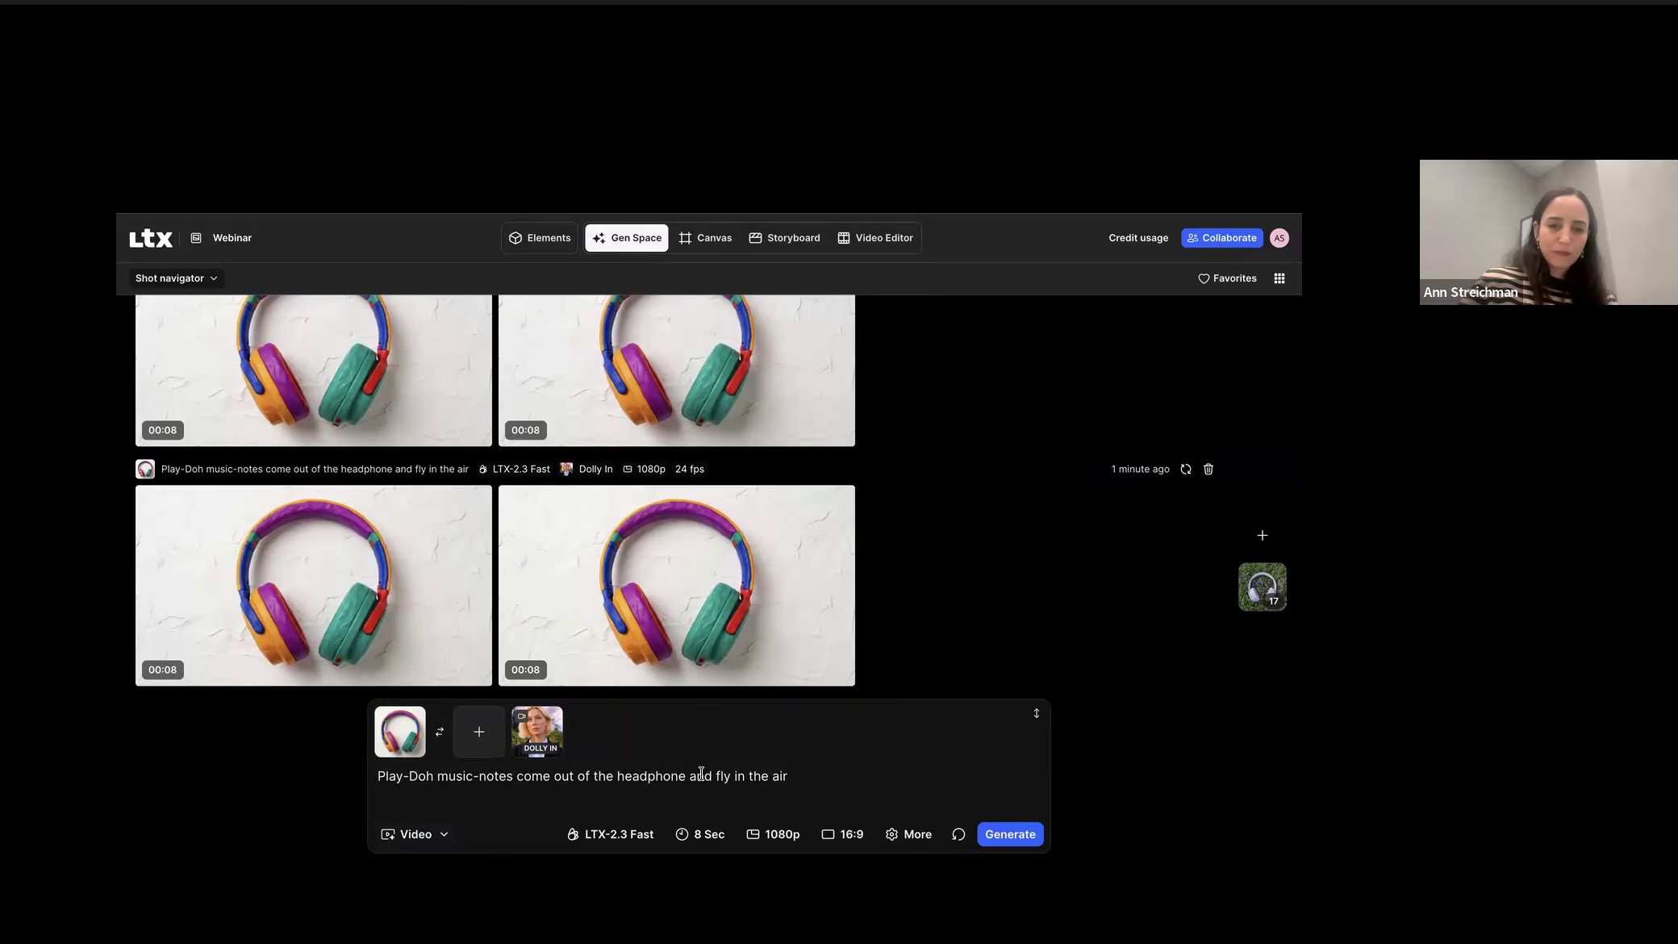
# Step: Generate videos from the favorited woman-with-headphones image without the Dolly In motion, using the prompt "she walks towards the camera and exits the frame"
pyautogui.tripleClick(696, 779)
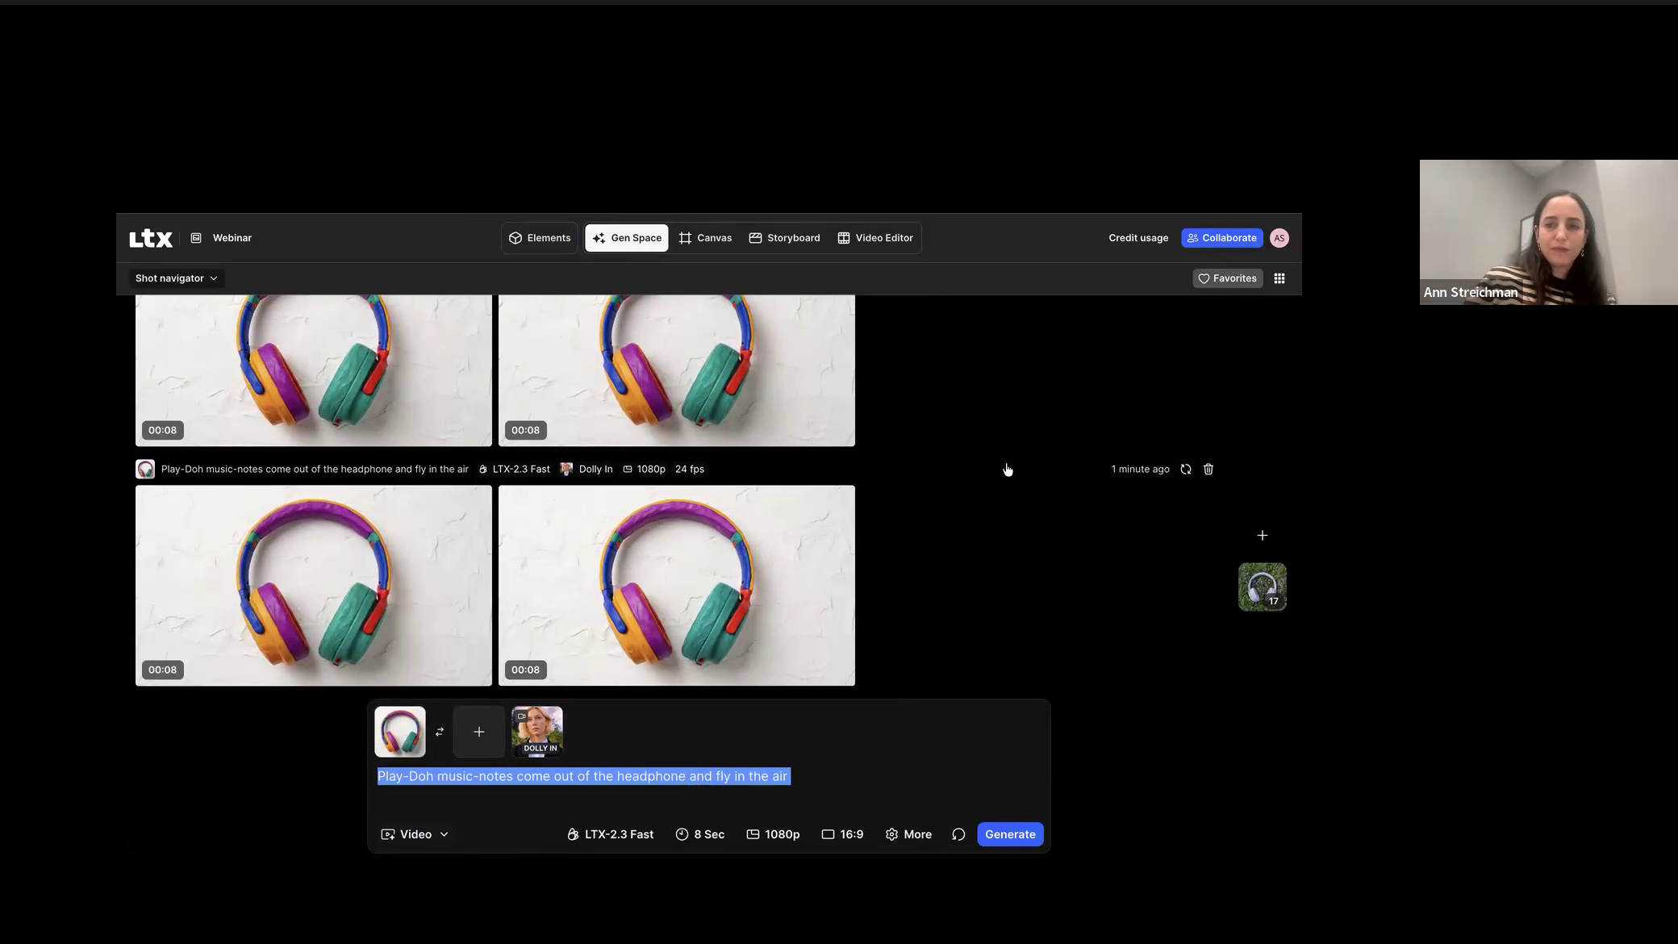
pyautogui.scroll(10, 1007, 470)
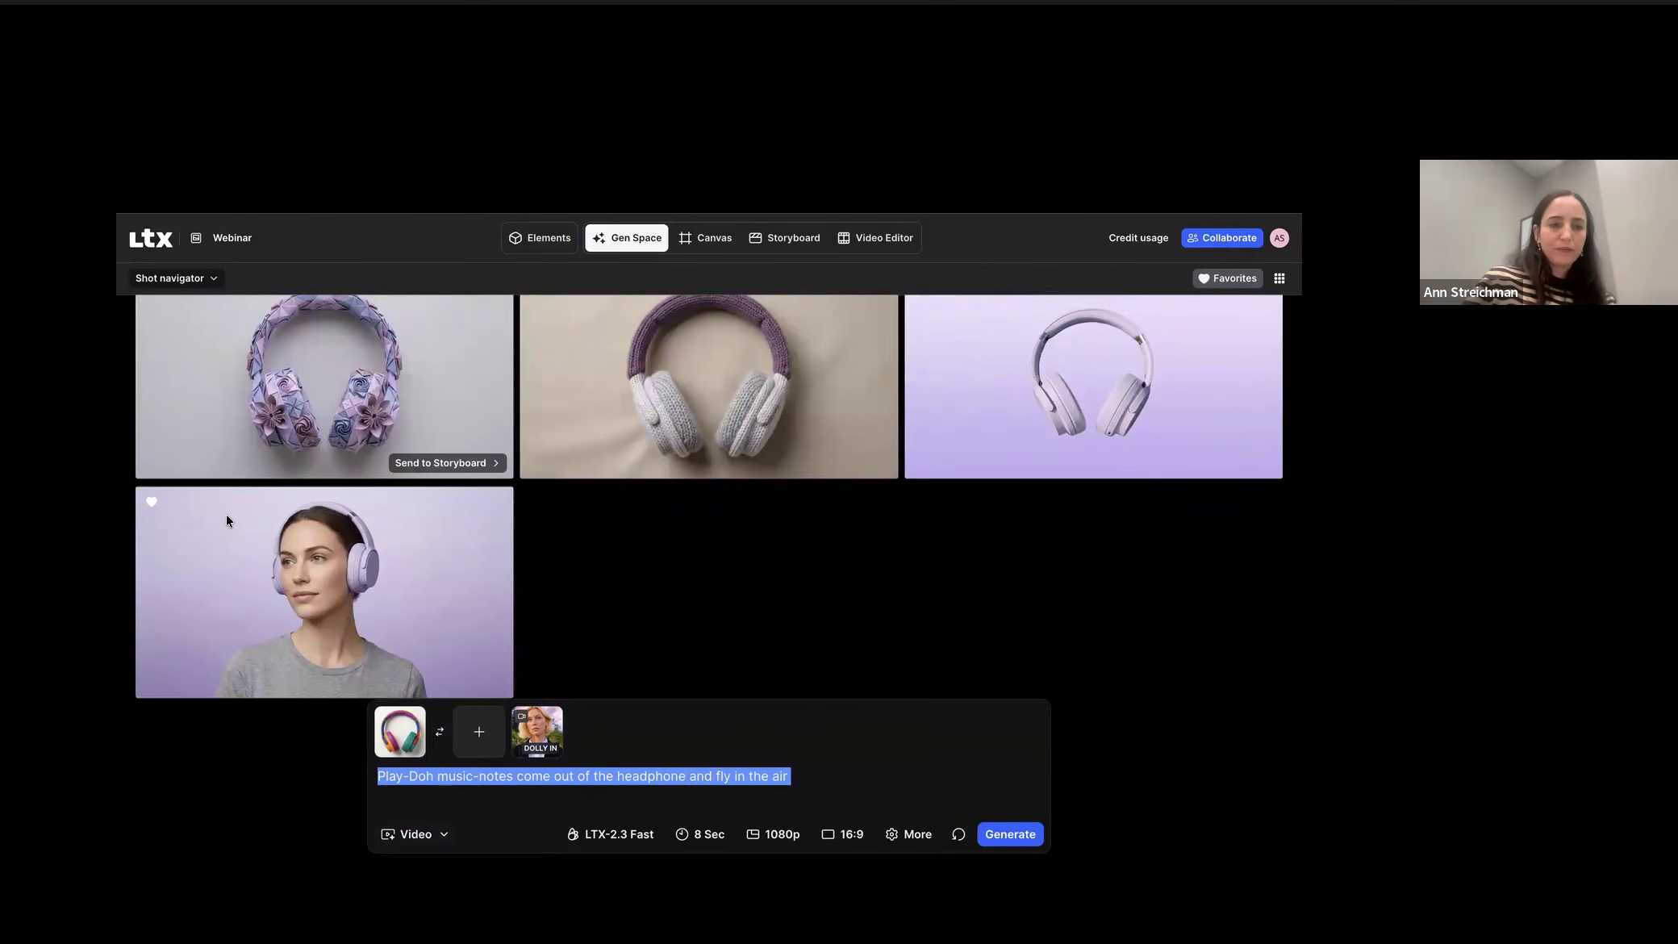
pyautogui.click(352, 503)
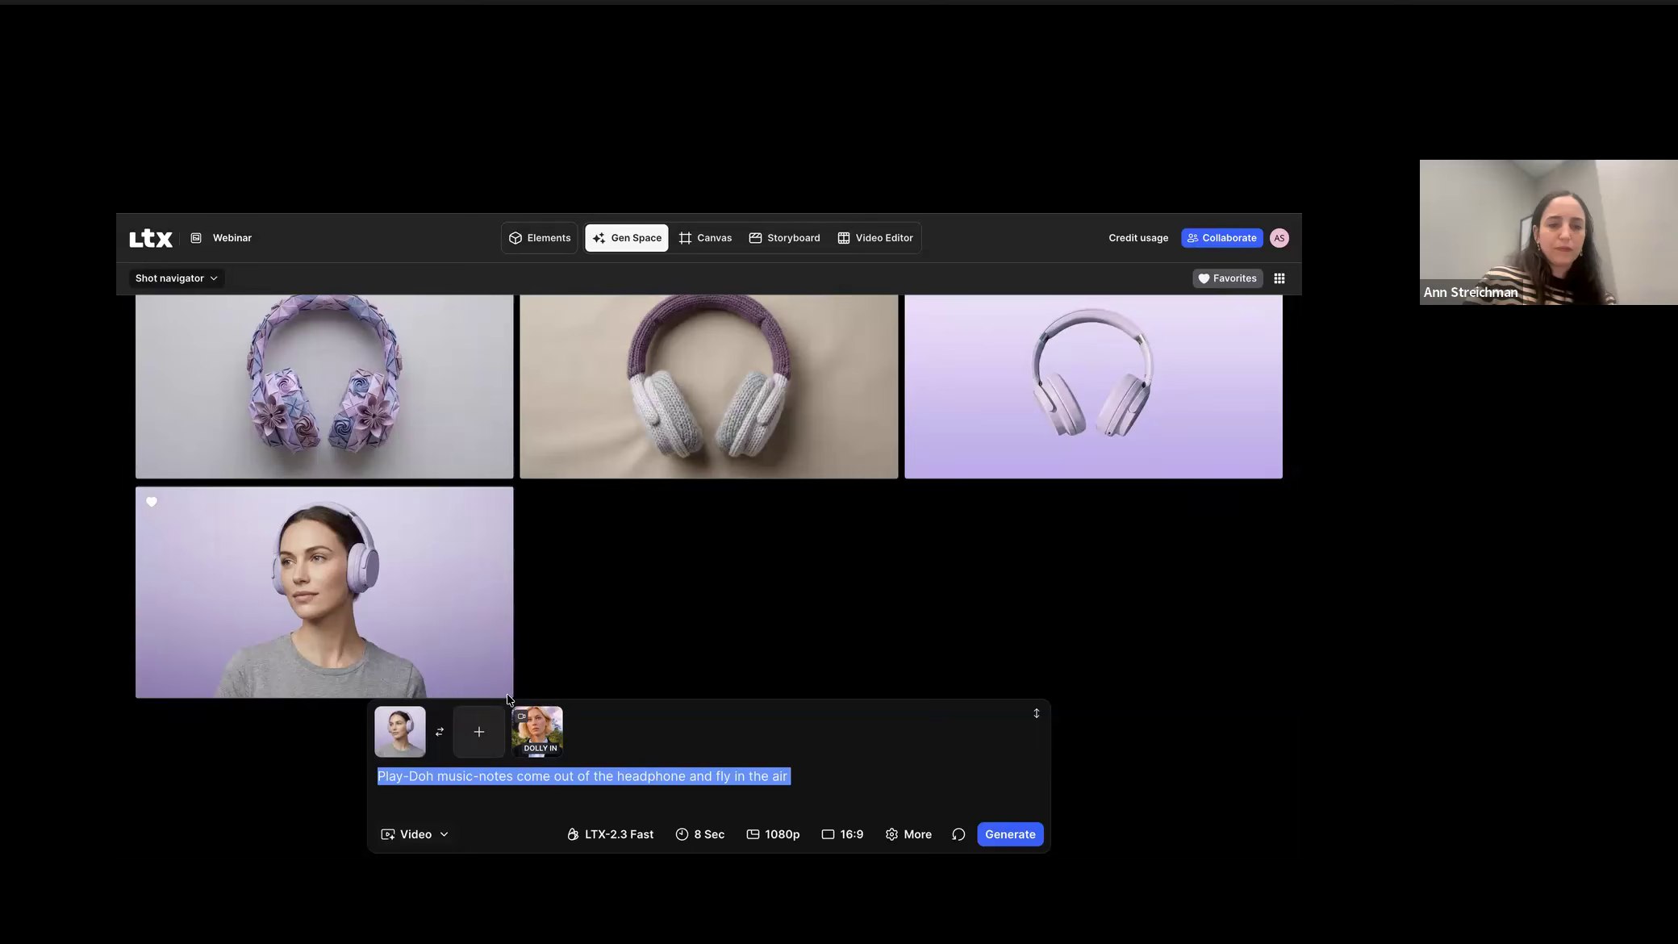
pyautogui.click(557, 716)
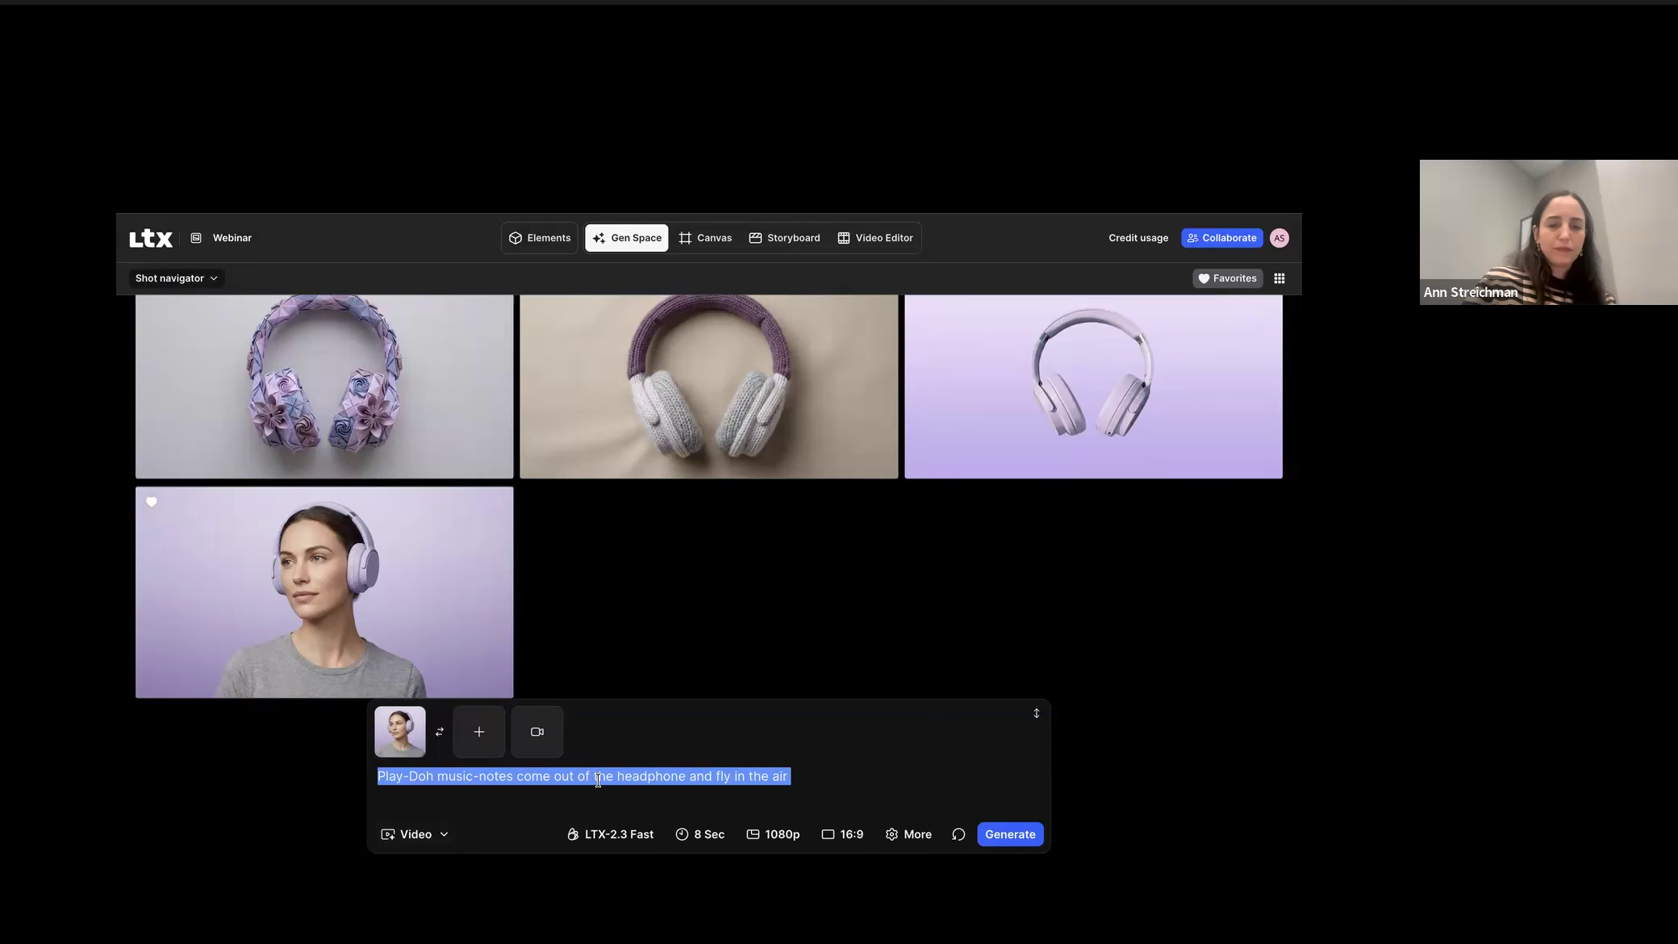
pyautogui.press('BackSpace')
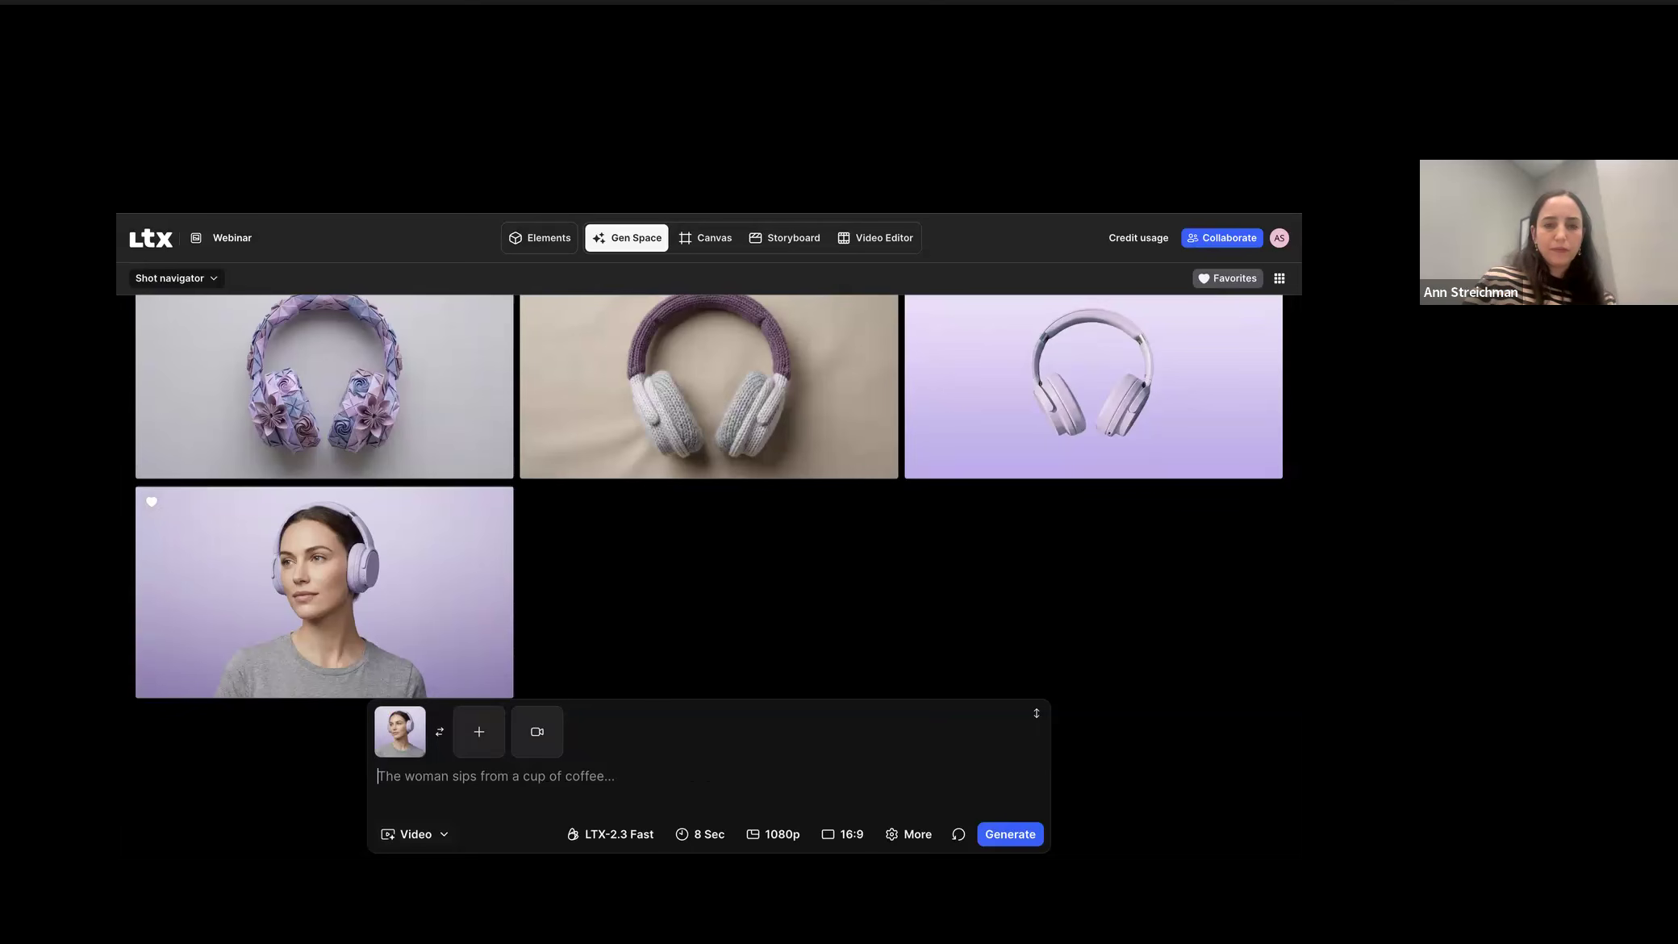
pyautogui.write('she walks towards the camera and exits the frame')
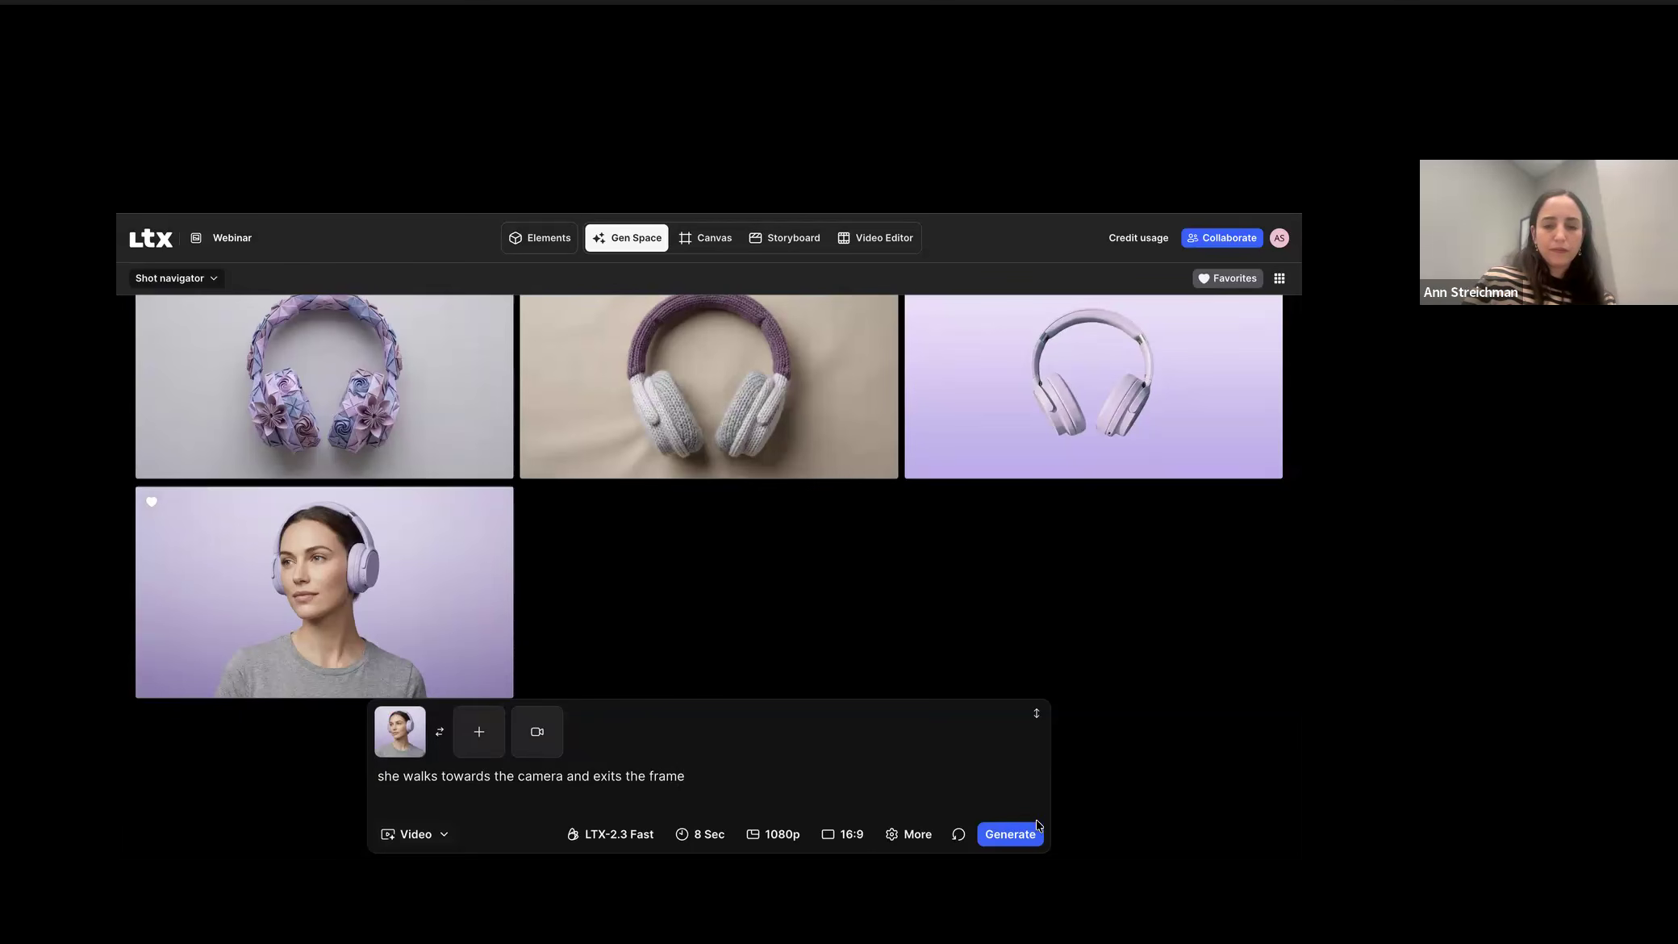
pyautogui.click(1010, 834)
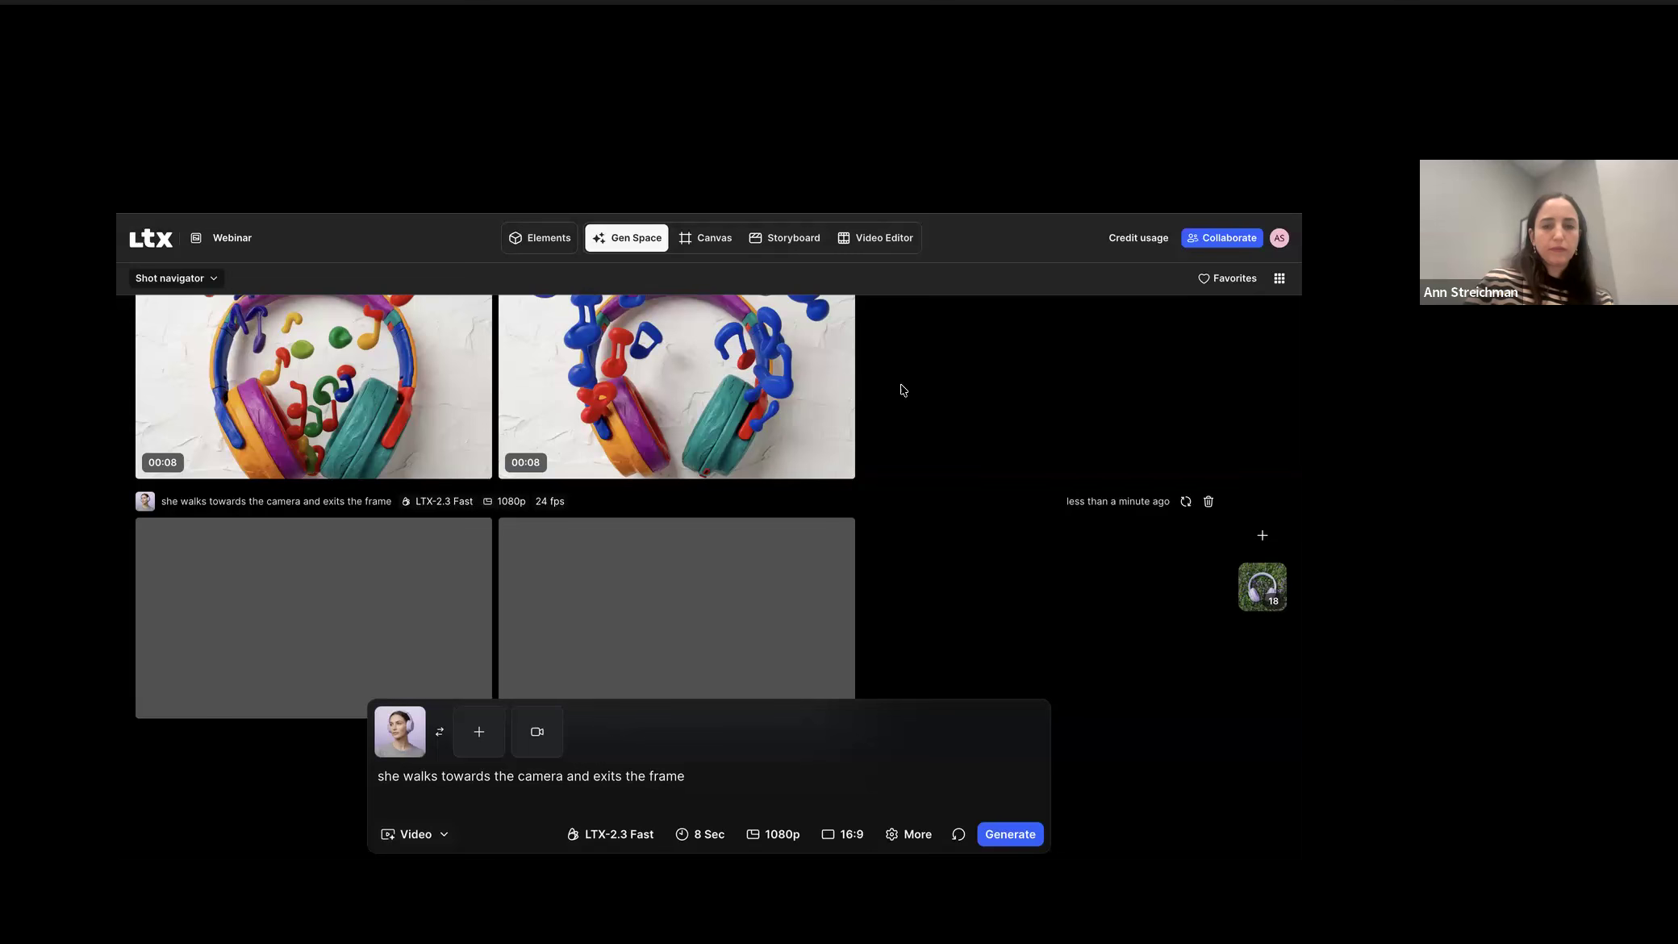
# Step: Preview both videos of the woman walking out of the frame and send the second one to Shot 7 of Scene 1
pyautogui.moveTo(402, 630)
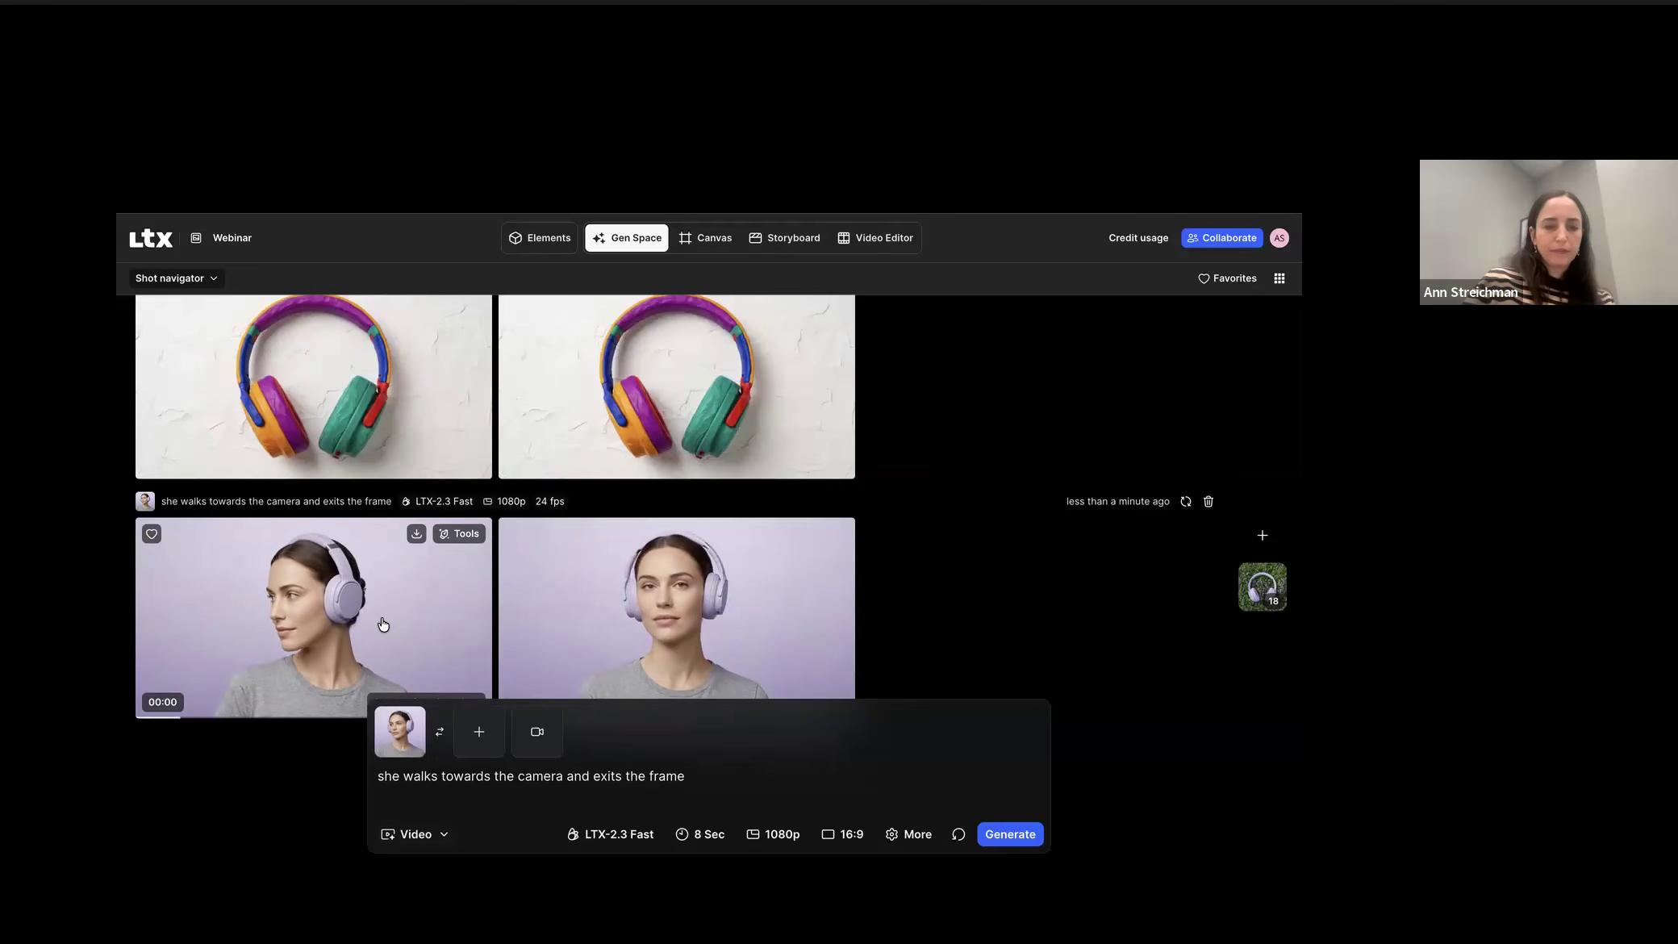
pyautogui.scroll(-1, 383, 625)
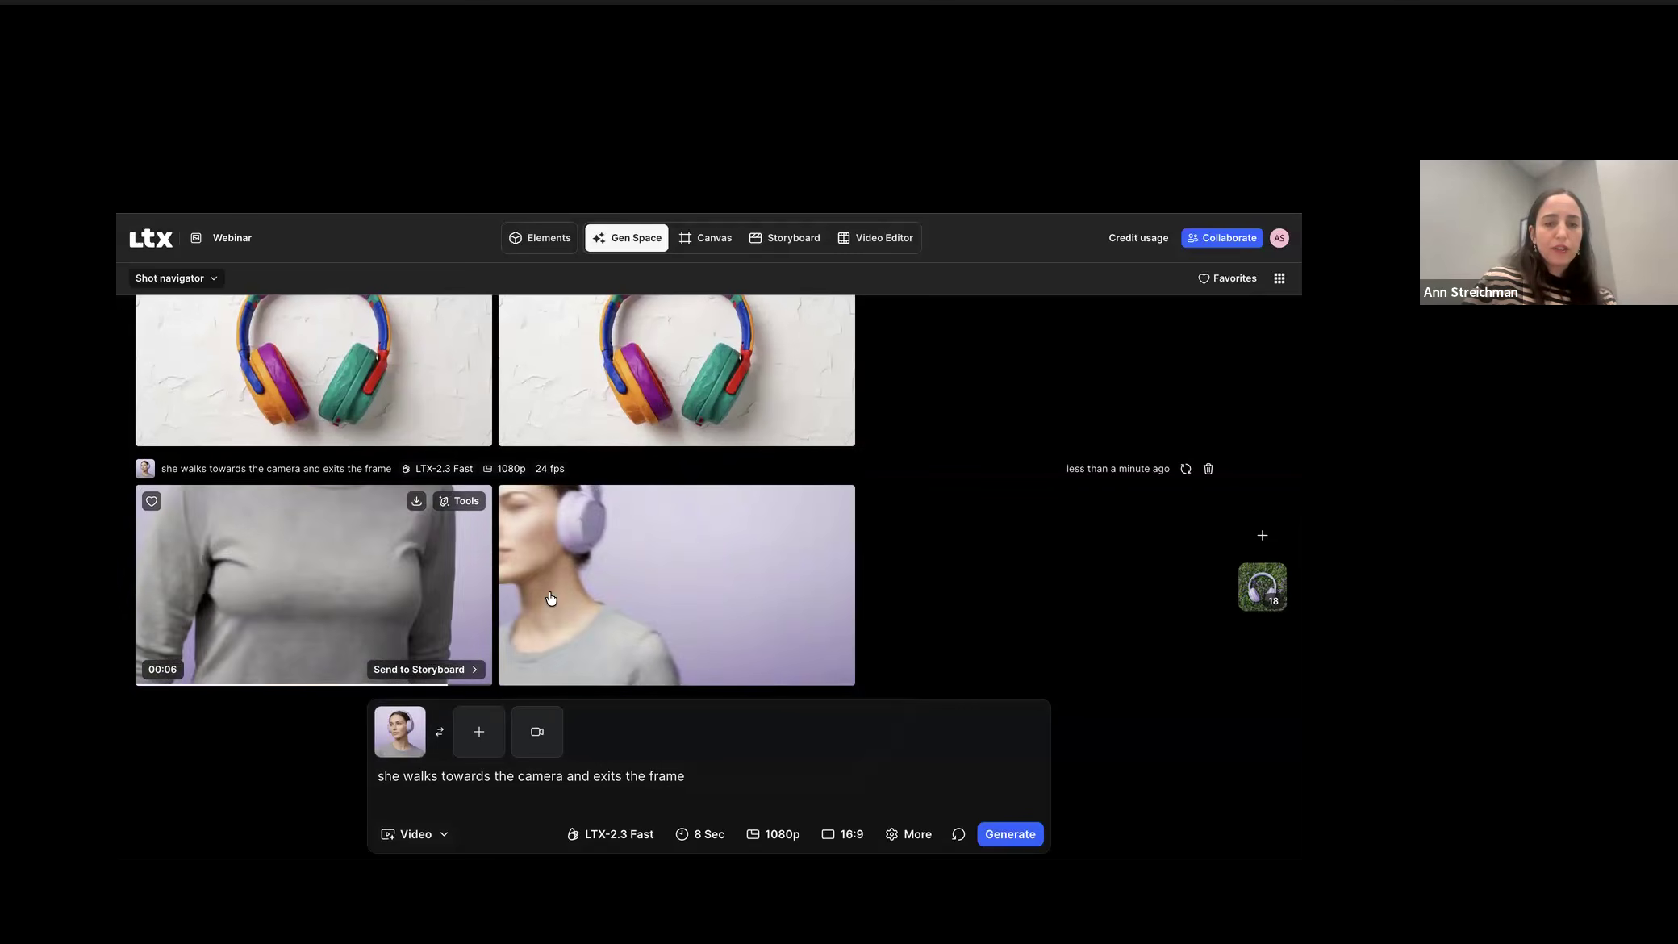
pyautogui.moveTo(652, 615)
pyautogui.click(798, 670)
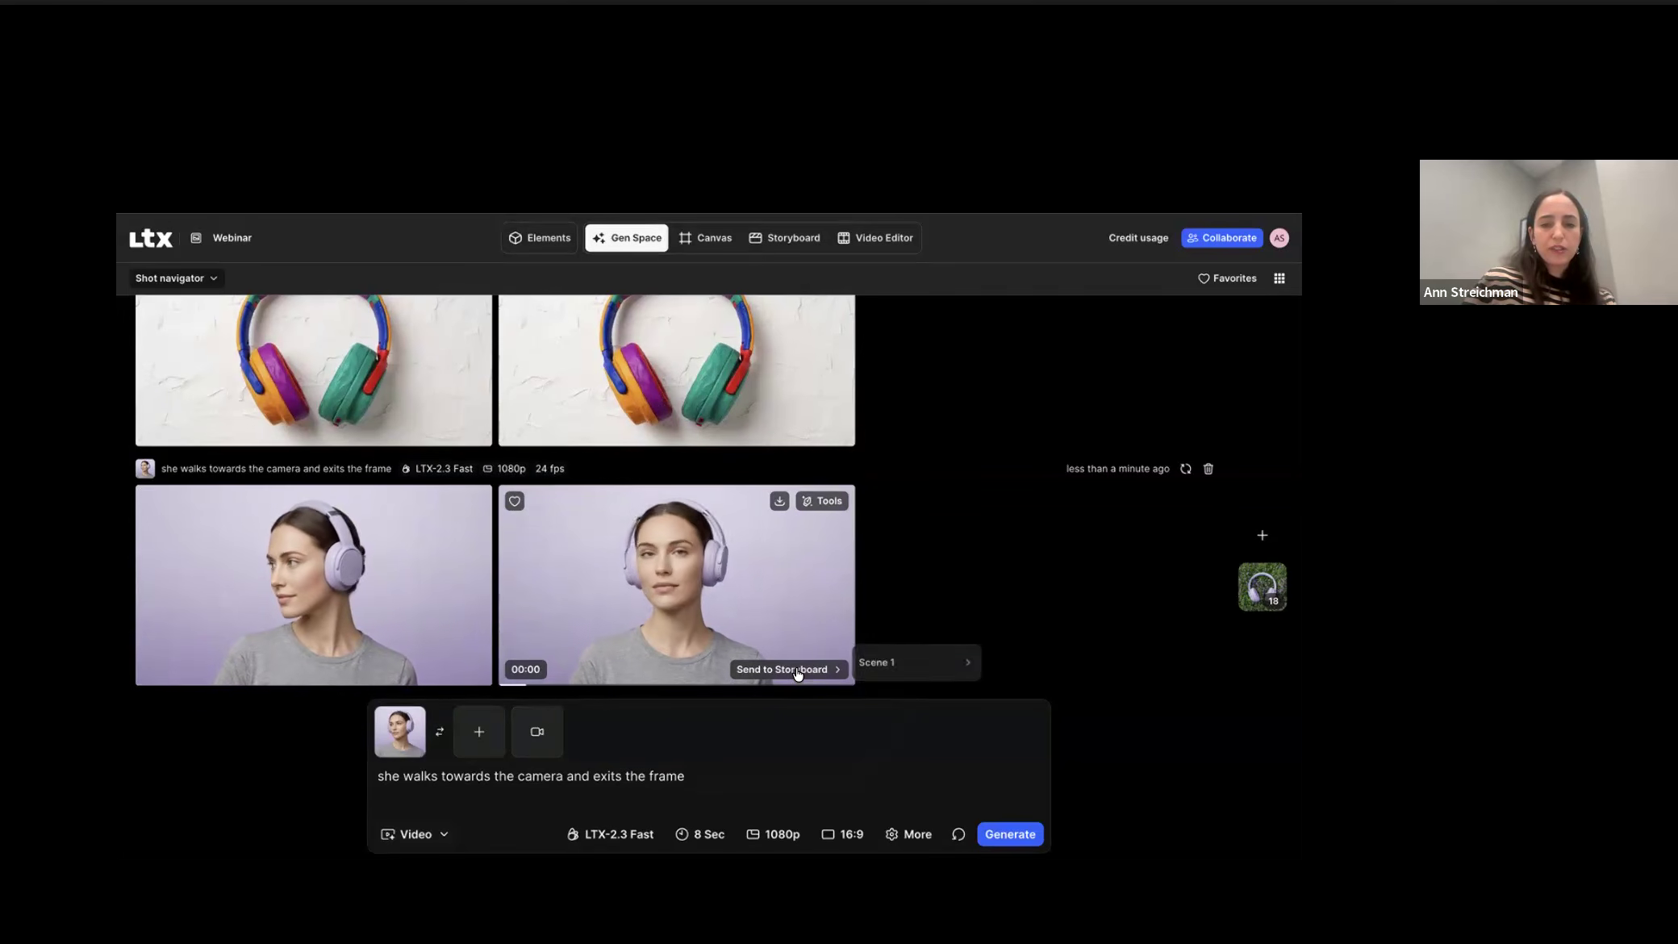
pyautogui.moveTo(932, 666)
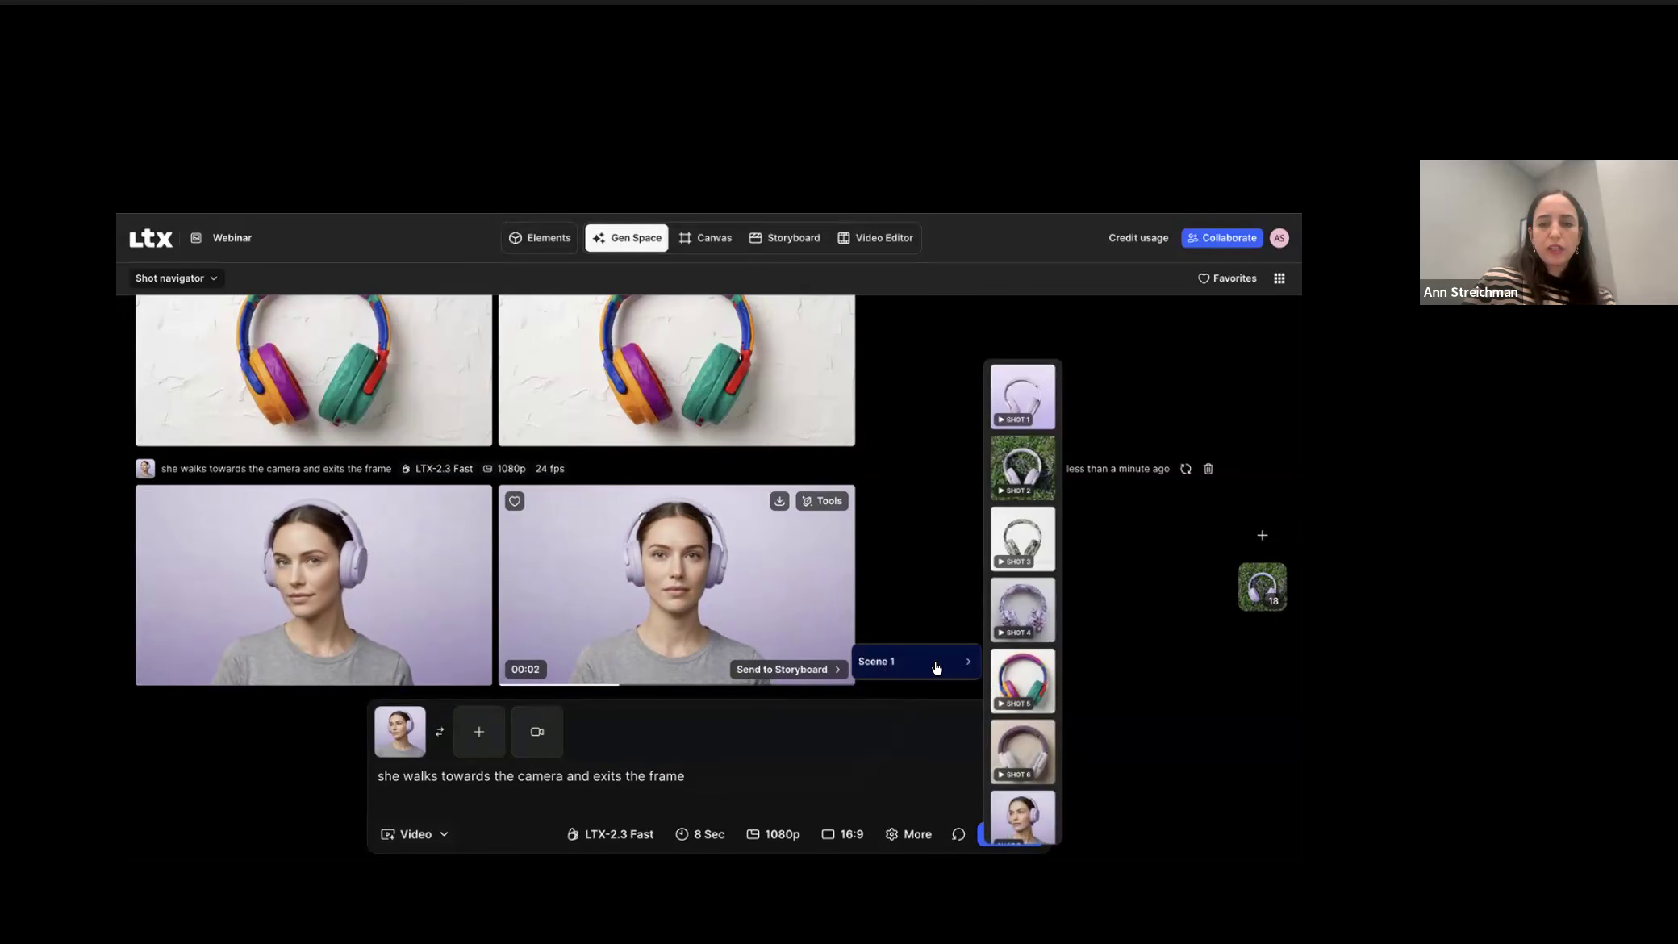
pyautogui.scroll(-1, 992, 677)
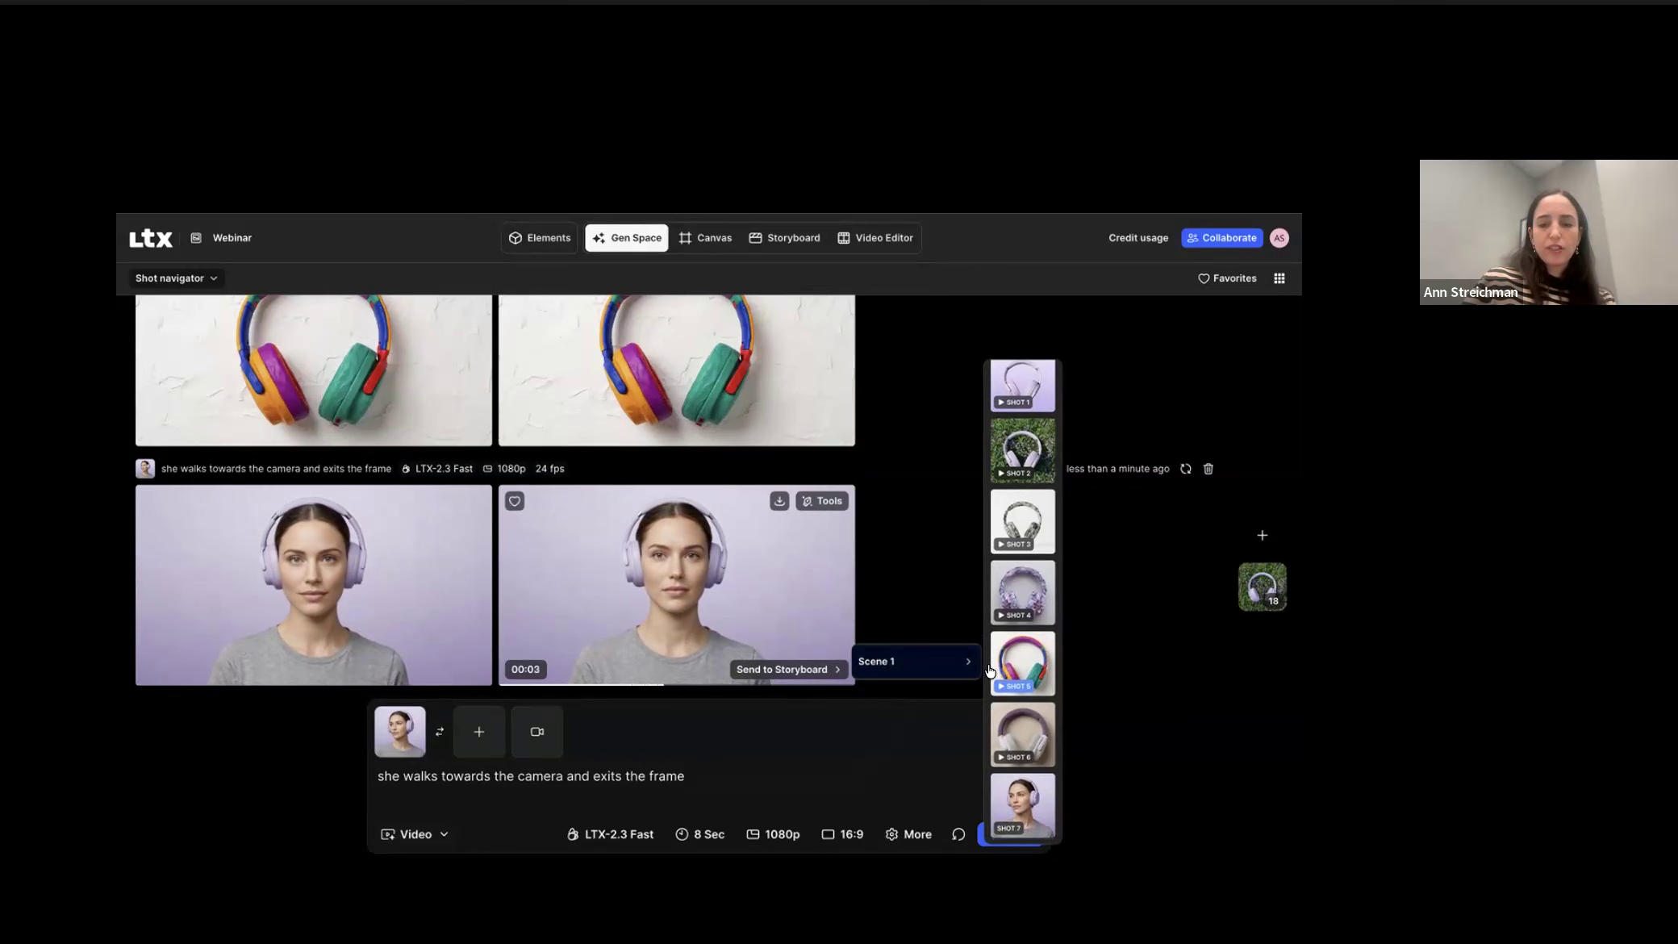
pyautogui.click(1013, 815)
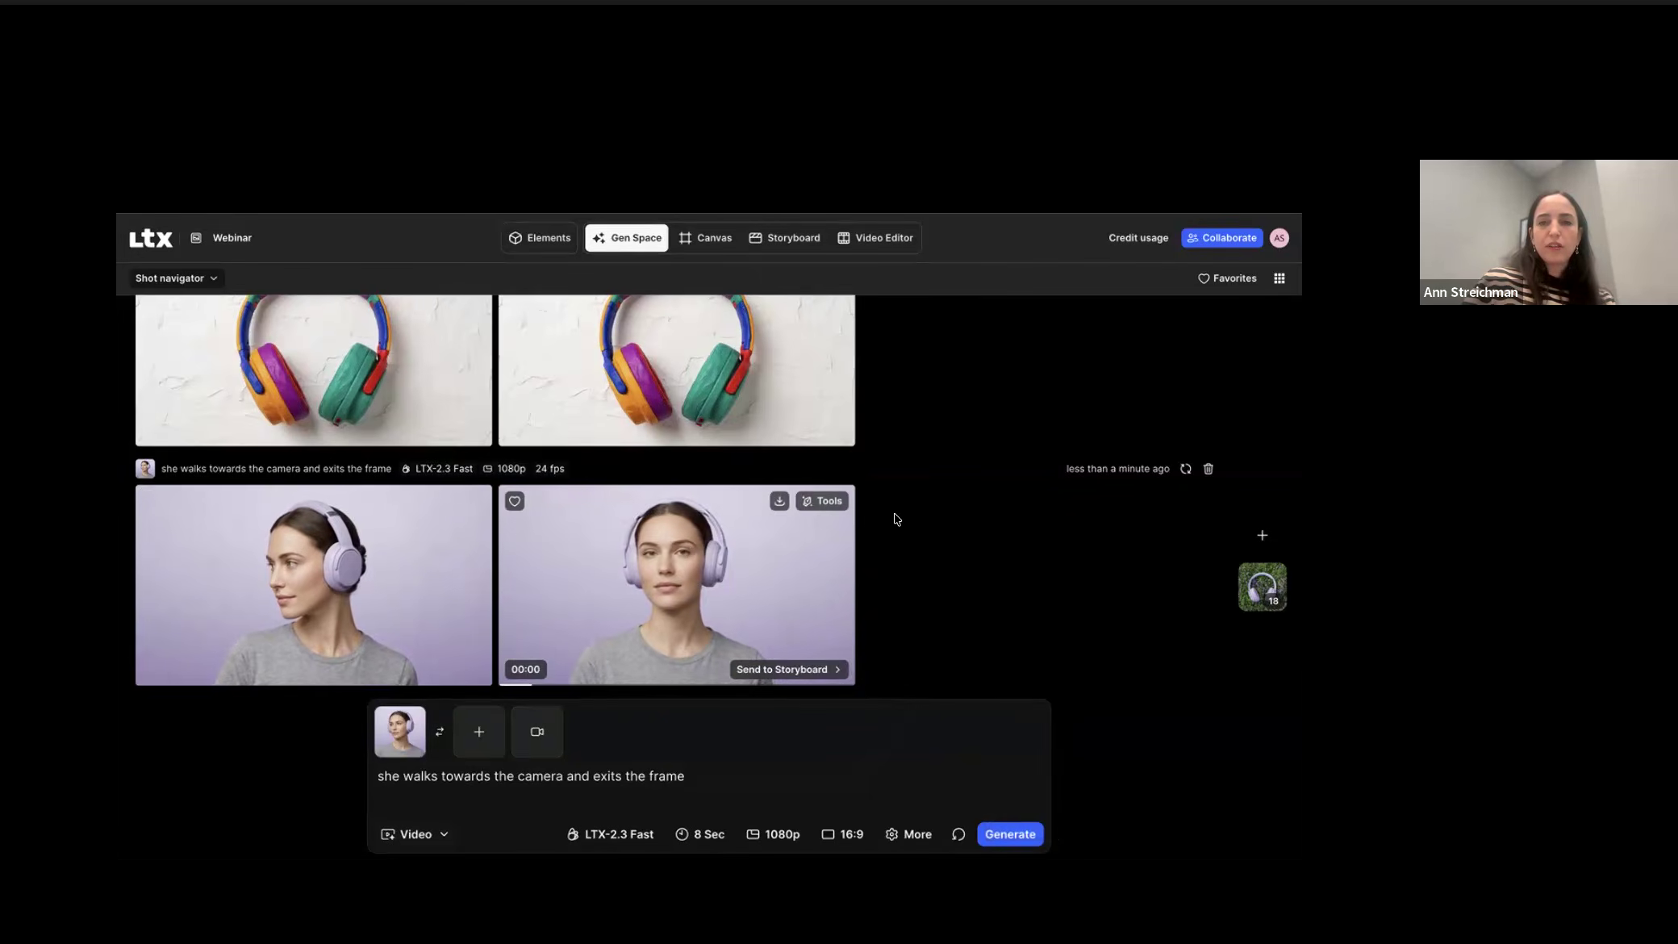
# Step: Review the Scene 1 shots in the storyboard from Shot 1 through Shot 7
pyautogui.click(787, 237)
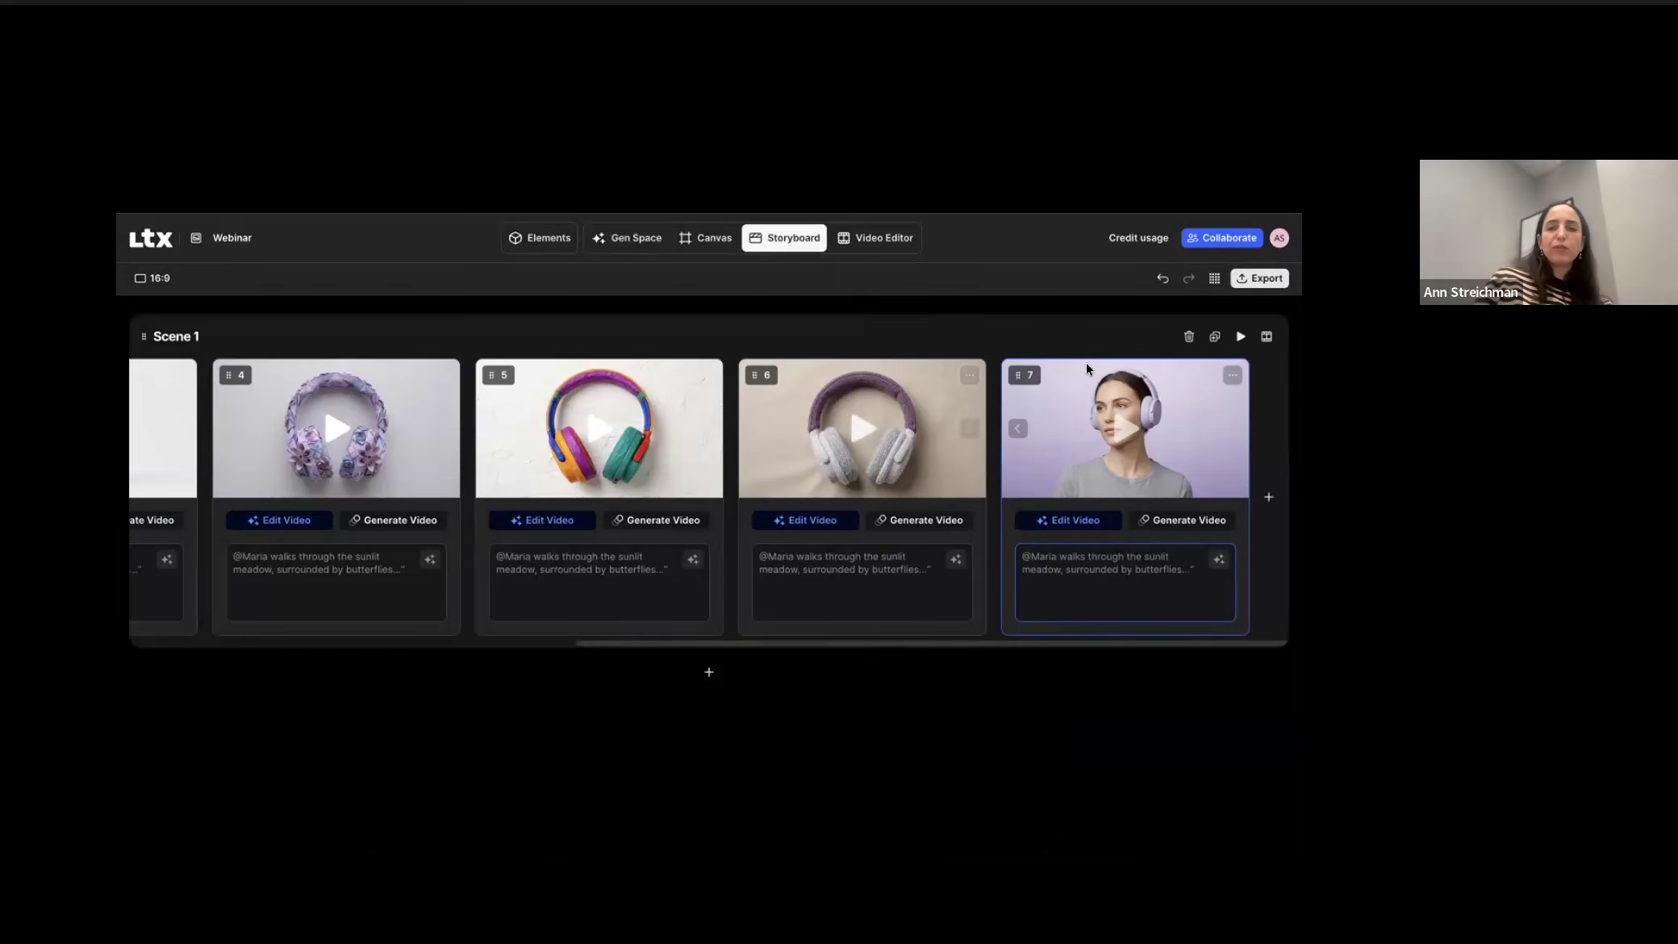
pyautogui.hscroll(-10, 694, 428)
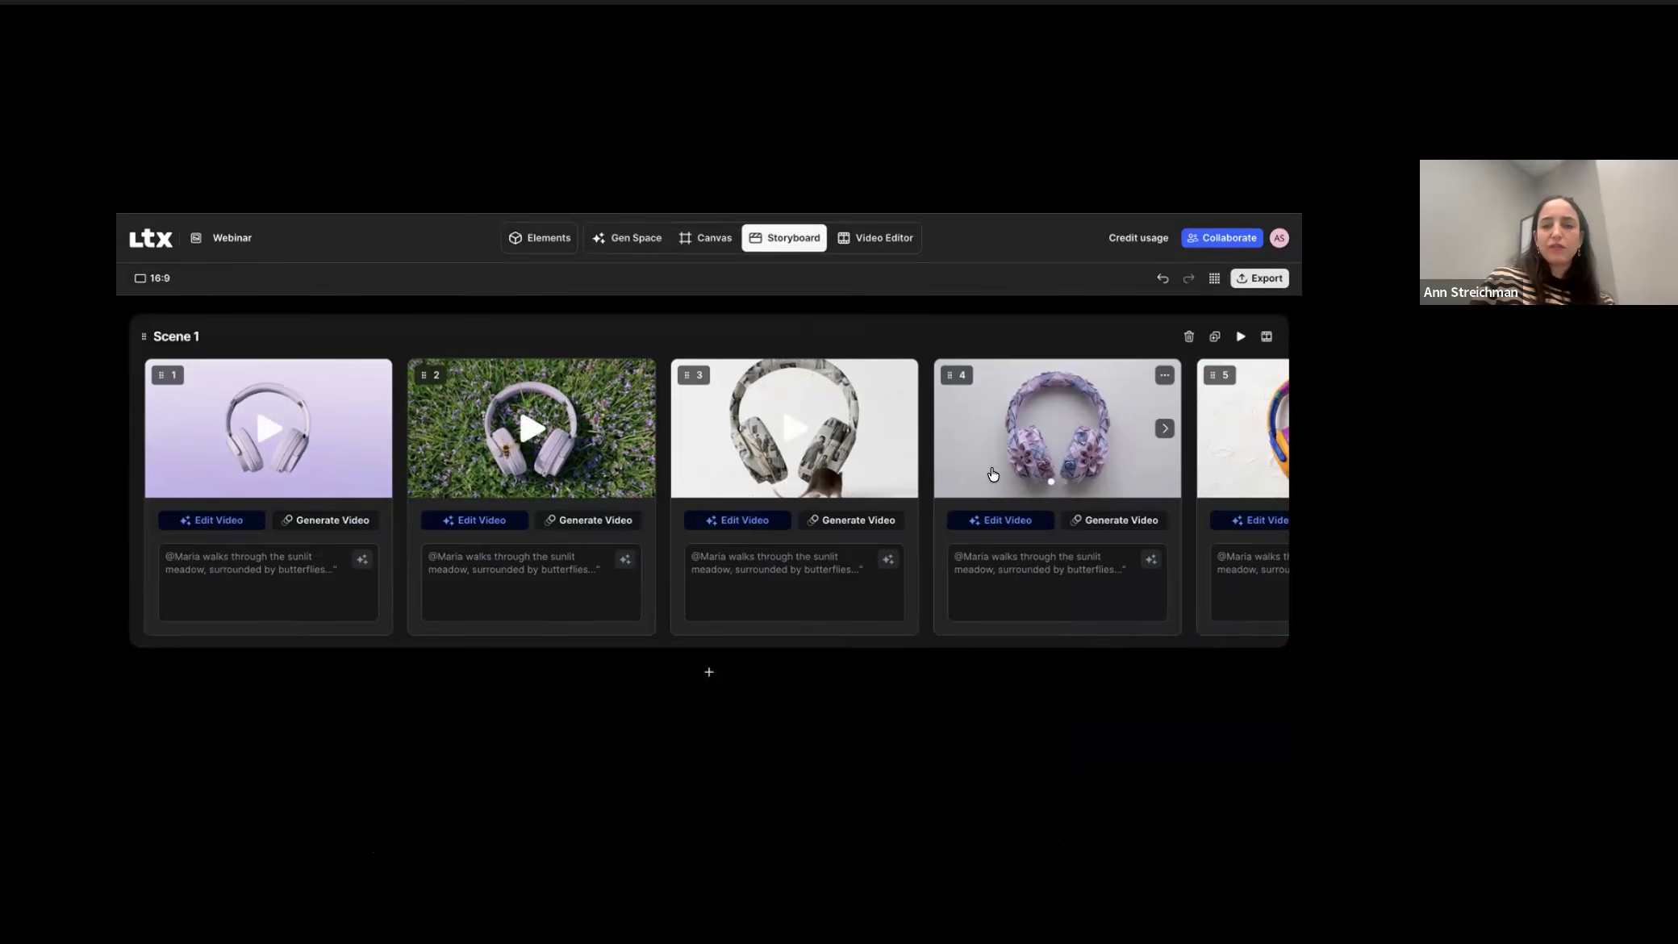
pyautogui.hscroll(5, 1118, 455)
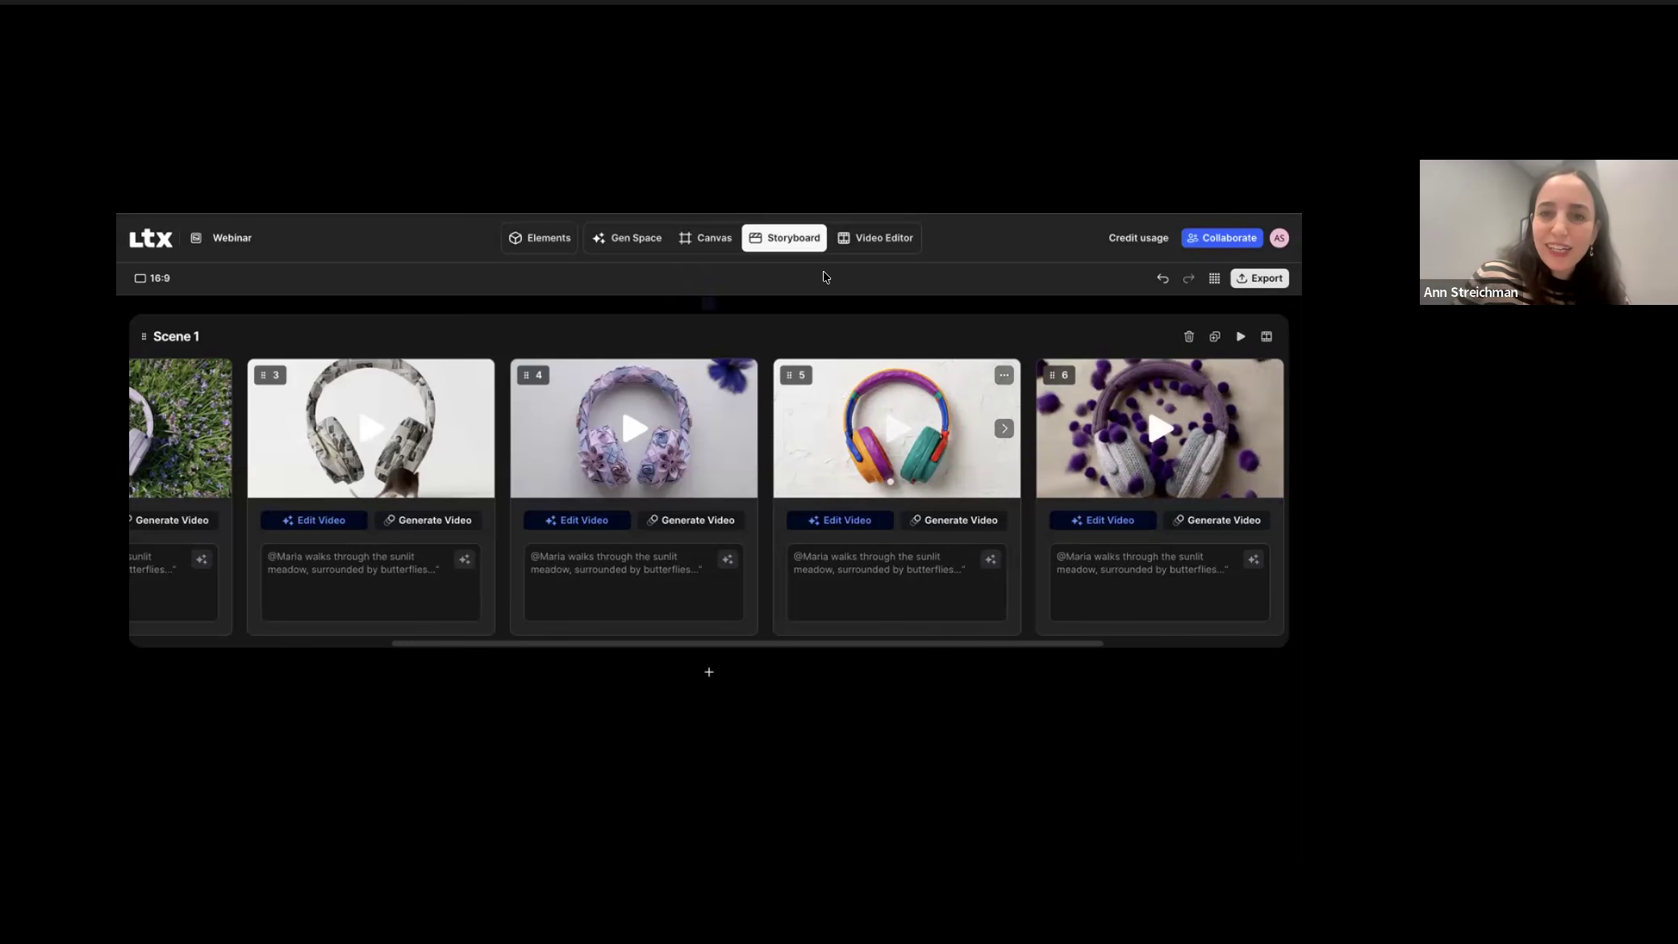
# Step: Import the storyboard into the Video Editor timeline and add the "On The House" soundtrack
pyautogui.click(883, 241)
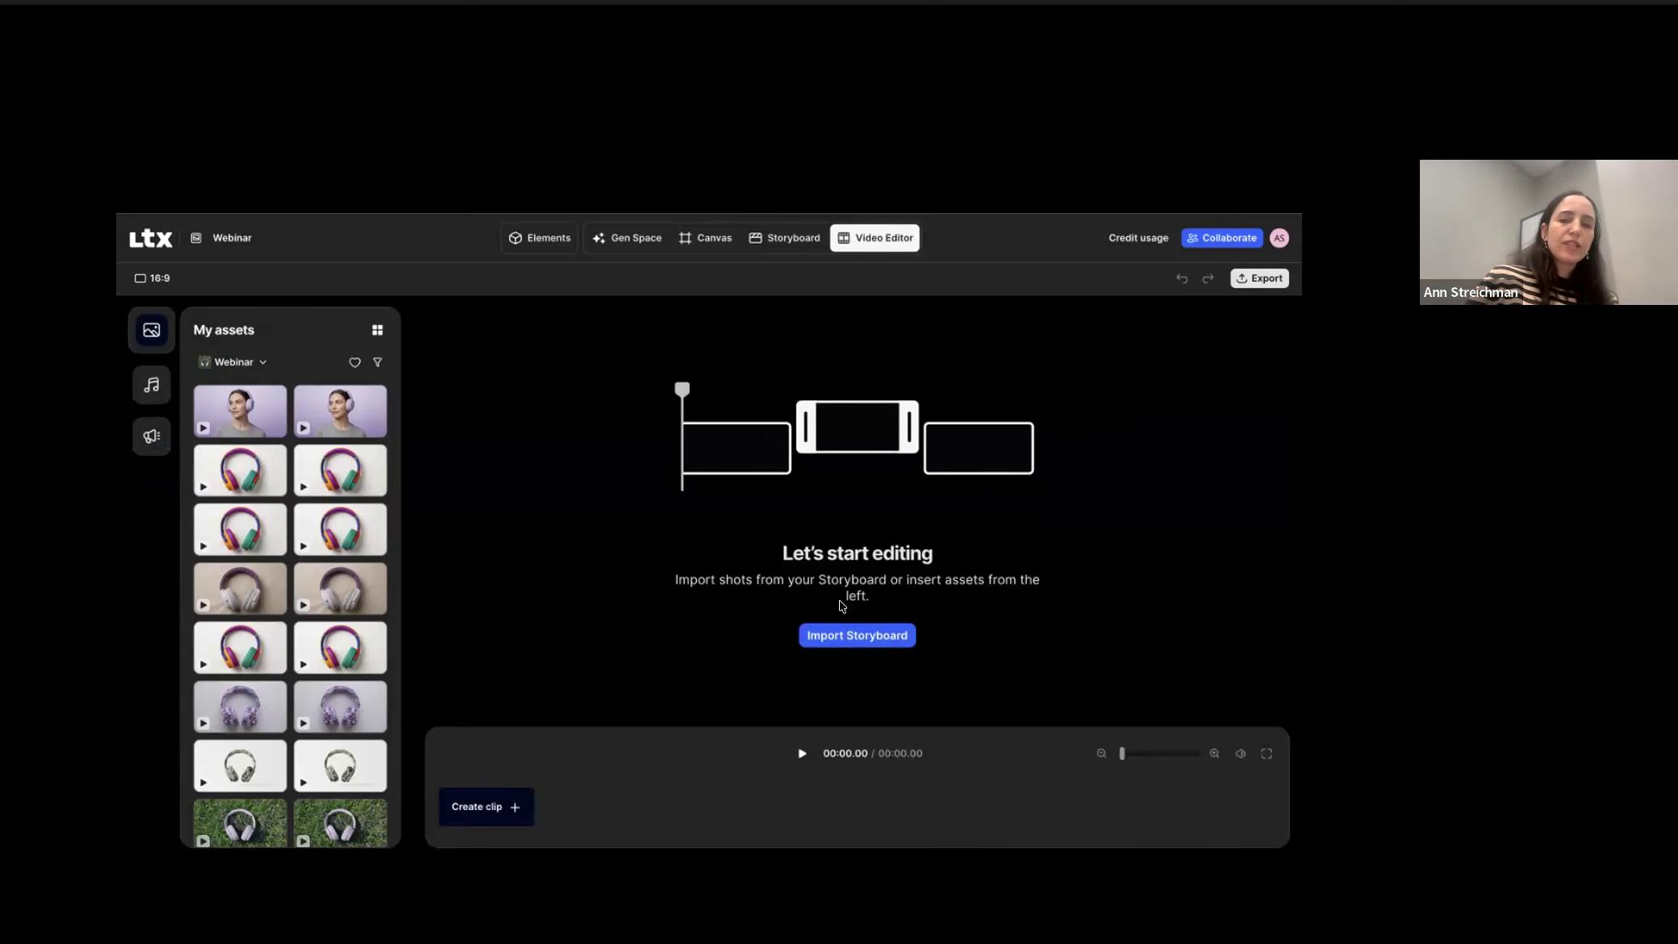
pyautogui.click(852, 642)
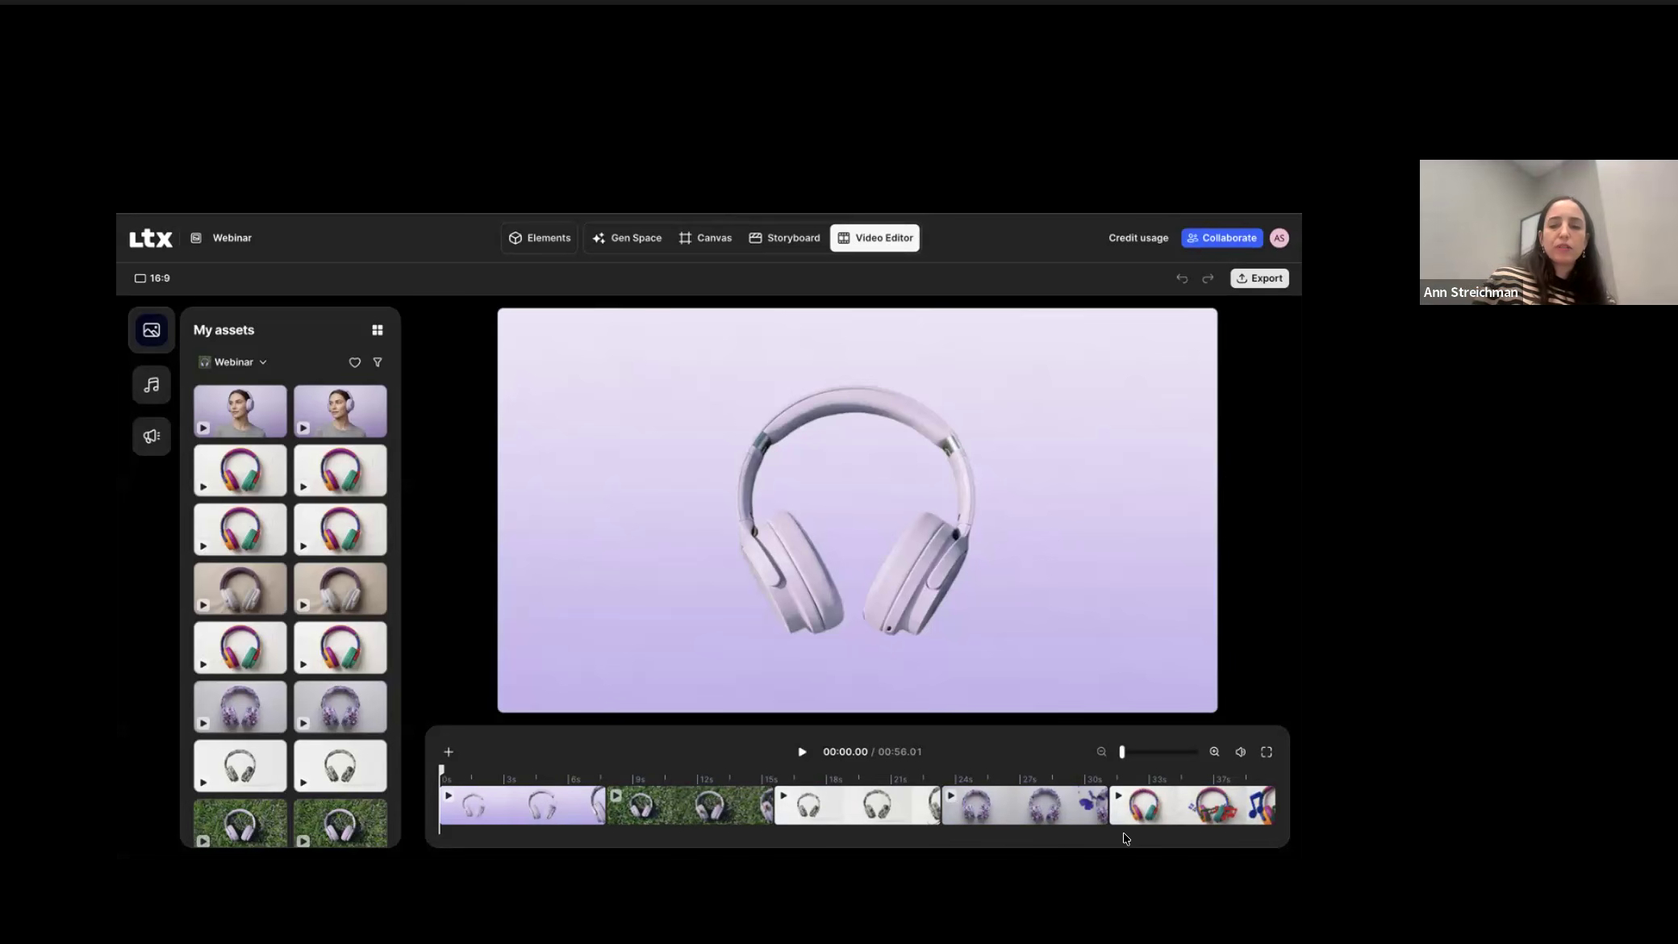
pyautogui.click(155, 390)
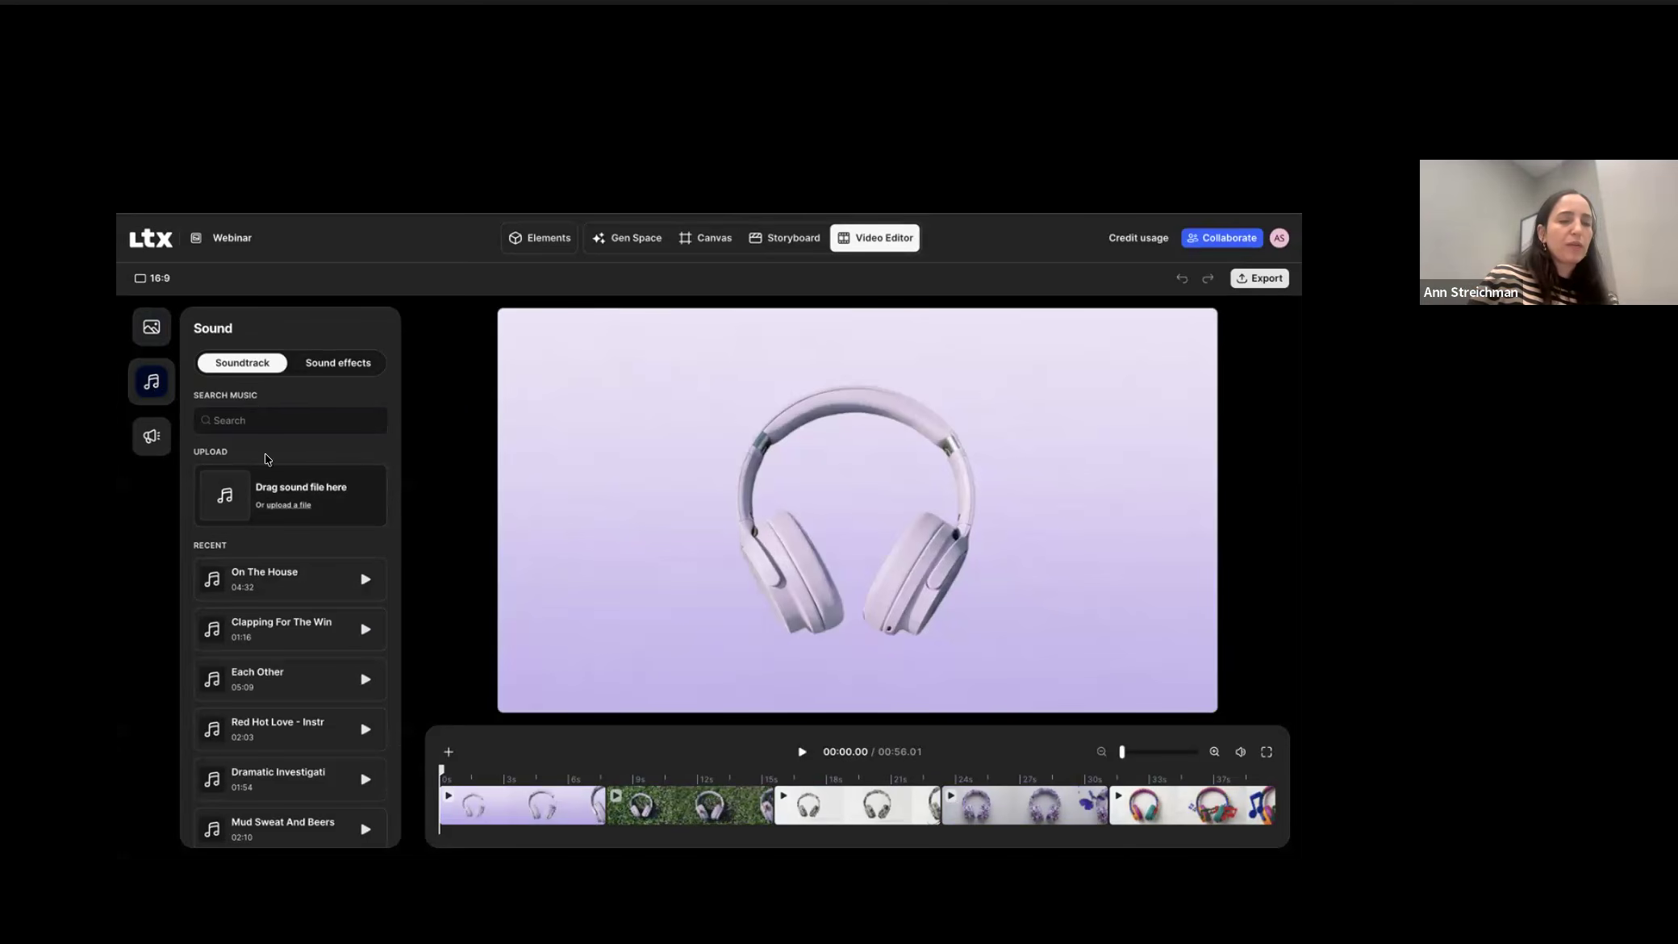
pyautogui.click(213, 581)
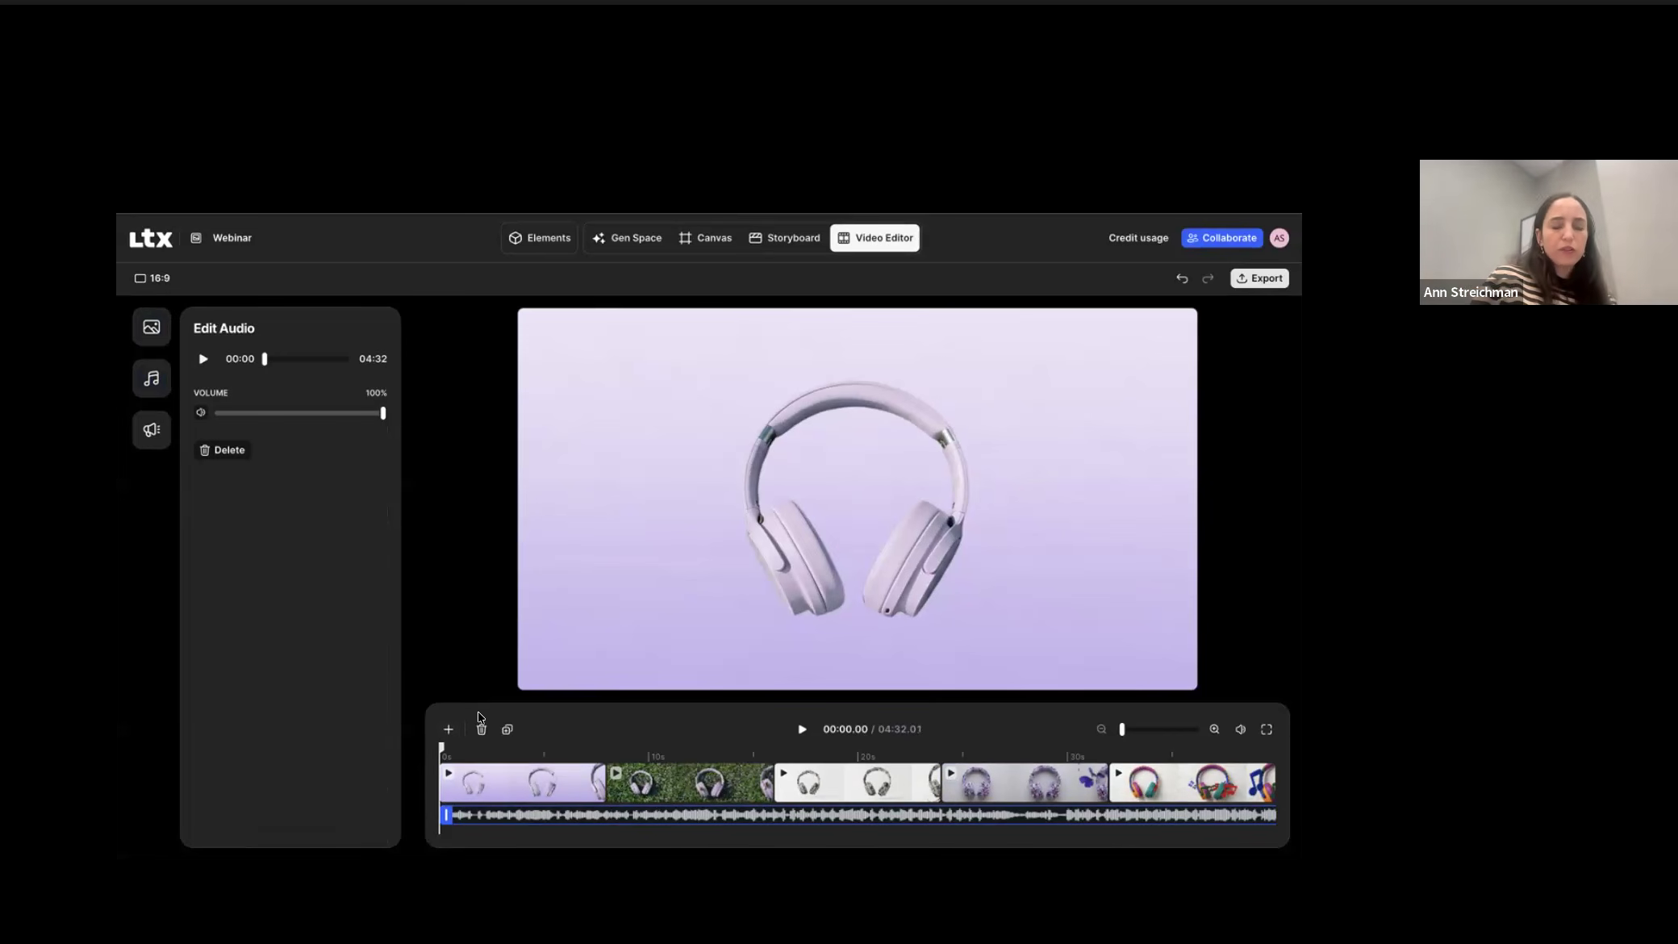
# Step: Play the opening lilac headphones clip, trim off its beginning up to 00:03.19, and remove the resulting gap
pyautogui.click(543, 775)
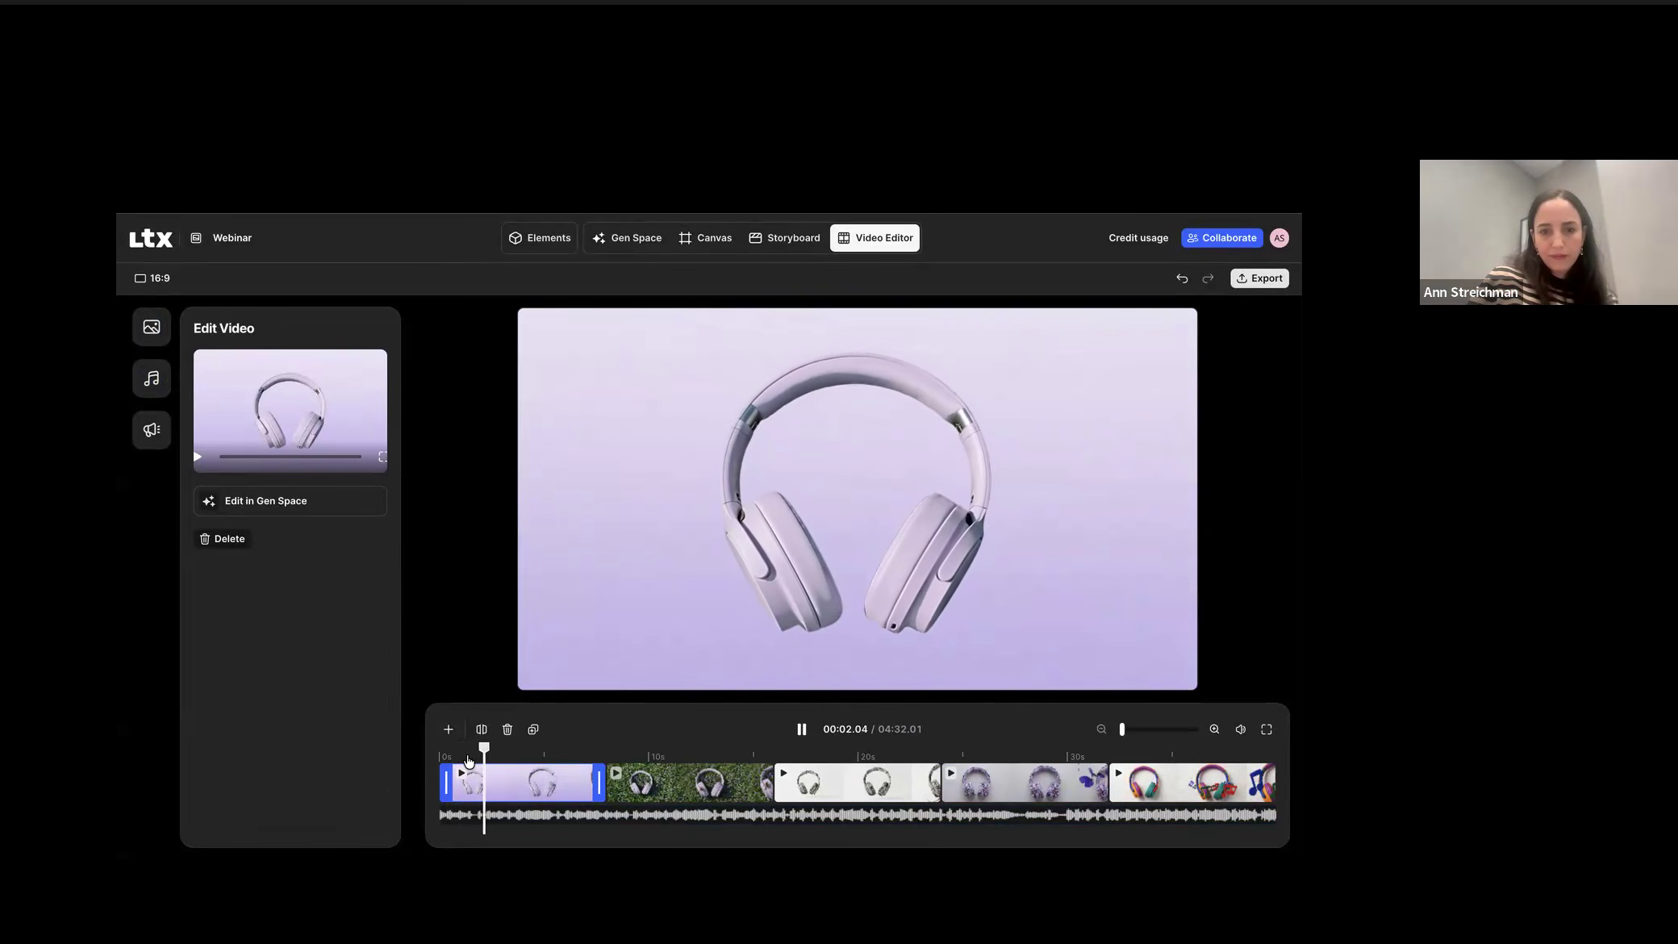
pyautogui.press('space')
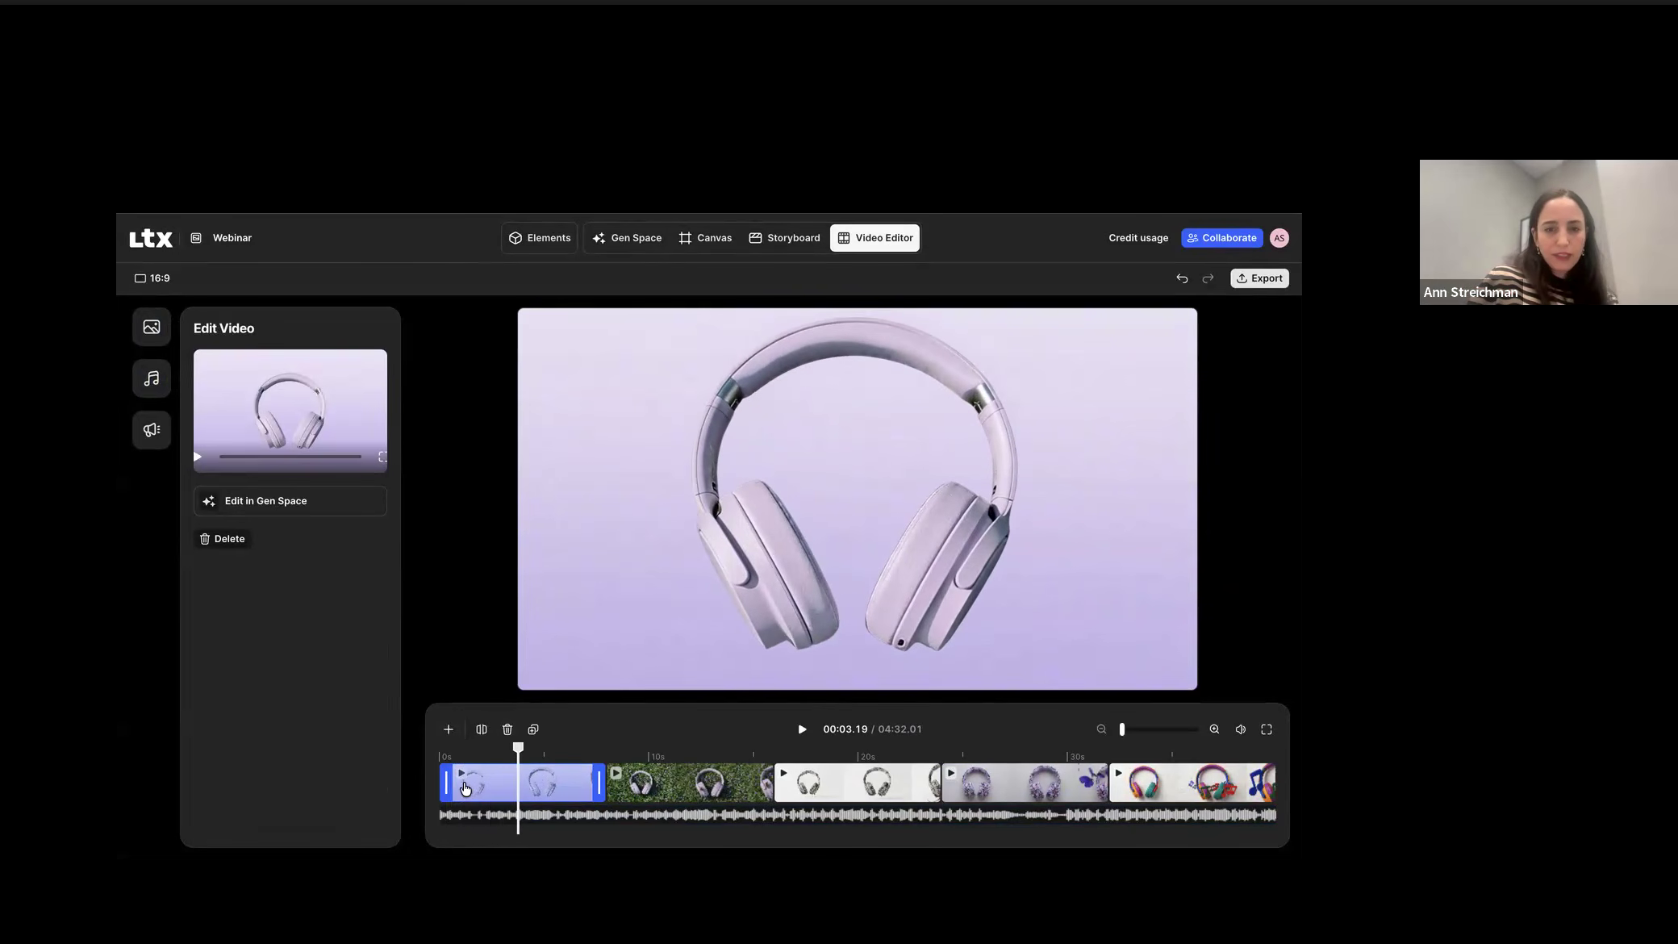
pyautogui.moveTo(447, 783); pyautogui.dragTo(521, 781)
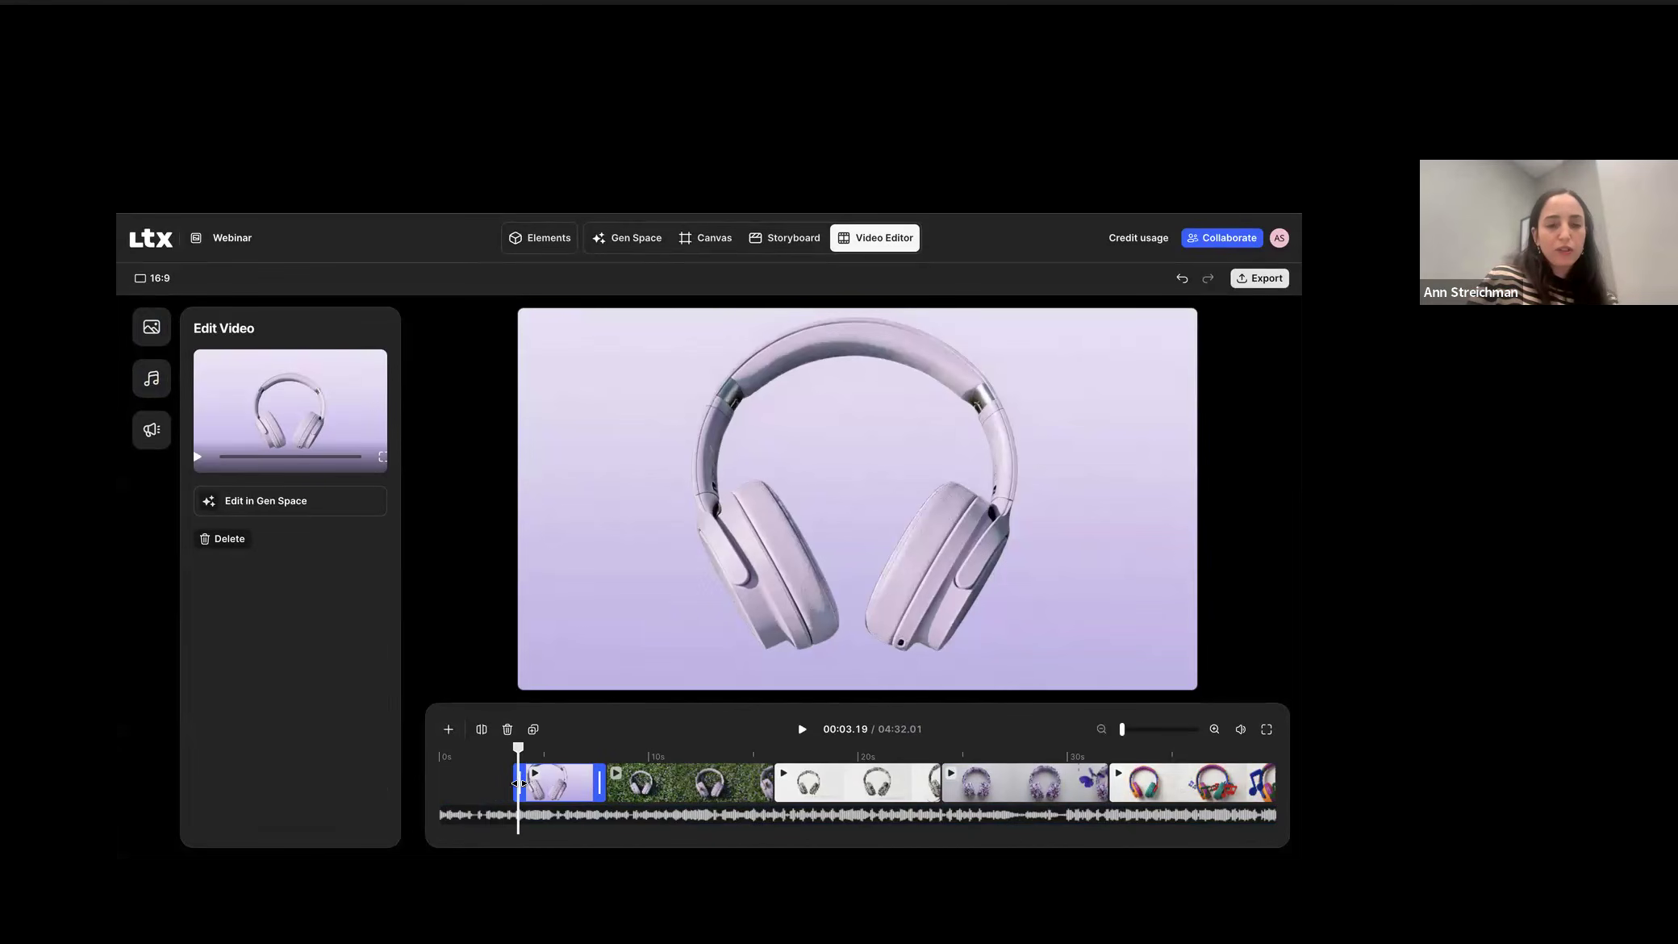
pyautogui.click(500, 783)
pyautogui.press('Delete')
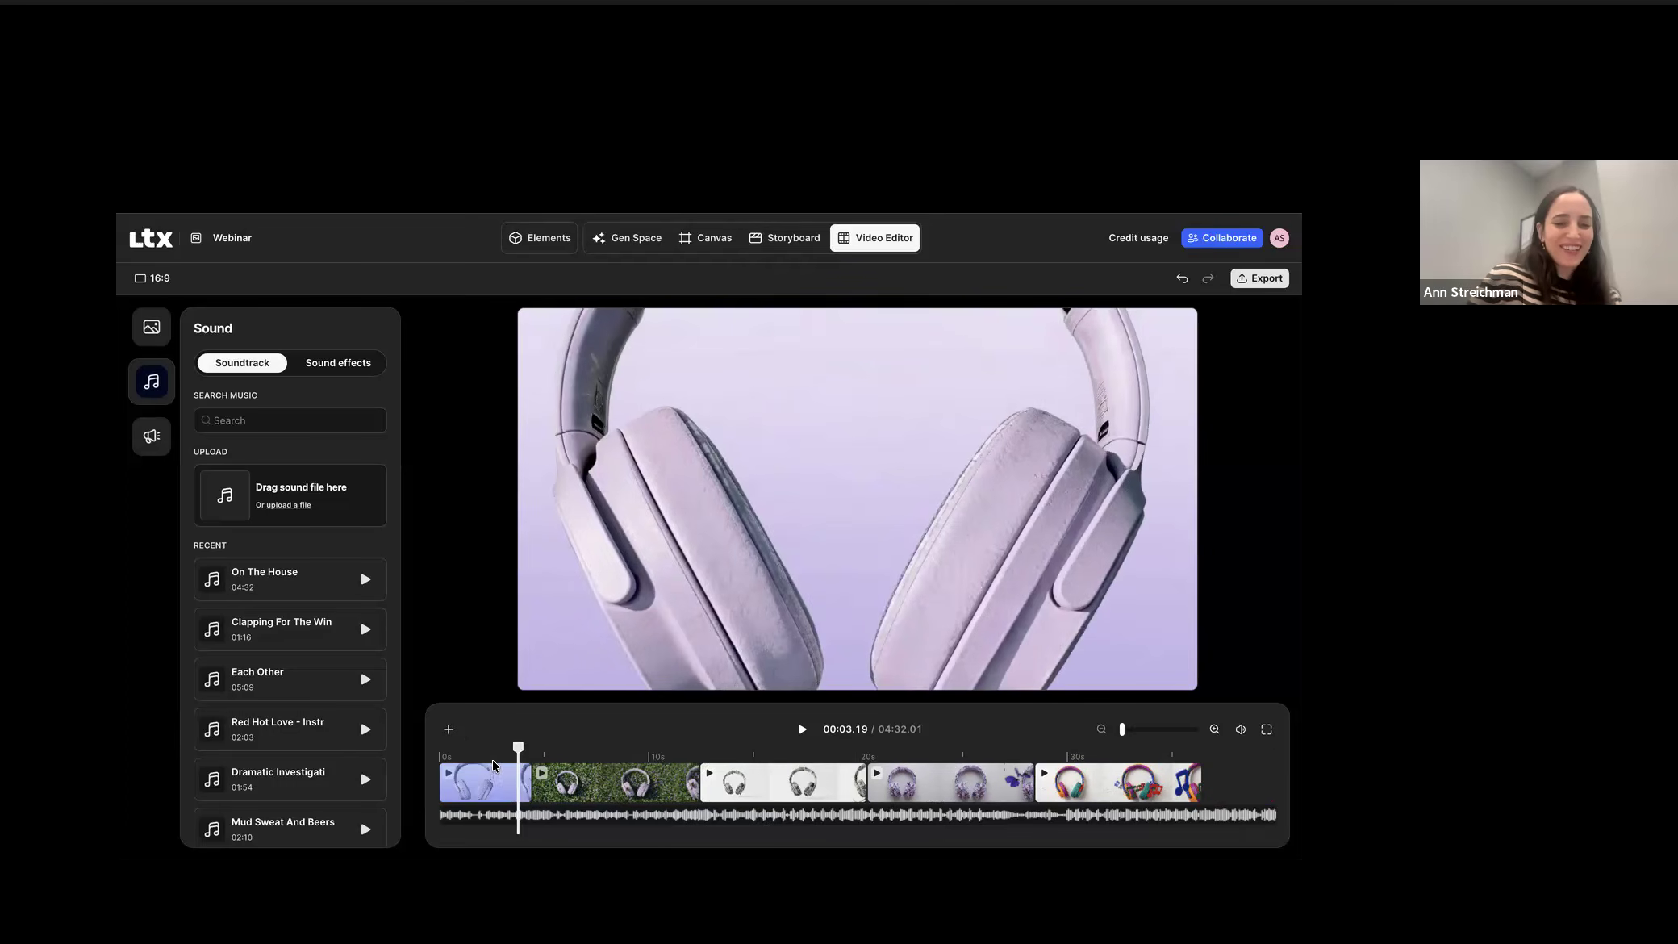
# Step: Trim the end of the first lilac headphones clip back to about 00:03.05 and close the gap after it
pyautogui.moveTo(520, 752); pyautogui.dragTo(506, 752)
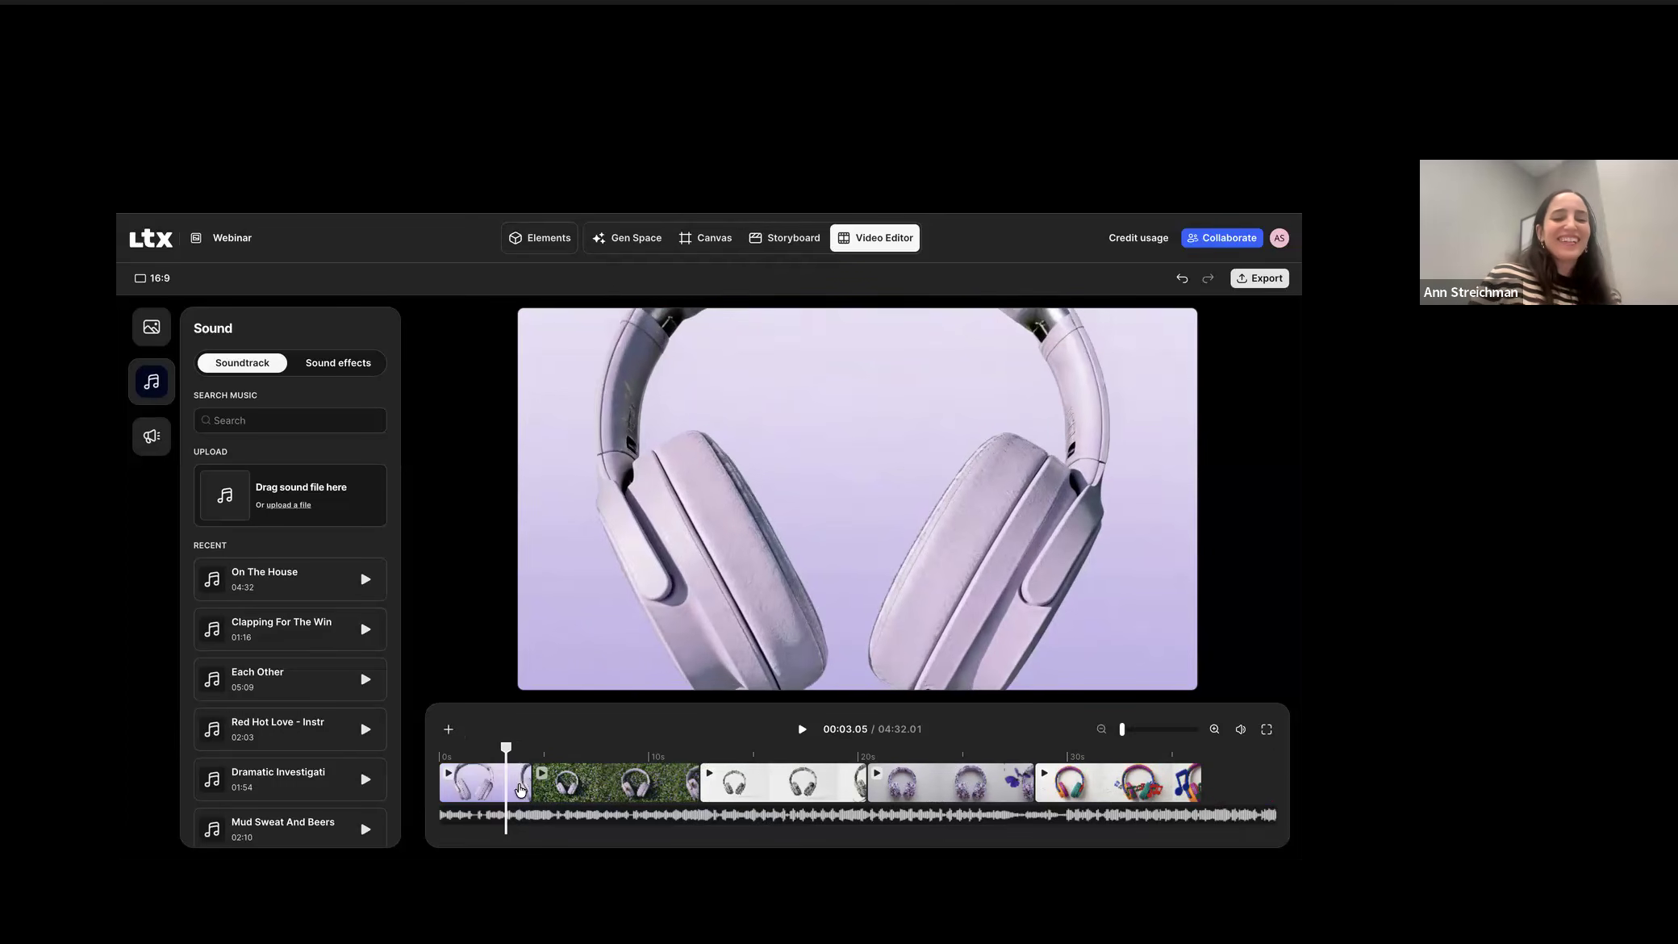
pyautogui.click(520, 790)
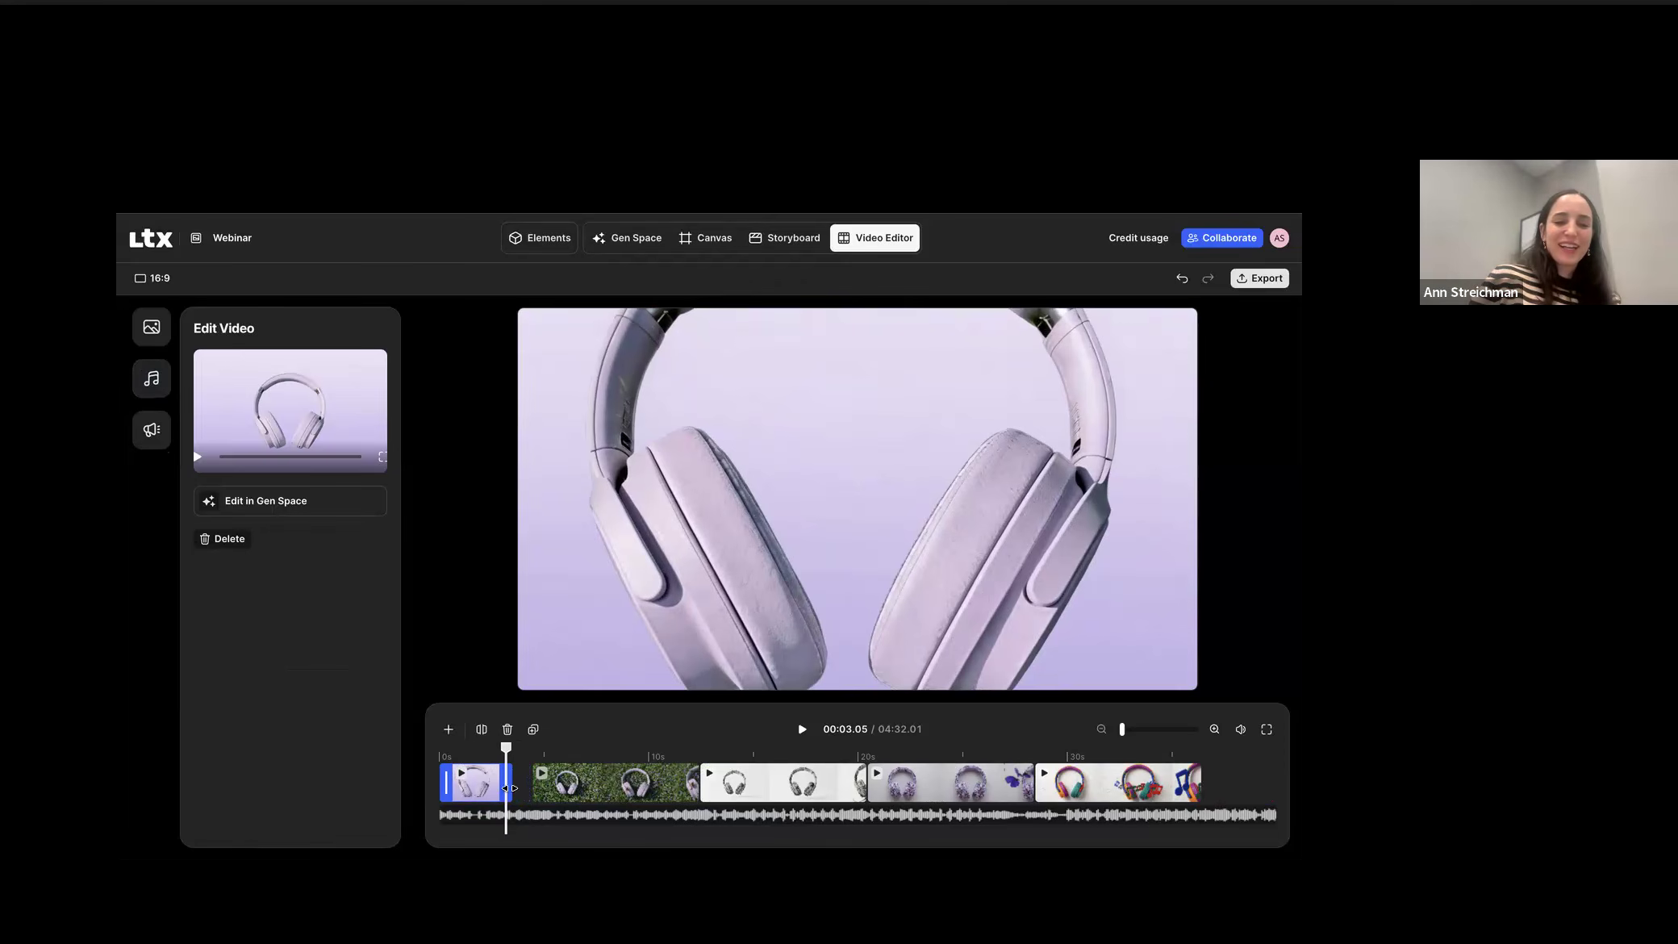
pyautogui.click(520, 794)
pyautogui.press('Delete')
# Step: Trim the end of the grass-and-flowers headphones clip to about 00:07.10 and close the gap before the newspaper headphones clip
pyautogui.click(521, 789)
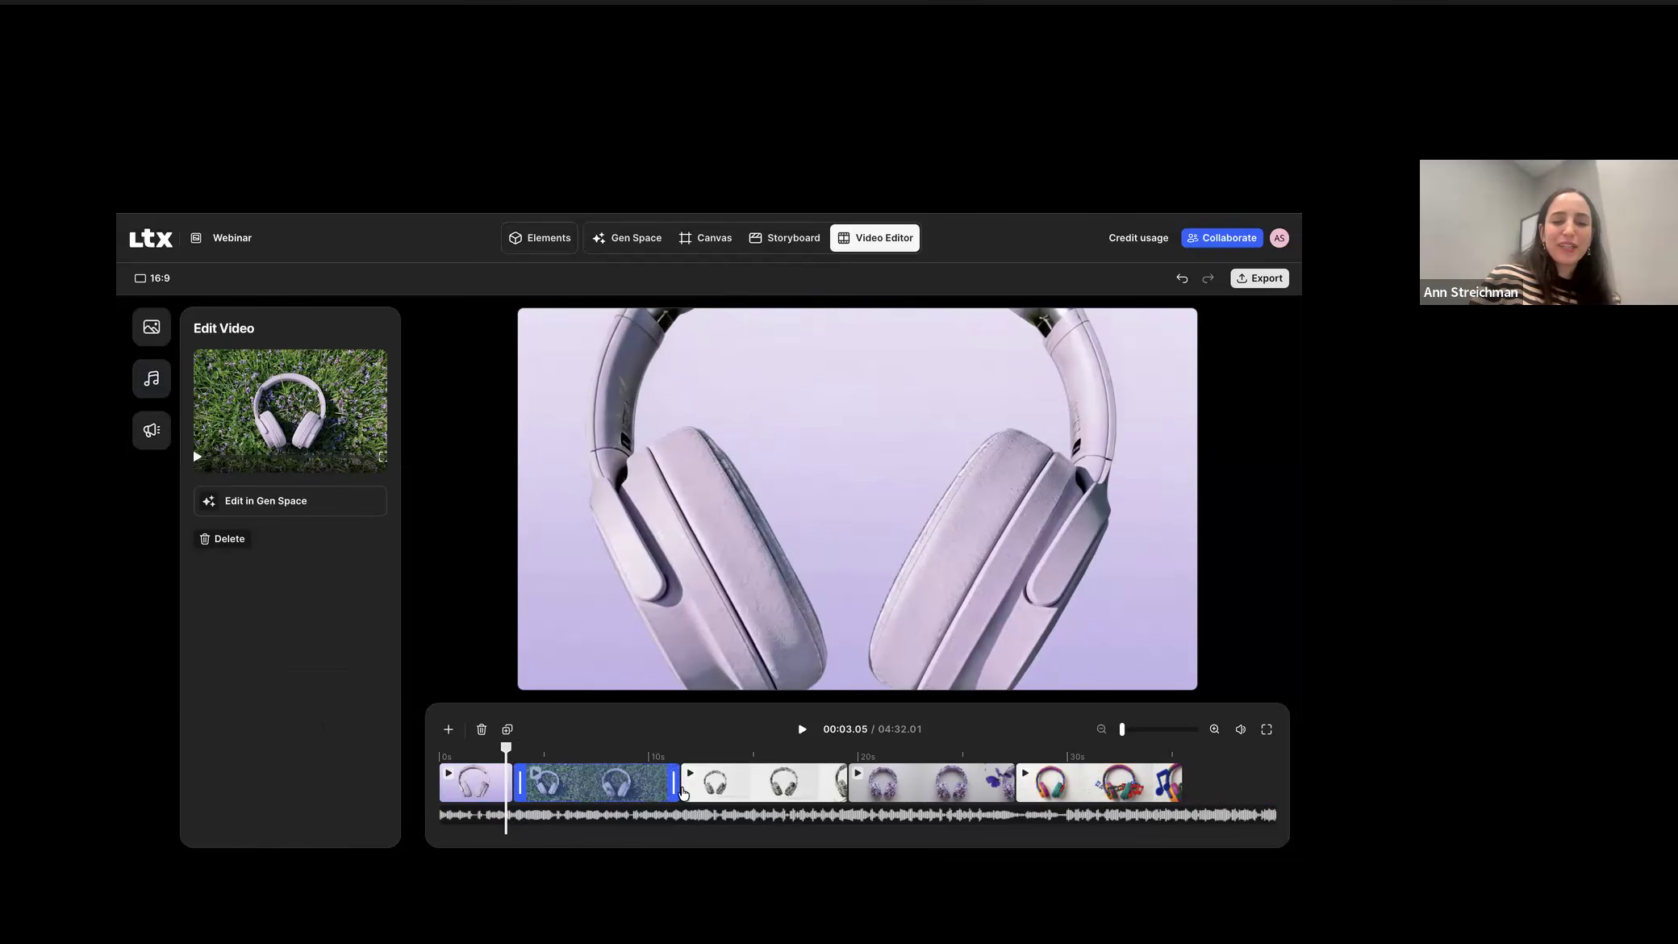
pyautogui.click(507, 746)
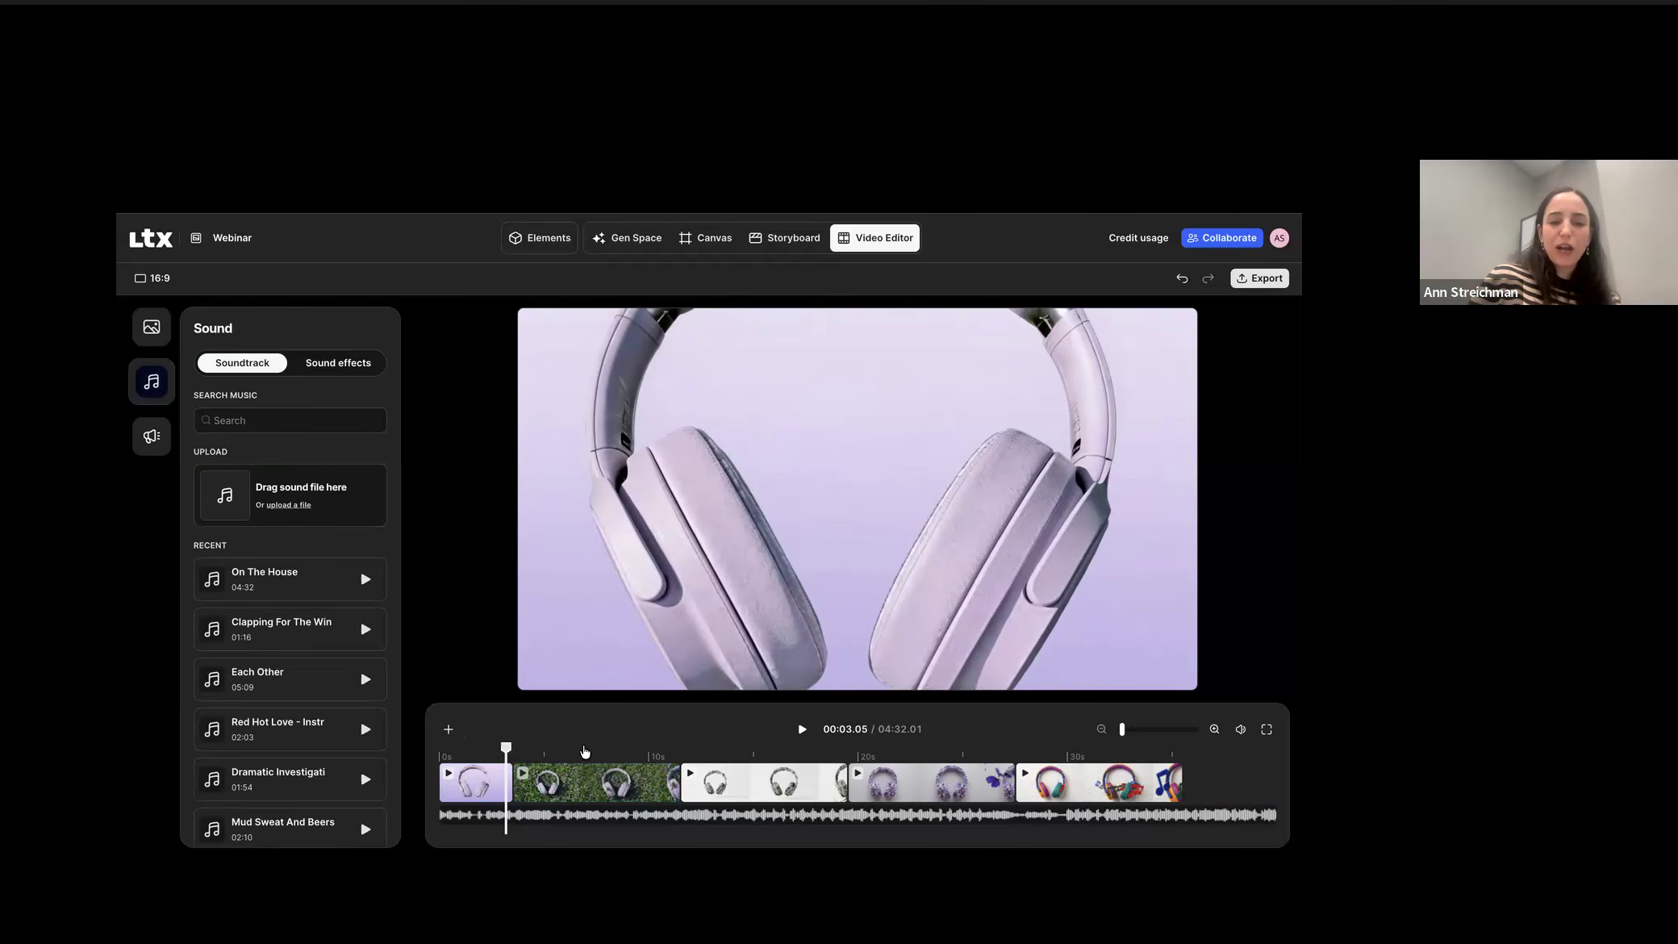
pyautogui.moveTo(559, 752); pyautogui.dragTo(594, 751)
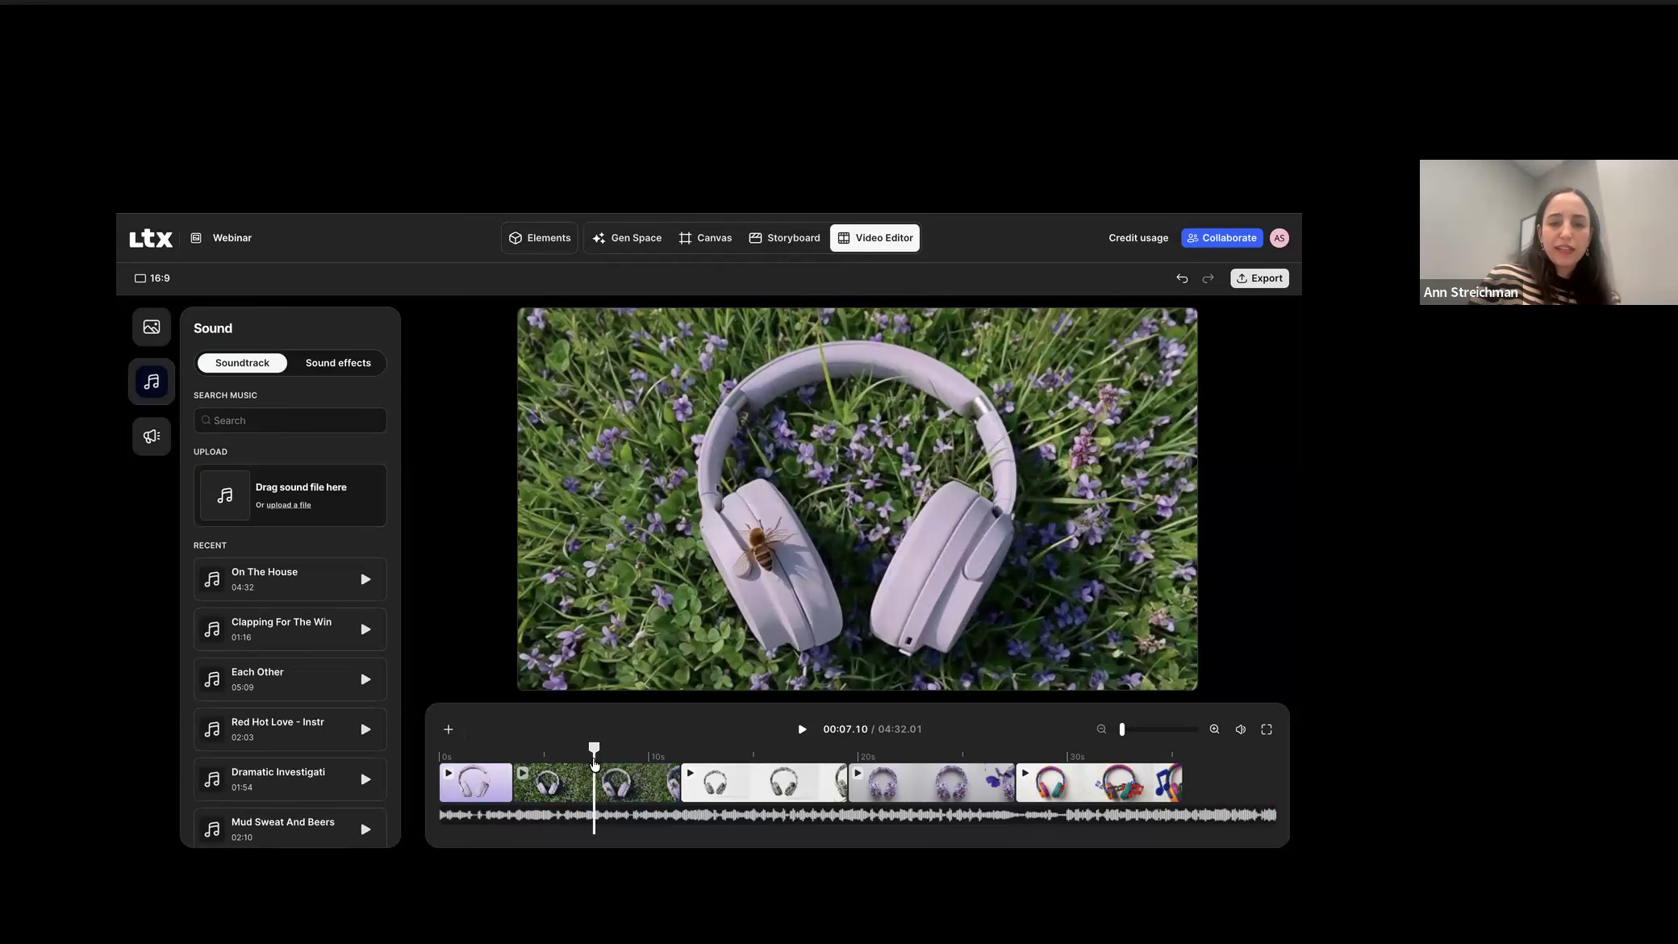
pyautogui.click(616, 794)
pyautogui.moveTo(669, 792)
pyautogui.mouseDown()
pyautogui.moveTo(598, 793)
pyautogui.moveTo(627, 794)
pyautogui.moveTo(645, 750)
pyautogui.moveTo(688, 752)
pyautogui.moveTo(661, 763)
pyautogui.mouseUp()
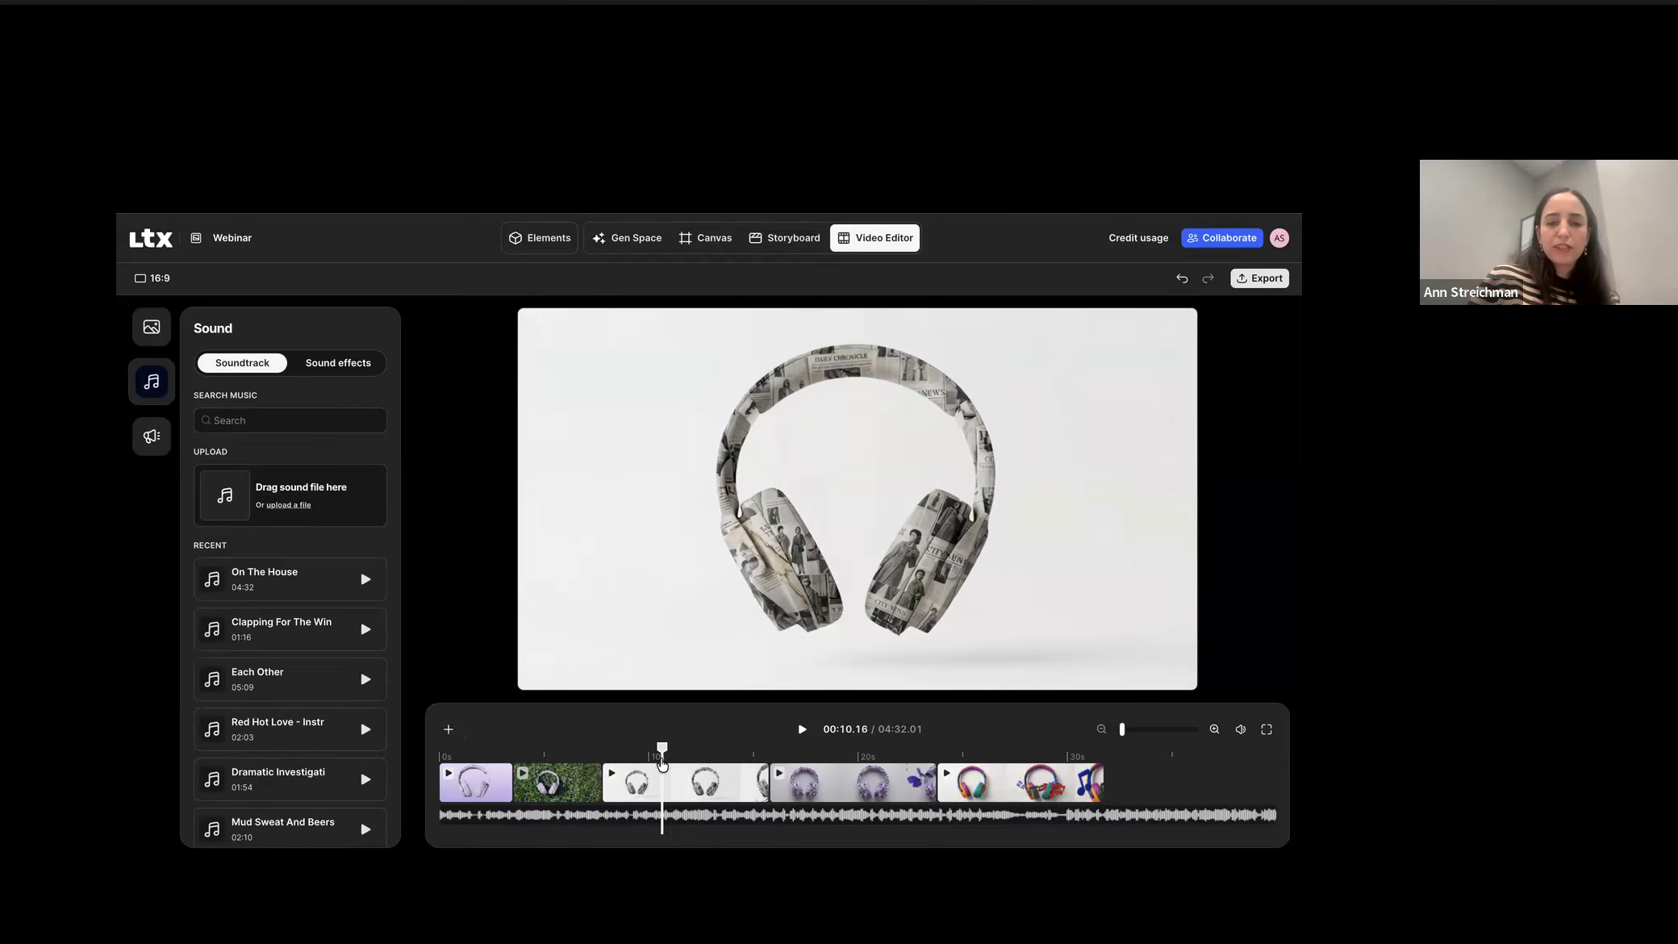
# Step: Split the newspaper headphones clip at 00:10.16, delete its first part, and close the gap left behind
pyautogui.click(655, 792)
pyautogui.press('s')
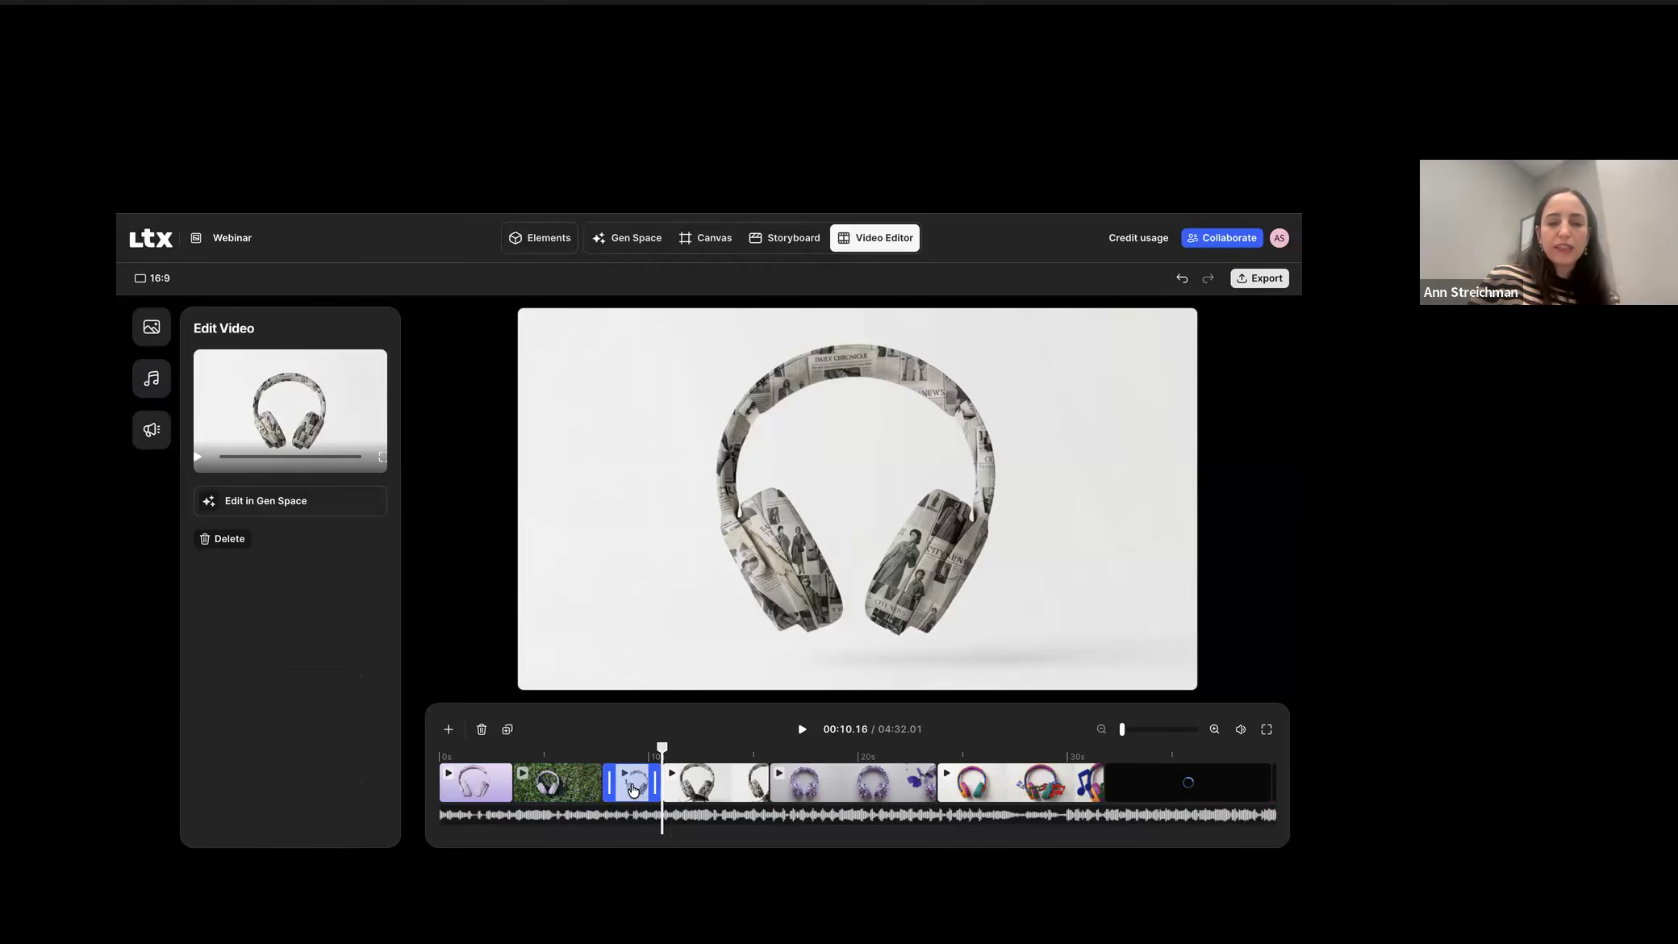
pyautogui.press('Delete')
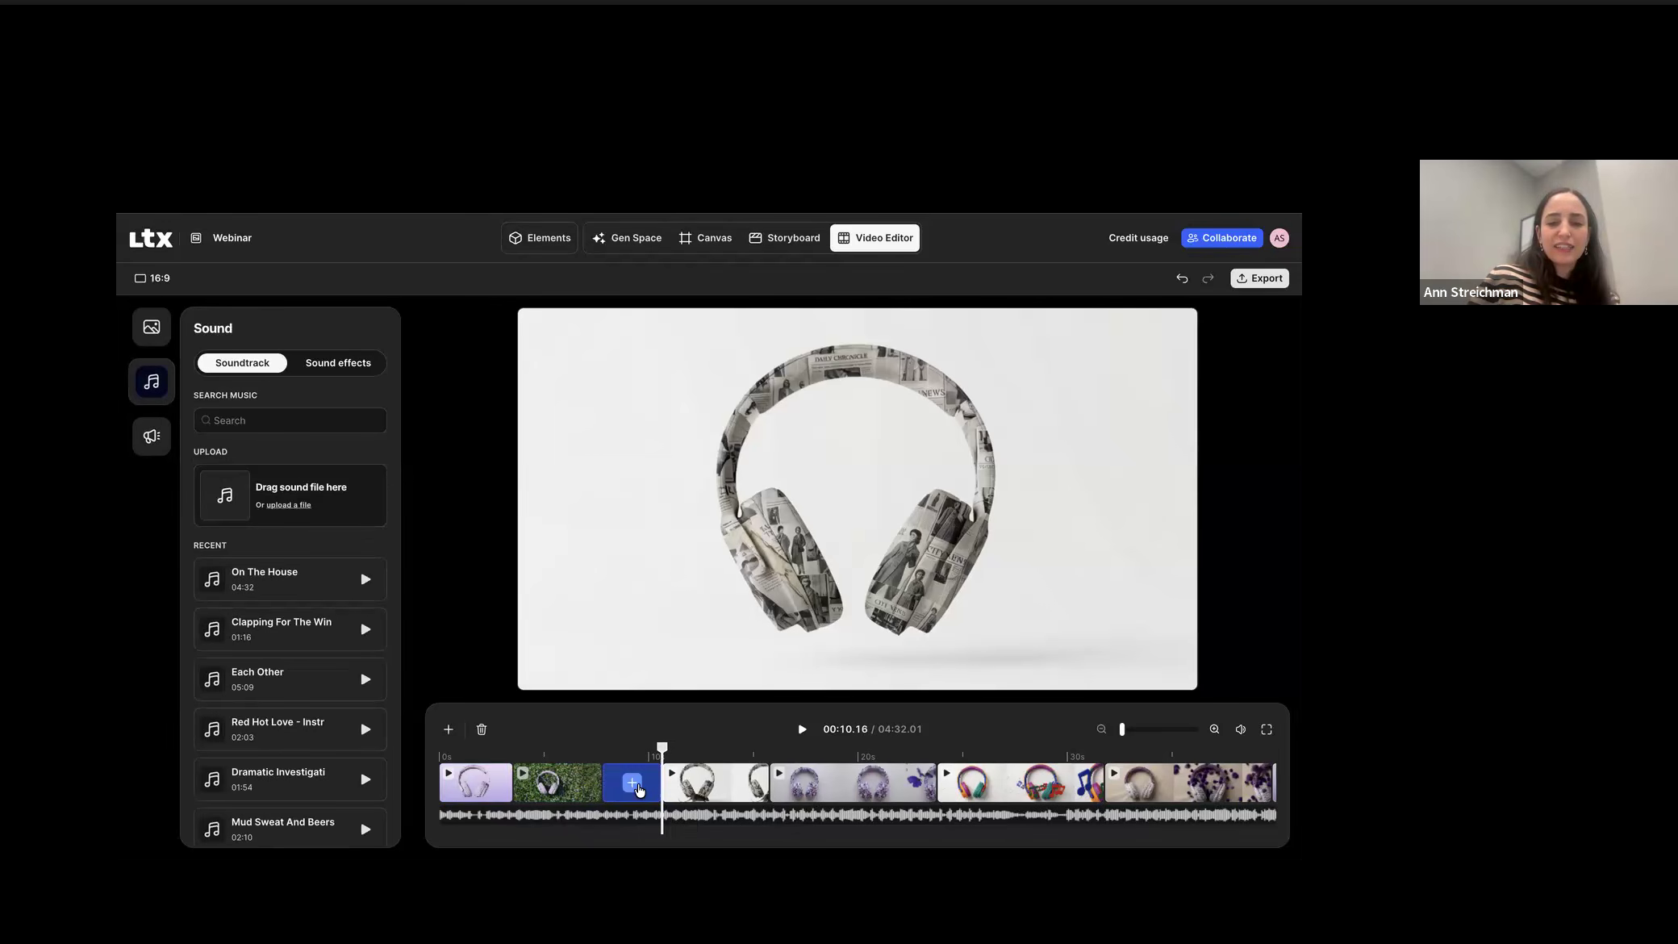
pyautogui.press('Delete')
# Step: Trim the end of the newspaper headphones clip to just past 00:11.15, as the mouse walks by, and remove the gap
pyautogui.click(602, 753)
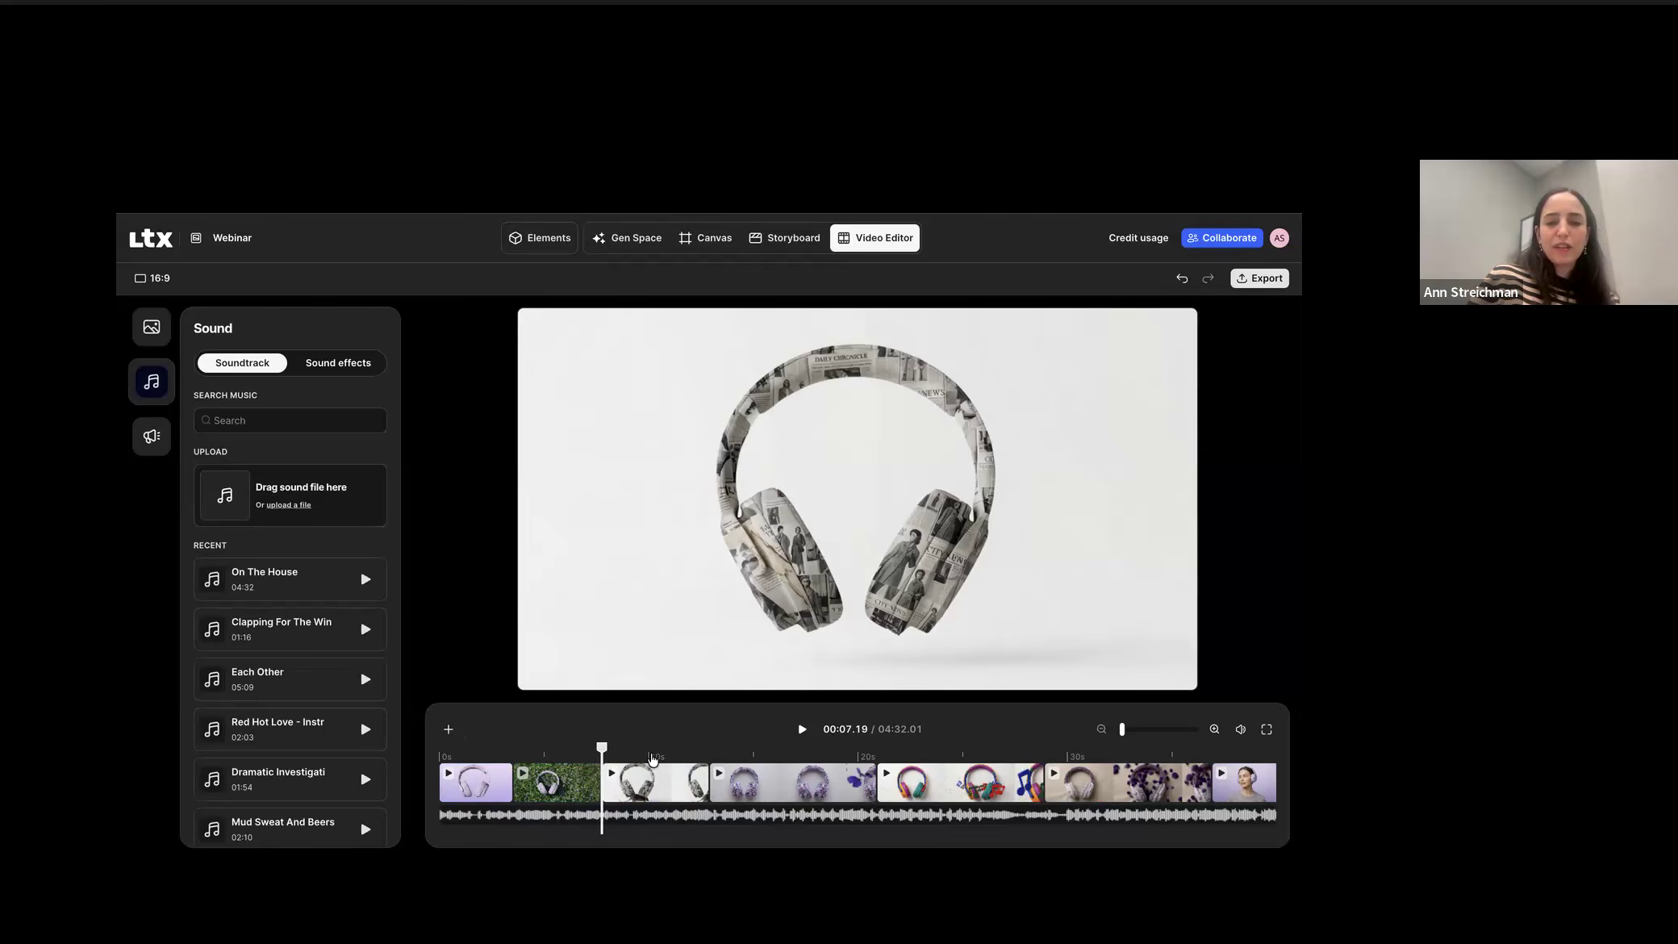
pyautogui.click(670, 762)
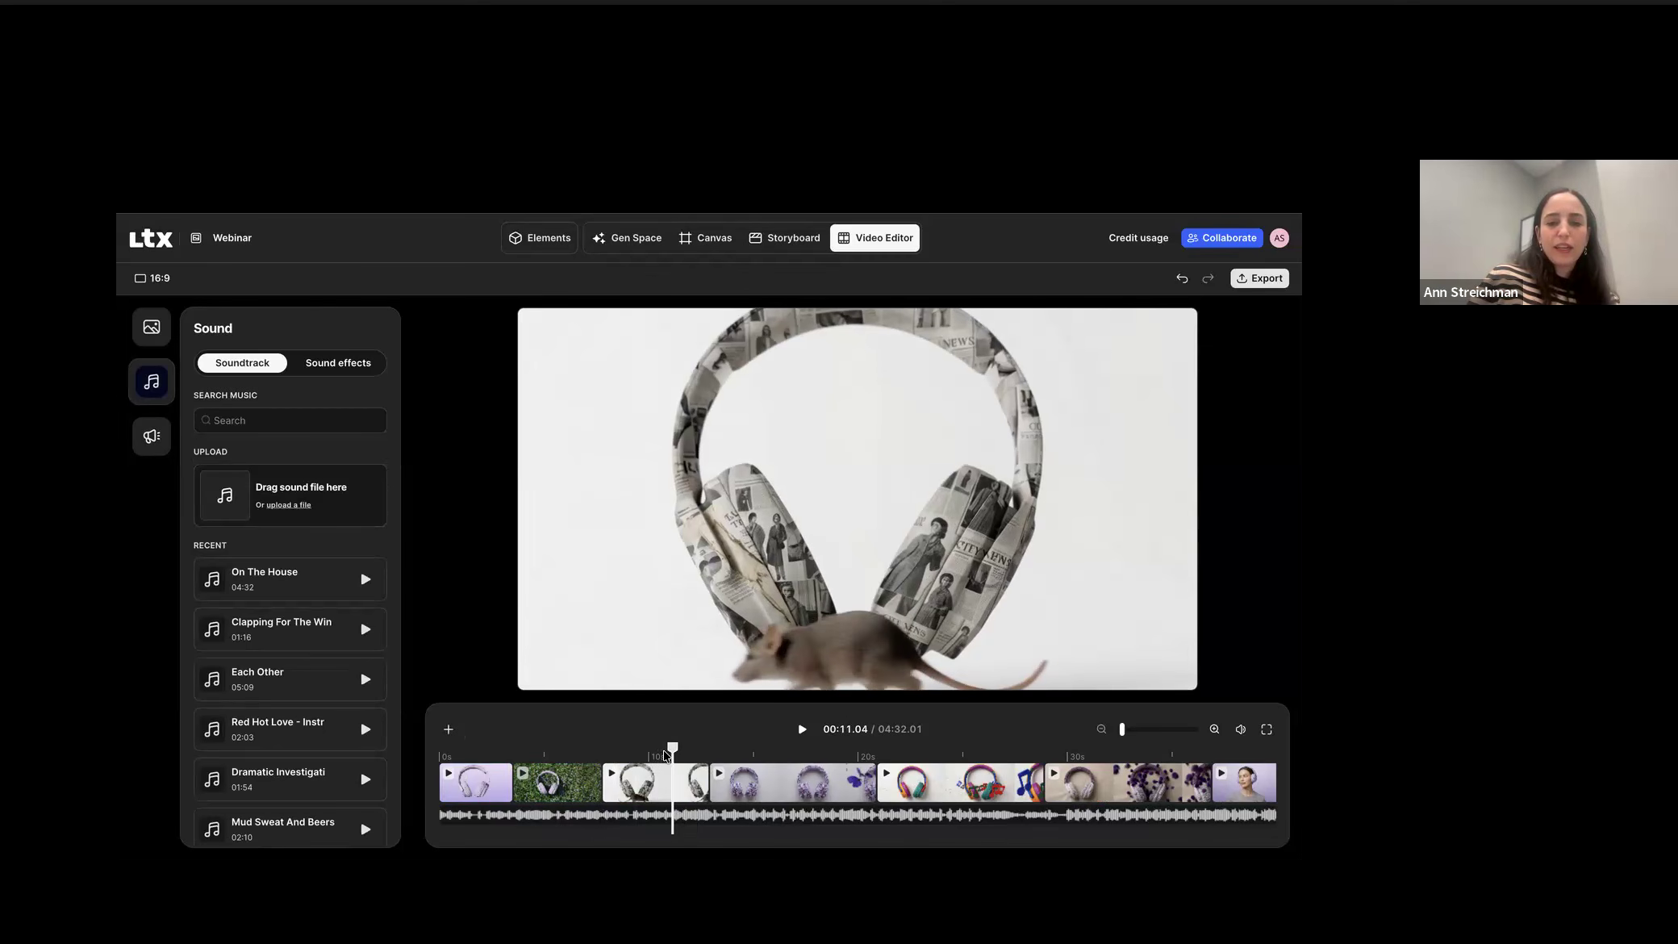
pyautogui.moveTo(674, 756)
pyautogui.mouseDown()
pyautogui.moveTo(639, 759)
pyautogui.moveTo(673, 761)
pyautogui.mouseUp()
pyautogui.click(683, 787)
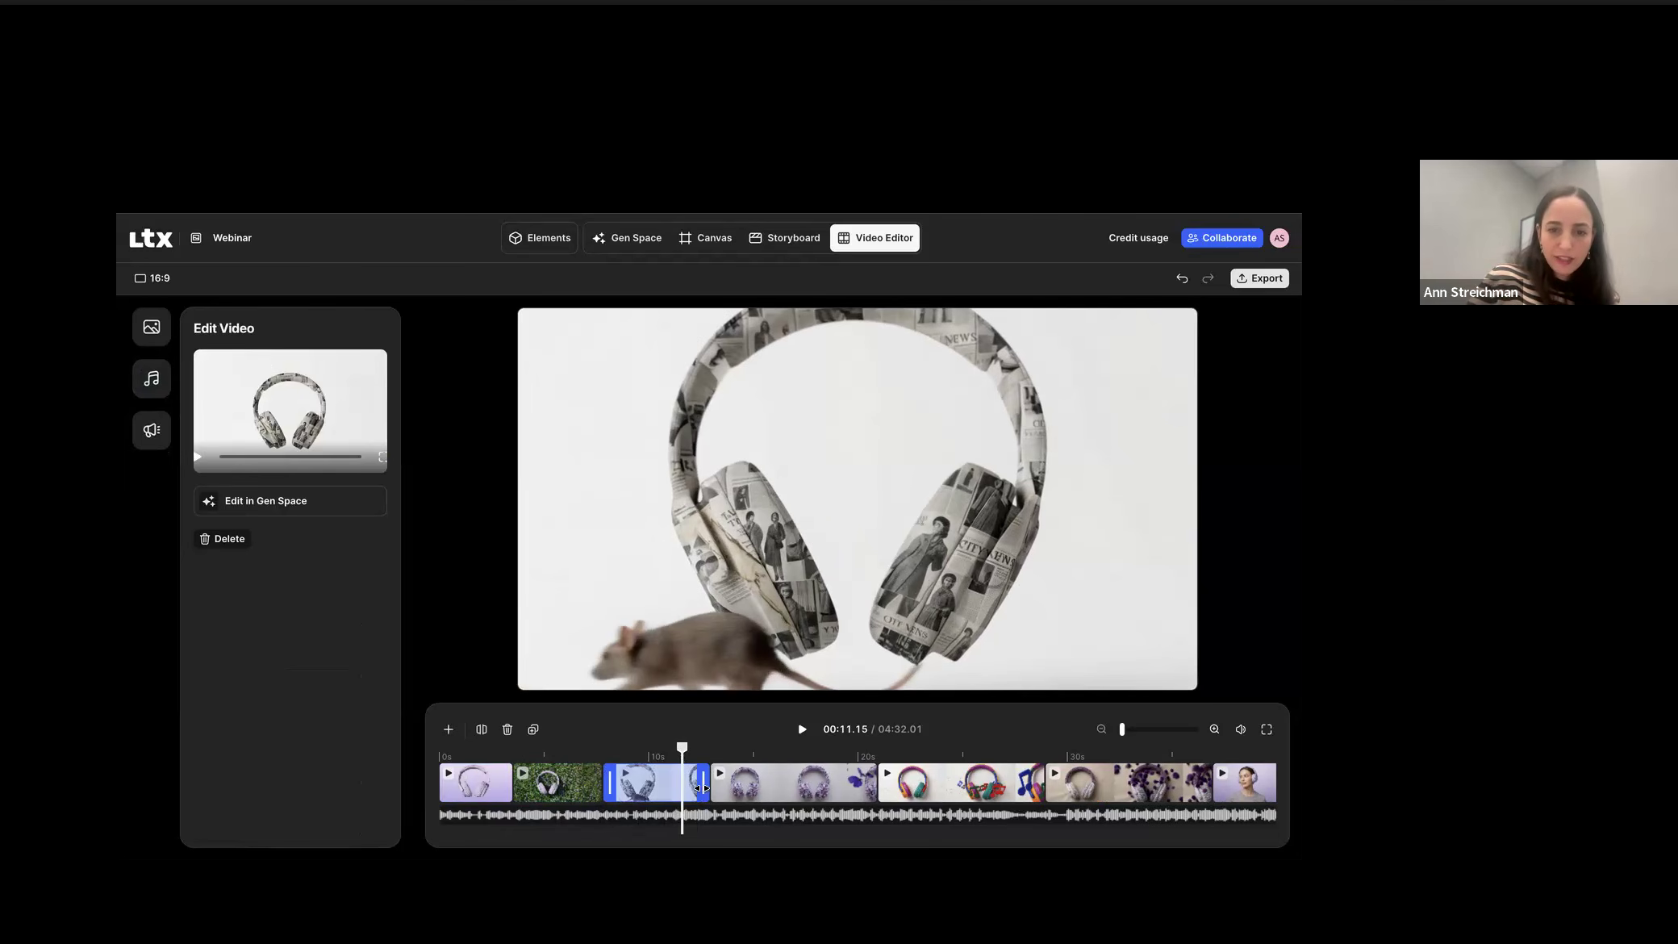
pyautogui.click(699, 794)
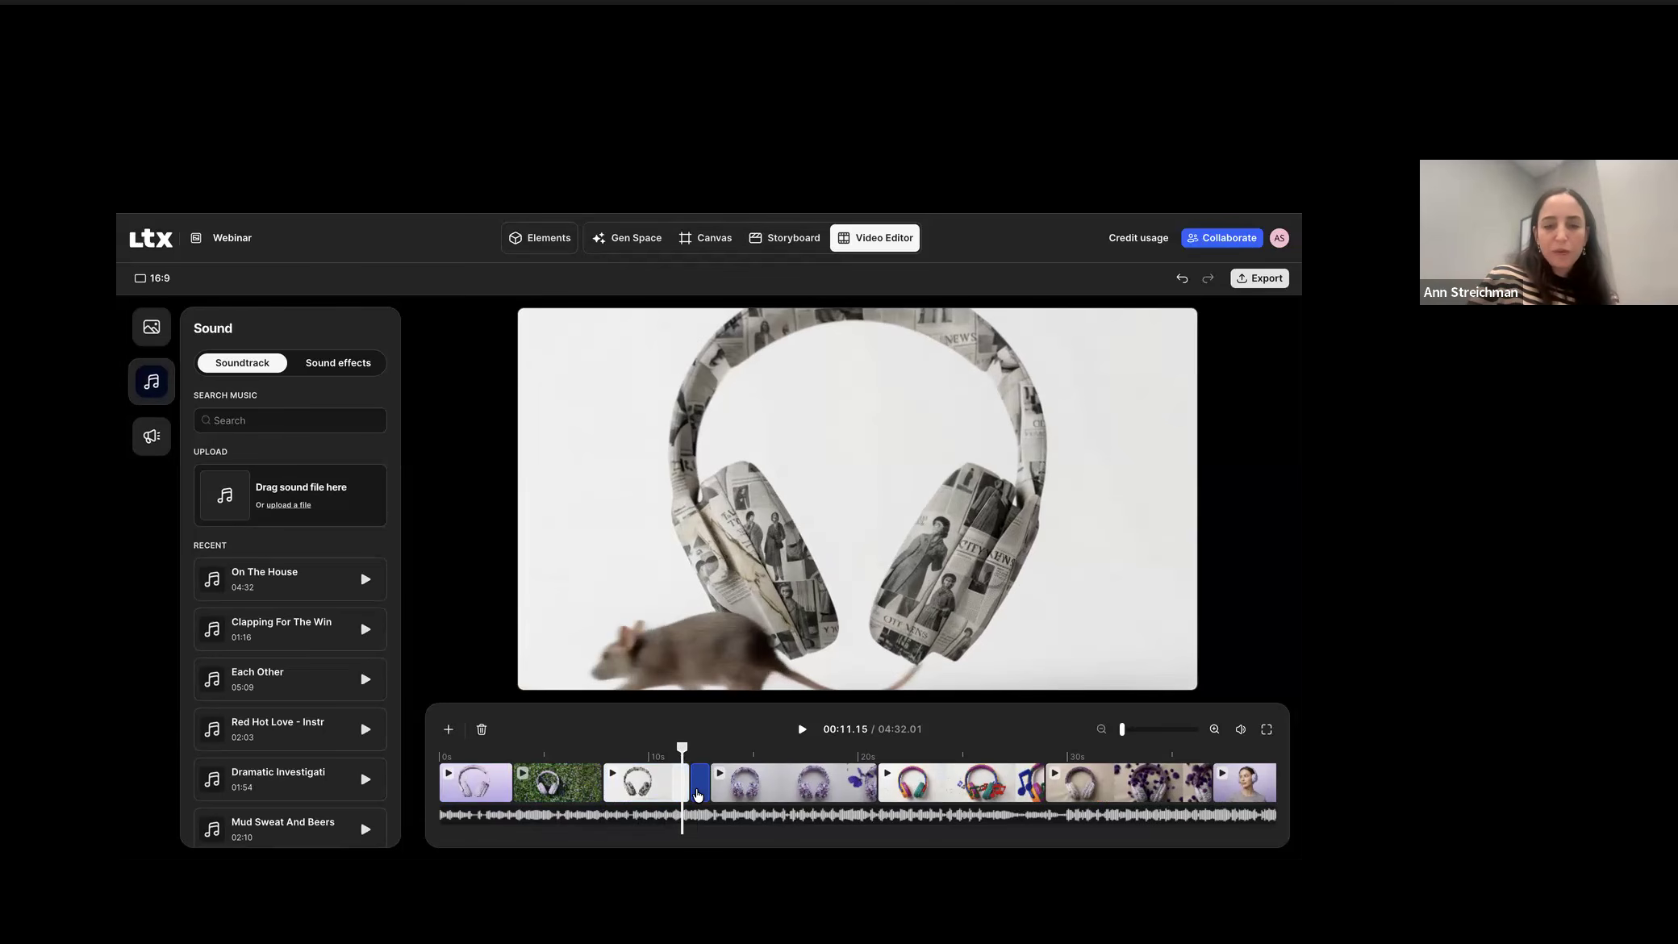
pyautogui.press('Delete')
# Step: Split the origami headphones clip at 00:14.11 and delete the part before the cut along with its gap
pyautogui.moveTo(683, 749); pyautogui.dragTo(742, 749)
pyautogui.click(743, 784)
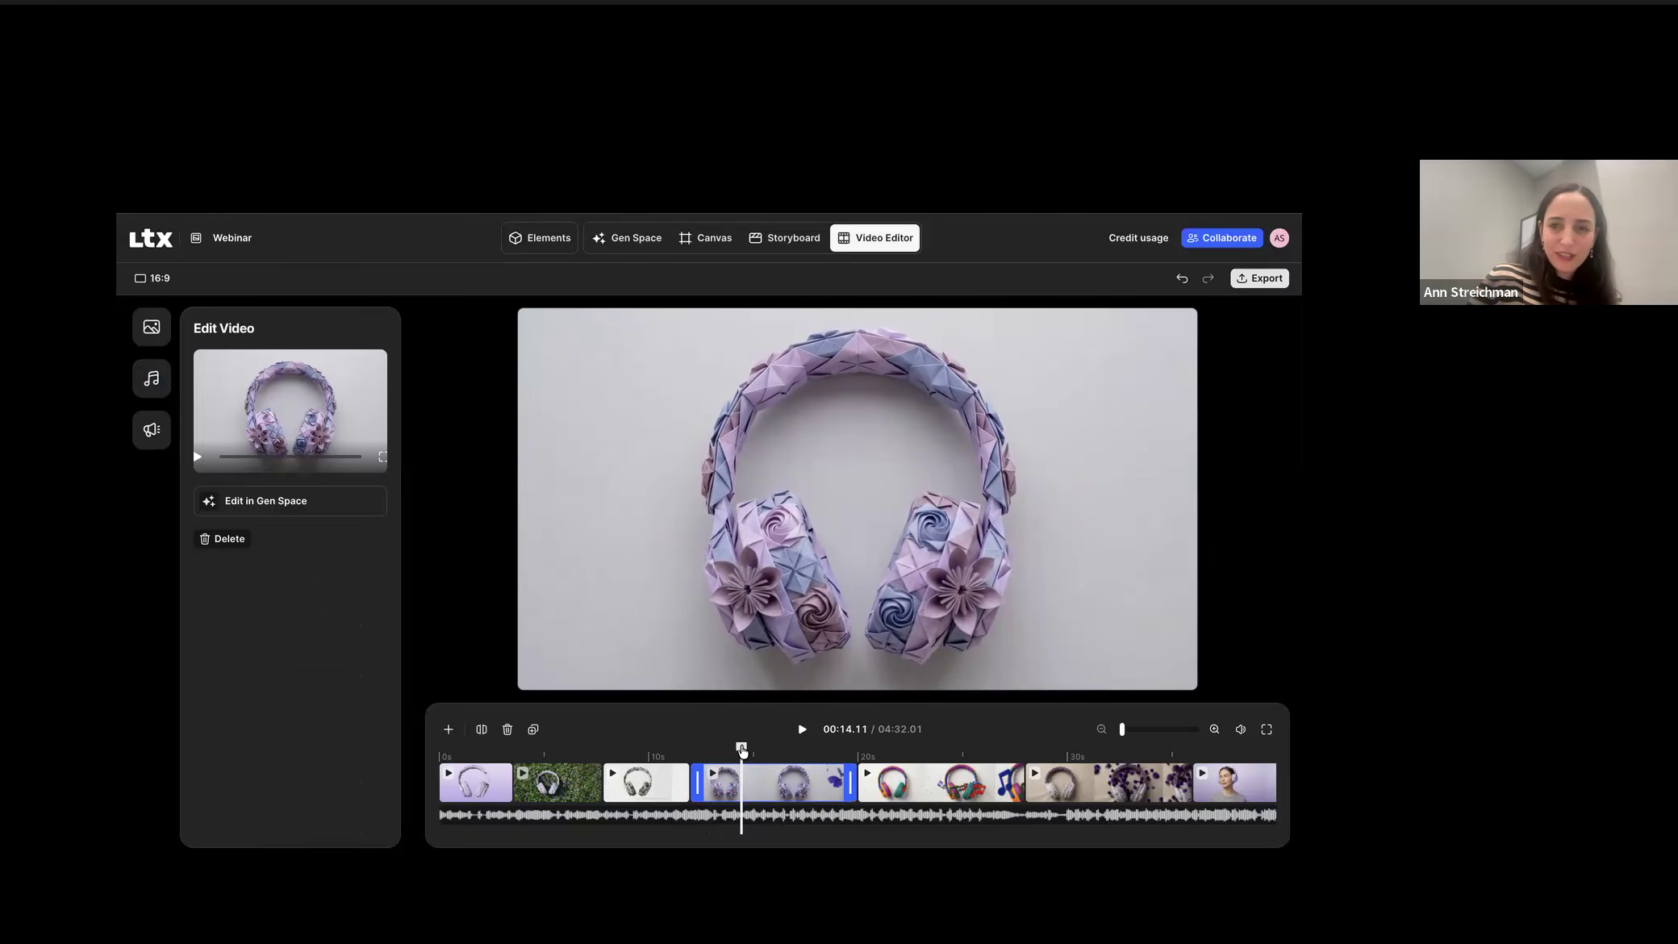
pyautogui.press('s')
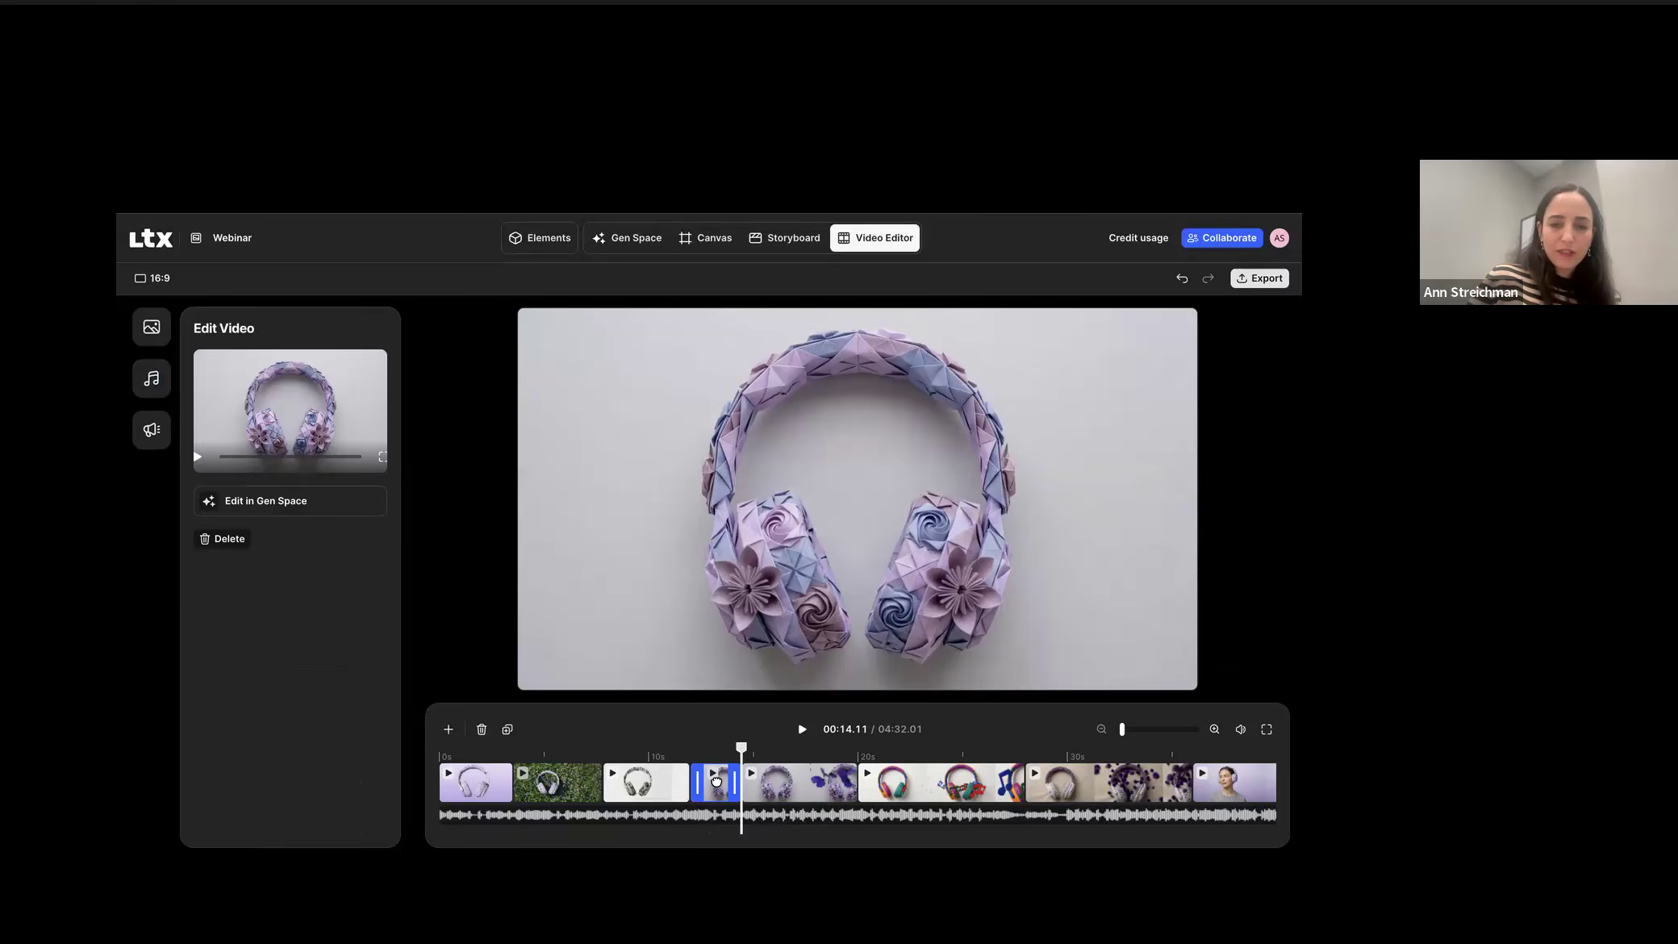
pyautogui.press('Delete')
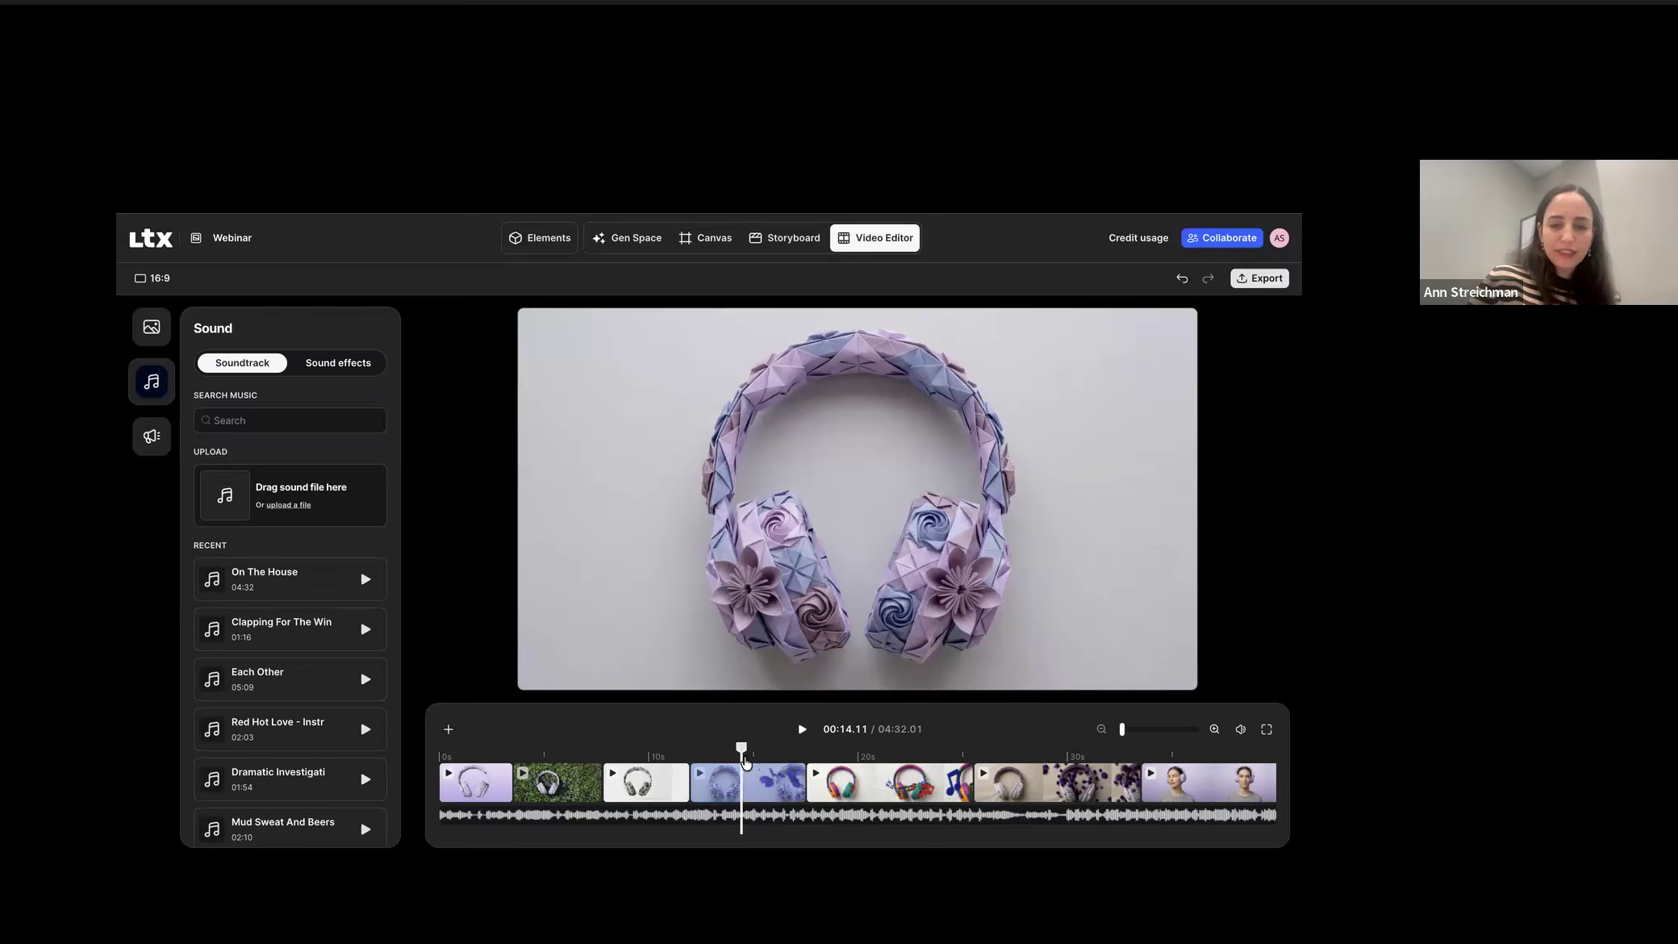
# Step: Trim the end of the origami headphones clip to about 00:16.04, among the butterflies, and close the gap
pyautogui.moveTo(746, 754); pyautogui.dragTo(777, 751)
pyautogui.click(790, 784)
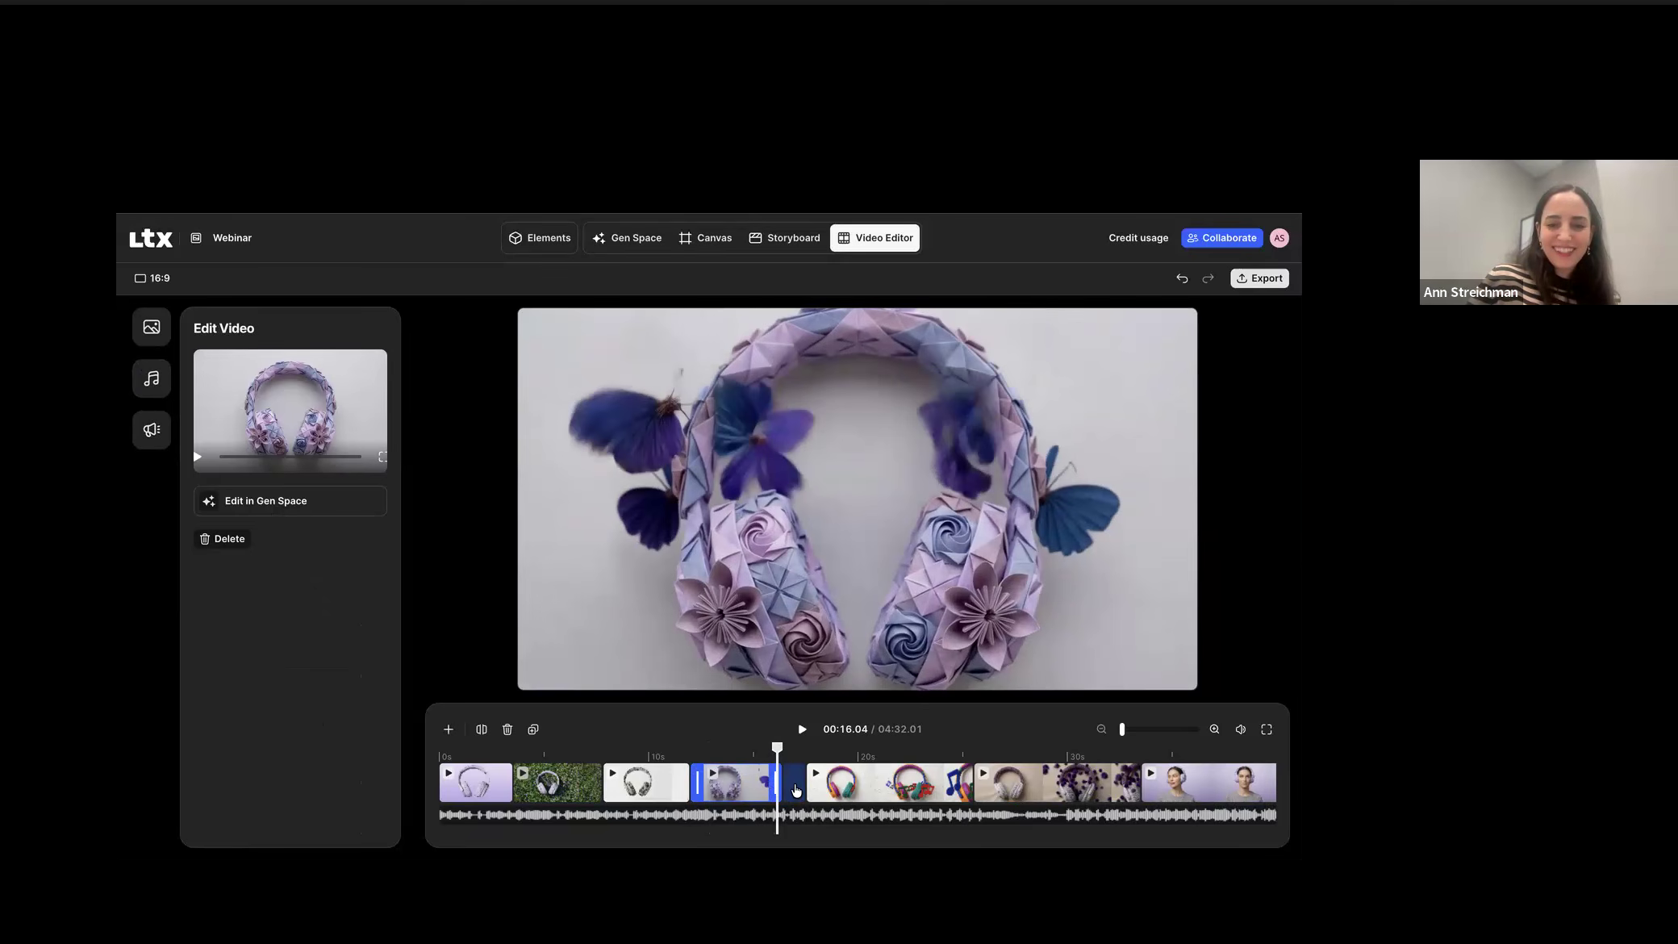
pyautogui.press('Delete')
# Step: Split the Play-Doh headphones clip at 00:21.02, delete the part after the cut, and close the gap
pyautogui.moveTo(781, 751); pyautogui.dragTo(882, 757)
pyautogui.click(900, 781)
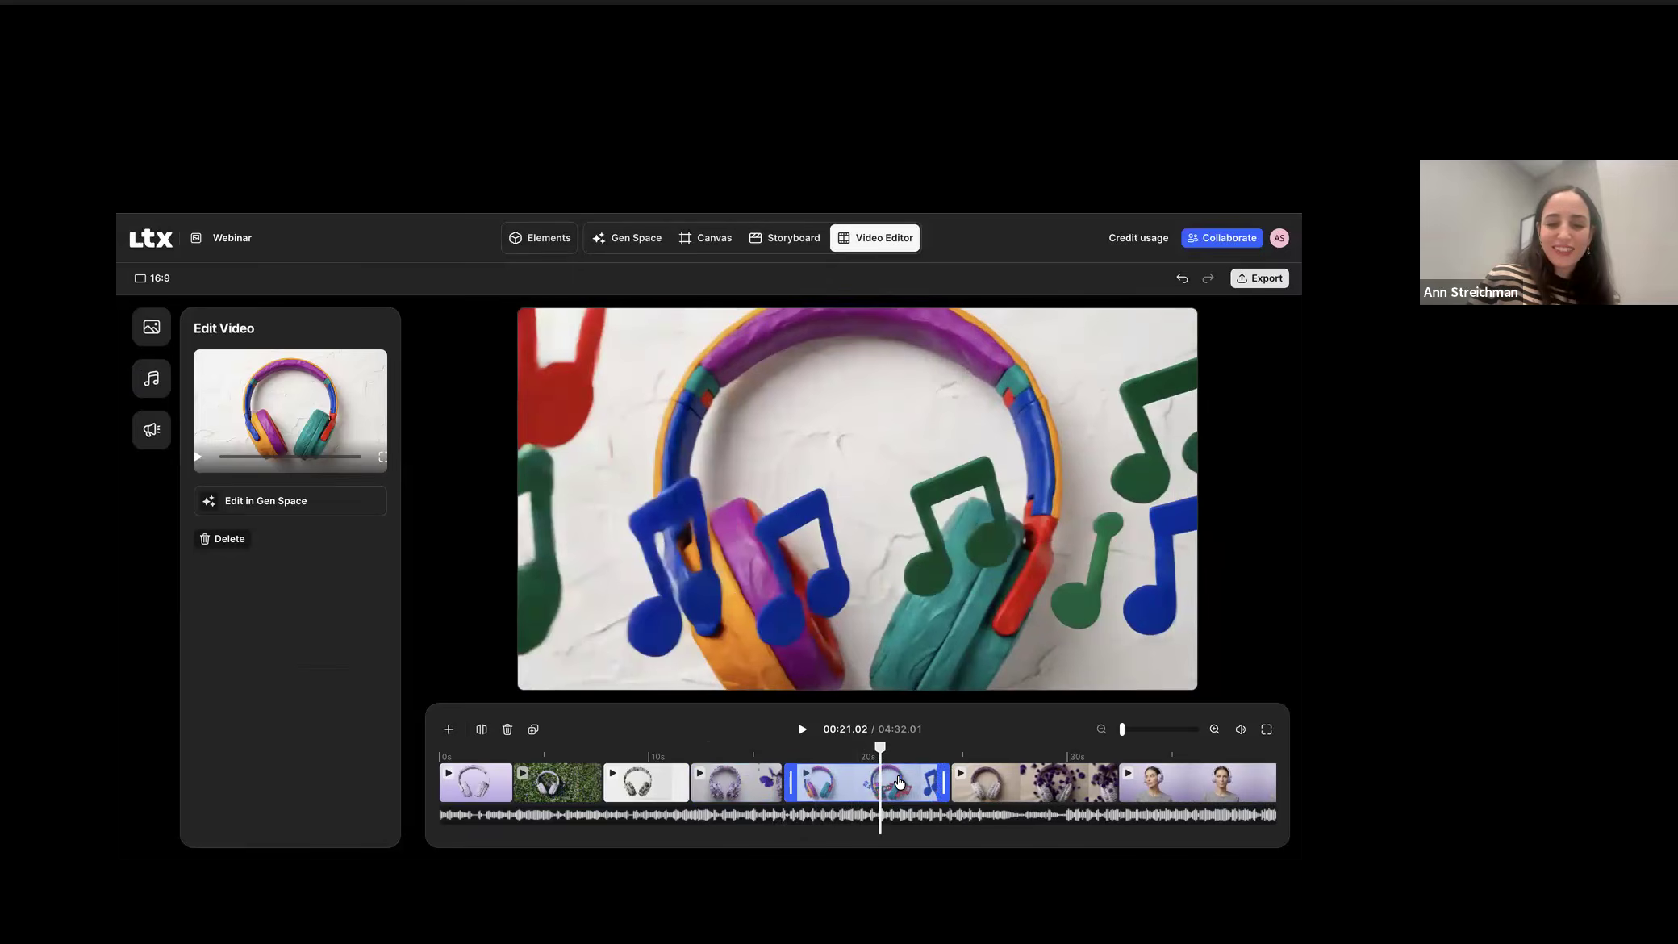
pyautogui.press('s')
pyautogui.click(909, 784)
pyautogui.press('Delete')
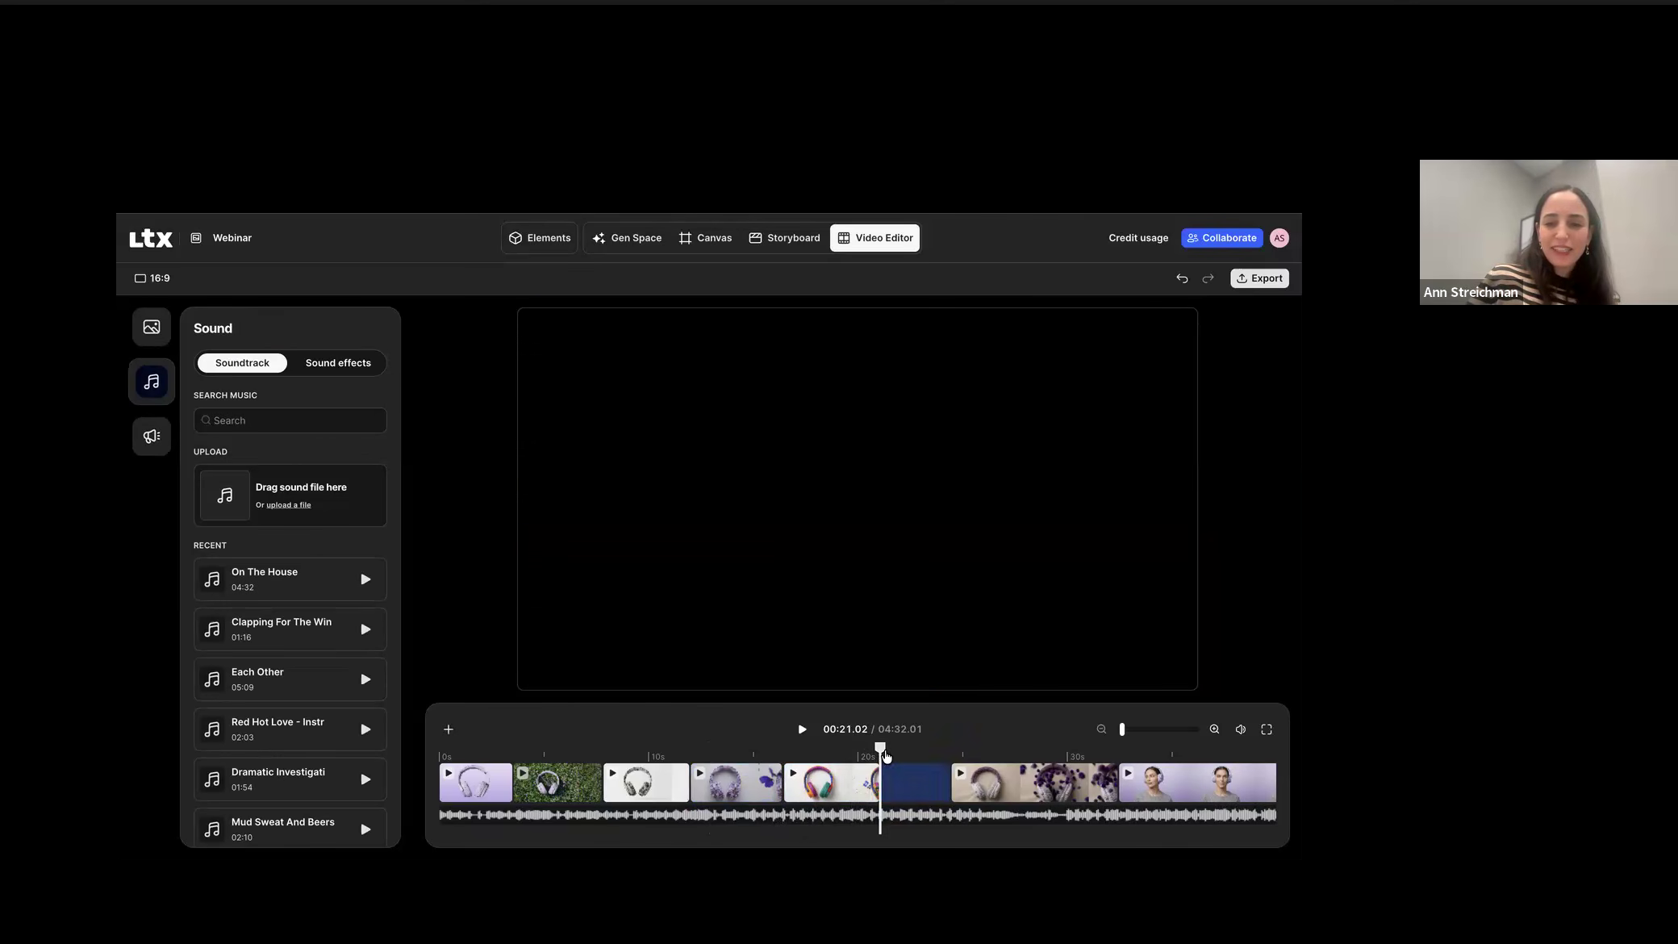
pyautogui.click(927, 783)
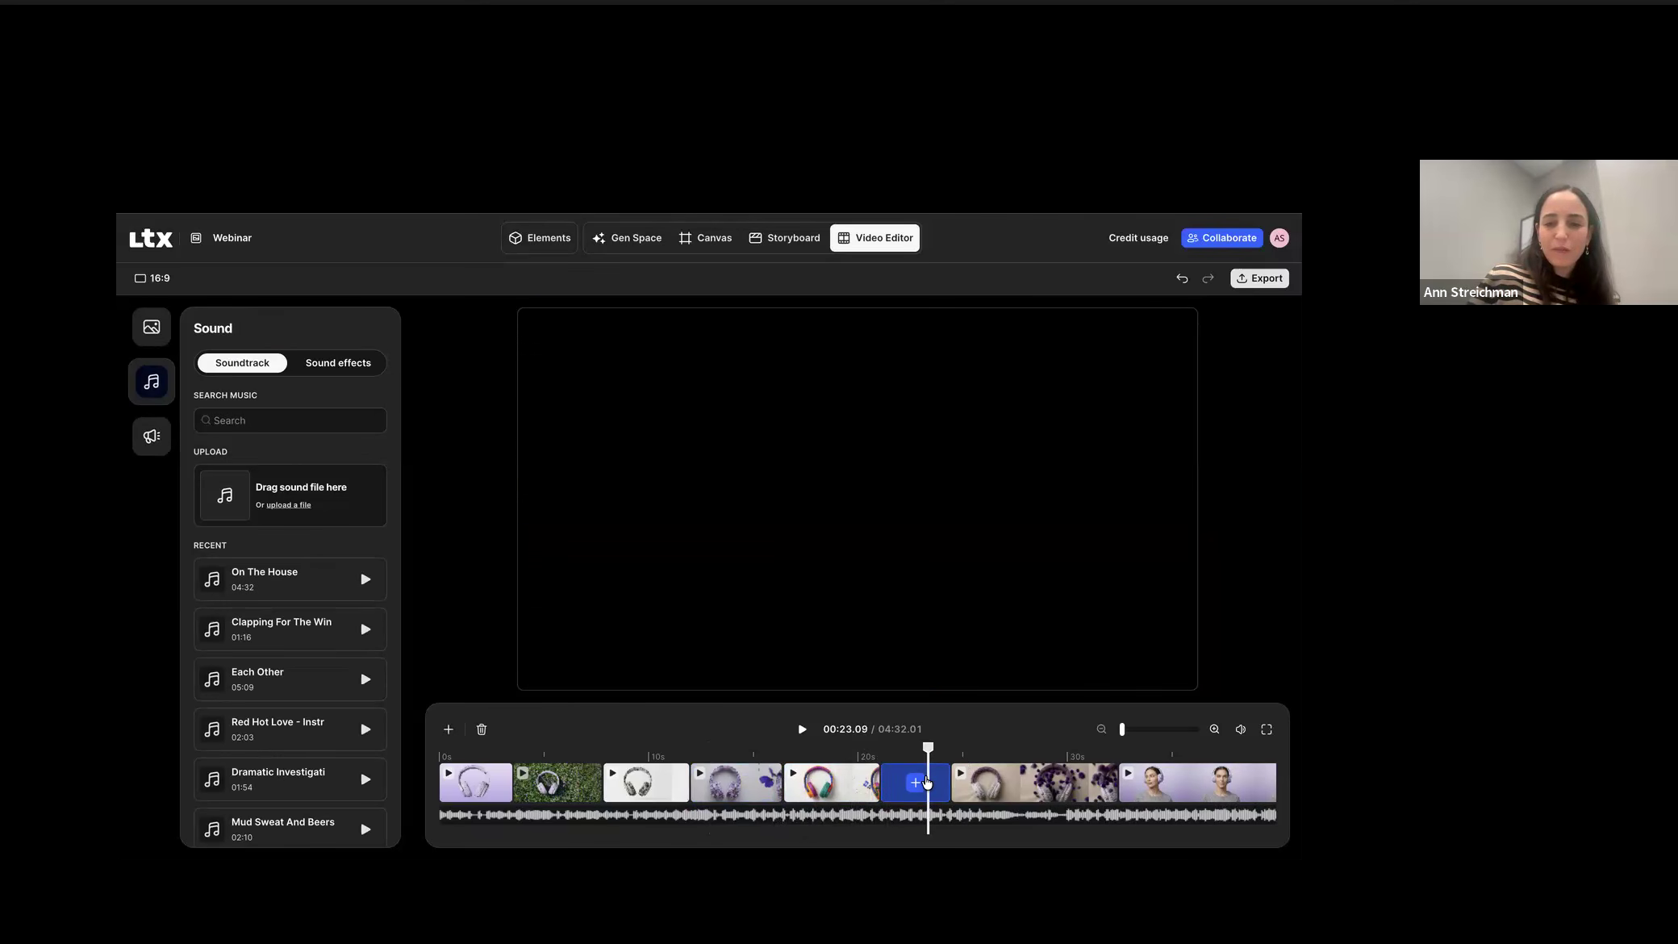
pyautogui.press('Delete')
# Step: Split the knitted headphones clip at 00:25.04, amid the falling pompoms, and delete the part after the cut
pyautogui.moveTo(886, 755); pyautogui.dragTo(966, 752)
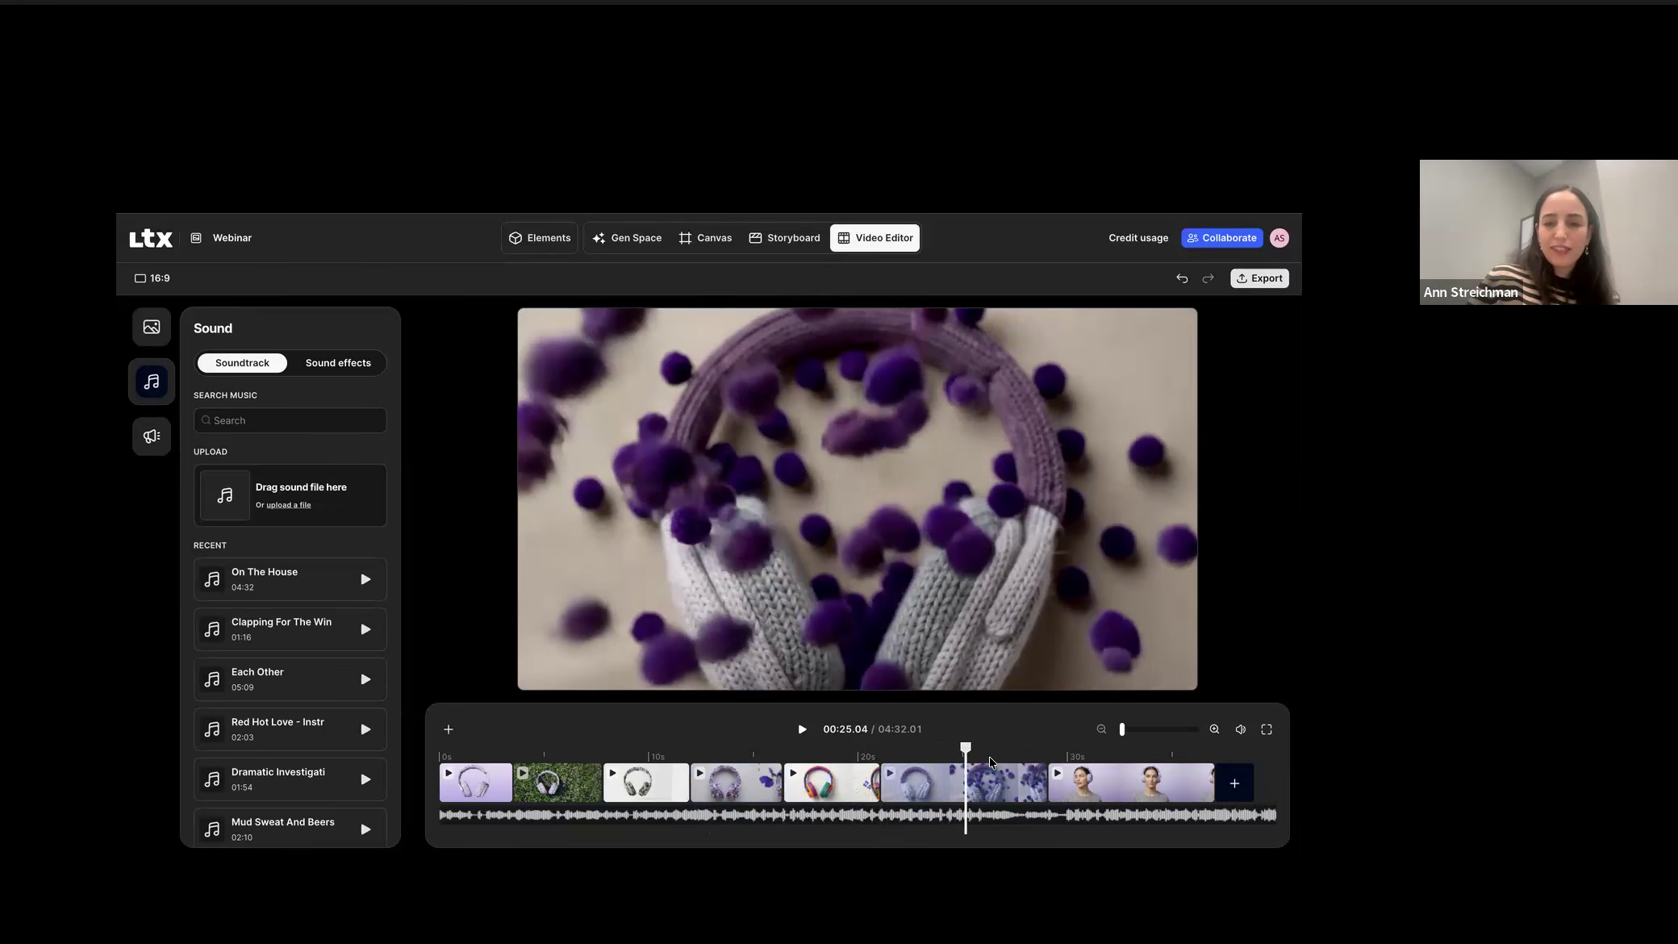
pyautogui.click(998, 781)
pyautogui.press('s')
pyautogui.click(1001, 783)
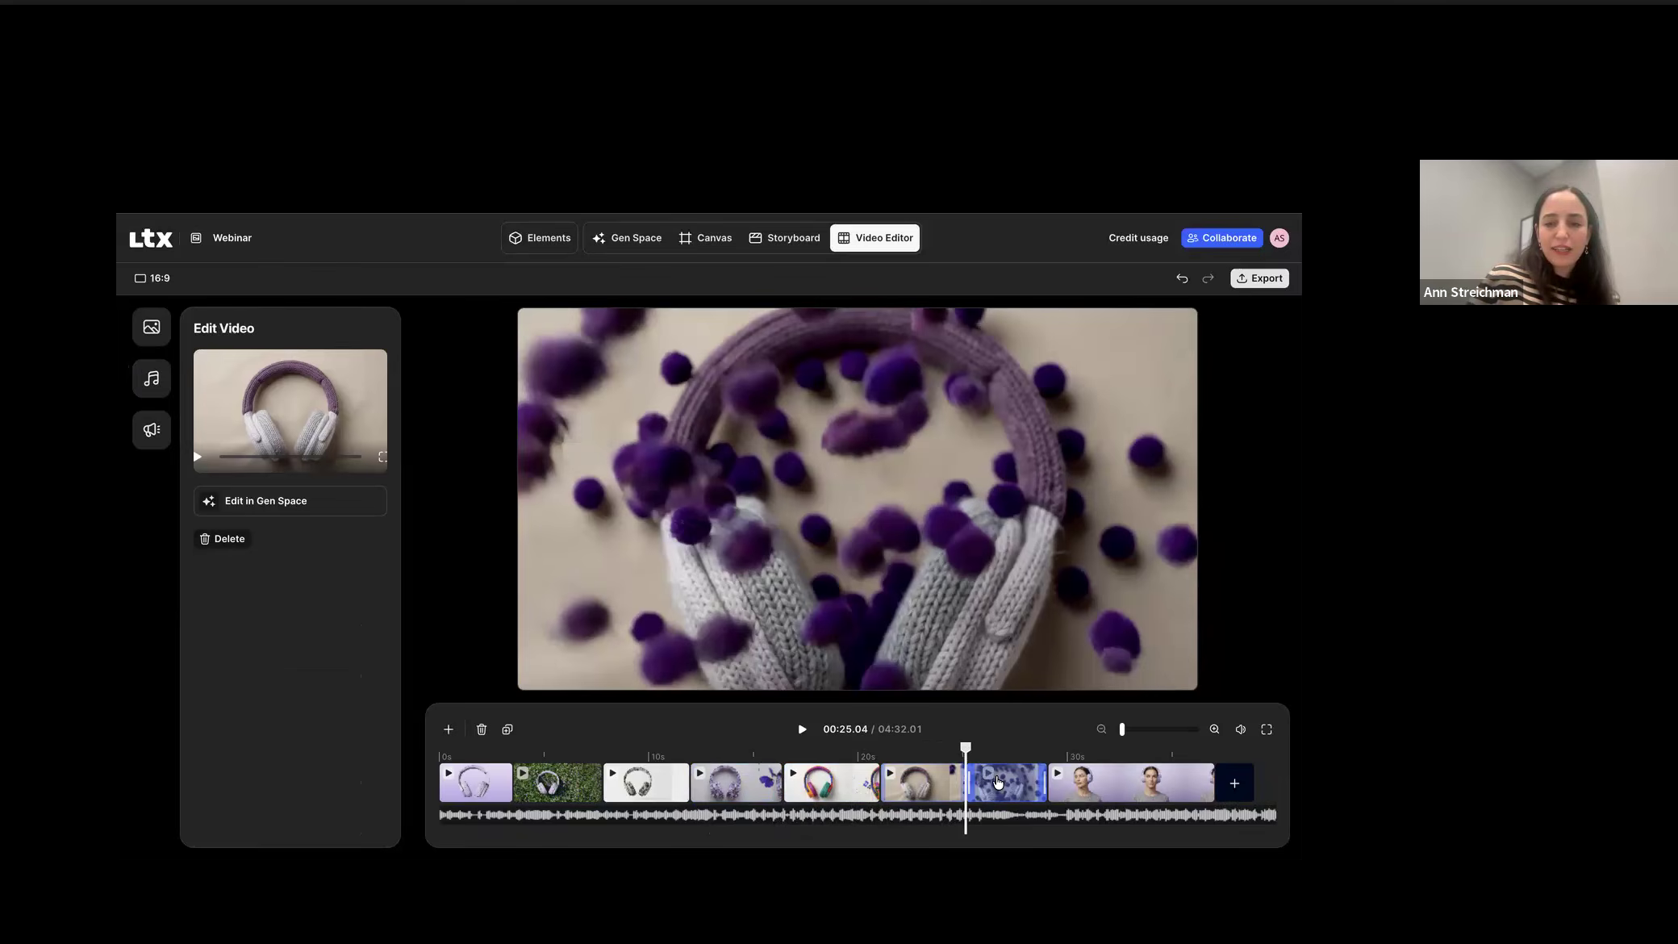
pyautogui.press('Delete')
# Step: Split the clip of the woman wearing headphones at 00:28.18 and delete the part before the cut
pyautogui.moveTo(1081, 785); pyautogui.dragTo(1043, 754)
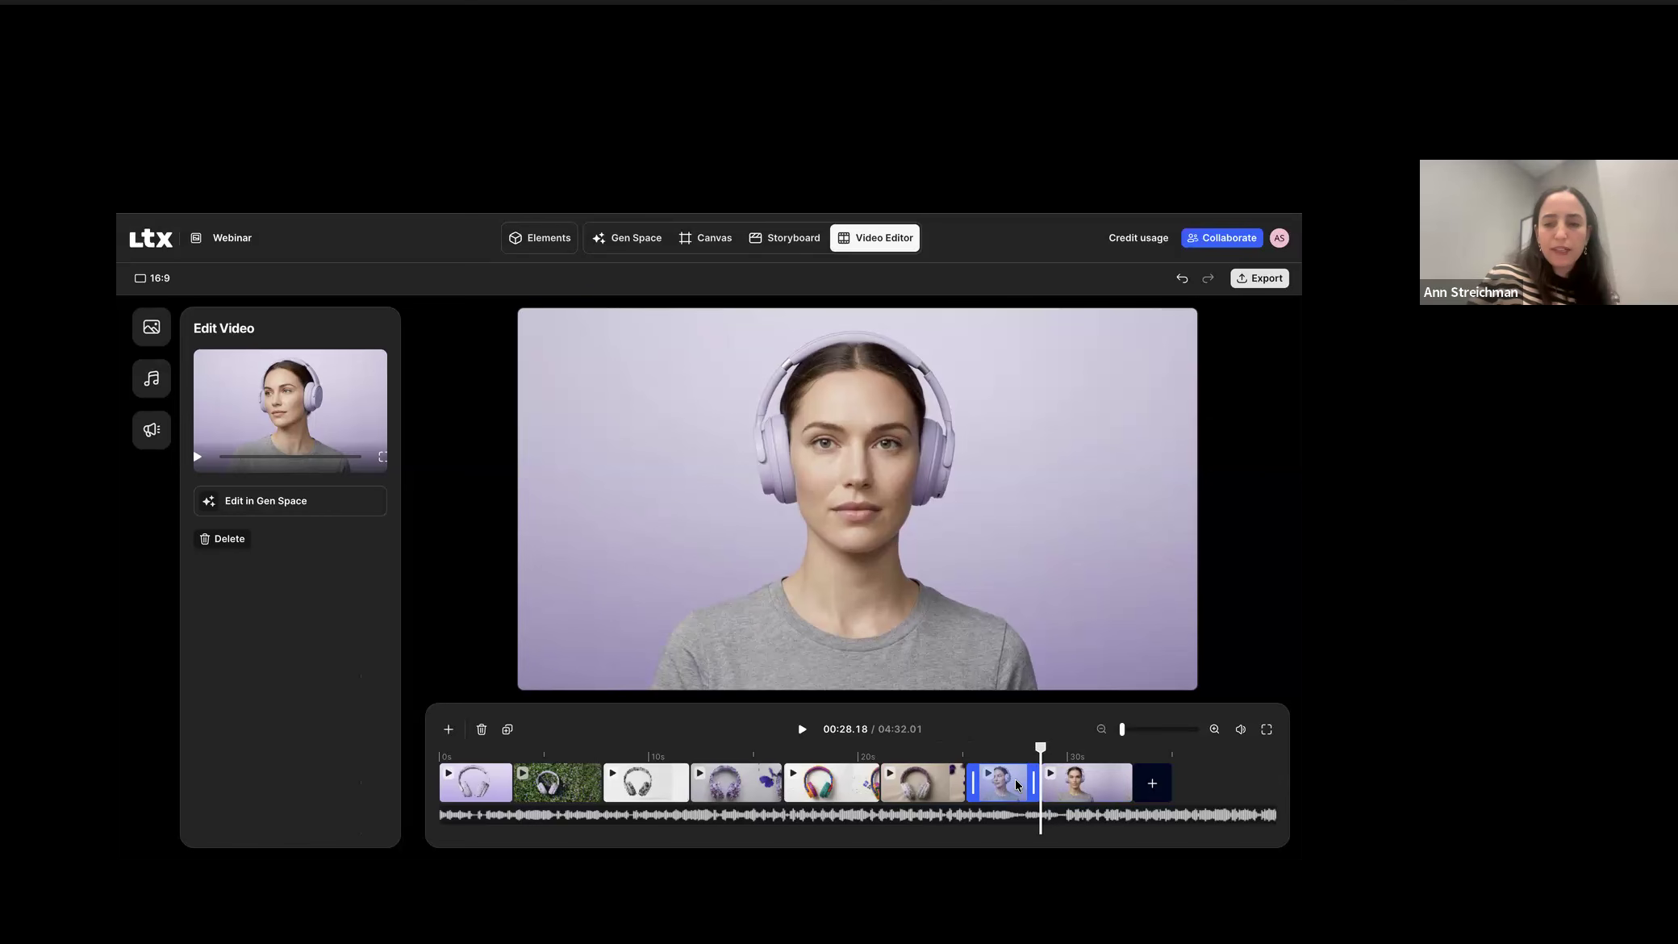
pyautogui.press('Delete')
# Step: Play the assembled cut from the start through the final clip, with the voiceover settings open
pyautogui.moveTo(1042, 750); pyautogui.dragTo(377, 782)
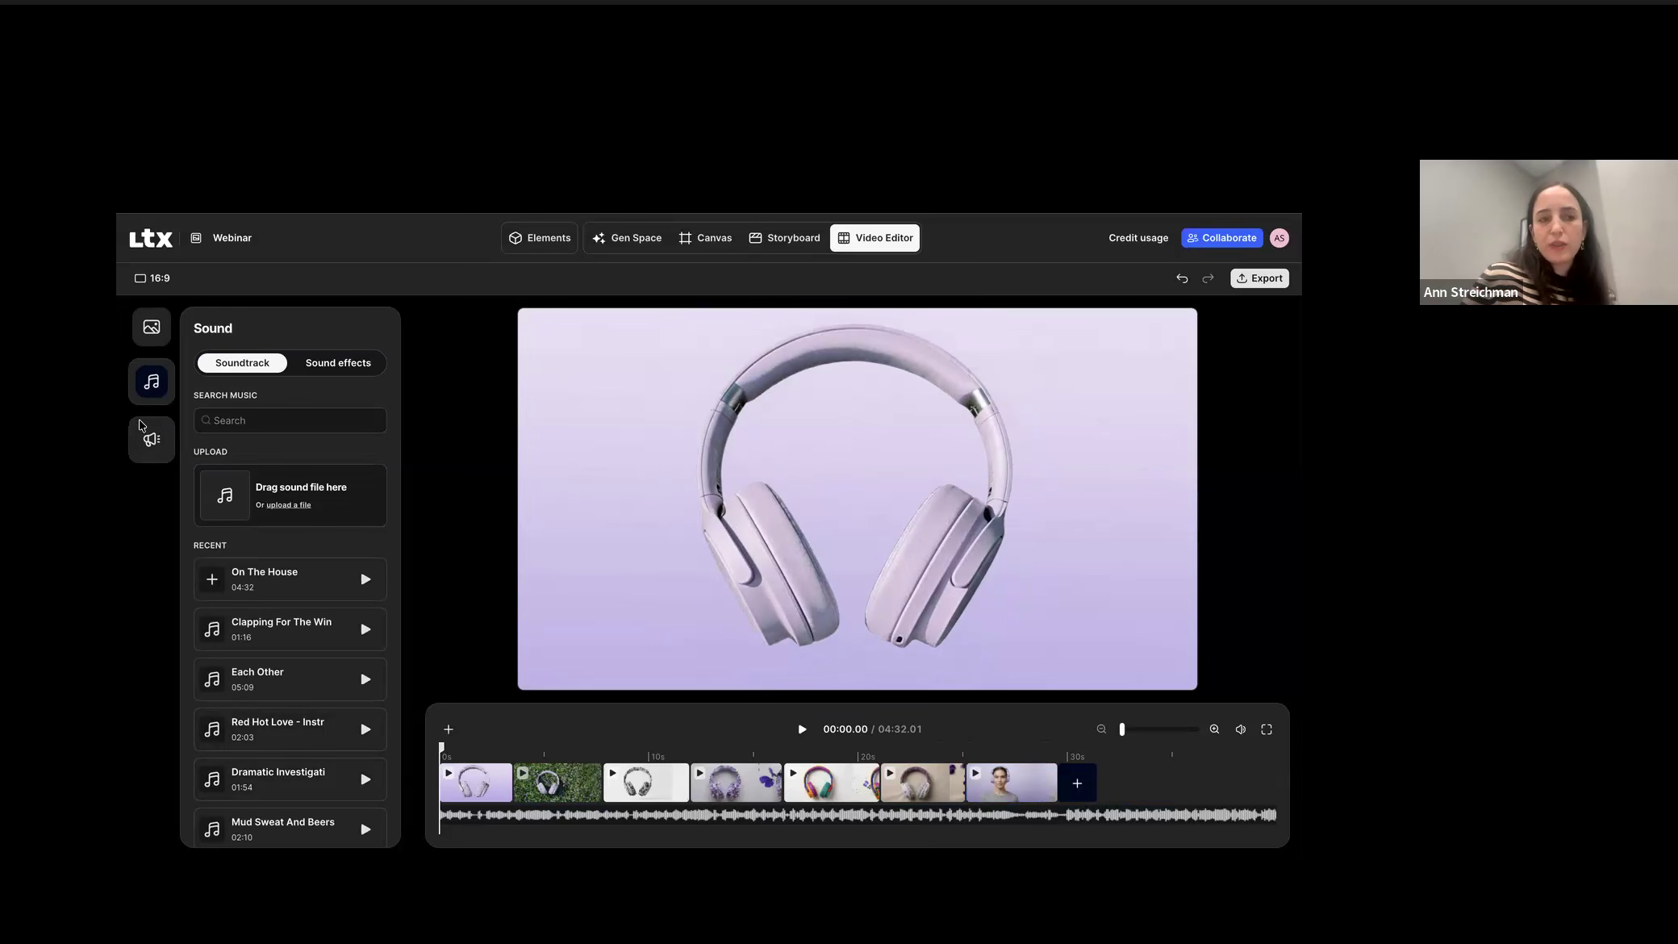
pyautogui.click(148, 442)
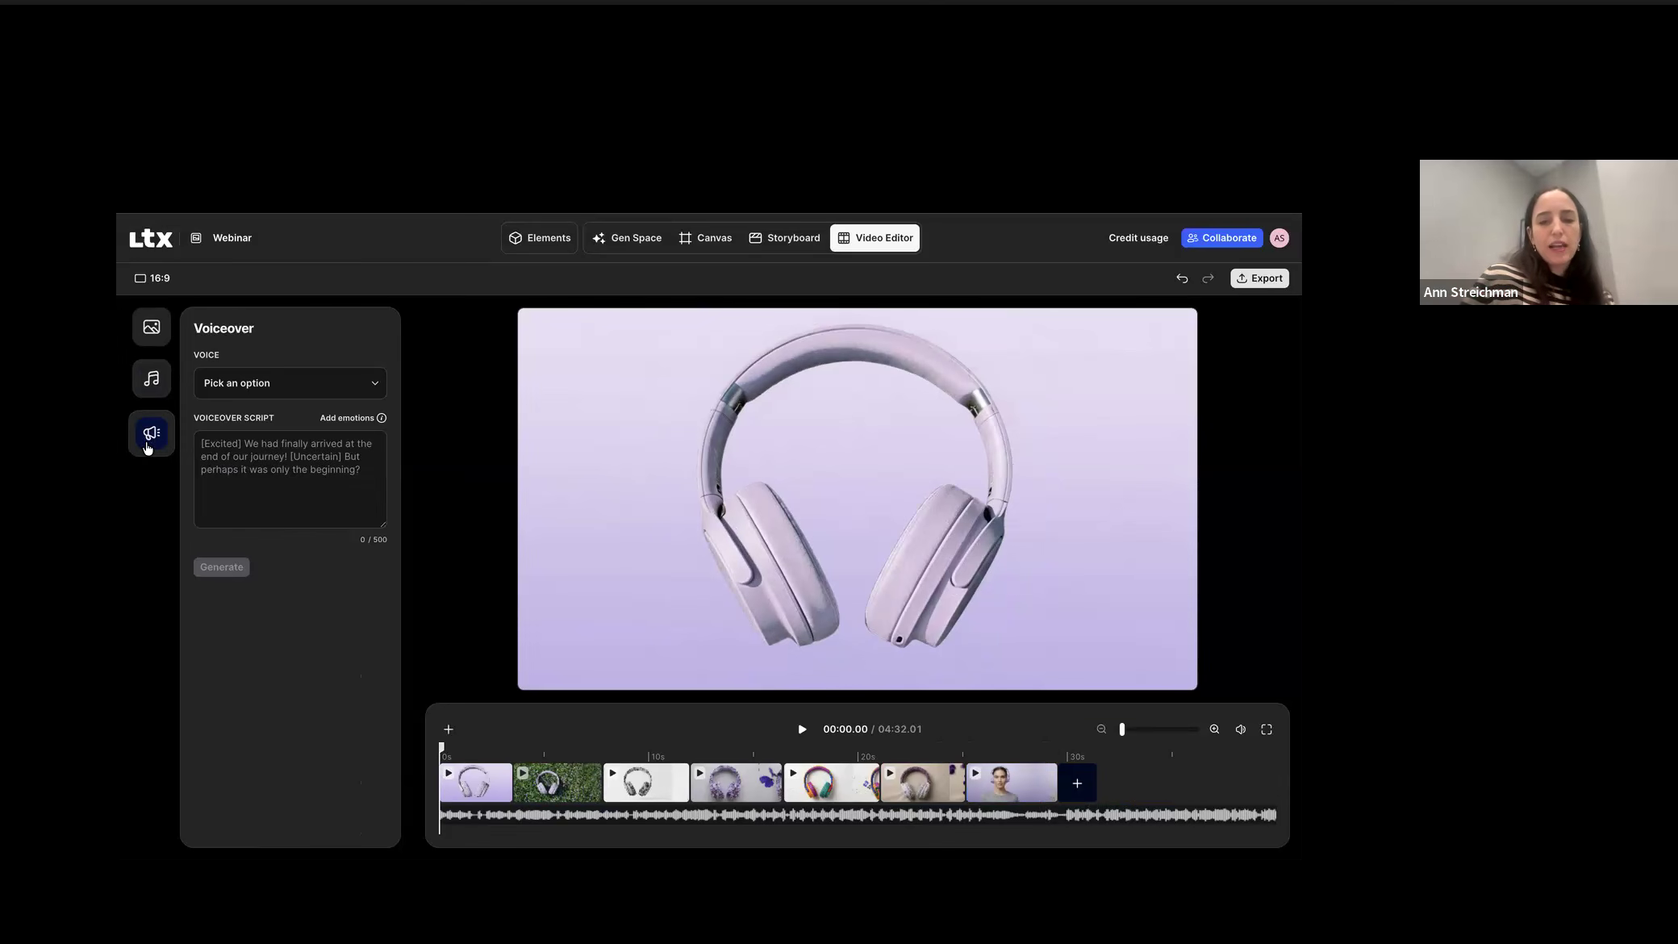
pyautogui.press('space')
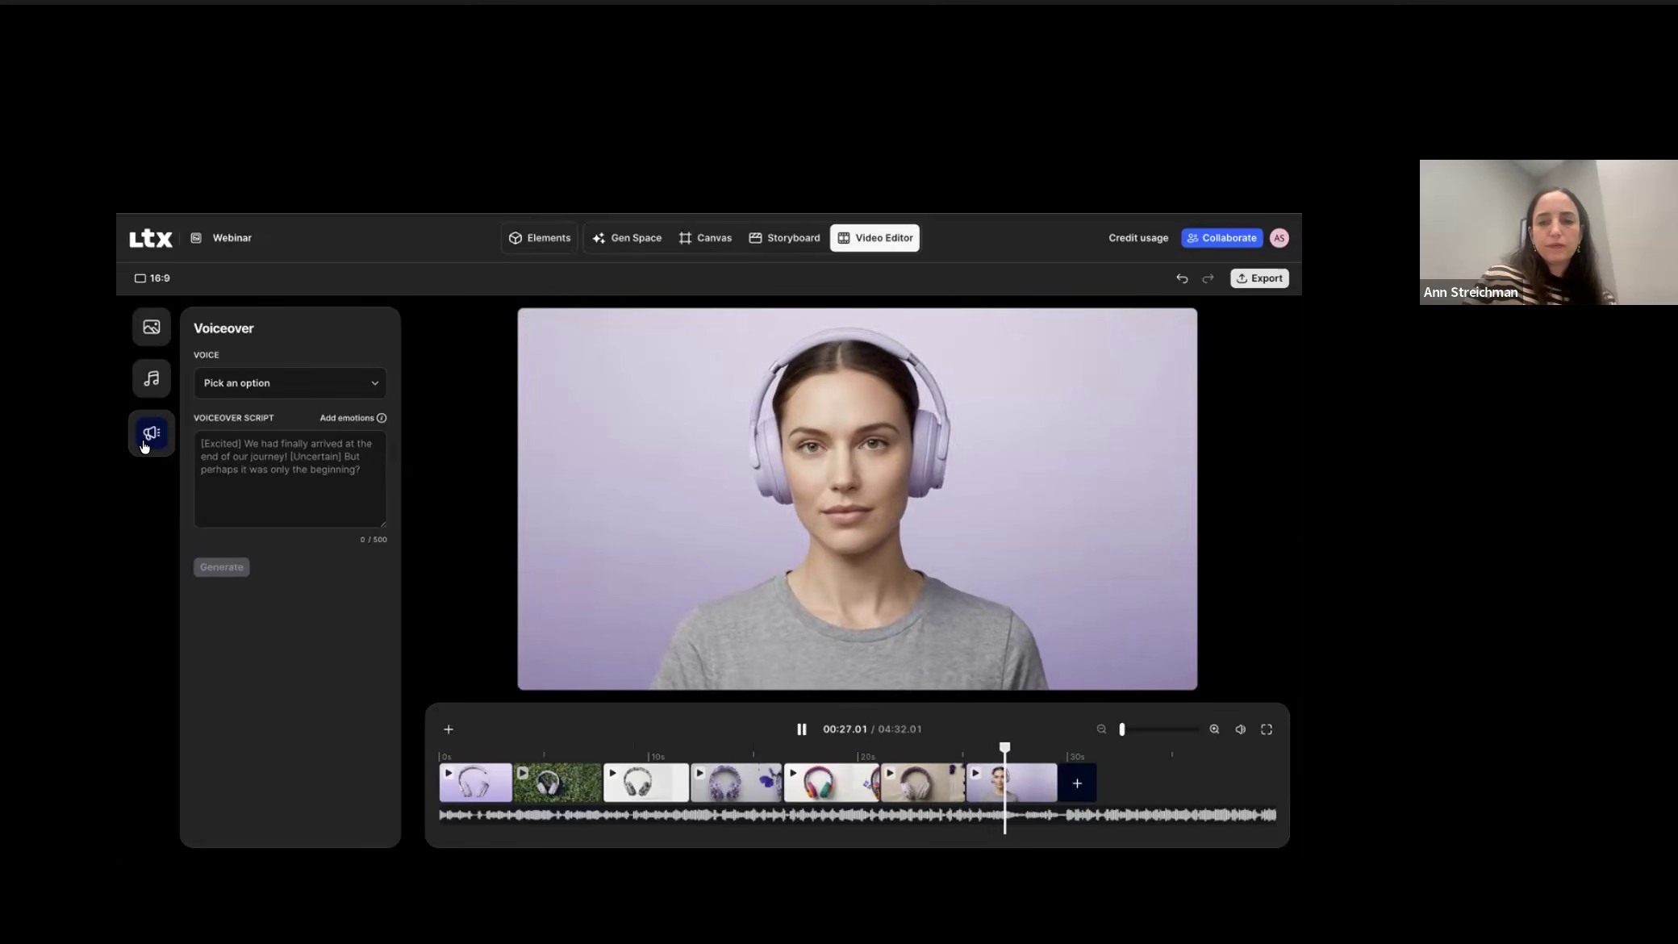
pyautogui.press('space')
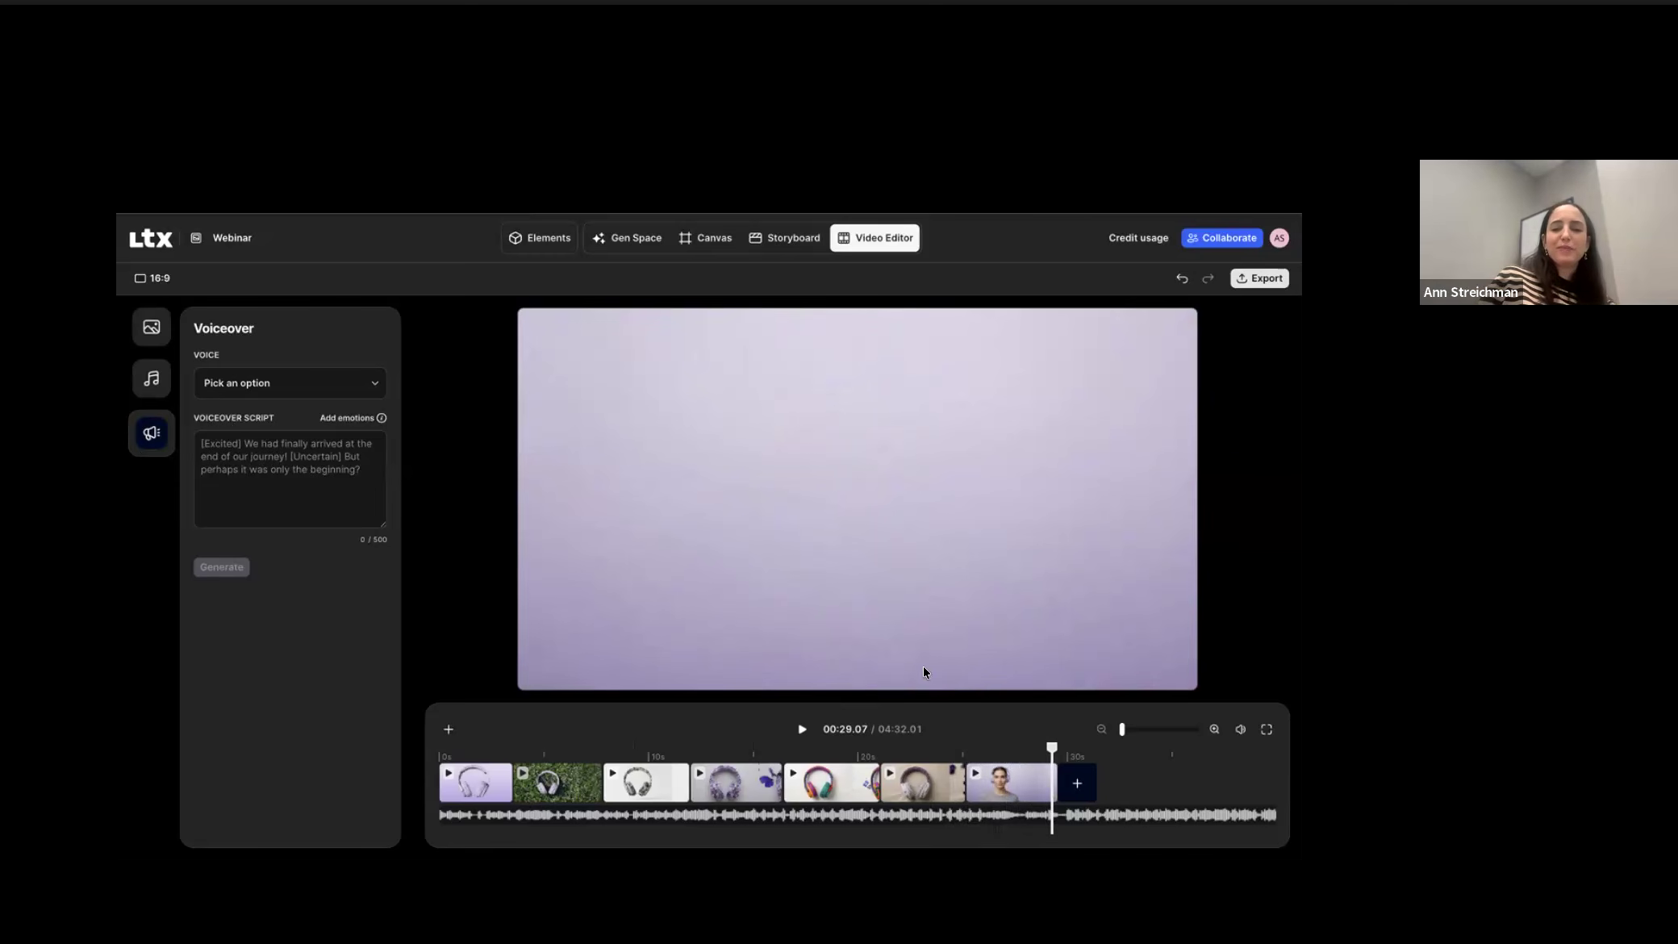
# Step: Move the playhead to 00:23.03, preview the preset voice Algenib, and choose it for the voiceover
pyautogui.moveTo(1052, 748); pyautogui.dragTo(921, 748)
pyautogui.click(920, 748)
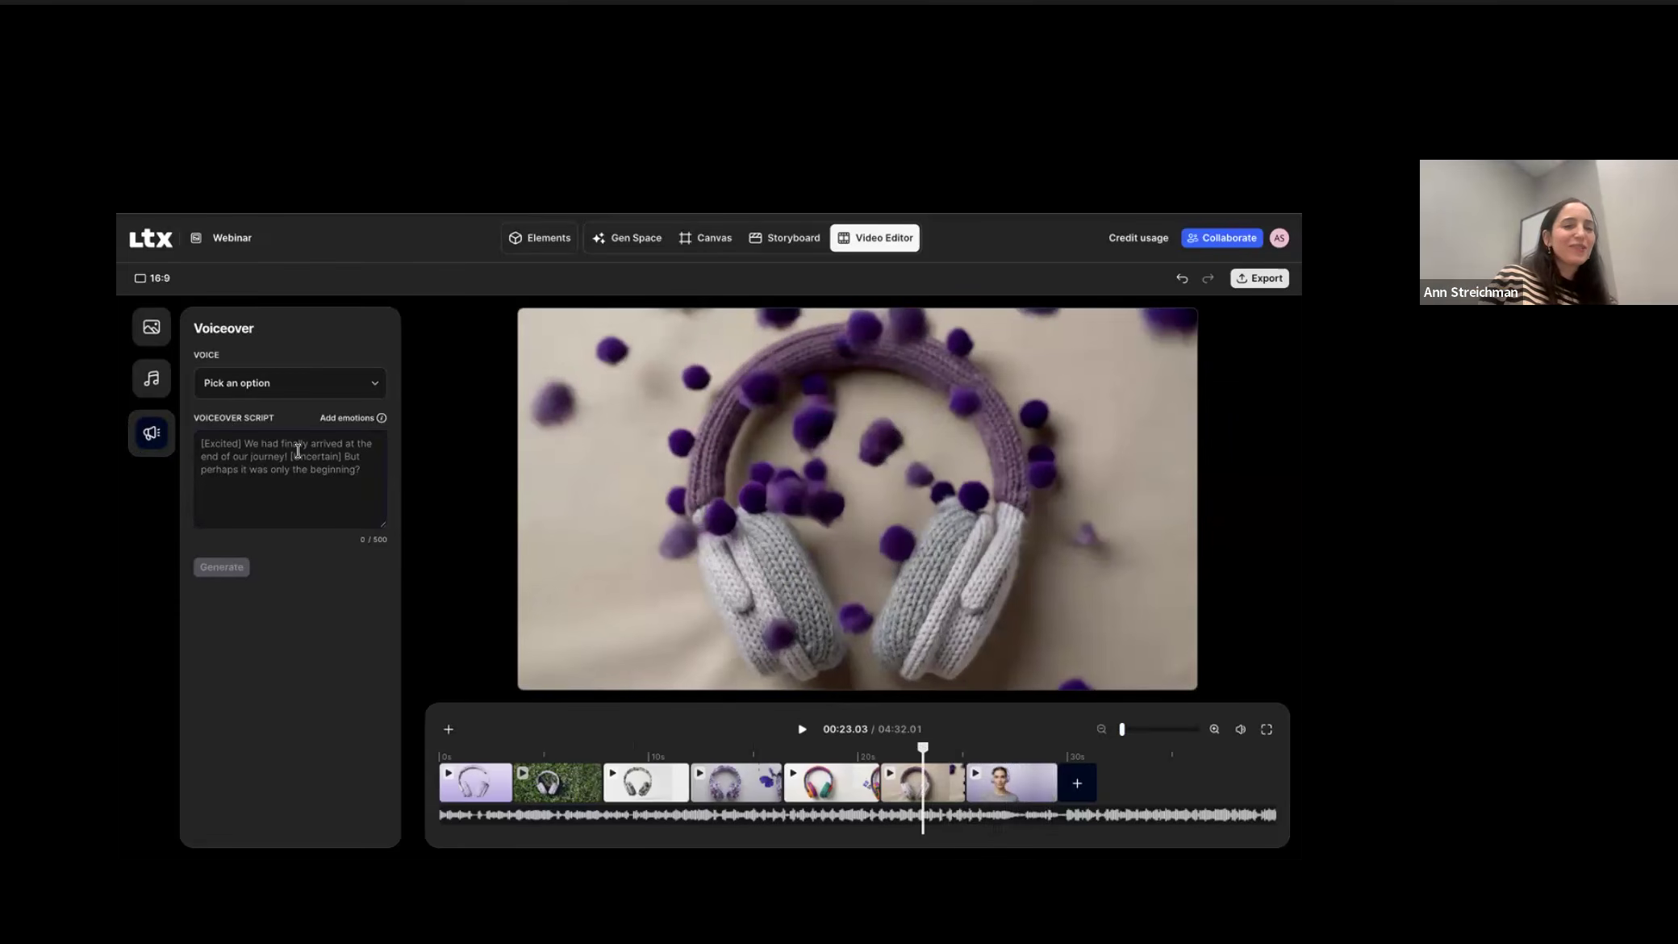
pyautogui.click(276, 385)
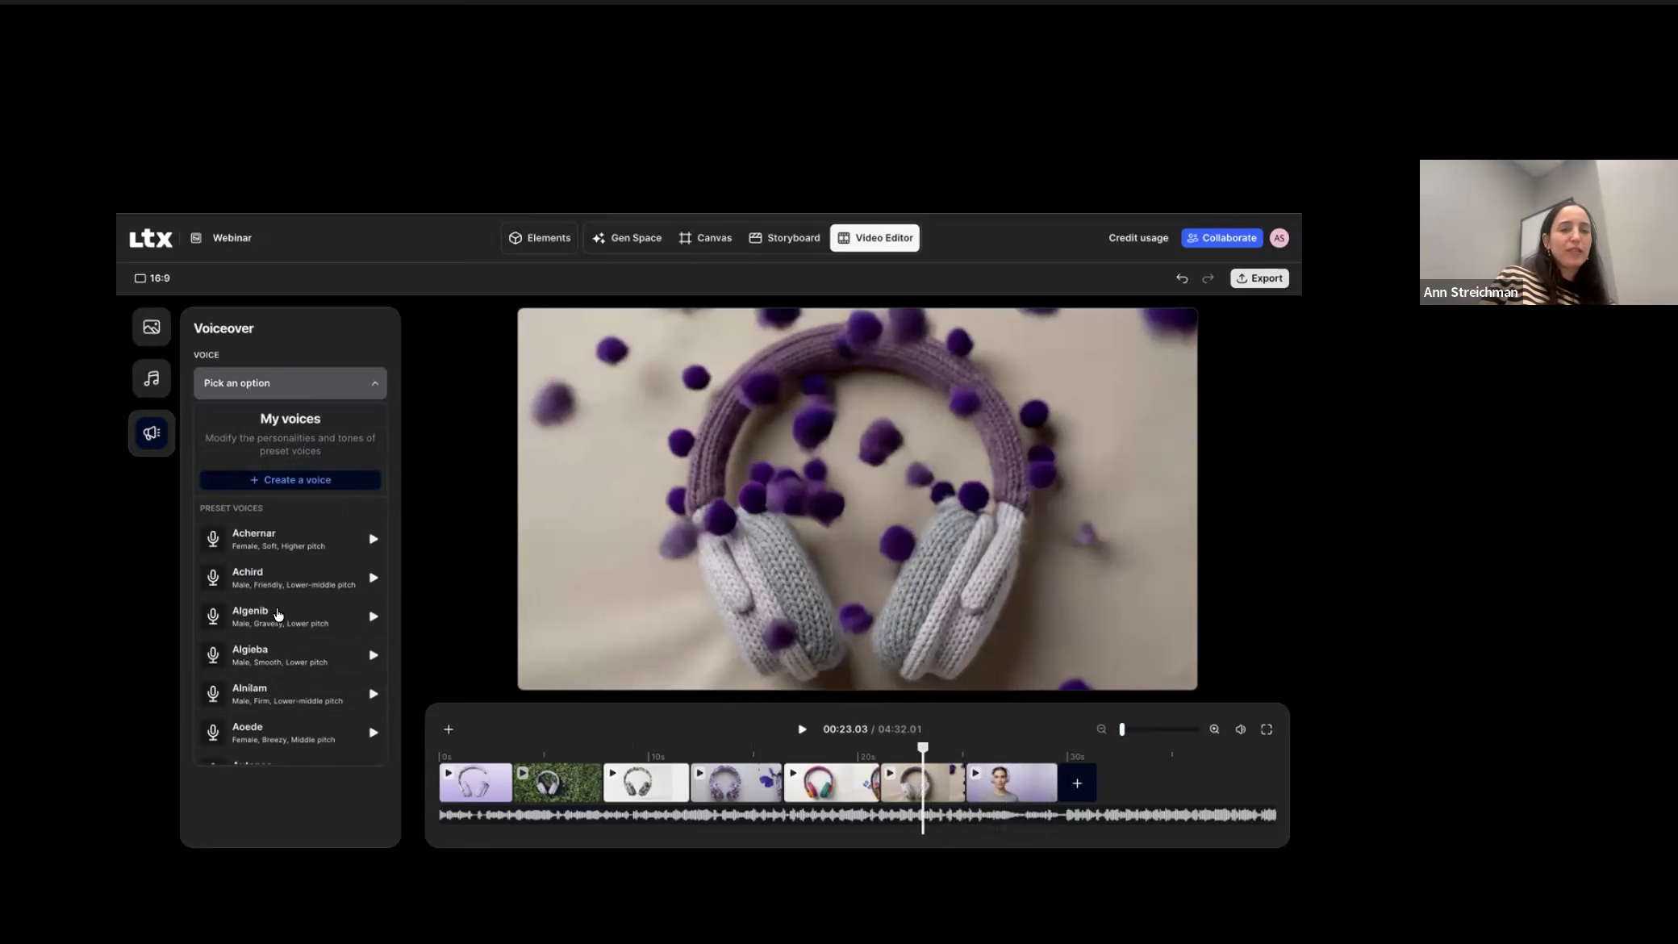
pyautogui.scroll(-8, 274, 621)
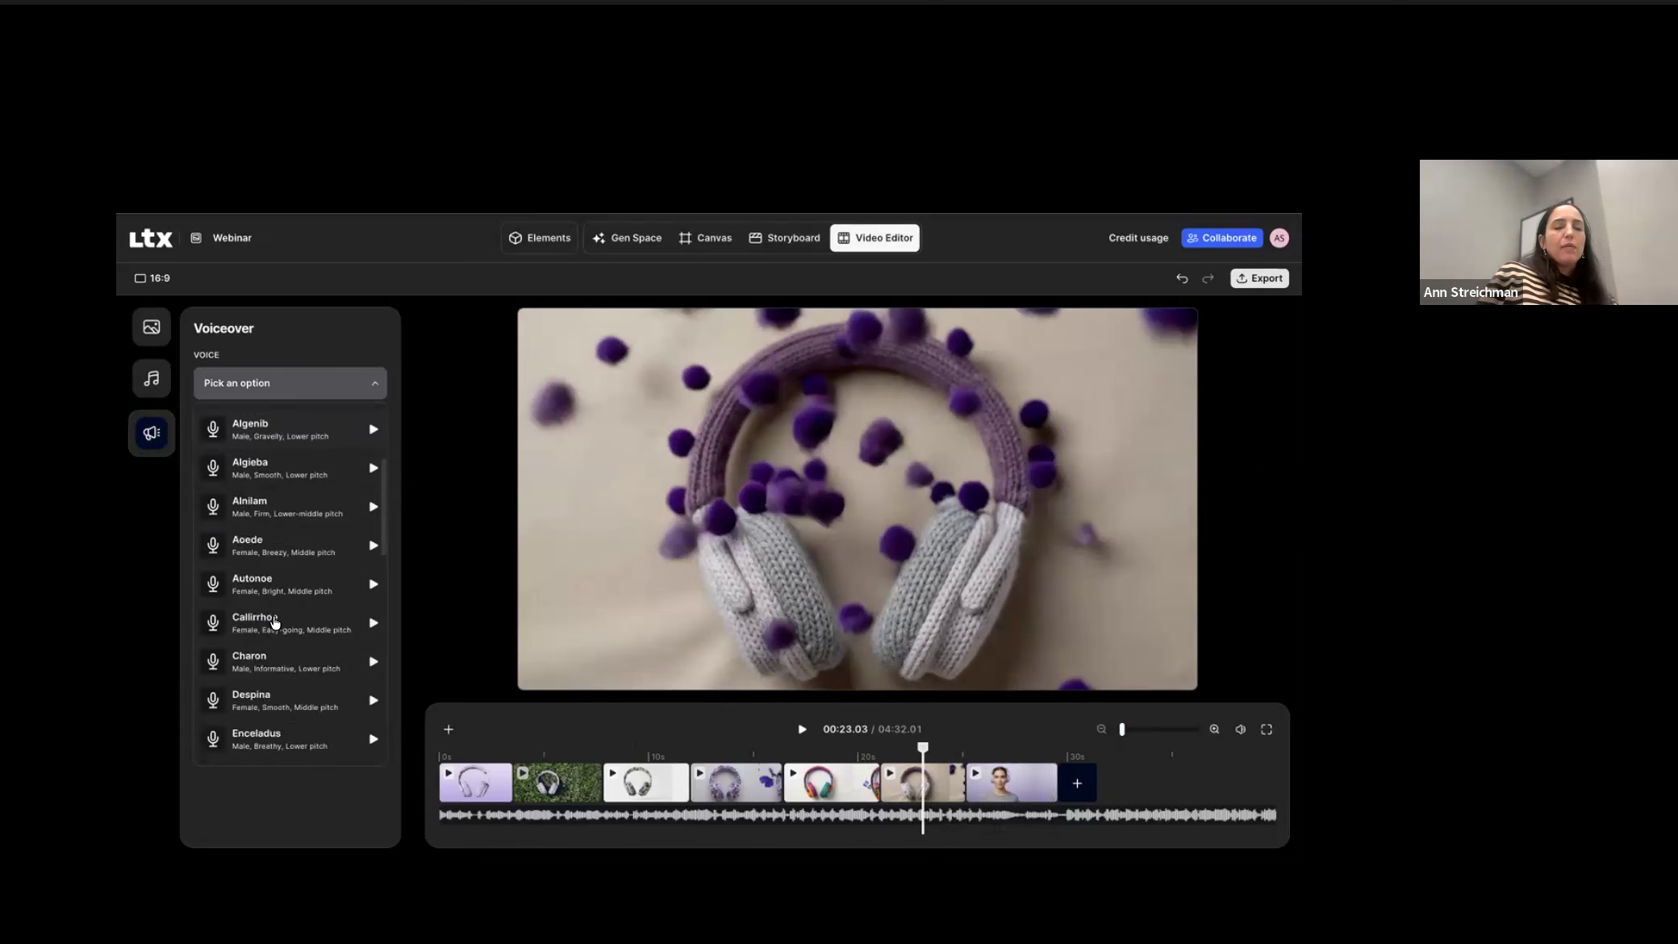
pyautogui.scroll(8, 271, 601)
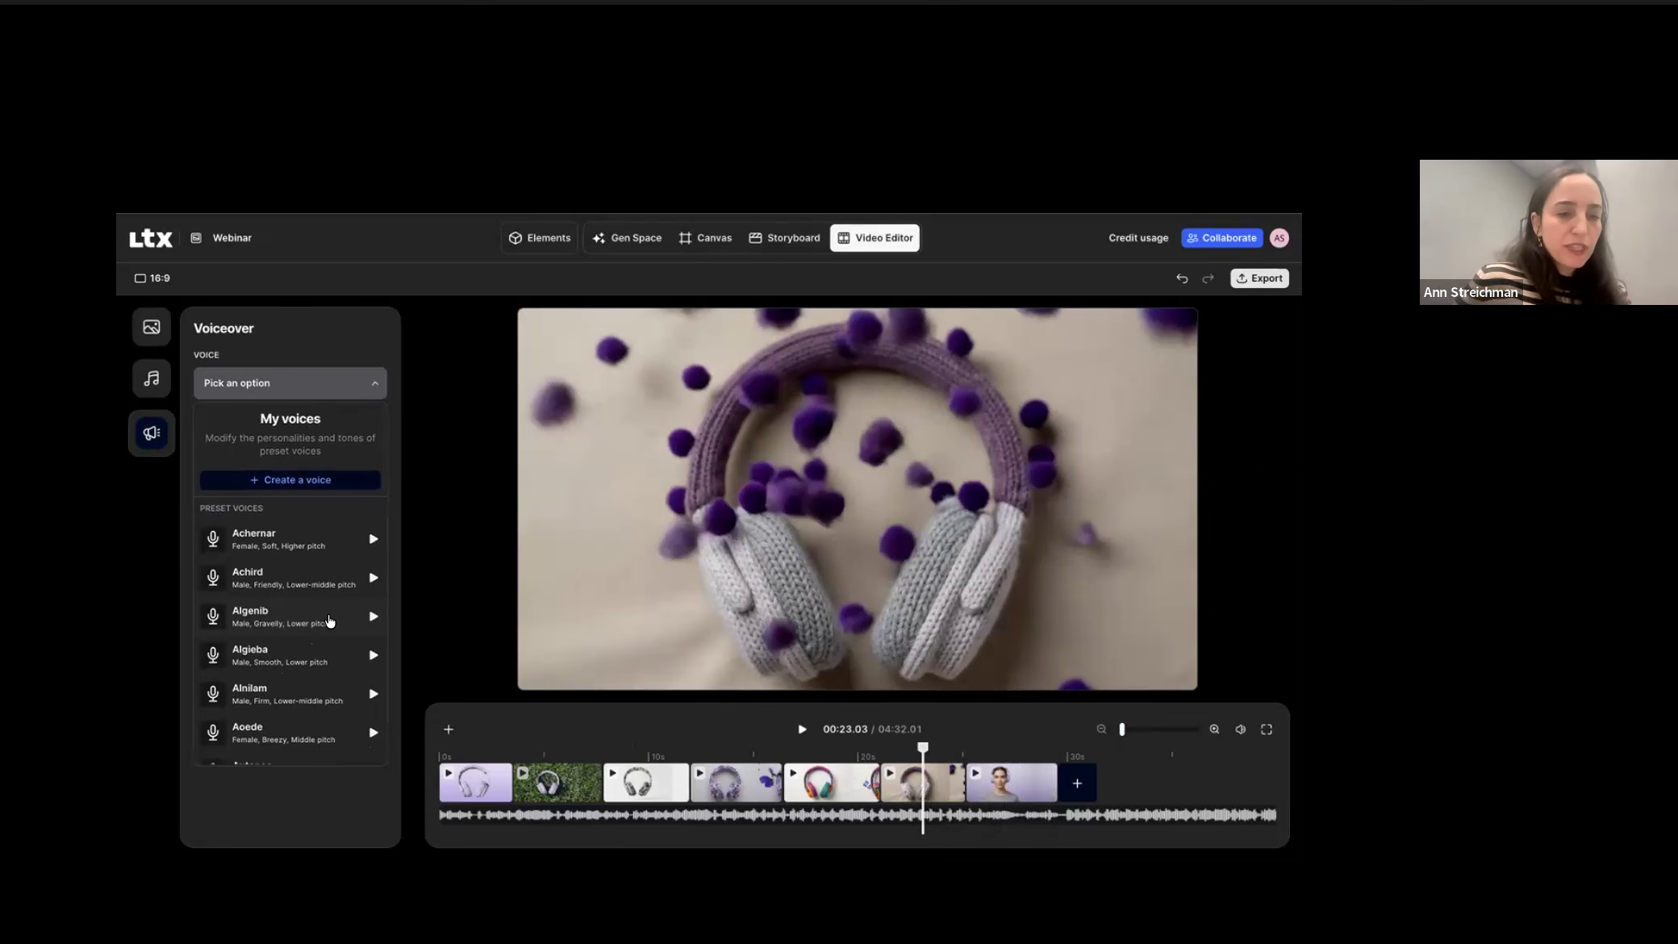
pyautogui.click(373, 619)
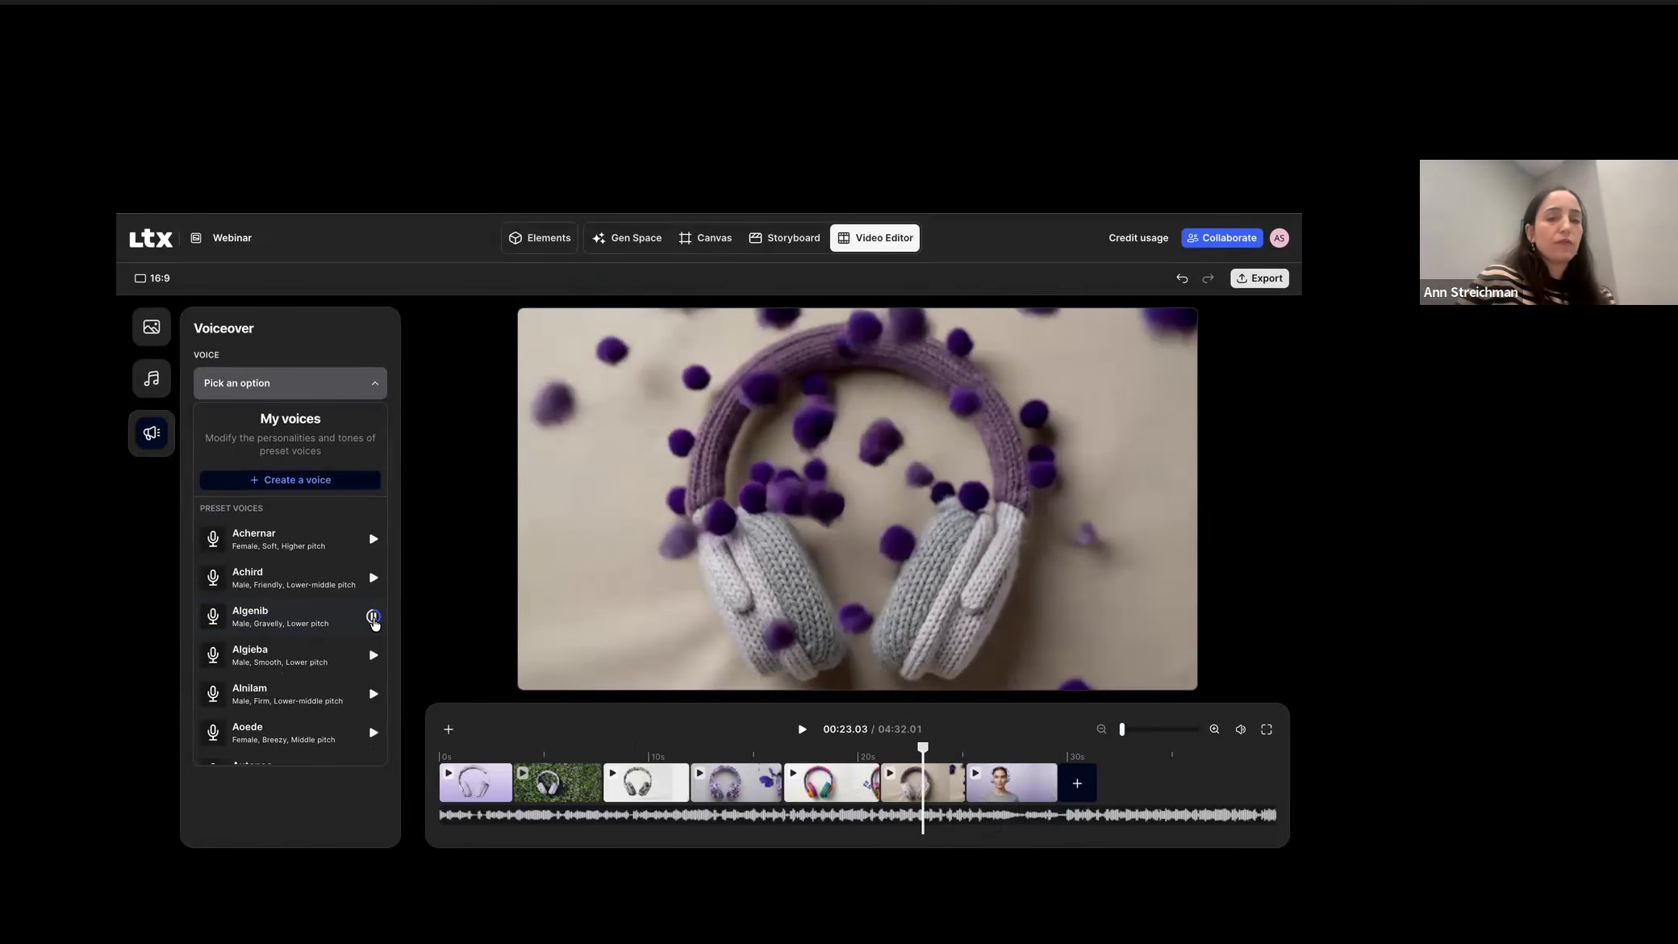
pyautogui.click(334, 626)
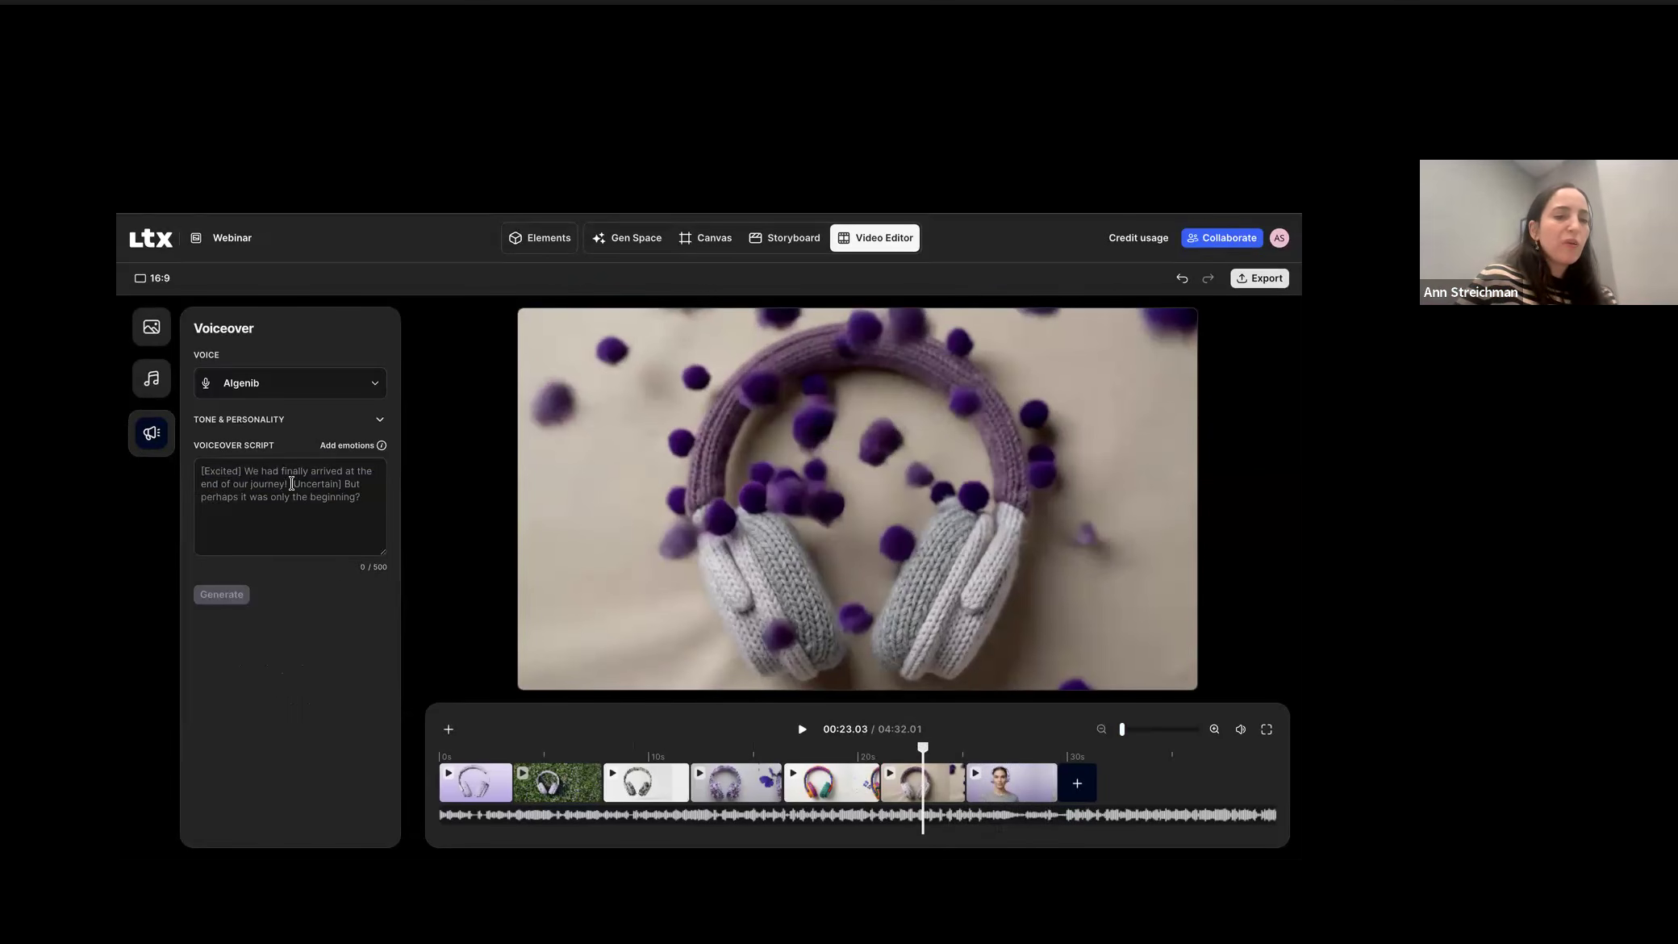
# Step: Set the tone to "casual, friendly, professional" and generate the voiceover script "Whatever your style of music is... you are always in style, with LTX"
pyautogui.click(379, 426)
pyautogui.click(243, 469)
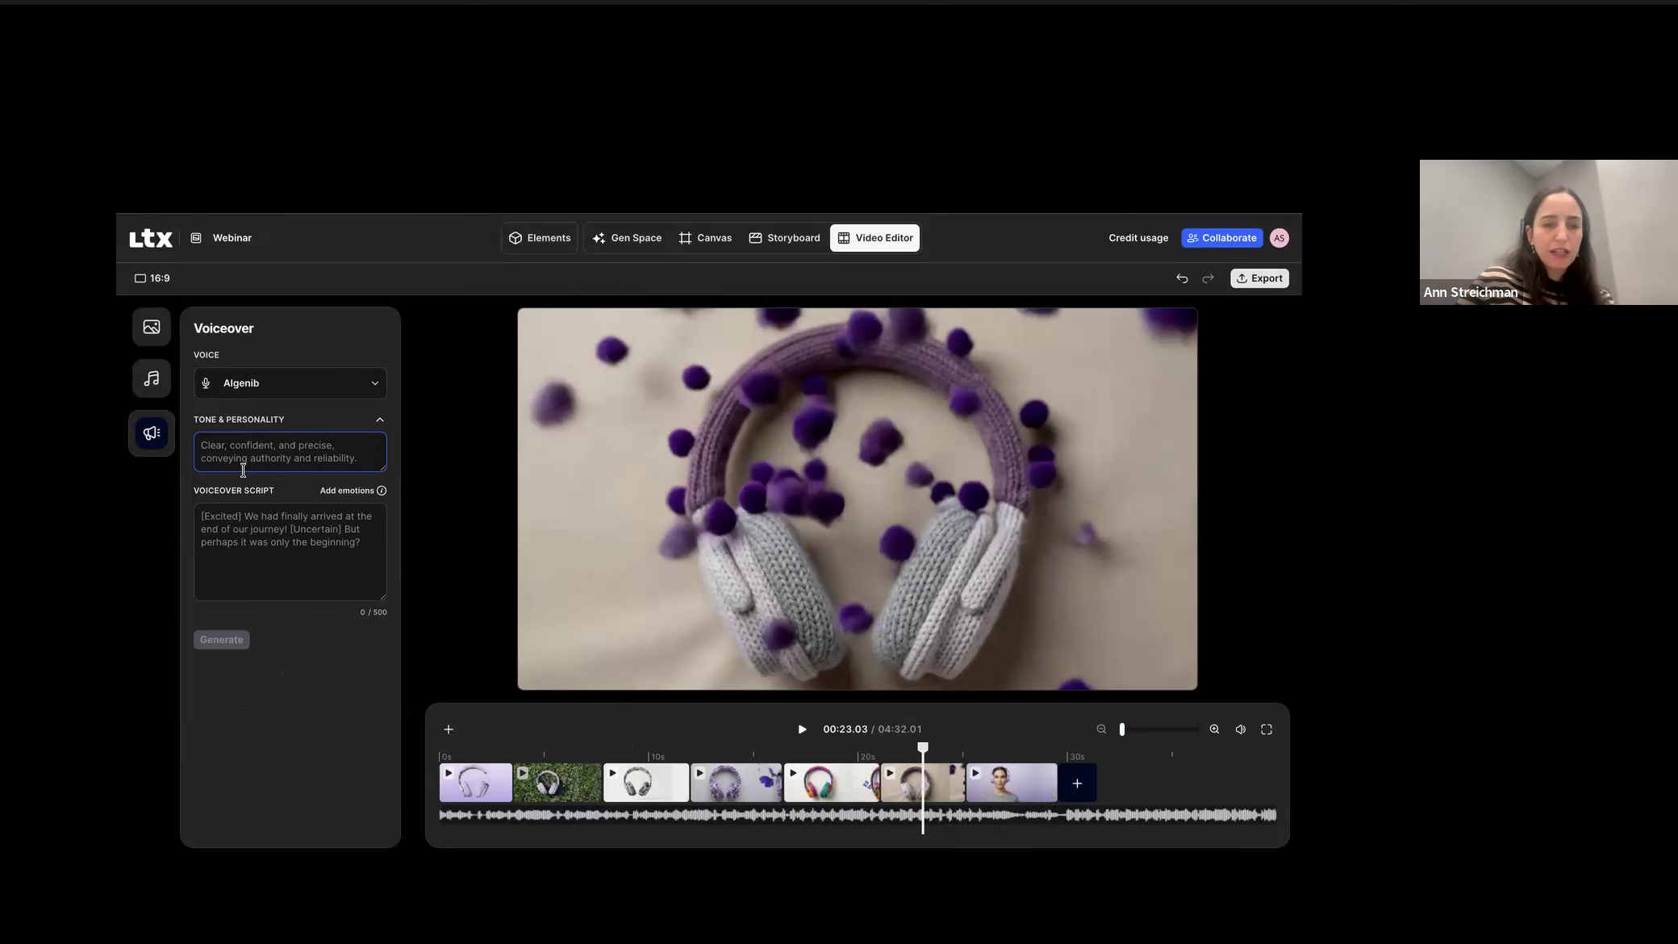
pyautogui.write('casual, friendly, professional')
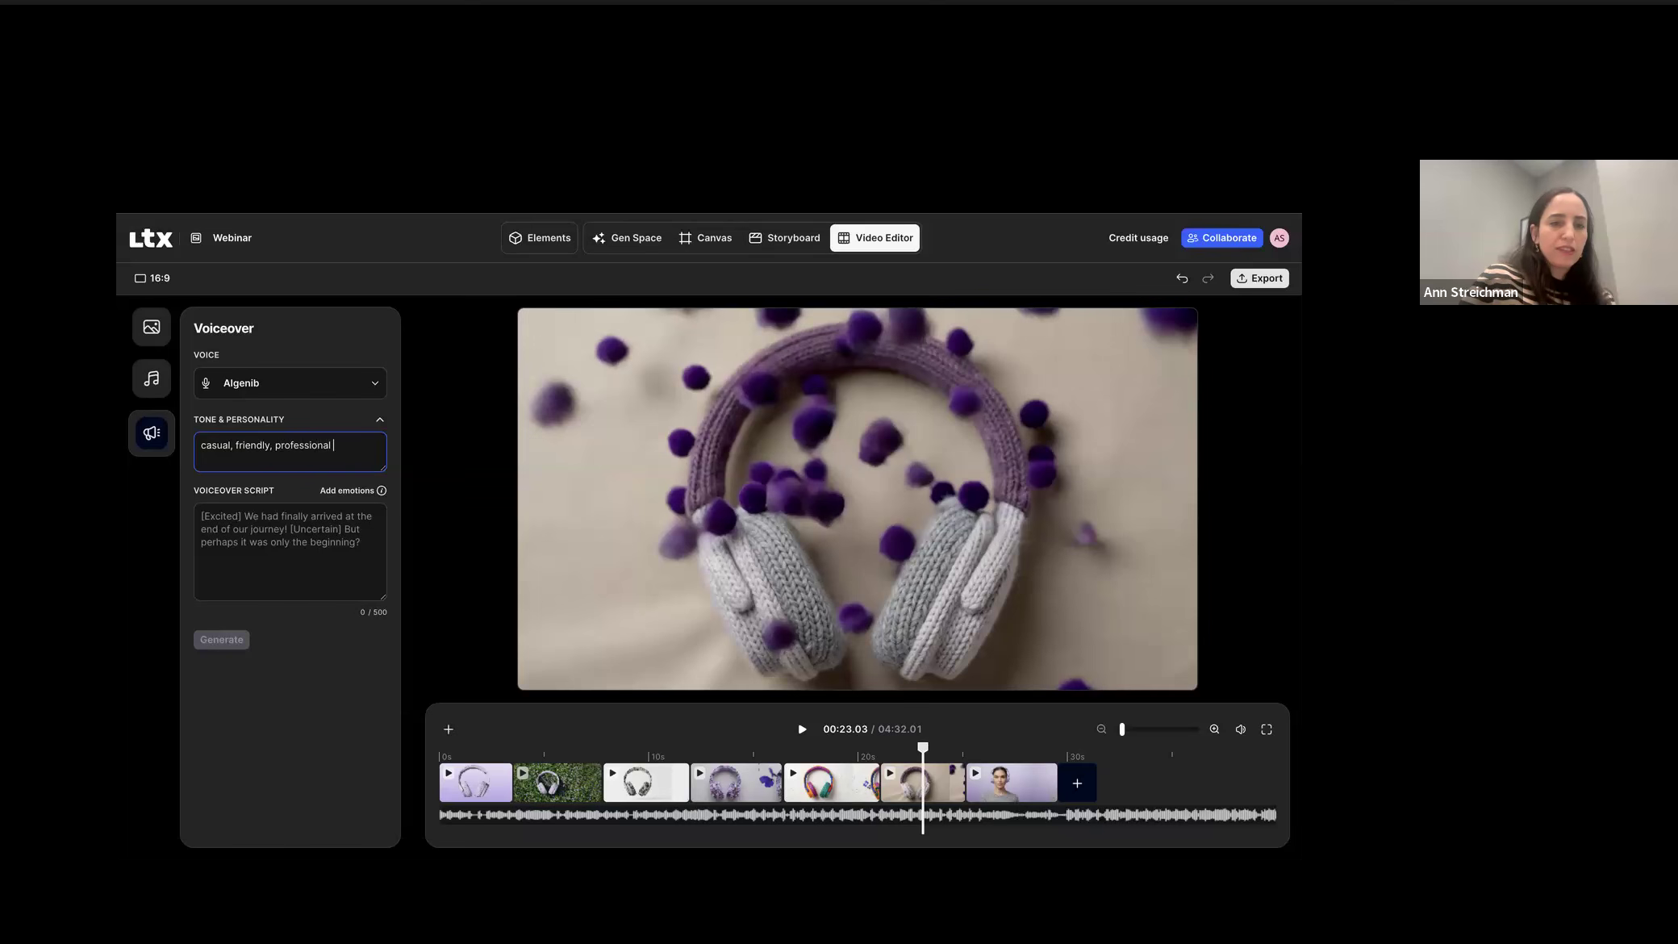
pyautogui.click(285, 548)
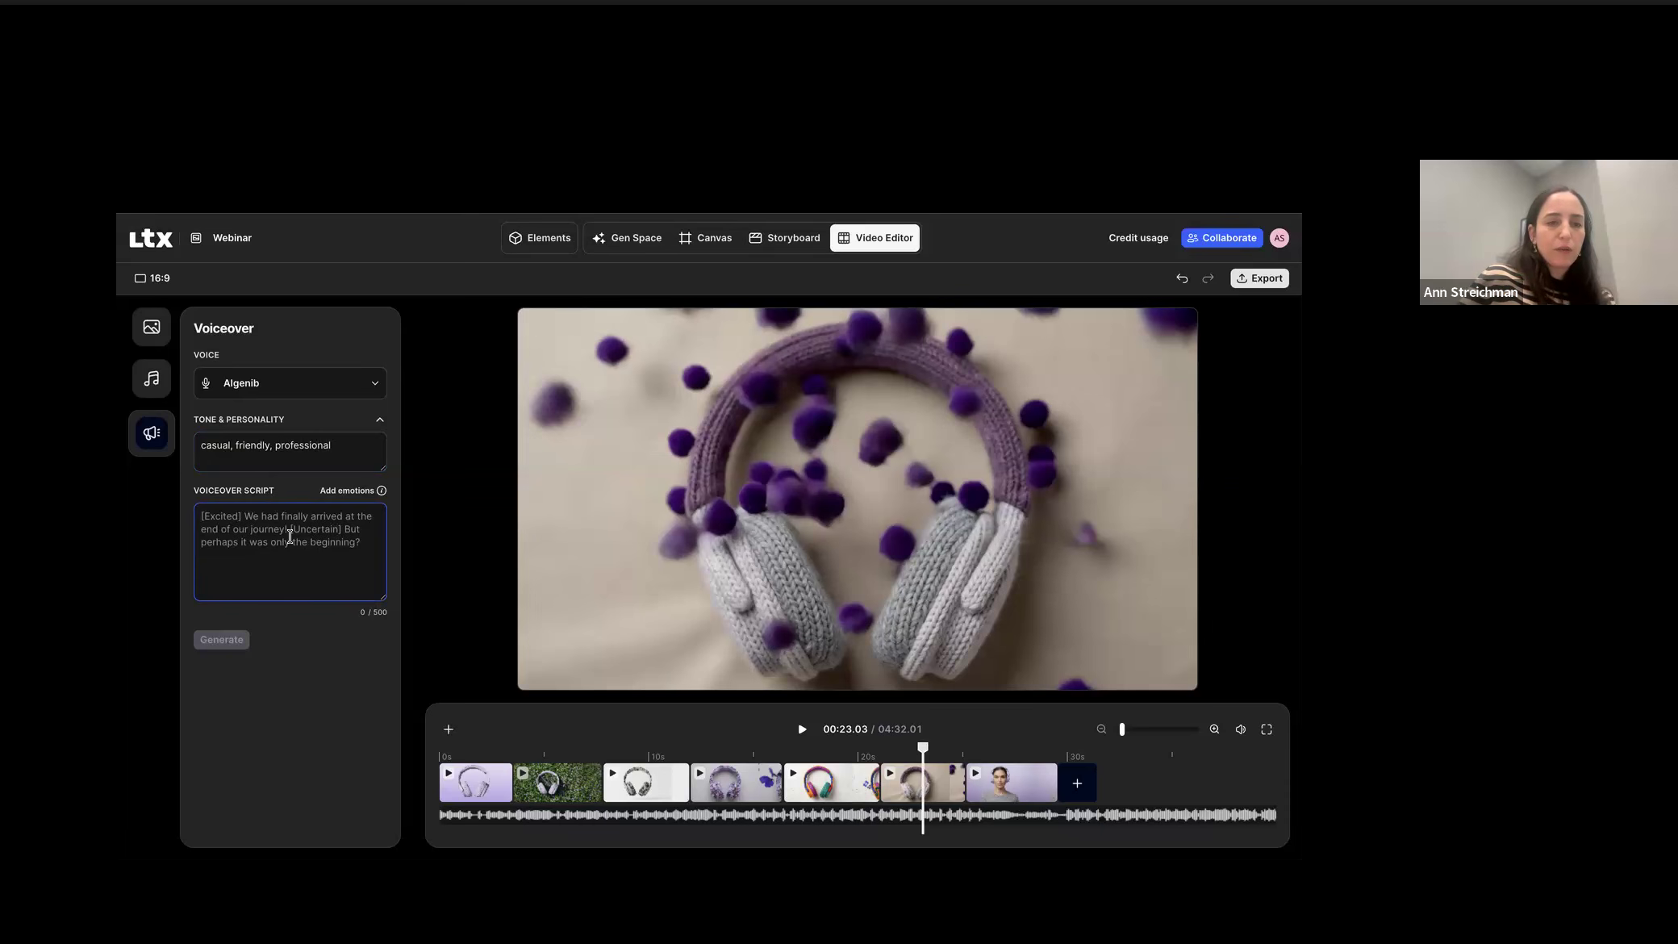
pyautogui.write('Whatever your style of music is... you are always in style, with LTX')
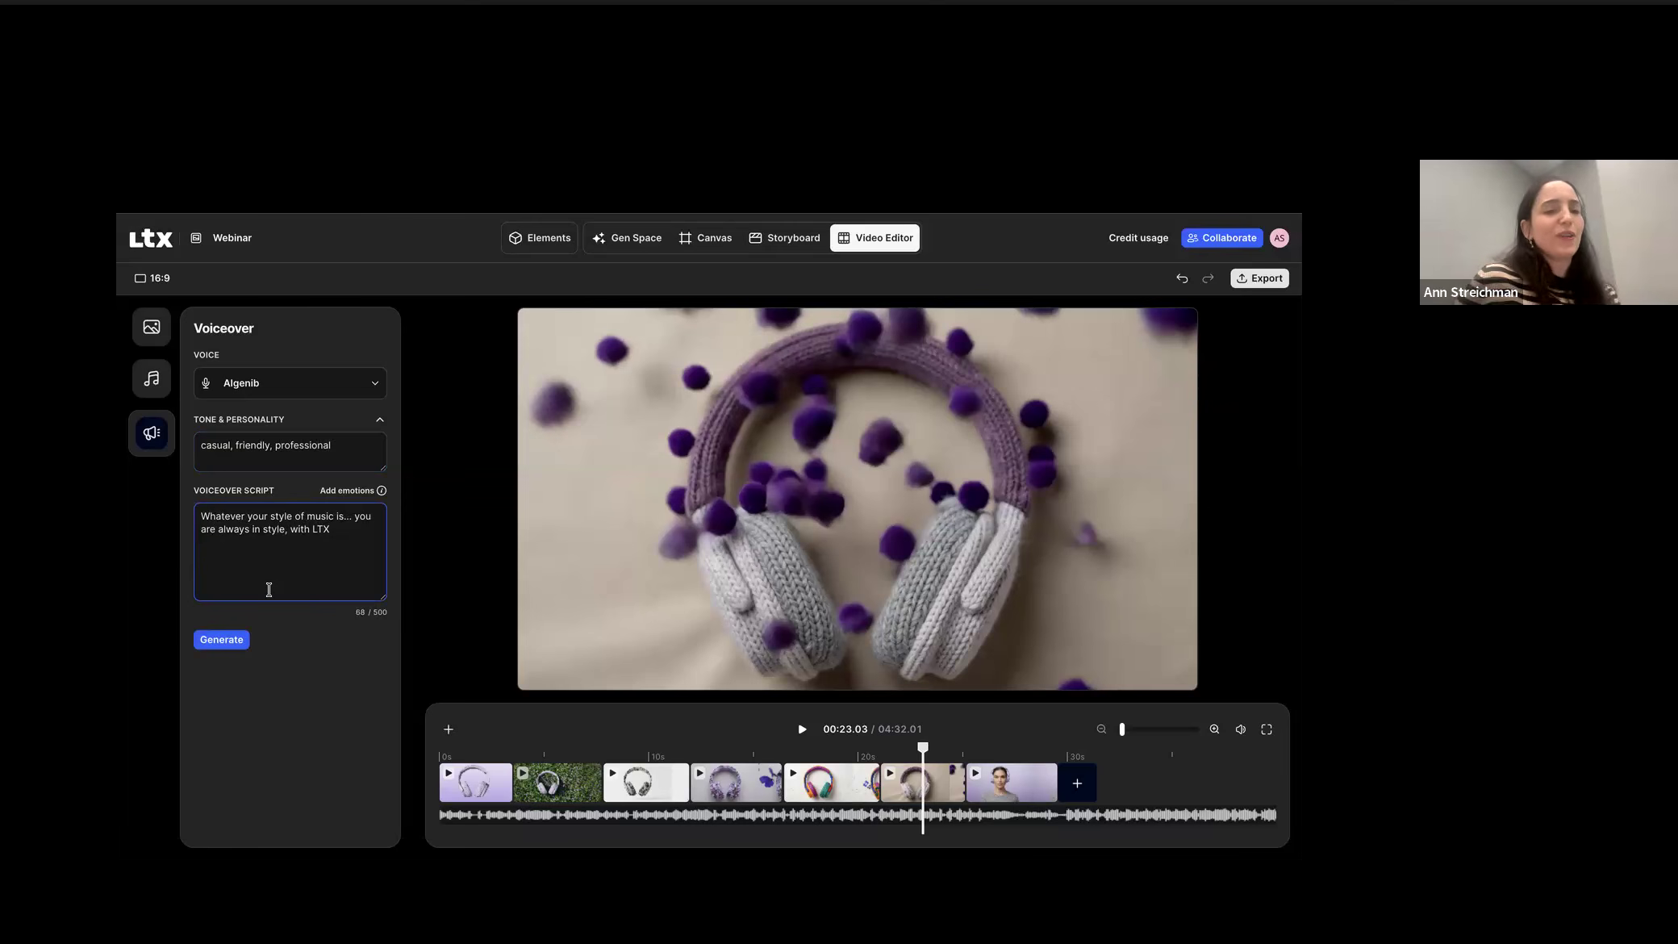
pyautogui.click(236, 645)
# Step: Add the emotion tag "[whisper]" at the start of the voiceover script and generate a second take
pyautogui.click(203, 517)
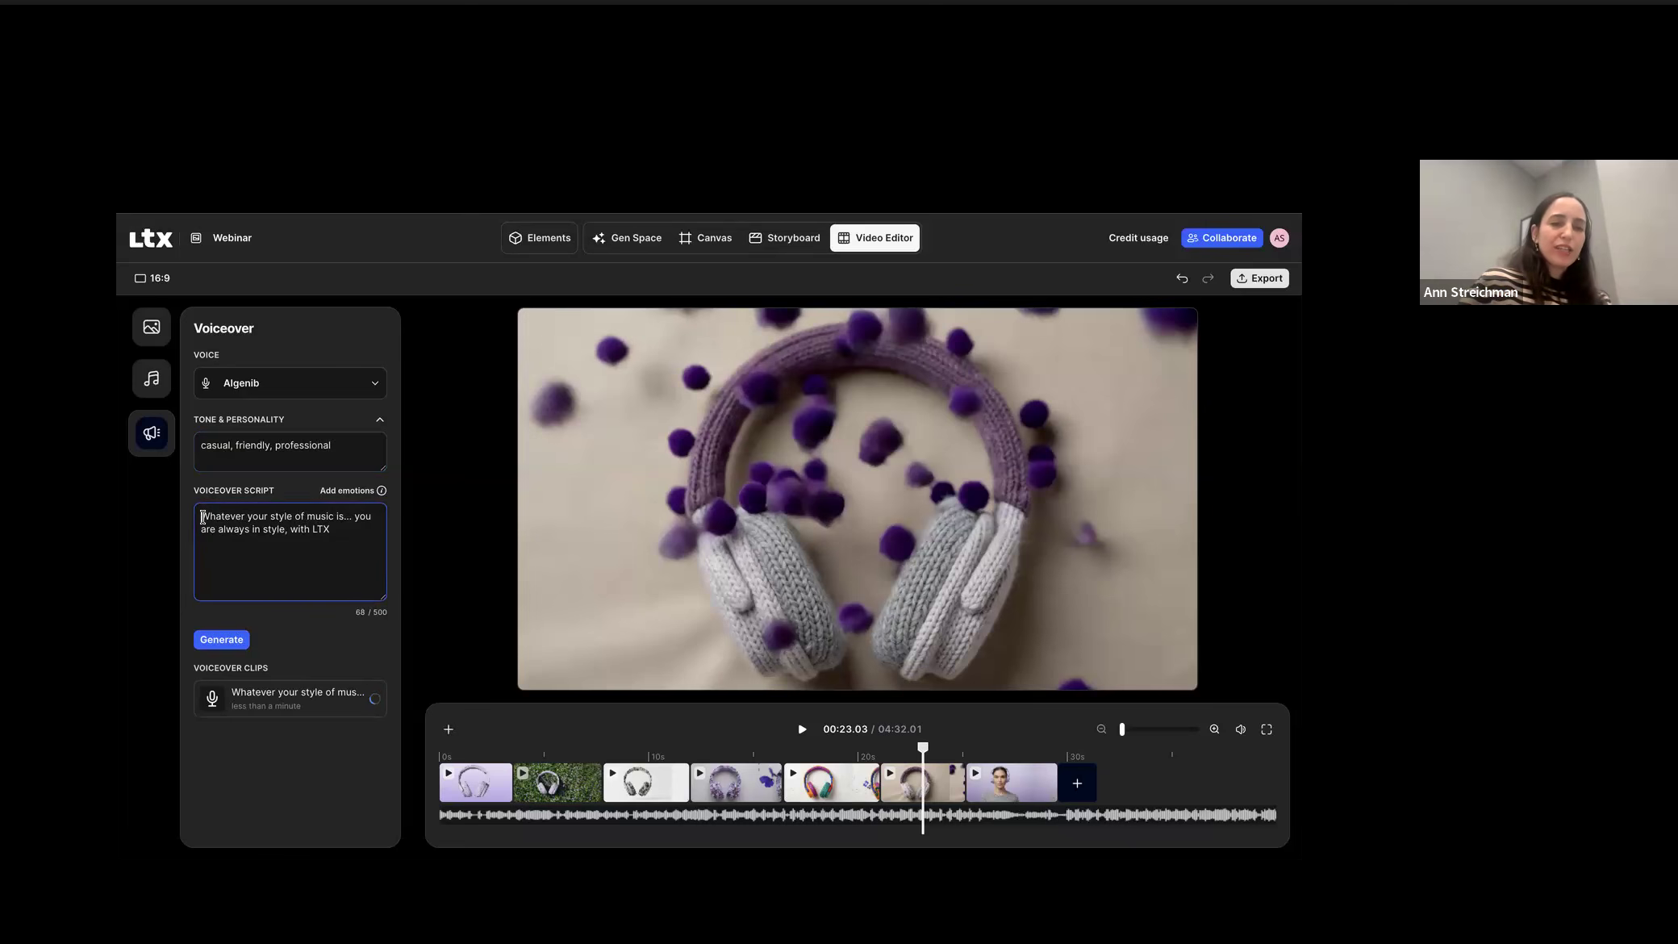
pyautogui.write('[')
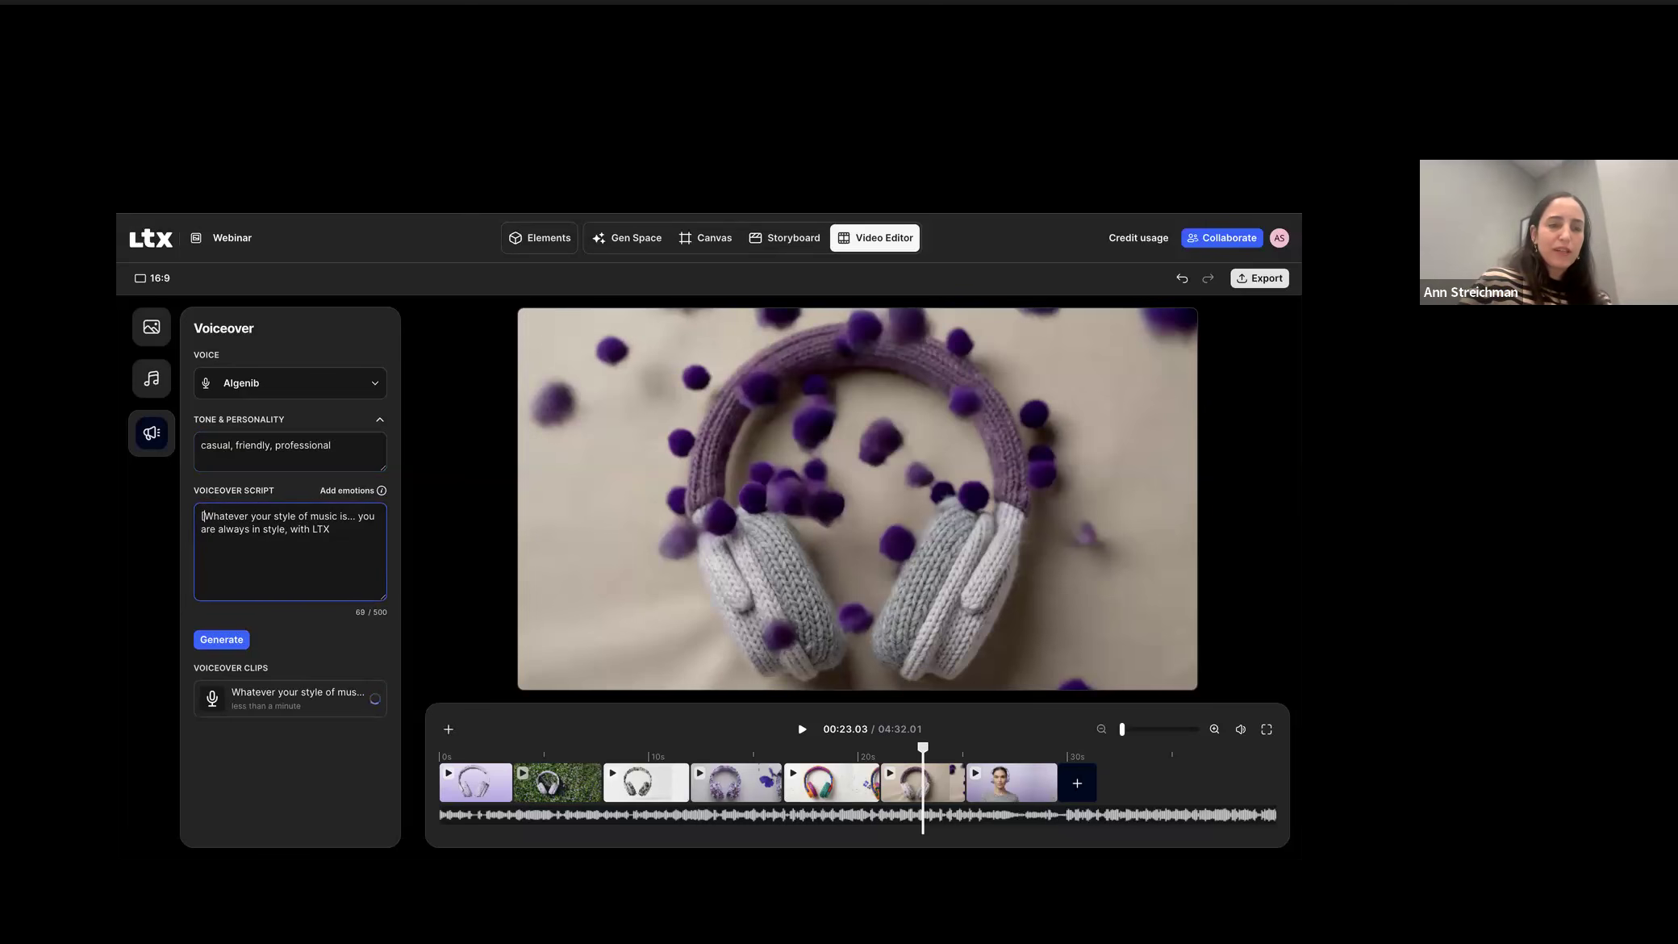
pyautogui.write('whisper')
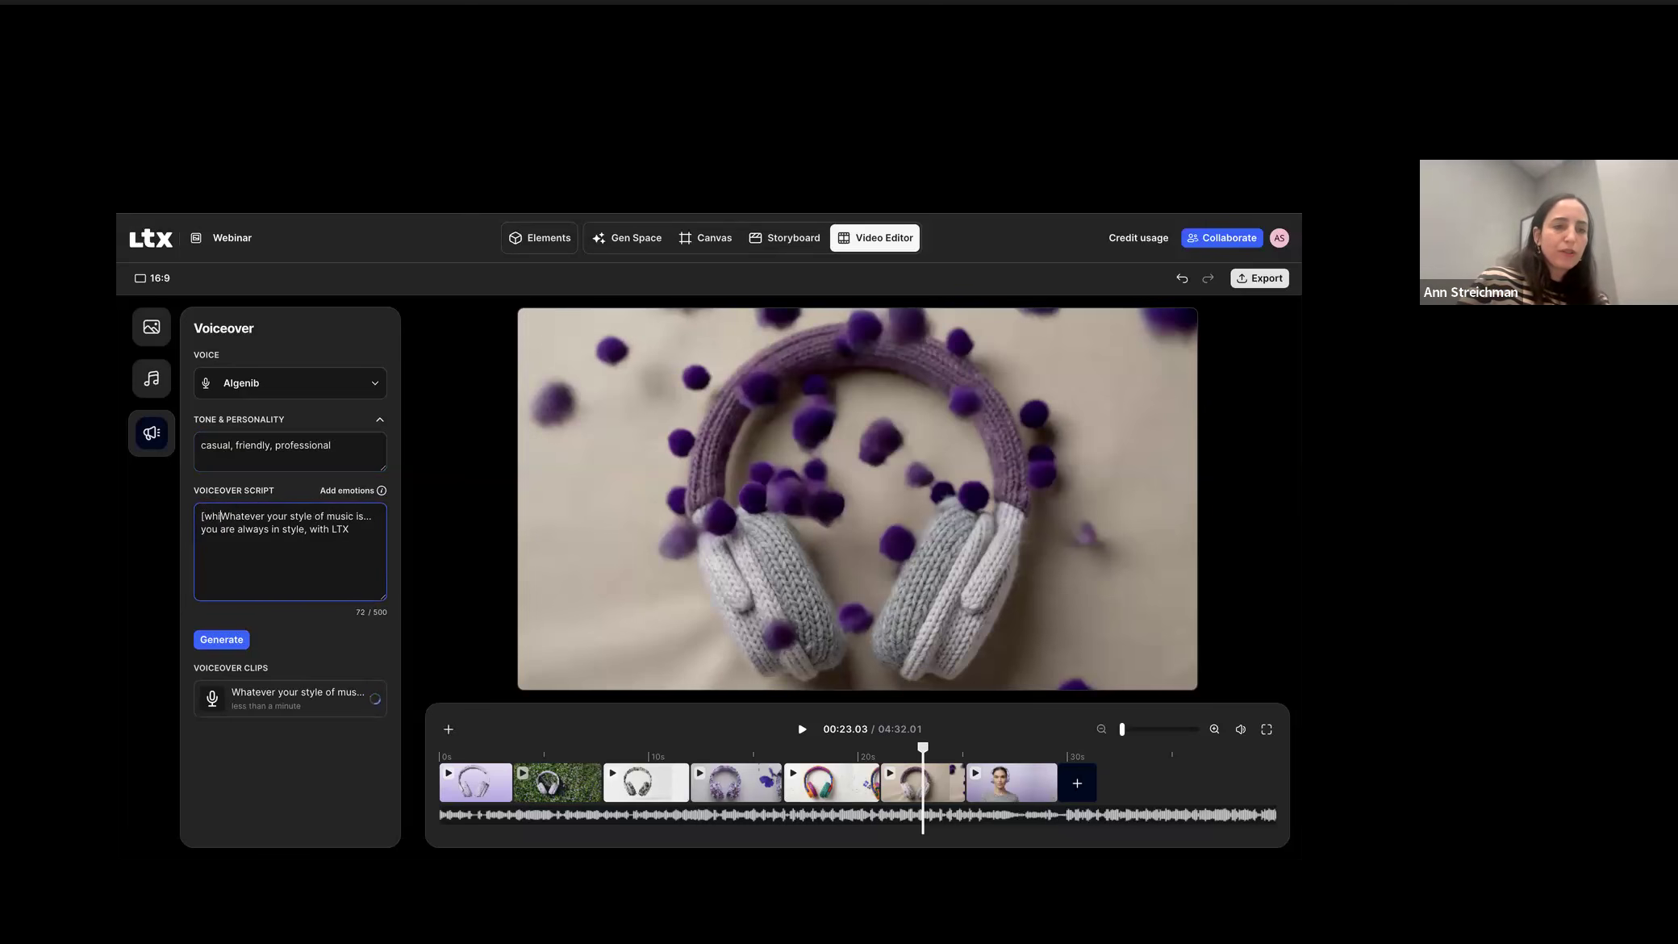
pyautogui.write(']')
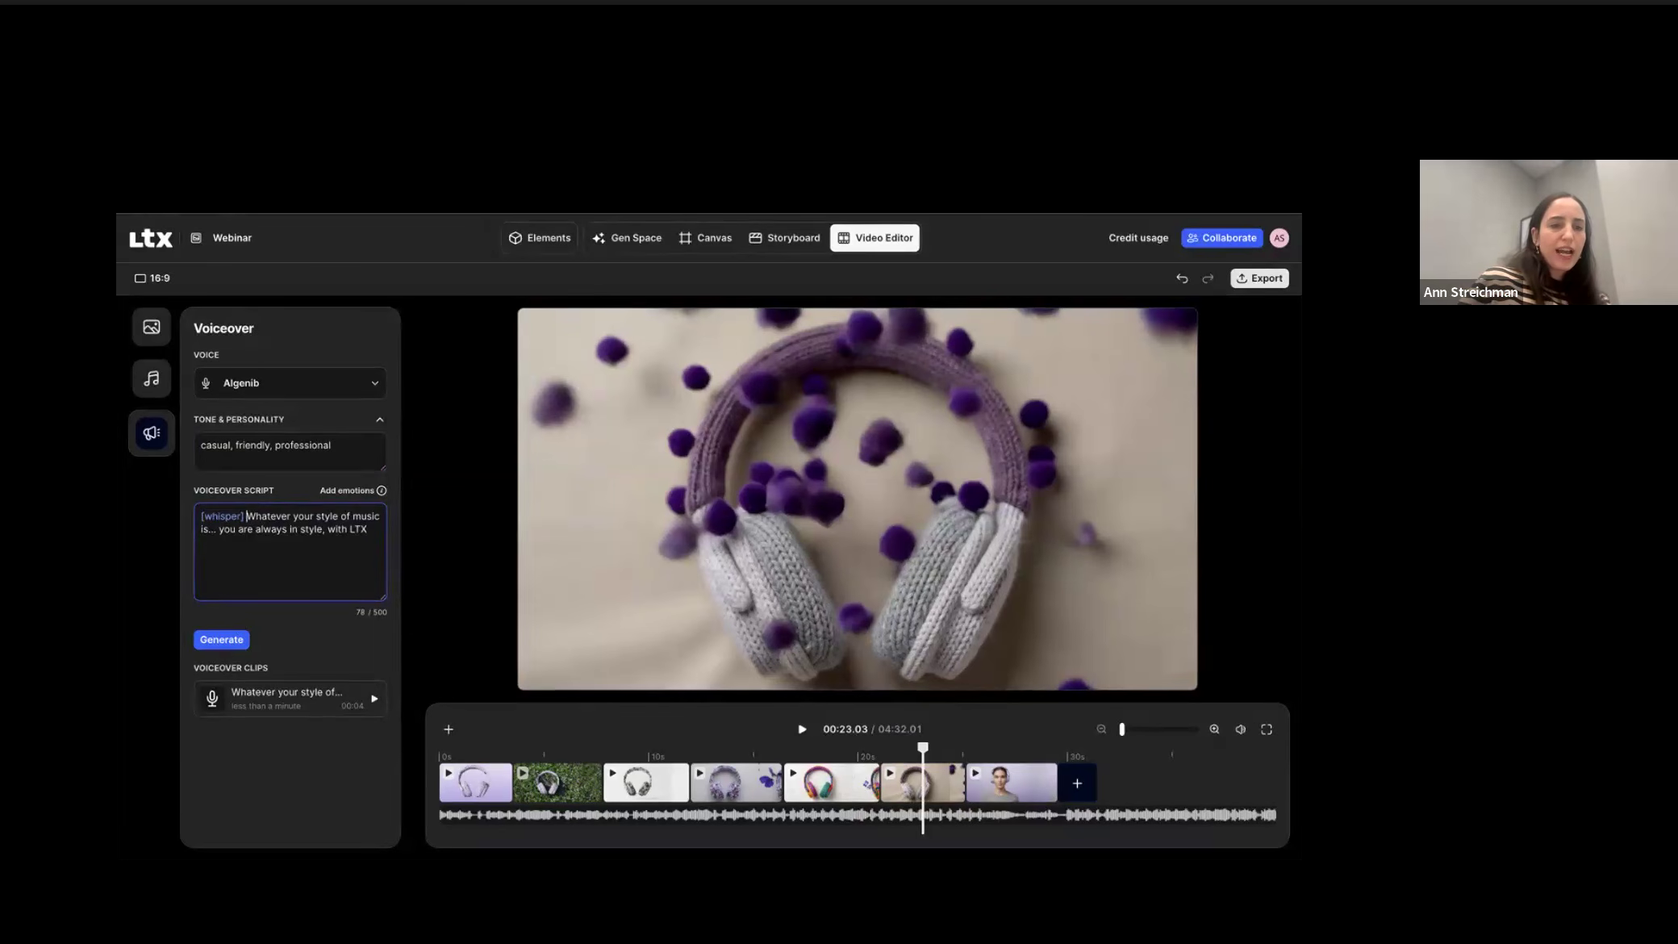
pyautogui.click(246, 640)
pyautogui.click(242, 644)
# Step: Add the take without the whisper to the timeline and align its start with the final clip of the woman
pyautogui.moveTo(362, 746)
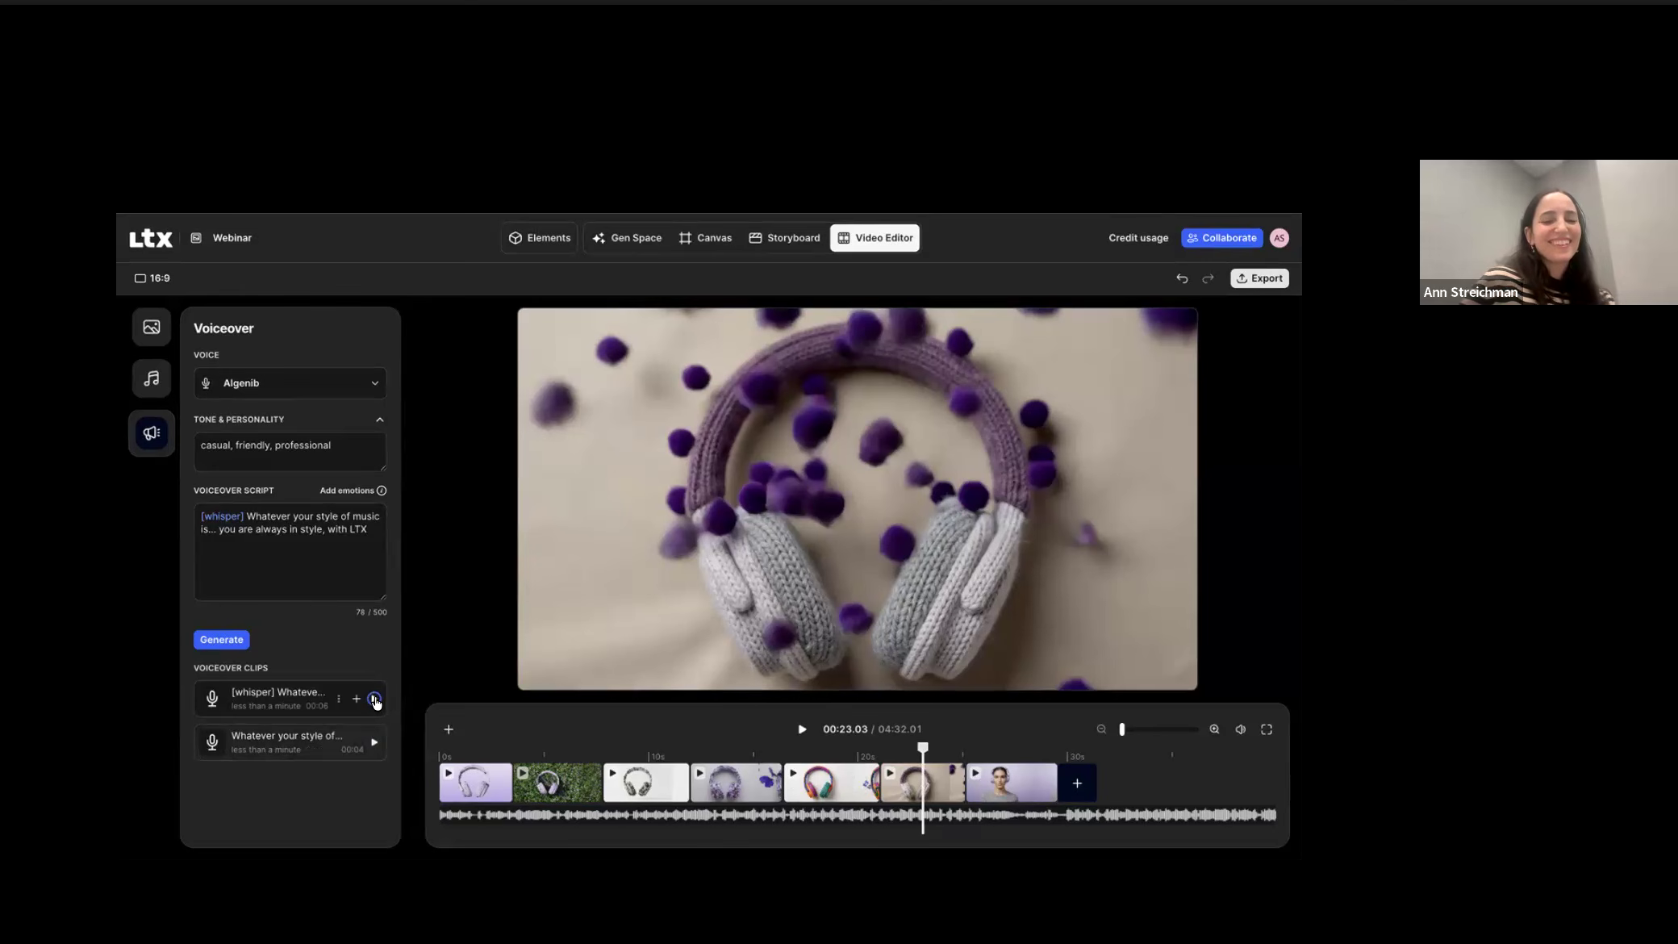
pyautogui.click(356, 747)
pyautogui.moveTo(583, 802); pyautogui.dragTo(641, 816)
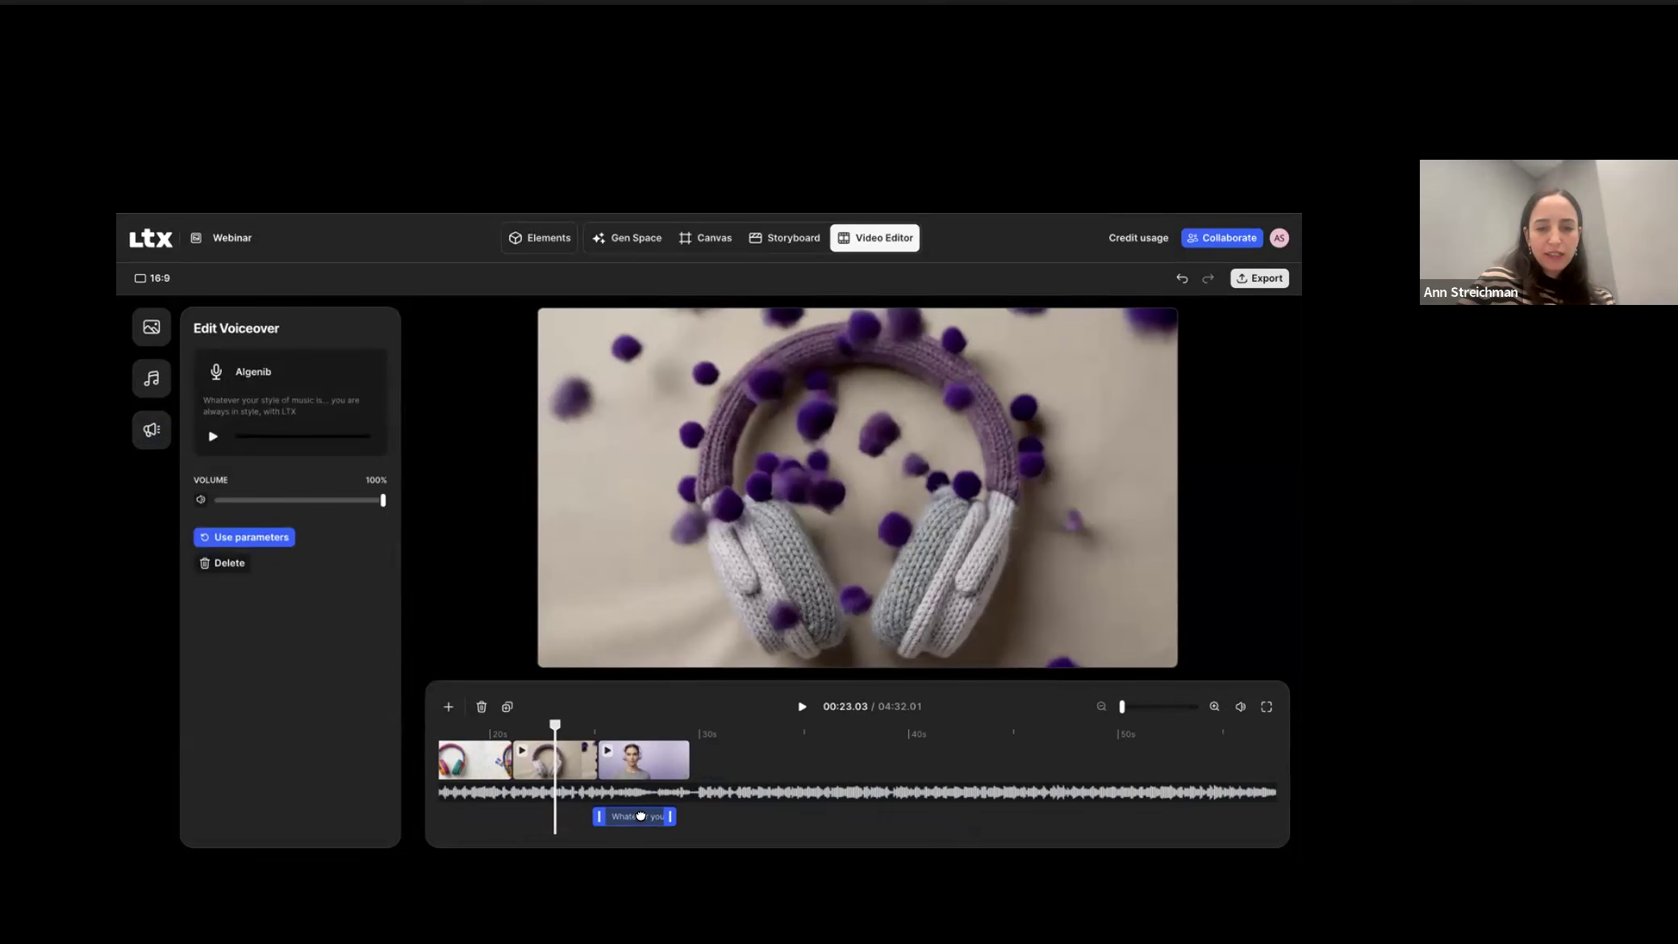
# Step: Lower the soundtrack volume to 57%, split the track at 00:29.18, and delete everything after the cut
pyautogui.click(624, 793)
pyautogui.click(313, 412)
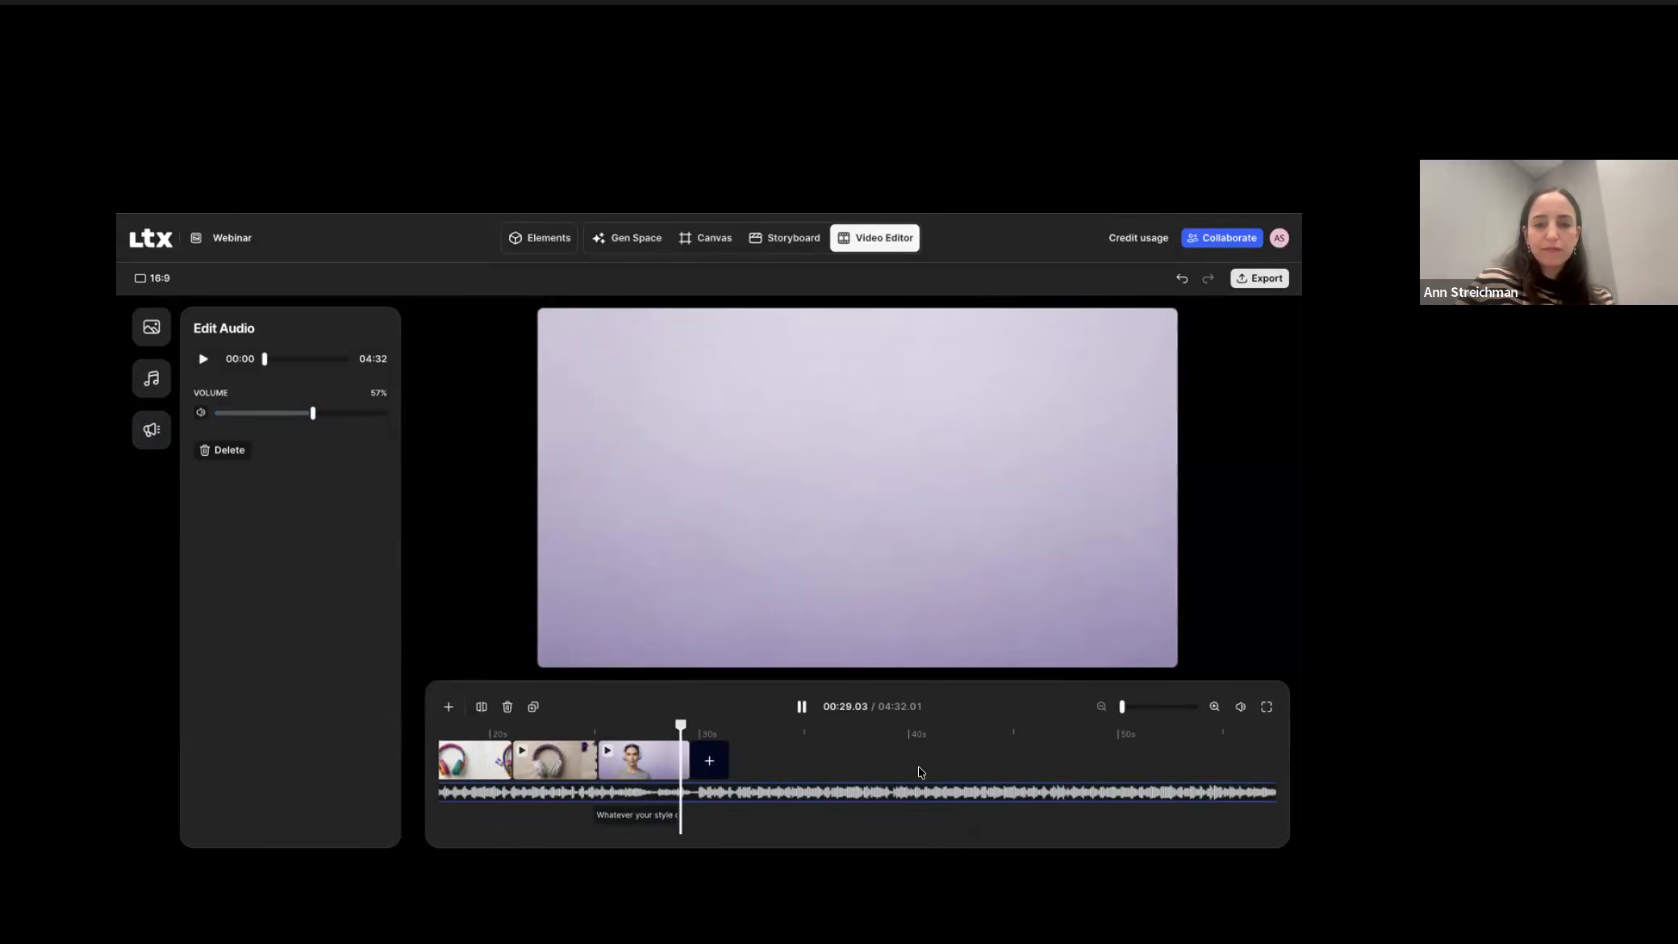
pyautogui.click(839, 781)
pyautogui.click(839, 782)
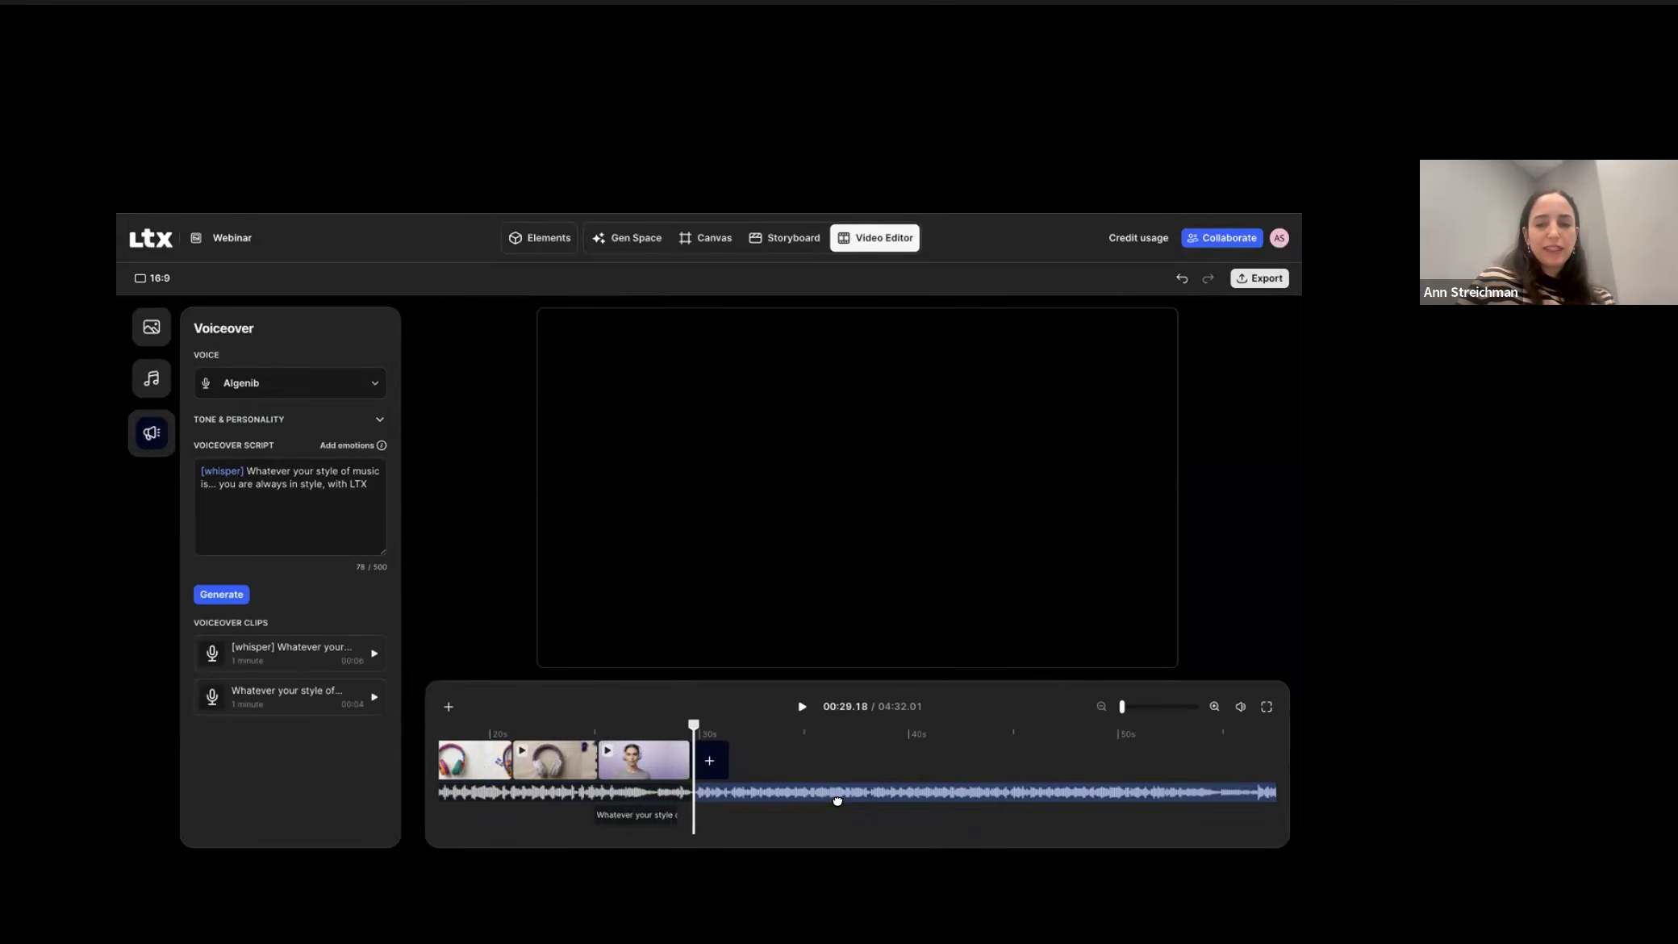
pyautogui.press('Delete')
pyautogui.moveTo(734, 734); pyautogui.dragTo(478, 726)
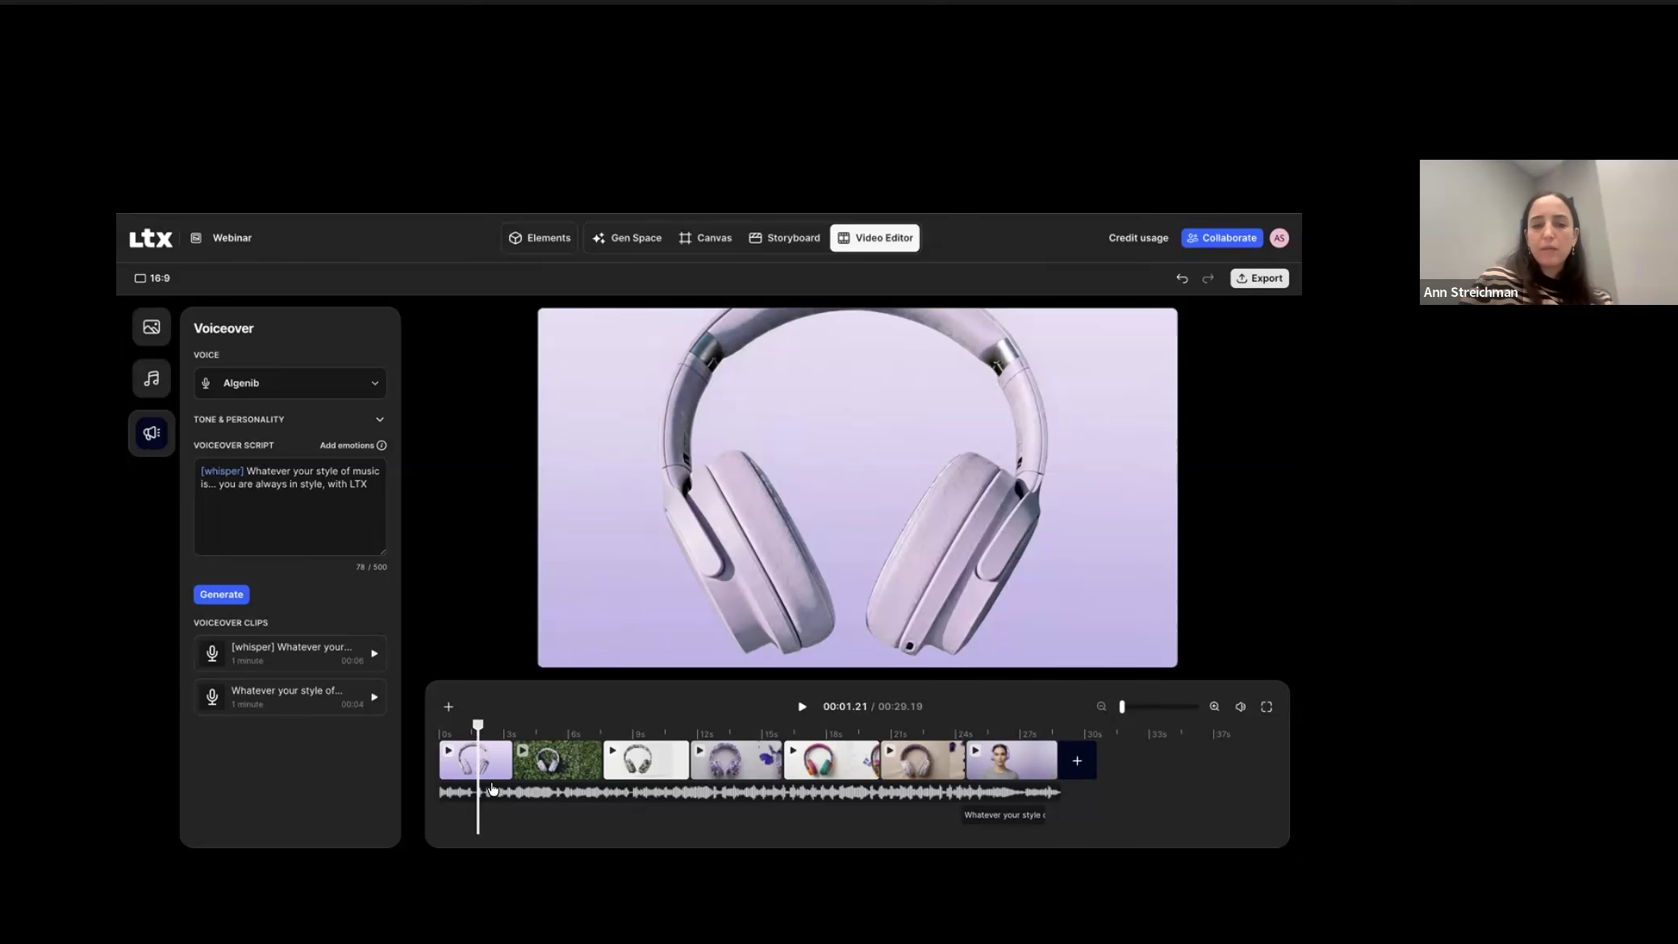
pyautogui.moveTo(480, 726); pyautogui.dragTo(506, 726)
pyautogui.moveTo(746, 736); pyautogui.dragTo(947, 757)
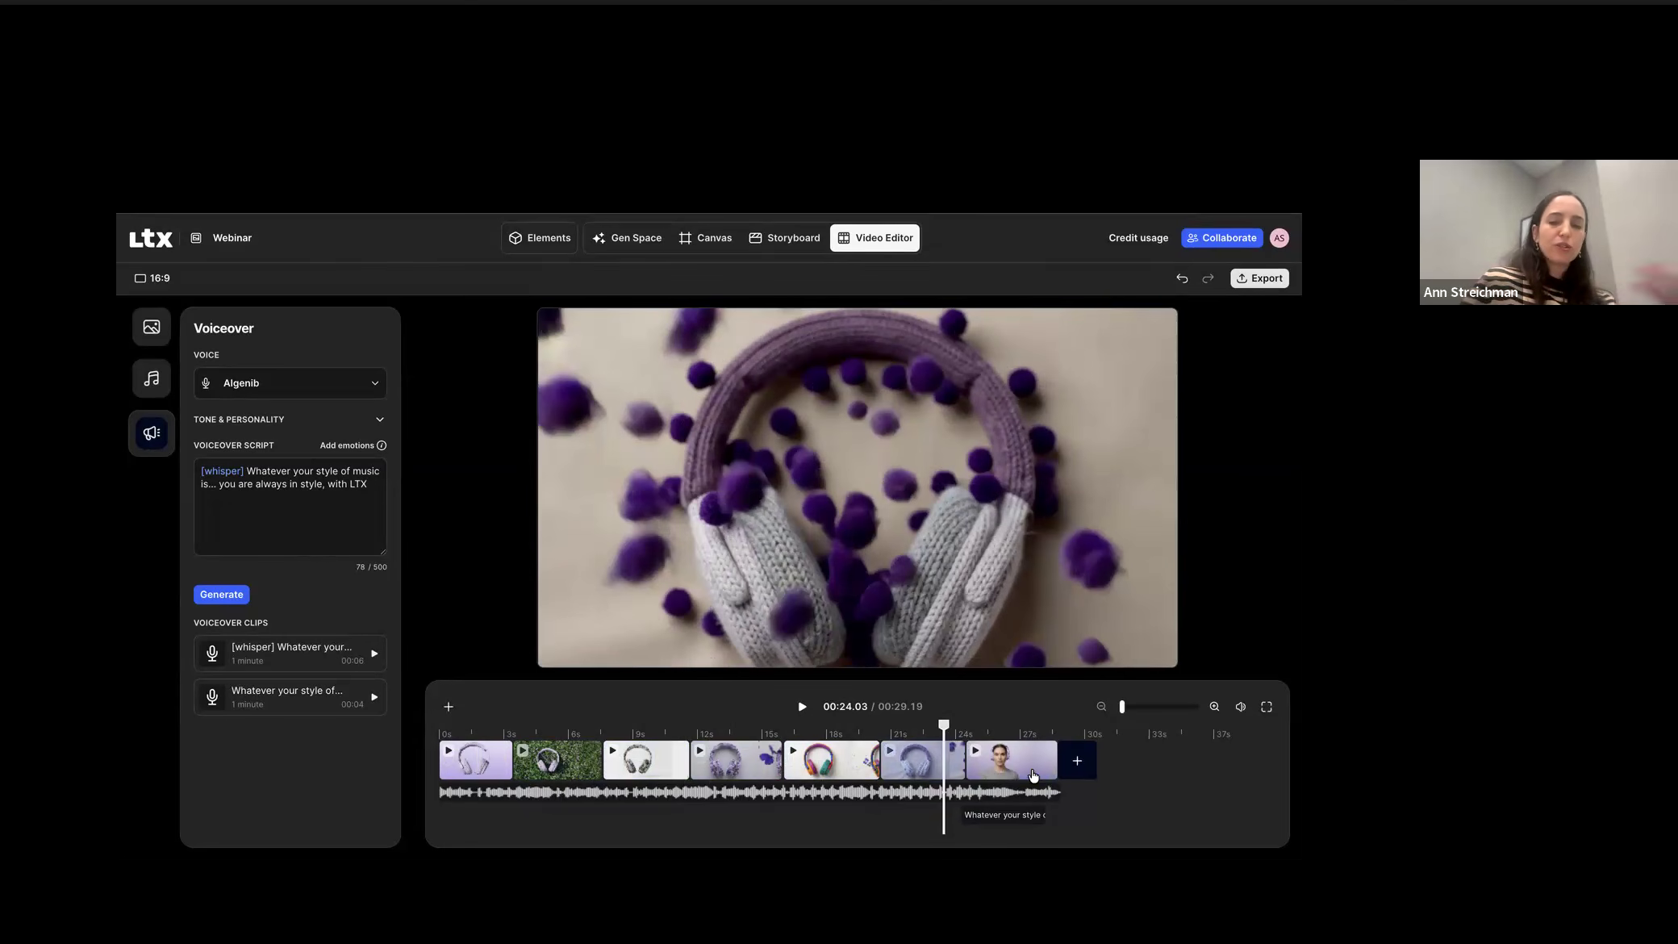
# Step: Insert the close-up knitted headphones image as a clip at the end of the timeline, and delete it again
pyautogui.click(1078, 764)
pyautogui.scroll(15, 472, 587)
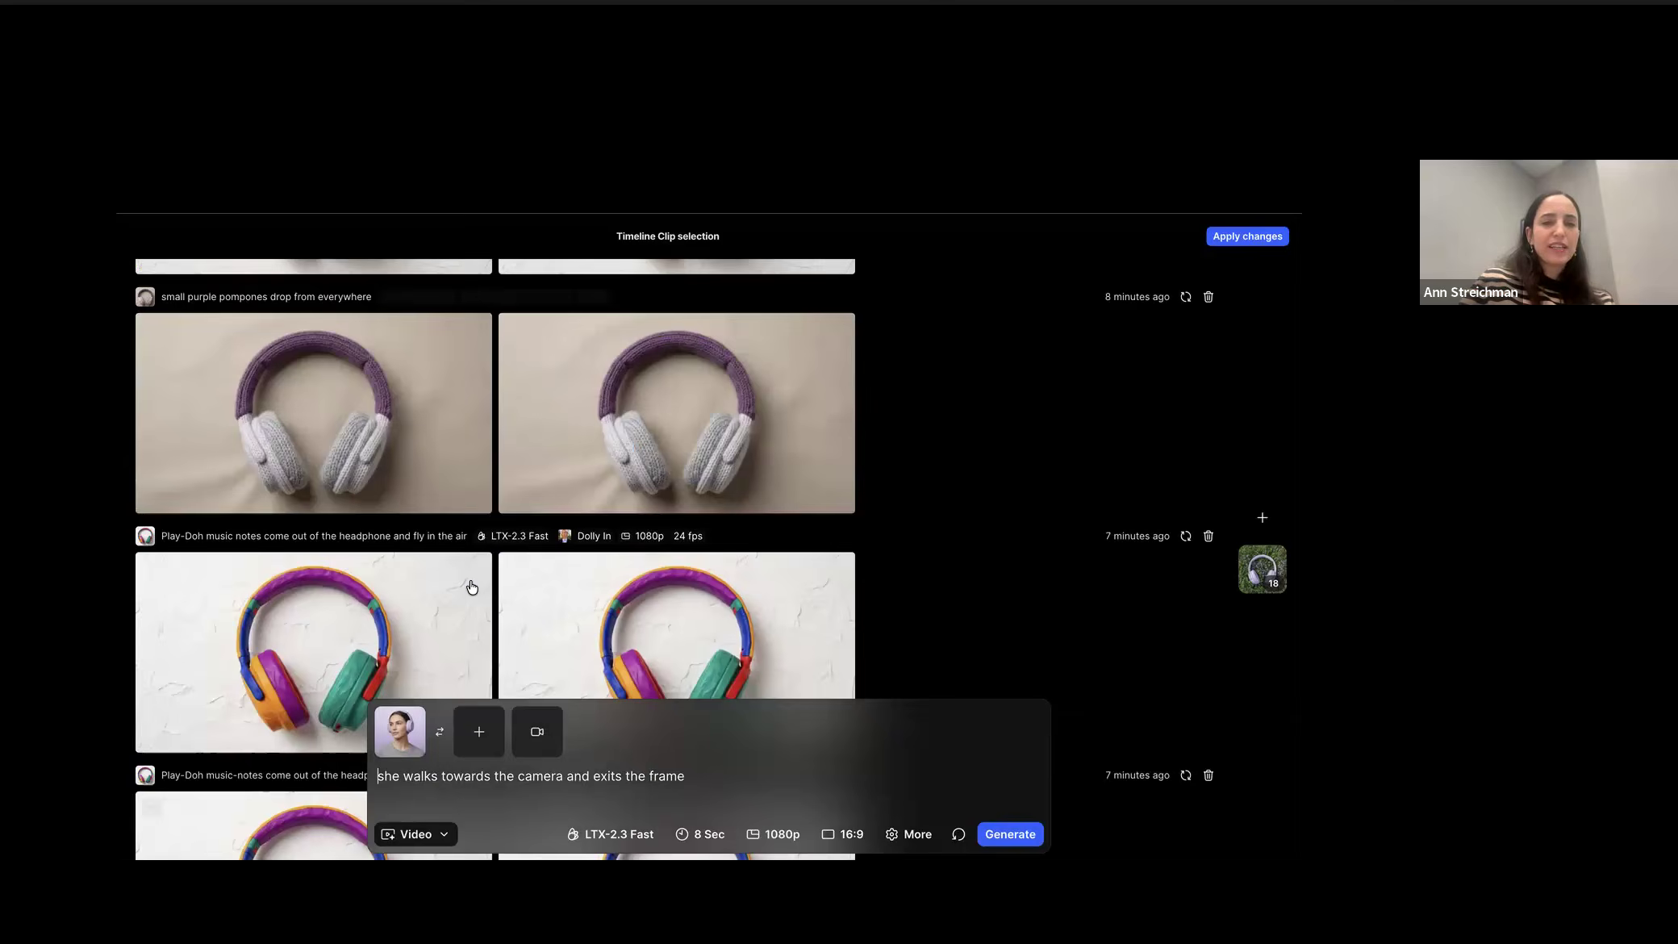
pyautogui.scroll(10, 525, 525)
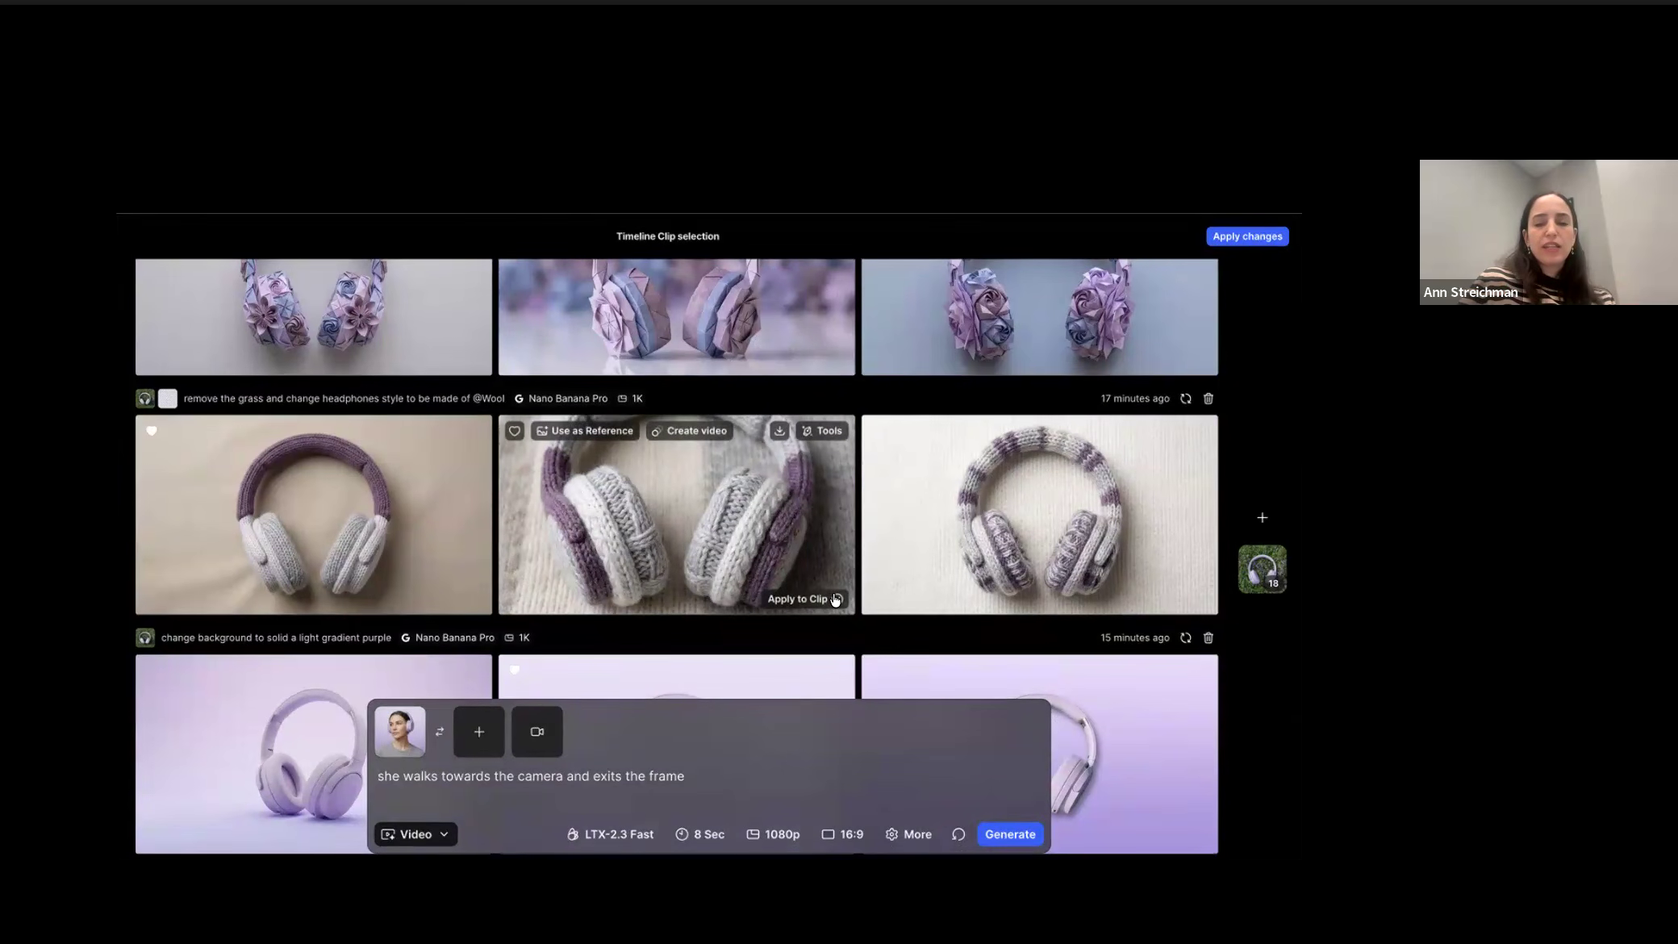
pyautogui.click(819, 600)
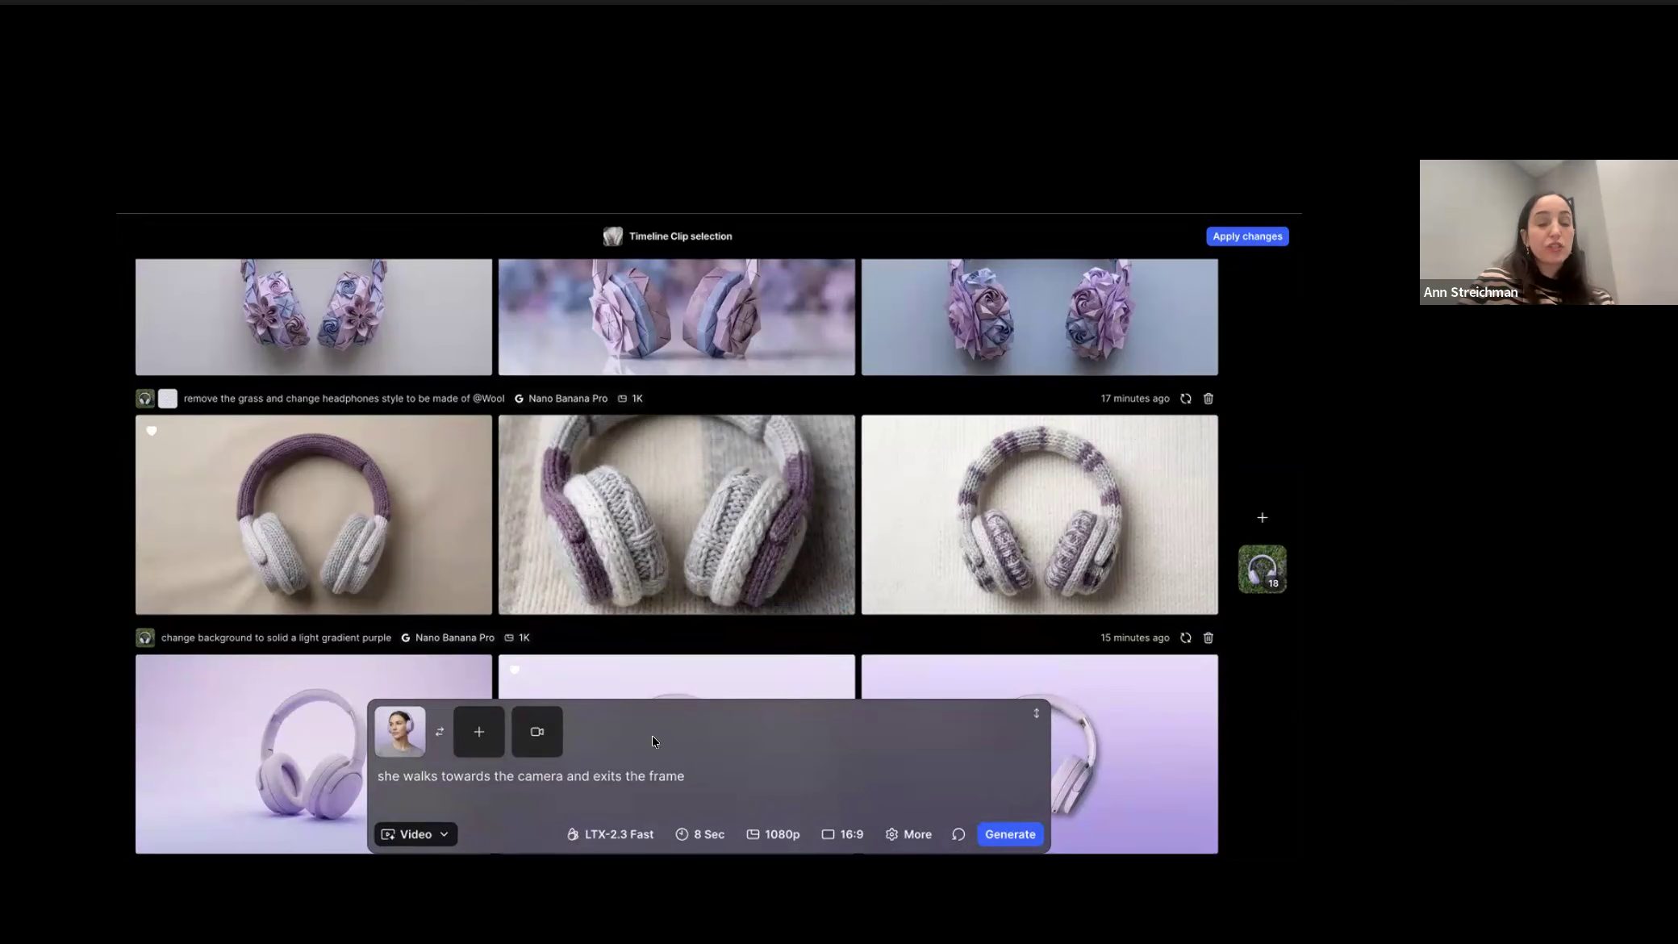
pyautogui.click(1238, 241)
pyautogui.moveTo(1063, 729); pyautogui.dragTo(1072, 731)
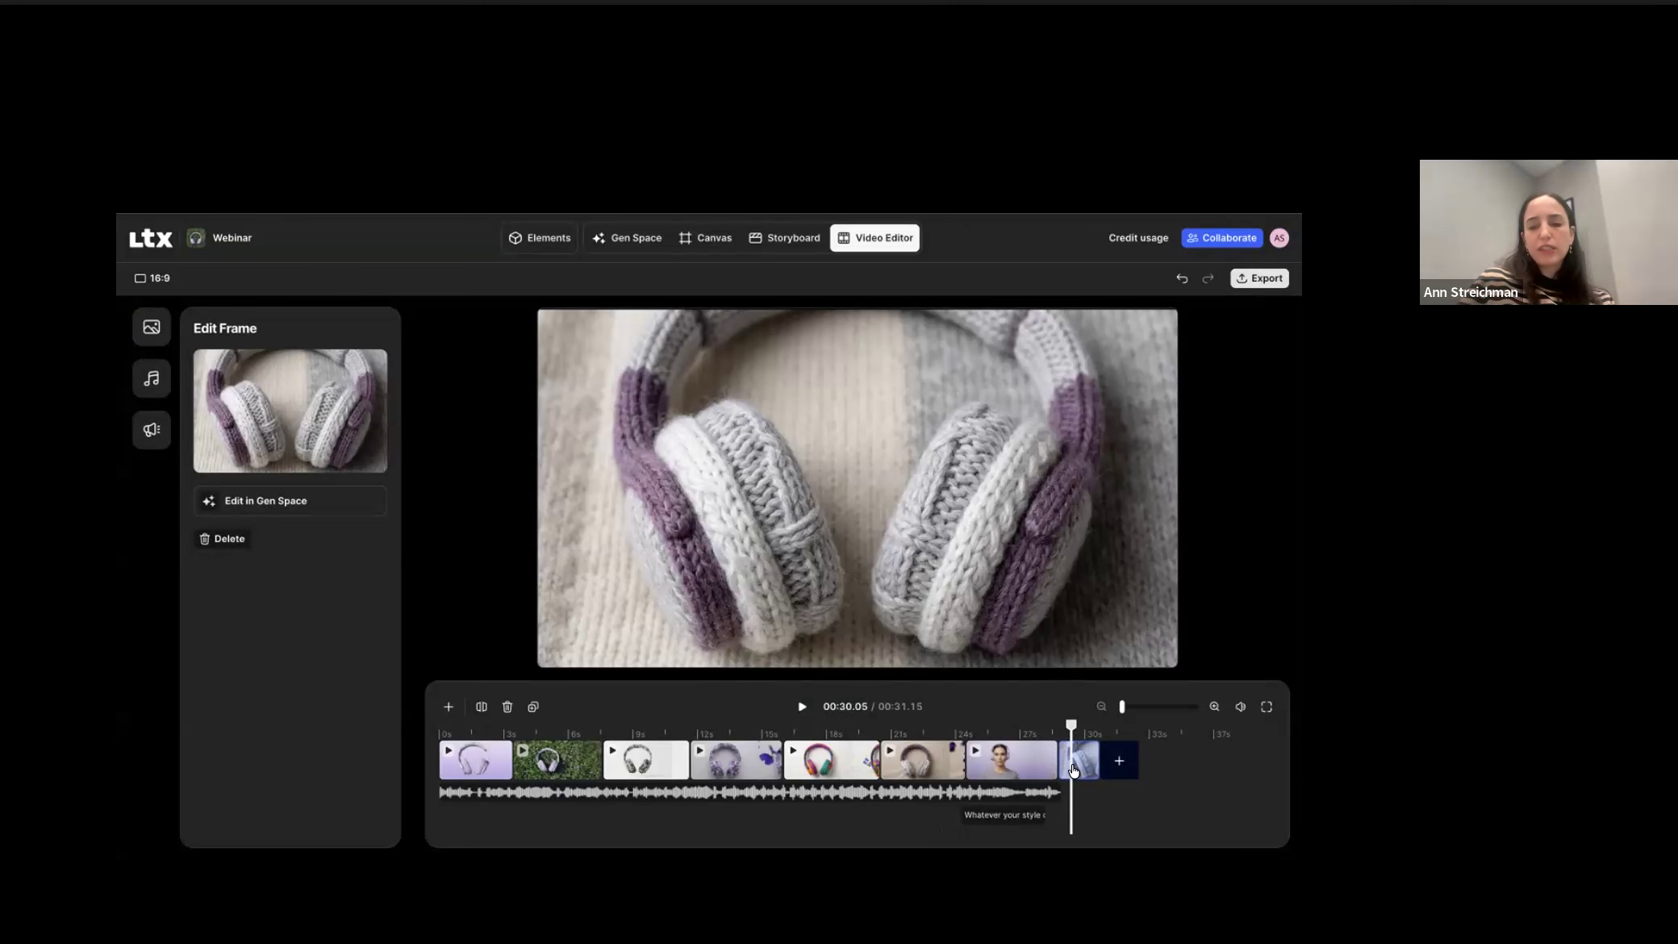
pyautogui.press('Delete')
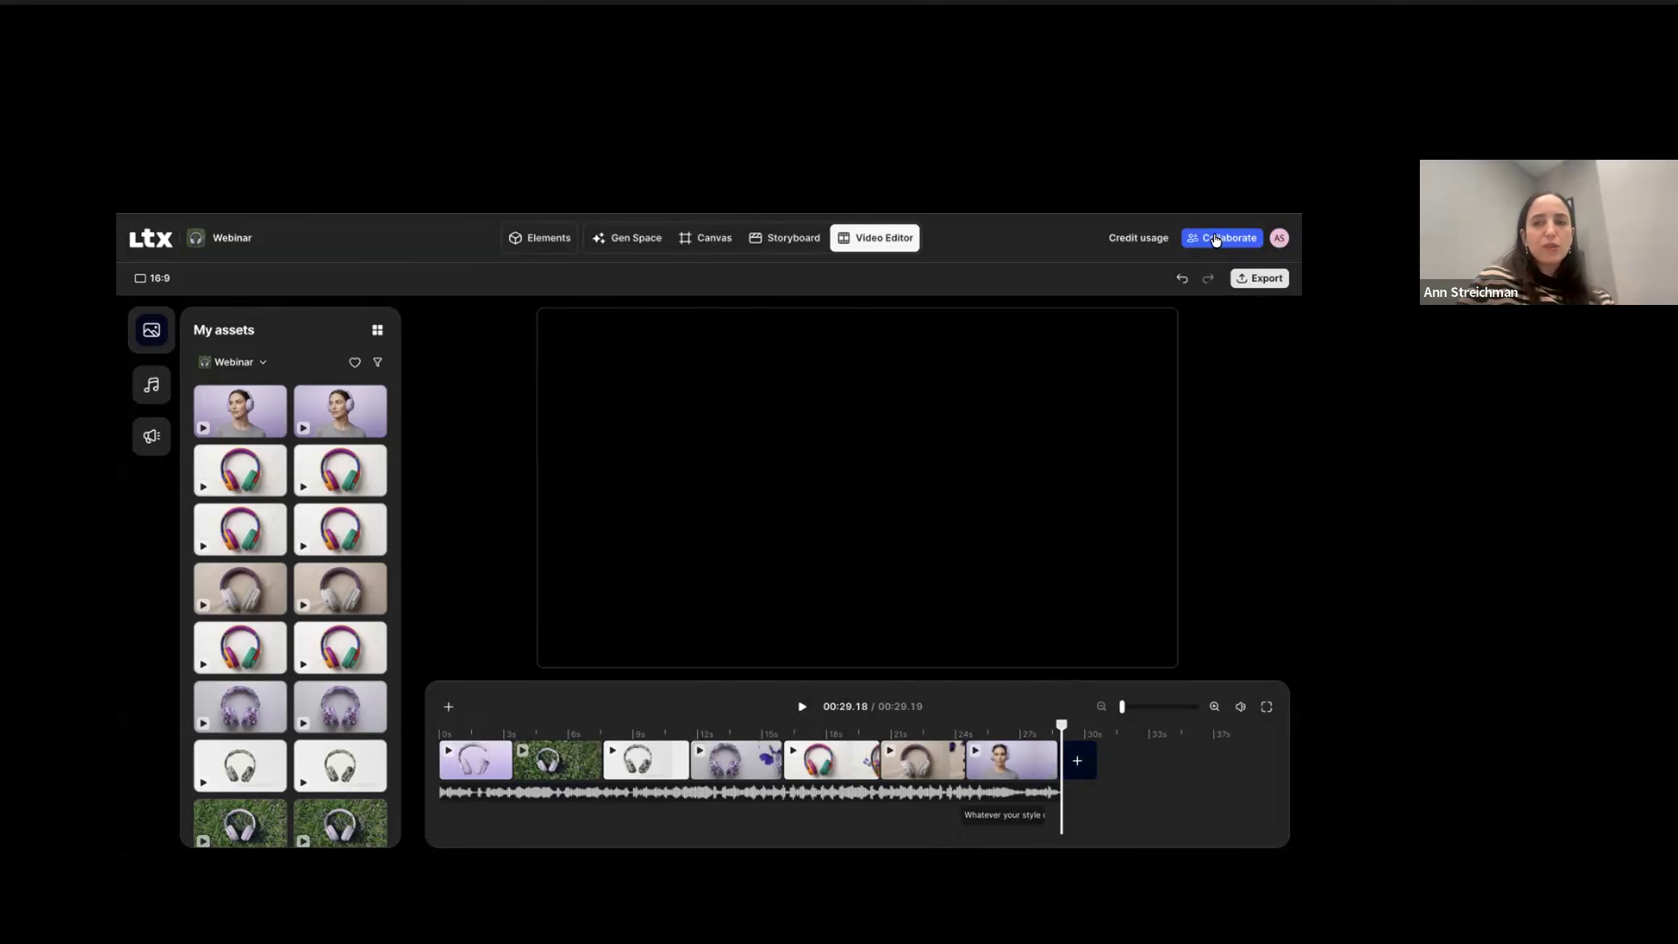
# Step: Open the export options for the finished edit to view the project package and MP4 video choices
pyautogui.click(1258, 281)
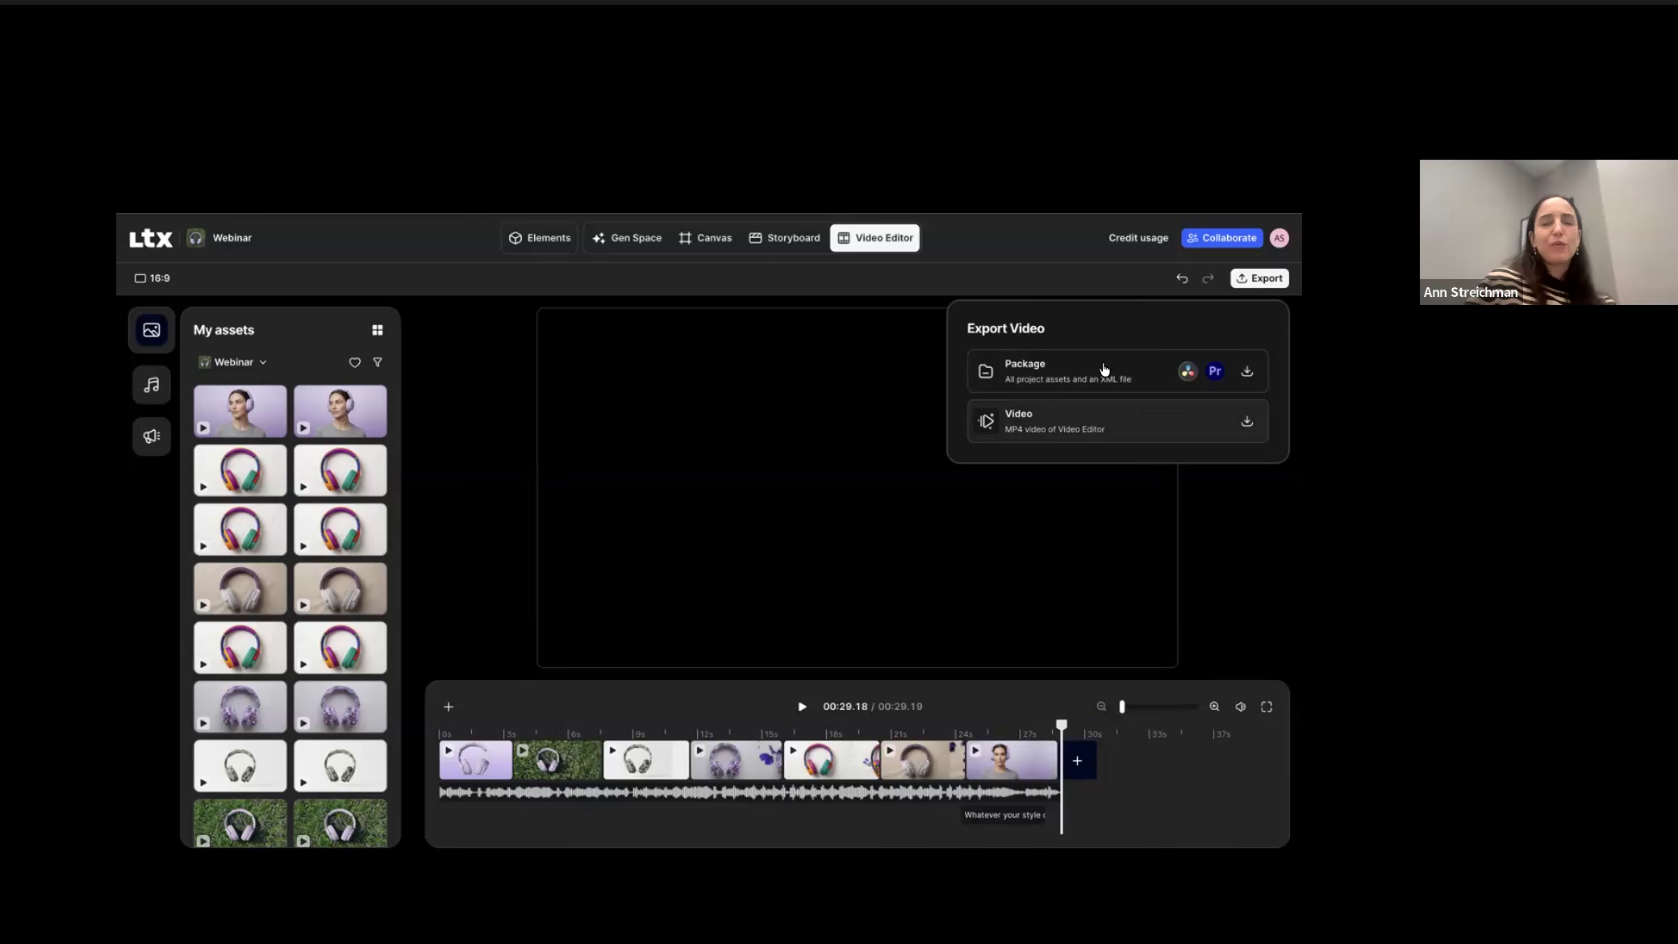
pyautogui.click(496, 791)
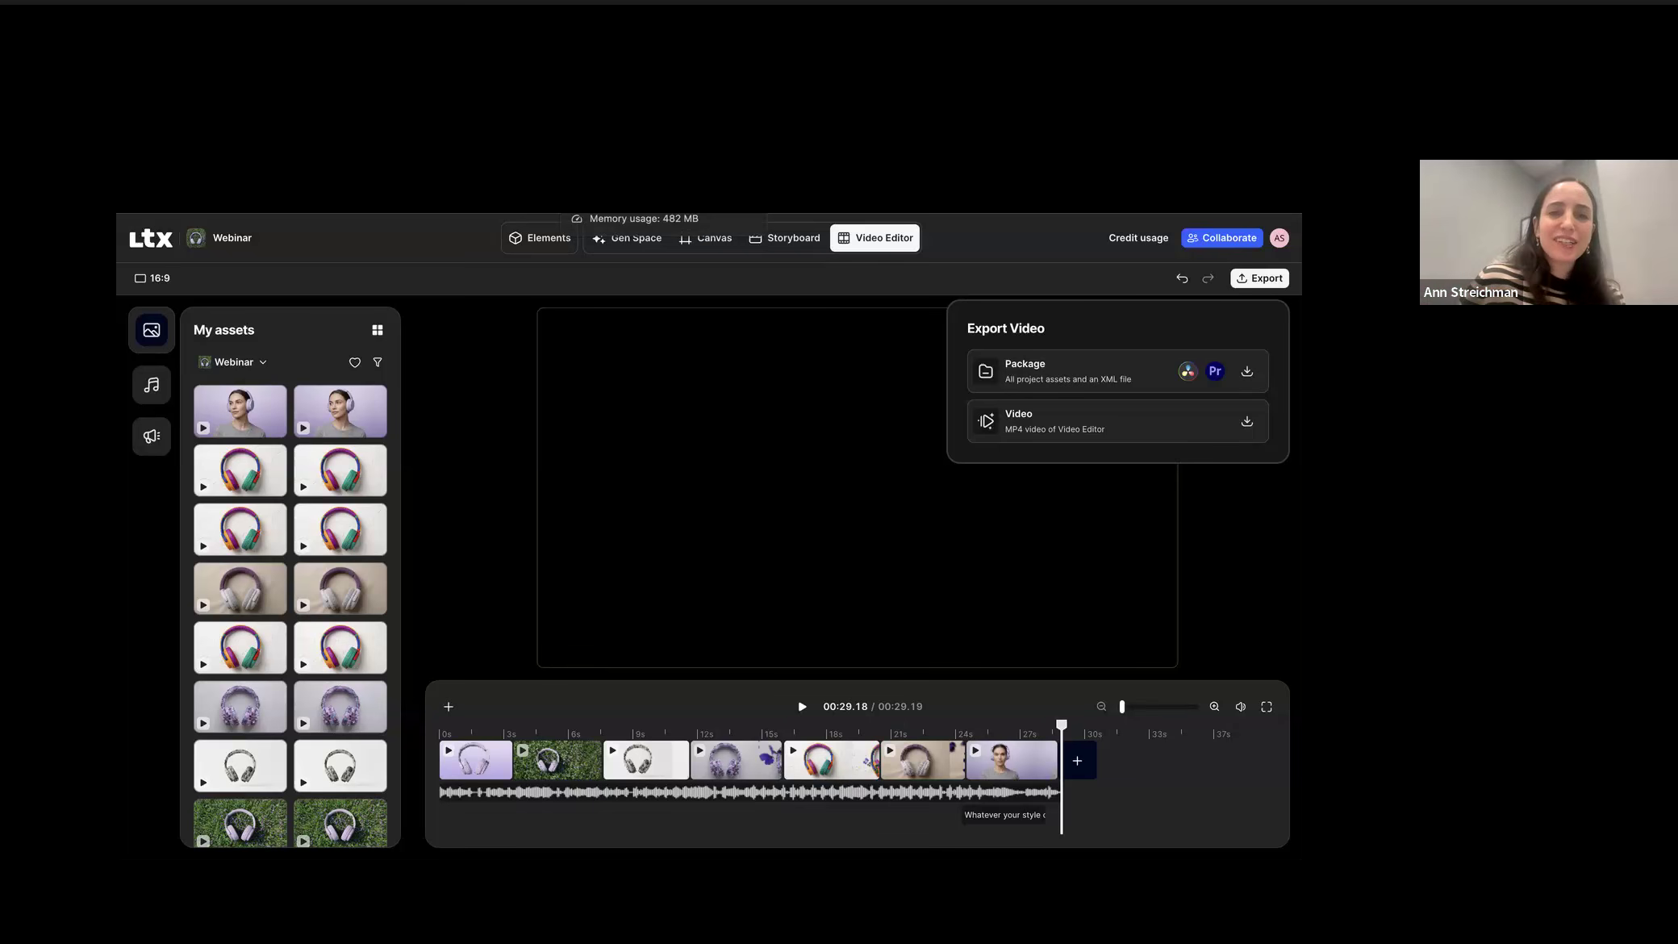
# Step: Switch to the Google Drive preview of Final_Troll.mp4 and play the video in full screen
pyautogui.click(617, 136)
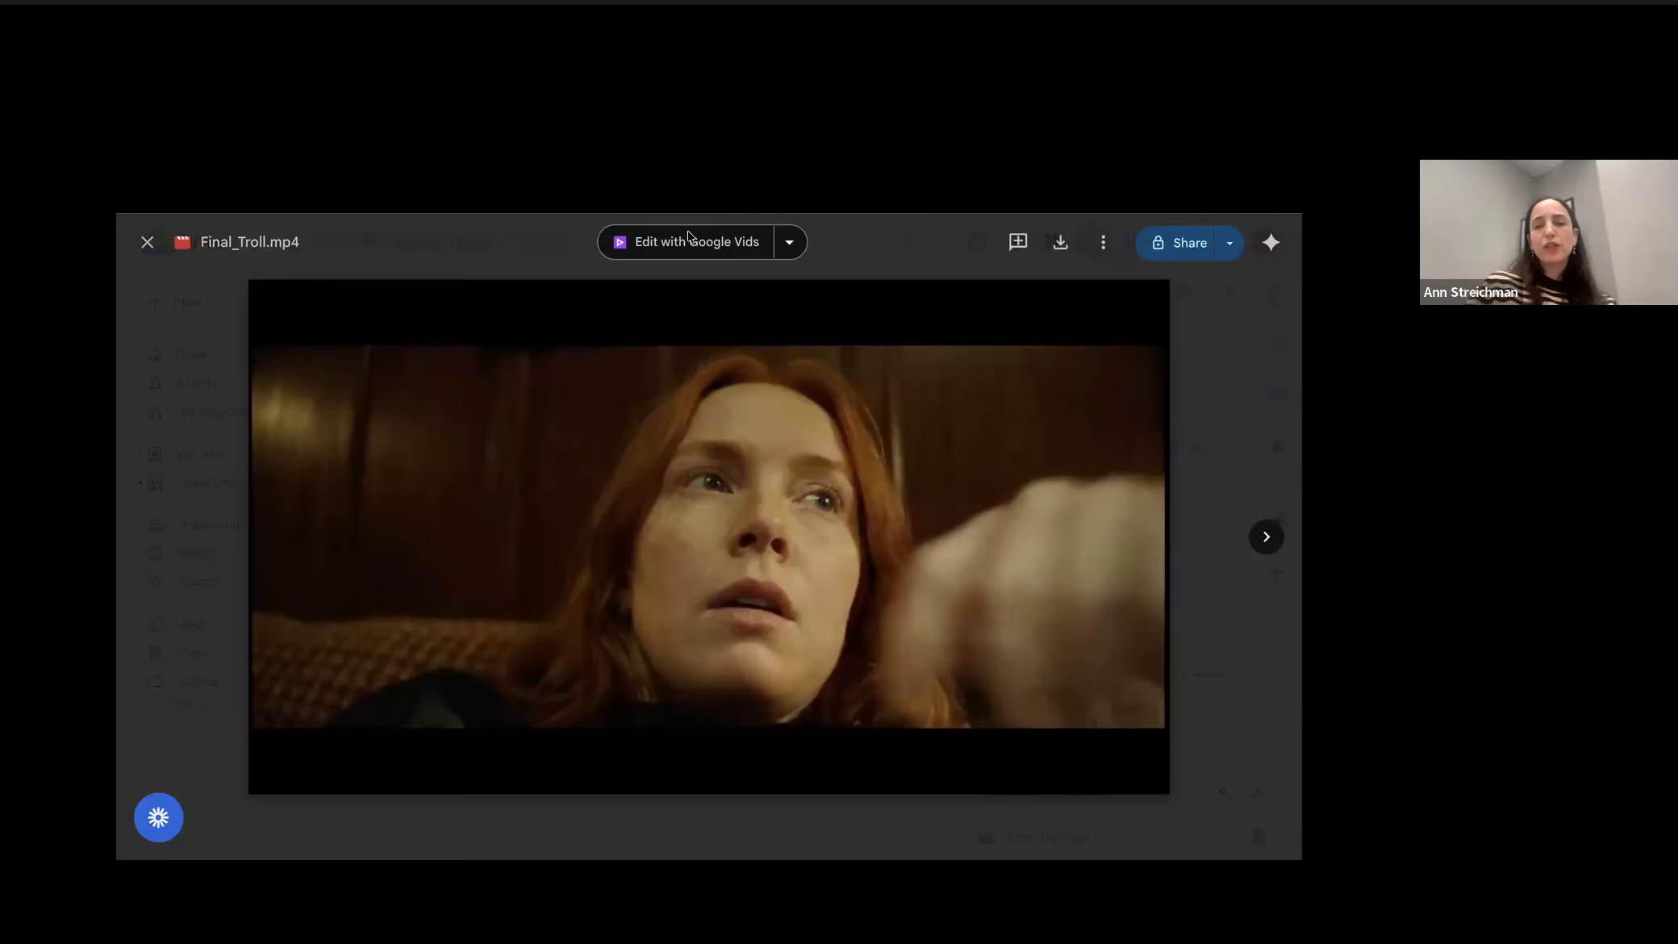
pyautogui.moveTo(1005, 650)
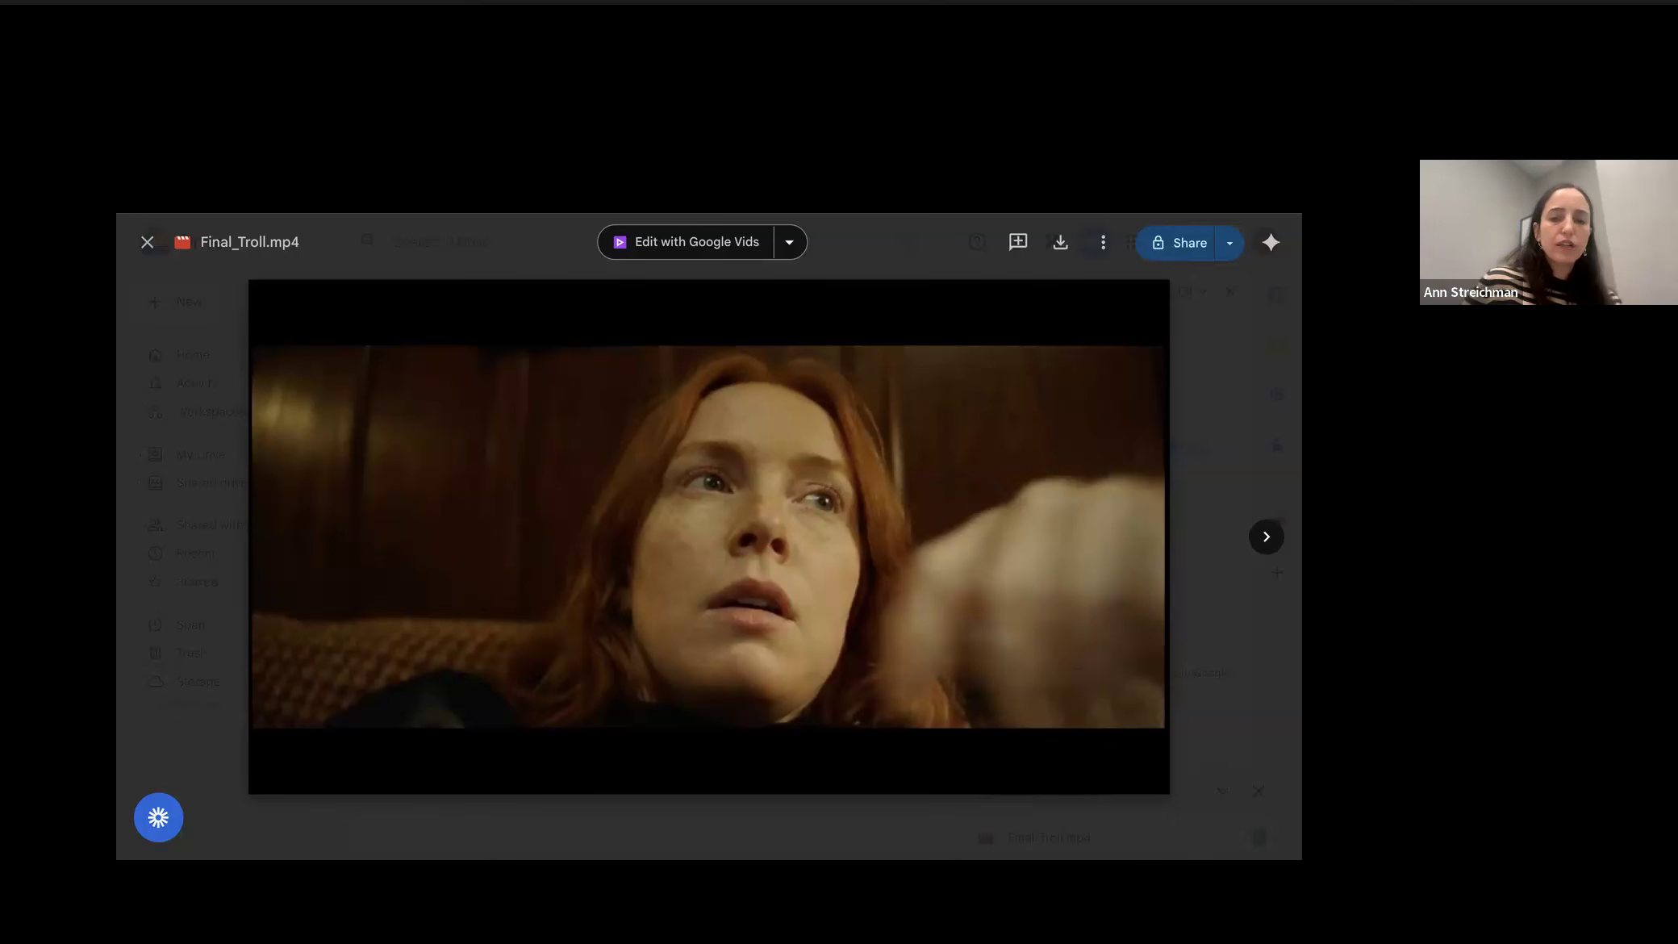
pyautogui.moveTo(1058, 599)
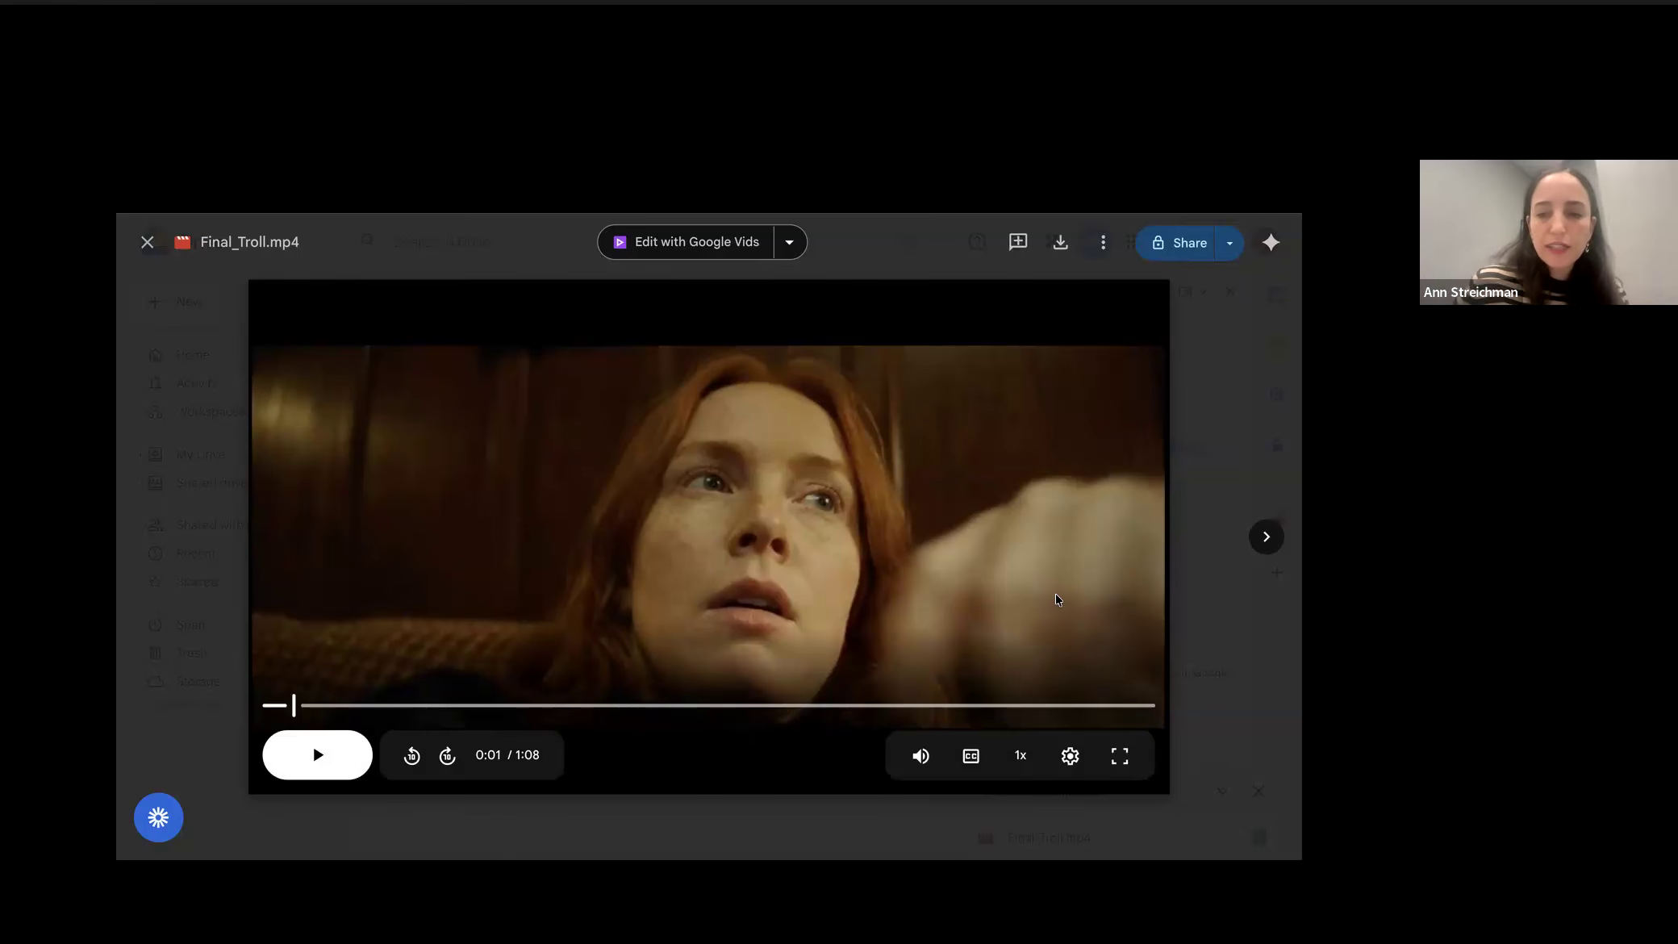
pyautogui.click(1120, 759)
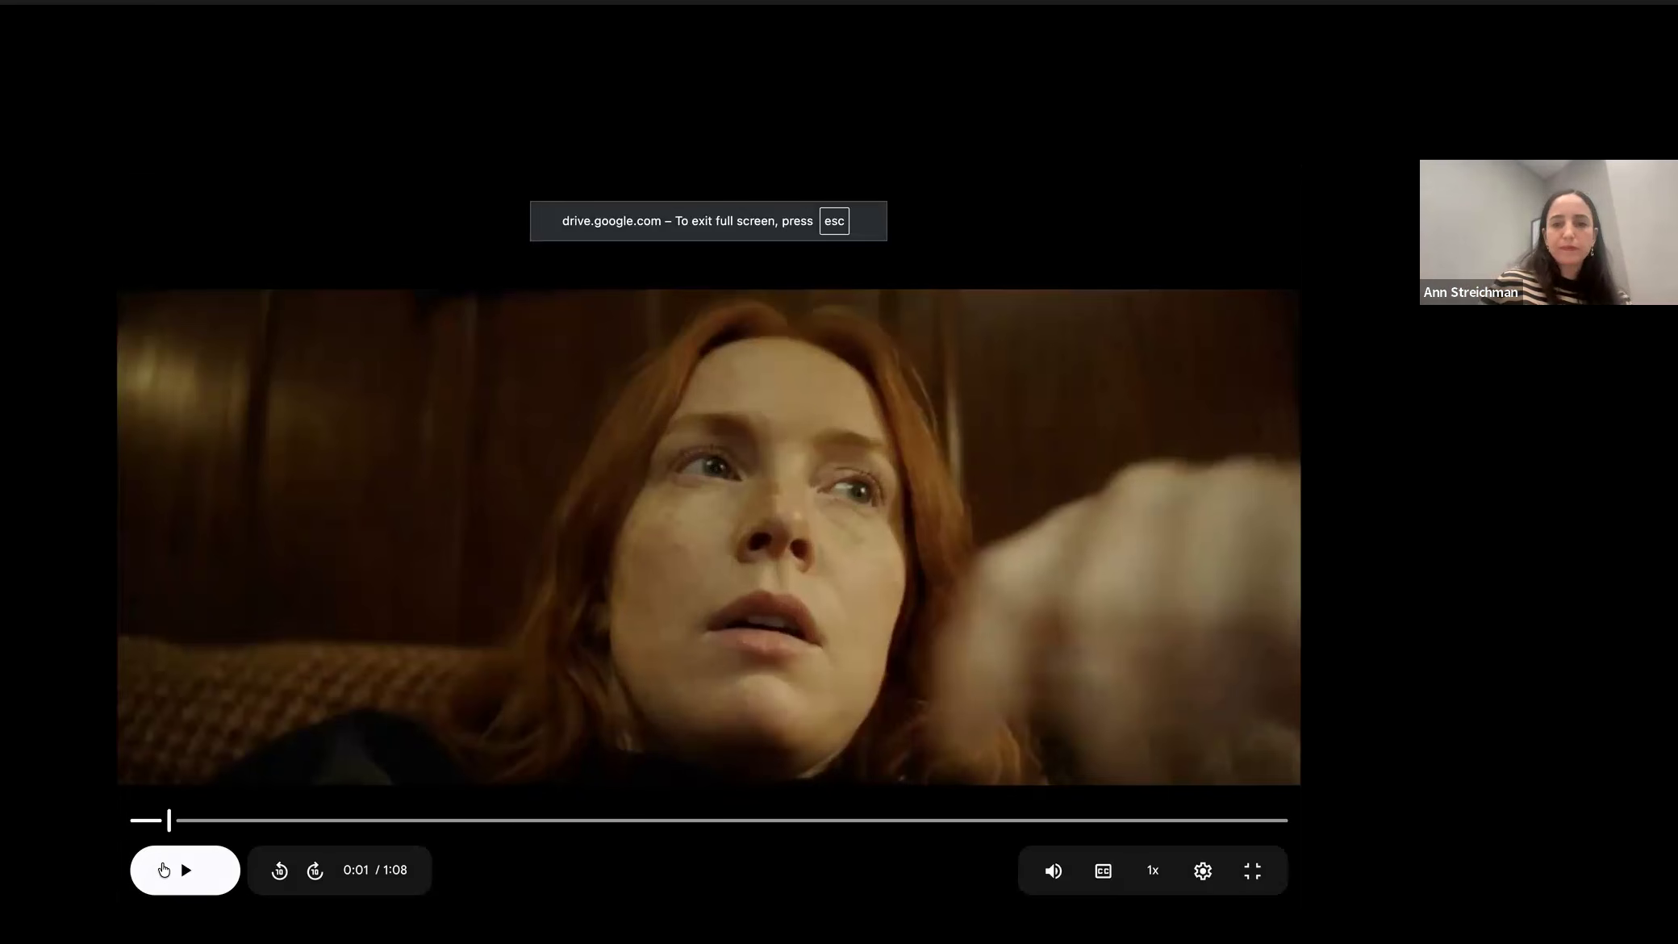
pyautogui.click(163, 869)
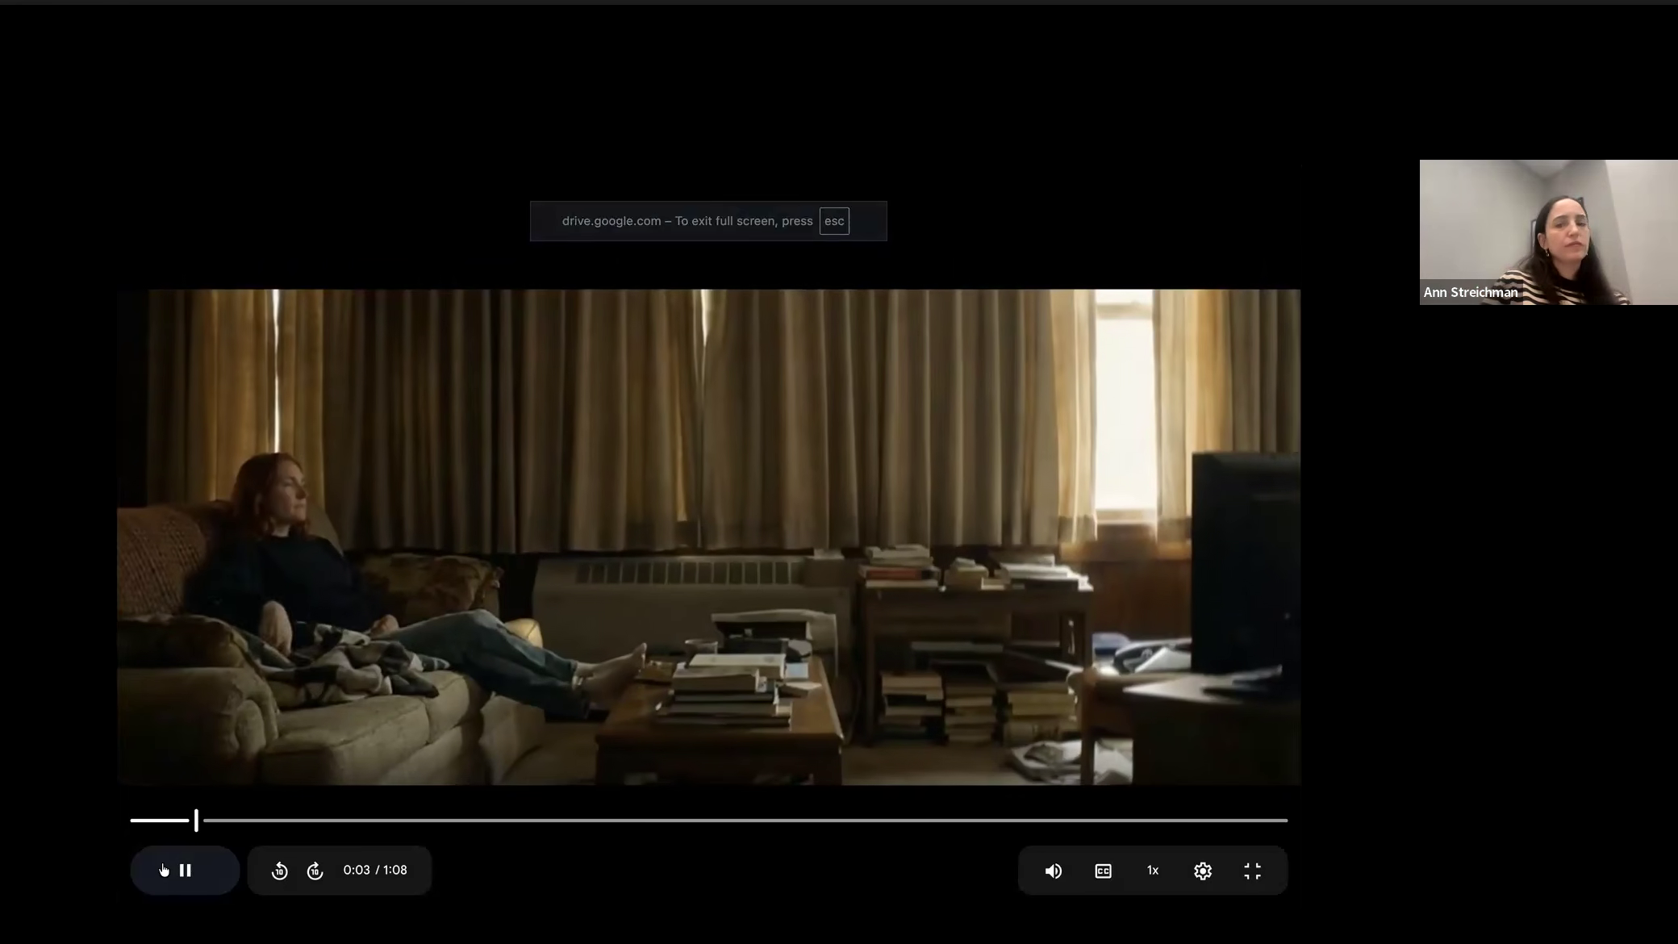